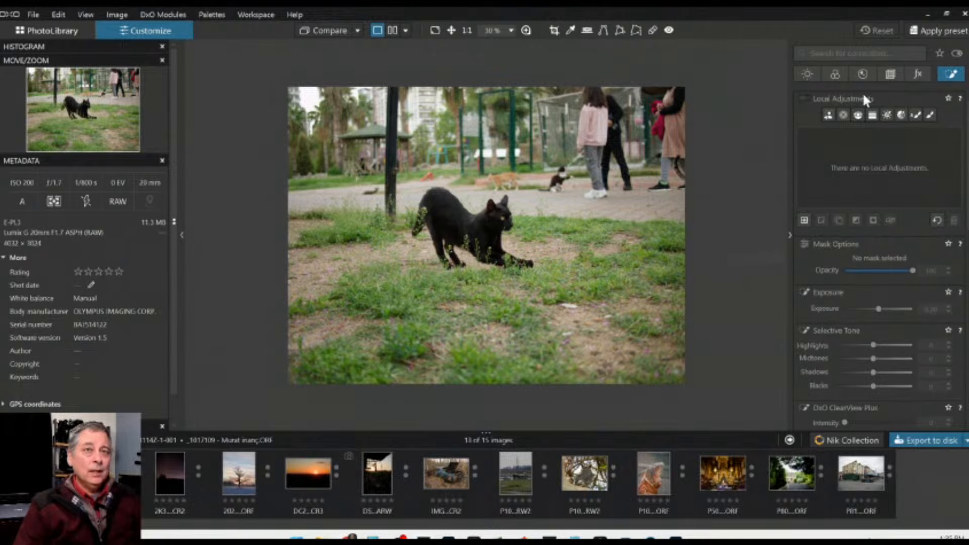
Apply the first general purpose preset to the cat photo and set the horizon rotation to 1.20.
left_click(932, 32)
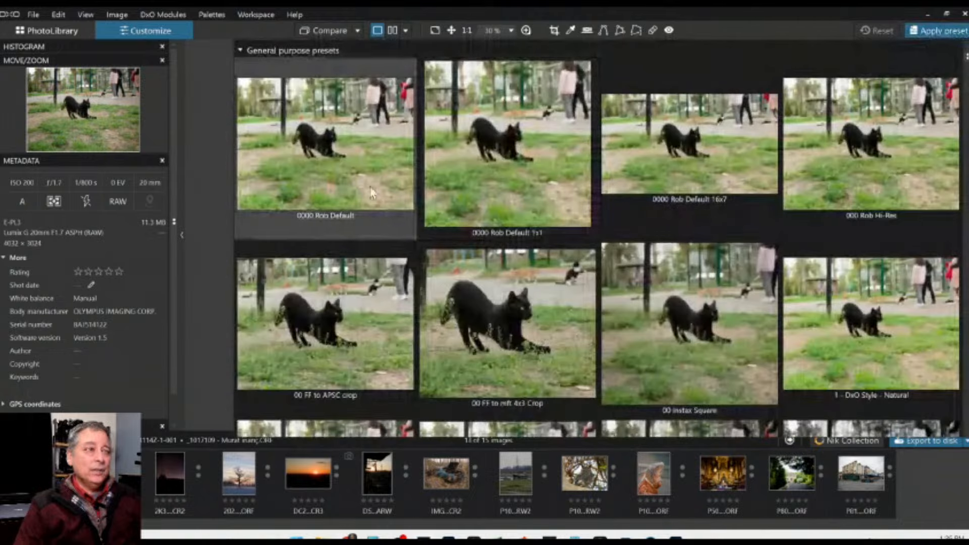
double_click(284, 171)
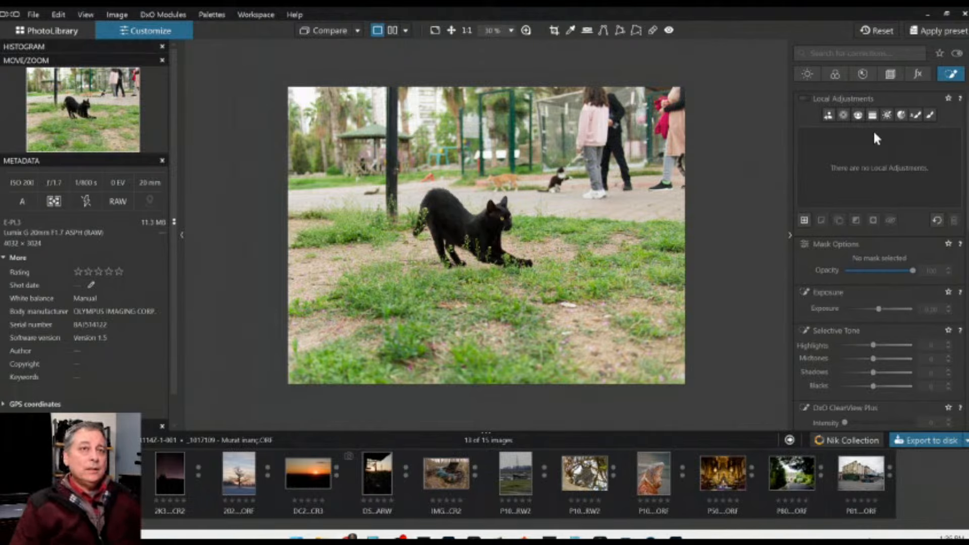
left_click(890, 74)
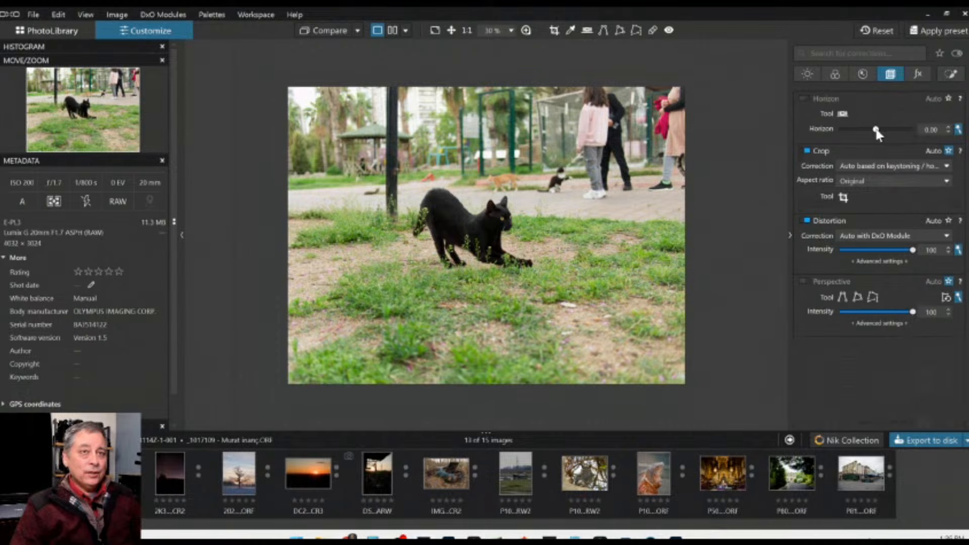
left_click_drag(876, 131, 878, 131)
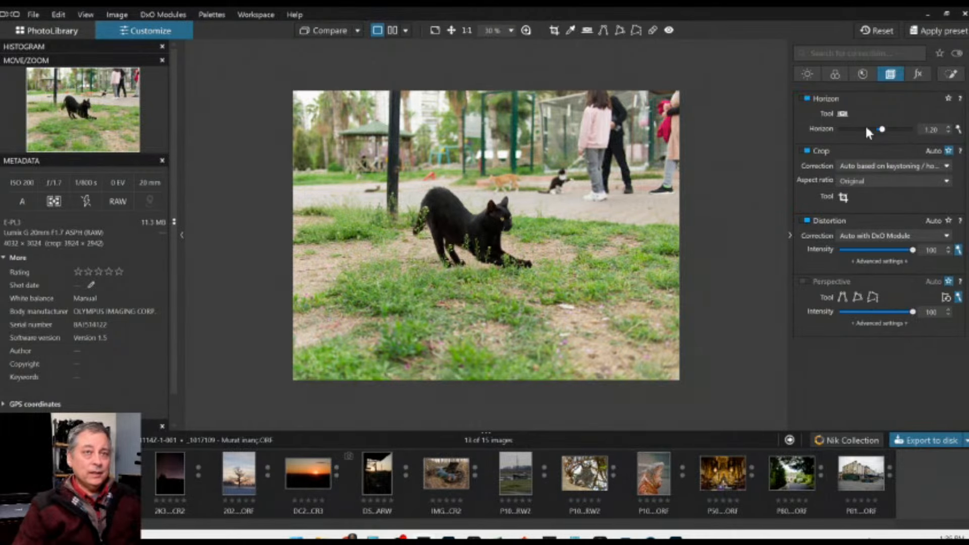
Crop the photo around the black cat to about 2045 × 1534 px, keeping the original aspect ratio.
left_click(842, 197)
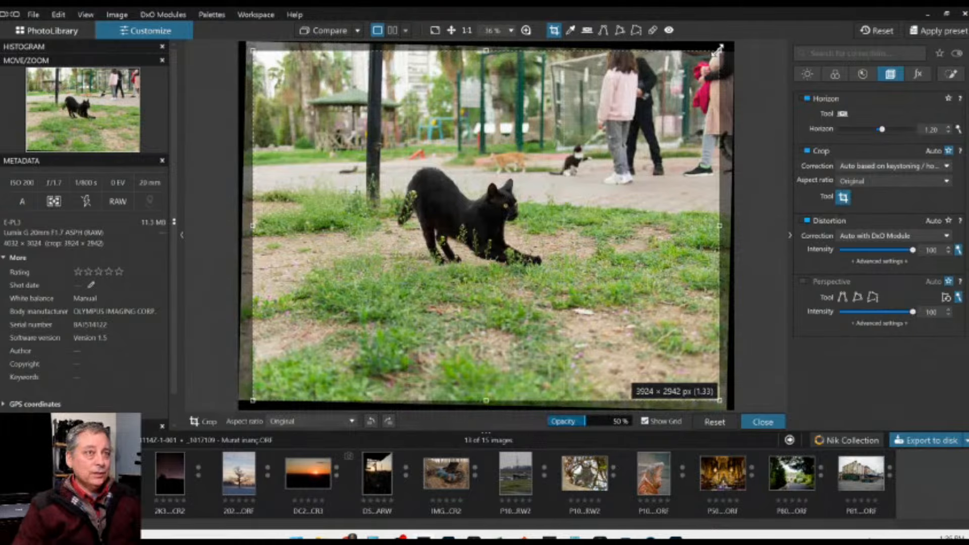
left_click_drag(719, 49, 606, 136)
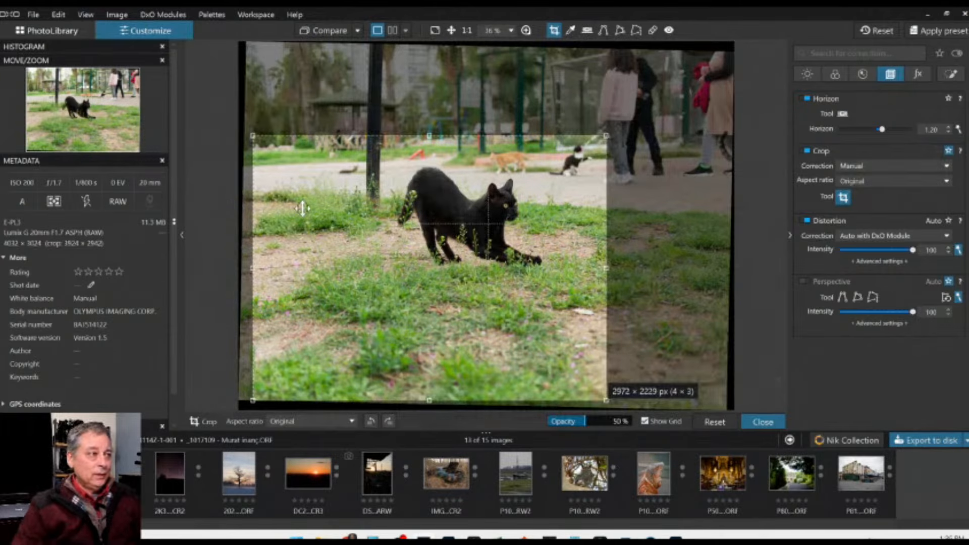
left_click_drag(253, 401, 360, 325)
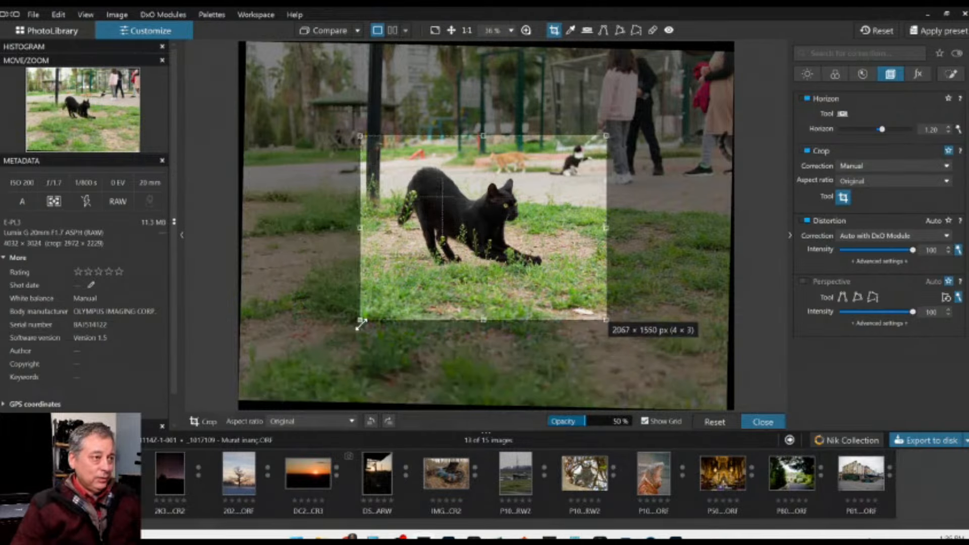
left_click_drag(431, 253, 455, 279)
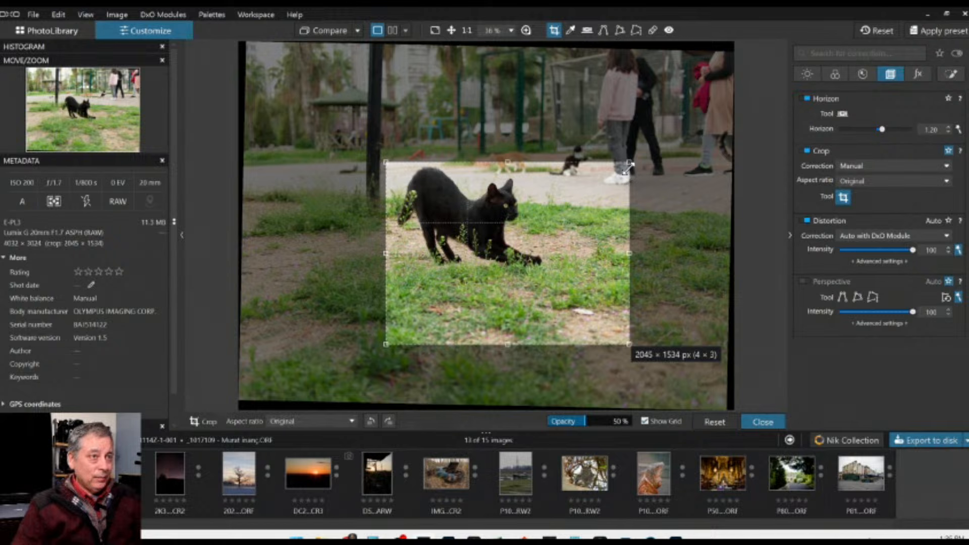
left_click_drag(589, 198, 587, 192)
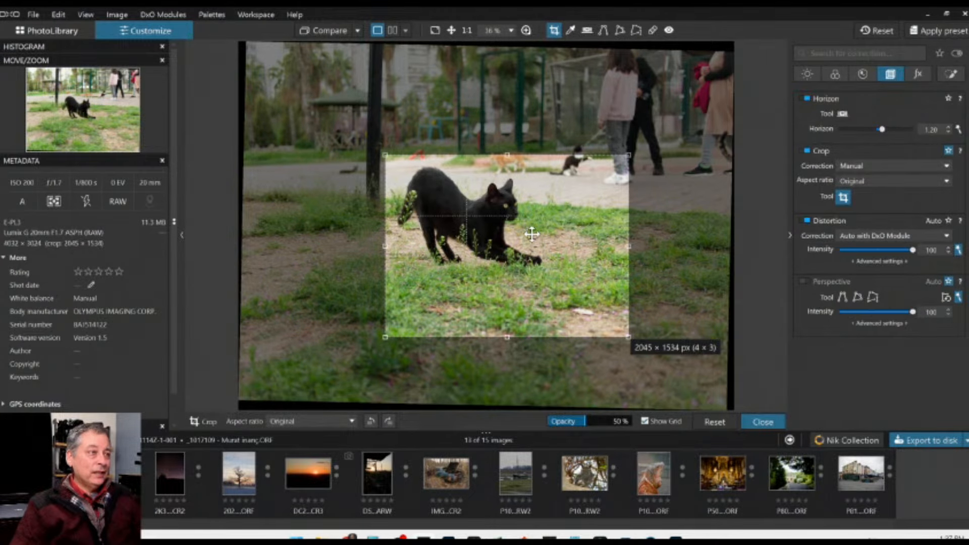
double_click(517, 242)
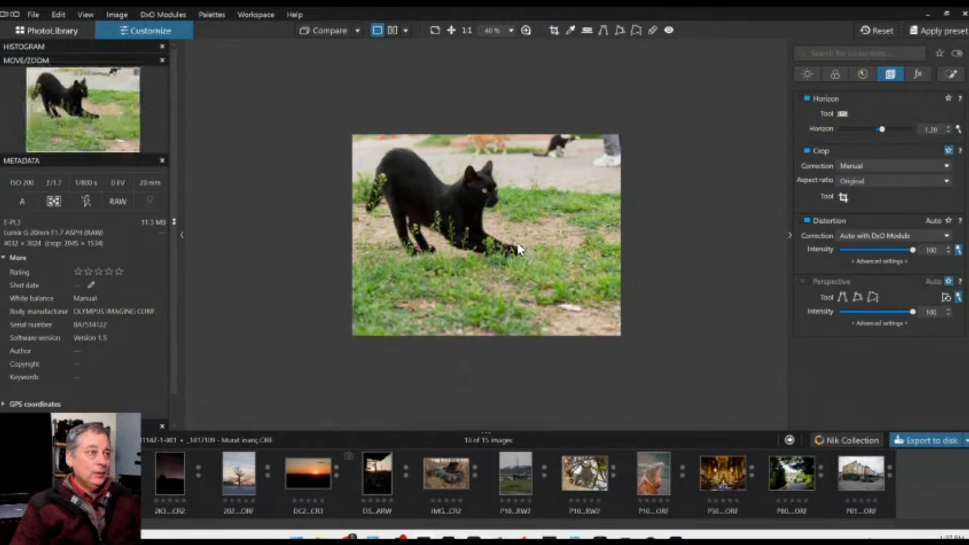
Rotate the cropped photo further by setting the horizon to 3.40.
scroll(467, 232, "up", 1)
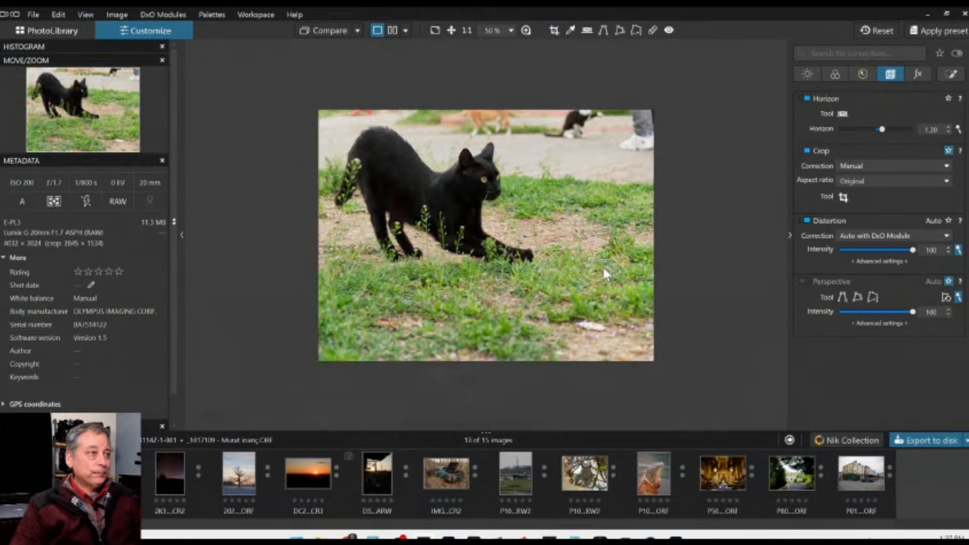
scroll(604, 271, "up", 1)
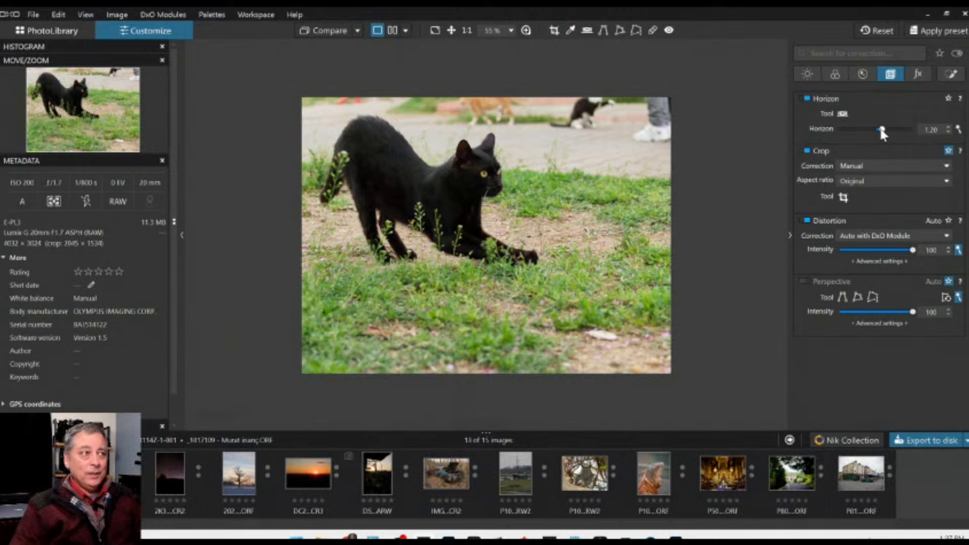
scroll(880, 130, "up", 4)
scroll(880, 131, "up", 4)
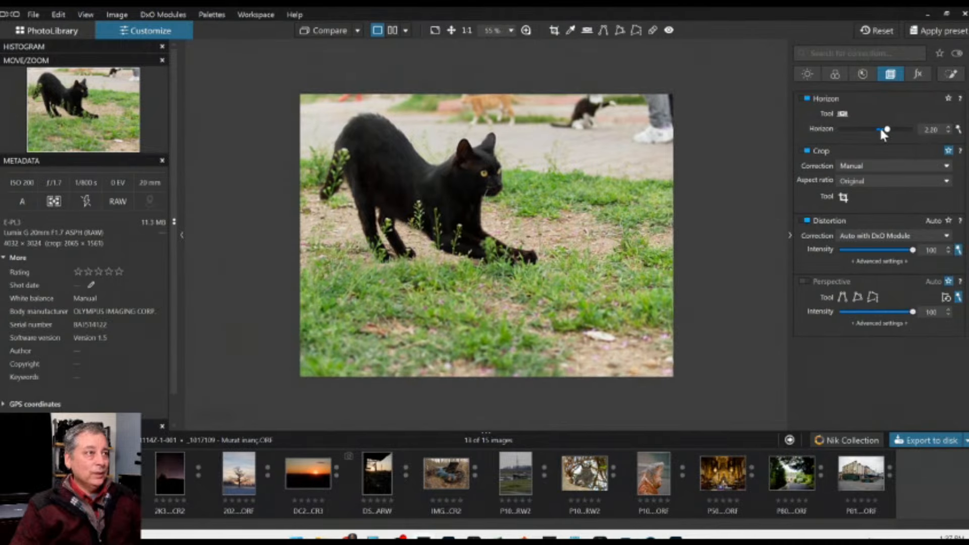
scroll(881, 130, "up", 3)
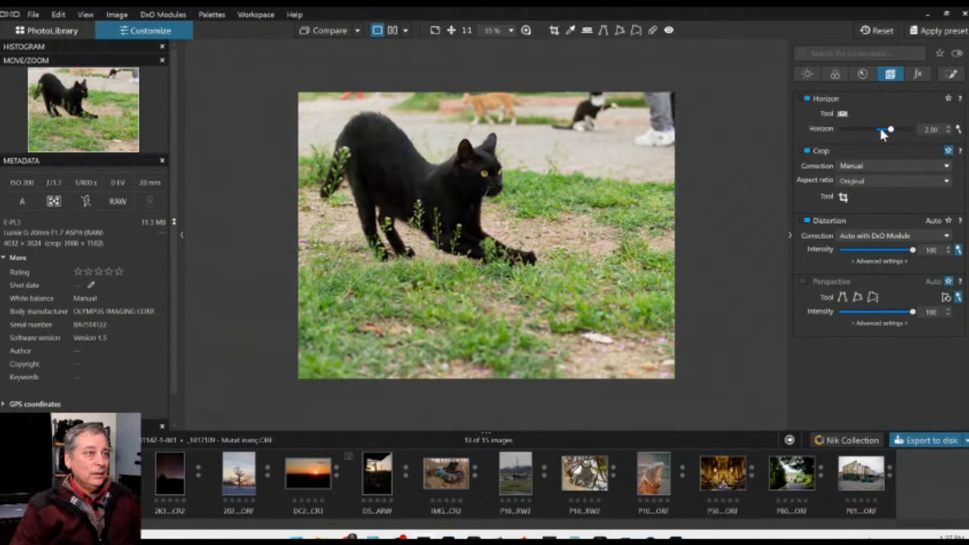
scroll(881, 132, "up", 1)
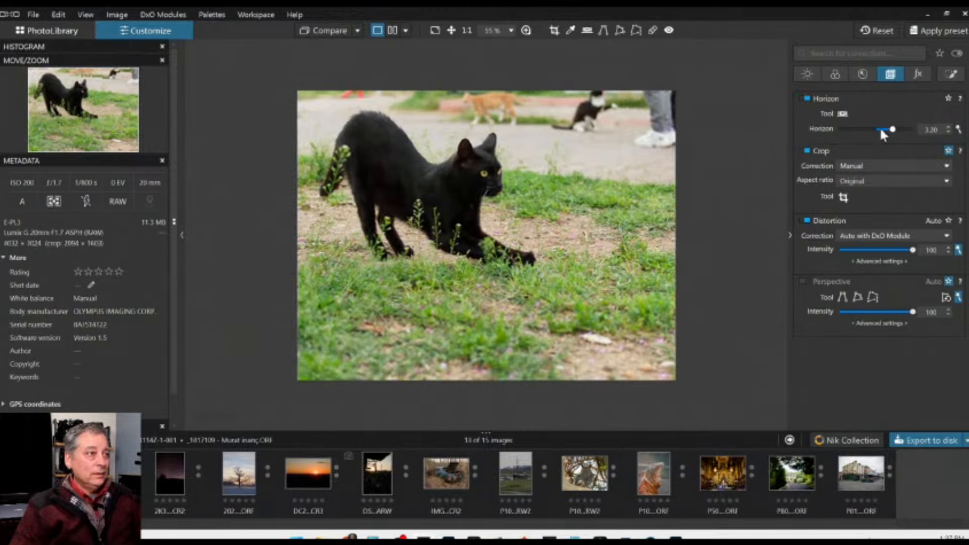
scroll(881, 131, "up", 1)
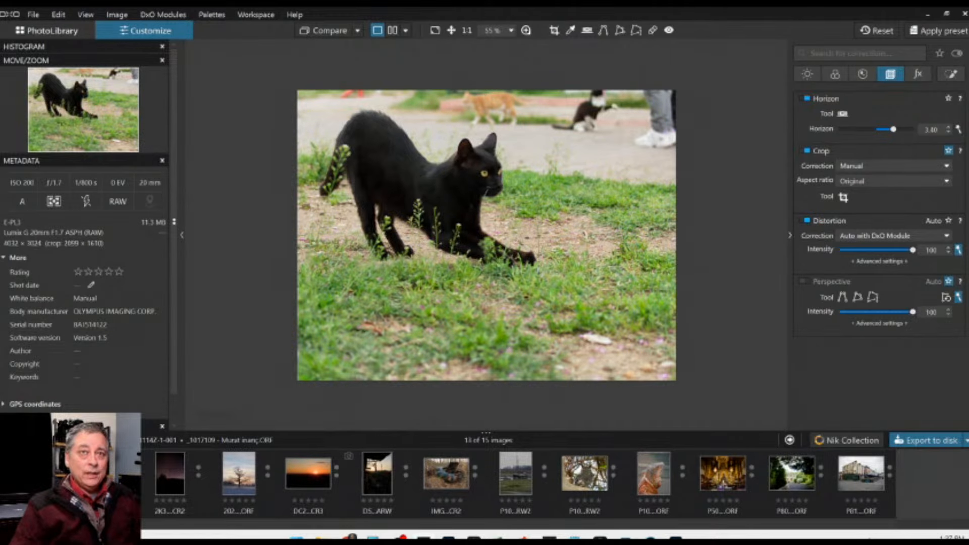
Create a local adjustment mask with small control points on both of the black cat's eyes.
left_click(951, 75)
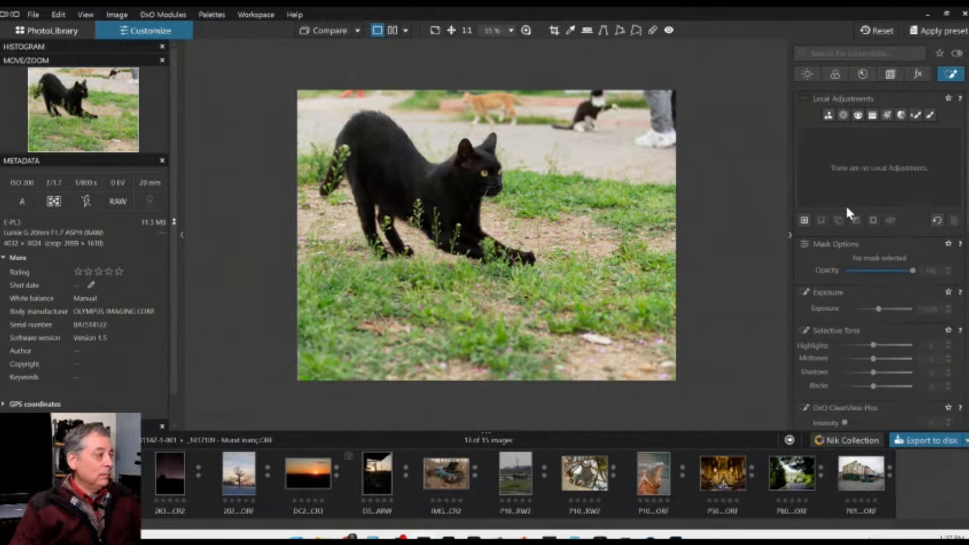
left_click(842, 116)
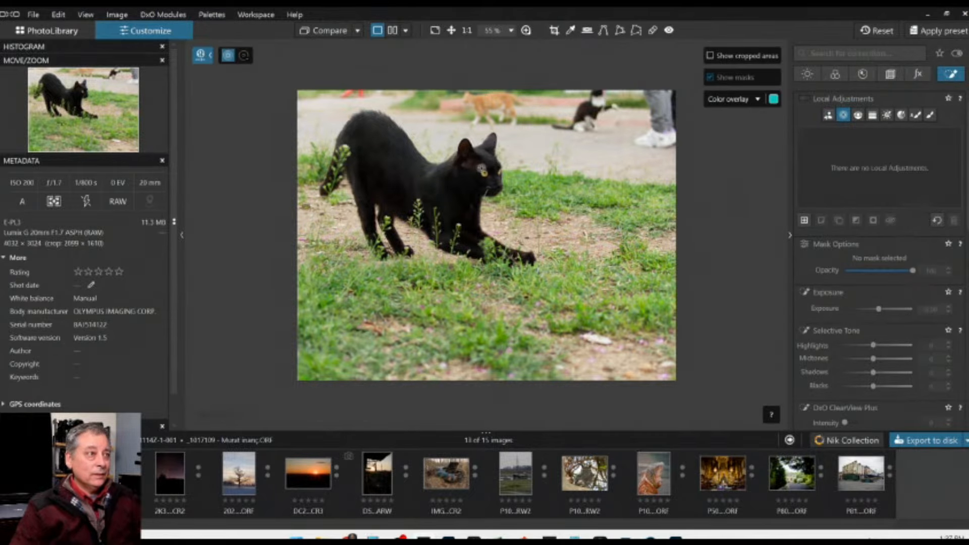
scroll(482, 167, "up", 2)
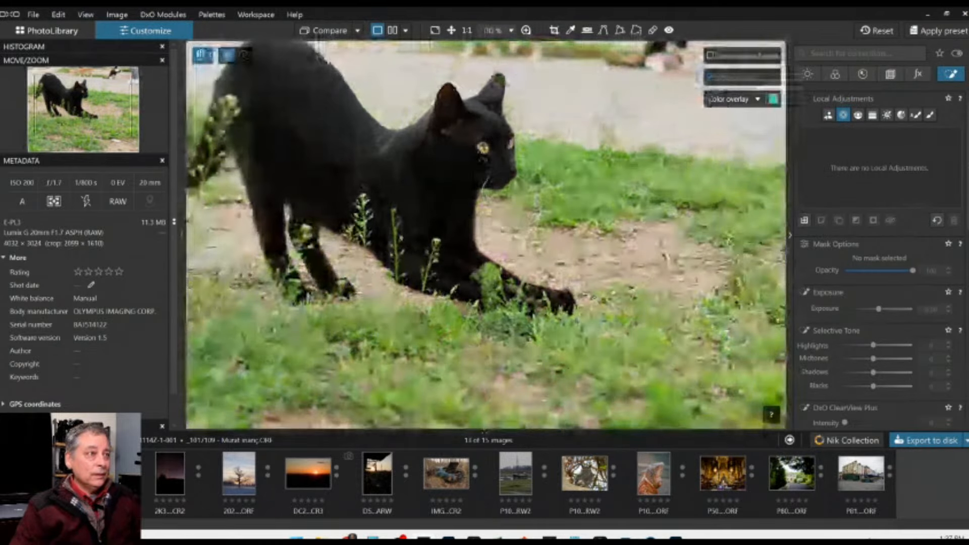
left_click(483, 149)
left_click_drag(526, 79, 493, 135)
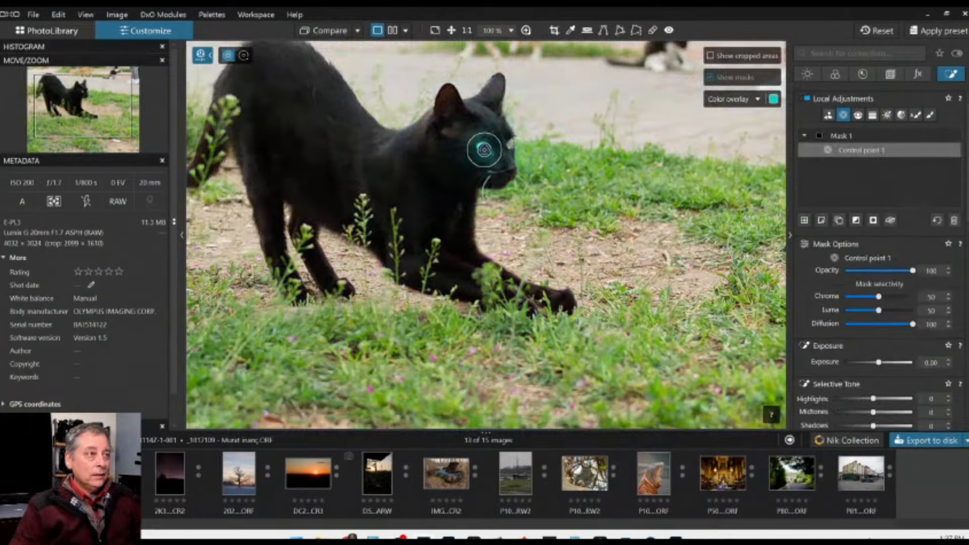
left_click(511, 145)
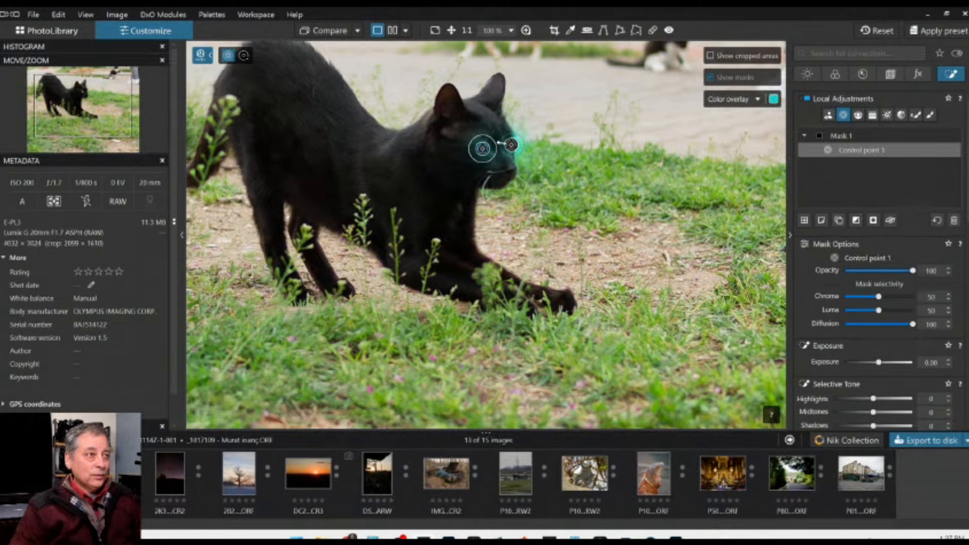
Brighten and sharpen the masked eyes with exposure 0.40, ClearView Plus intensity 50 and microcontrast 47.
scroll(484, 149, "up", 2)
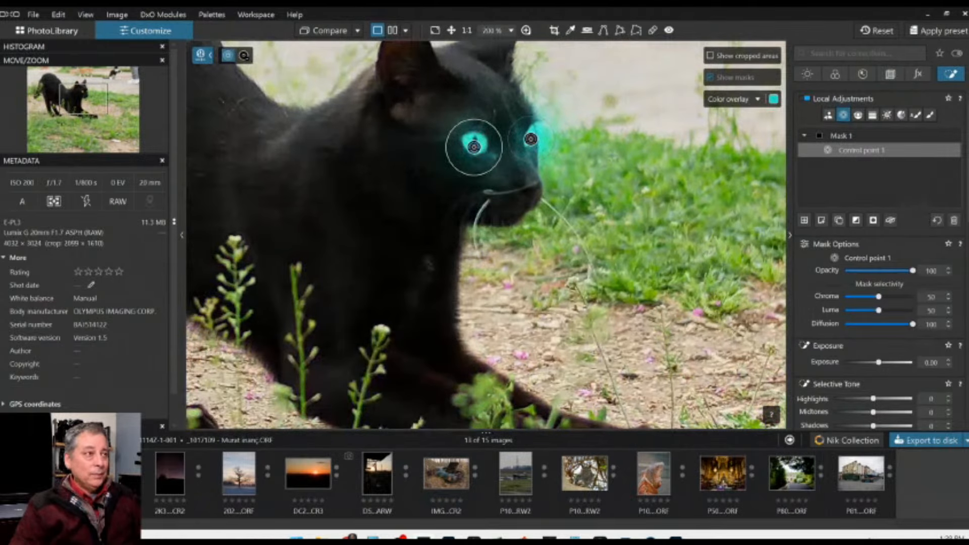
scroll(882, 345, "down", 3)
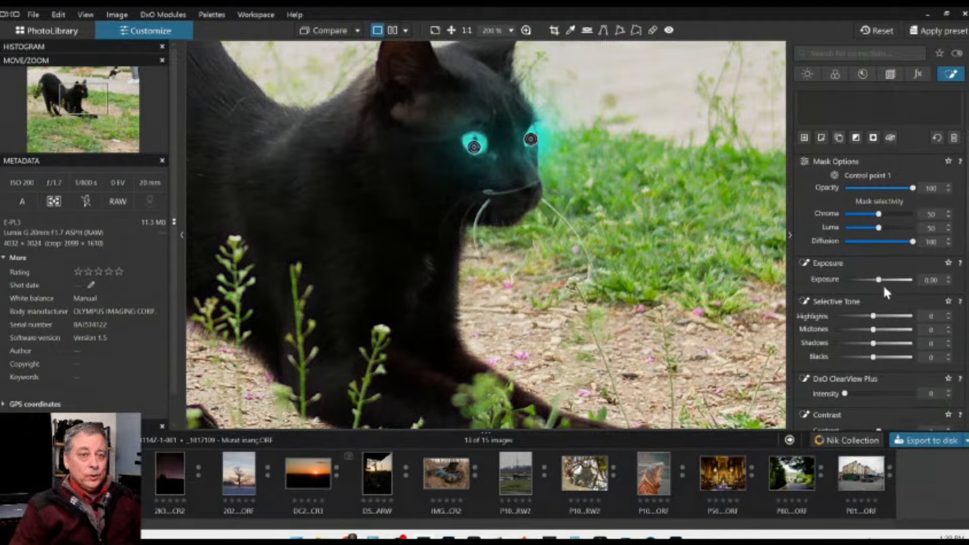
left_click(880, 280)
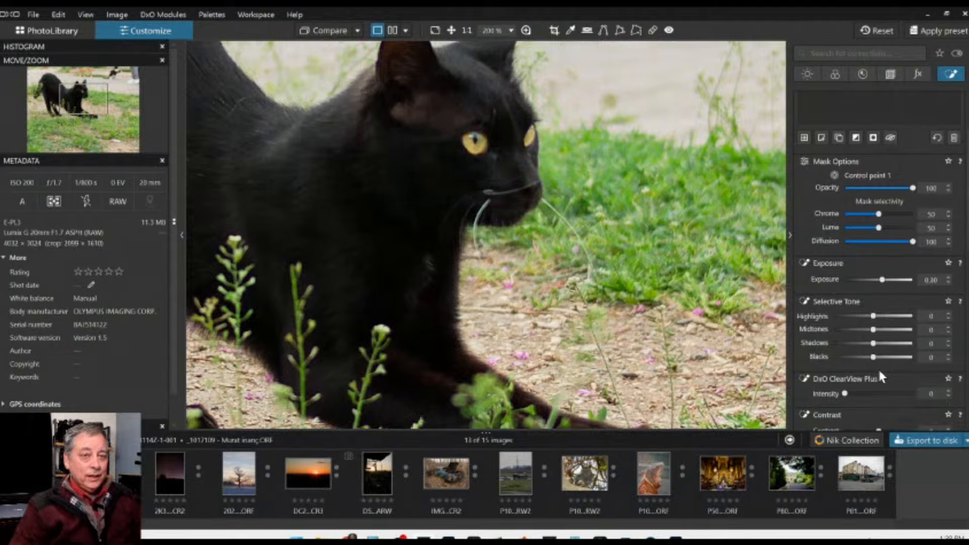
left_click(879, 394)
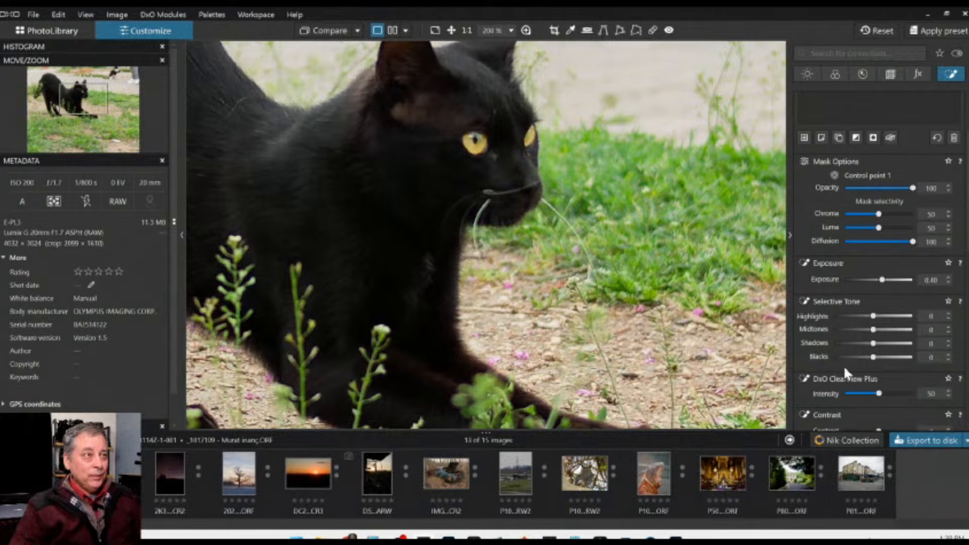
scroll(830, 352, "down", 3)
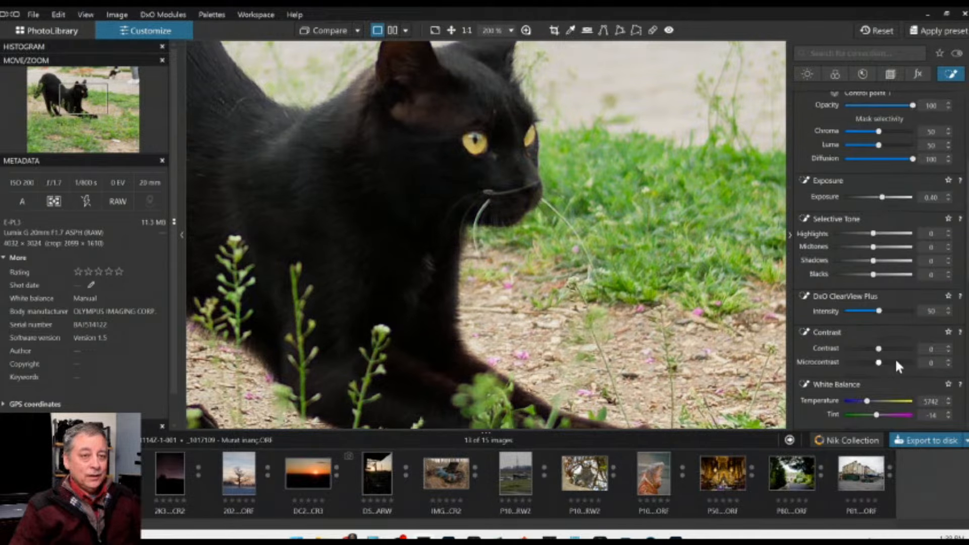
left_click(896, 363)
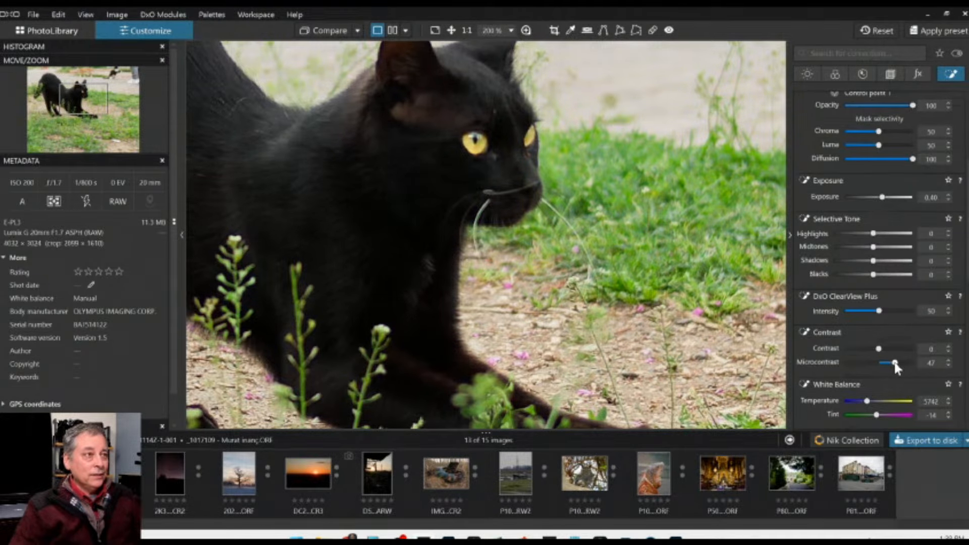
Add a second mask with control points on the cat's two ears, behind its neck and on its raised rump.
scroll(634, 264, "down", 5)
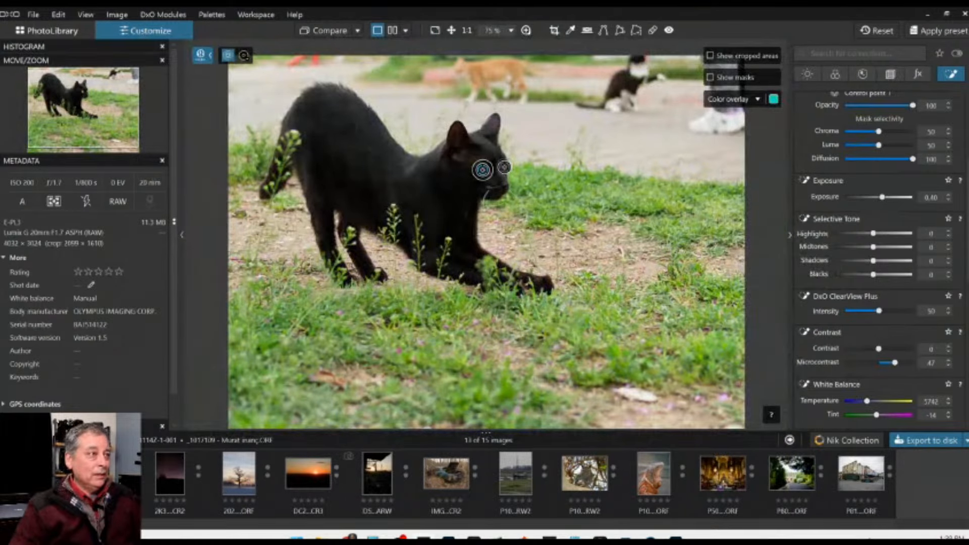
scroll(586, 254, "up", 1)
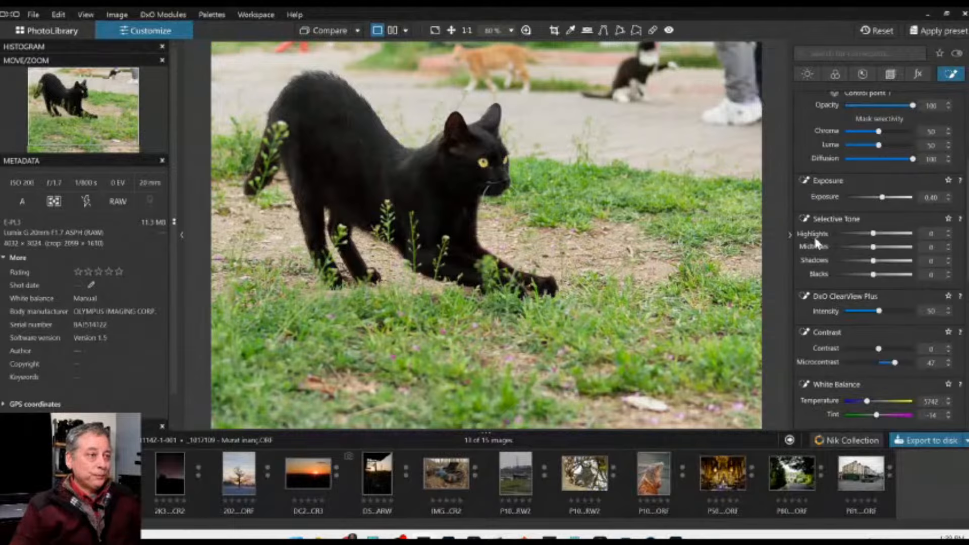
scroll(857, 256, "up", 3)
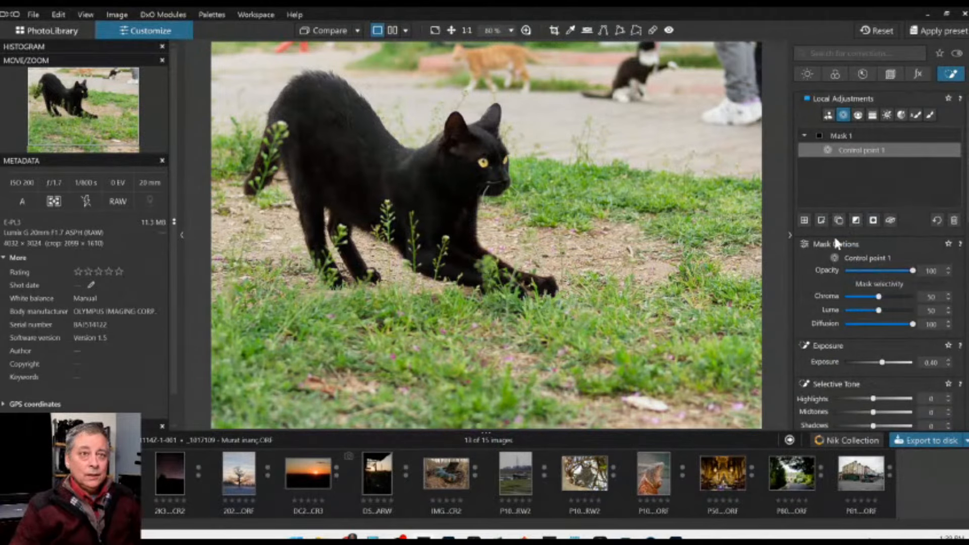
left_click(804, 220)
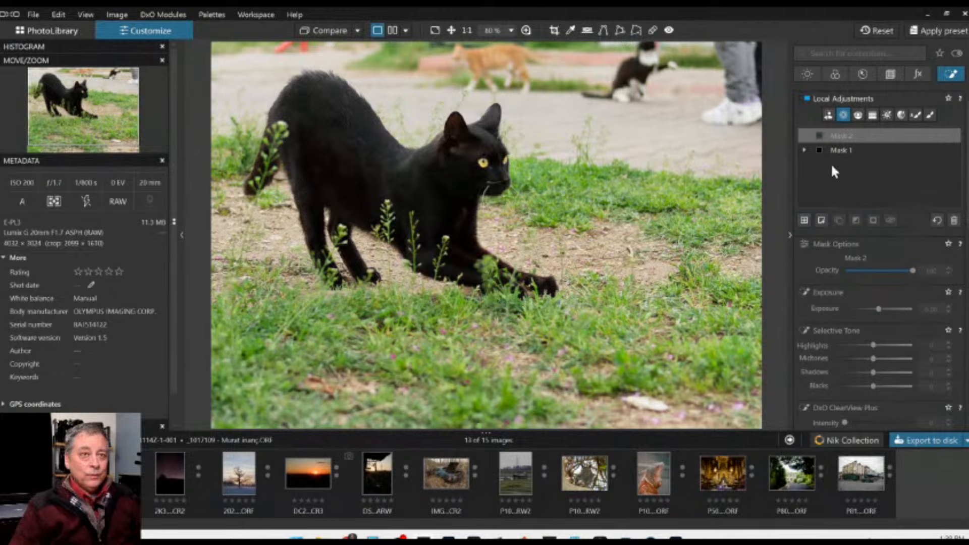
left_click(455, 124)
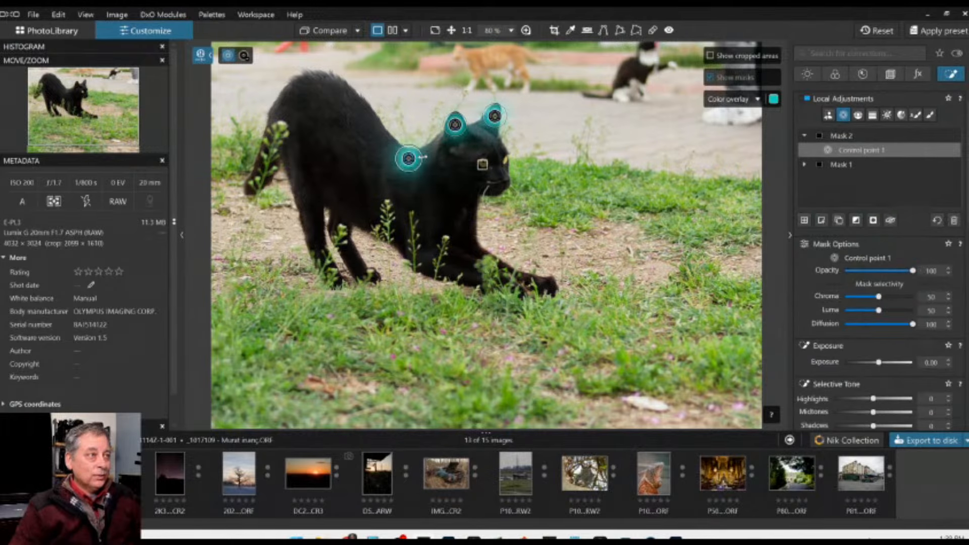
left_click_drag(423, 157, 432, 156)
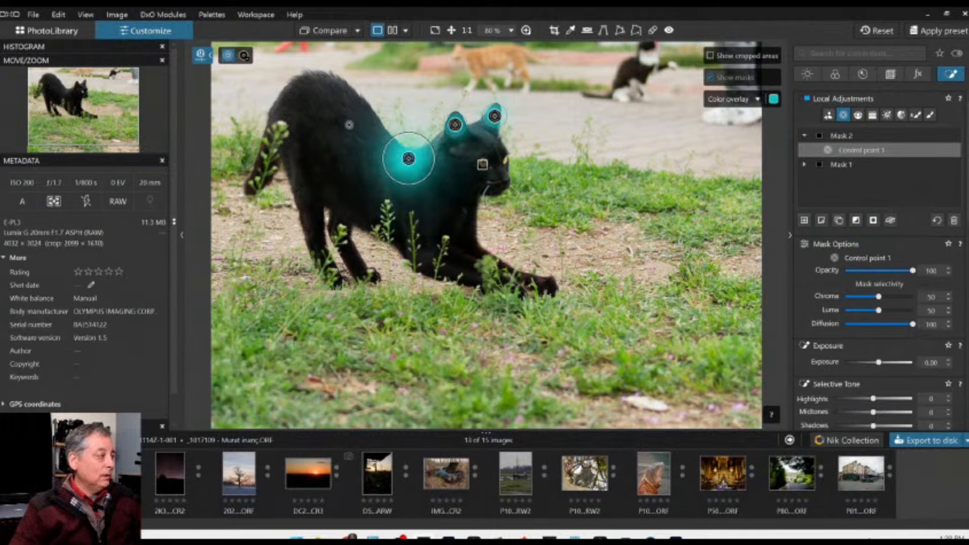
left_click(317, 79)
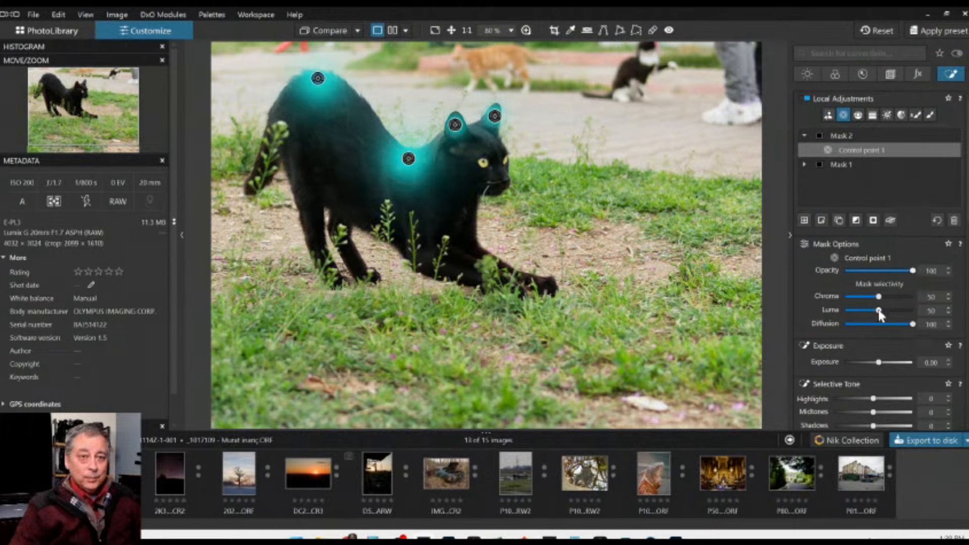
Set the fur mask's luma selectivity to 55, with highlights at 66, midtones at 37 and shadows at 11.
left_click_drag(879, 312, 881, 313)
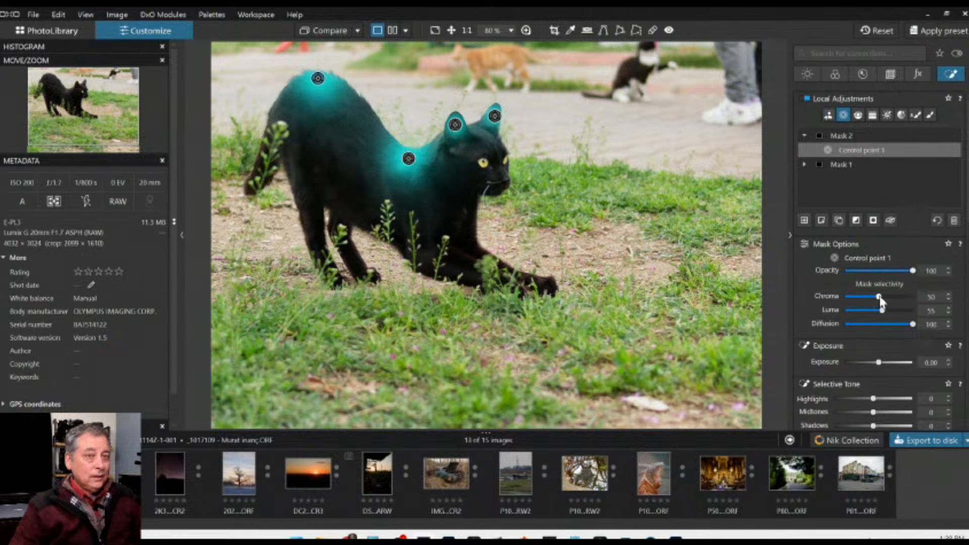
scroll(882, 338, "down", 3)
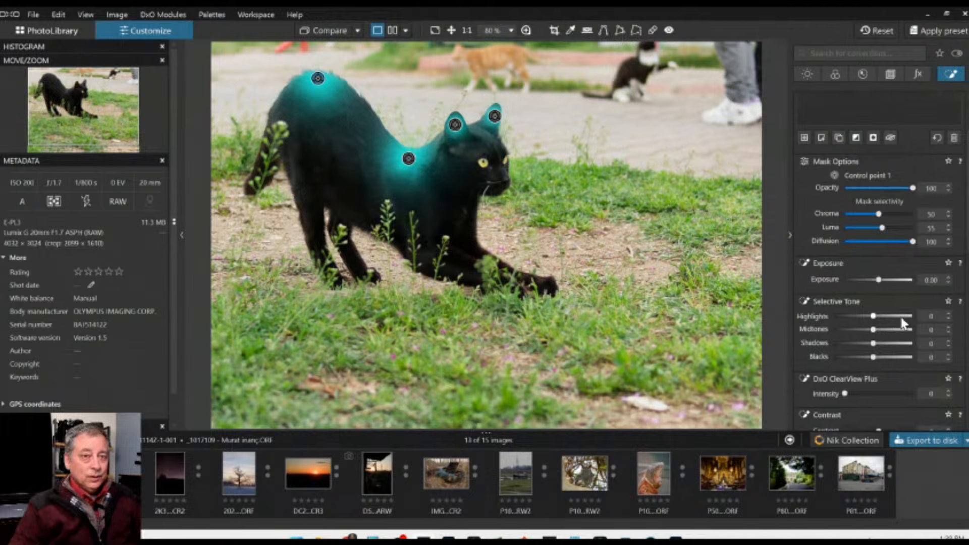
left_click(901, 317)
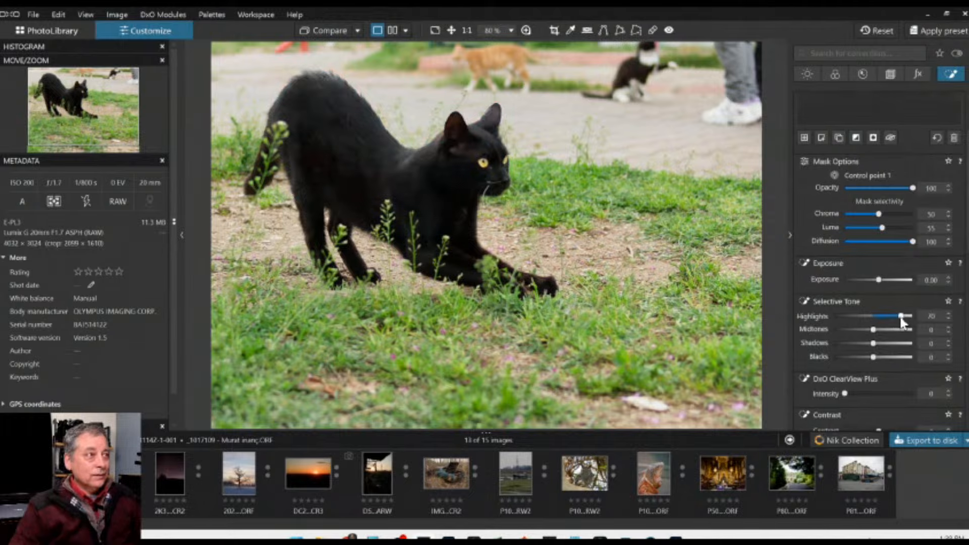
left_click_drag(902, 319, 904, 319)
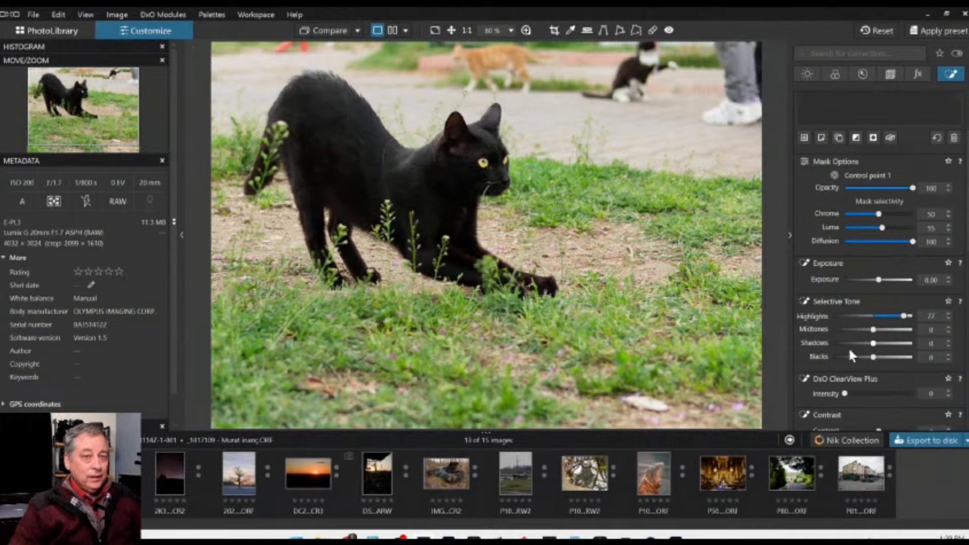
mouse_move(874, 329)
left_mouse_down()
mouse_move(892, 330)
mouse_move(876, 344)
mouse_move(899, 319)
mouse_move(877, 348)
left_mouse_up()
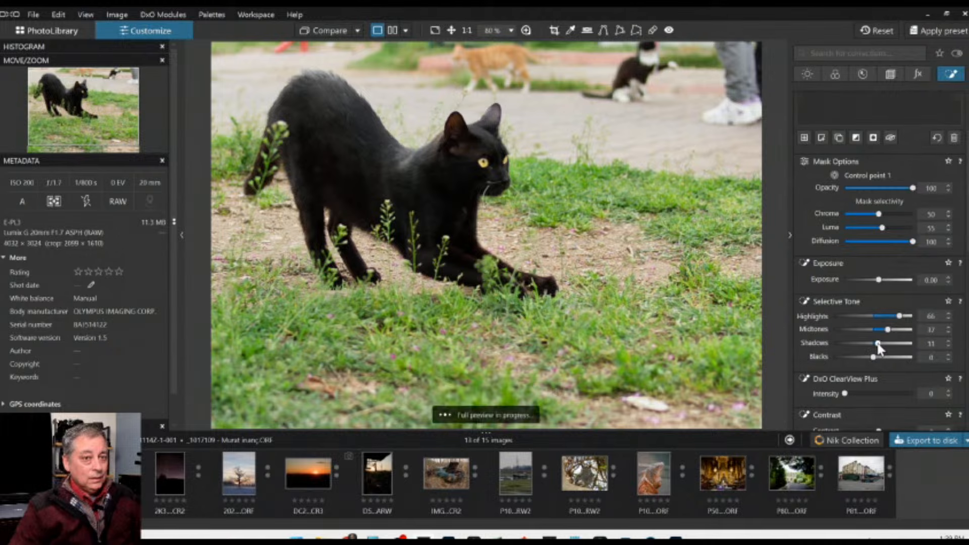
Set the fur mask's white balance temperature to 6242 and reduce its highlights to 51 and midtones to 17.
scroll(827, 351, "down", 5)
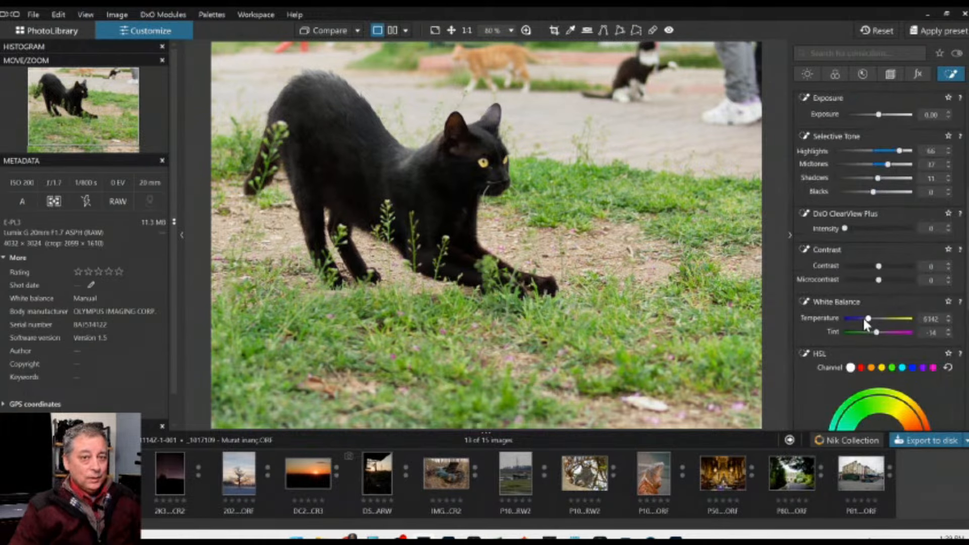
left_click_drag(861, 317, 862, 316)
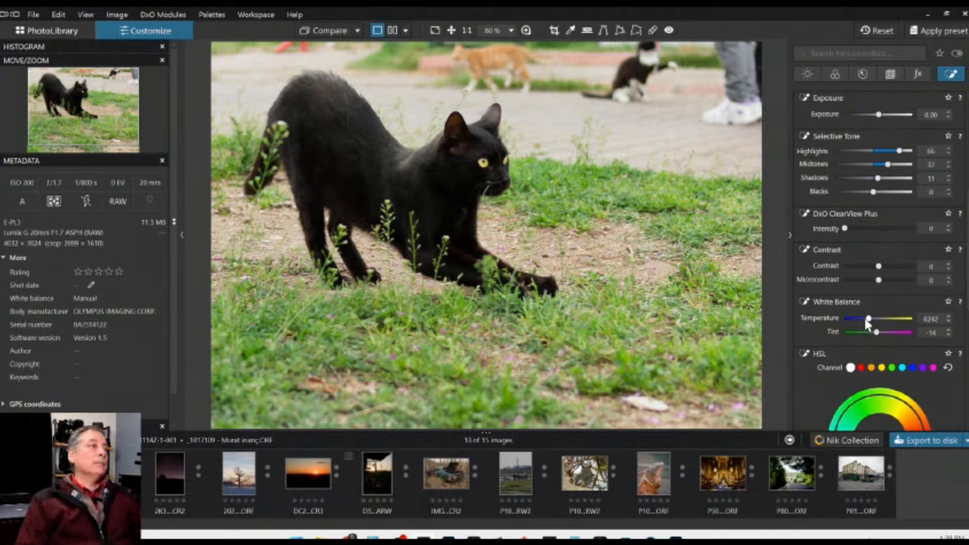
scroll(889, 274, "up", 2)
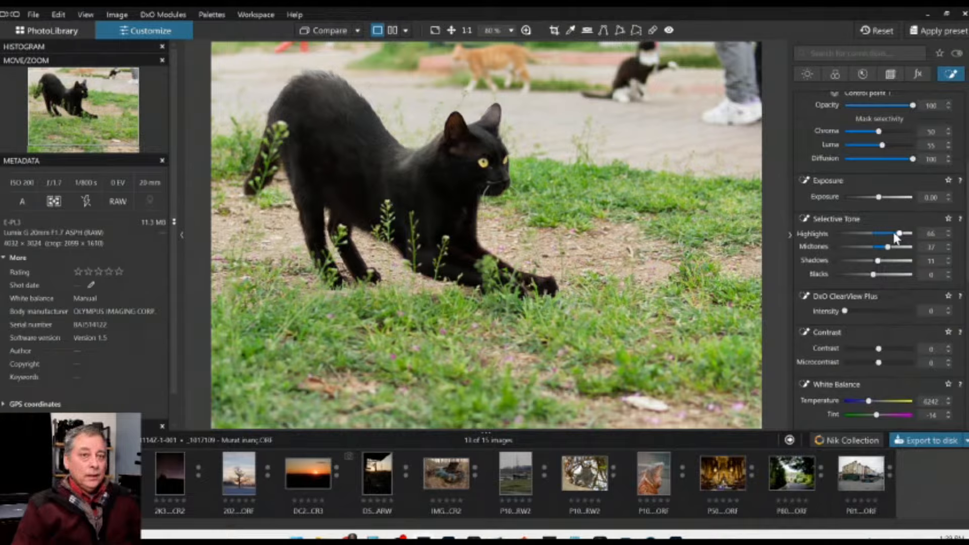
left_click(893, 233)
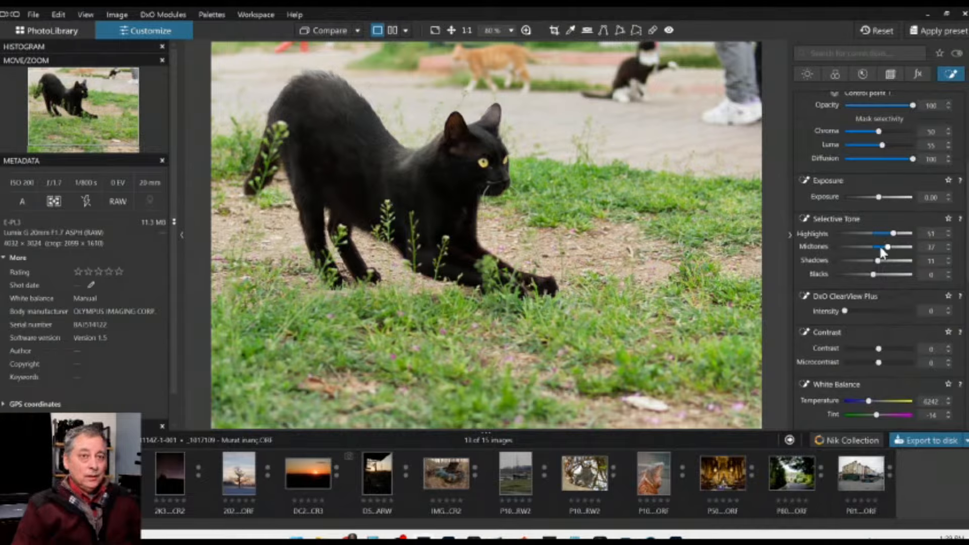
left_click(880, 248)
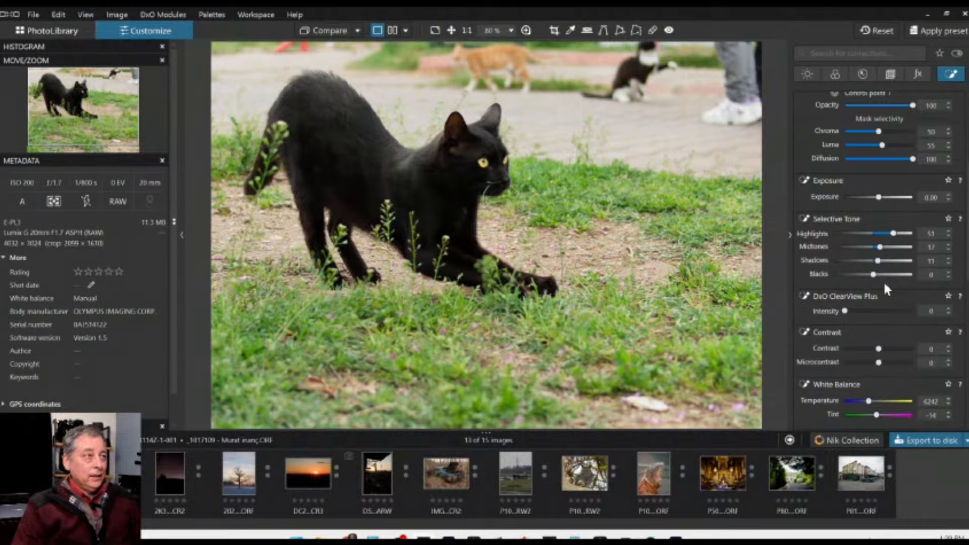
Extend the fur mask with extra control points on the black cat's chest, front leg, front paw and rump.
left_click(470, 257)
left_click(462, 214)
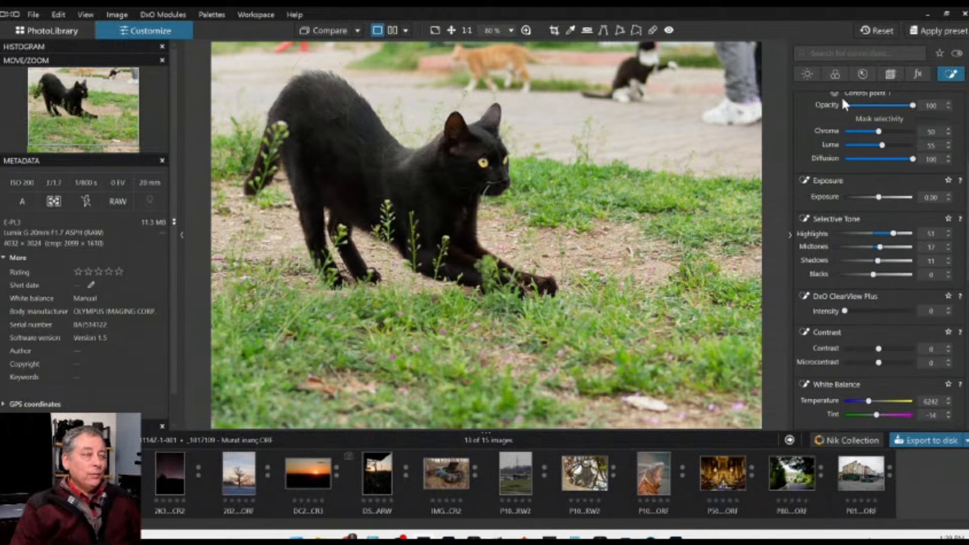
scroll(836, 198, "up", 3)
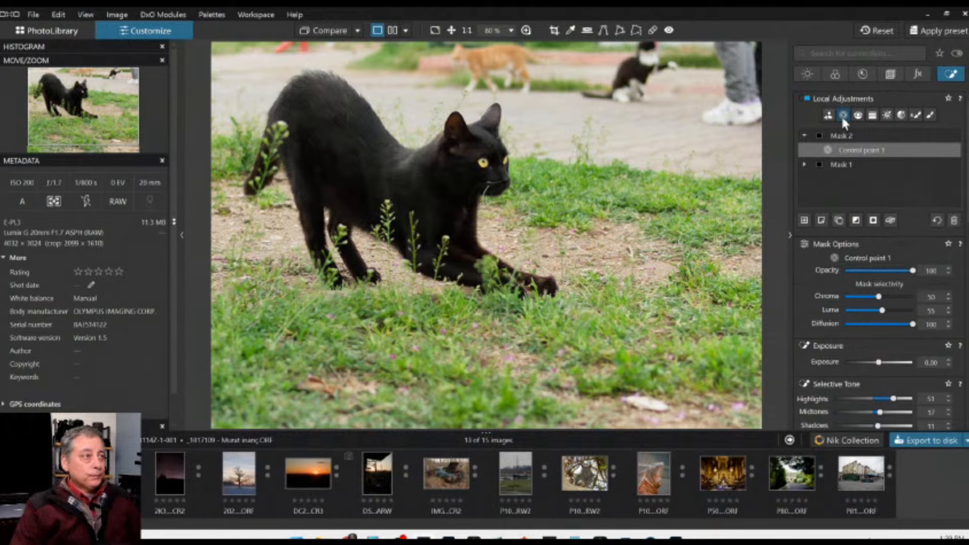
scroll(704, 205, "down", 1)
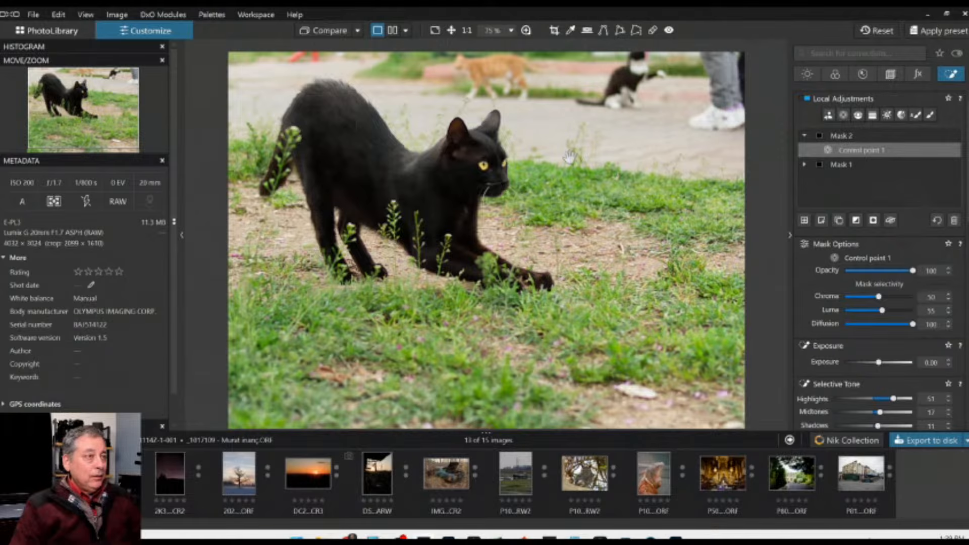
scroll(671, 237, "up", 1)
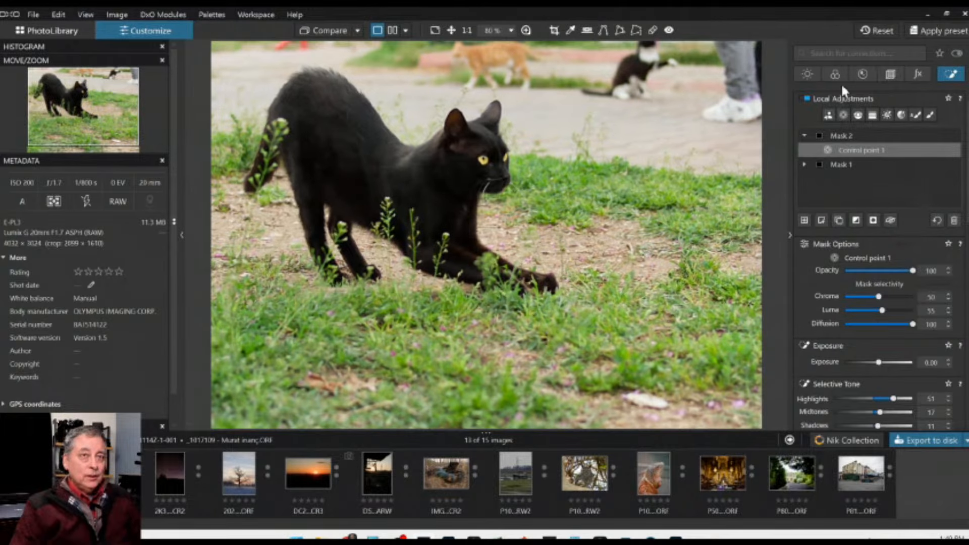
Convert the photo to the Neutral Black and White rendering, comparing it with the color version.
left_click(837, 77)
left_click(882, 231)
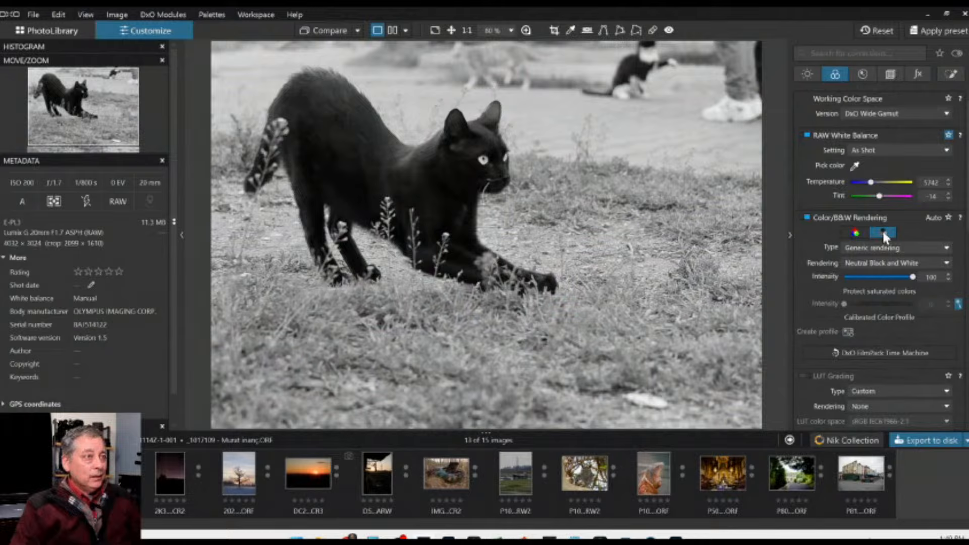
left_click(856, 233)
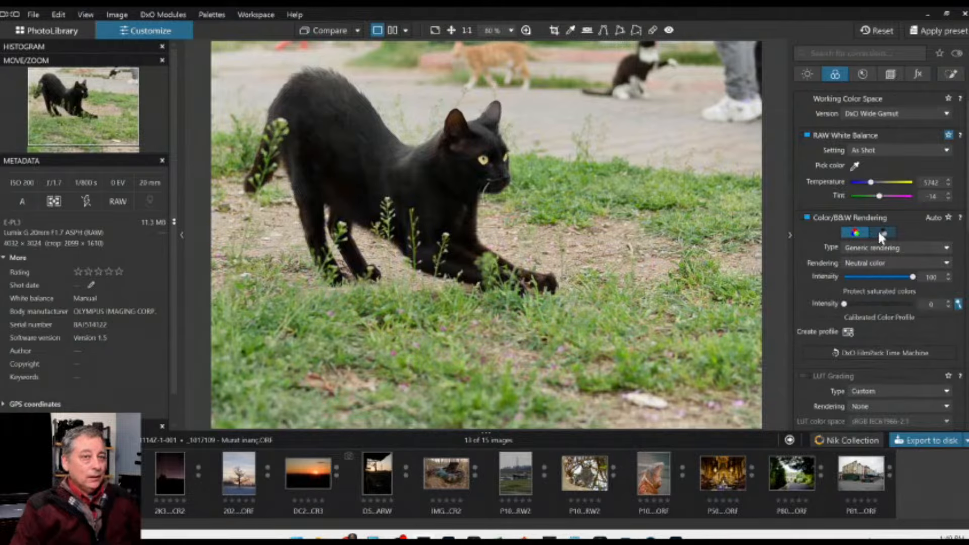
left_click(880, 233)
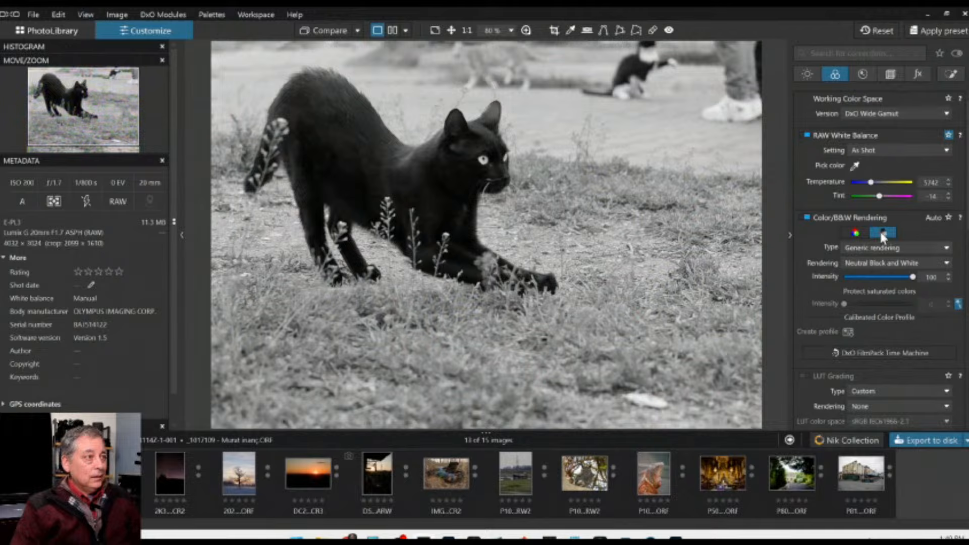
left_click(858, 233)
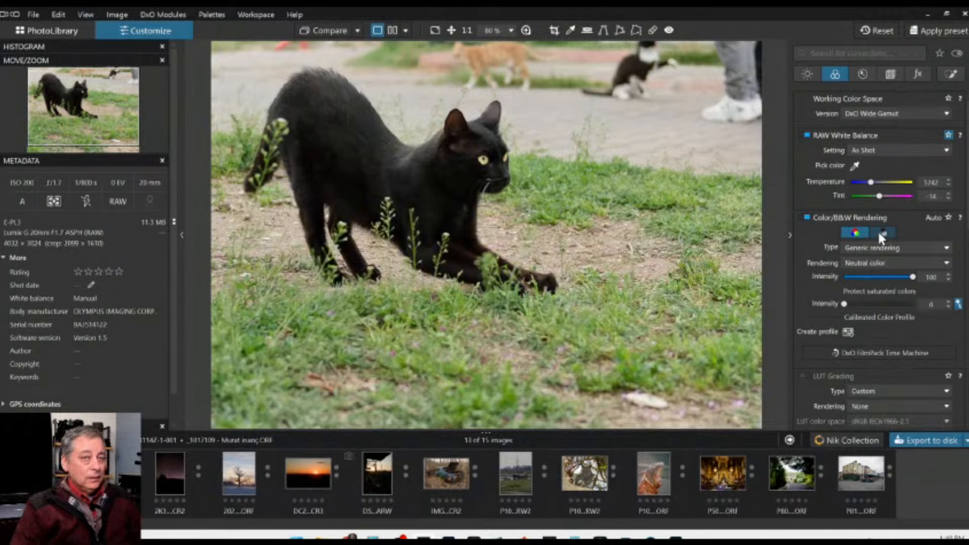
left_click(879, 233)
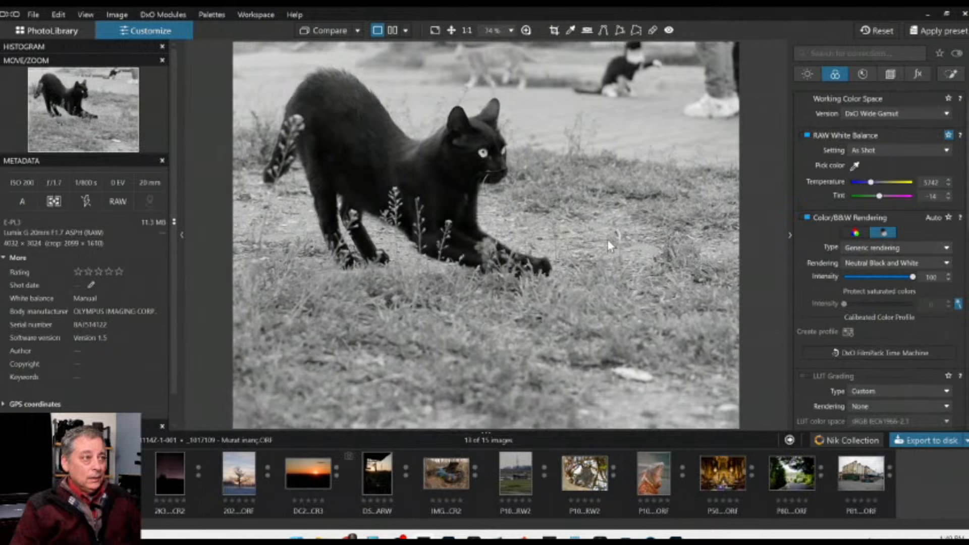
scroll(607, 239, "down", 2)
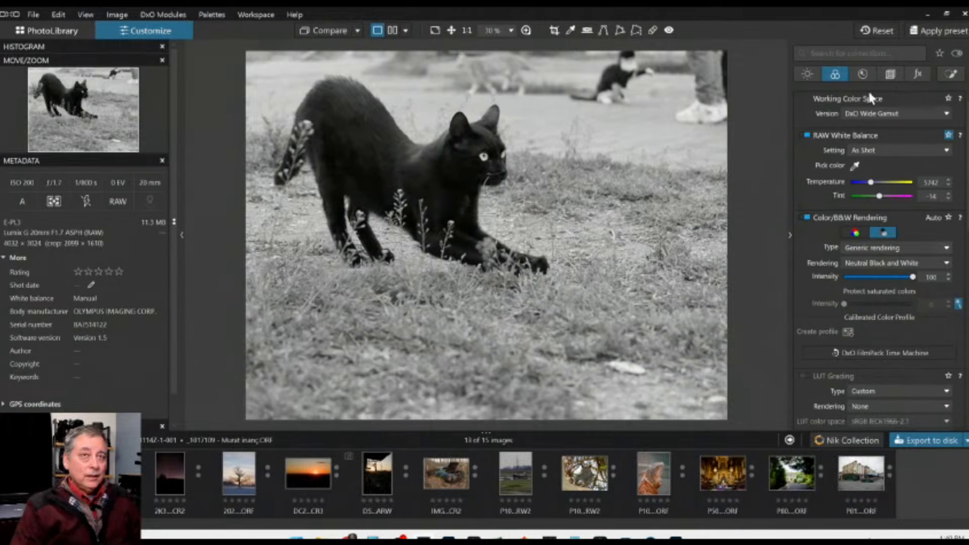
Add a new AI mask covering the whole black cat and raise its exposure to 1.91.
left_click(947, 76)
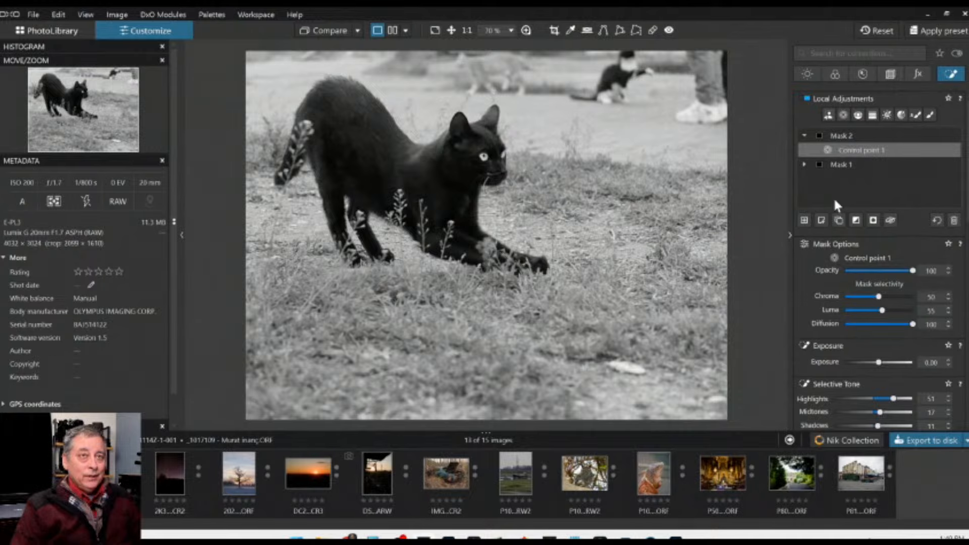
left_click(828, 115)
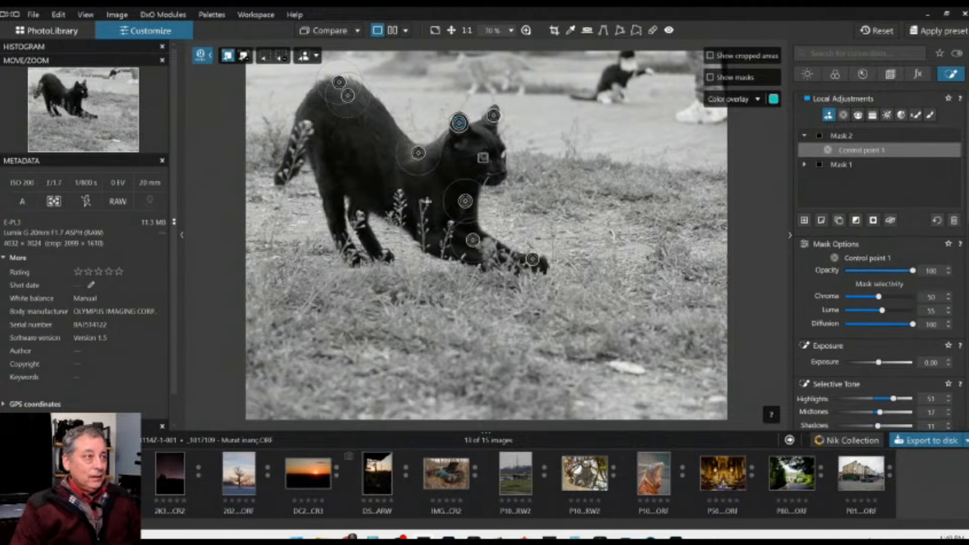
left_click(805, 220)
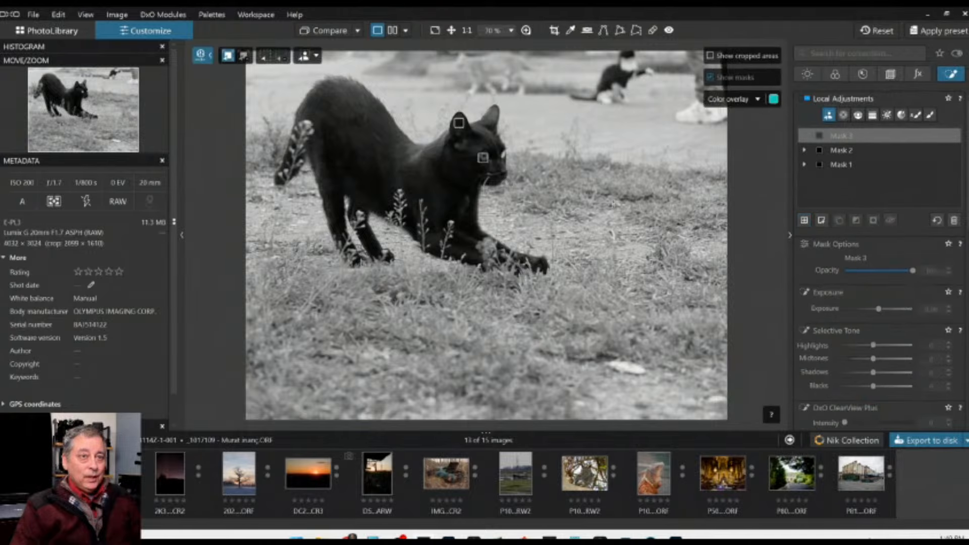
left_click(400, 180)
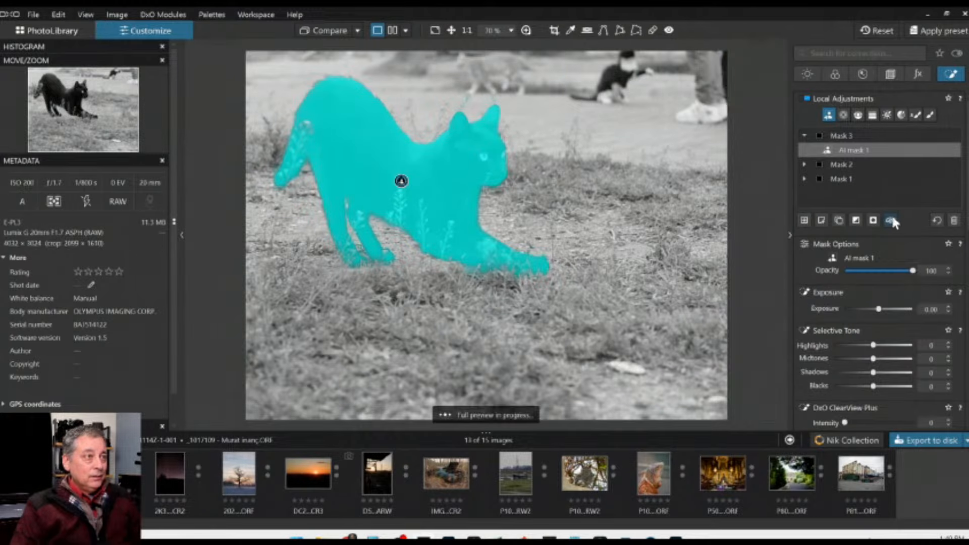
scroll(880, 308, "down", 1)
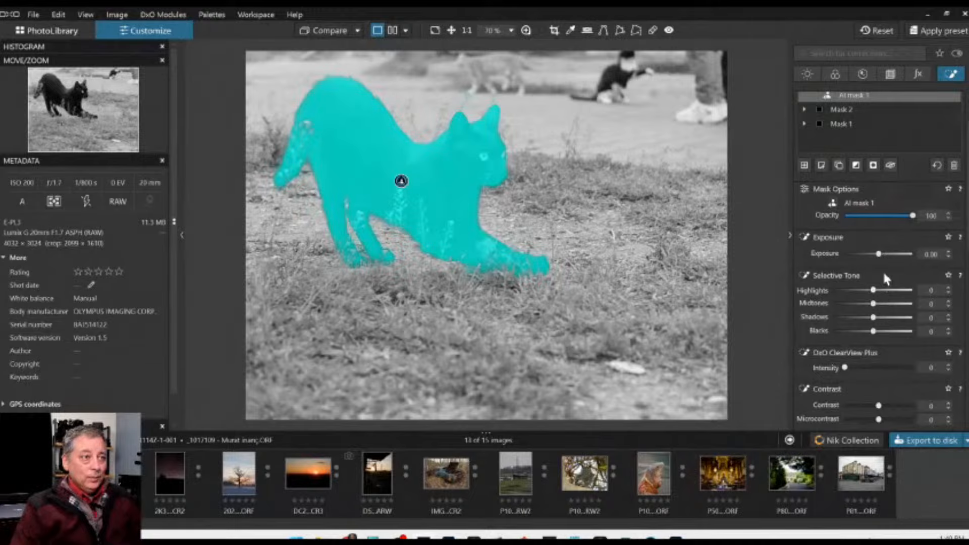
left_click_drag(880, 258, 896, 256)
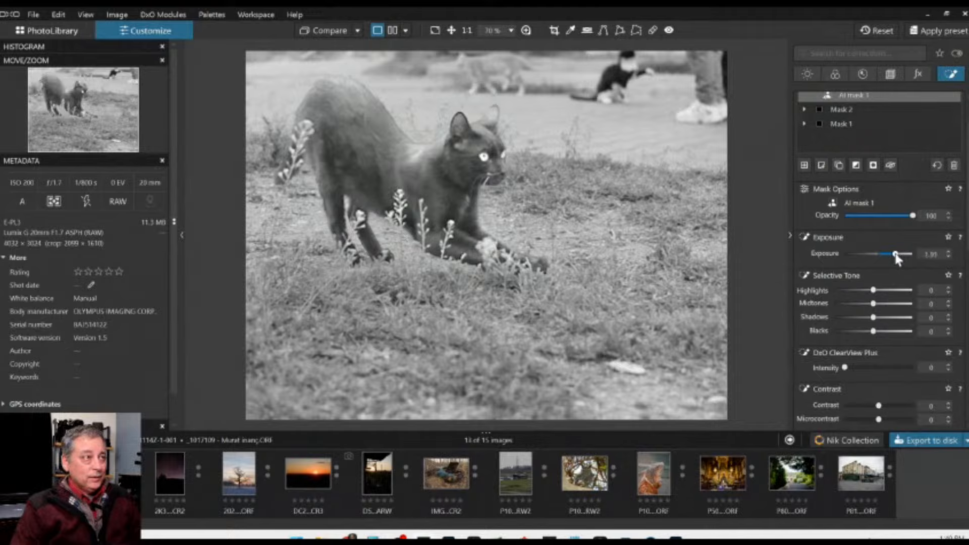
Lower the photo's overall exposure to -0.47 and reduce the cat's AI mask exposure to 0.45.
left_click(807, 74)
scroll(878, 202, "up", 1)
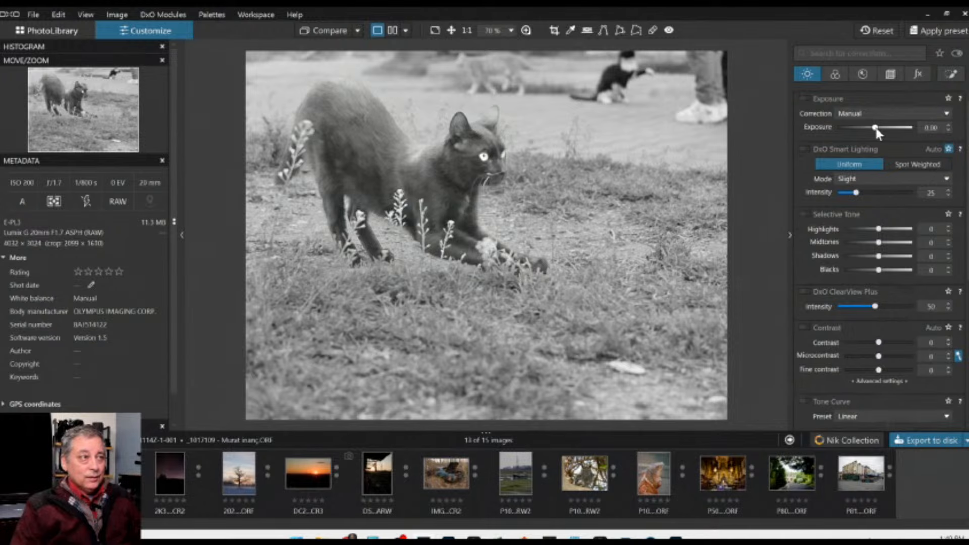
mouse_move(876, 130)
left_mouse_down()
mouse_move(860, 130)
mouse_move(871, 130)
left_mouse_up()
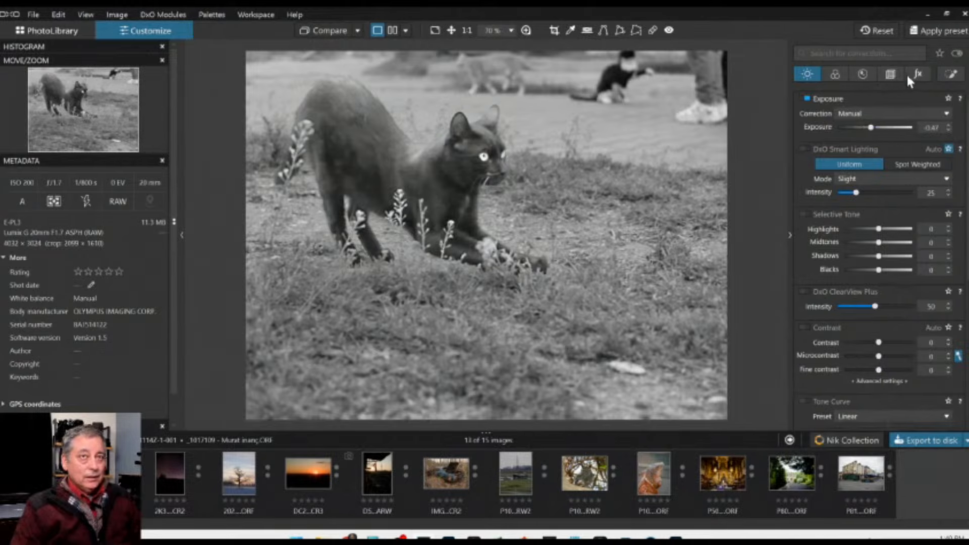
left_click(951, 74)
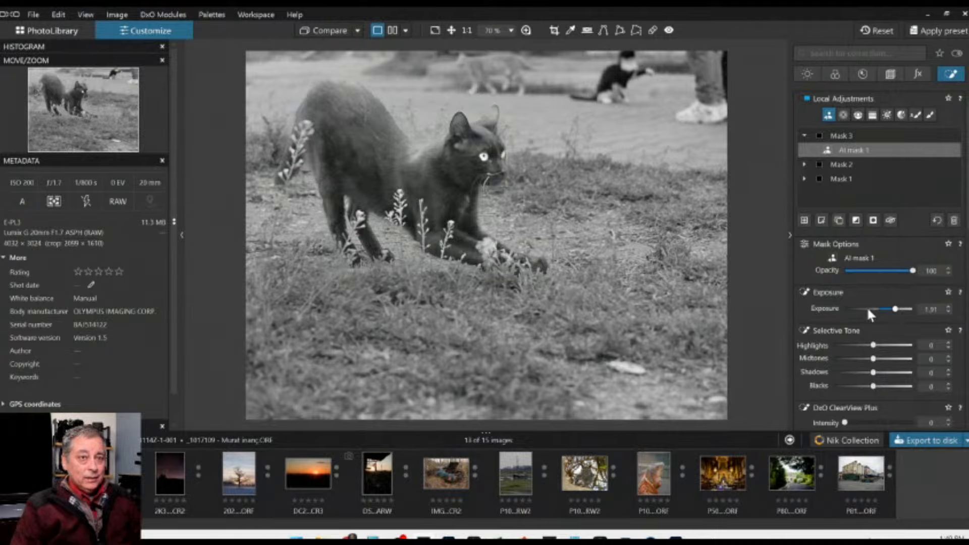
left_click_drag(895, 309, 882, 309)
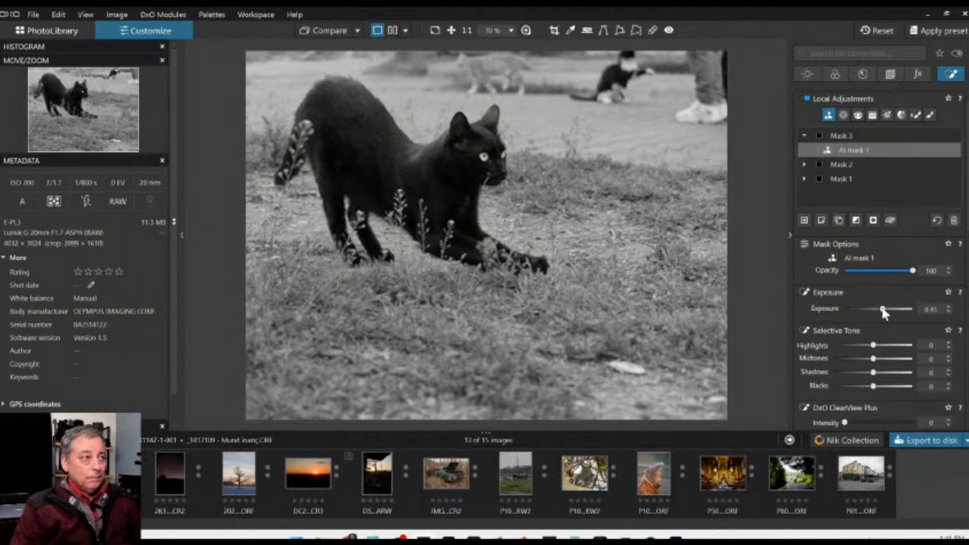
Try a darker overall exposure of -0.74 and settle the photo's exposure at -0.36.
left_click(806, 74)
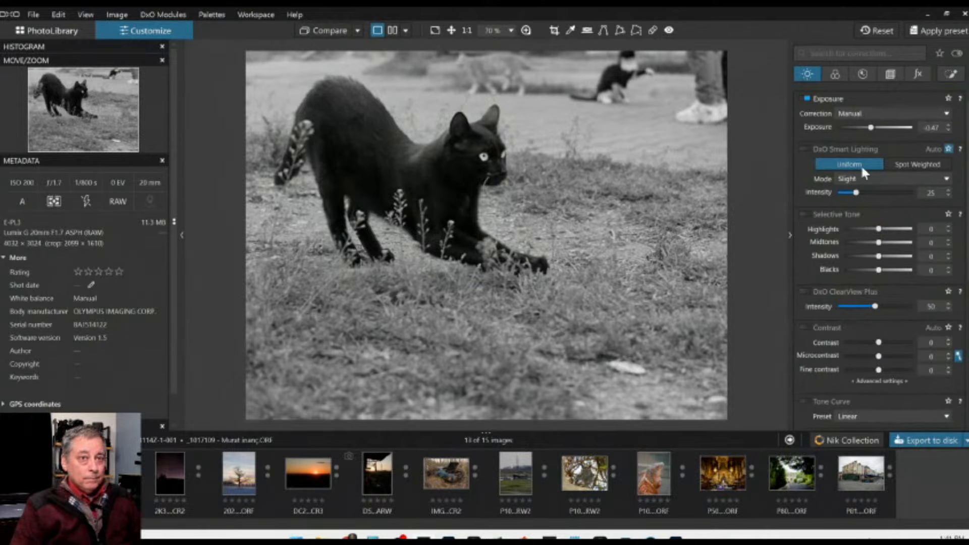
left_click_drag(870, 131, 867, 130)
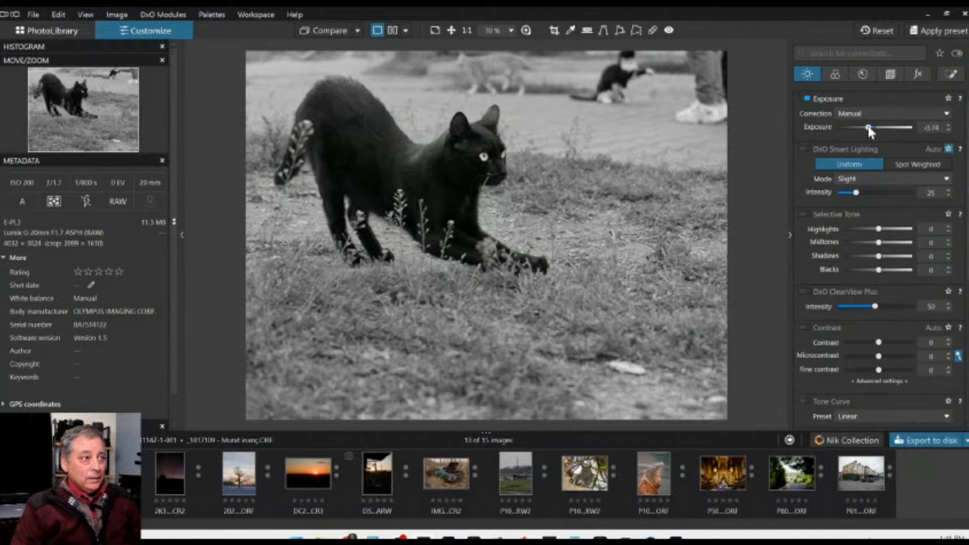
mouse_move(871, 130)
left_mouse_down()
mouse_move(891, 130)
mouse_move(873, 129)
left_mouse_up()
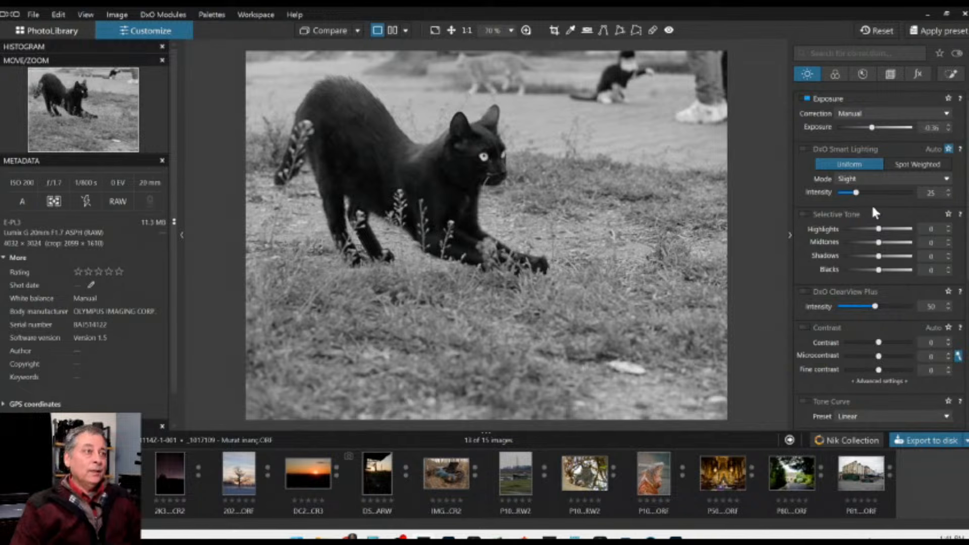
Create a new control-point mask centred on the black cat's chest, with a wide radius reaching past the whole cat.
key("l")
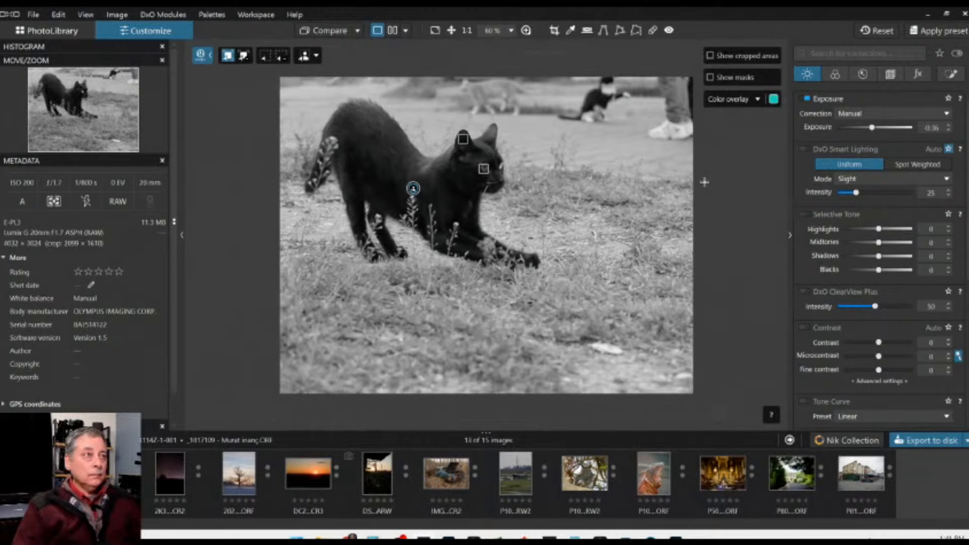
left_click(951, 74)
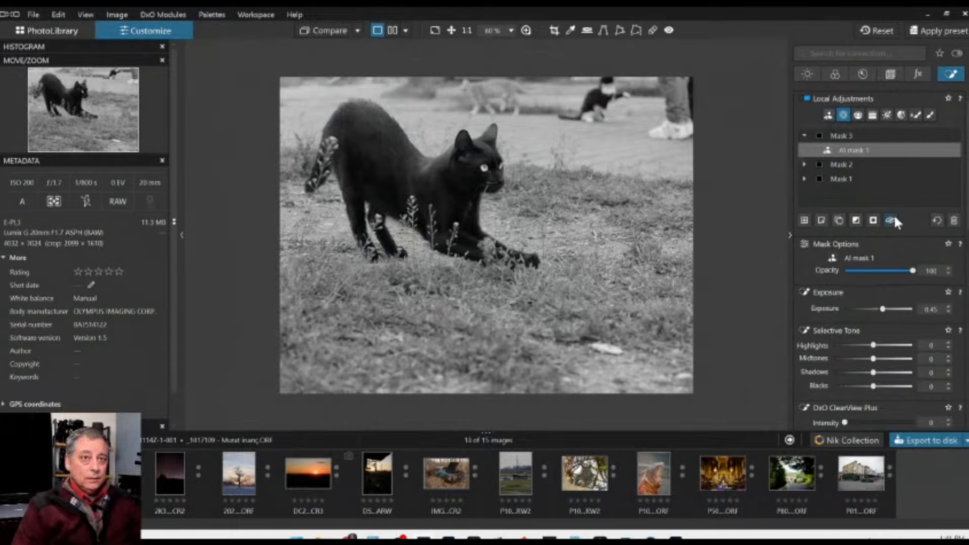
left_click(804, 221)
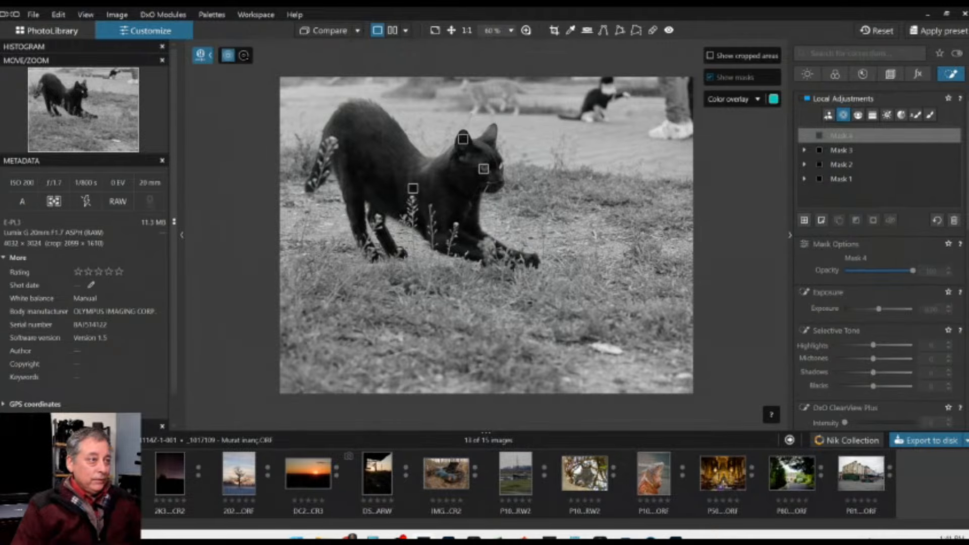
left_click(476, 265)
left_click_drag(495, 260, 658, 229)
left_click_drag(477, 265, 440, 205)
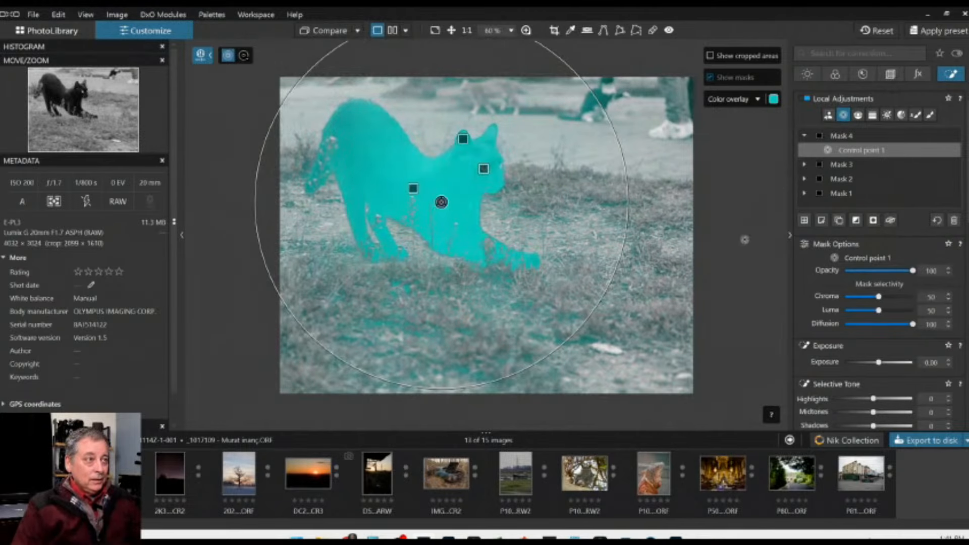
Invert the new control-point mask and set its chroma and luma selectivity to 0.
left_click(855, 219)
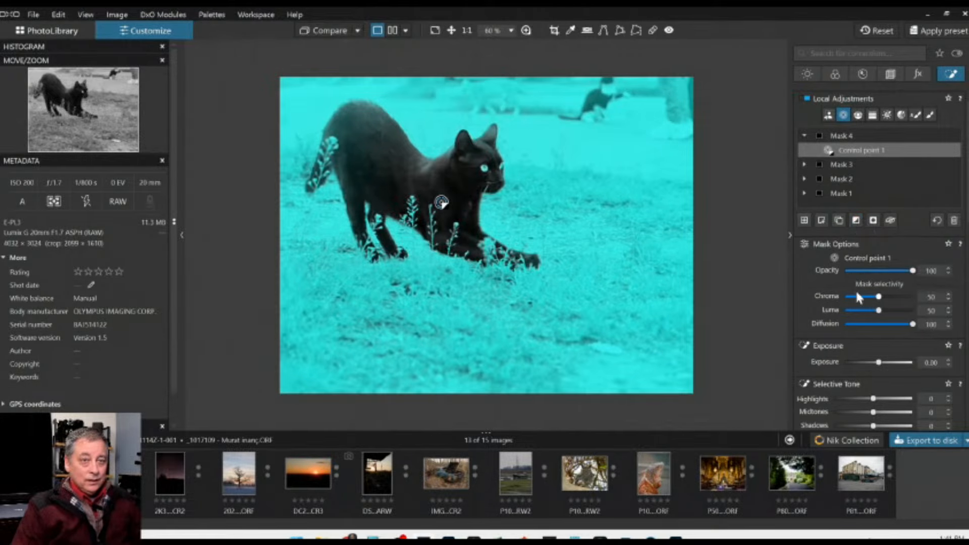
left_click_drag(878, 296, 809, 287)
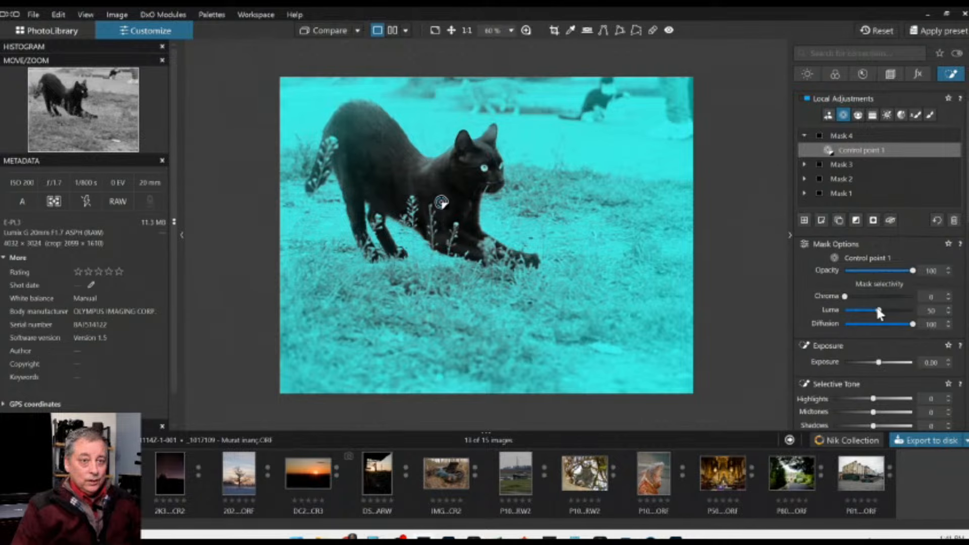
left_click_drag(877, 309, 840, 313)
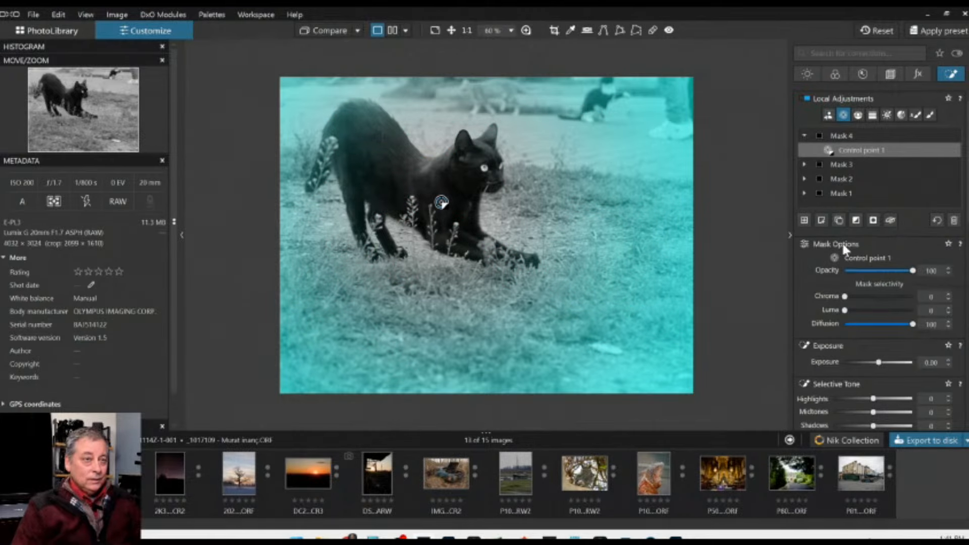
Darken the surroundings through the inverted mask, slightly enlarging its circle and setting the mask's exposure to -2.17.
scroll(846, 311, "down", 1)
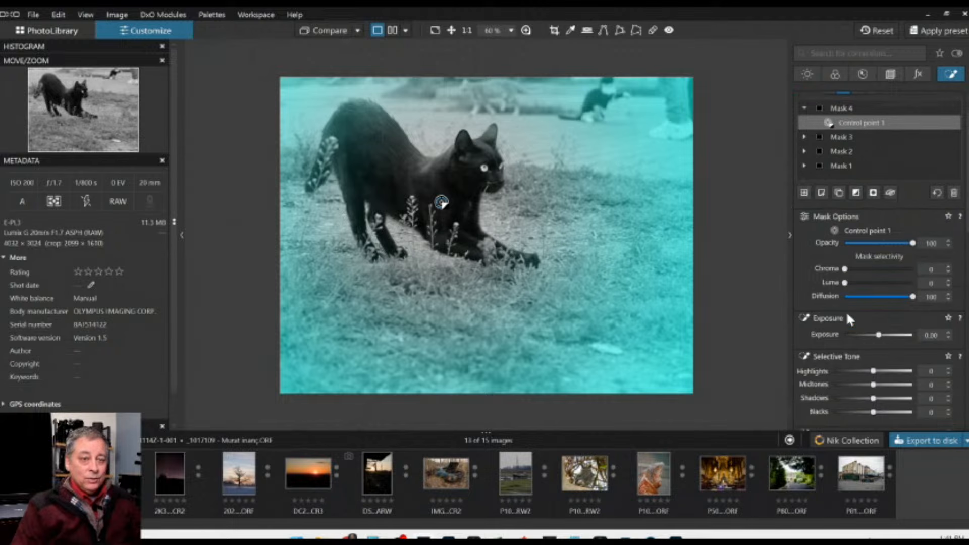
left_click_drag(879, 338, 854, 342)
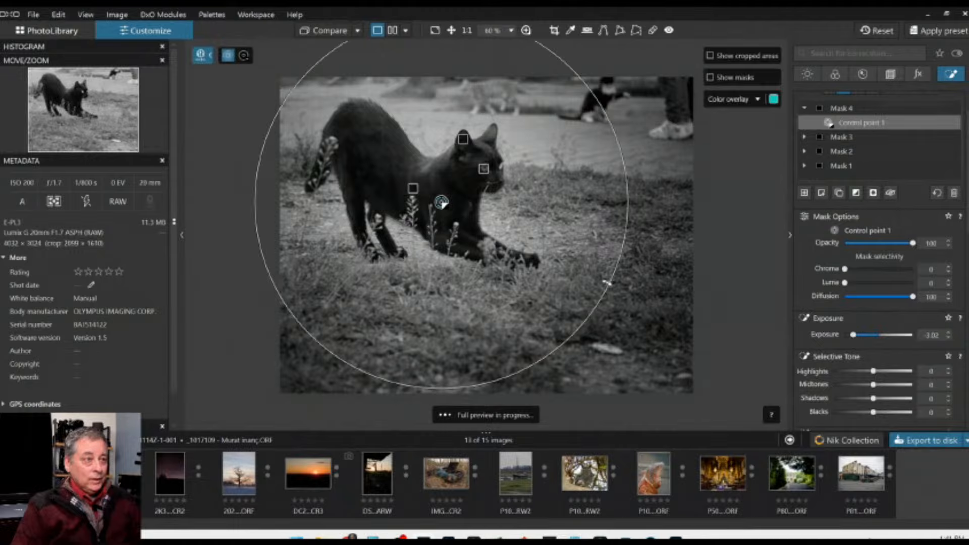
left_click_drag(611, 280, 589, 270)
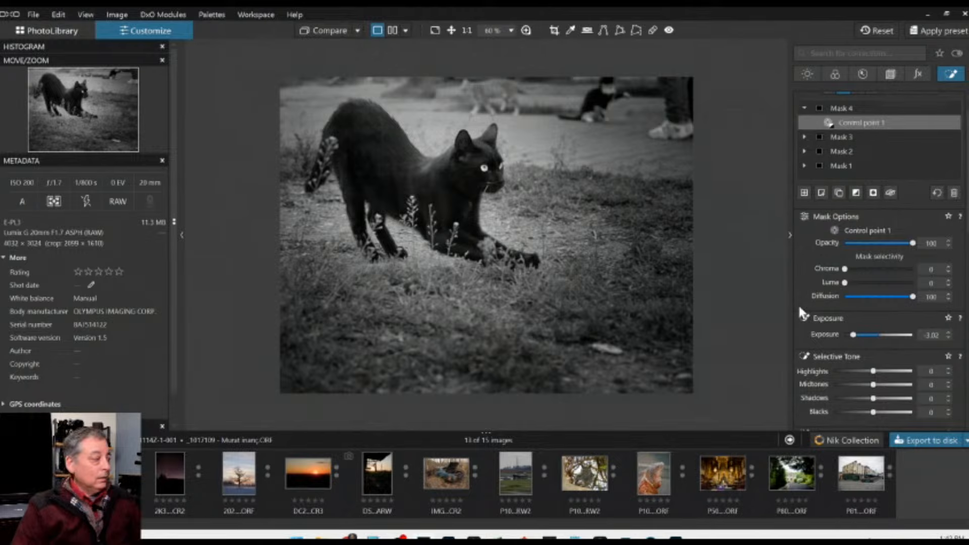
left_click_drag(608, 228, 633, 236)
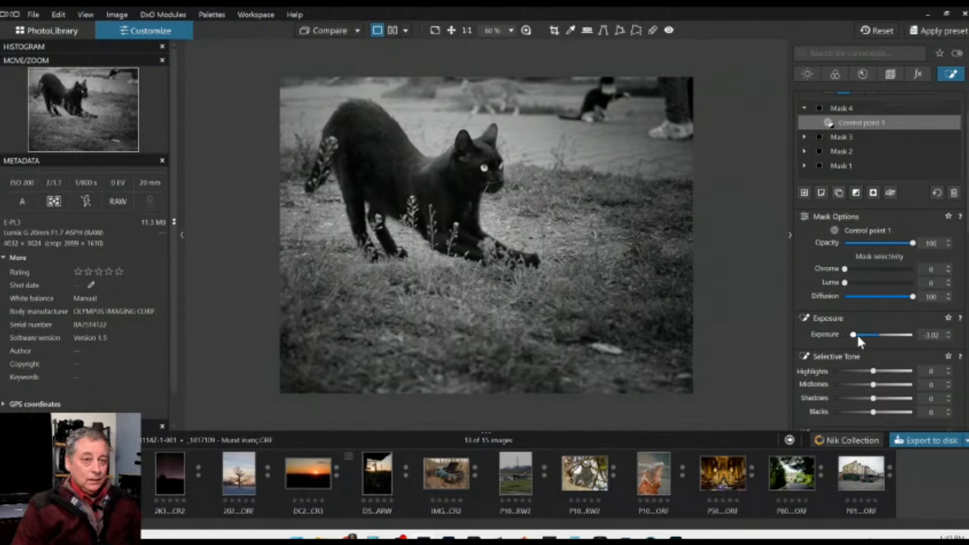
left_click_drag(857, 335, 860, 335)
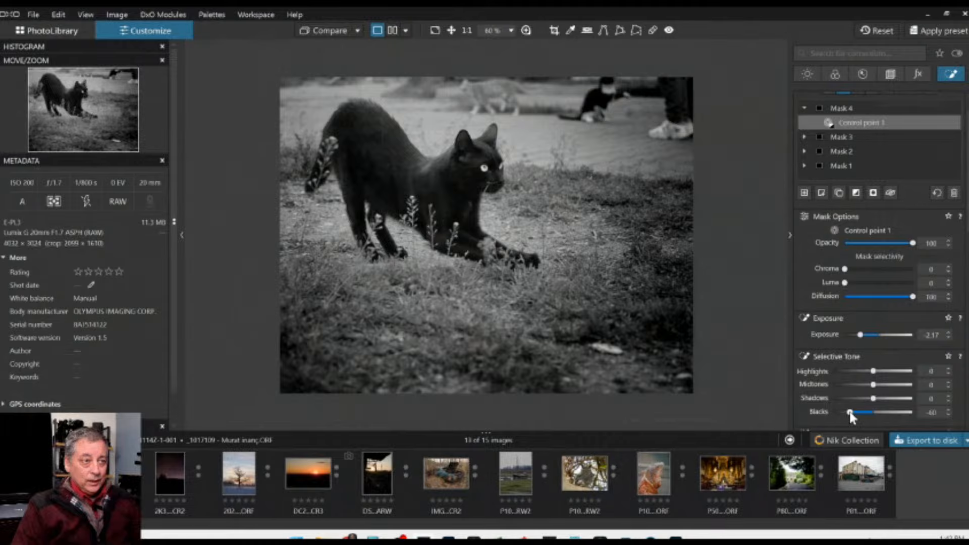
Set the inverted mask's selective tones to highlights 46, midtones 10, shadows -24 and blacks -46.
left_click_drag(850, 411, 855, 412)
left_click(864, 398)
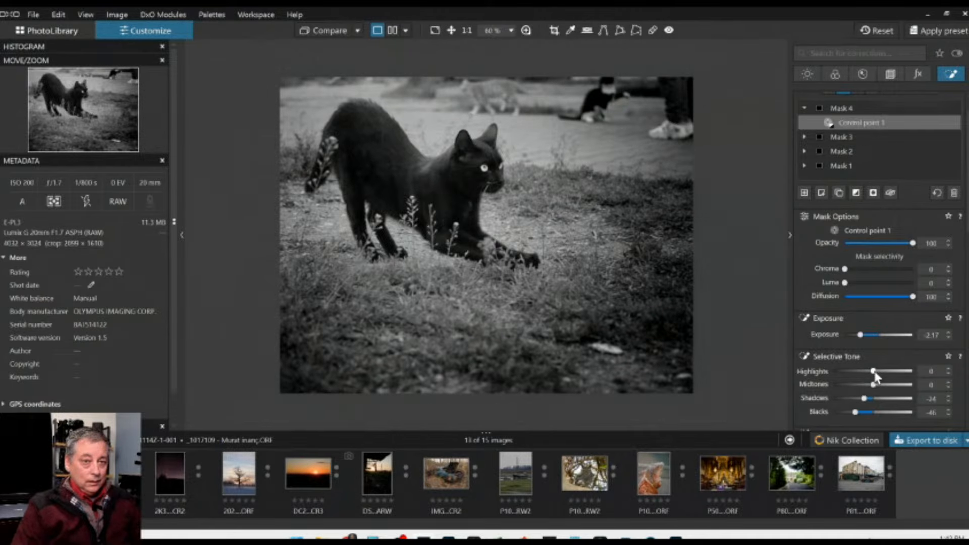
mouse_move(873, 371)
left_mouse_down()
mouse_move(891, 371)
mouse_move(877, 385)
left_mouse_up()
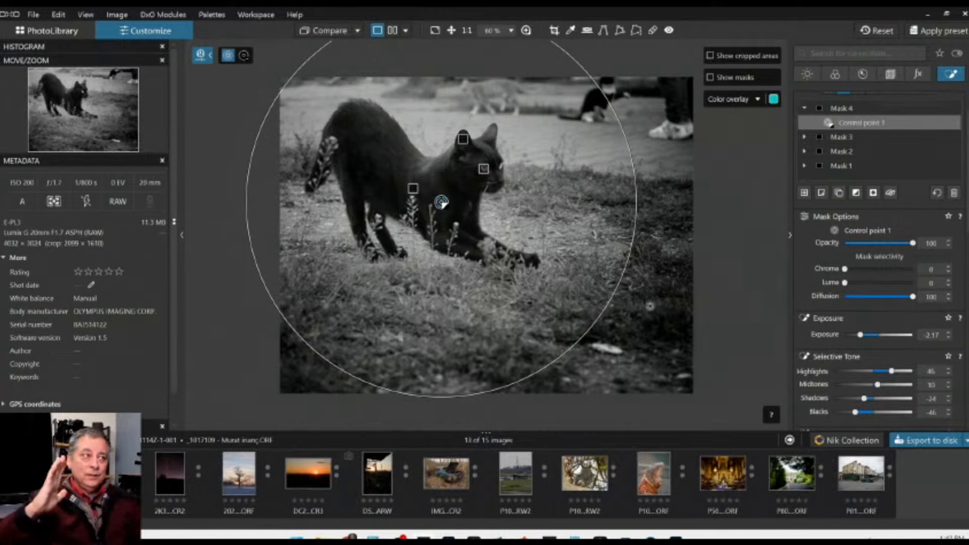
Reduce the radius of the inverted control point so the darkening closes in around the black cat.
key("Escape")
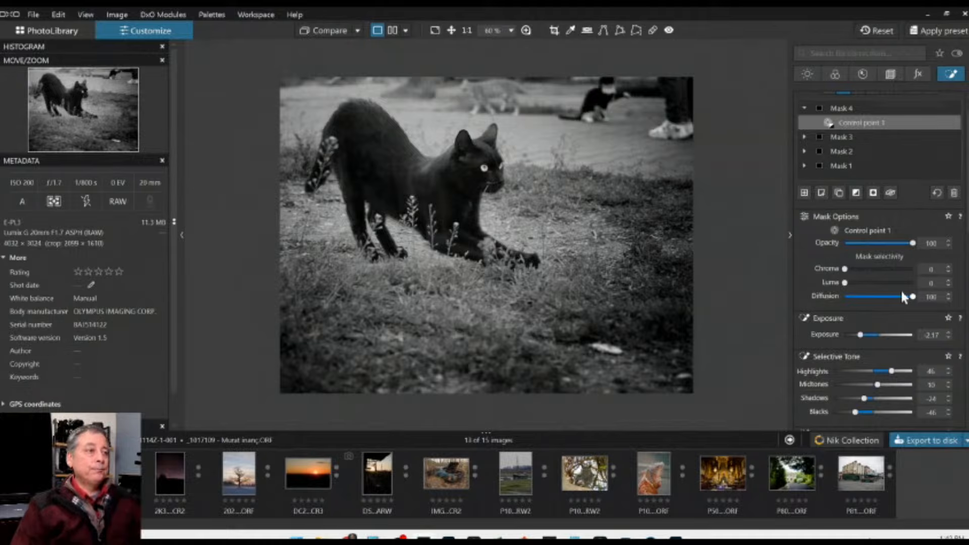
scroll(848, 243, "up", 1)
mouse_move(673, 297)
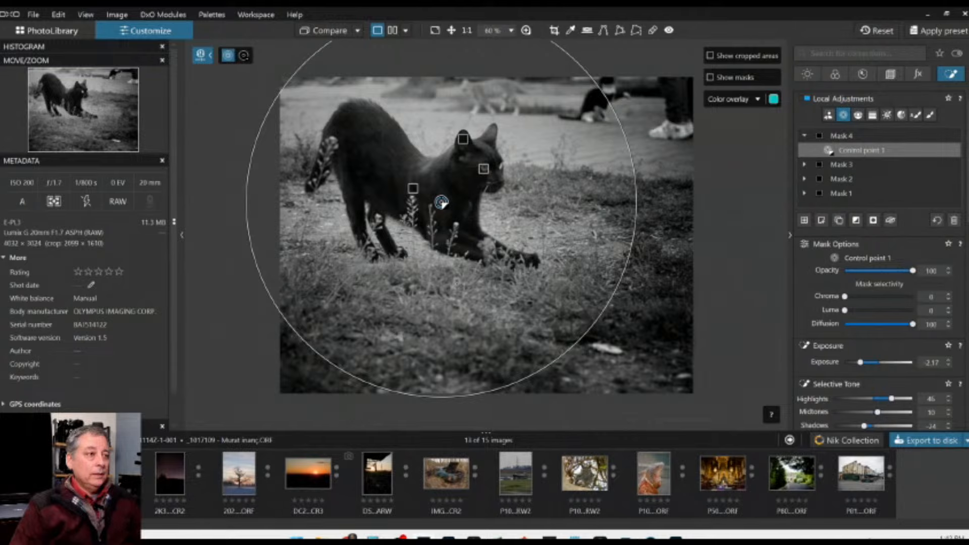
left_click(439, 172)
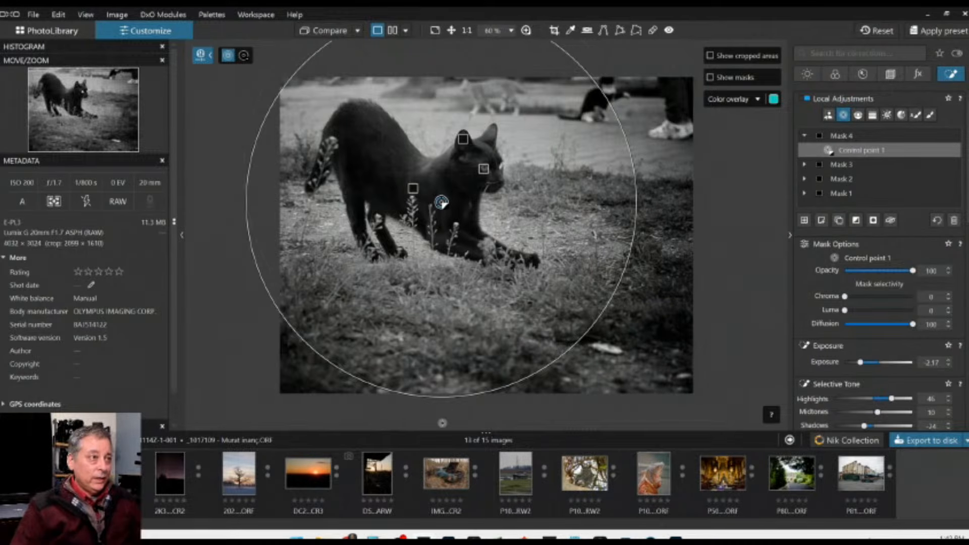
left_click_drag(443, 396, 443, 362)
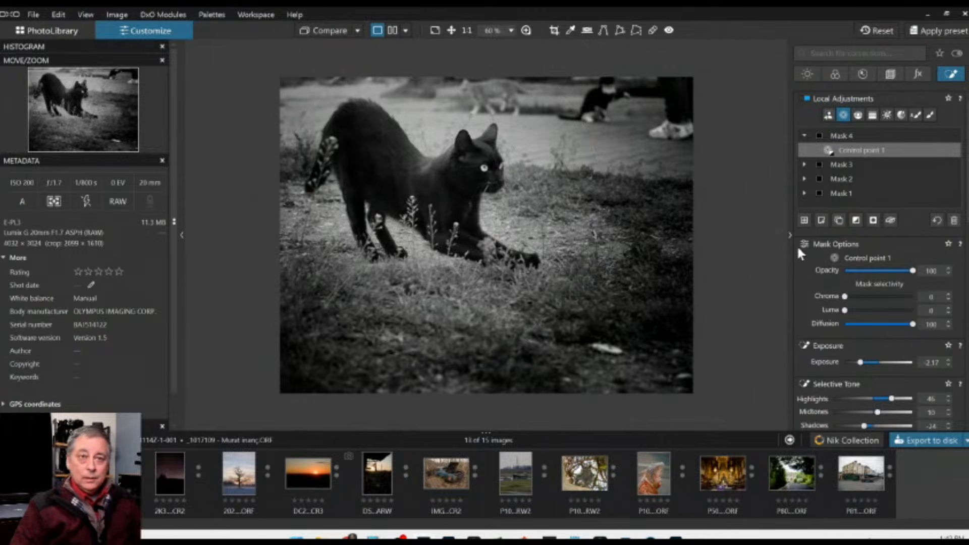
Add another mask with a control point on the pavement behind the cat, using luma selectivity 65 and blacks -42.
left_click(803, 221)
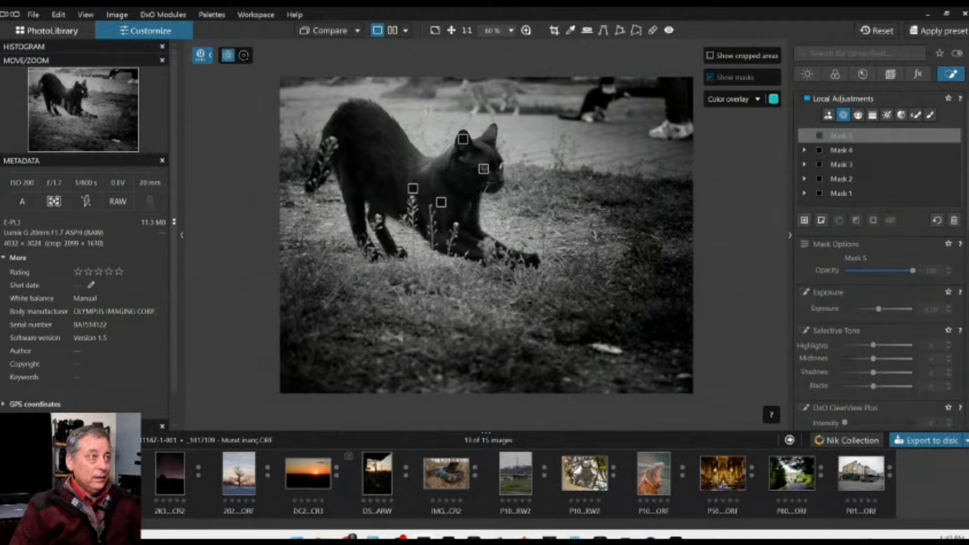
left_click(427, 107)
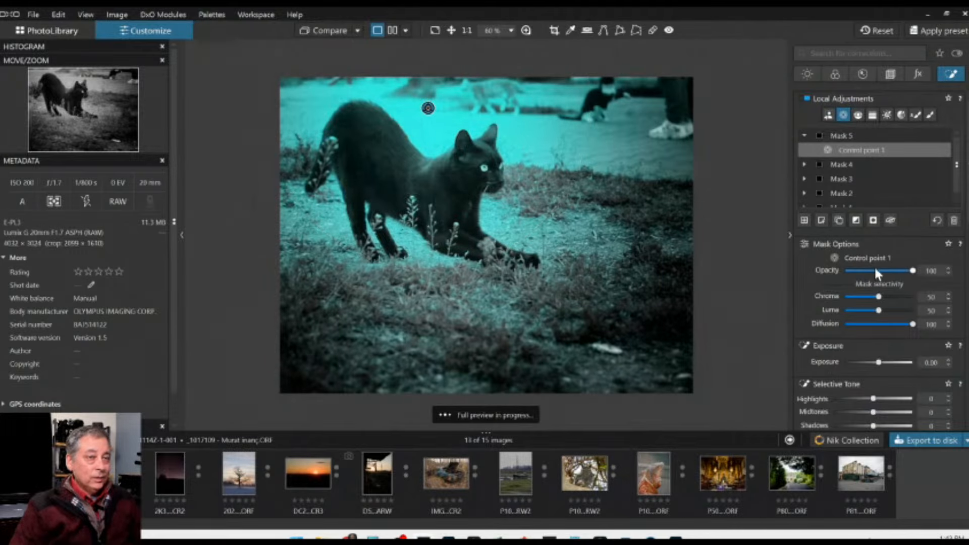
left_click_drag(879, 361, 874, 362)
double_click(872, 362)
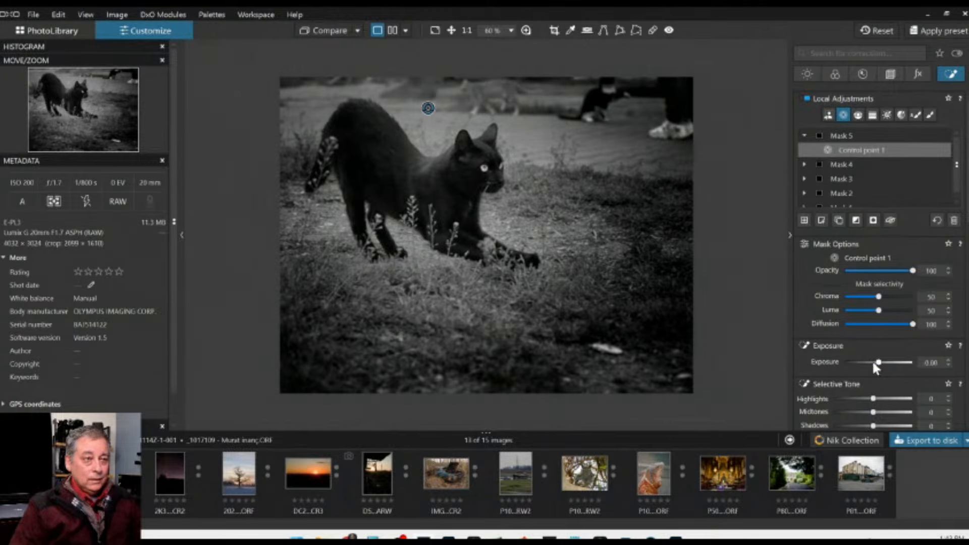
scroll(852, 374, "down", 1)
left_click_drag(853, 383, 856, 385)
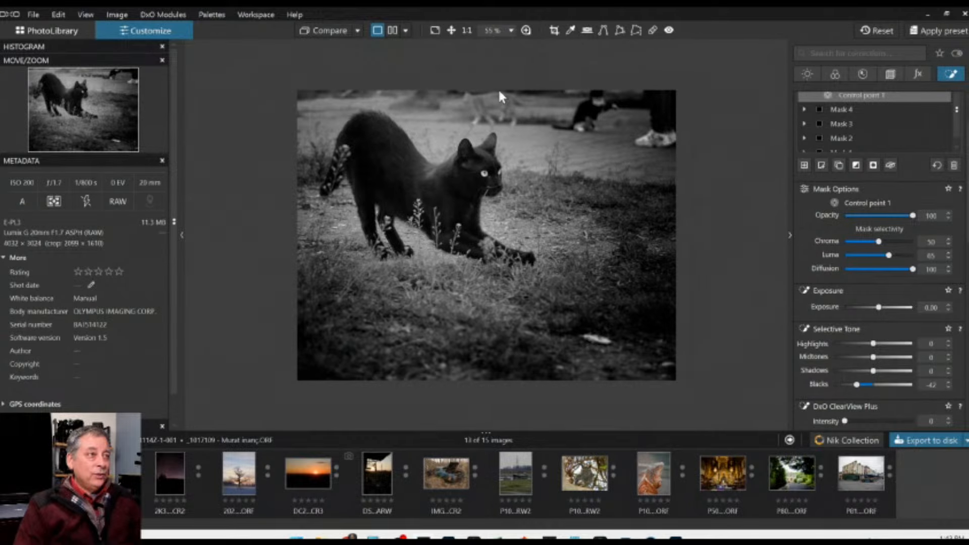
Clone out the person's white shoe with 88% feathering, sampling from the pavement between the shoe and the black cat.
left_click(652, 30)
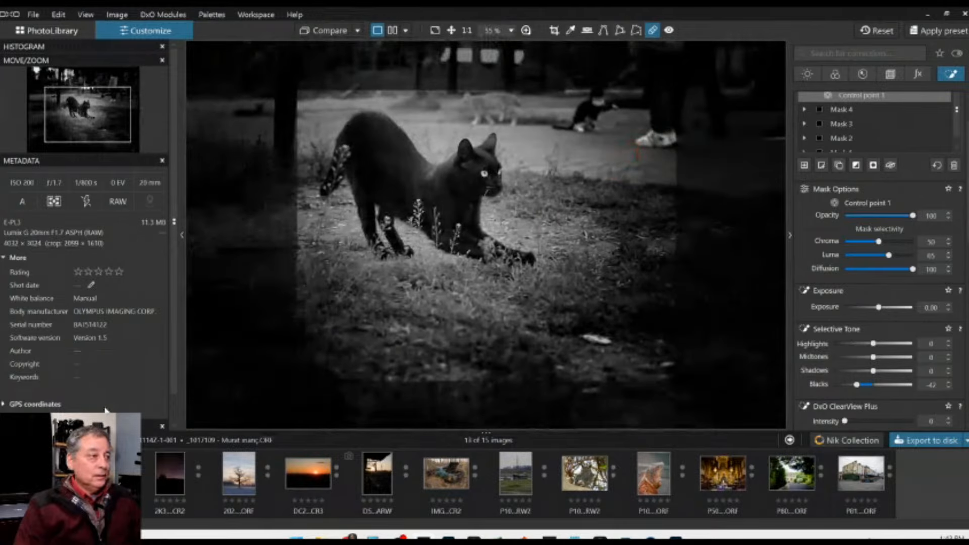
left_click(308, 326)
mouse_move(676, 103)
left_mouse_down()
mouse_move(678, 126)
mouse_move(656, 135)
left_mouse_up()
left_click(290, 307)
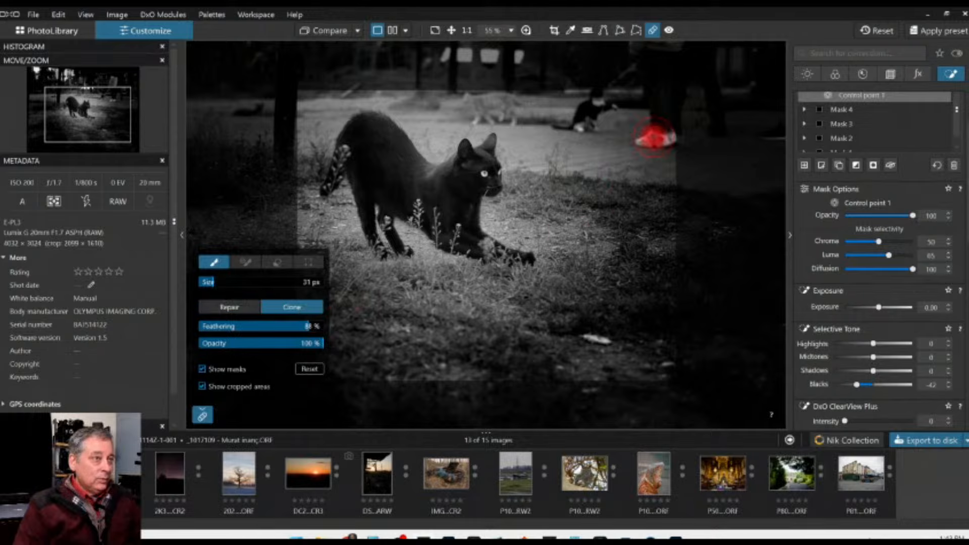
mouse_move(643, 140)
left_mouse_down()
mouse_move(659, 133)
mouse_move(646, 144)
left_mouse_up()
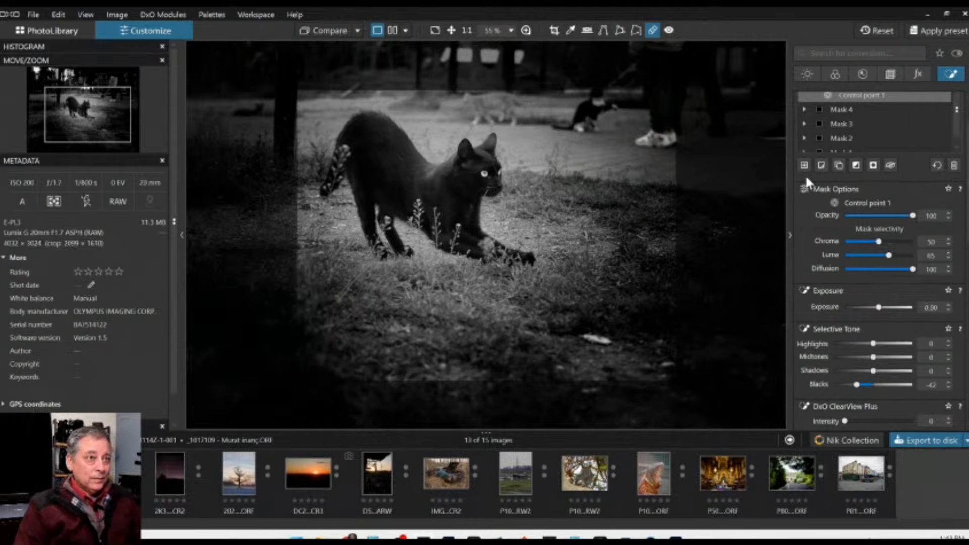
mouse_move(650, 132)
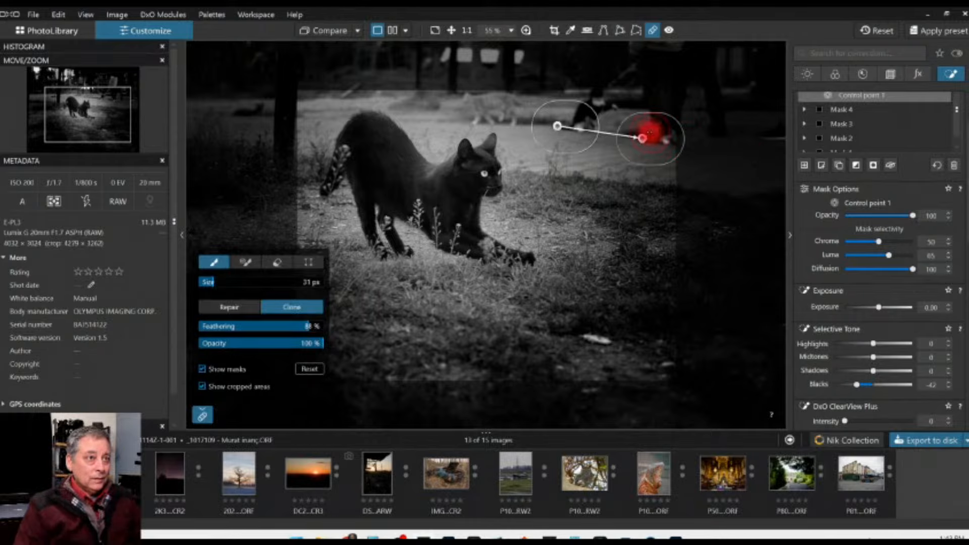
left_click_drag(557, 130, 532, 139)
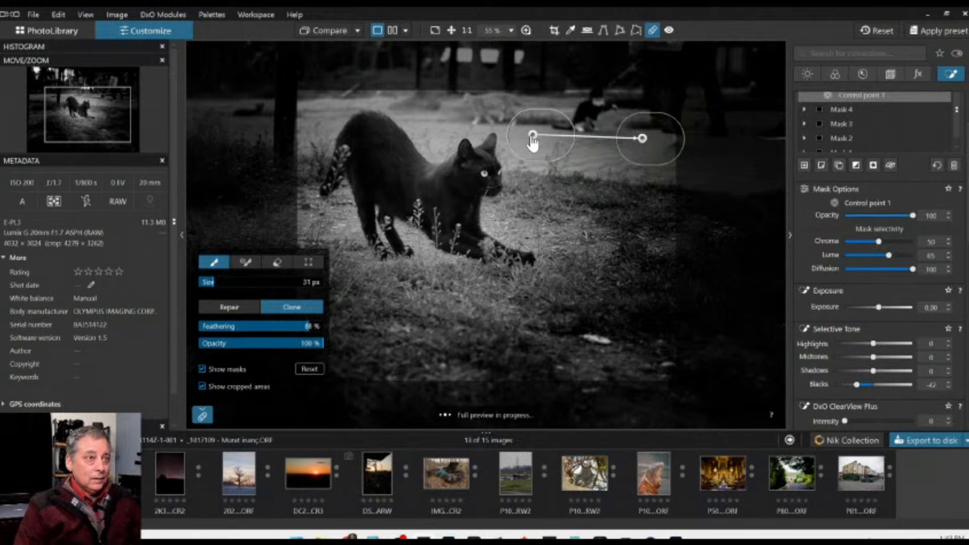
Clone out the two background cats, placing the sample sources on clear background above the black cat, and close the retouching.
mouse_move(575, 109)
left_mouse_down()
mouse_move(599, 95)
mouse_move(572, 115)
left_mouse_up()
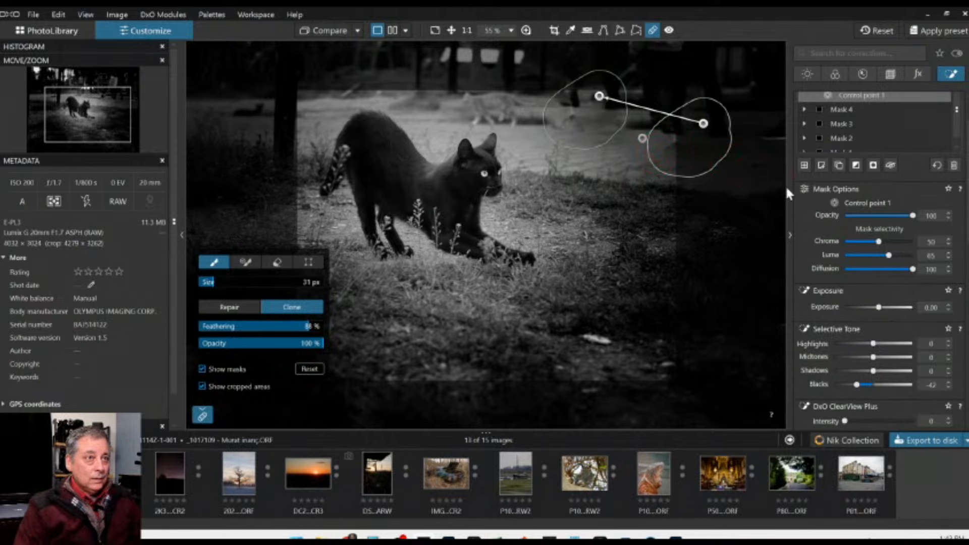
mouse_move(703, 126)
left_mouse_down()
mouse_move(493, 99)
mouse_move(449, 90)
mouse_move(453, 83)
left_mouse_up()
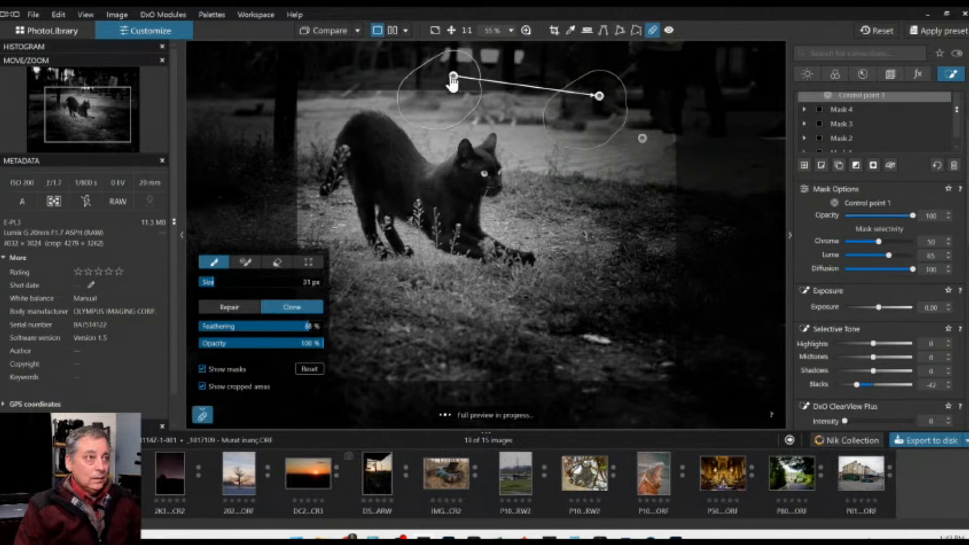
mouse_move(513, 111)
left_mouse_down()
mouse_move(475, 101)
mouse_move(487, 112)
left_mouse_up()
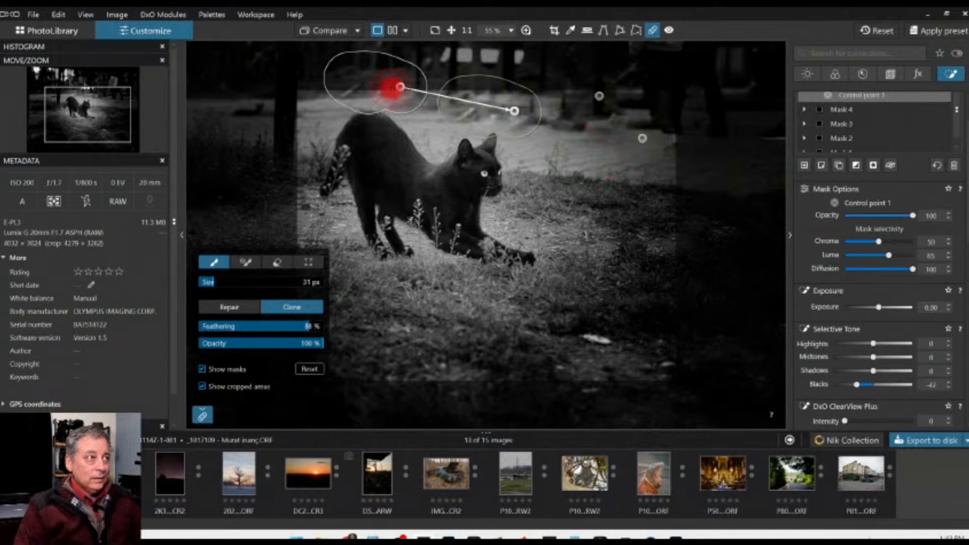
left_click_drag(398, 94, 397, 85)
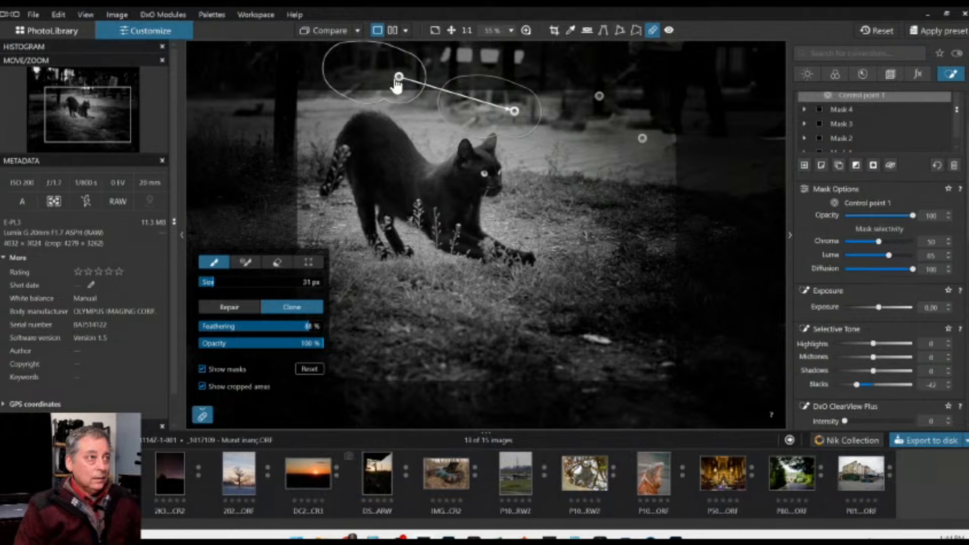
left_click_drag(396, 86, 389, 85)
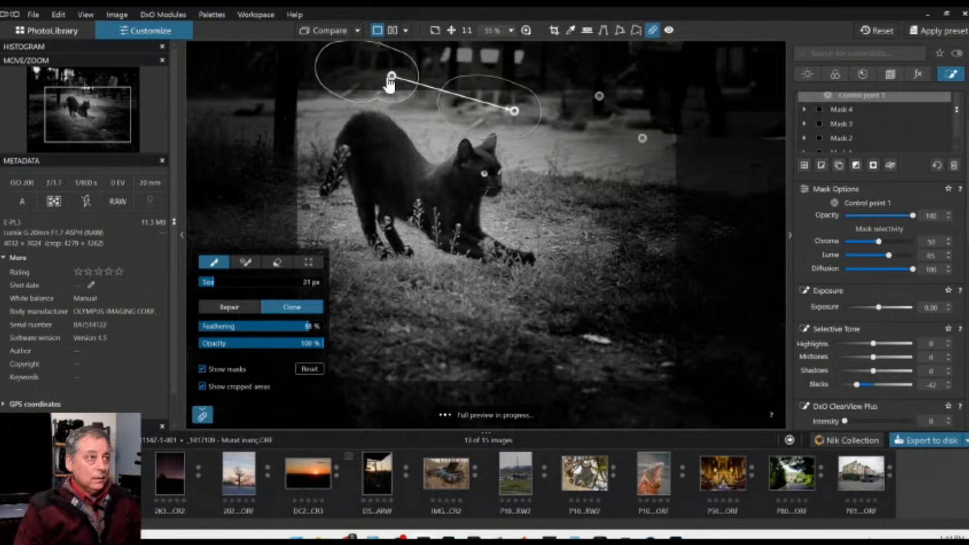
left_click(652, 30)
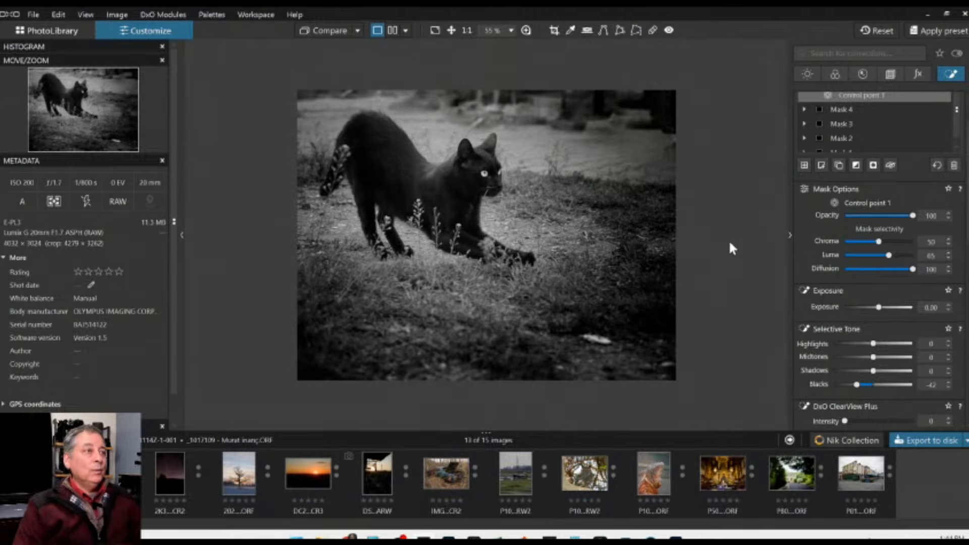
scroll(898, 197, "up", 2)
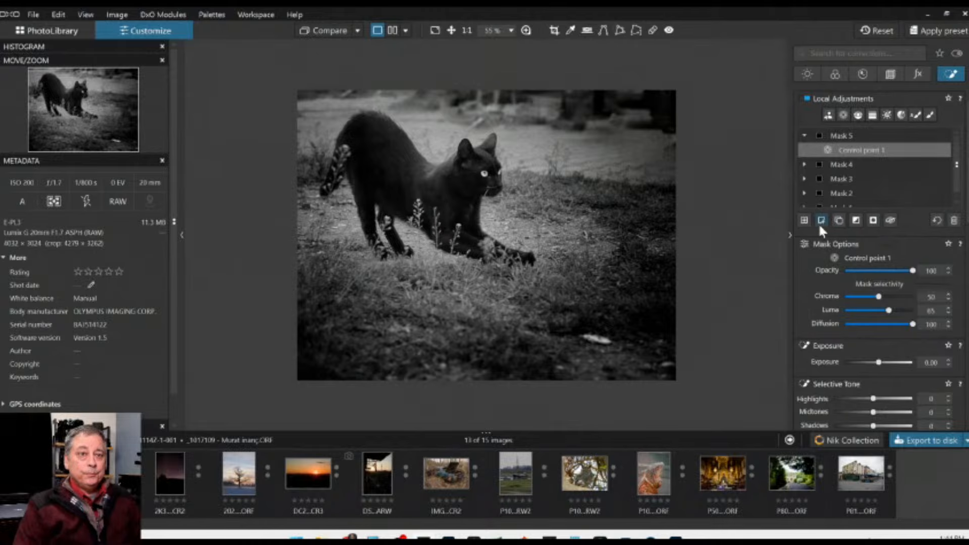
left_click(804, 220)
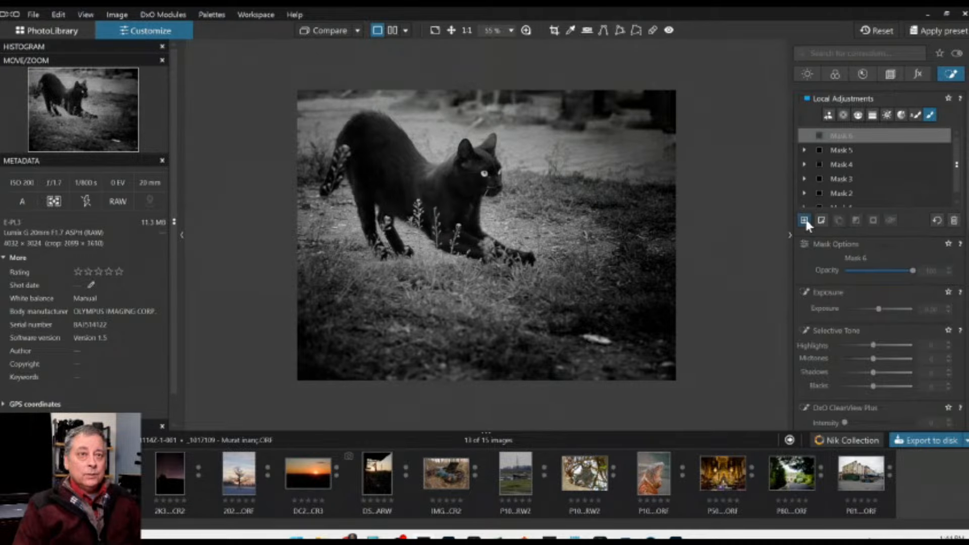
left_click(827, 116)
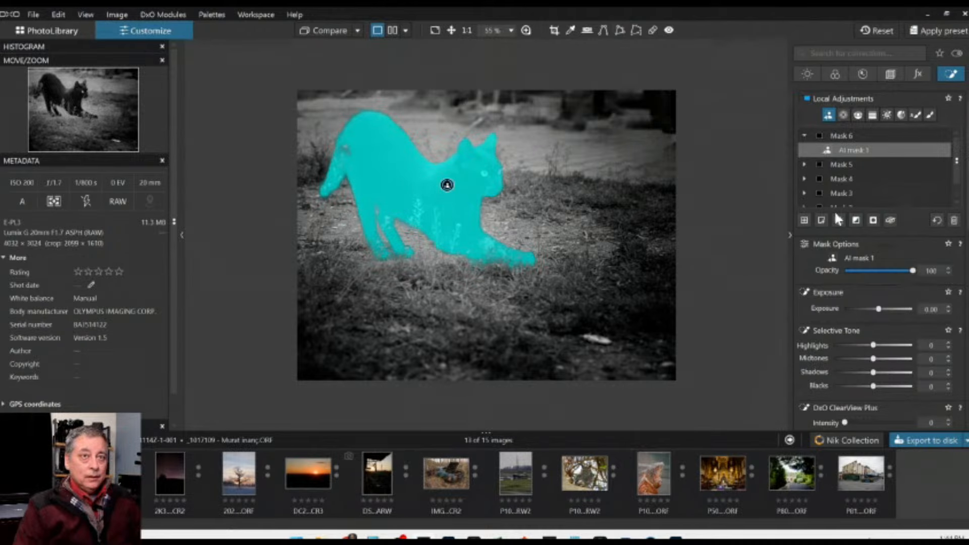
left_click(953, 220)
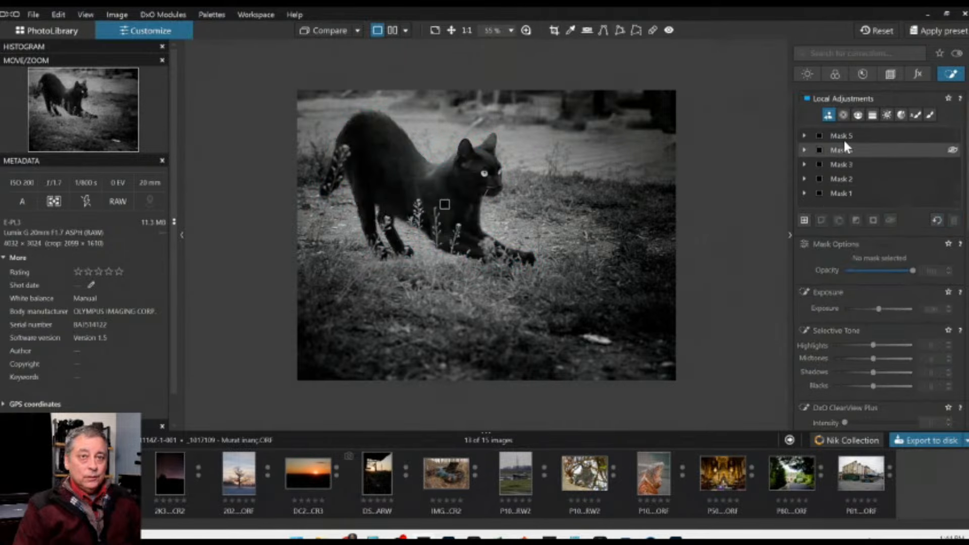
Add a mask with two graduated filters, one fading down from the background and one fading up from the foreground, and apply a slight blur.
left_click(872, 115)
left_click_drag(539, 148, 544, 272)
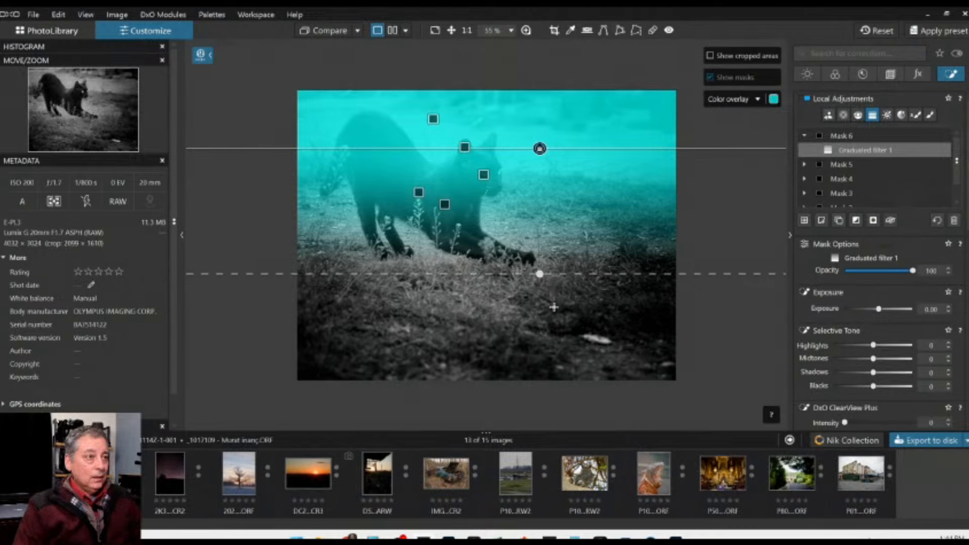
left_click_drag(555, 340, 555, 275)
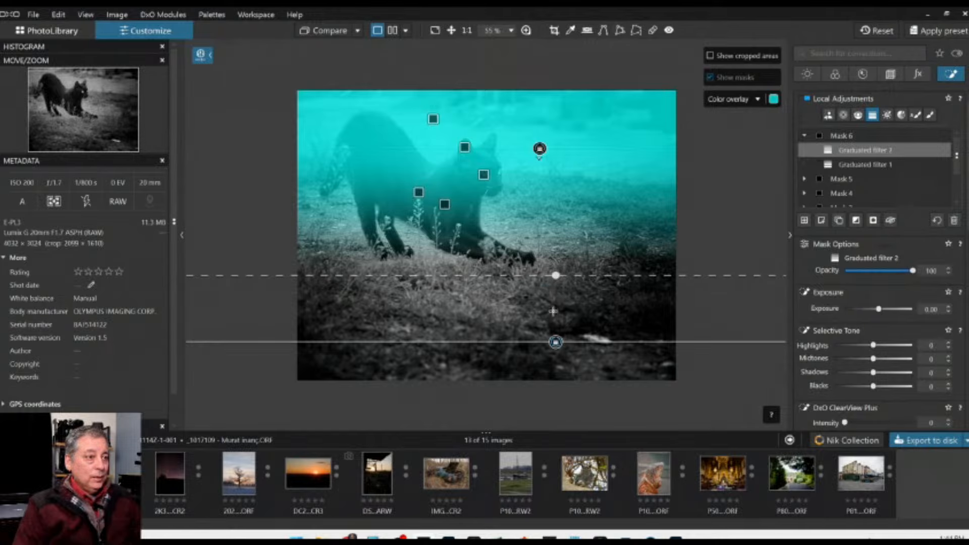
left_click_drag(556, 346, 553, 391)
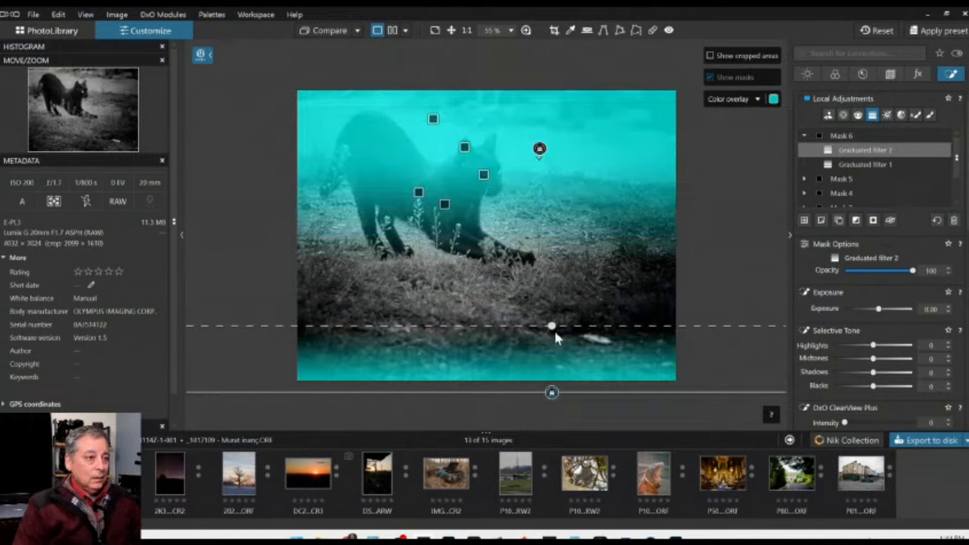
left_click_drag(552, 321, 551, 271)
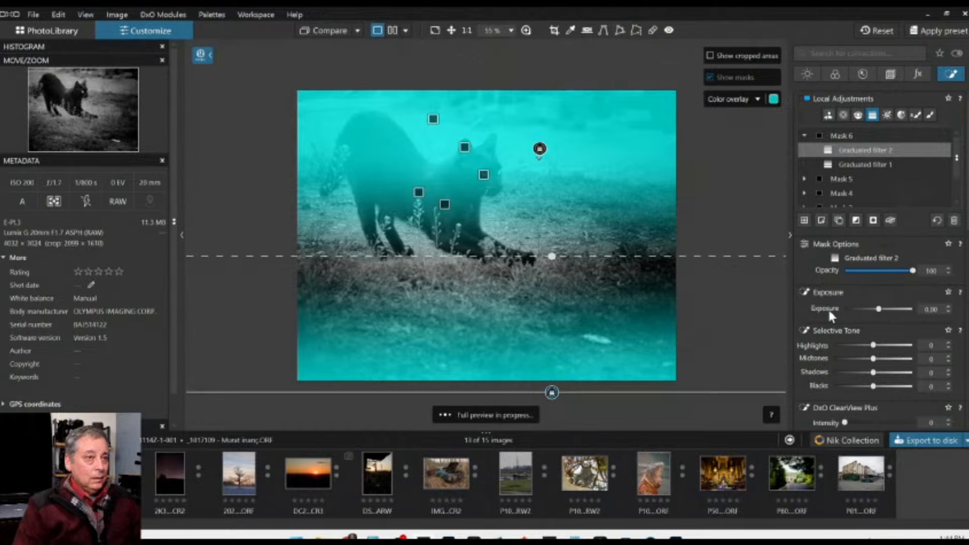
scroll(839, 353, "down", 5)
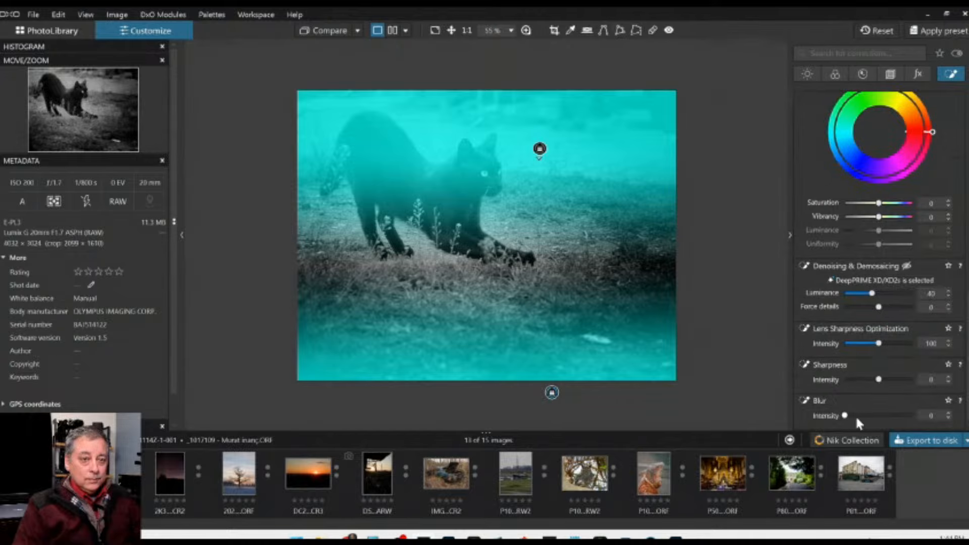
left_click_drag(847, 415, 856, 414)
Subtract the black cat from the graduated blur mask with an AI mask selection.
scroll(848, 260, "up", 15)
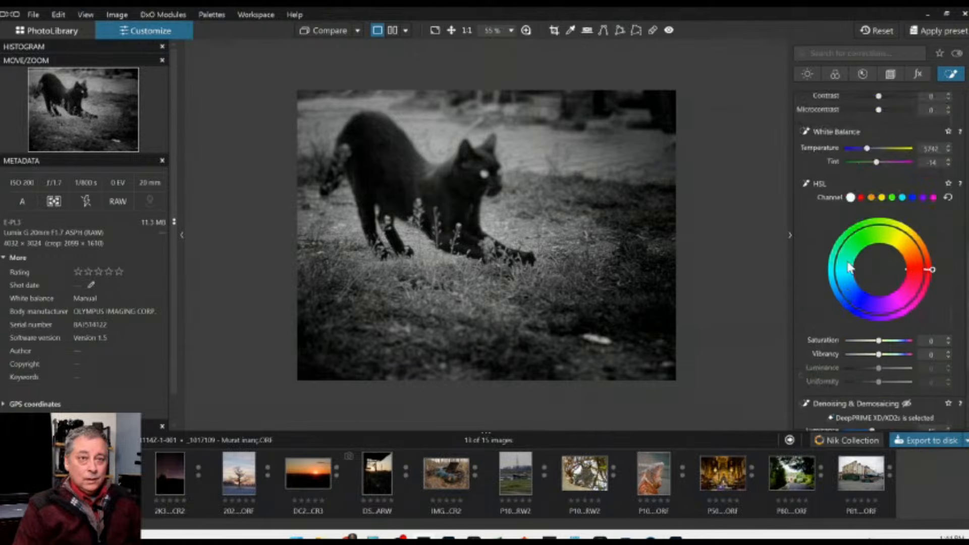
scroll(846, 259, "up", 3)
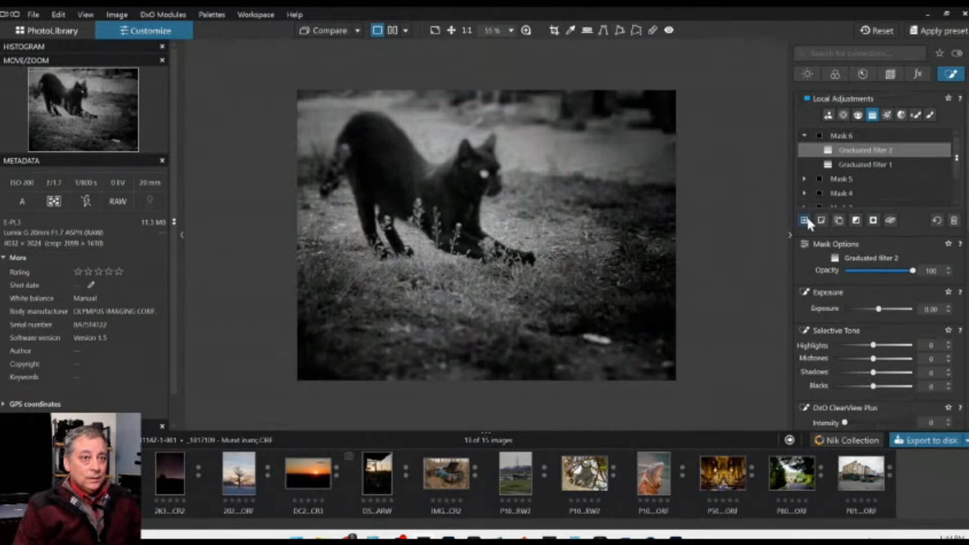
left_click(827, 116)
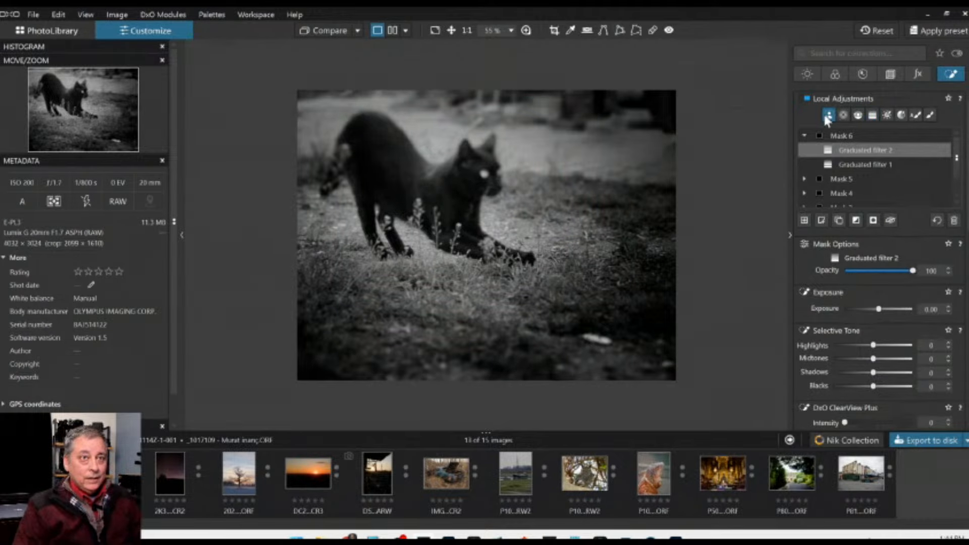
left_click(437, 182)
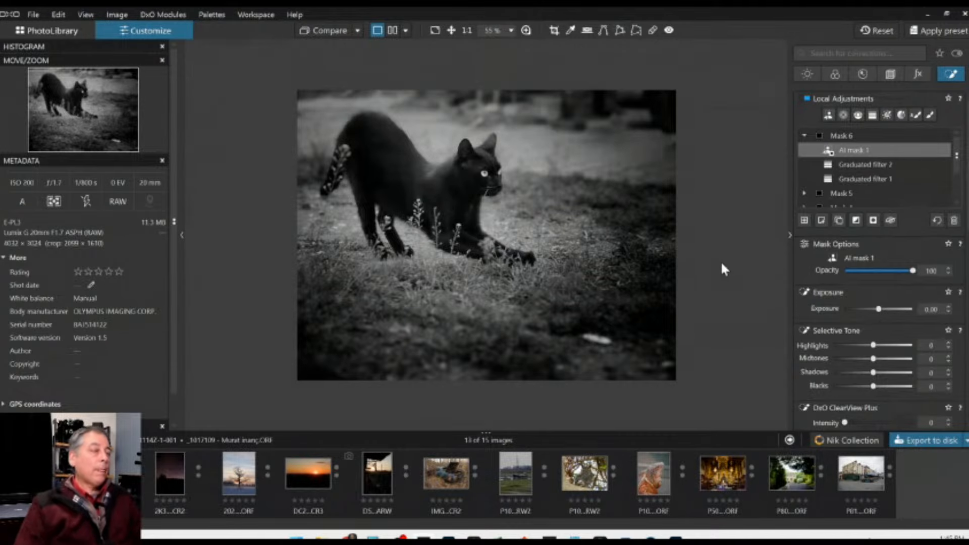
Enable DxO ClearView Plus at intensity 23, and set the global microcontrast to 16 and exposure to -0.16.
scroll(716, 261, "up", 1)
left_click(807, 73)
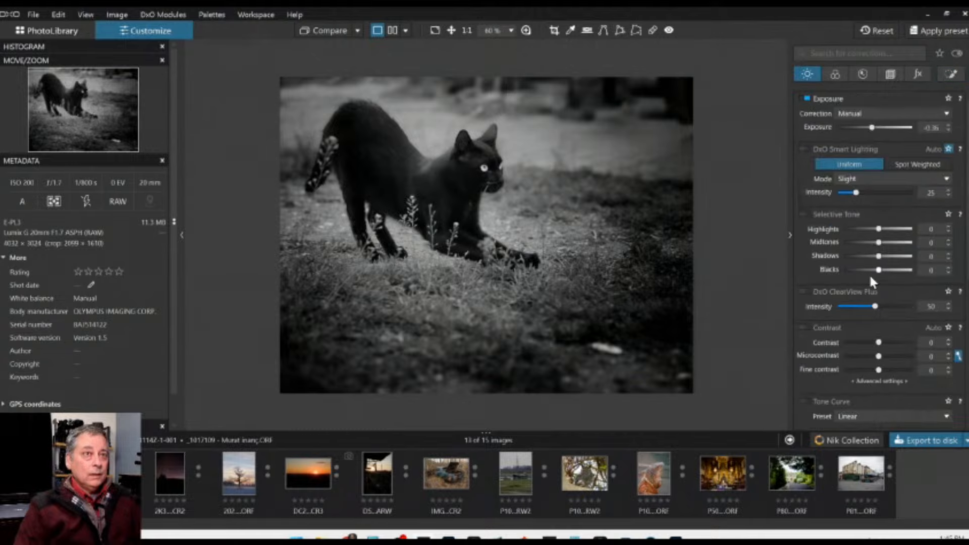
left_click(808, 292)
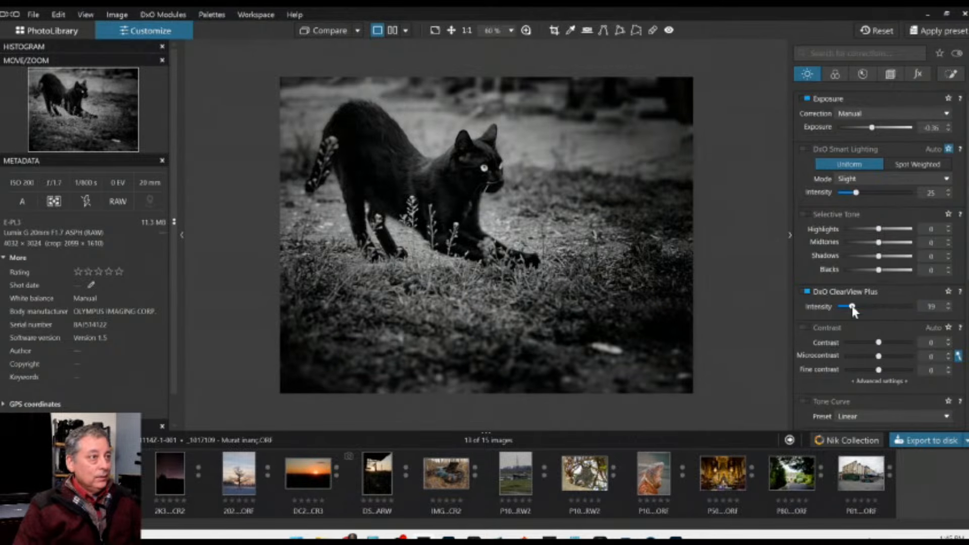
left_click_drag(852, 306, 855, 307)
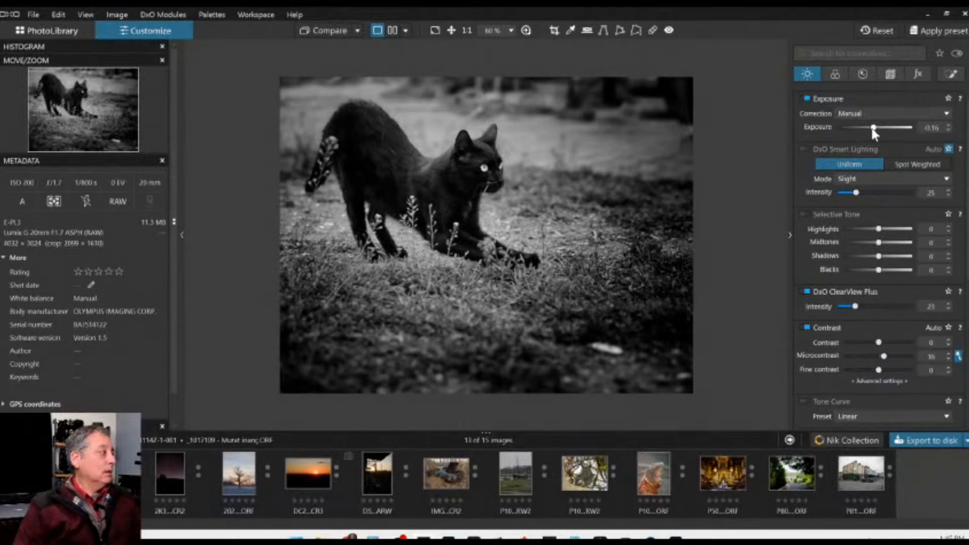
Export the photo to disk as a quality 95 JPEG in the original image folder with the suffix -dxo9.
right_click(493, 204)
key("Escape")
right_click(524, 119)
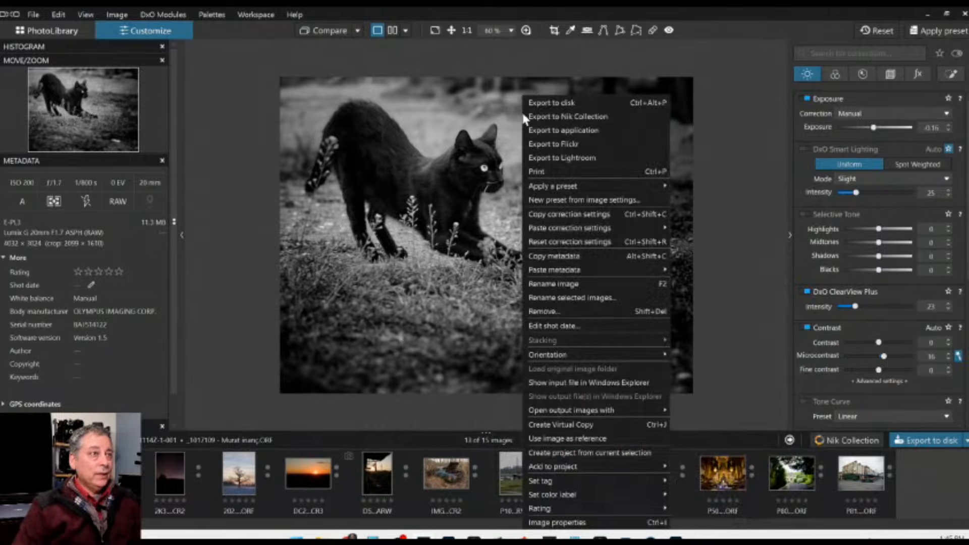
left_click(537, 103)
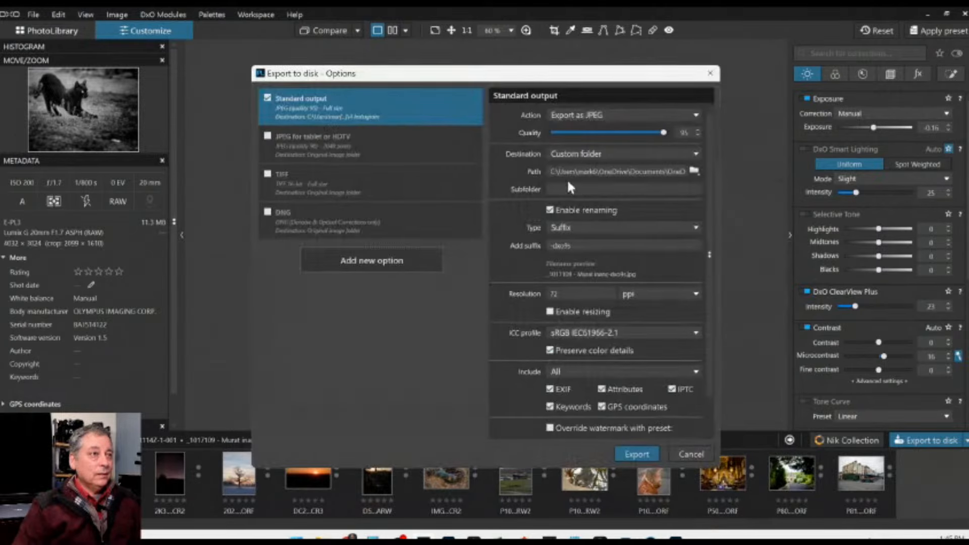
left_click(694, 154)
left_click(664, 165)
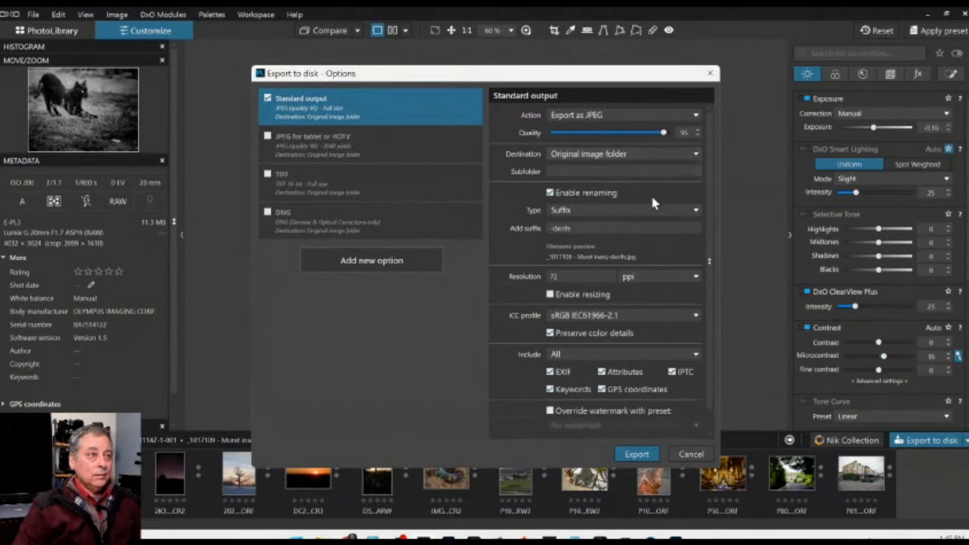
left_click(576, 228)
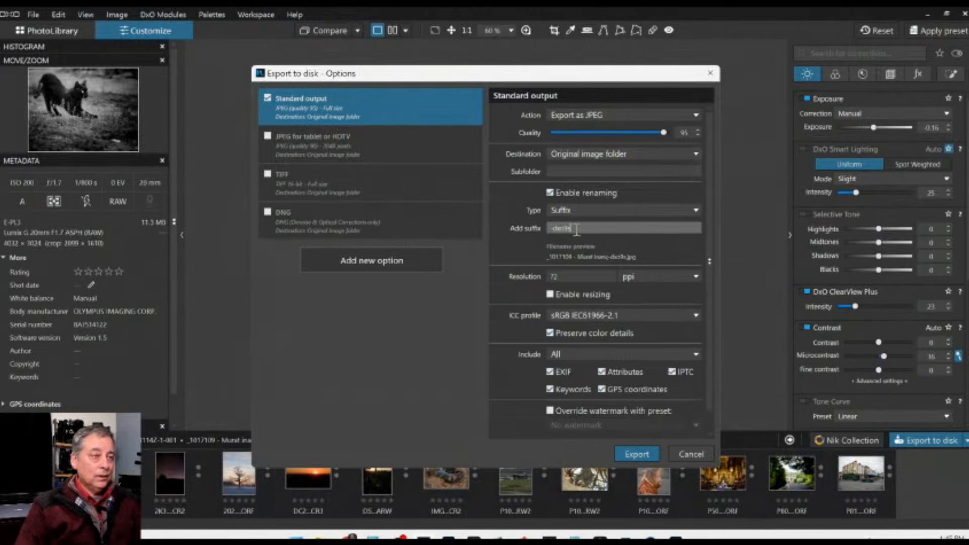
key("BackSpace")
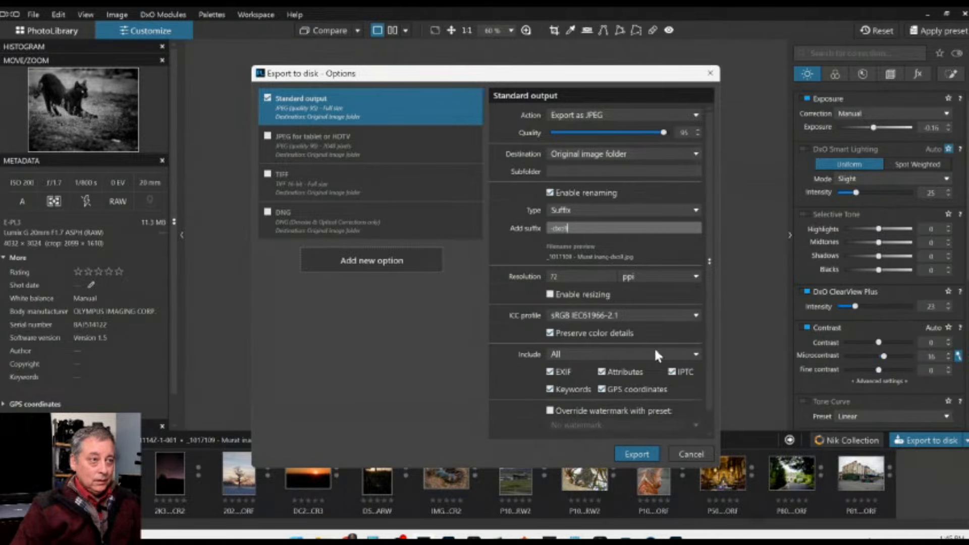
left_click(635, 456)
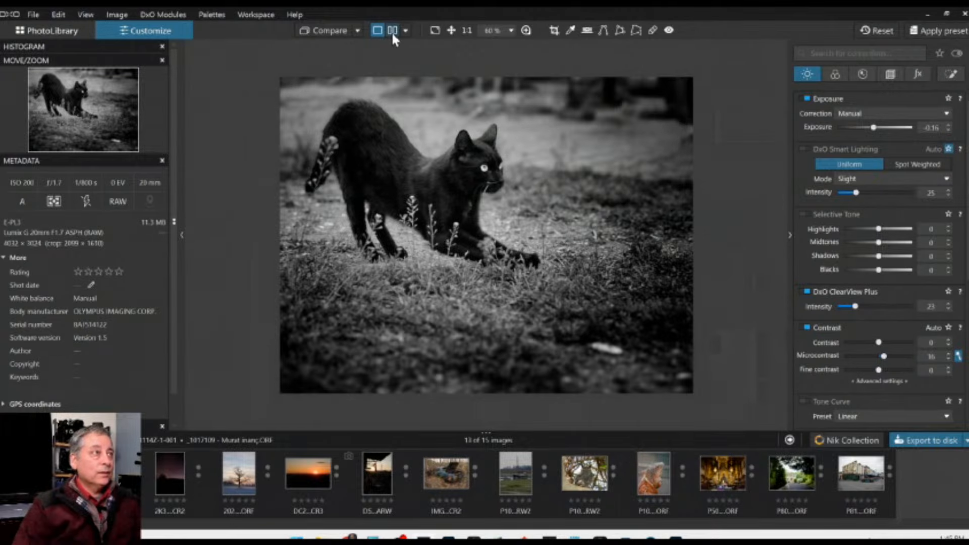
Reset all corrections, compare the original side by side with the exported JPEG, and hide the side palettes.
left_click(880, 30)
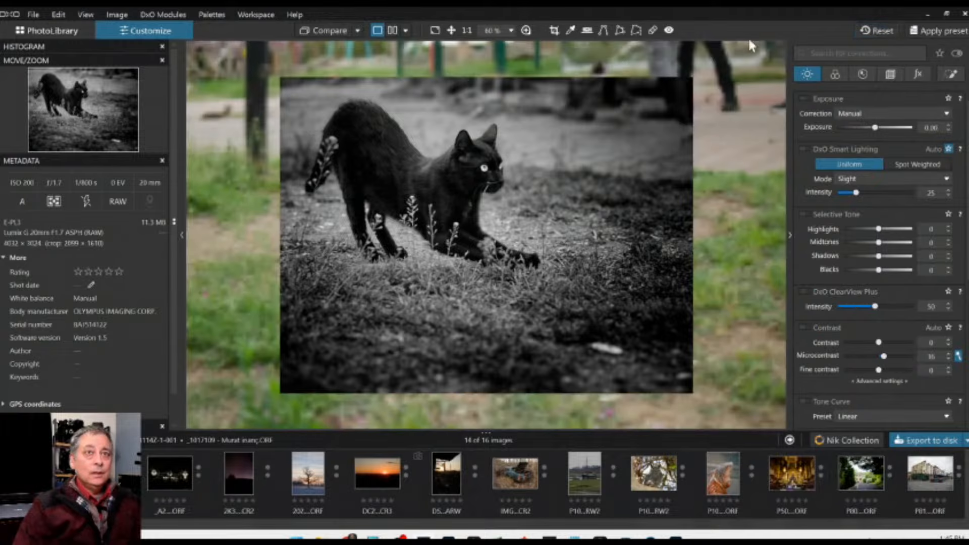
left_click(405, 30)
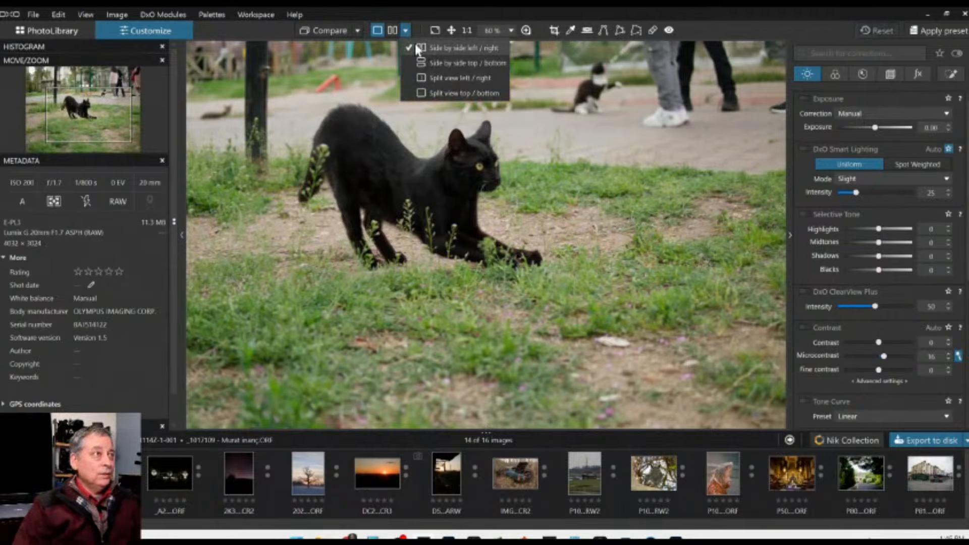
left_click(392, 30)
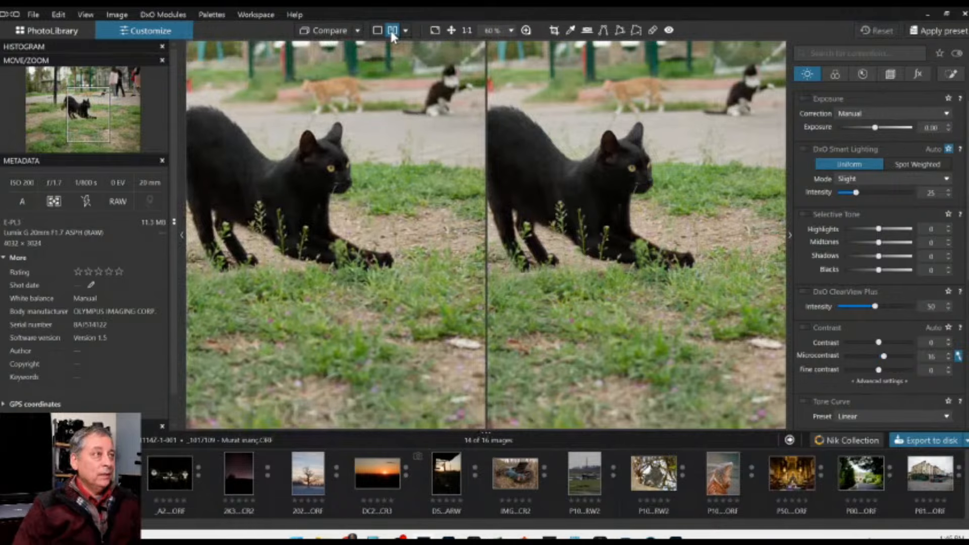
left_click(356, 30)
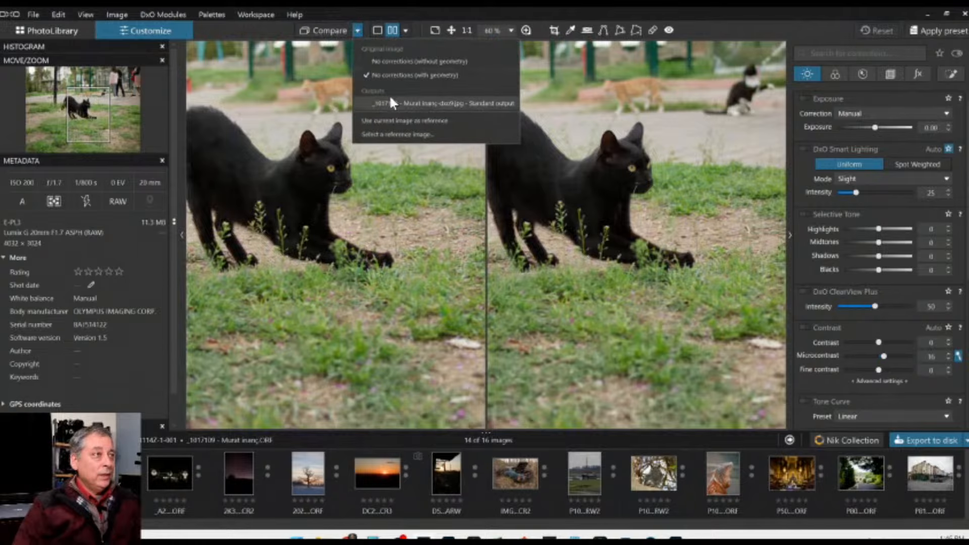
left_click(390, 96)
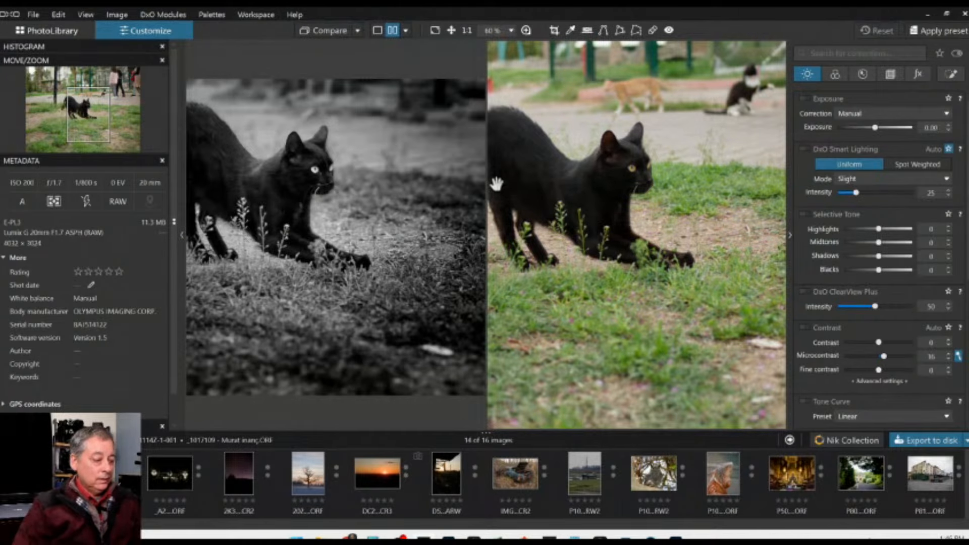
key("F9")
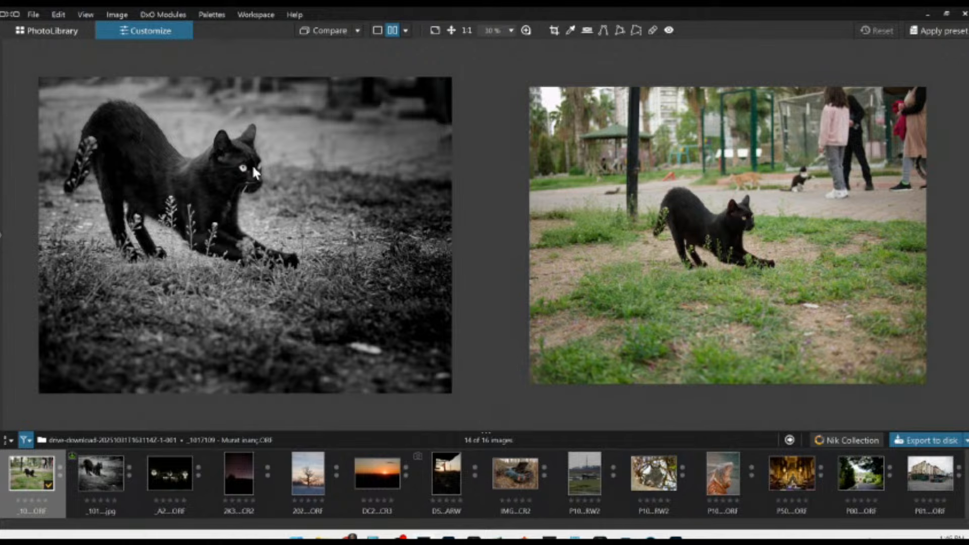
Switch the comparison to a left/right split view, sweep the divider across the photo and examine the black and white cat up close.
left_click(406, 26)
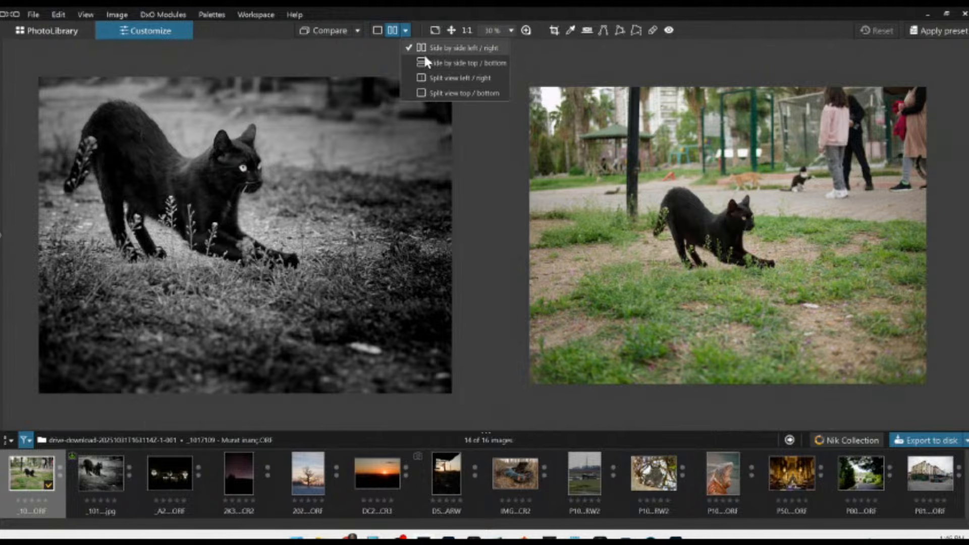
left_click(428, 76)
scroll(490, 237, "up", 4)
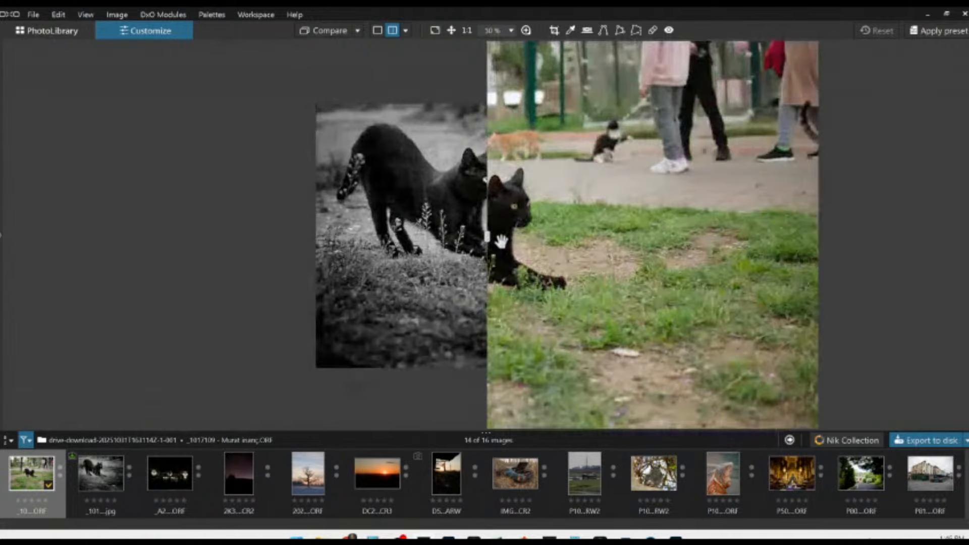
left_click_drag(491, 241, 826, 234)
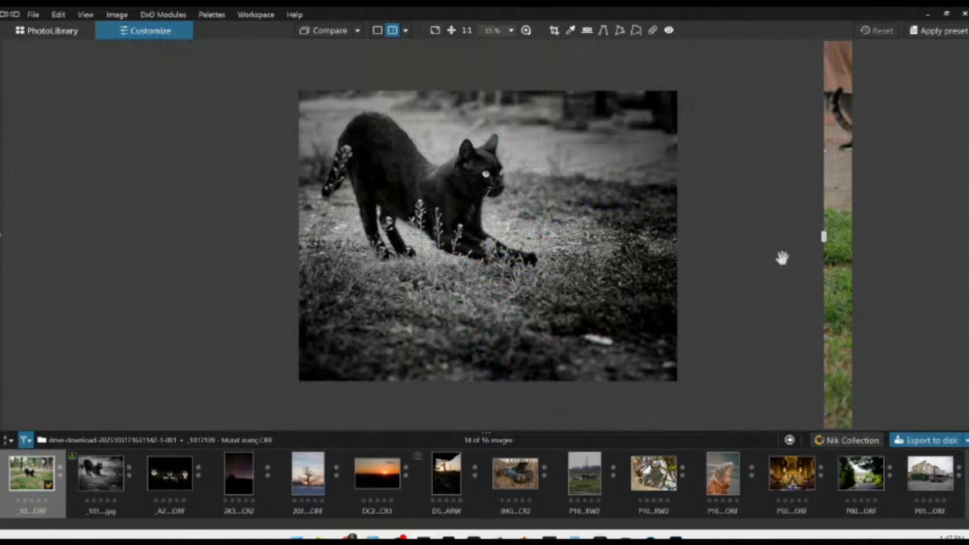
scroll(447, 171, "up", 3)
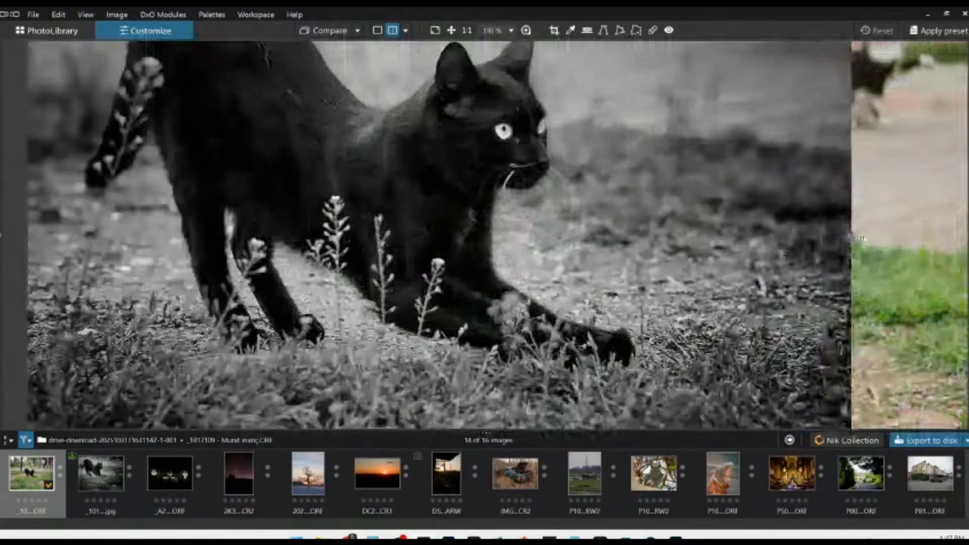
left_click_drag(373, 143, 520, 239)
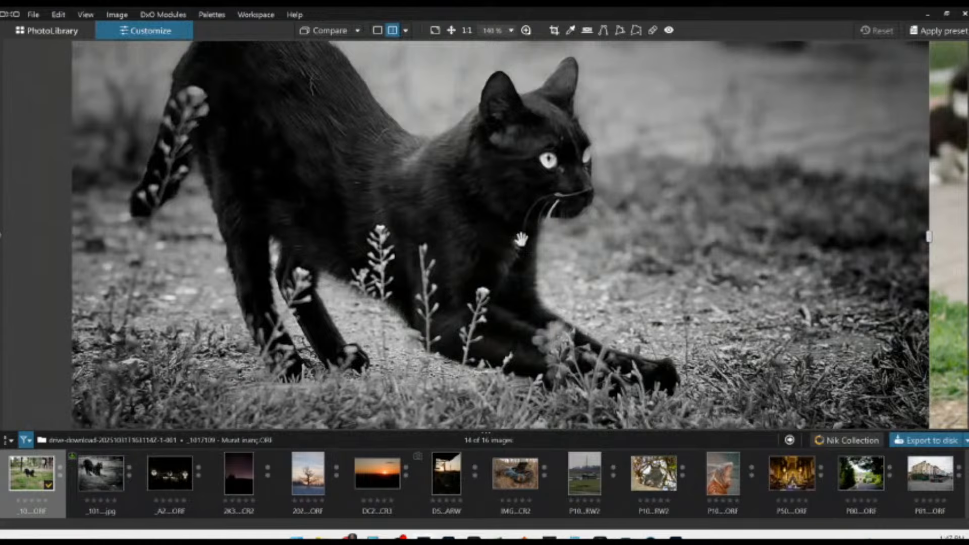
scroll(521, 240, "down", 4)
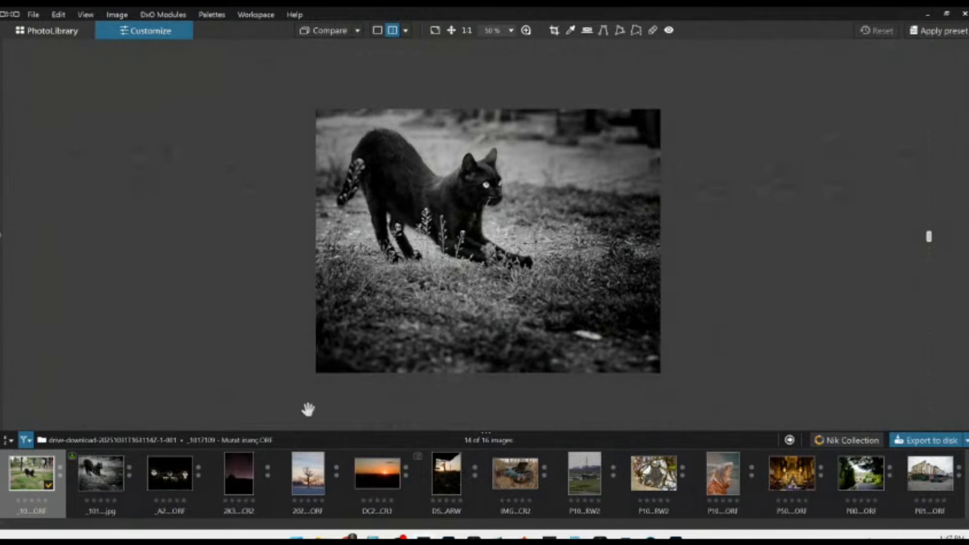
Open the dark restaurant photo with the chandeliers for editing.
left_click(165, 475)
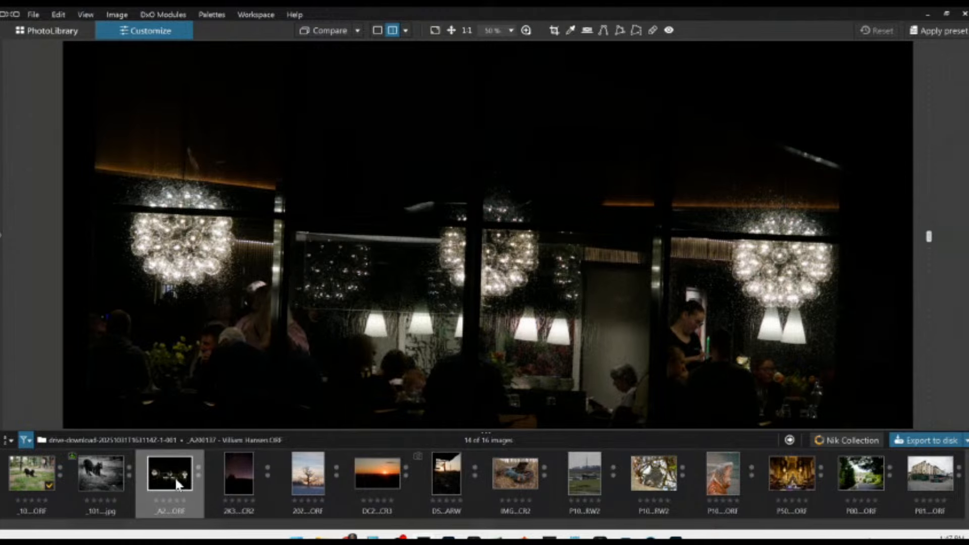
Return to the single-image view, bring back the side palettes and apply the custom 0000 default preset to the restaurant photo.
scroll(484, 283, "down", 2)
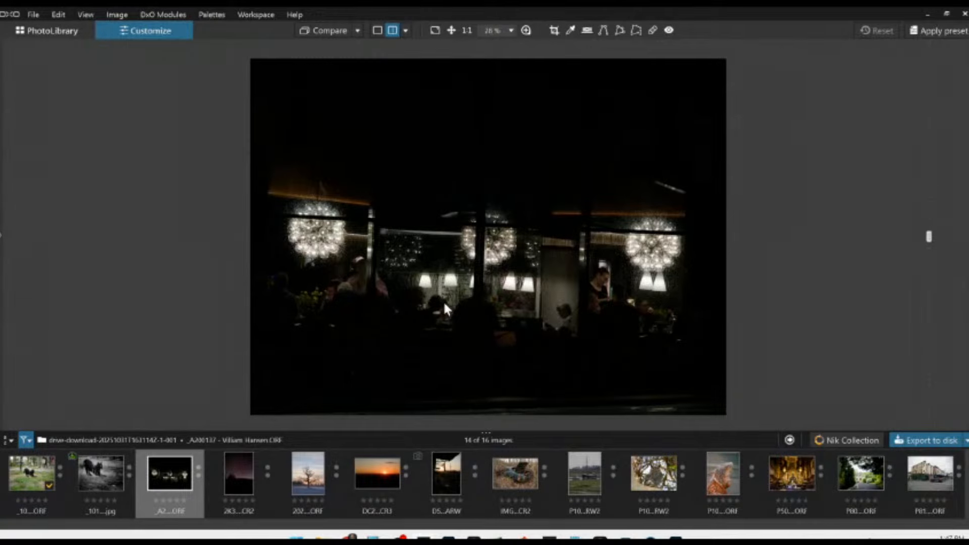
left_click(407, 29)
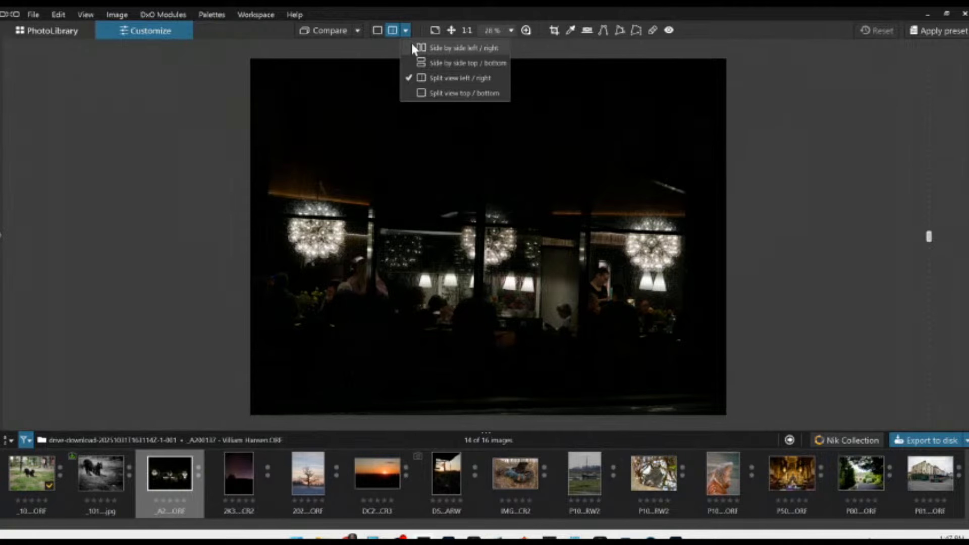
left_click(411, 41)
left_click(376, 29)
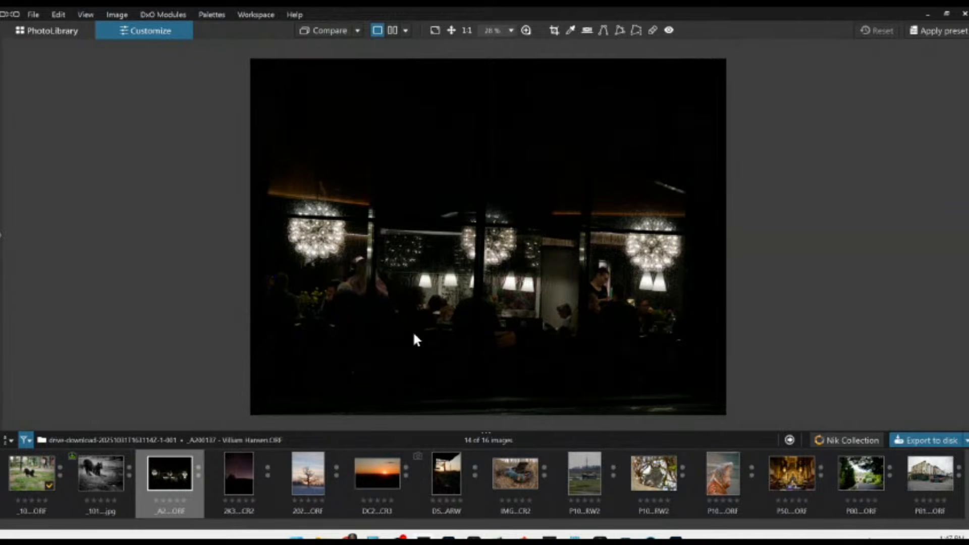
key("F9")
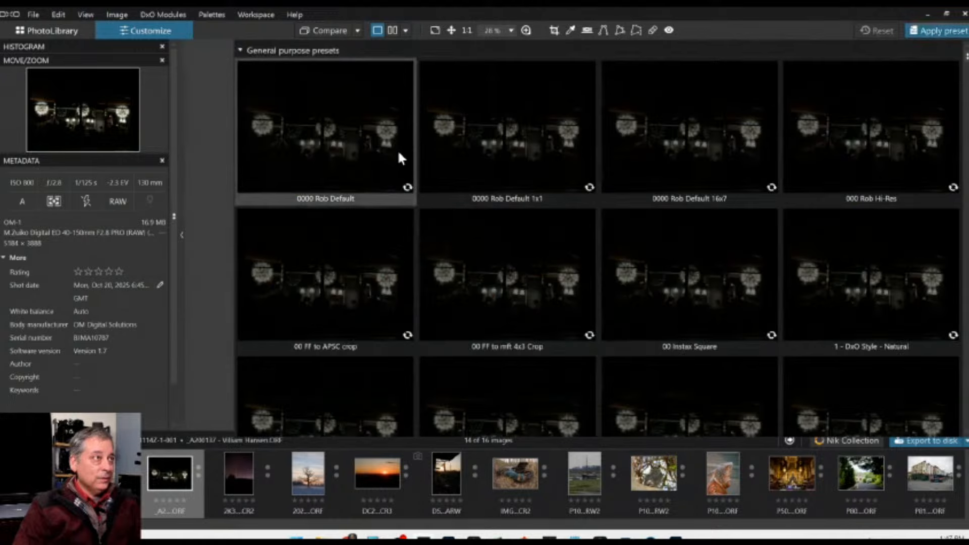
left_click(366, 144)
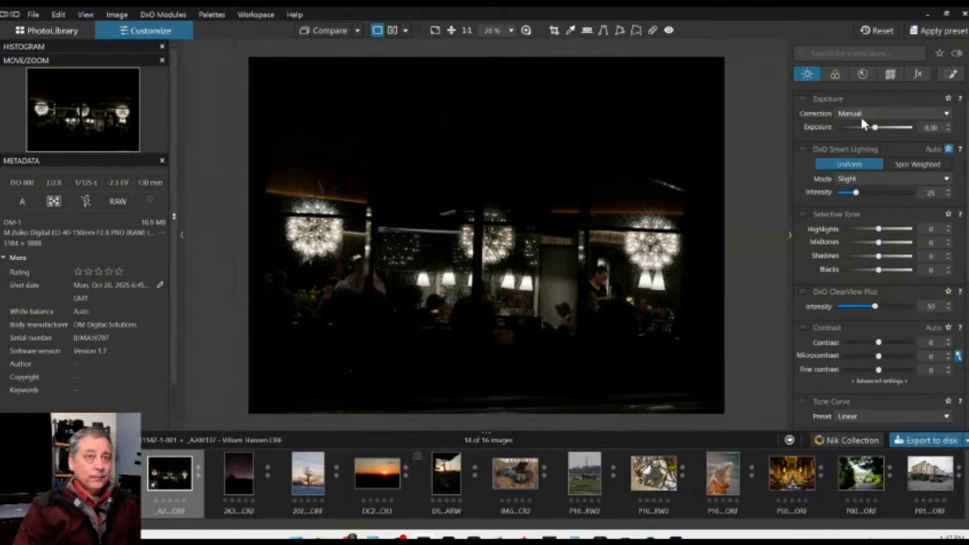
Brighten the restaurant photo's exposure to about 3.4 and level it with a Horizon value of -2.20.
left_click_drag(875, 129, 905, 131)
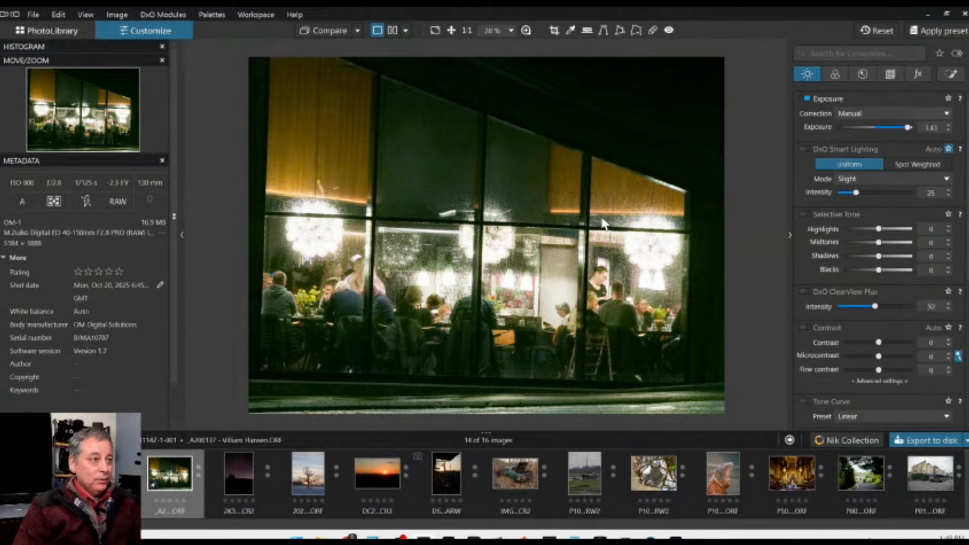
left_click(888, 74)
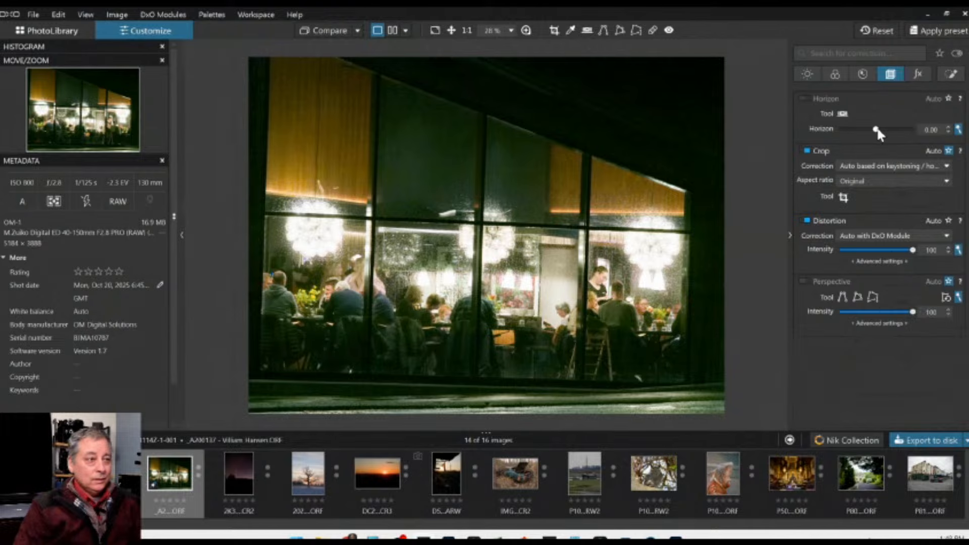
scroll(877, 129, "down", 4)
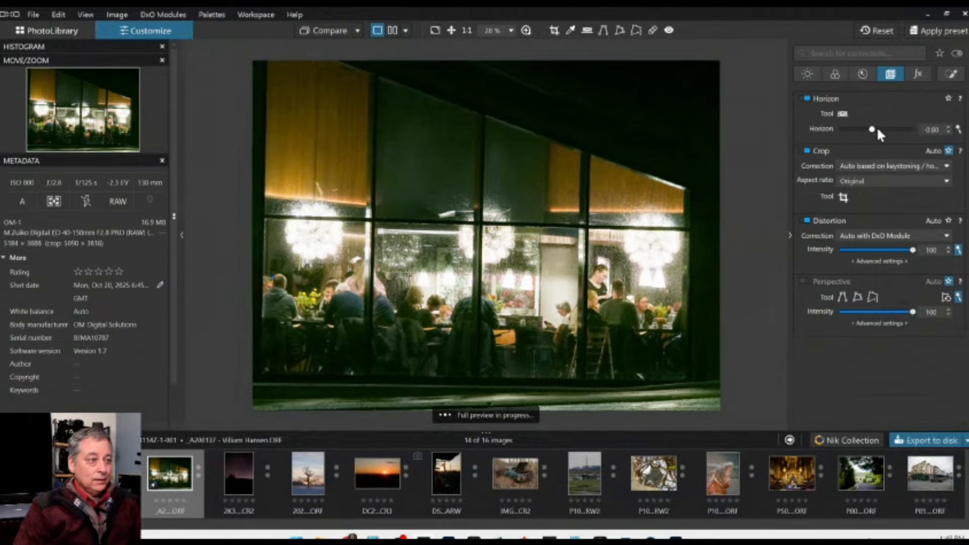
scroll(877, 130, "down", 5)
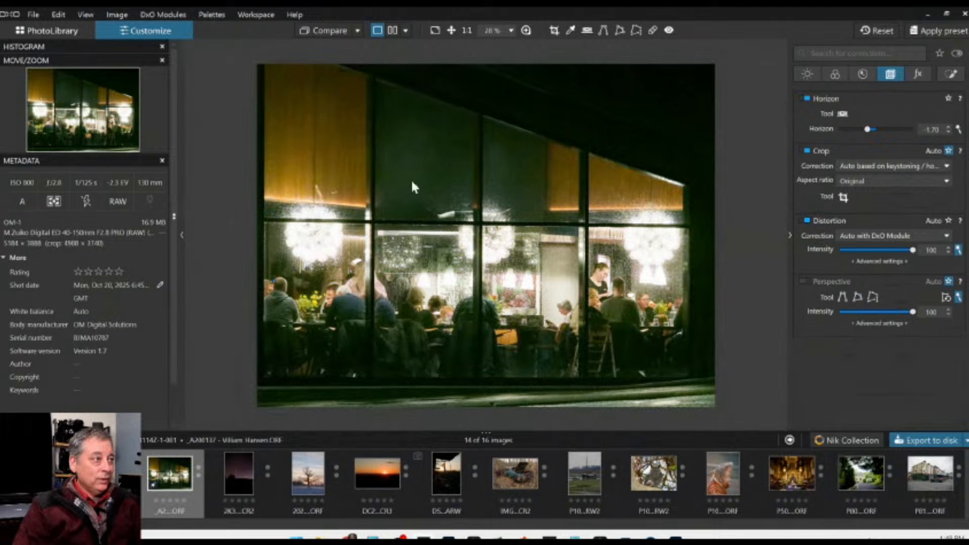
scroll(866, 132, "down", 2)
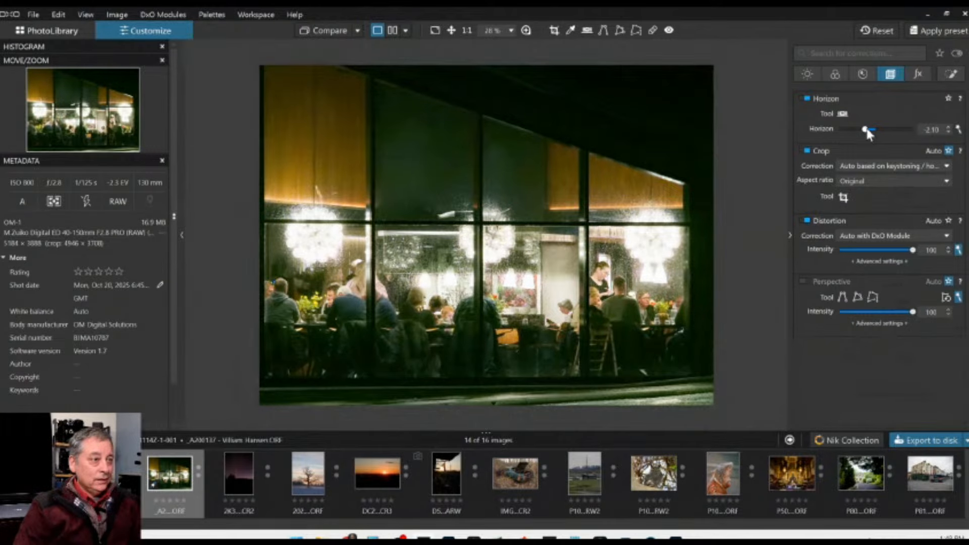
scroll(867, 132, "down", 1)
scroll(867, 132, "up", 1)
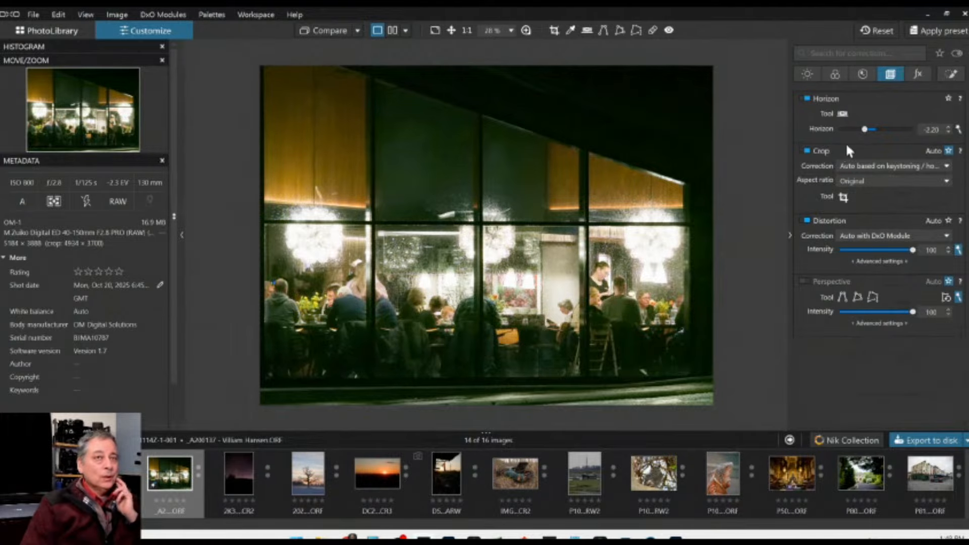
Reset the exposure to 0.00 and examine the chandeliers, lamps and shadows of the unbrightened restaurant photo up close.
left_click(806, 75)
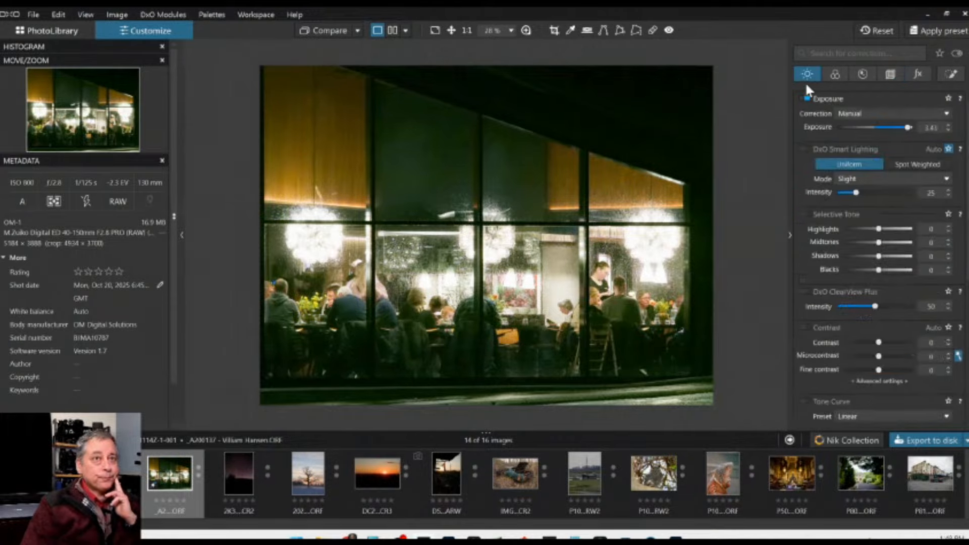
double_click(906, 128)
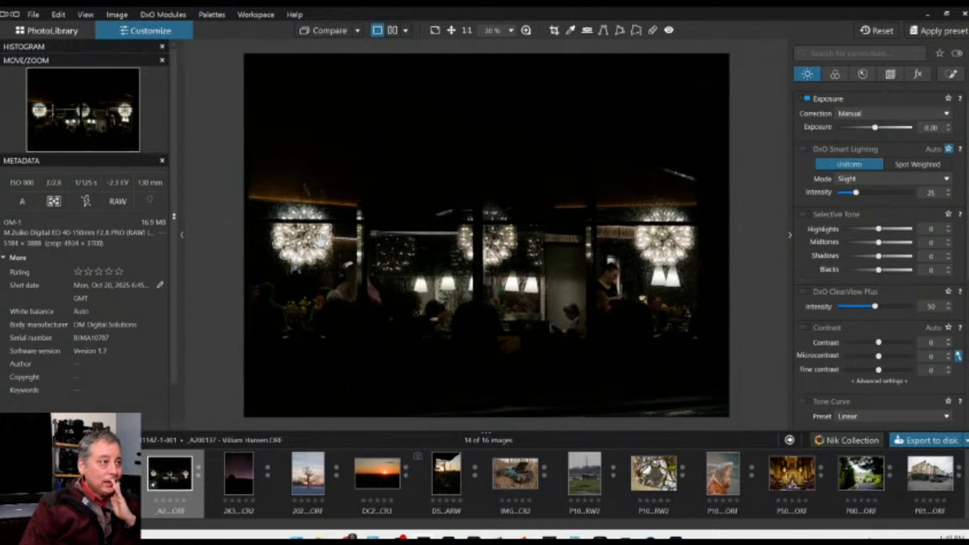
scroll(323, 242, "up", 5)
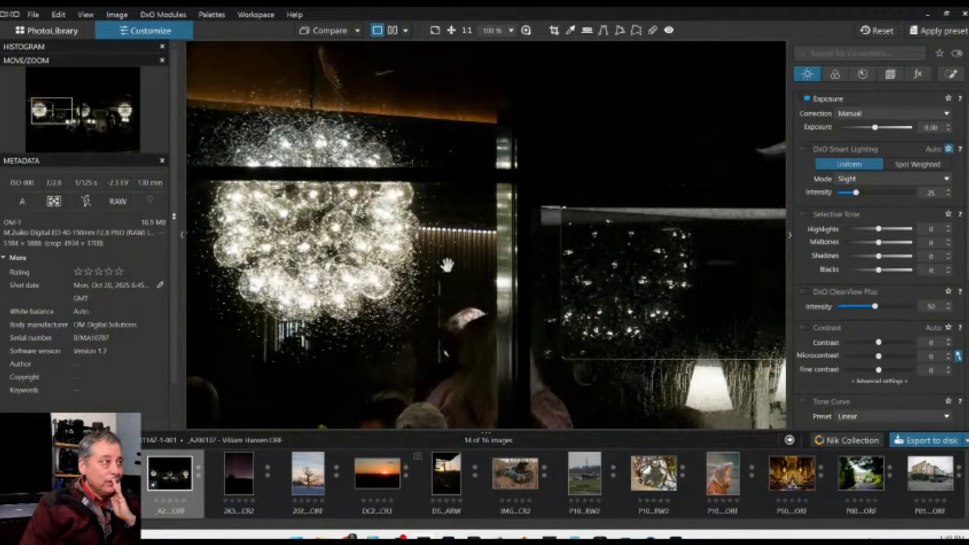
left_click_drag(605, 270, 518, 256)
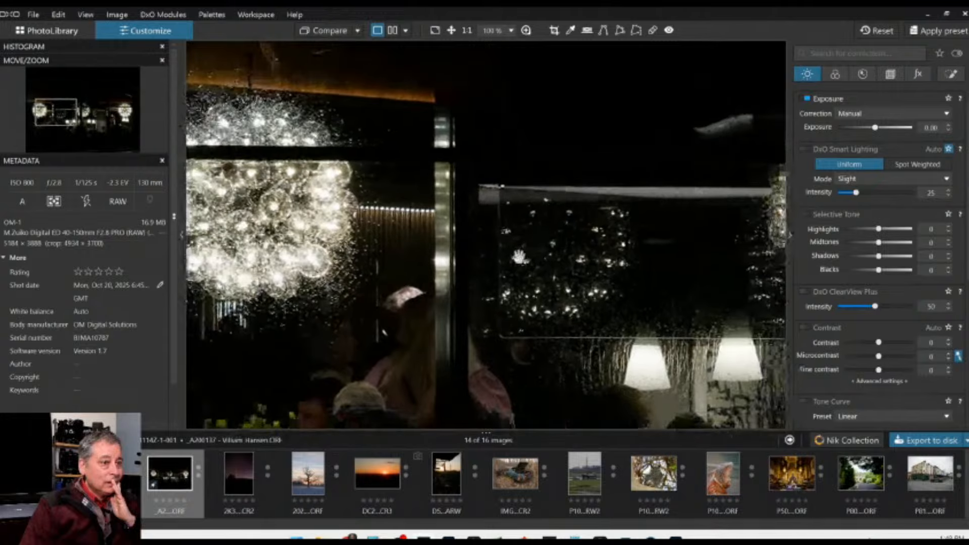
left_click_drag(598, 326, 496, 250)
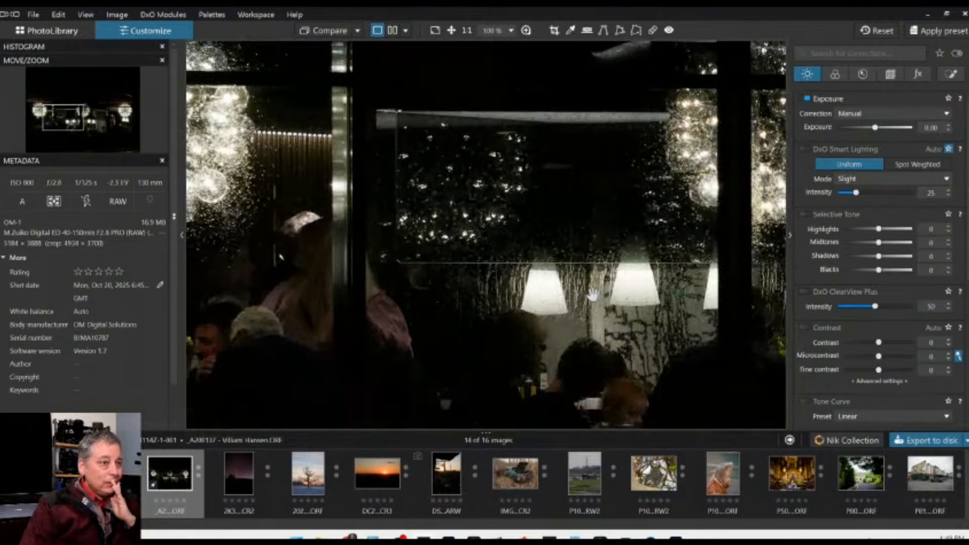
left_click_drag(637, 300, 497, 295)
left_click_drag(703, 288, 573, 288)
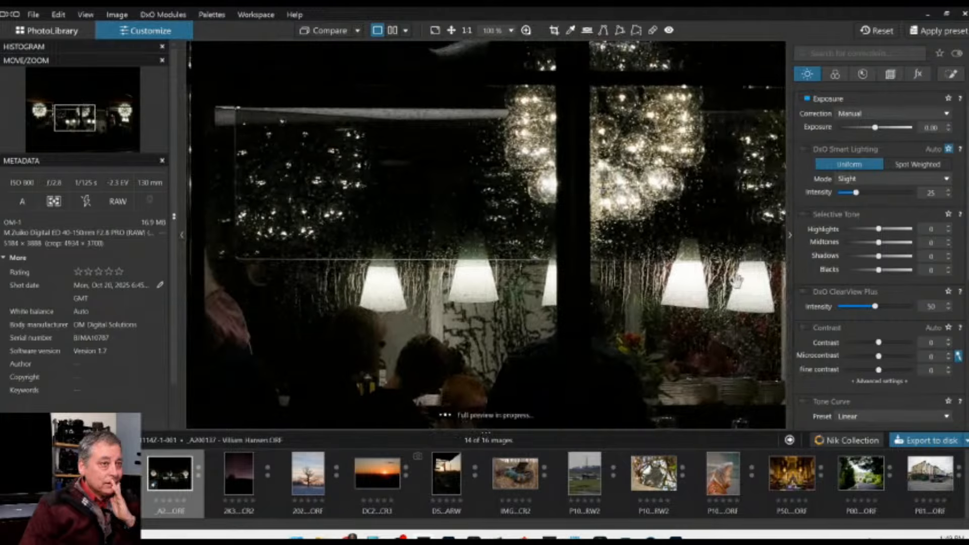
left_click_drag(736, 281, 639, 276)
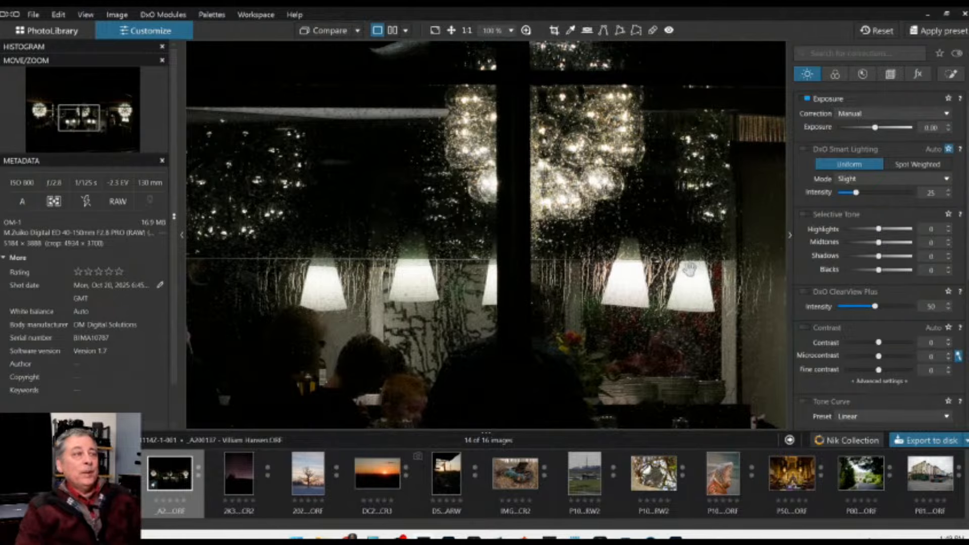
scroll(689, 269, "down", 1)
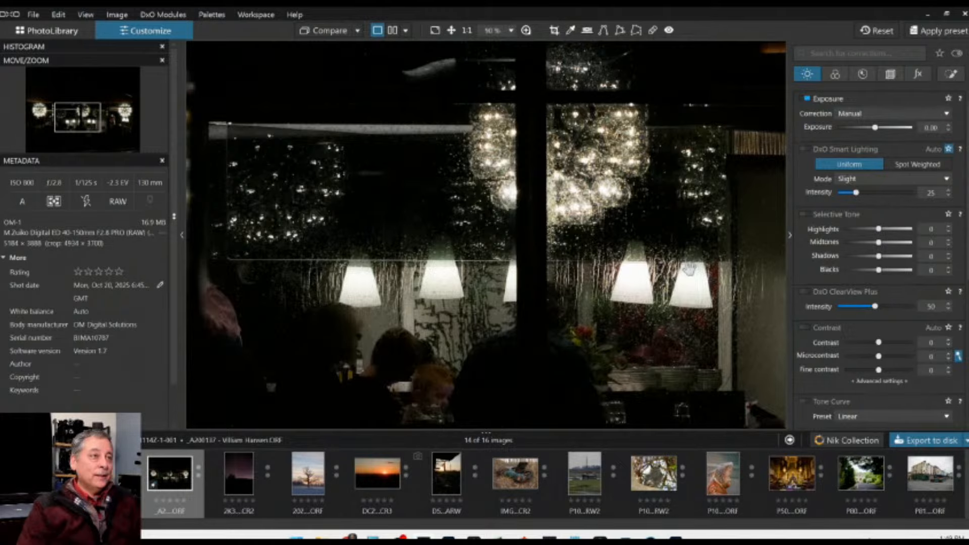
scroll(689, 269, "down", 2)
scroll(688, 268, "down", 1)
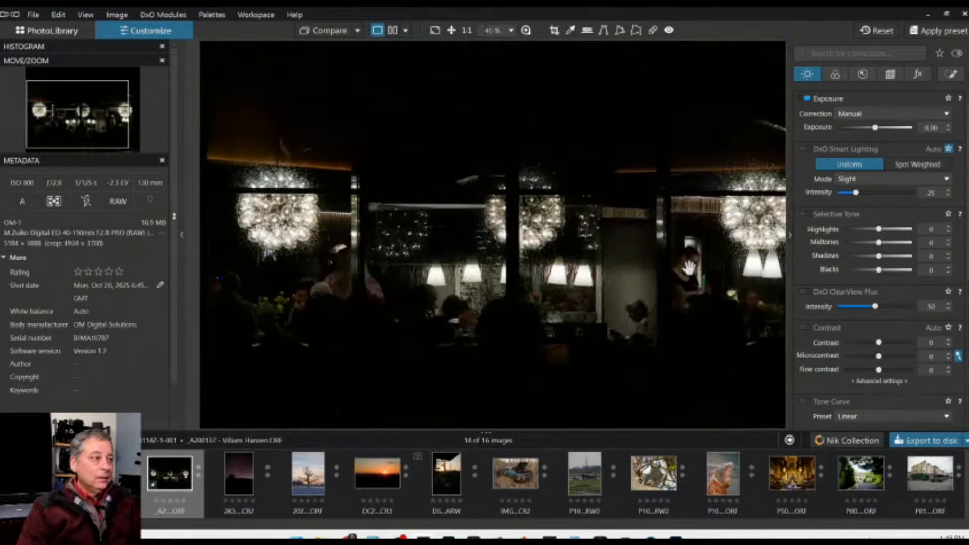
scroll(689, 266, "down", 1)
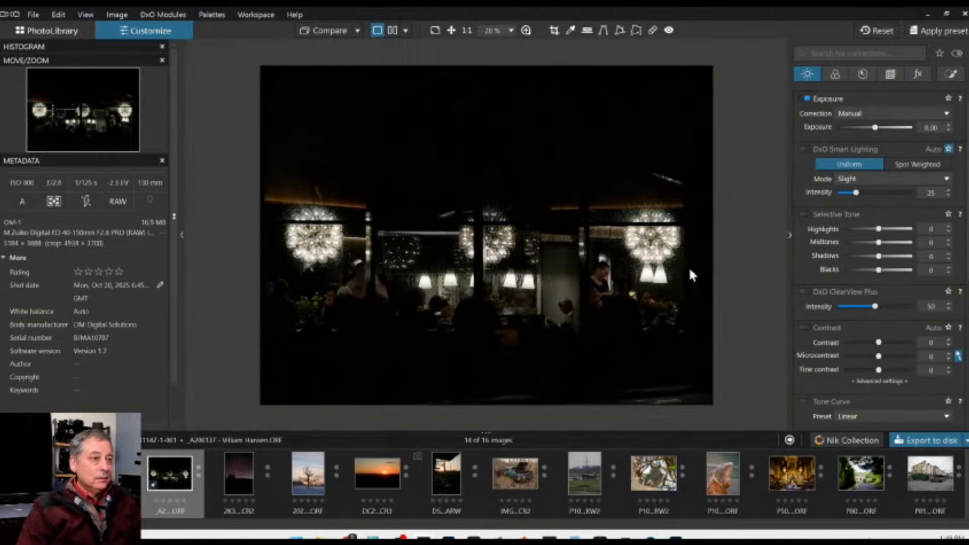
Raise the exposure to 3.12 and check the waitress and diners under the right-hand chandelier at high magnification.
left_click_drag(875, 128, 904, 131)
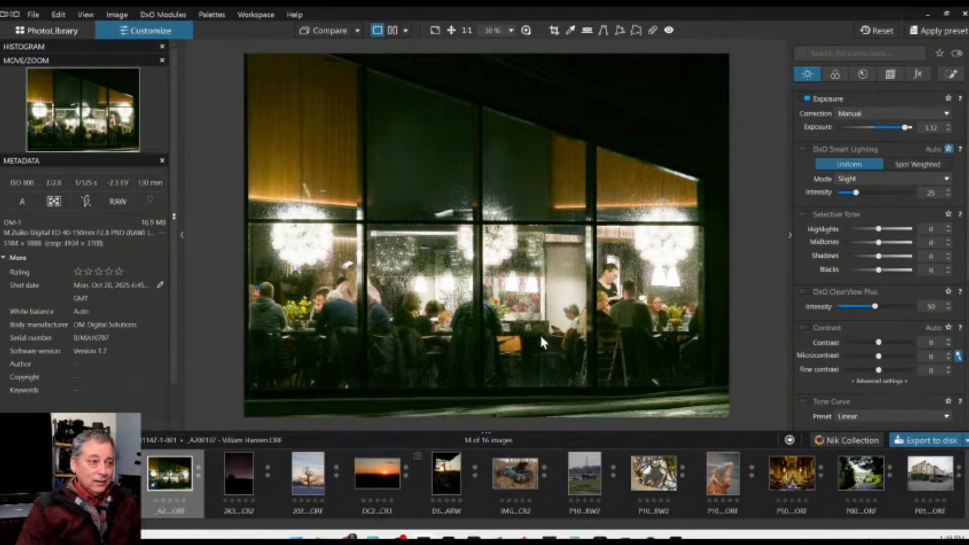
scroll(572, 323, "up", 5)
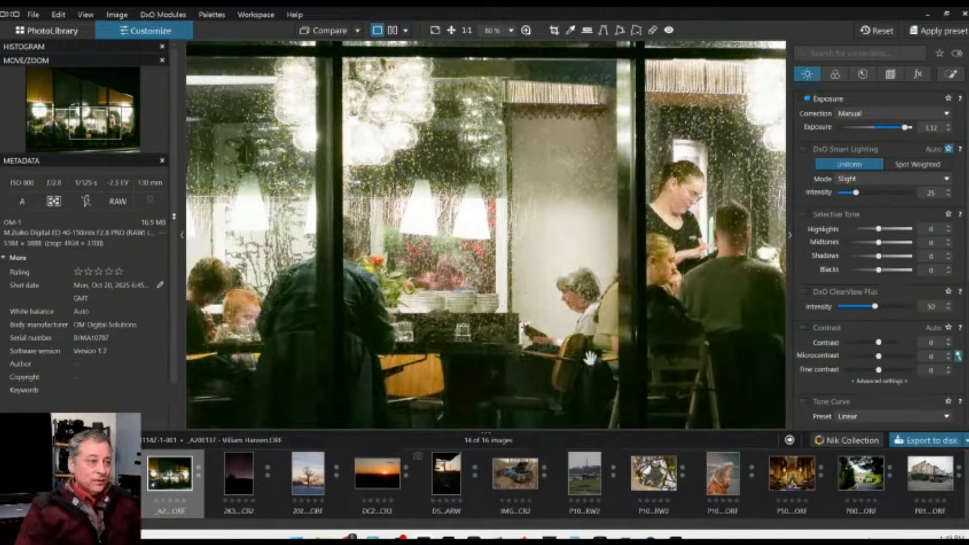
left_click_drag(575, 325, 527, 307)
left_click_drag(673, 310, 547, 305)
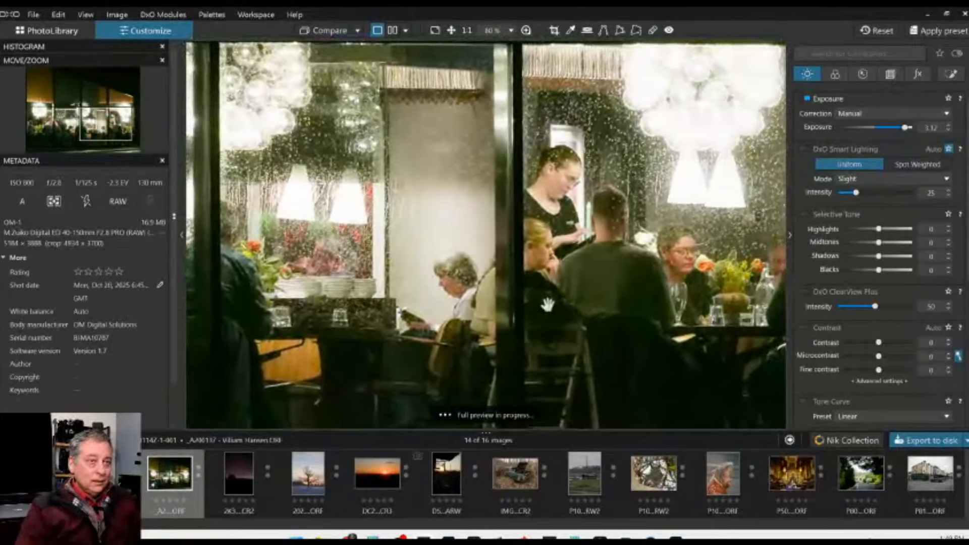
left_click_drag(620, 302, 536, 296)
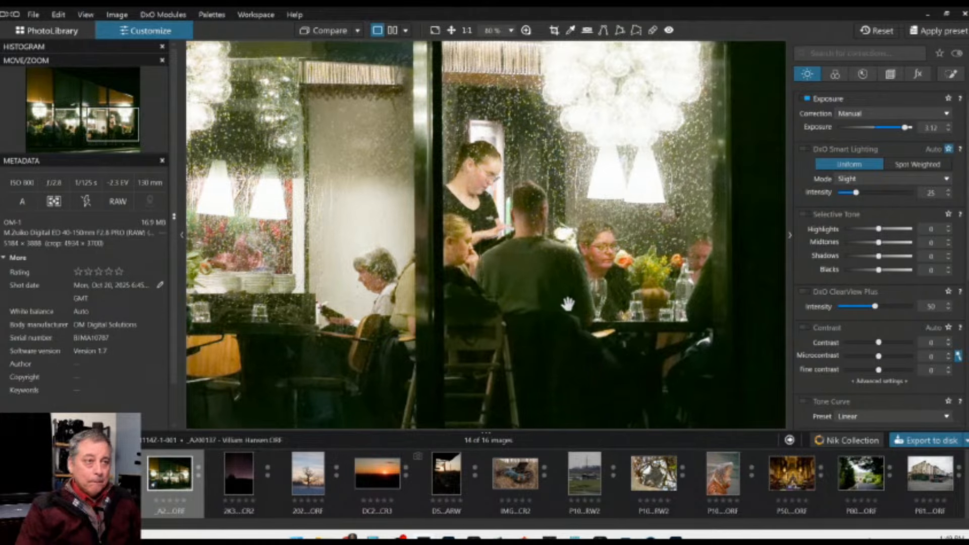
scroll(534, 300, "down", 3)
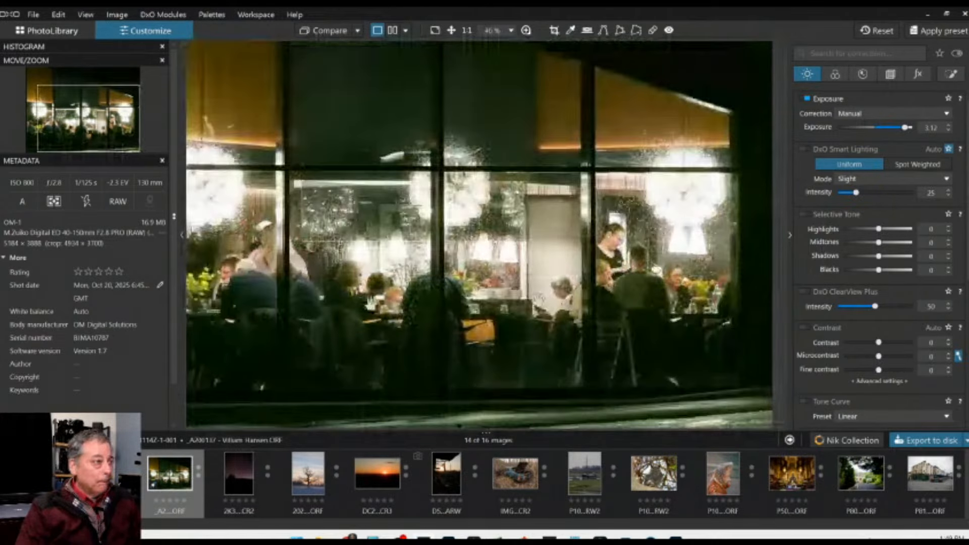
scroll(532, 300, "down", 2)
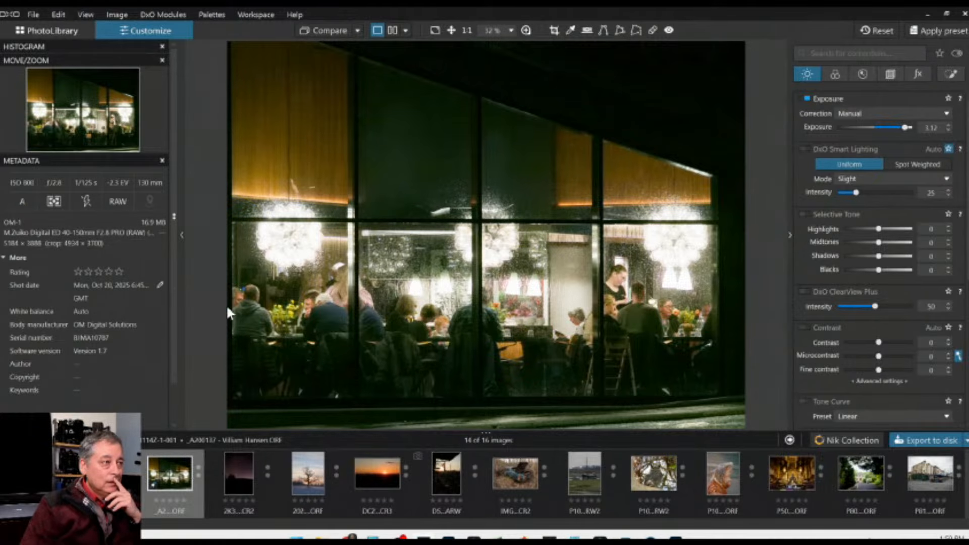
Examine the brightened diners, yellow flowers, lamps and rain-covered glass across the restaurant windows up close.
scroll(271, 291, "up", 1)
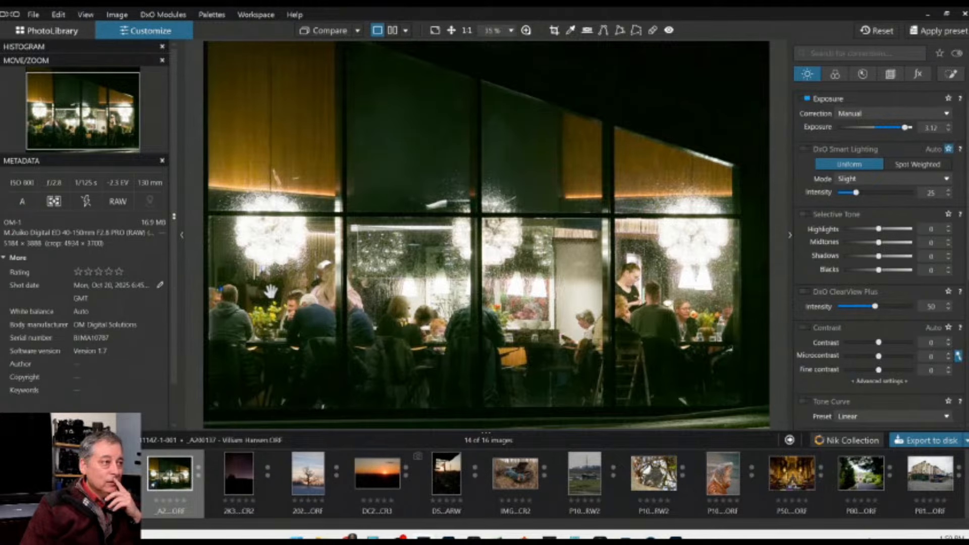
scroll(271, 290, "up", 3)
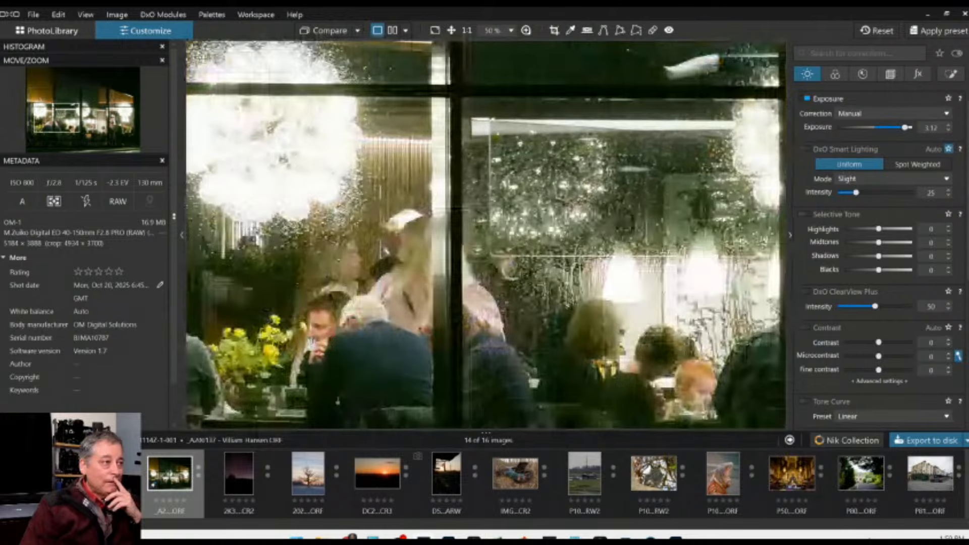
left_click_drag(345, 302, 390, 247)
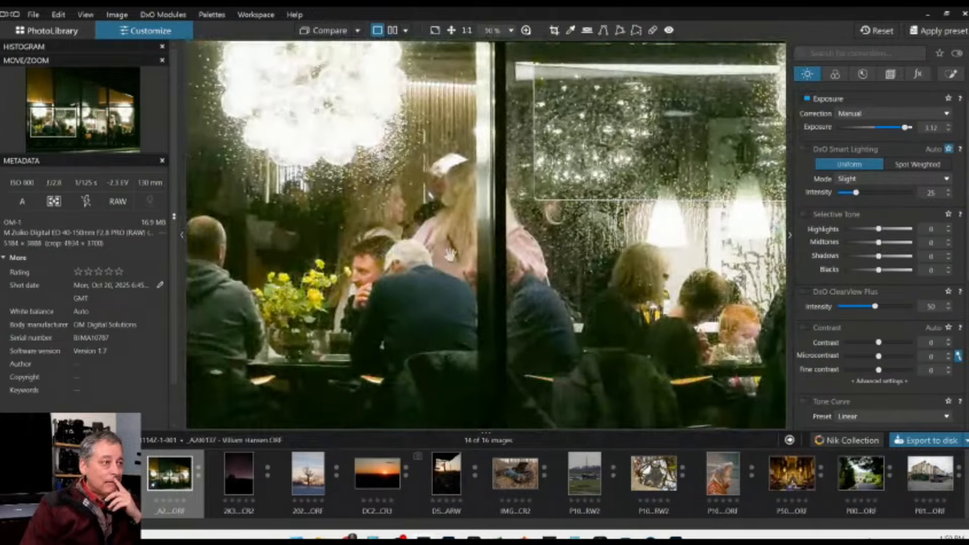
left_click_drag(495, 333, 457, 268)
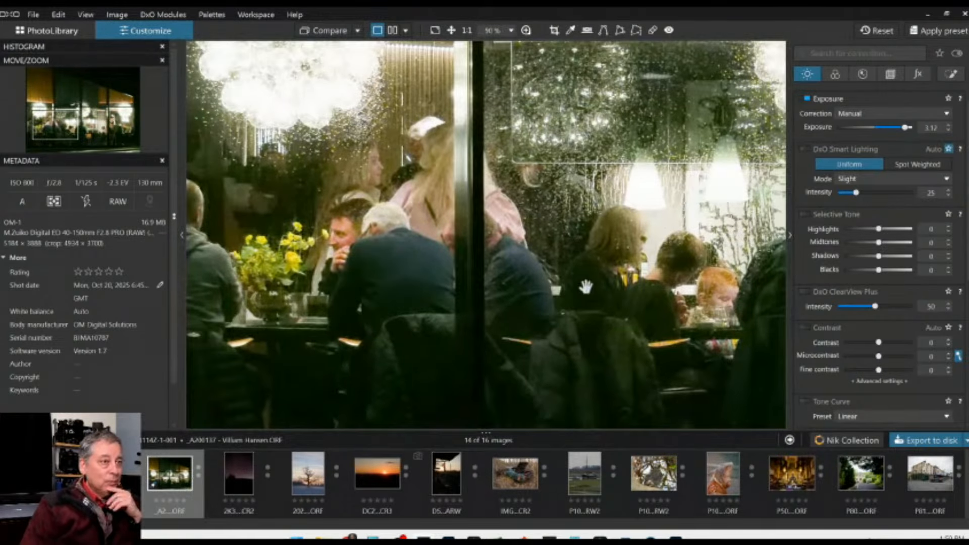
left_click_drag(586, 286, 514, 260)
mouse_move(622, 299)
left_mouse_down()
mouse_move(495, 290)
mouse_move(414, 296)
left_mouse_up()
left_click_drag(576, 300, 508, 314)
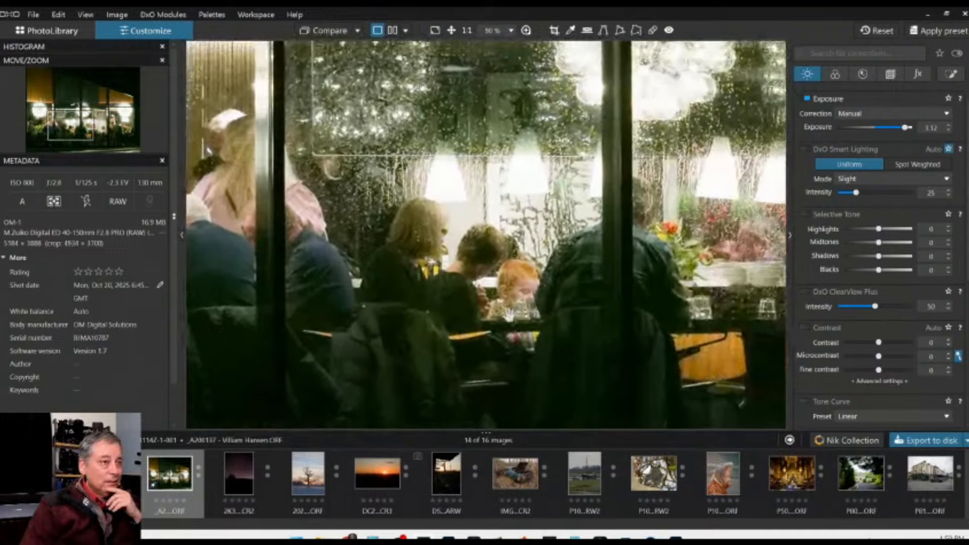
left_click_drag(591, 274, 533, 300)
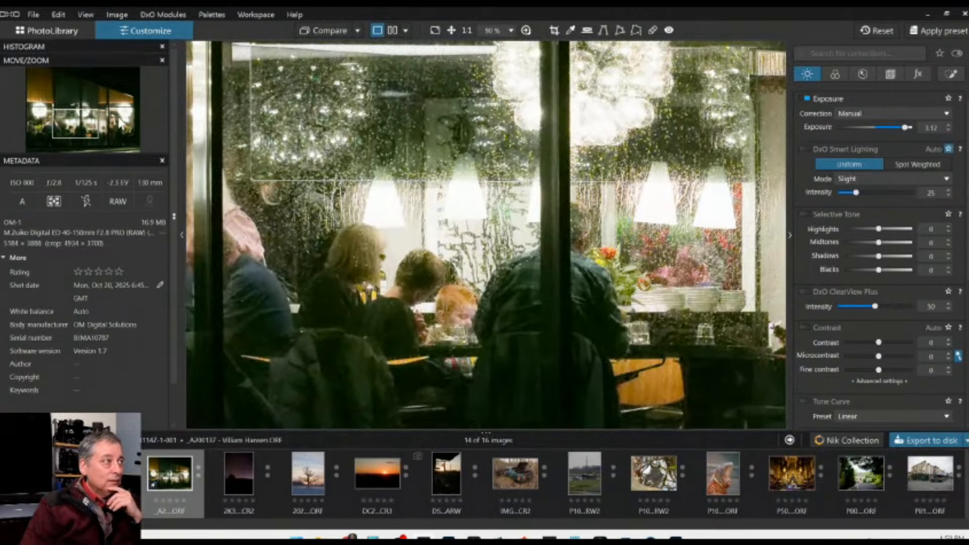
left_click(117, 122)
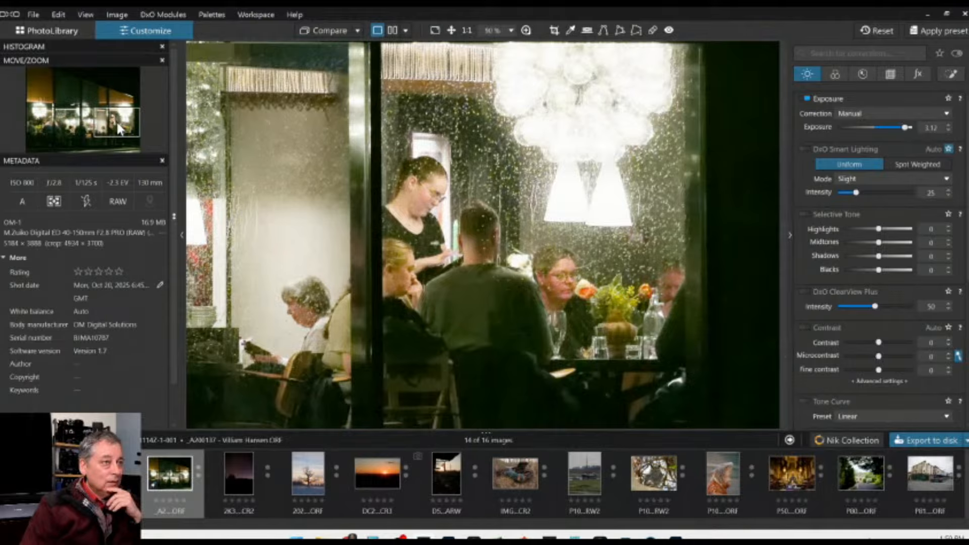
left_click_drag(116, 120, 86, 130)
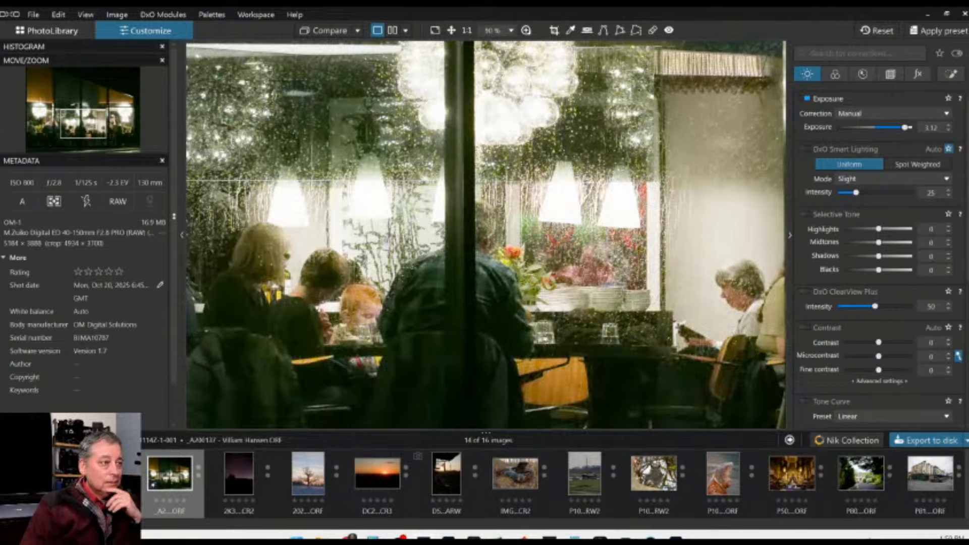
Return to the full view of the restaurant photo and reset its global exposure to 0.00.
scroll(393, 247, "down", 6)
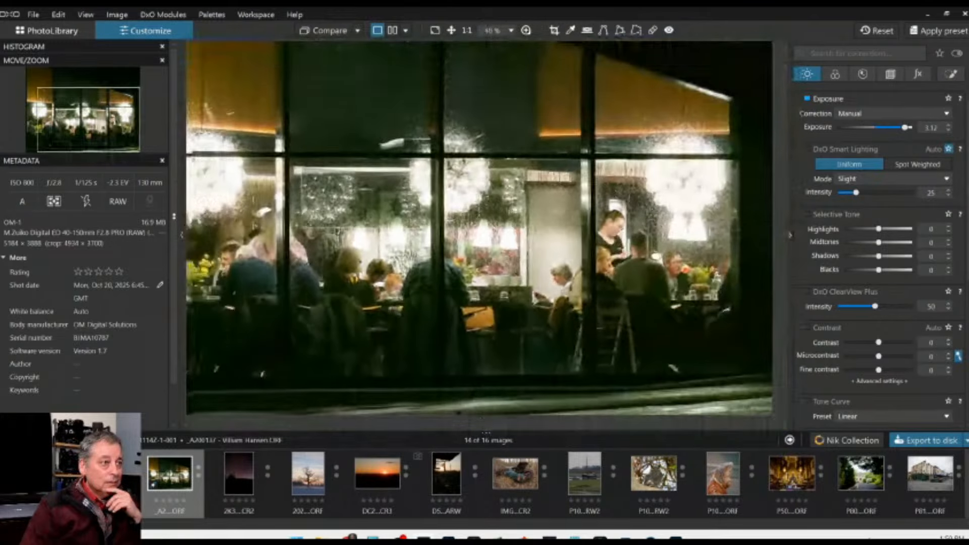
scroll(408, 264, "down", 3)
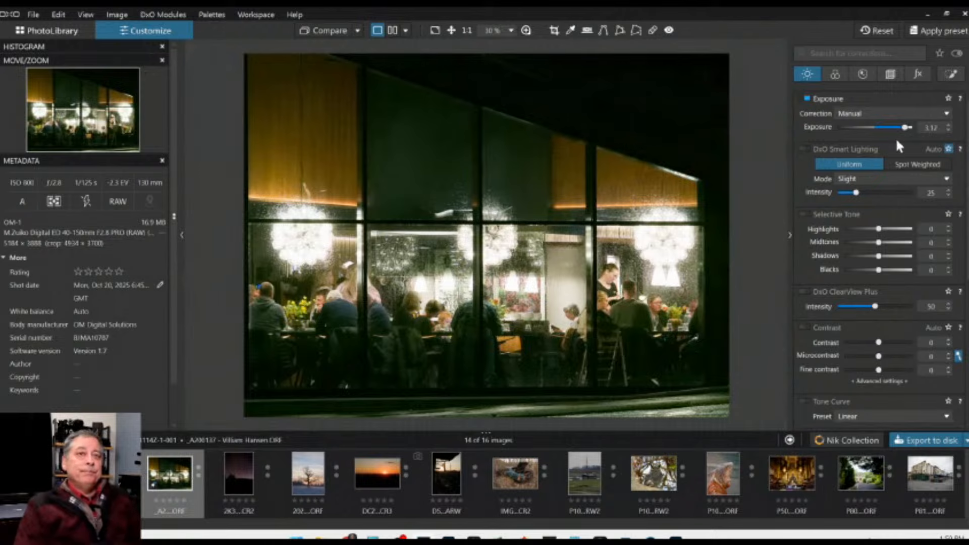
left_click_drag(905, 127, 909, 128)
double_click(908, 128)
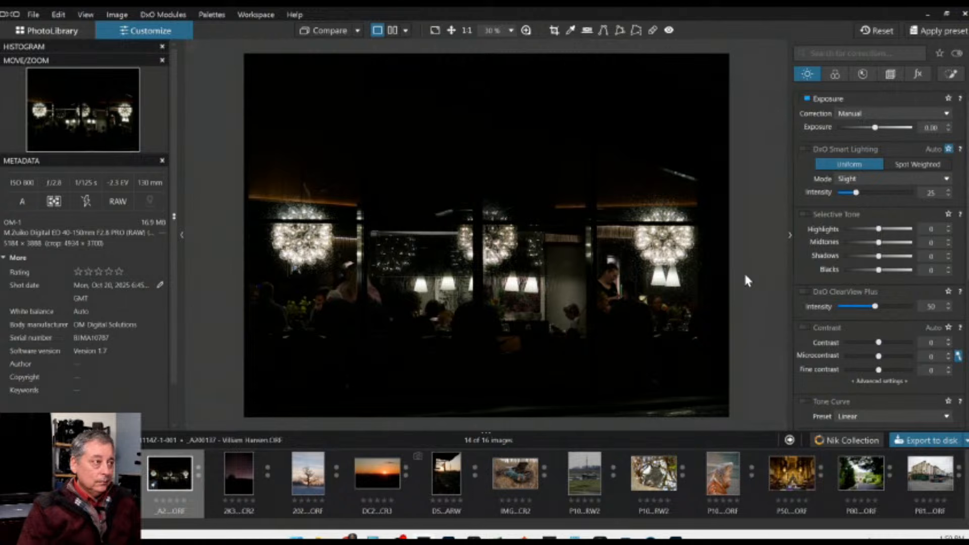
Mask the three groups of diners below the chandeliers with local control points and raise the mask's exposure to 1.64.
left_click(950, 74)
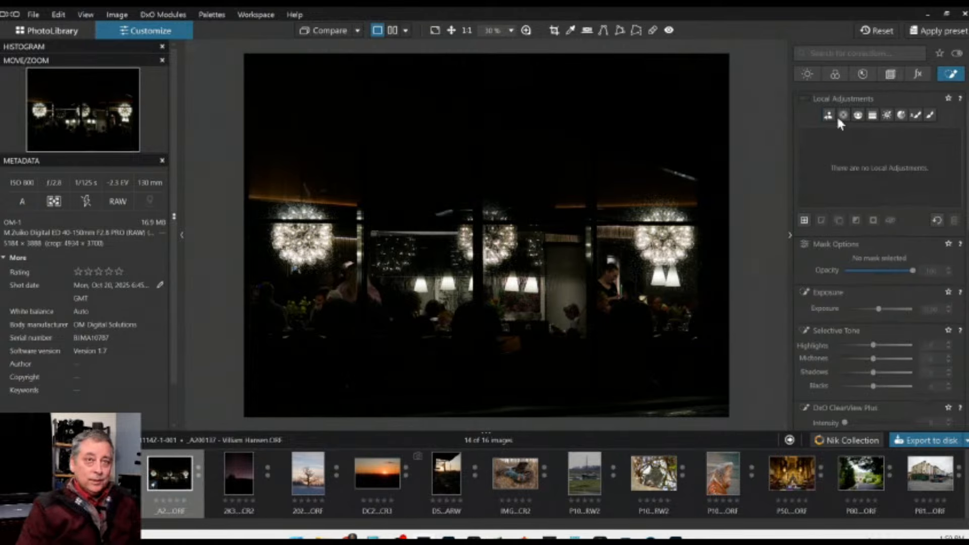
left_click(818, 220)
left_click(660, 324)
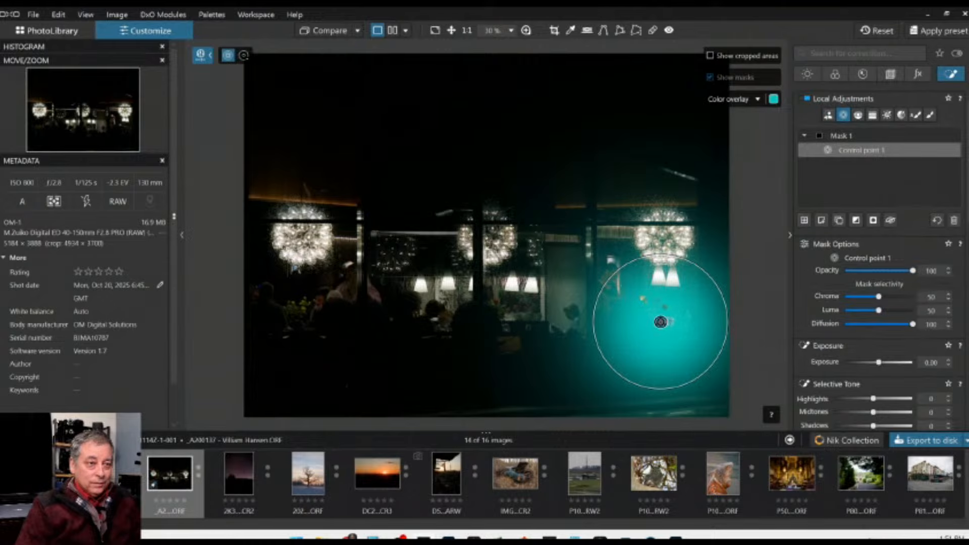
left_click_drag(662, 325, 658, 321)
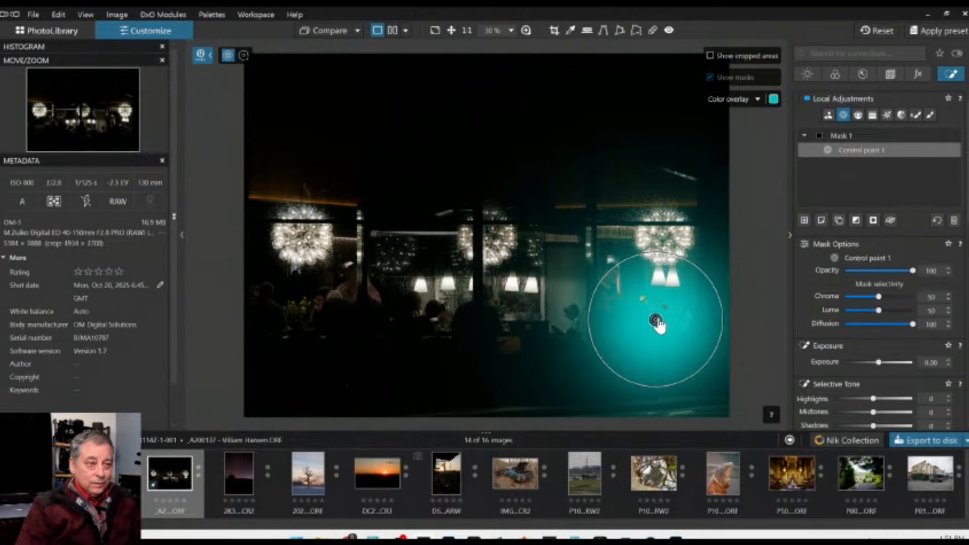
left_click(445, 326)
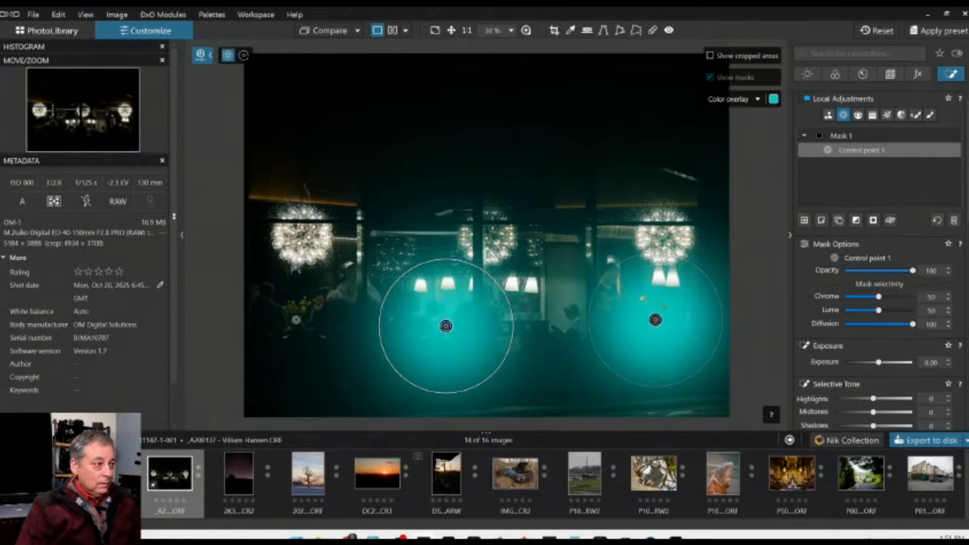
left_click(302, 320)
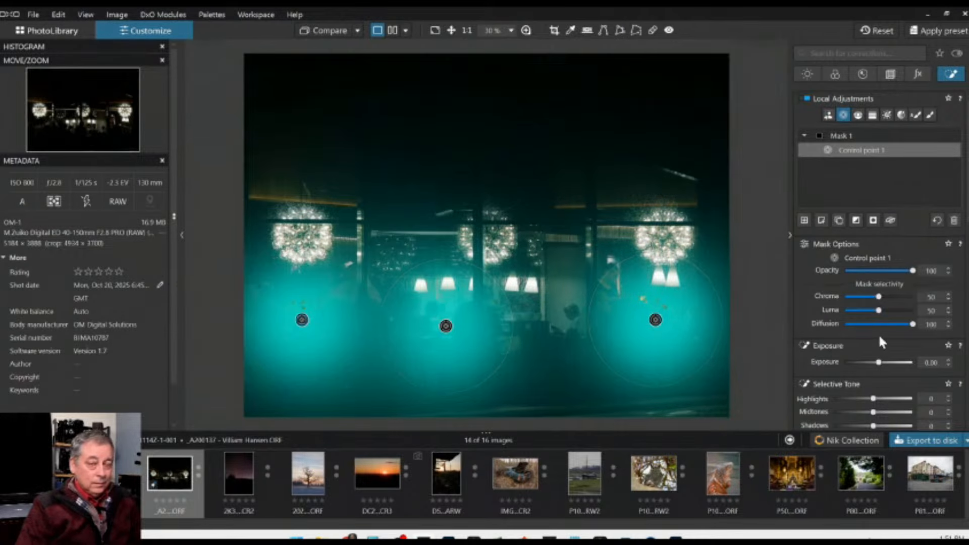
left_click_drag(878, 362, 892, 365)
Warm the whole photo by setting the RAW white balance temperature to 3469.
scroll(819, 349, "down", 3)
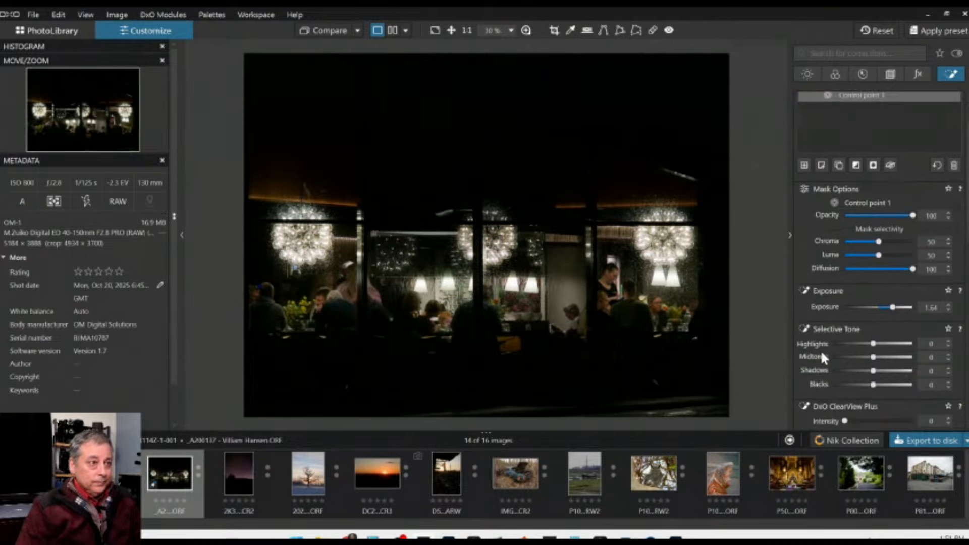
scroll(819, 349, "down", 2)
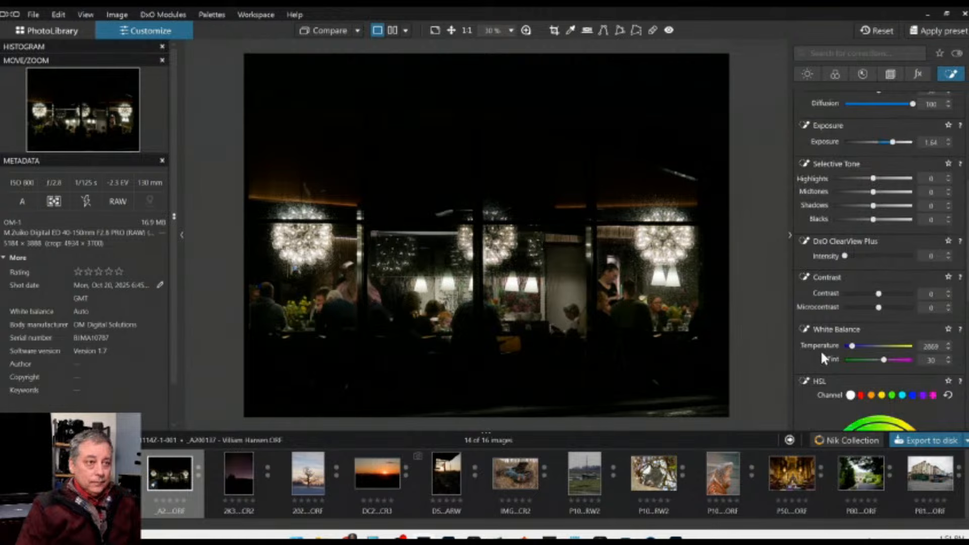
left_click(805, 73)
left_click(829, 73)
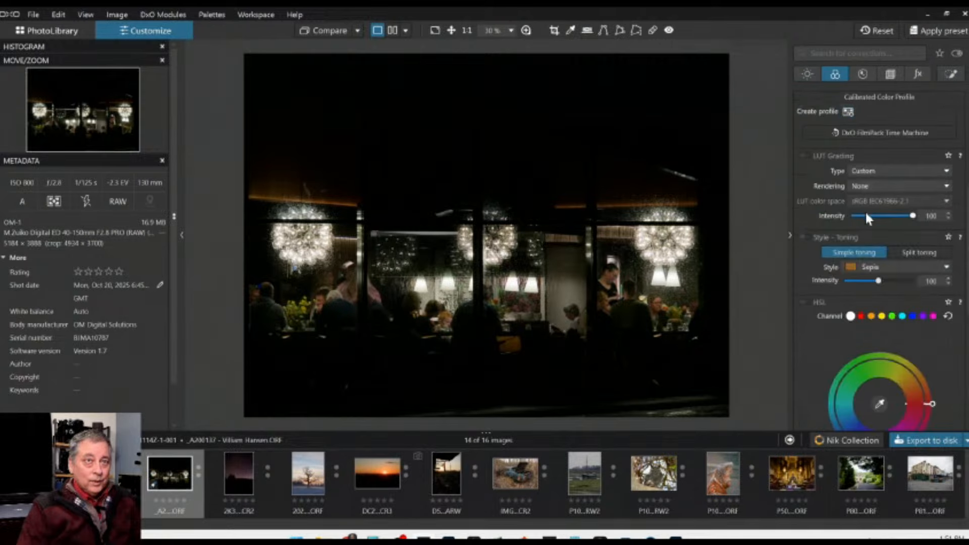
scroll(865, 212, "up", 3)
scroll(864, 210, "up", 2)
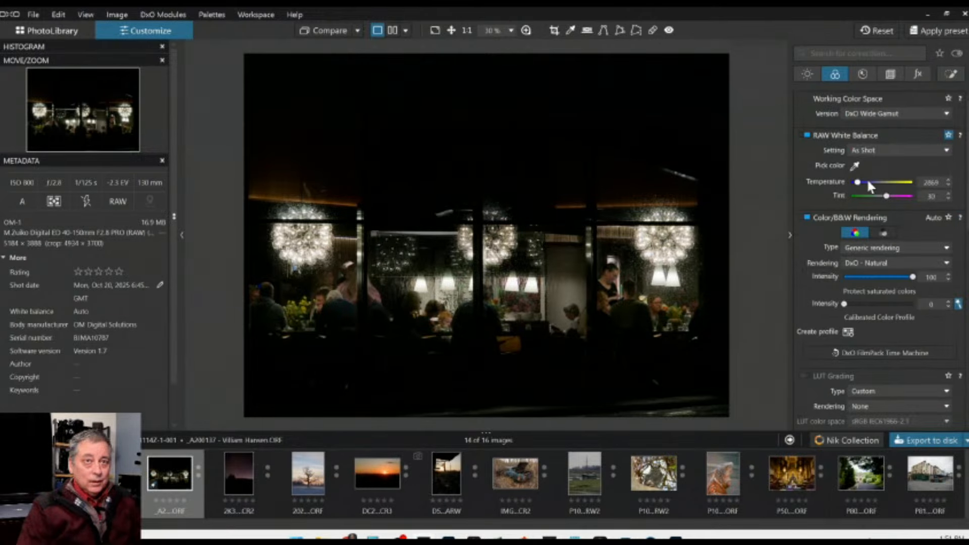
left_click_drag(857, 182, 861, 185)
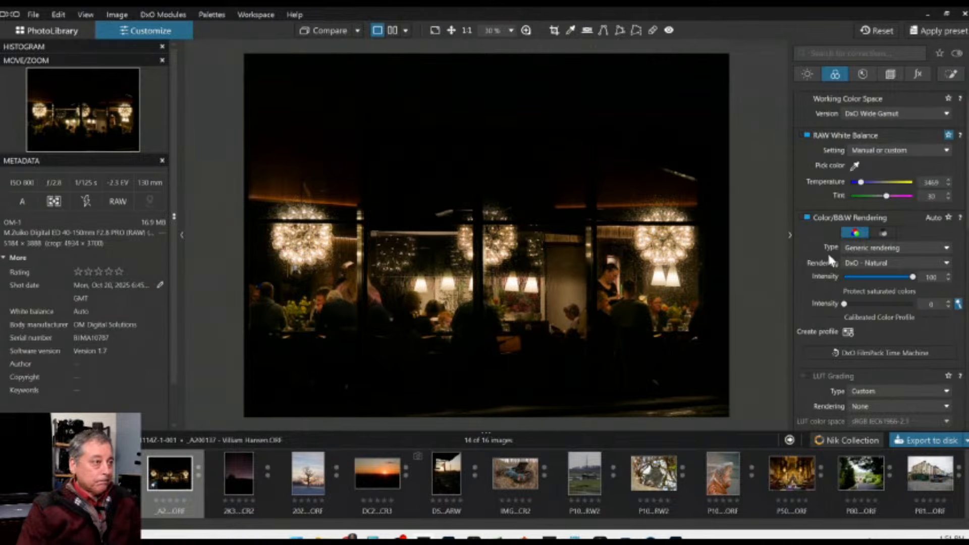
Crop the photo in its original aspect ratio to 3493 × 2620 px around the middle and right-hand chandeliers, including the street below.
left_click(890, 75)
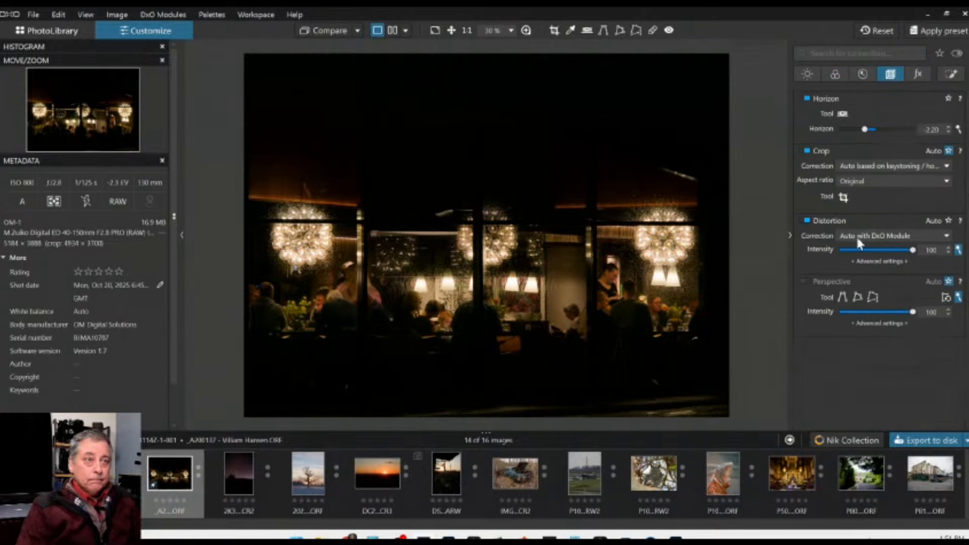
left_click(847, 195)
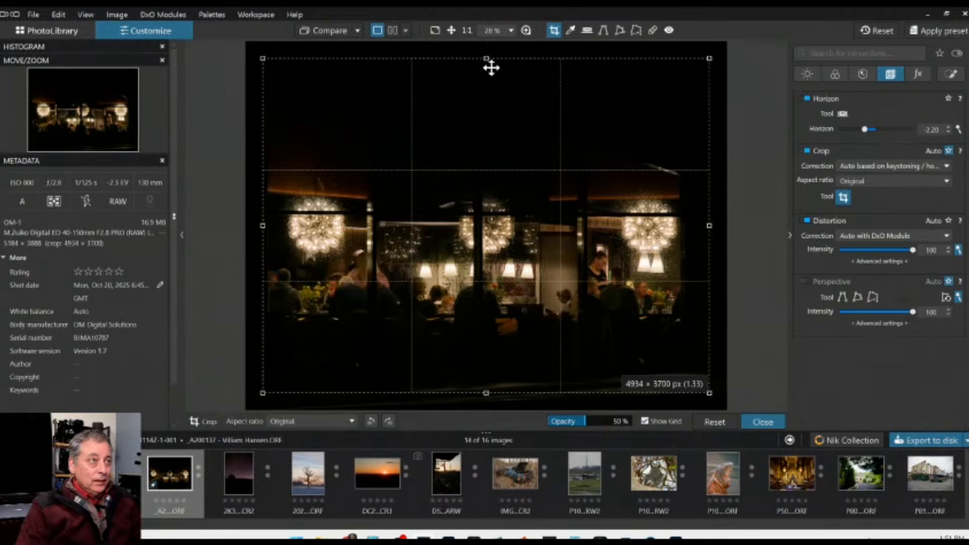
left_click_drag(485, 61, 492, 151)
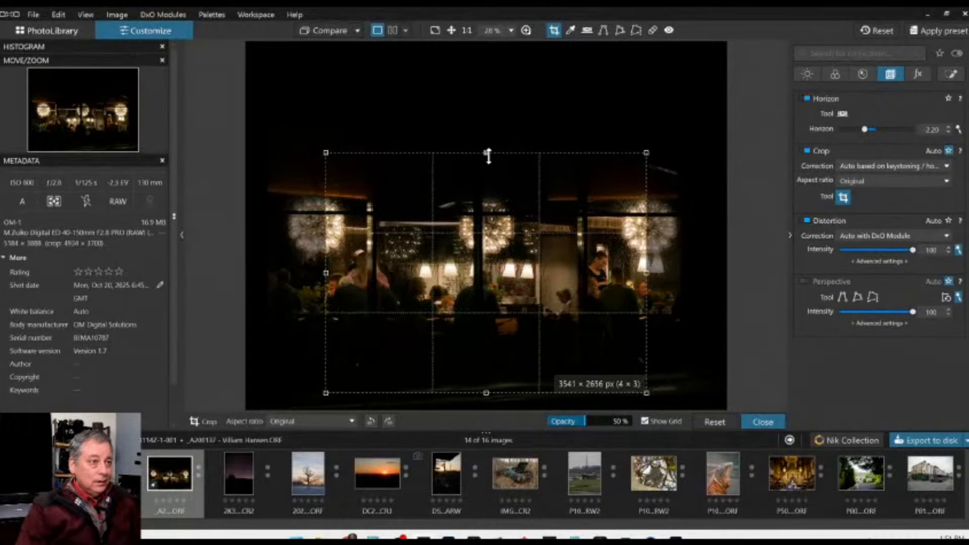
left_click_drag(451, 279, 498, 275)
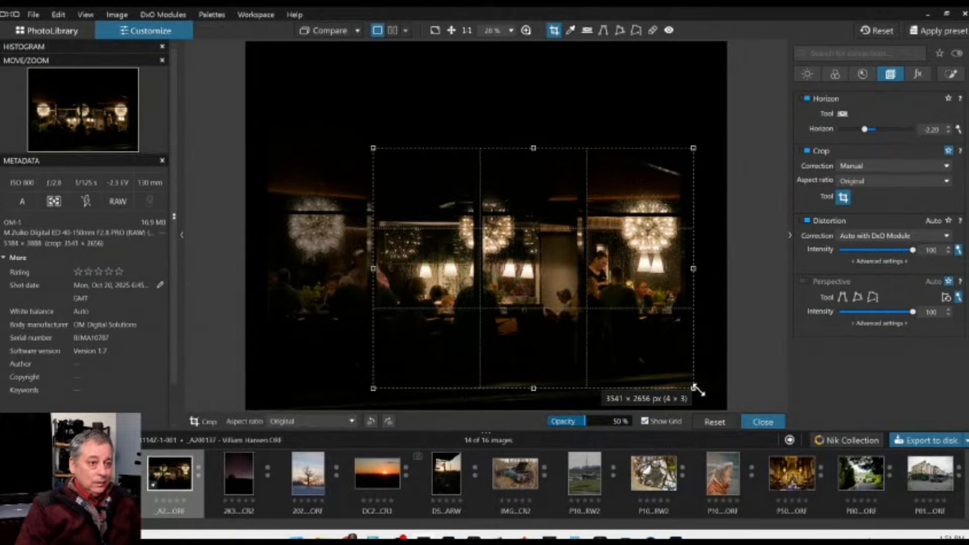
left_click_drag(695, 388, 714, 403)
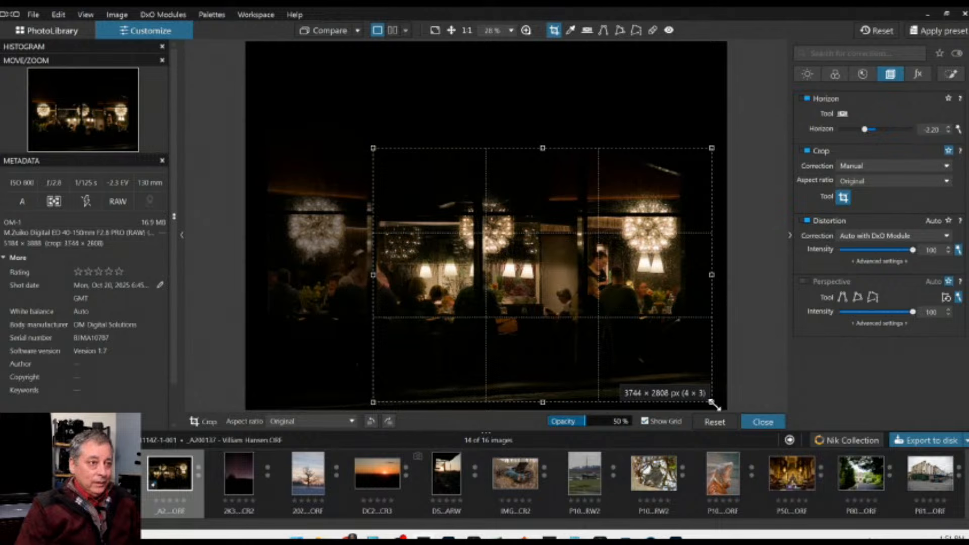
left_click_drag(543, 148, 552, 171)
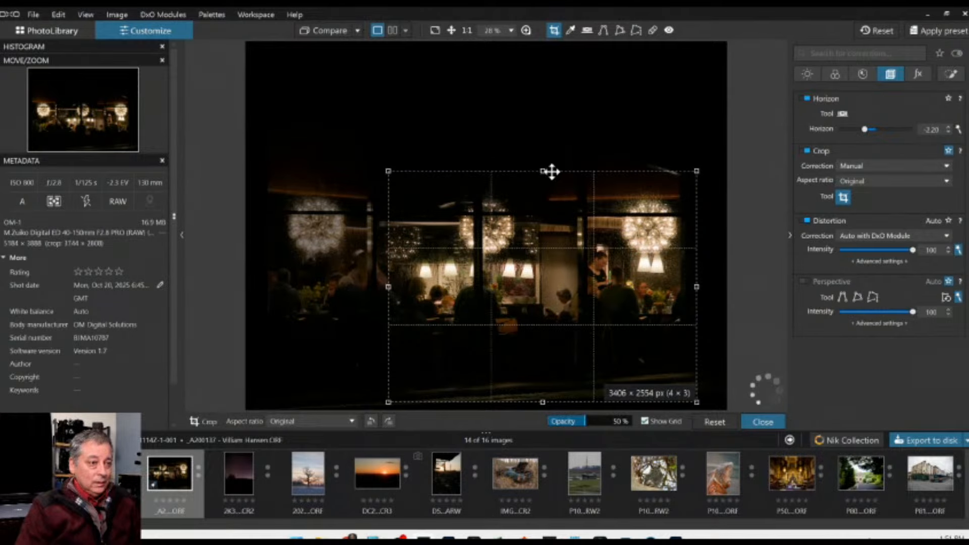
left_click_drag(696, 402, 704, 408)
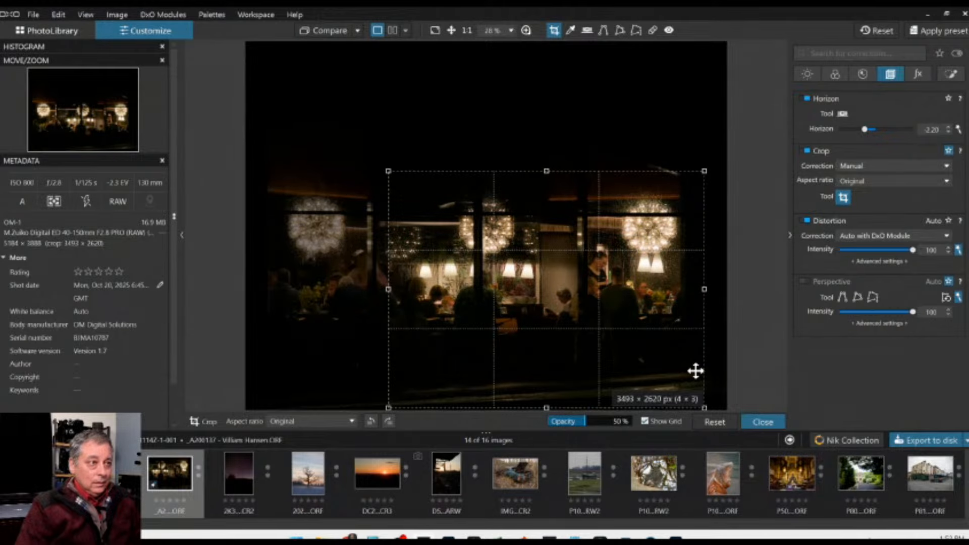
key("Return")
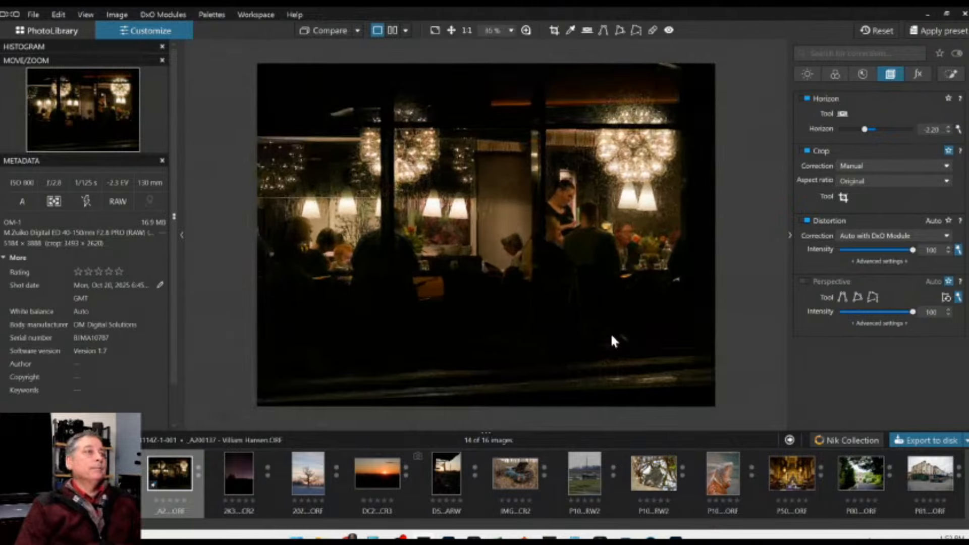
Create a second local adjustment mask with two control points on the wet street in front of the restaurant.
left_click(941, 74)
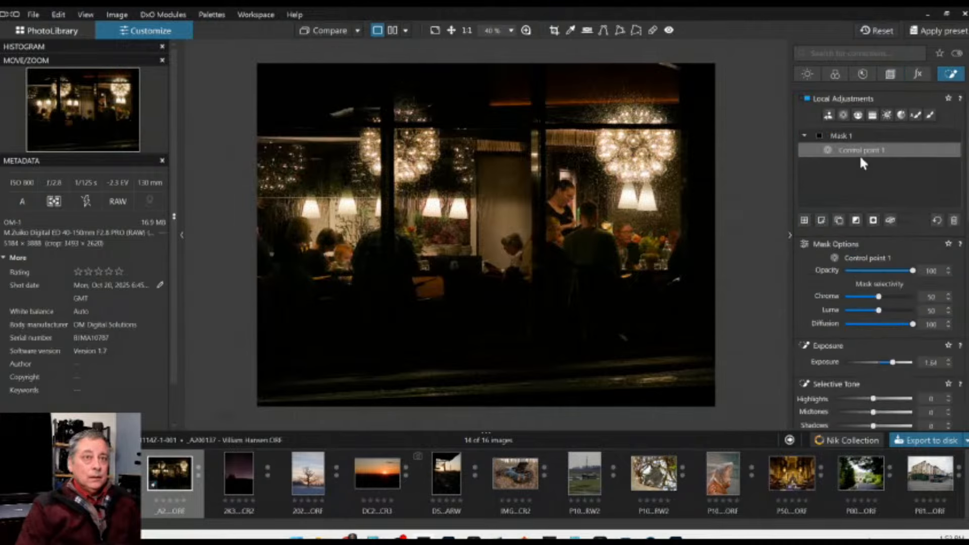
left_click(805, 220)
left_click(843, 115)
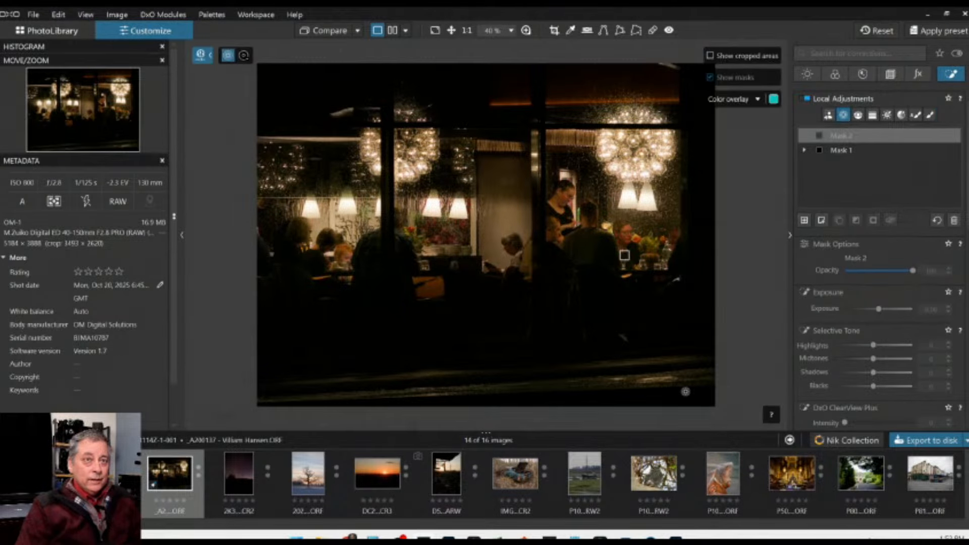
left_click(649, 378)
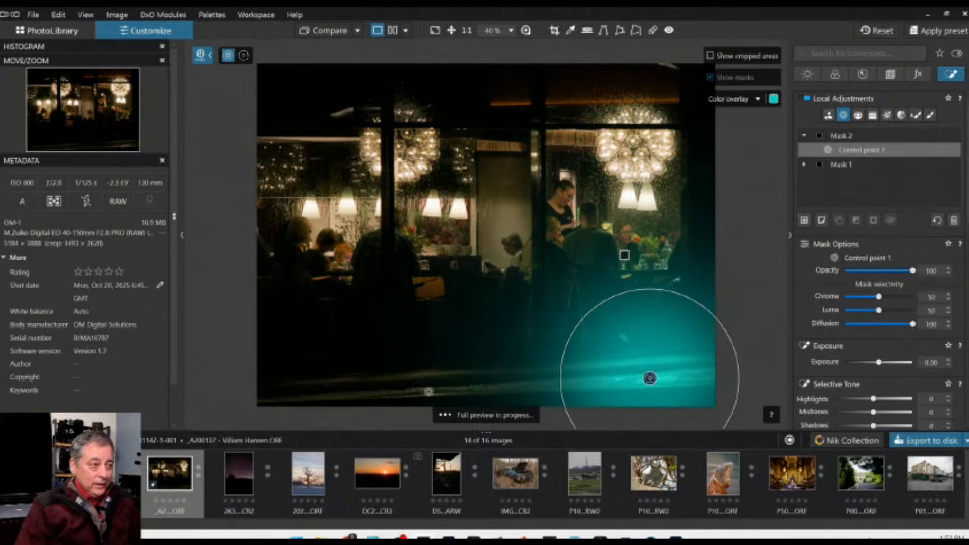
left_click(422, 390)
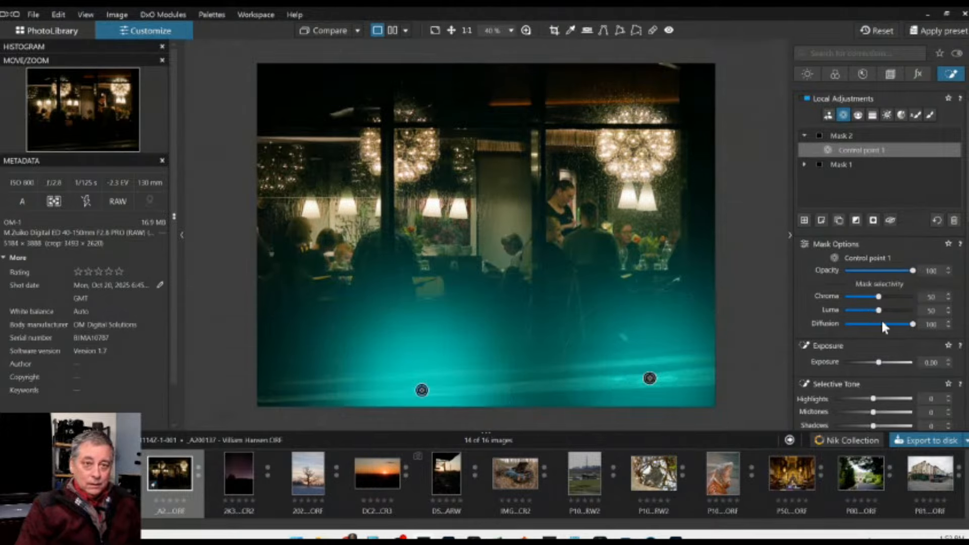
Set the street mask's exposure to 1.20 and its midtones to 88.
left_click_drag(879, 362, 880, 362)
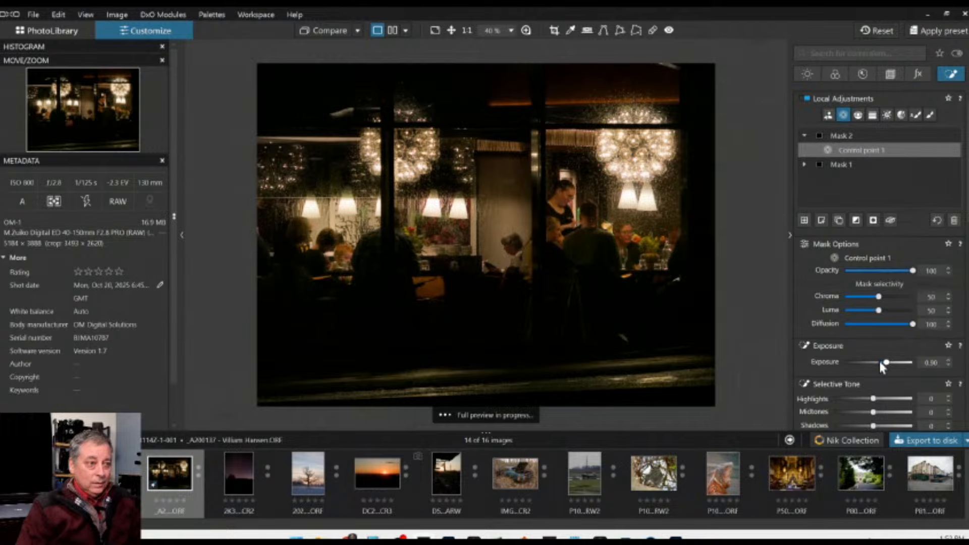
scroll(879, 362, "up", 1)
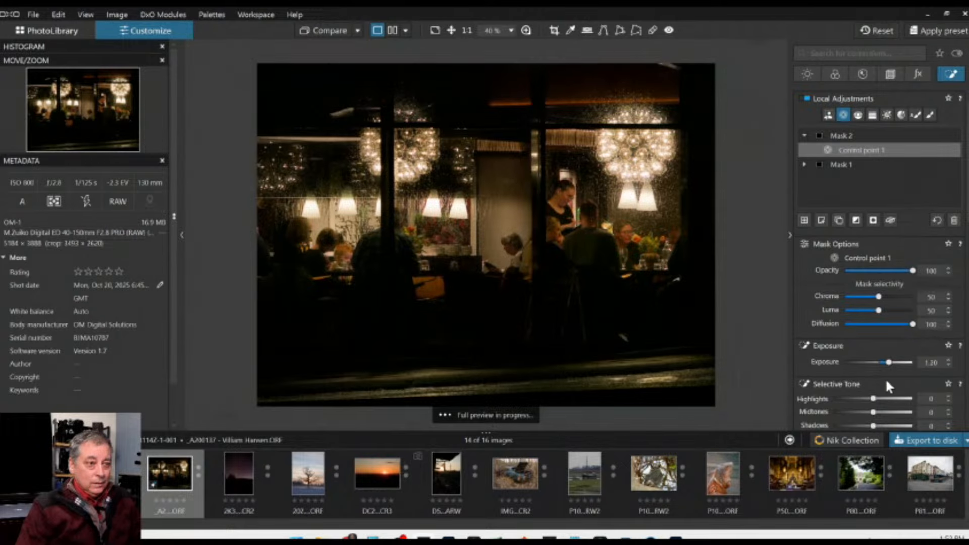
left_click(904, 412)
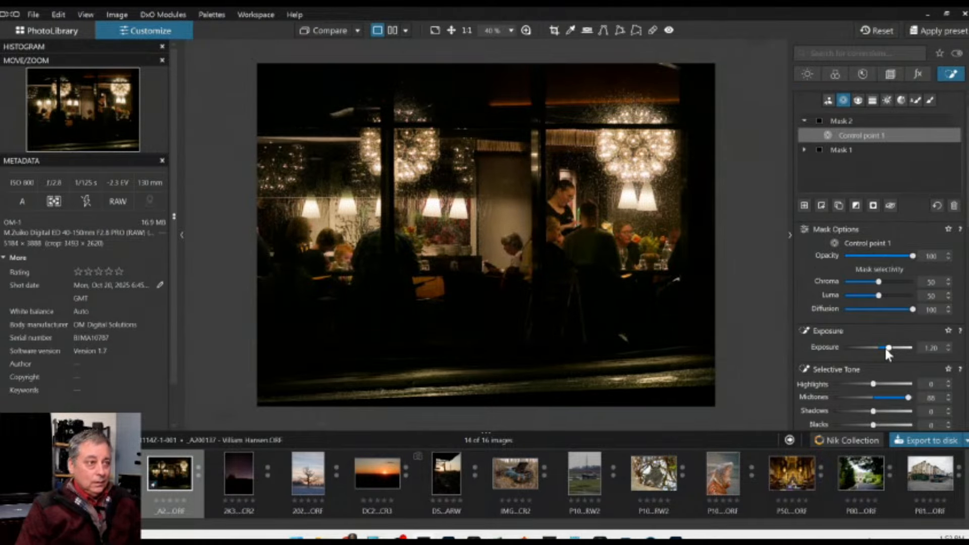
Extend the second mask with control points on the orange ceiling and at the photo's upper-left edge, and delete the upper-left one.
scroll(635, 300, "down", 1)
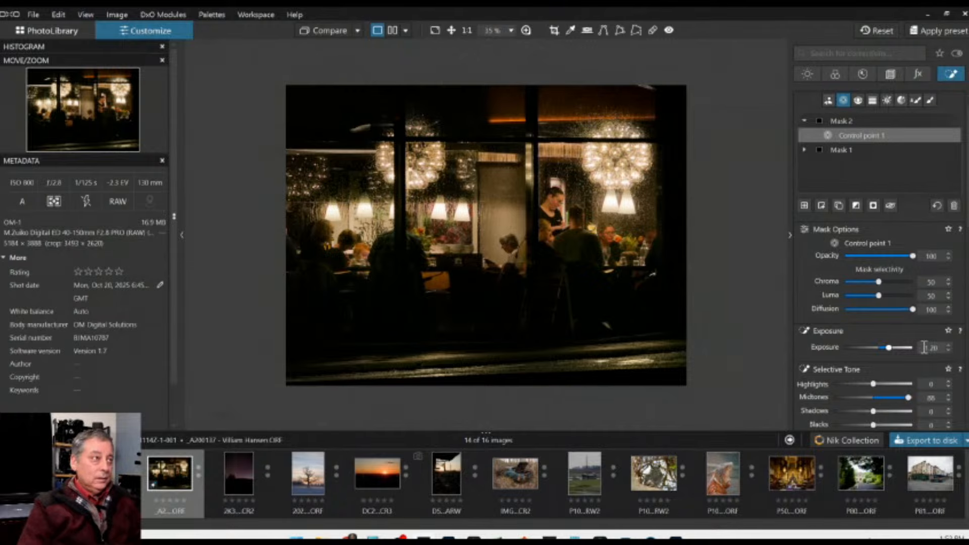
left_click(289, 112)
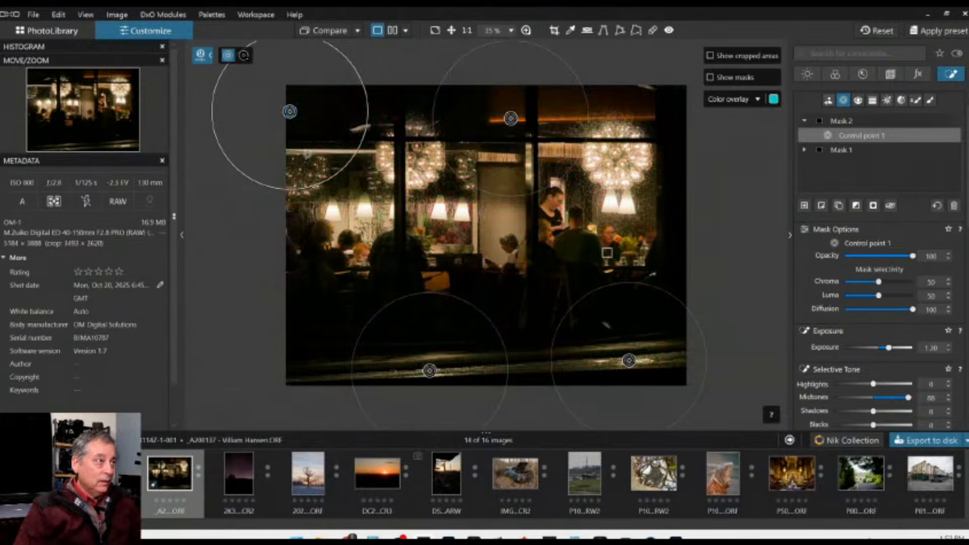
key("Delete")
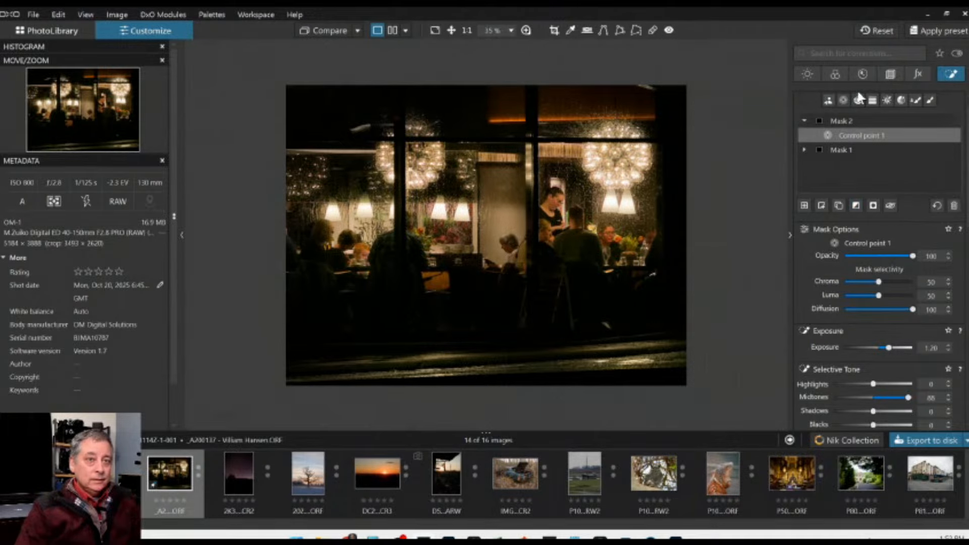
Tighten the crop to 3312 × 2484 px, trimming the dark right side and top and recentring it slightly on the windows.
left_click(889, 74)
left_click(843, 197)
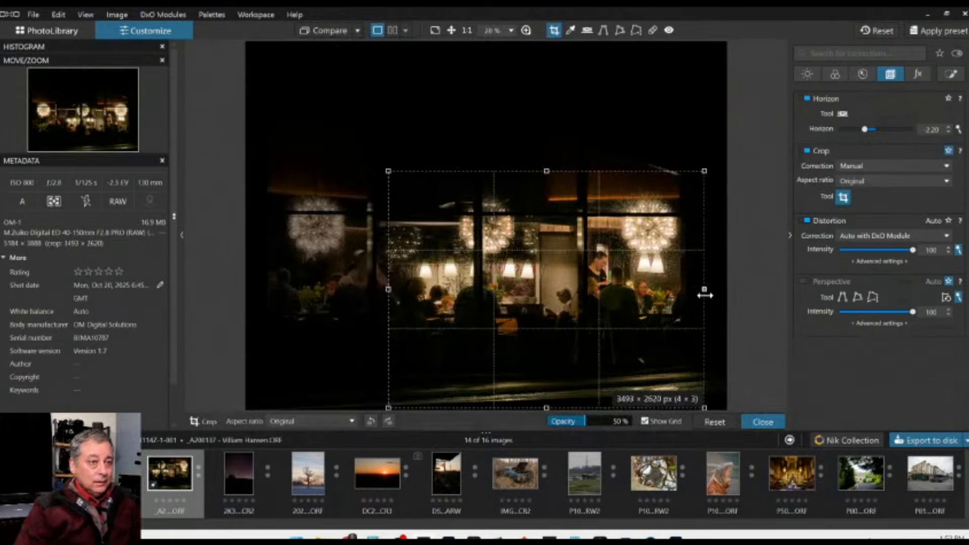
left_click_drag(704, 291, 688, 289)
left_click_drag(631, 269, 631, 275)
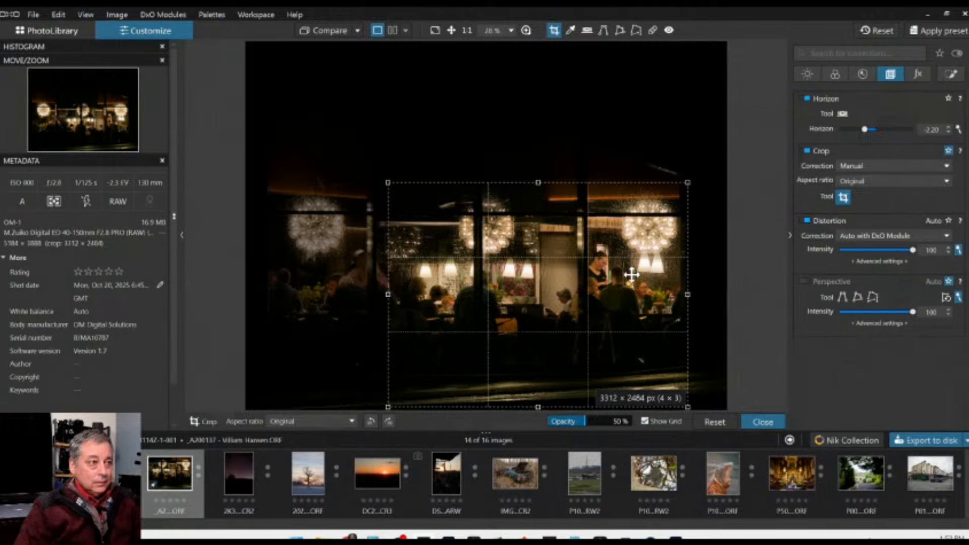
left_click_drag(623, 274, 627, 274)
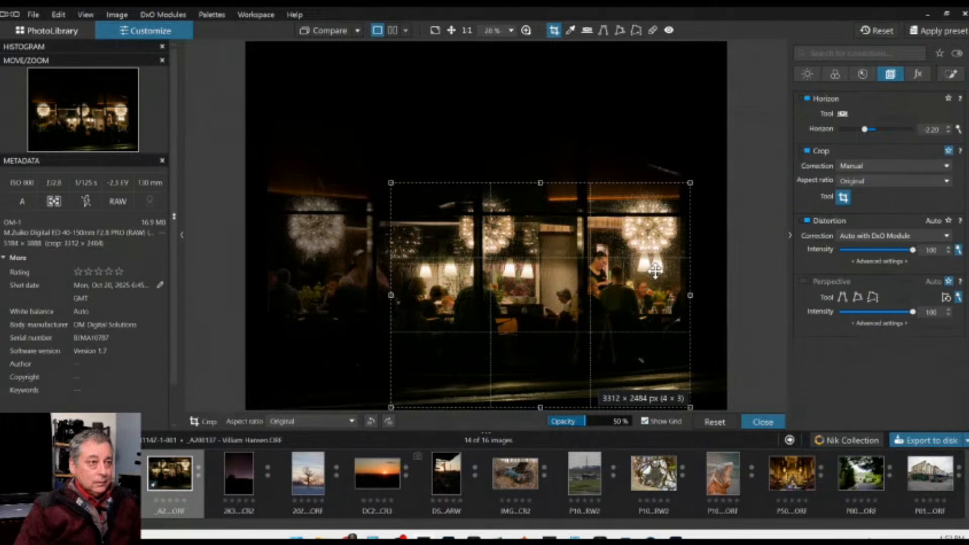
key("Return")
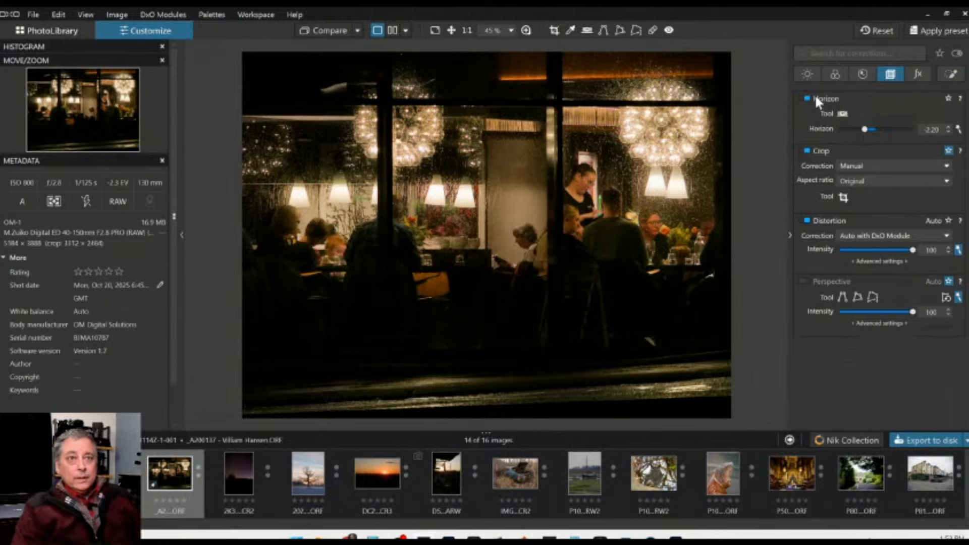
Create a third local adjustment mask with enlarged control points on the two chandeliers, using a luma selectivity of 45.
left_click(805, 76)
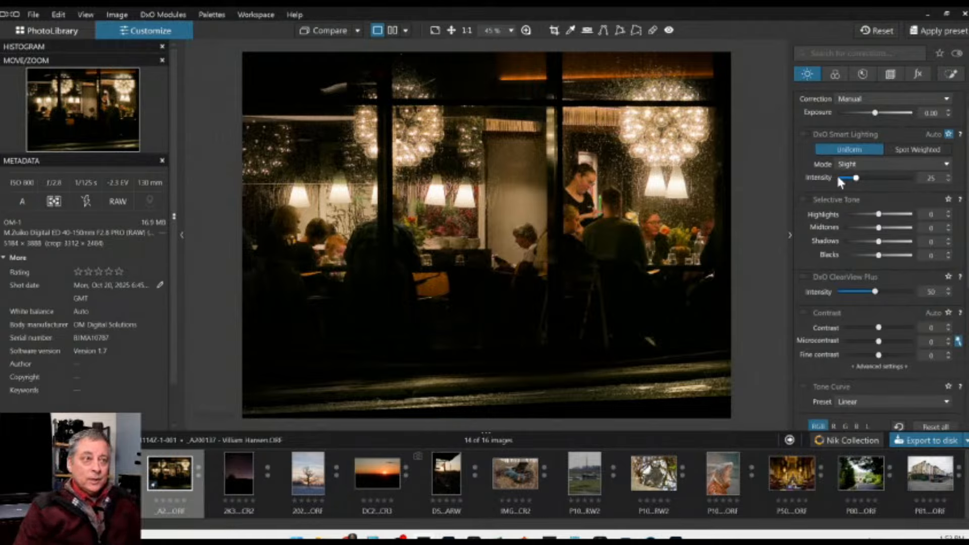
left_click(943, 75)
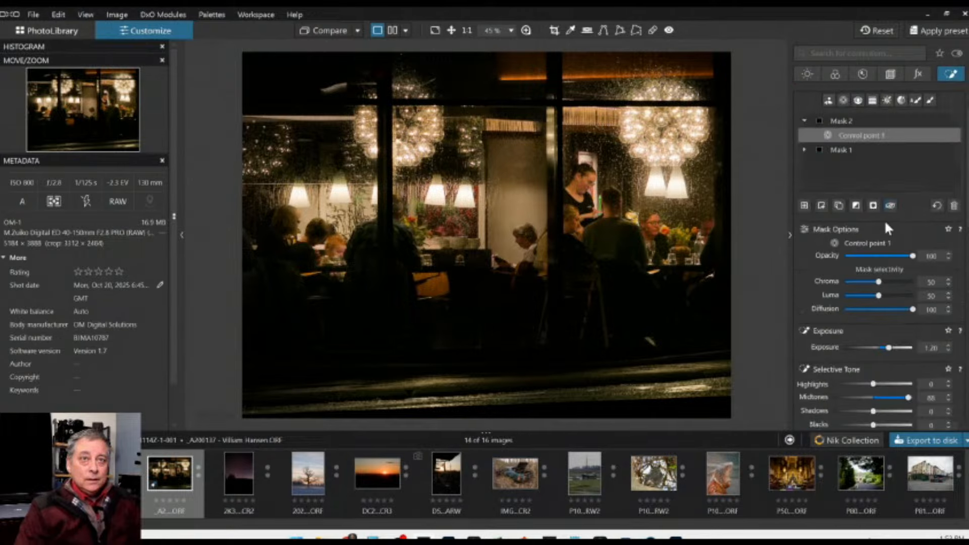
left_click(842, 116)
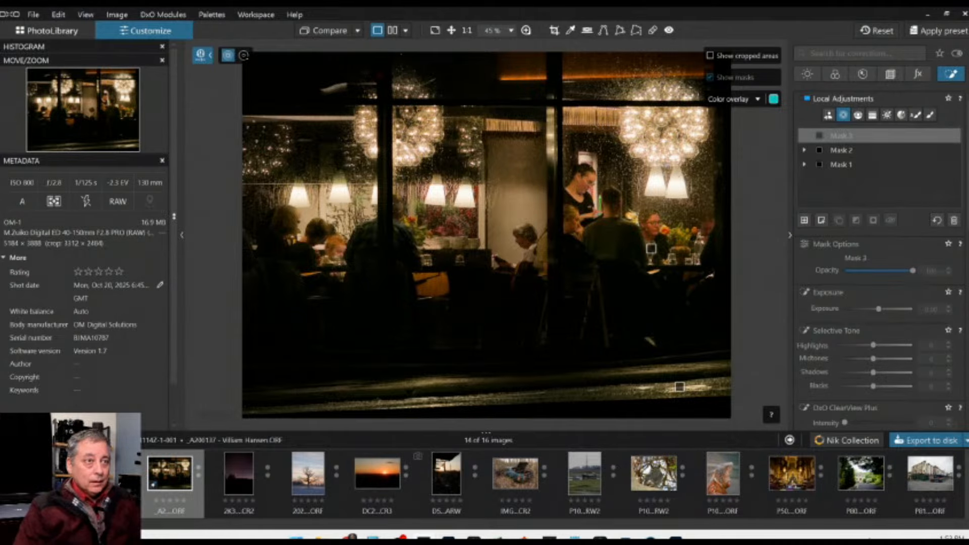
left_click(656, 159)
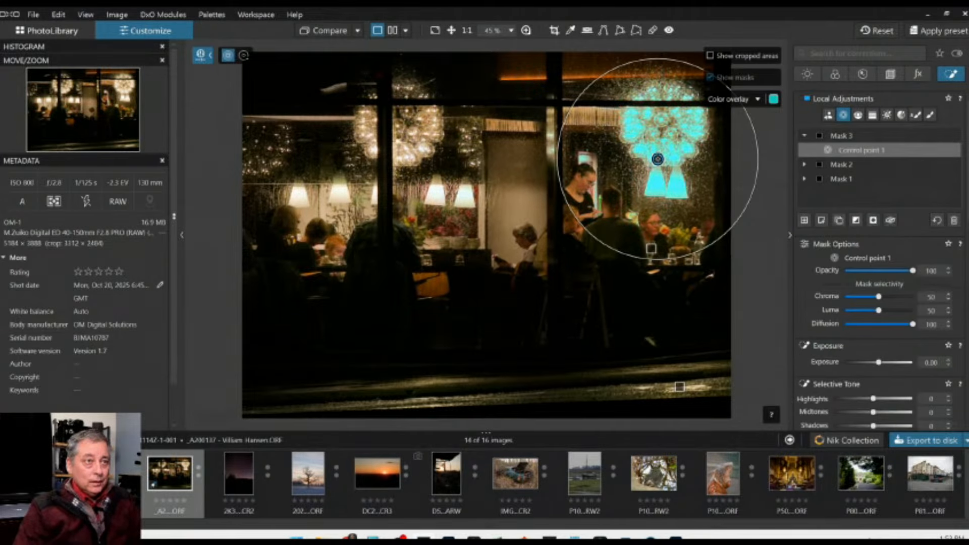
scroll(611, 202, "up", 3)
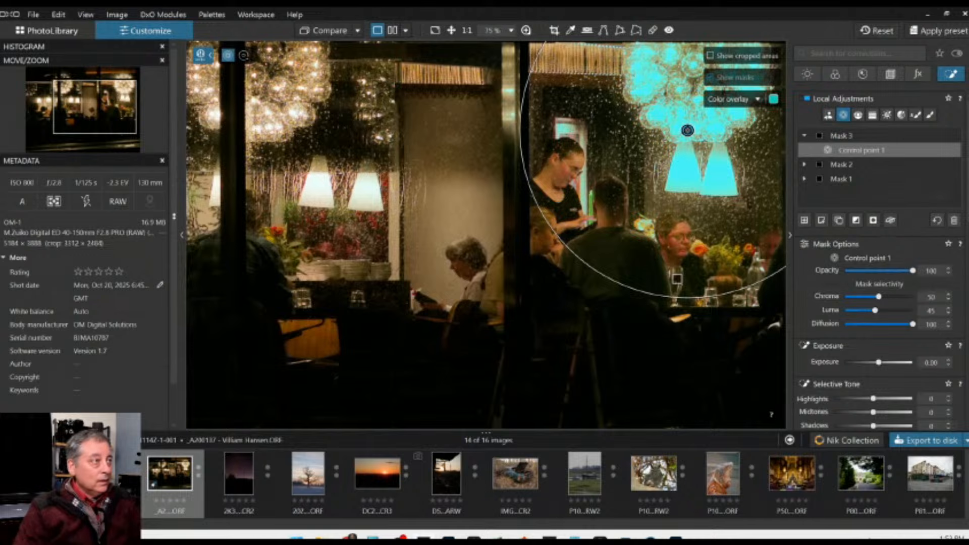
left_click(271, 127)
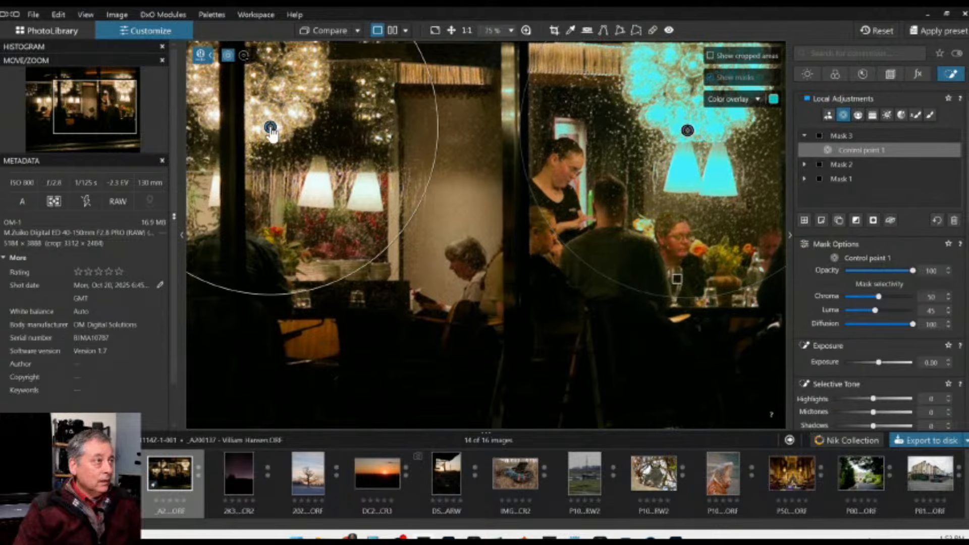
left_click_drag(434, 144, 479, 281)
scroll(580, 285, "down", 2)
scroll(580, 286, "down", 1)
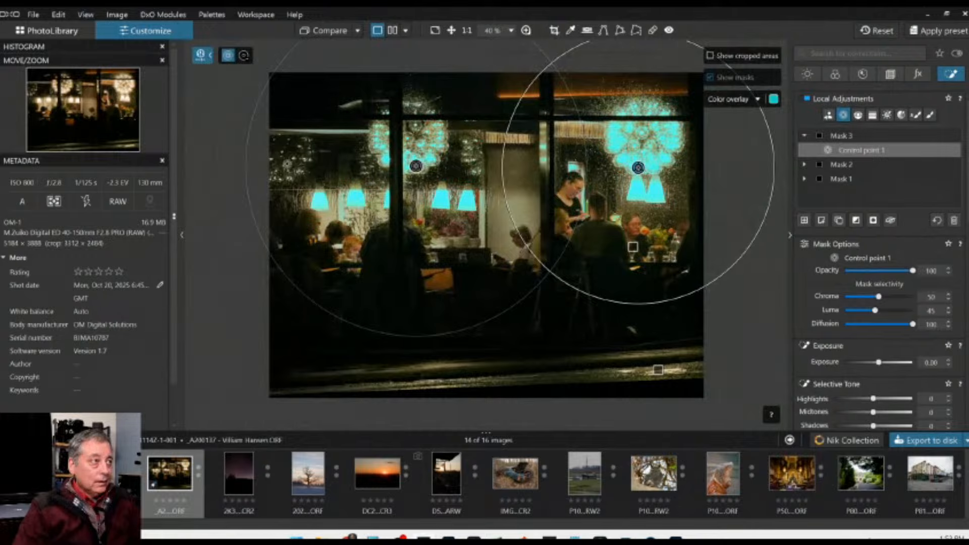
Try raising the chandelier mask's highlights to 41 and midtones to 20 with slightly lower shadows, and reset all three.
scroll(899, 386, "down", 2)
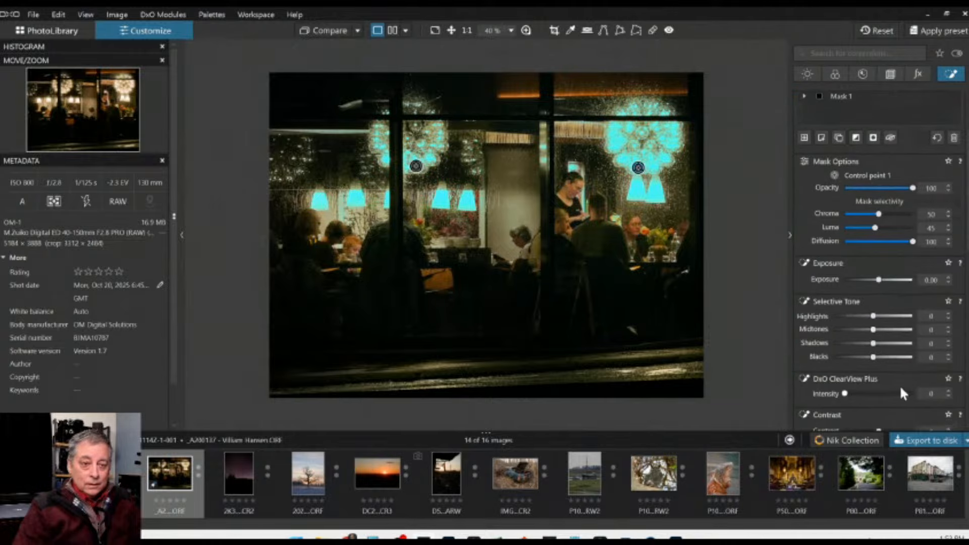
left_click(907, 316)
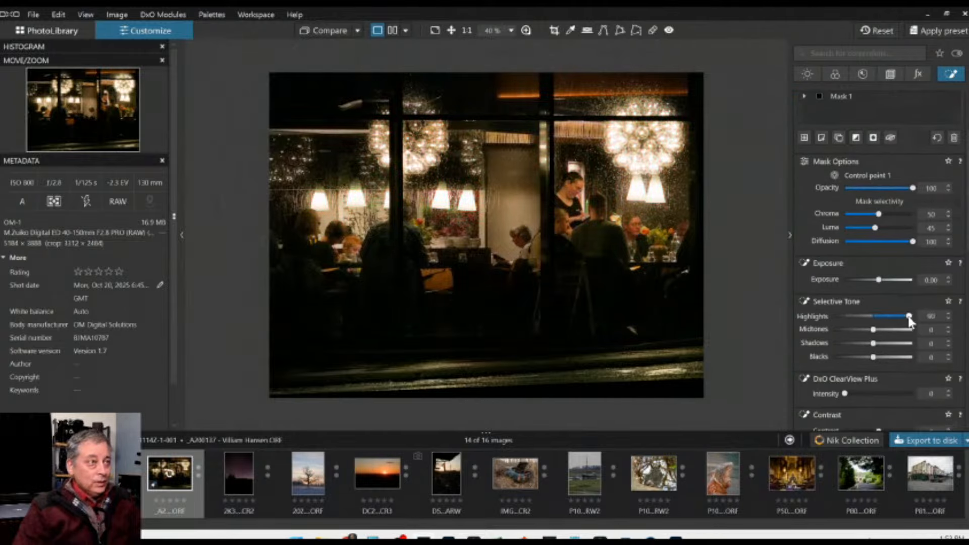
left_click_drag(909, 318, 889, 318)
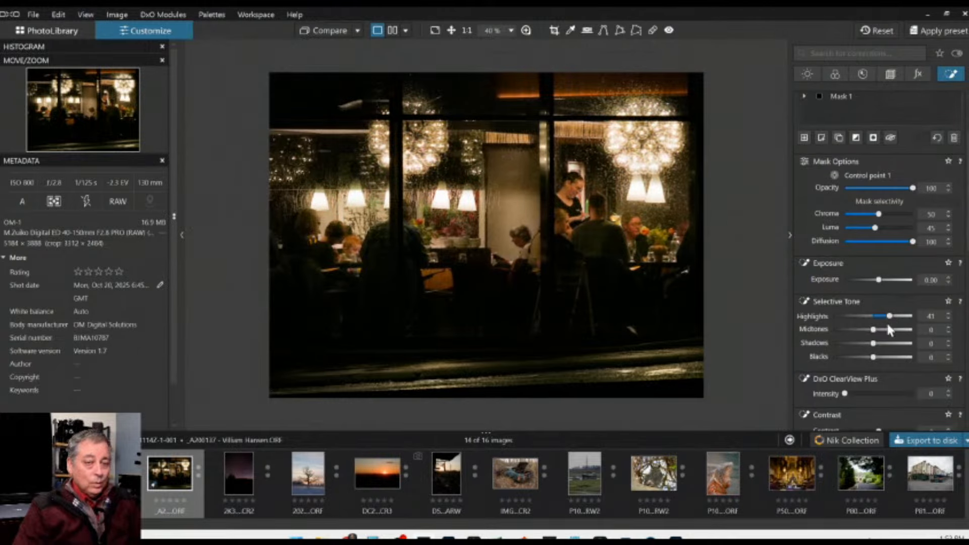
left_click(887, 330)
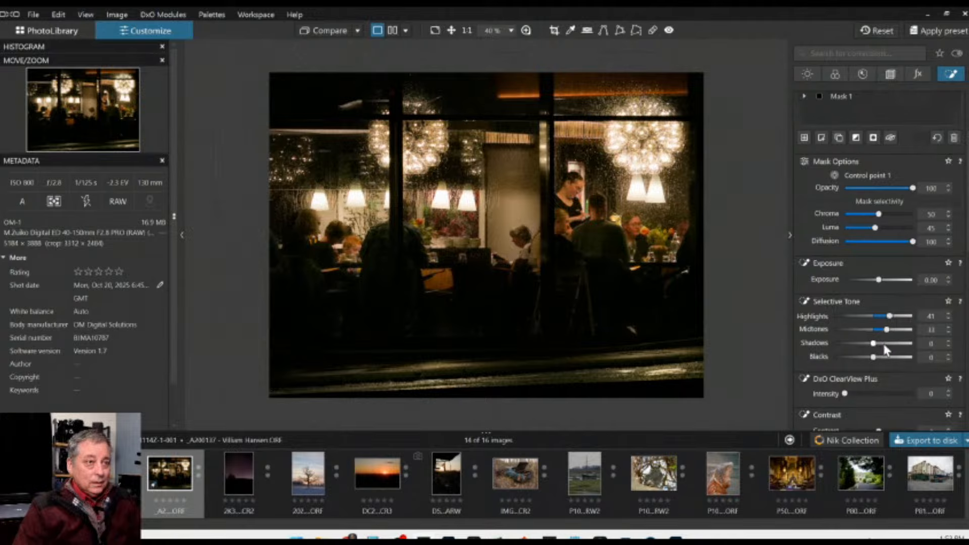
left_click(885, 343)
left_click_drag(885, 344, 869, 344)
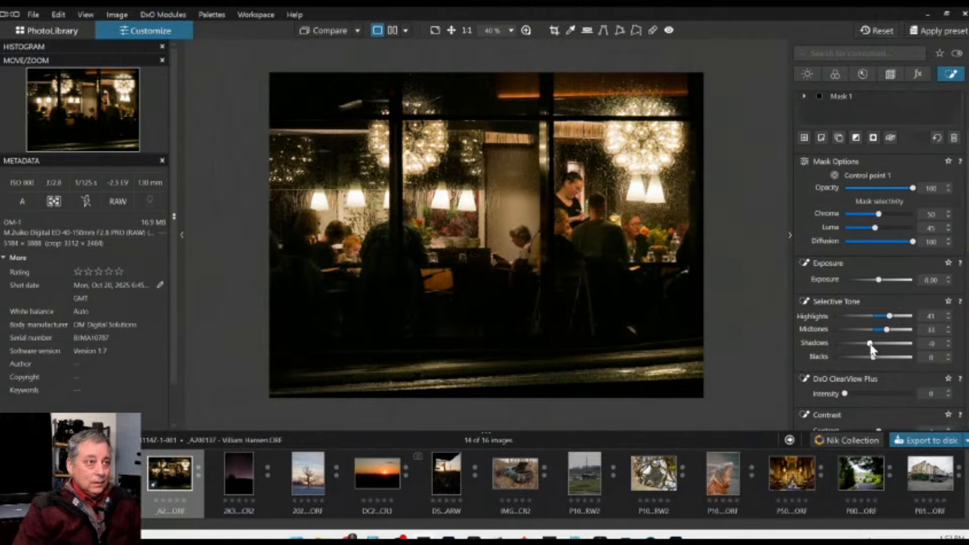
left_click(881, 329)
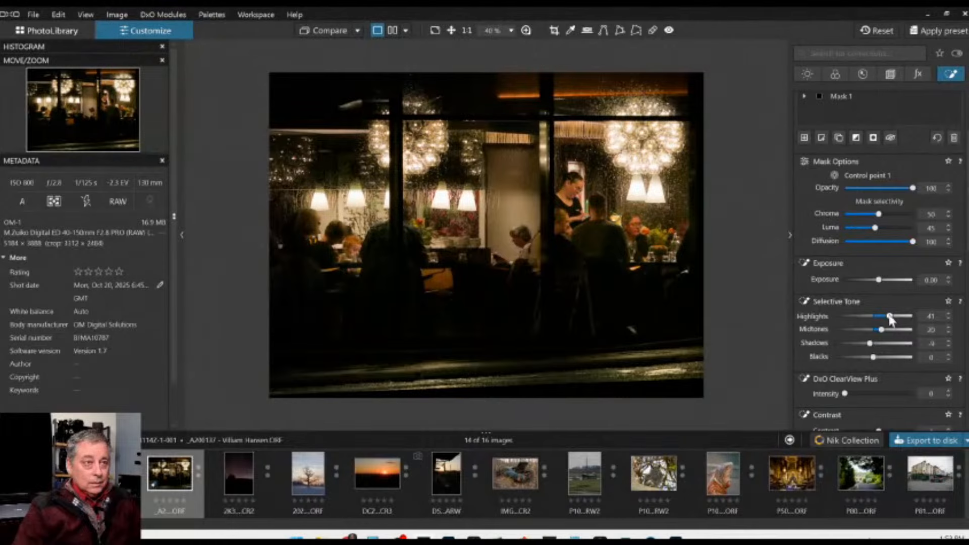
double_click(889, 317)
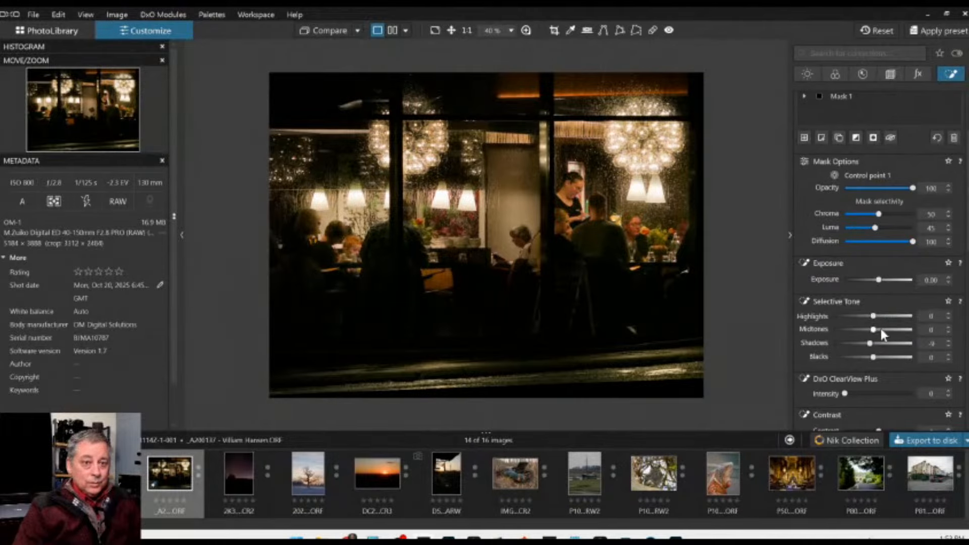
double_click(866, 342)
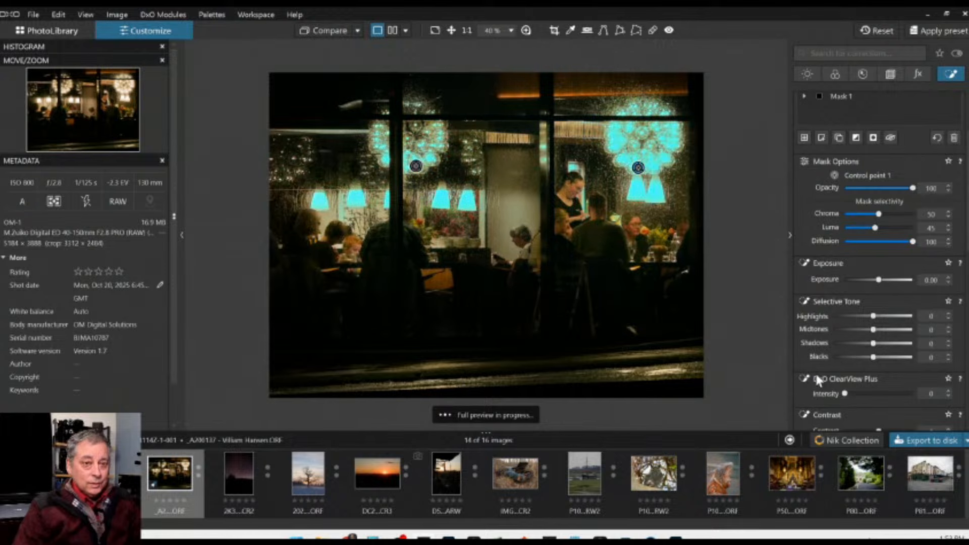
Set the chandelier mask's microcontrast to 100 and inspect the raindrops and lamps on the windows up close.
scroll(818, 376, "down", 3)
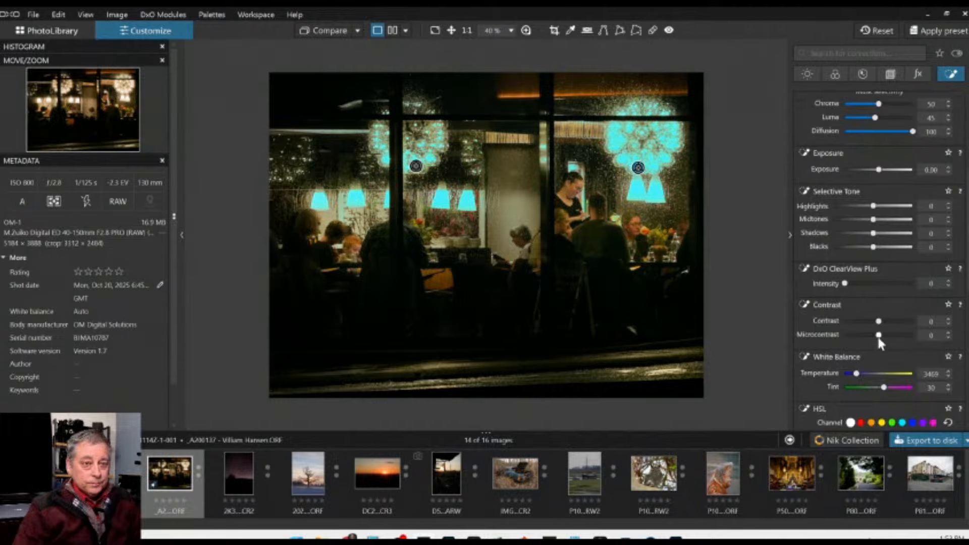
left_click_drag(879, 336, 913, 336)
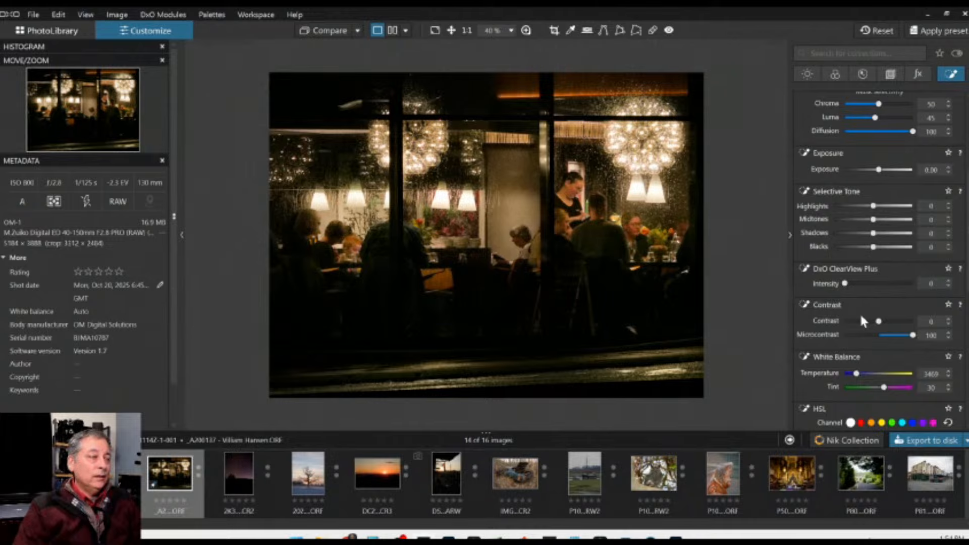
mouse_move(416, 167)
scroll(422, 175, "up", 3)
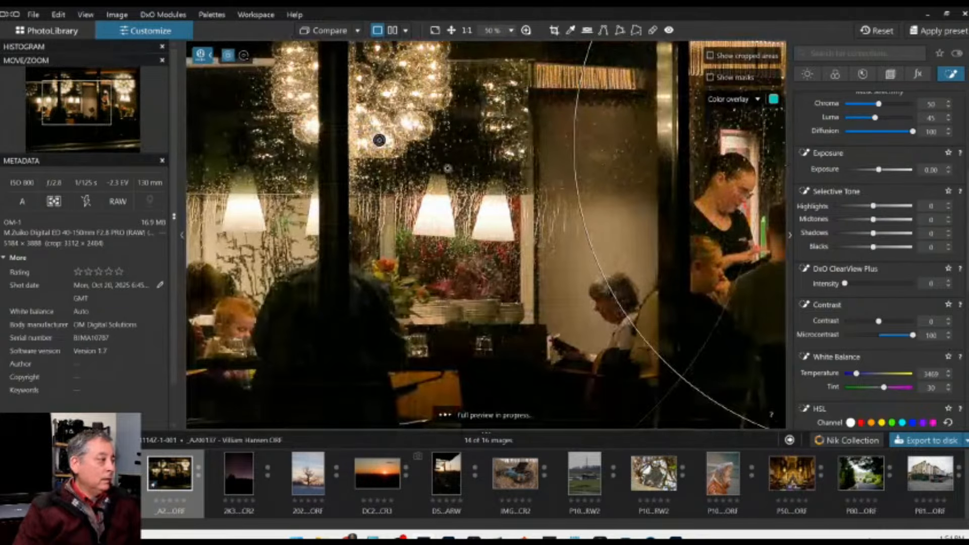
scroll(472, 173, "up", 2)
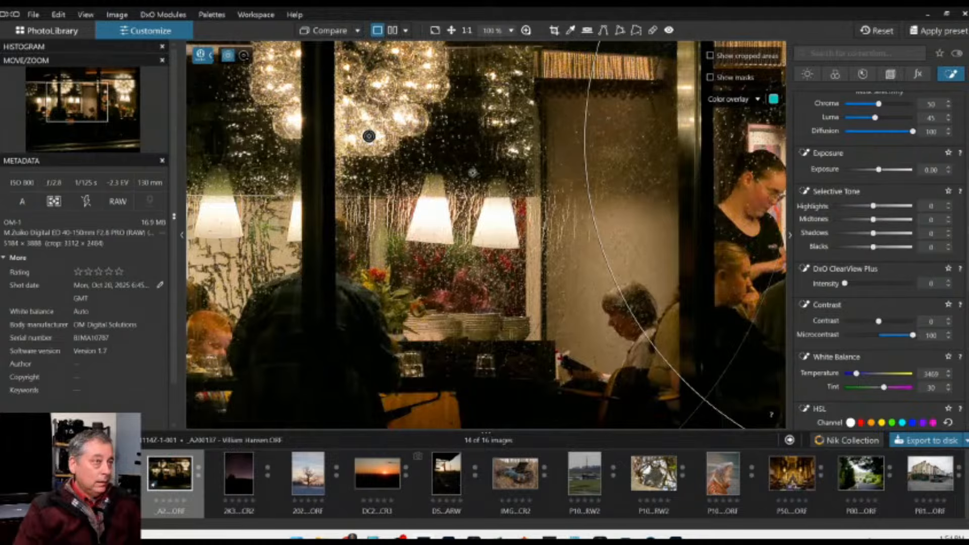
scroll(472, 172, "up", 1)
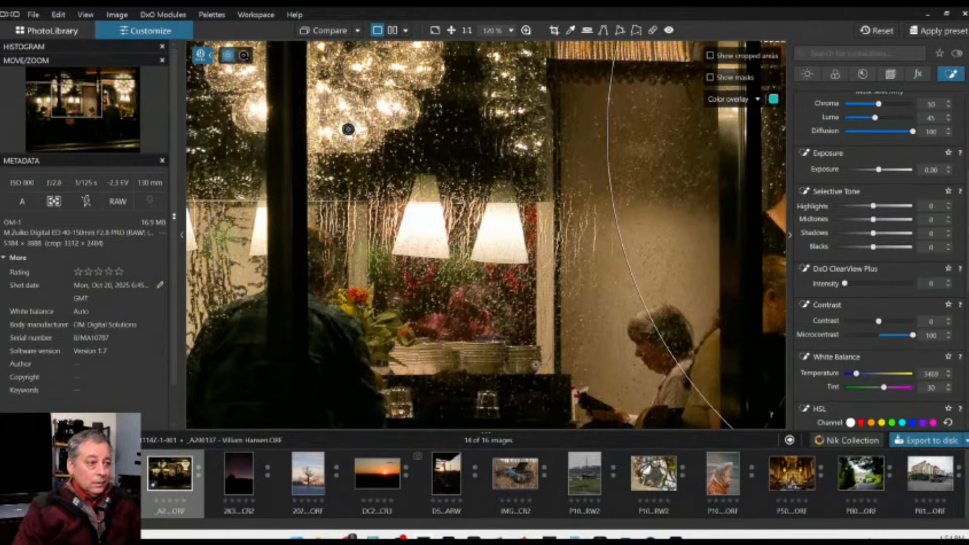
left_click_drag(77, 107, 93, 105)
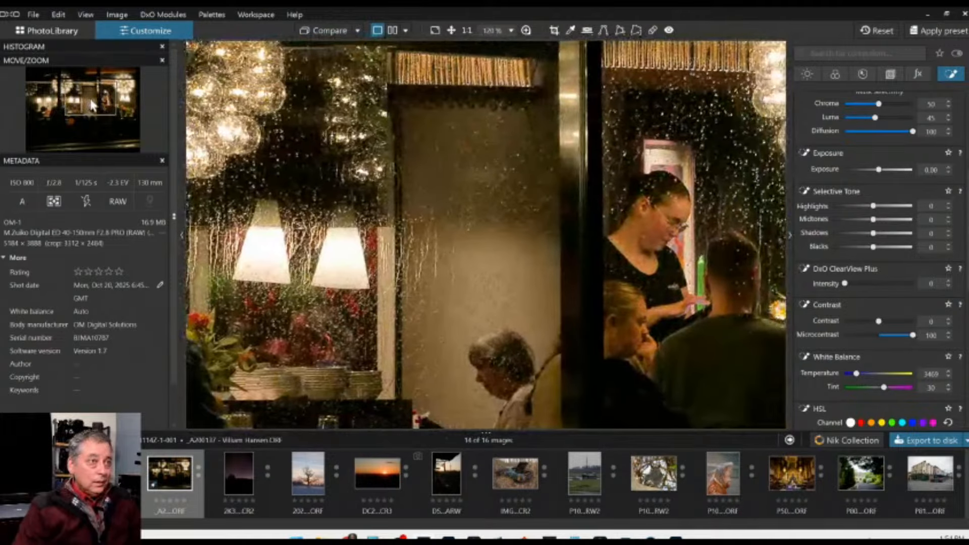
Add a control point to the third mask on the central window post, shrink its range and move it onto the beige wall.
left_click(575, 136)
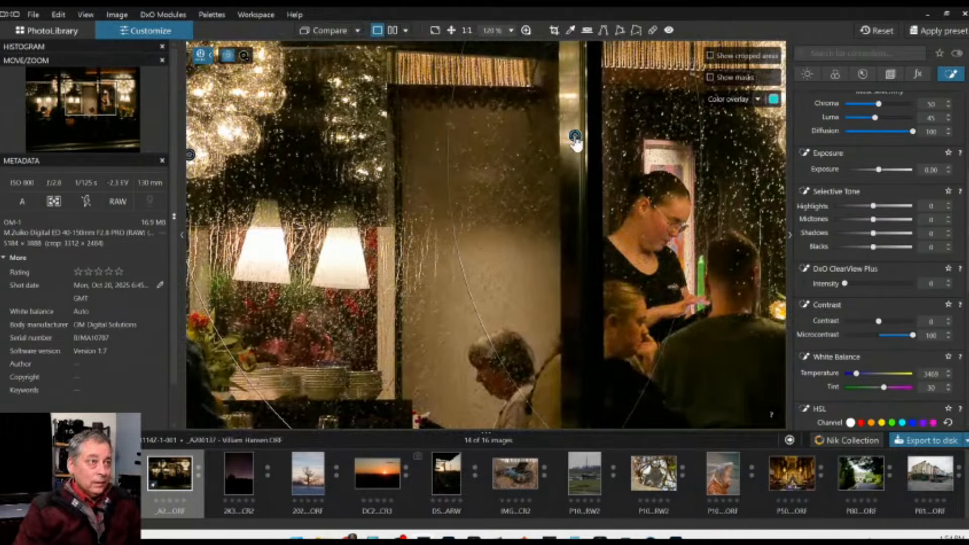
scroll(575, 140, "down", 3)
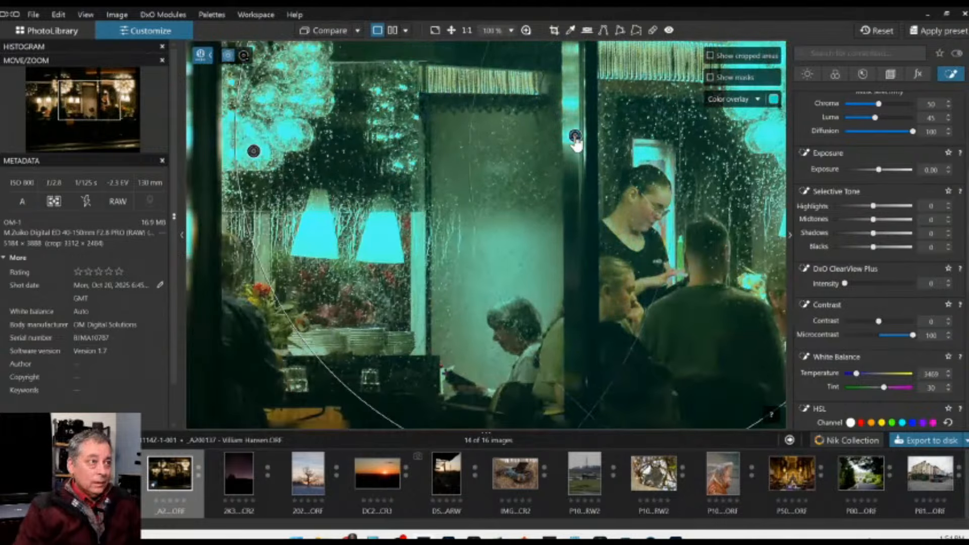
left_click_drag(329, 198, 497, 172)
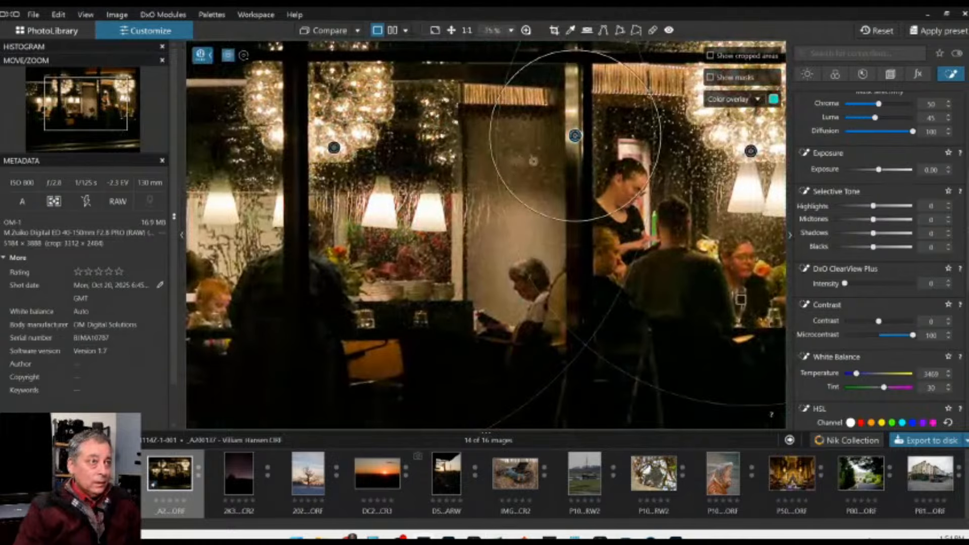
left_click_drag(575, 135, 539, 152)
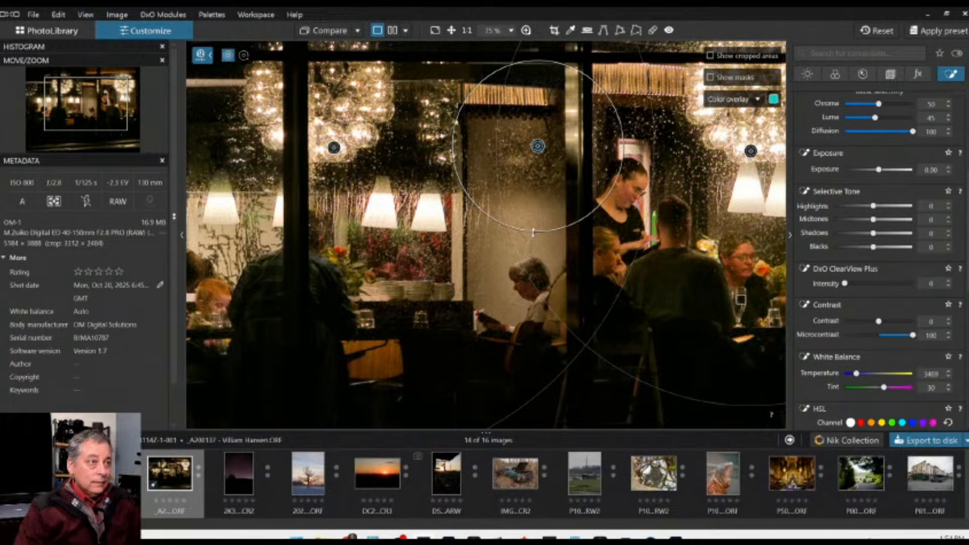
Extend the third mask with control points on the lower beige wall and on the two blinds beside the central post.
left_click(532, 223)
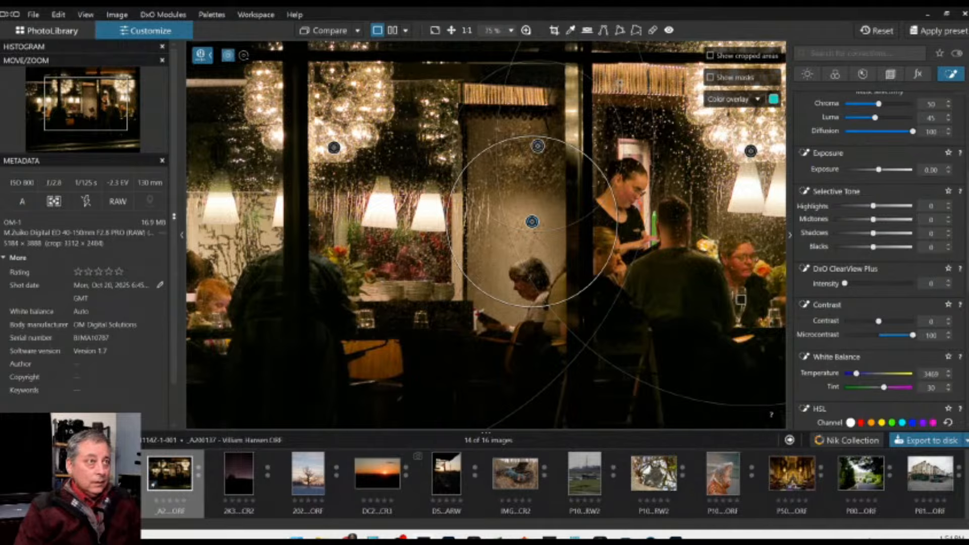
left_click(619, 82)
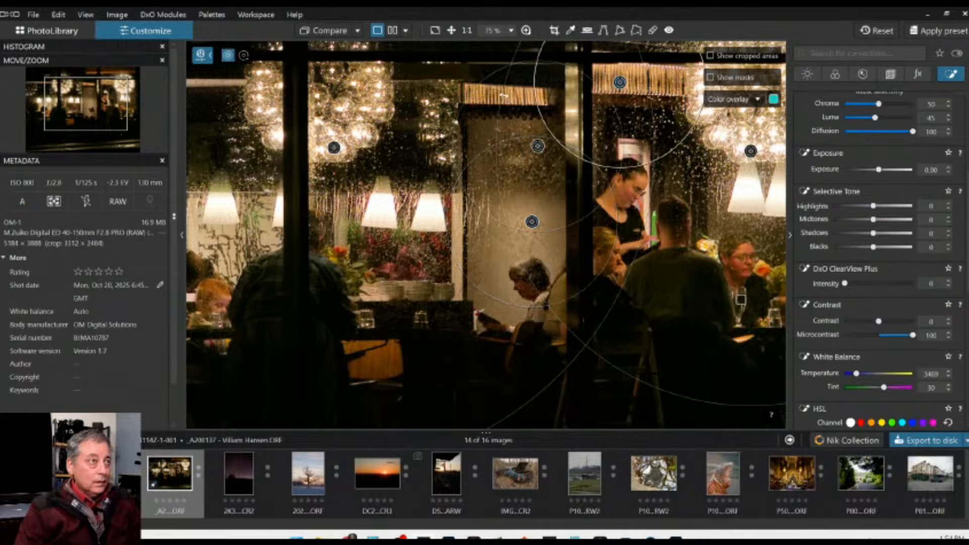
left_click(486, 97)
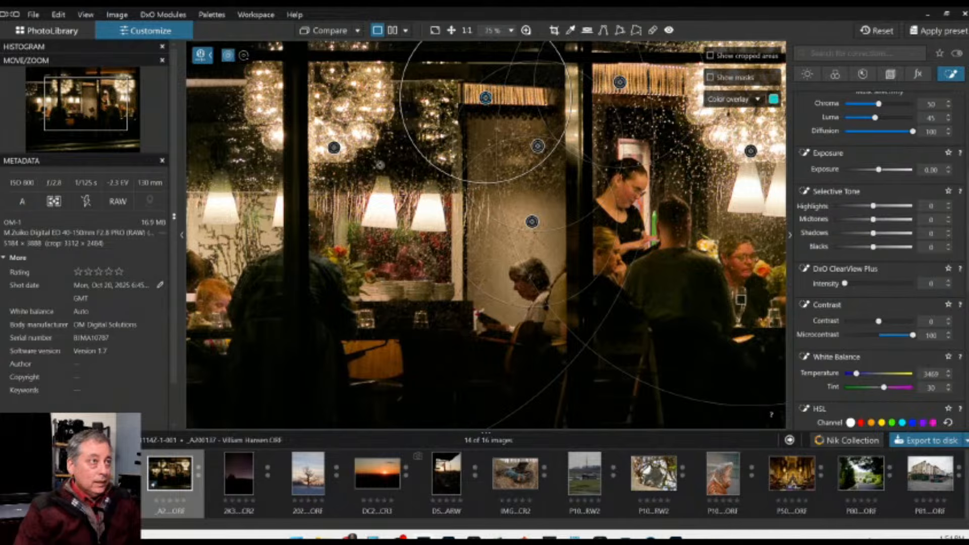
Extend the third mask with control points on the left-hand lights, the wall below them, the flowers under the pendant lamps and above the left chandelier.
scroll(390, 179, "down", 2)
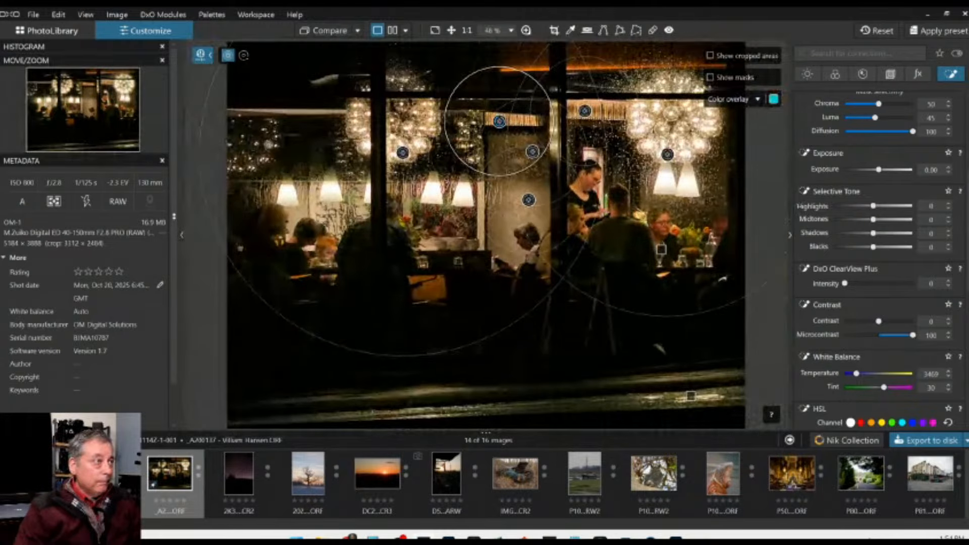
left_click(268, 145)
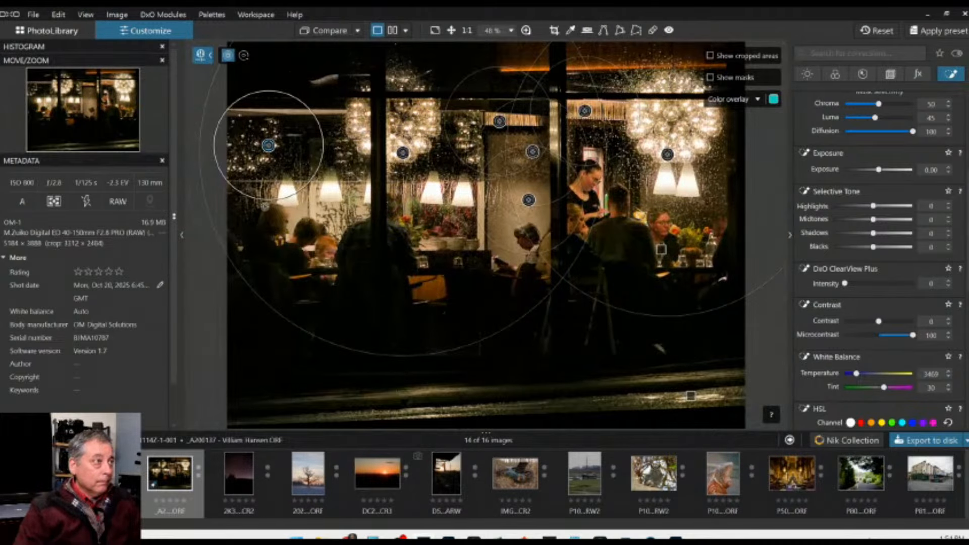
left_click(242, 207)
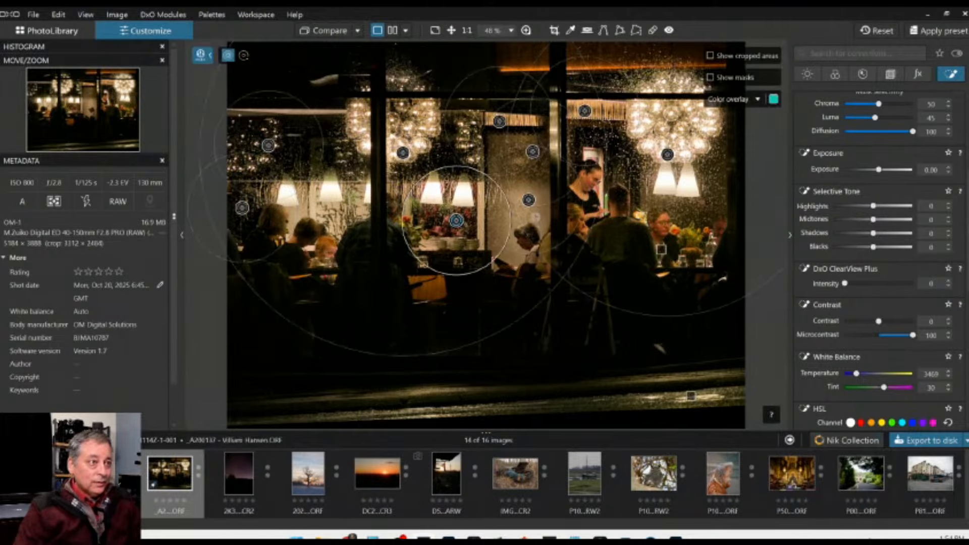
left_click(399, 73)
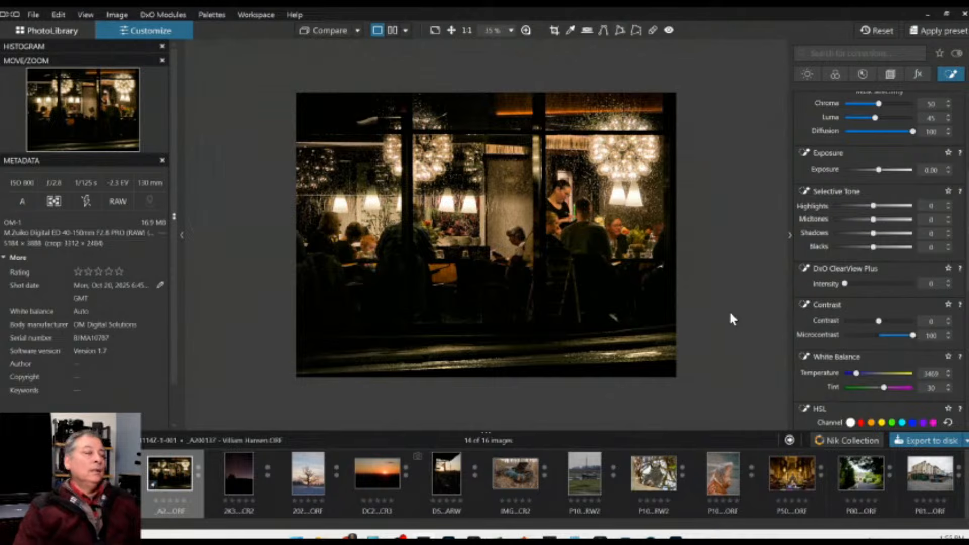
Set the raw white balance temperature to 3869 and switch the photo to the Neutral Black and White rendering.
left_click(826, 74)
scroll(823, 139, "up", 7)
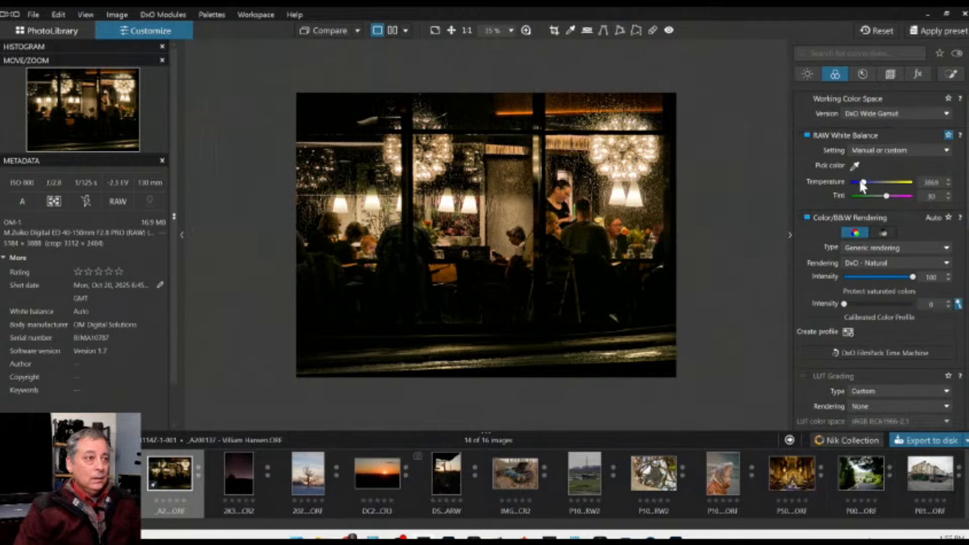
left_click_drag(862, 182, 863, 182)
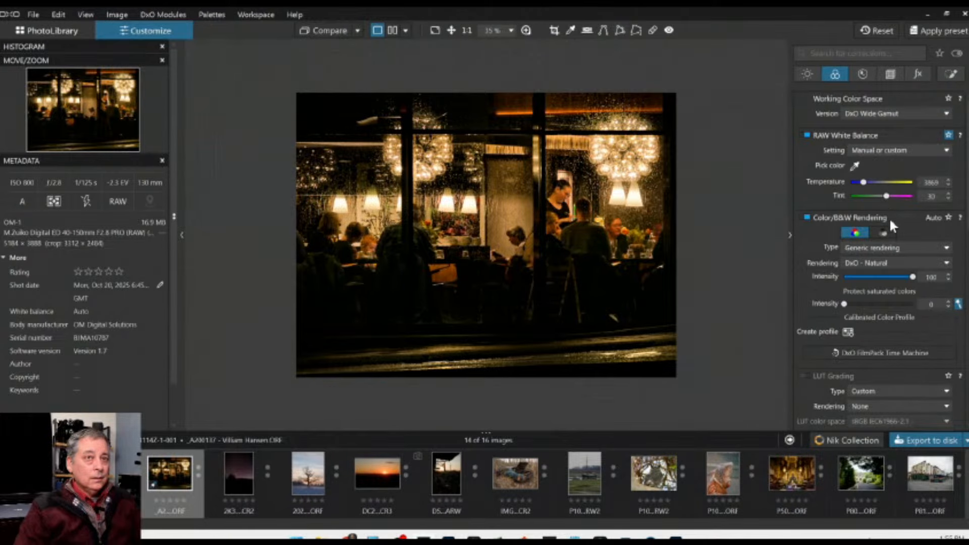
left_click(883, 233)
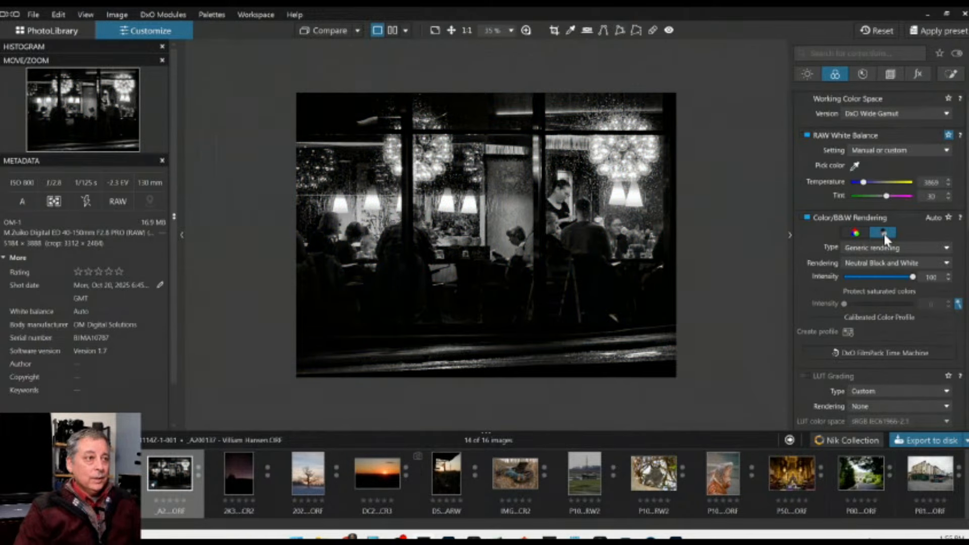
Compare the colour and black-and-white renderings and return the photo to the Neutral color rendering.
left_click(856, 233)
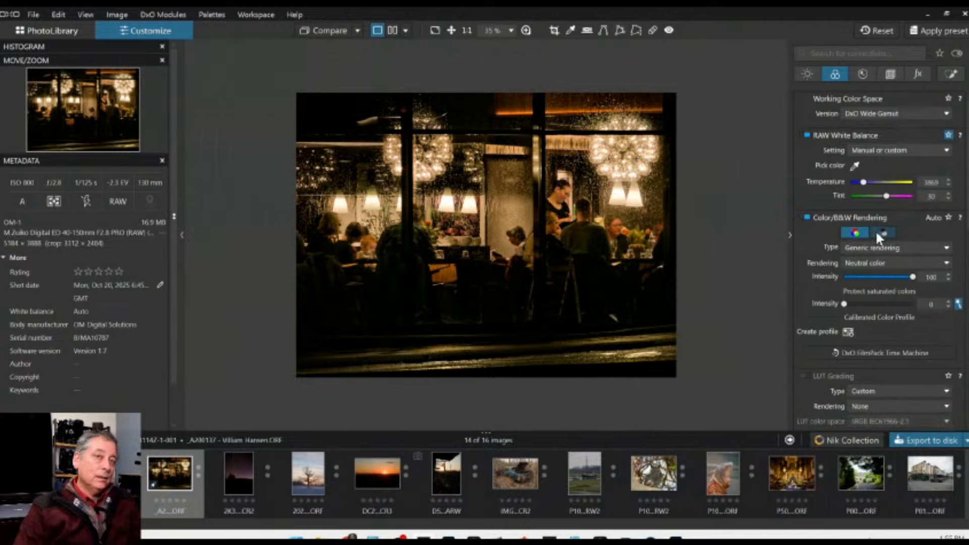
left_click(878, 233)
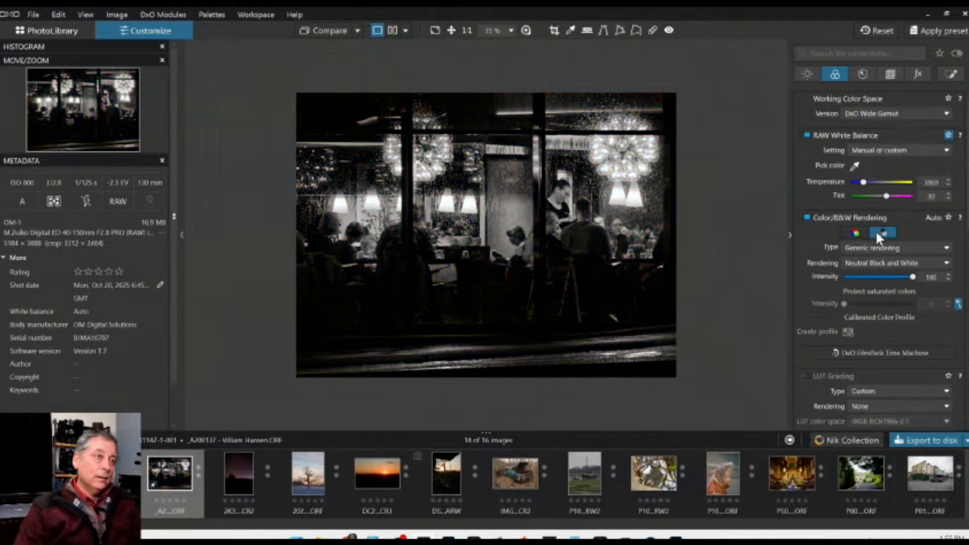
left_click(855, 233)
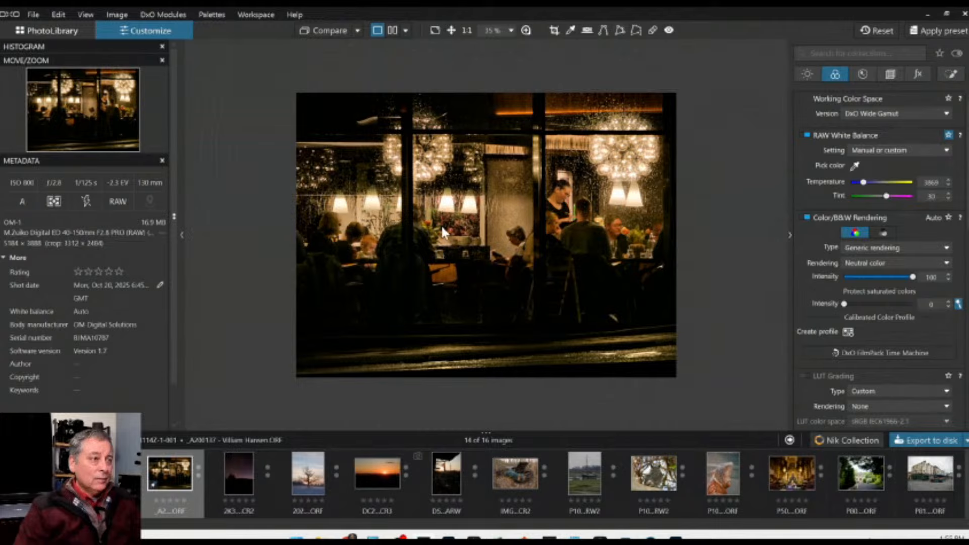
Set the HSL red channel to saturation 100 and luminance 14.
scroll(851, 255, "down", 6)
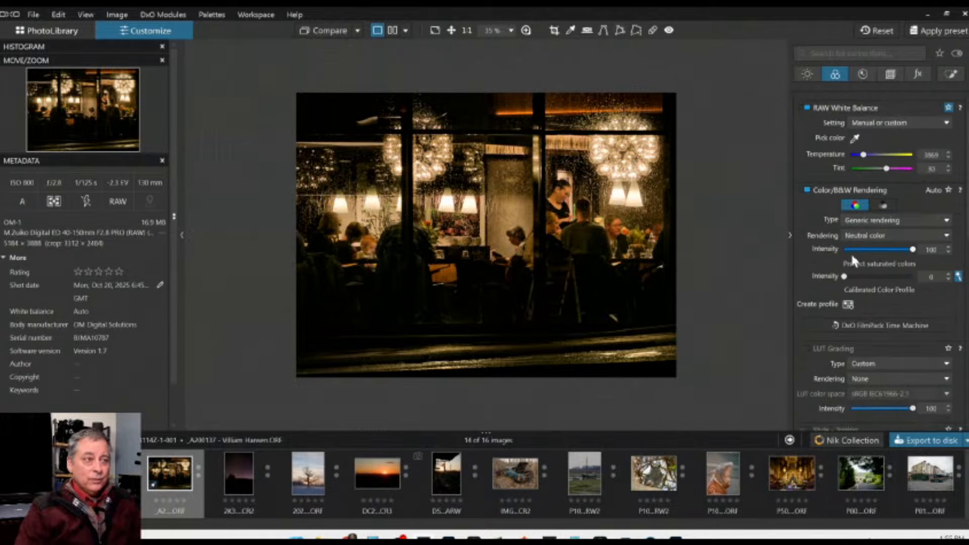
scroll(851, 255, "down", 5)
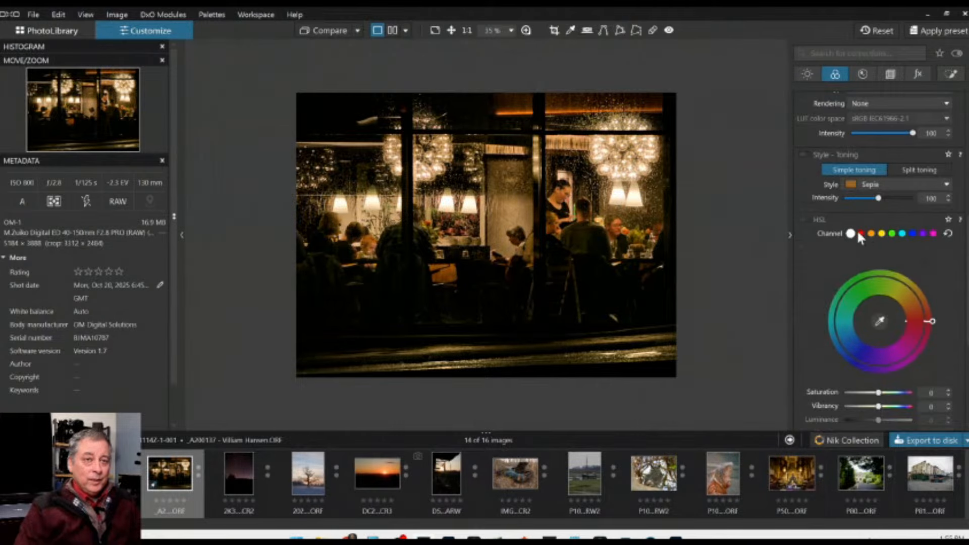
left_click(860, 233)
scroll(810, 292, "down", 3)
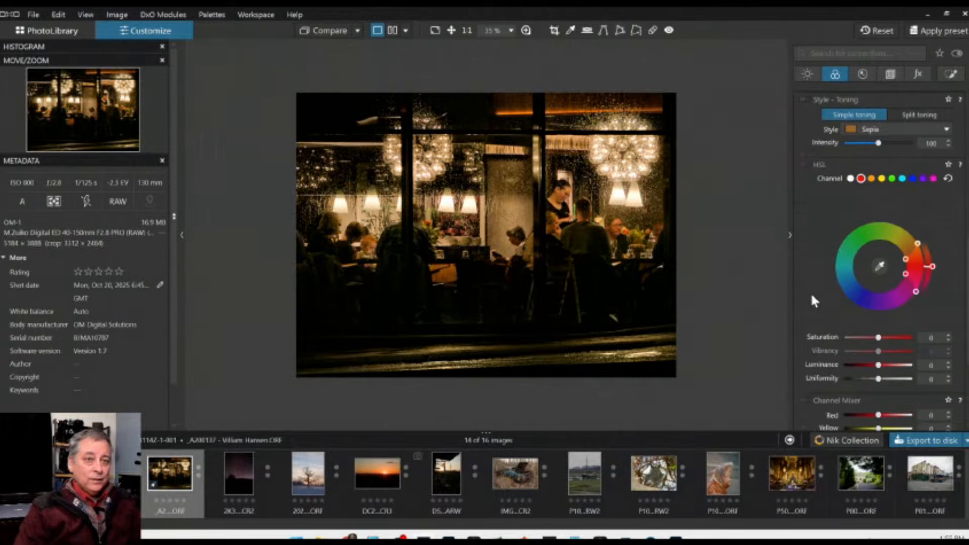
left_click_drag(878, 311, 899, 311)
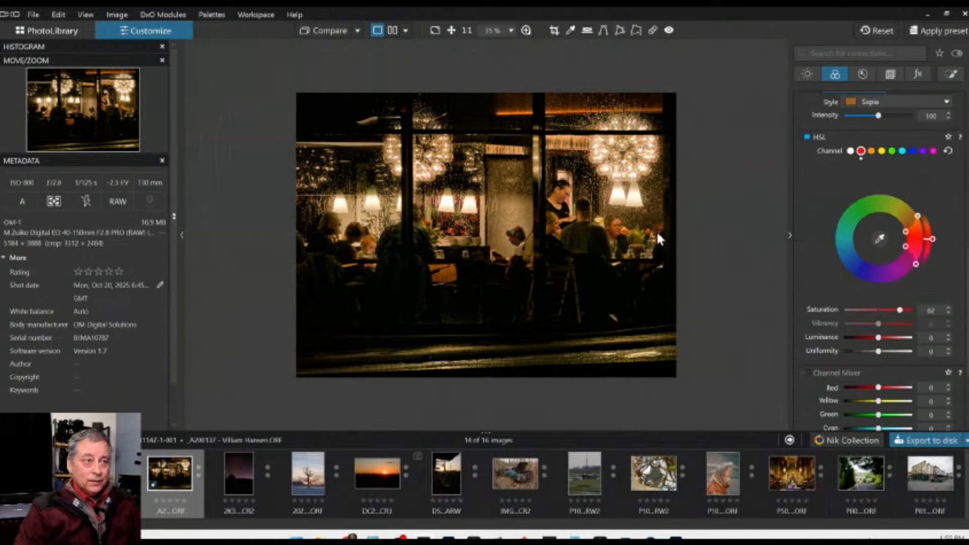
left_click_drag(899, 310, 916, 307)
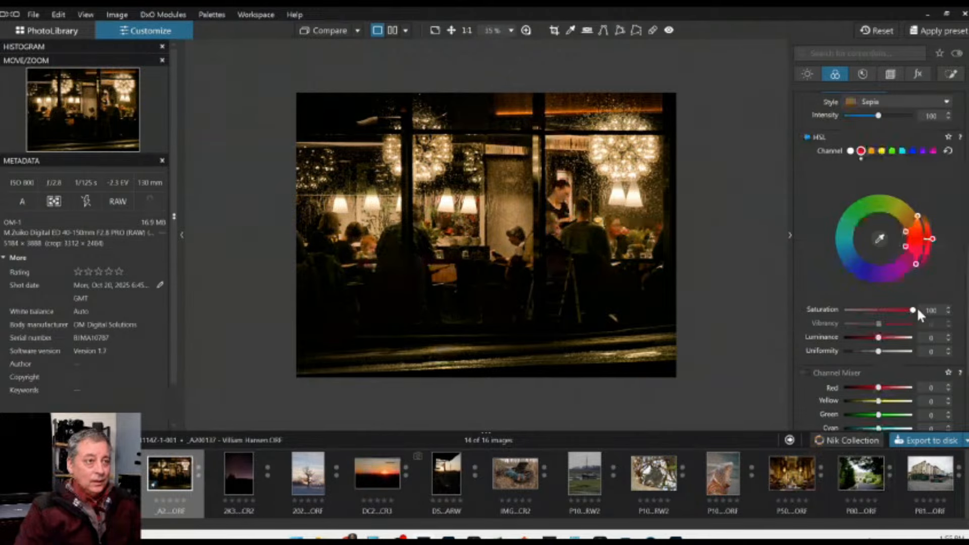
left_click_drag(879, 337, 884, 342)
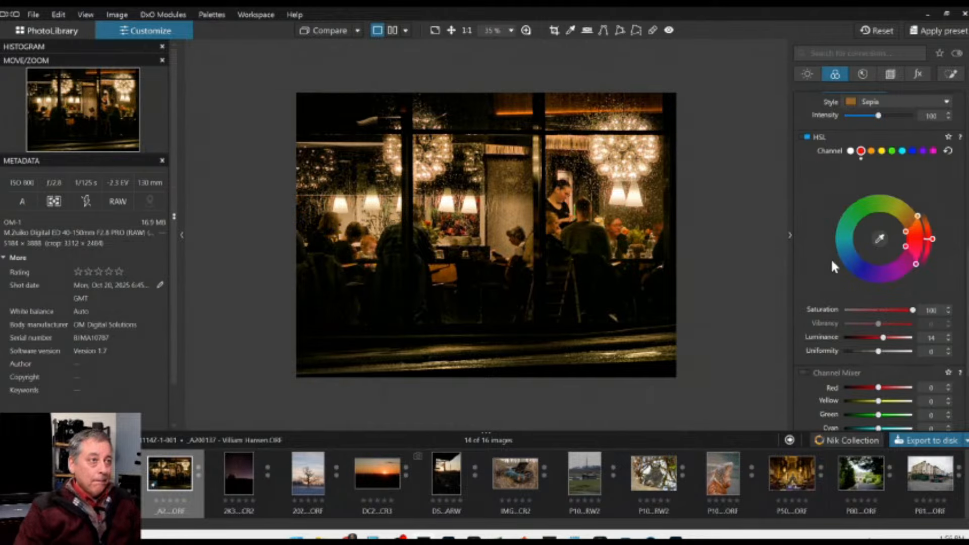
Set the raw white balance tint to 35.
scroll(830, 259, "up", 10)
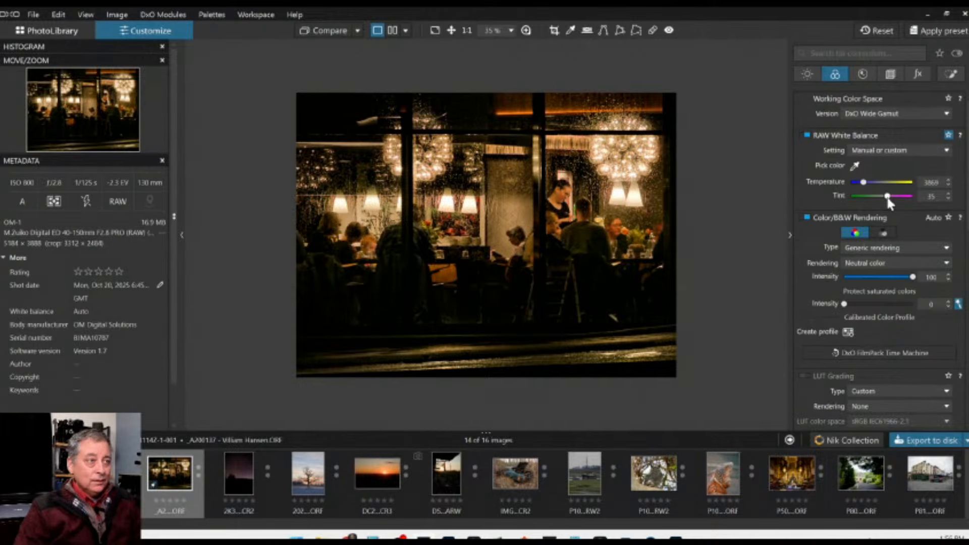
left_click_drag(888, 198, 888, 200)
left_click_drag(888, 196, 886, 197)
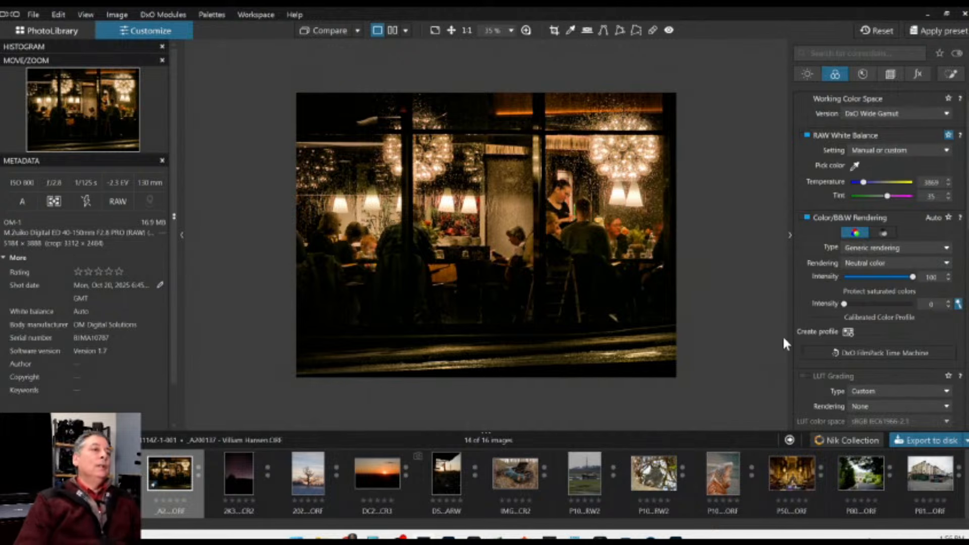
Select the control points of Mask 1 in the local adjustments and delete the stray one lying outside the photo.
left_click(943, 76)
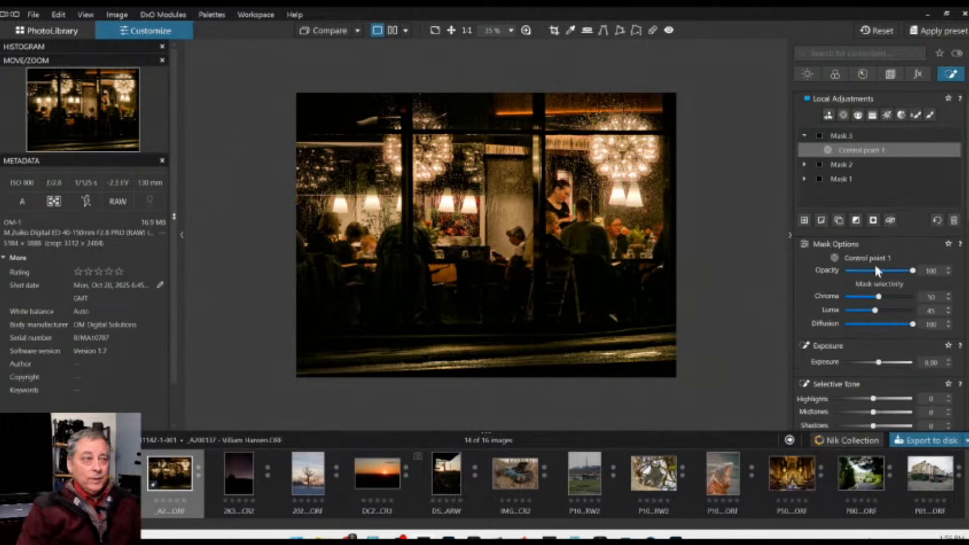
left_click(849, 158)
left_click(849, 160)
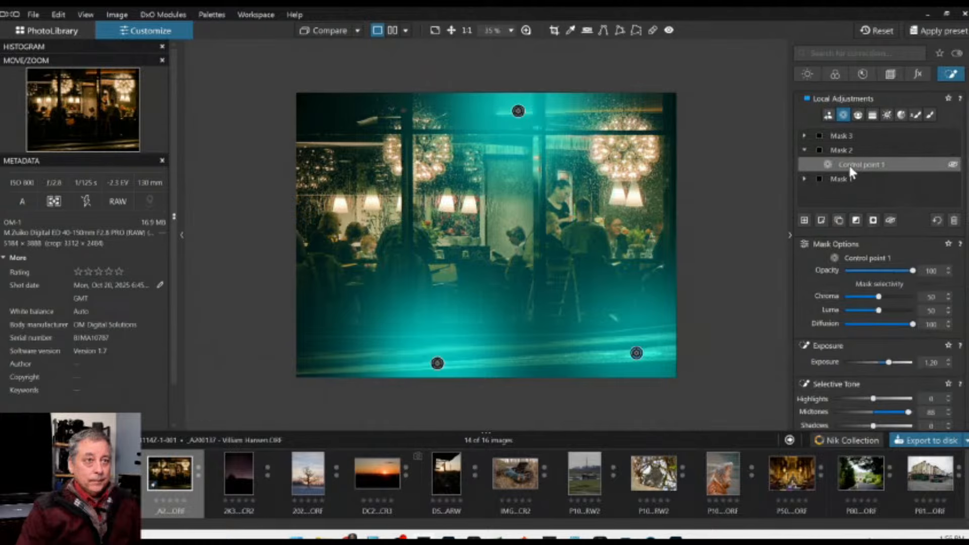
left_click(848, 176)
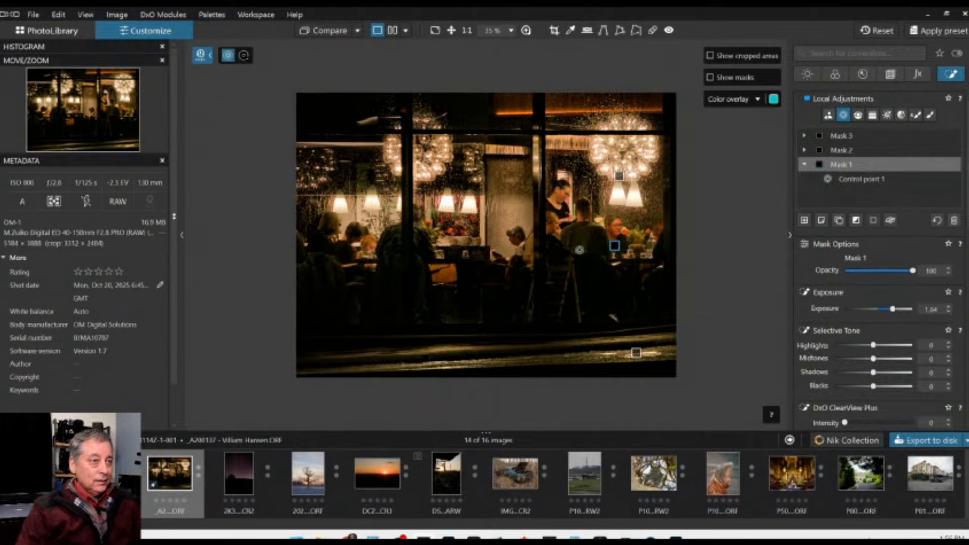
mouse_move(615, 247)
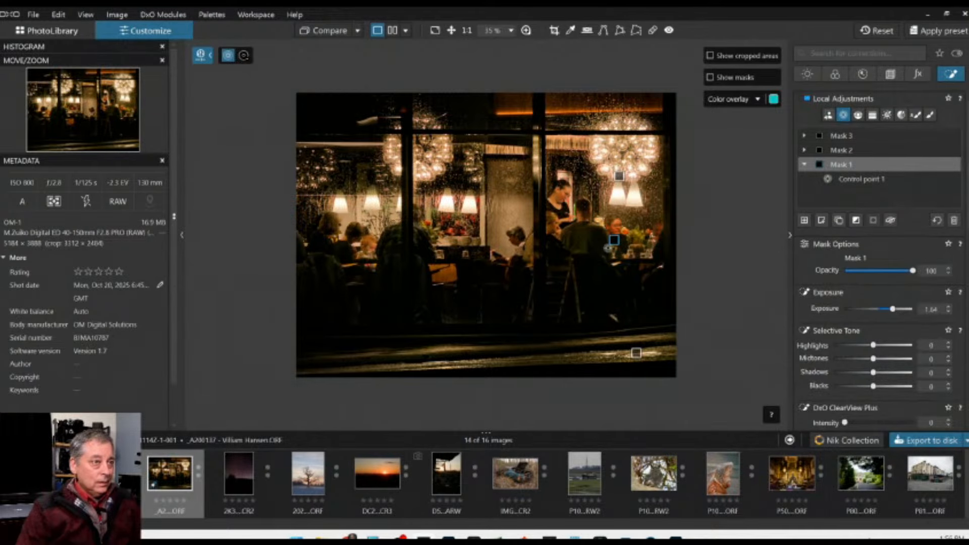
left_click(614, 241)
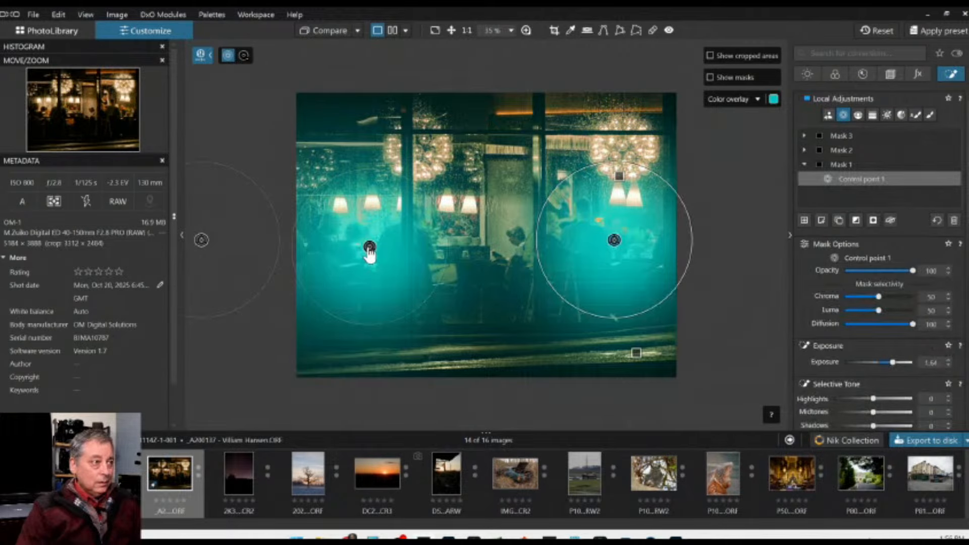
left_click(369, 247)
left_click(201, 240)
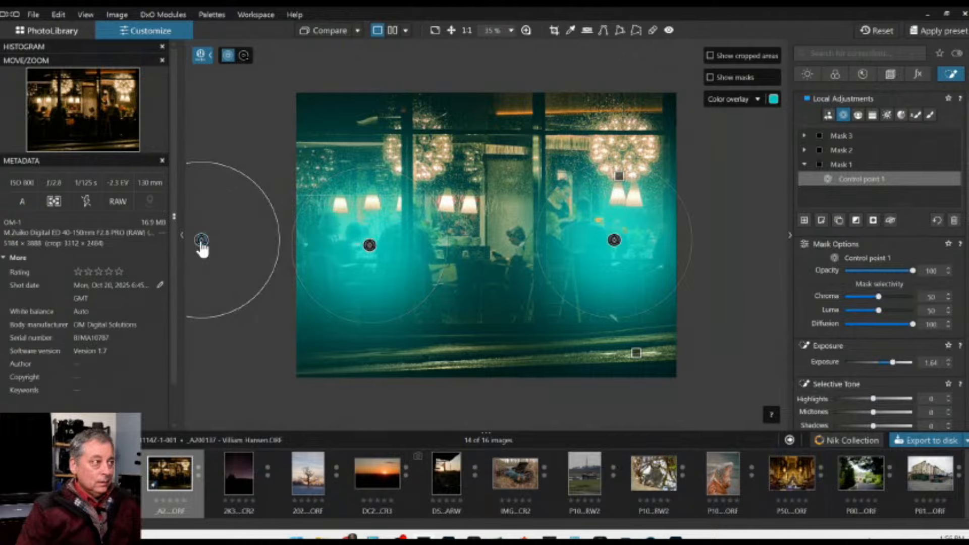
key("Delete")
Move Mask 1's control point at the right-hand table slightly up towards the seated diner and set the mask's exposure to 1.34.
mouse_move(369, 245)
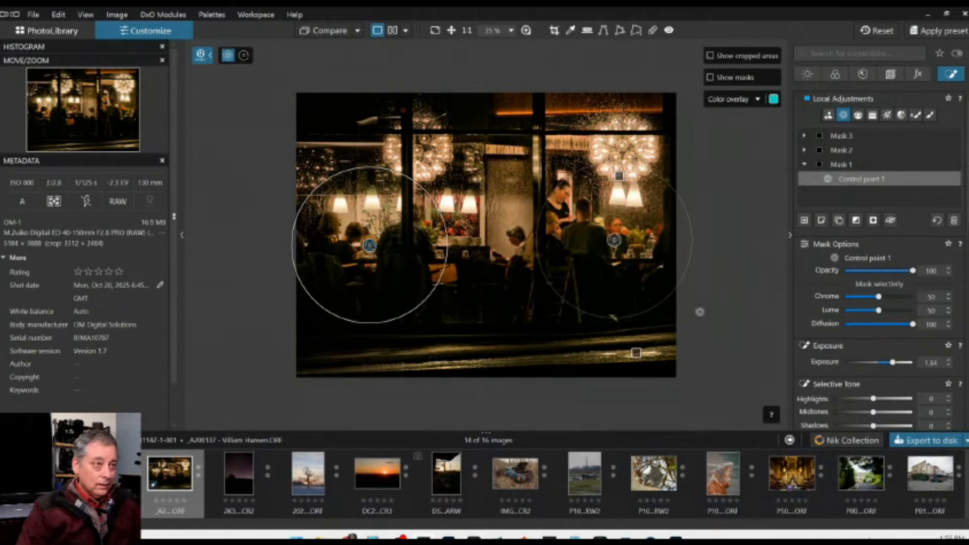
left_click_drag(614, 242, 616, 232)
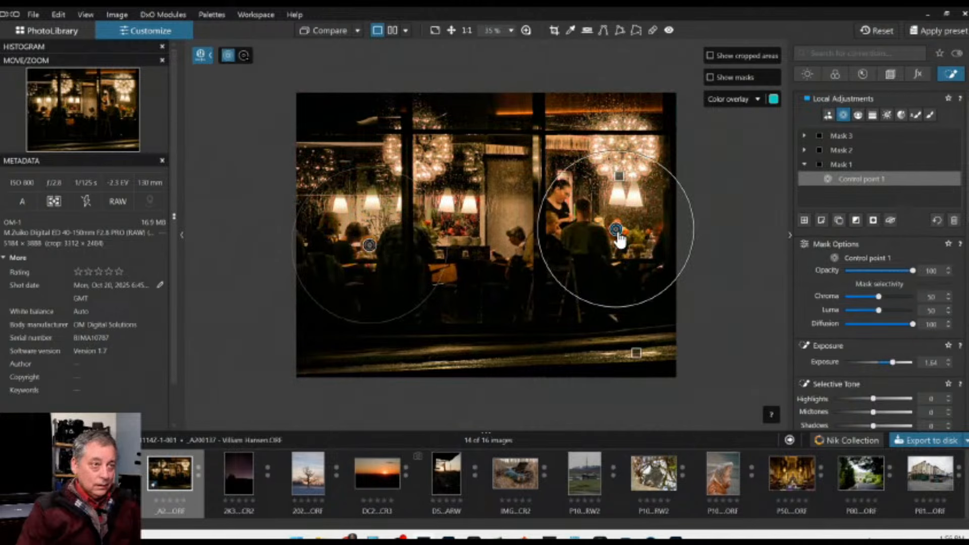
left_click(892, 362)
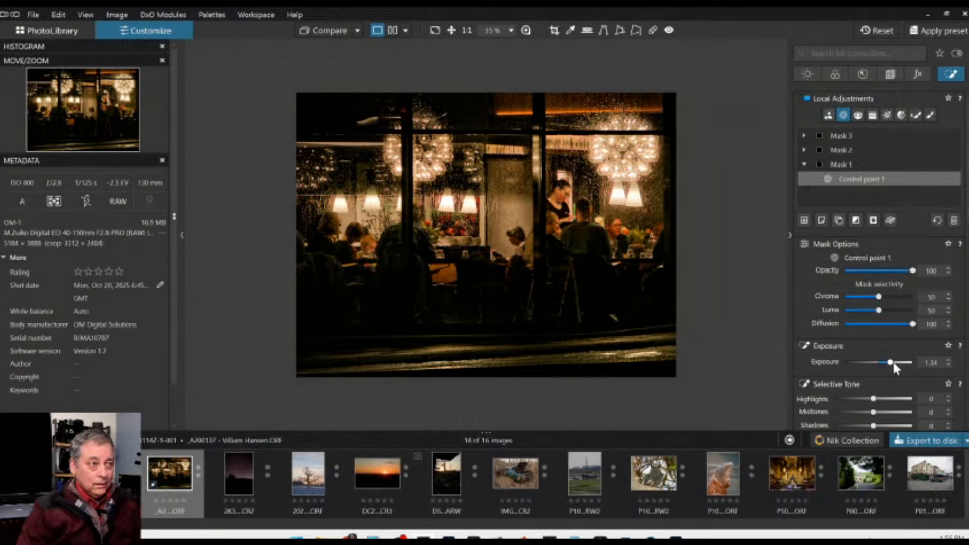
key("Escape")
Export the edited photo to disk with the Standard output option as a quality 95 JPEG in the original image folder.
scroll(719, 292, "down", 1)
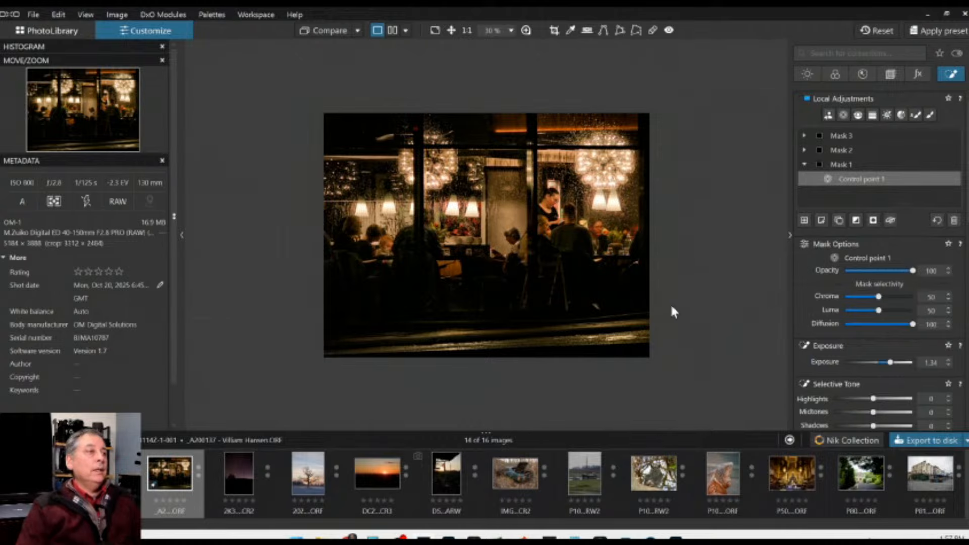
right_click(493, 253)
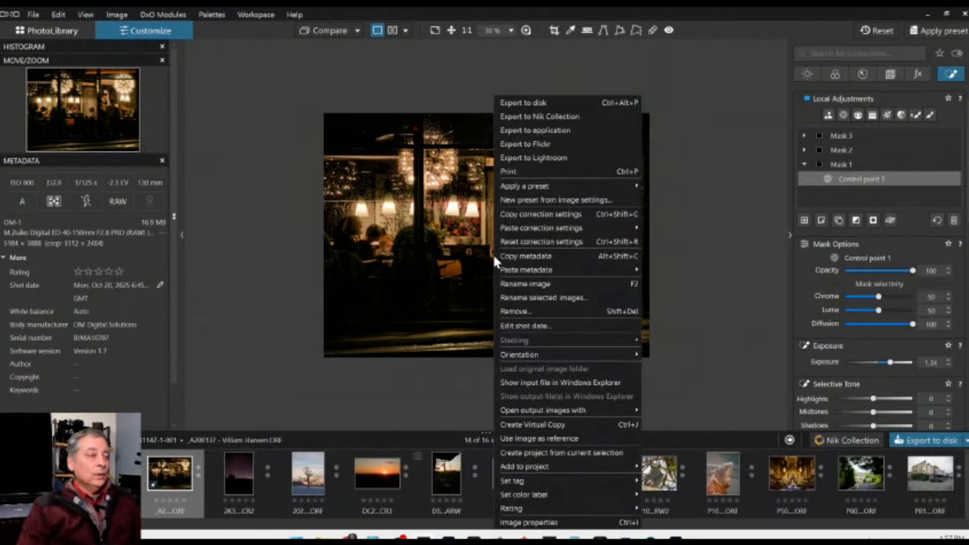
left_click(544, 106)
key("Return")
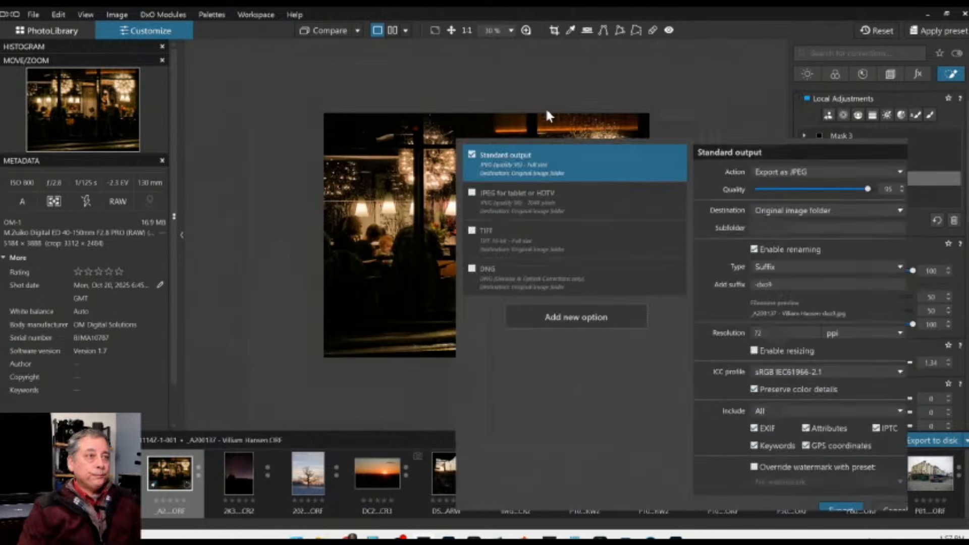
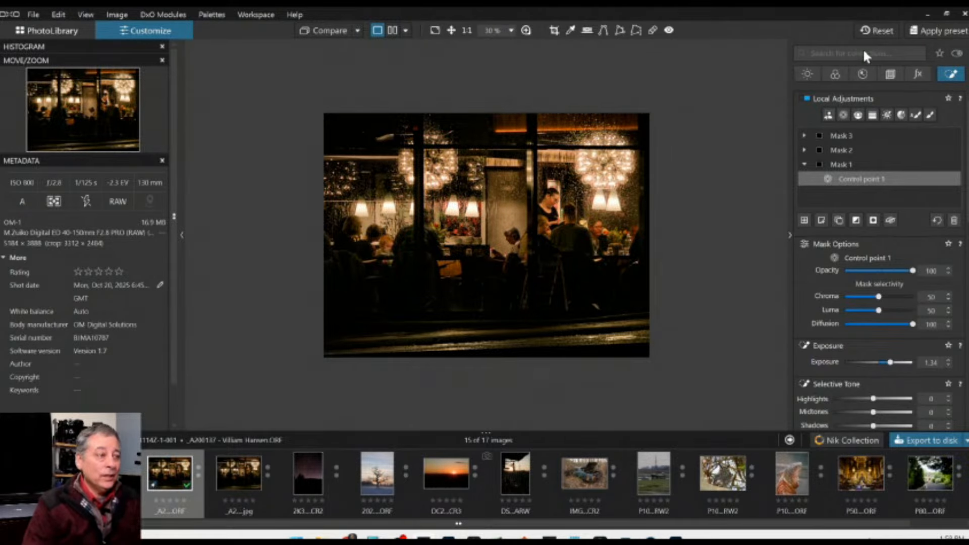
Reset all corrections on the raw photo and show it side by side with the exported JPEG.
left_click(876, 31)
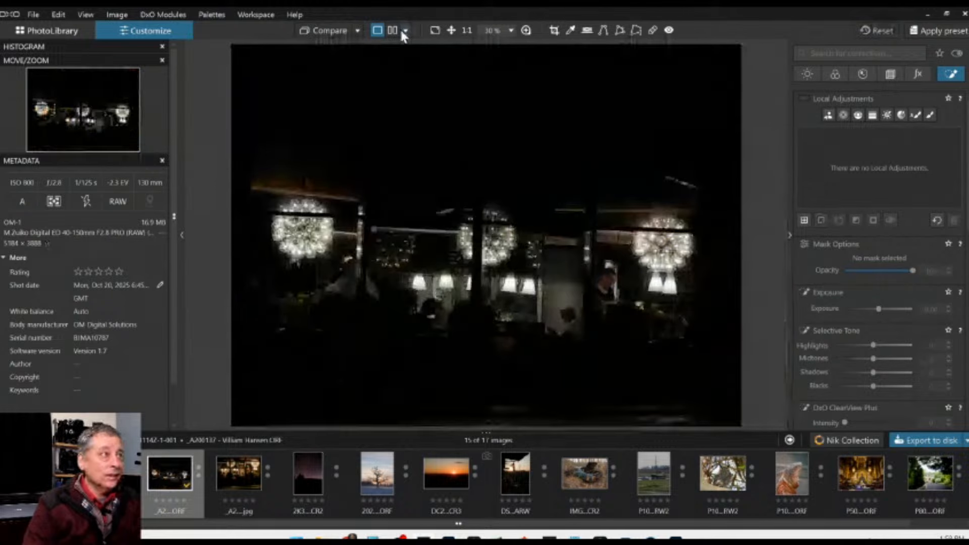
left_click(394, 32)
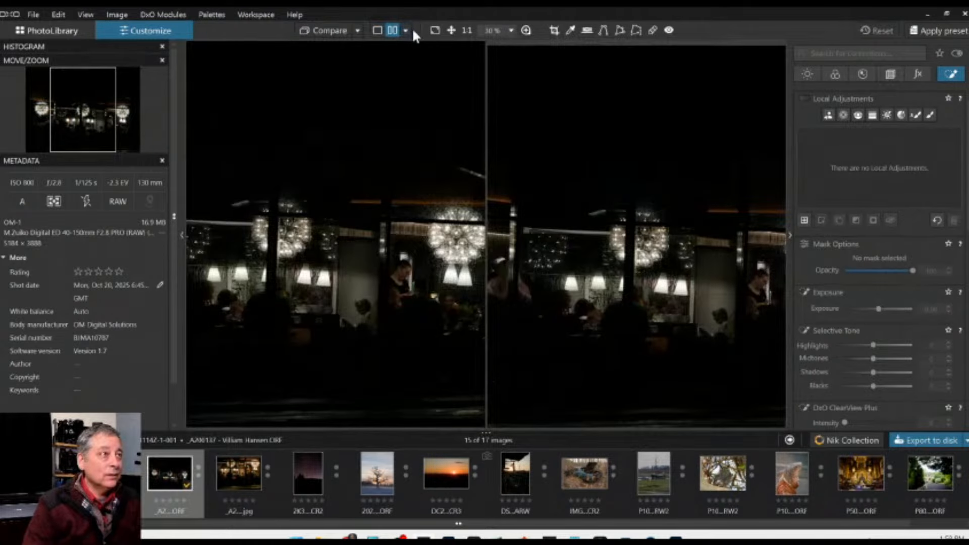
left_click(357, 31)
left_click(361, 97)
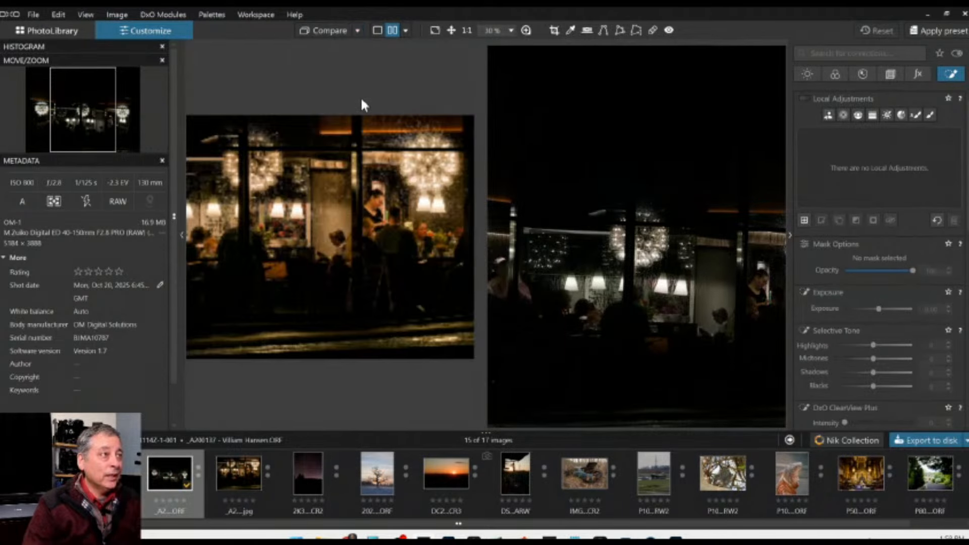
Hide the side palettes and the image browser and enlarge both versions to compare the edit with the unedited raw.
key("F9")
scroll(547, 261, "down", 2)
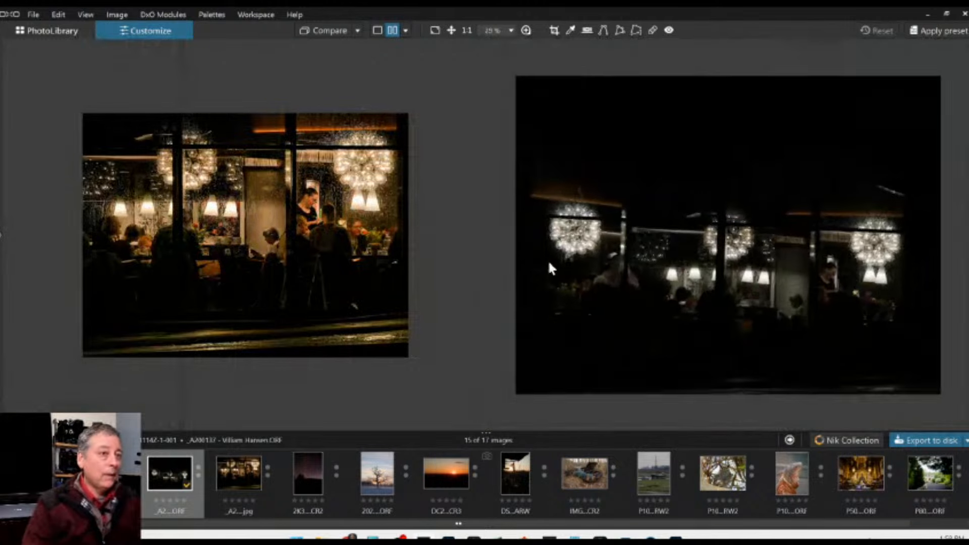
scroll(365, 301, "up", 3)
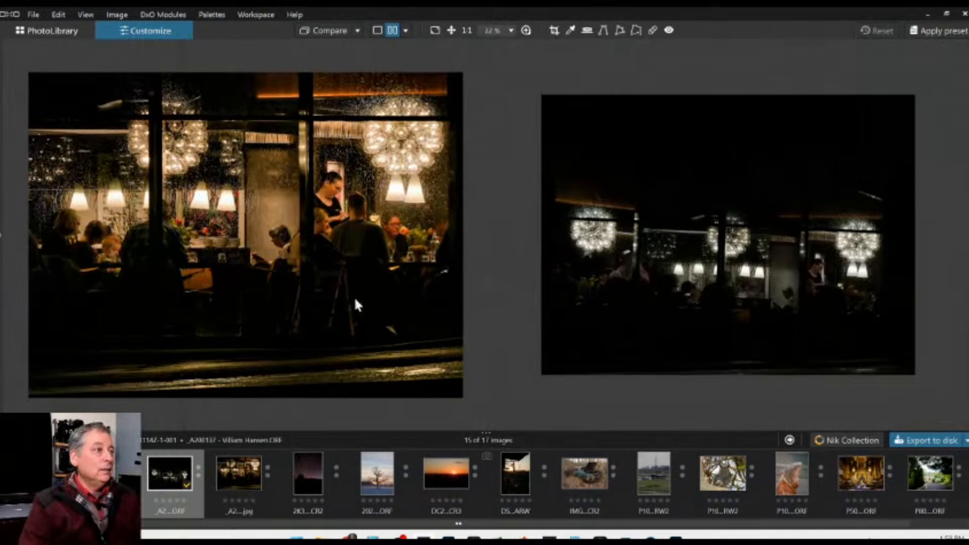
scroll(605, 298, "up", 1)
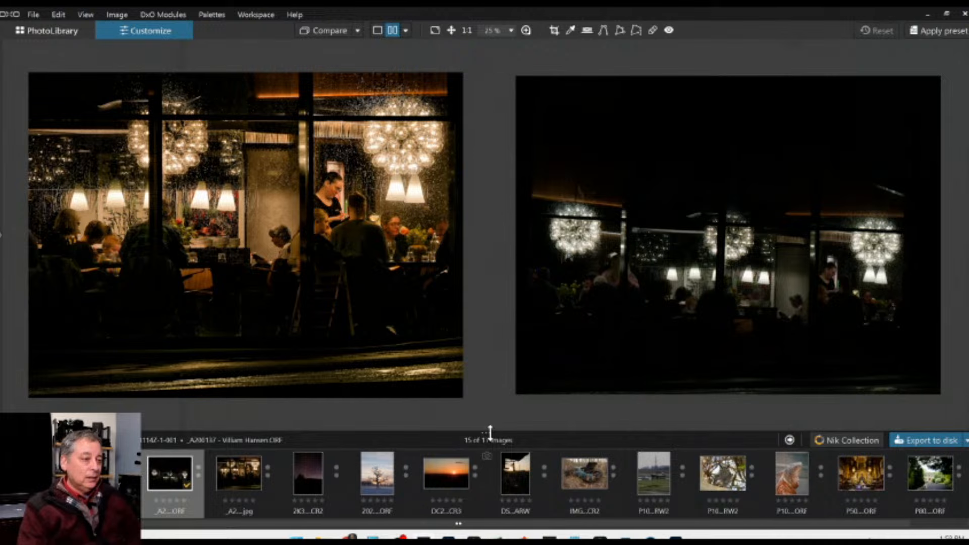
left_click_drag(489, 432, 484, 491)
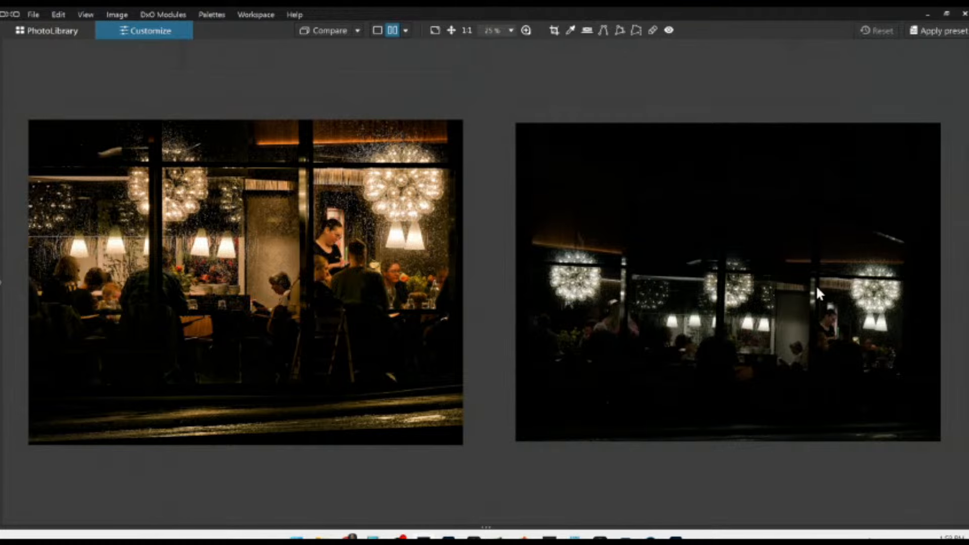
scroll(697, 329, "up", 1)
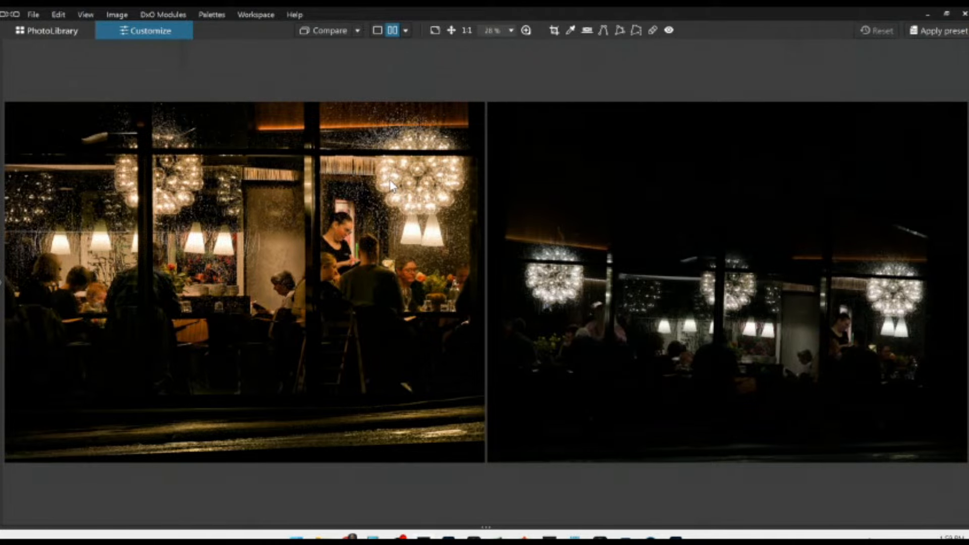
Return to the single-image view and open the exported restaurant JPEG from the photo library in the Customize workspace.
left_click(374, 29)
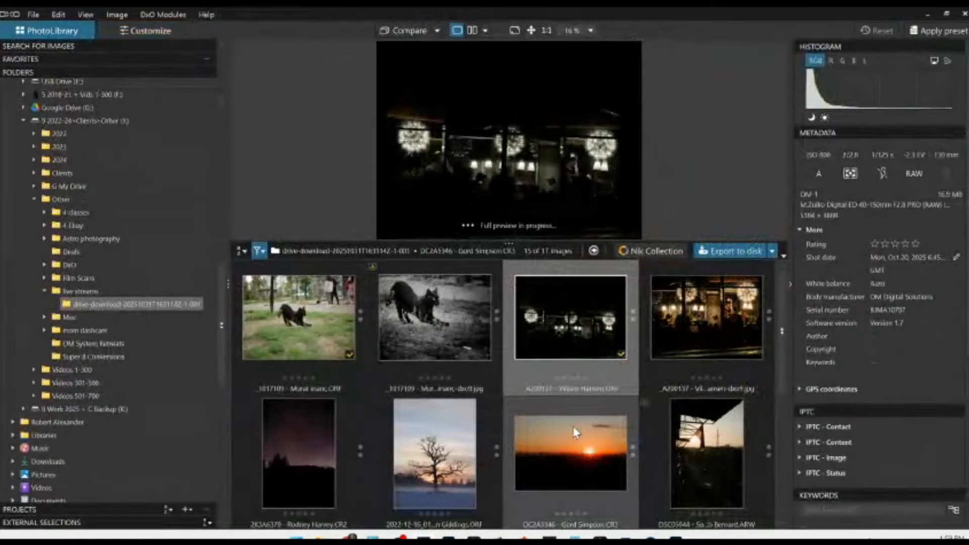
left_click(668, 309)
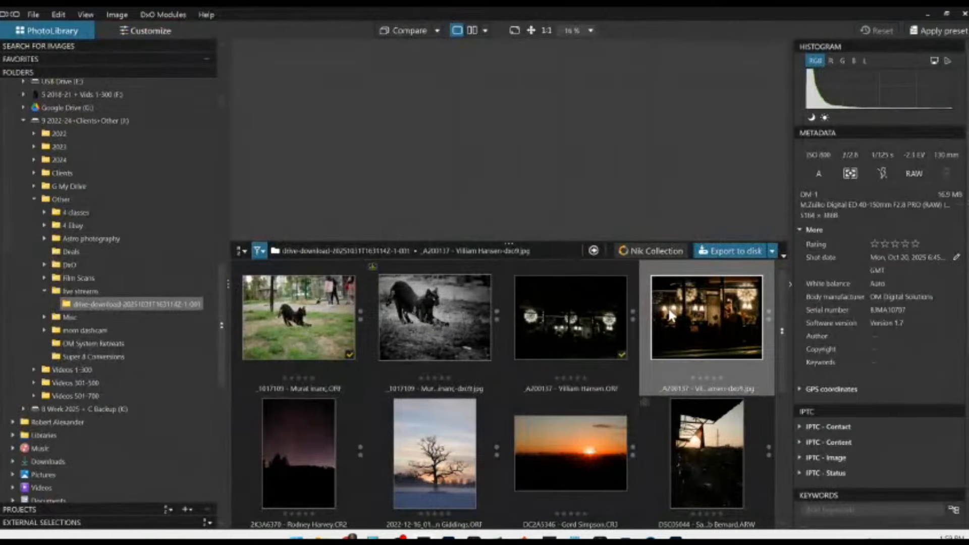
double_click(670, 313)
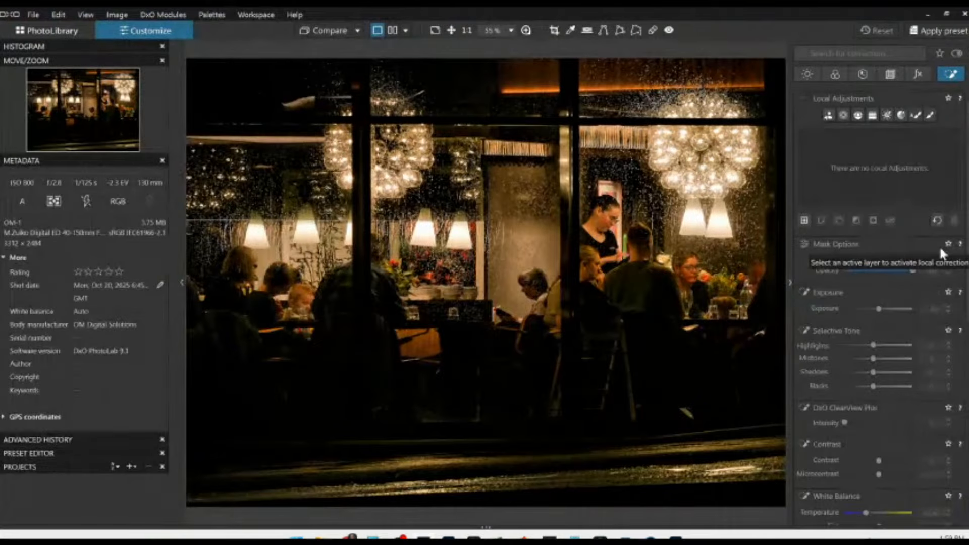
Crop the exported restaurant JPEG to a portrait frame of about 846 × 1128 px around the seated woman and the two lamps.
left_click(889, 80)
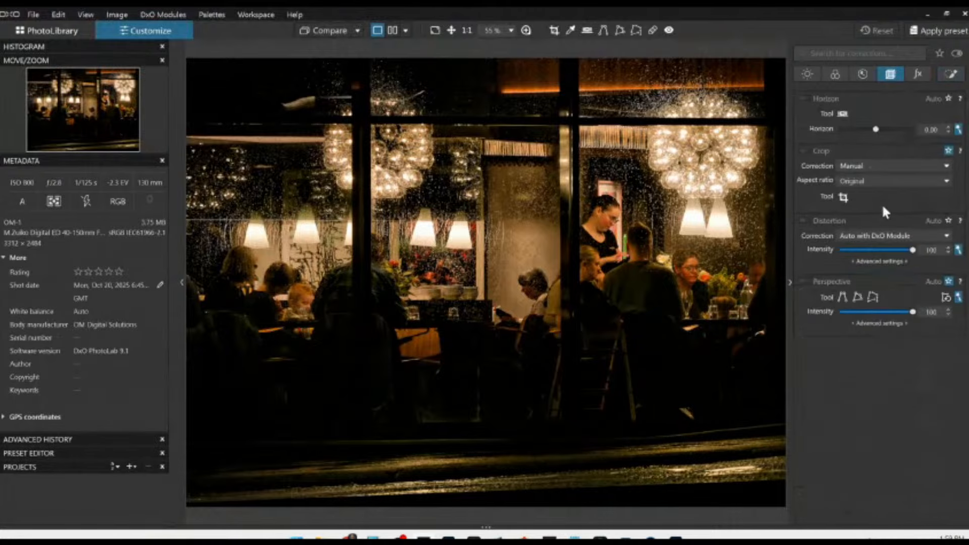
left_click(842, 197)
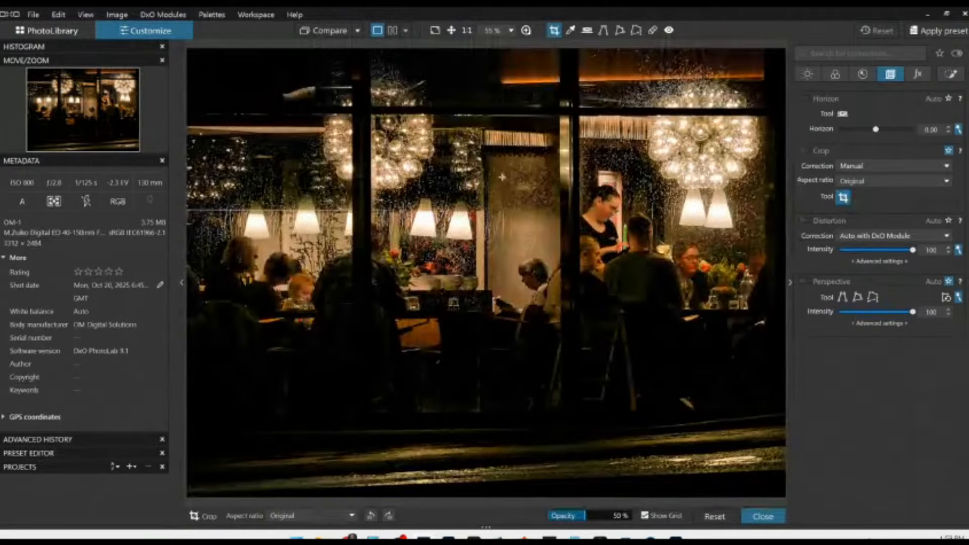
left_click_drag(427, 173, 580, 380)
left_click_drag(547, 309, 526, 328)
key("Return")
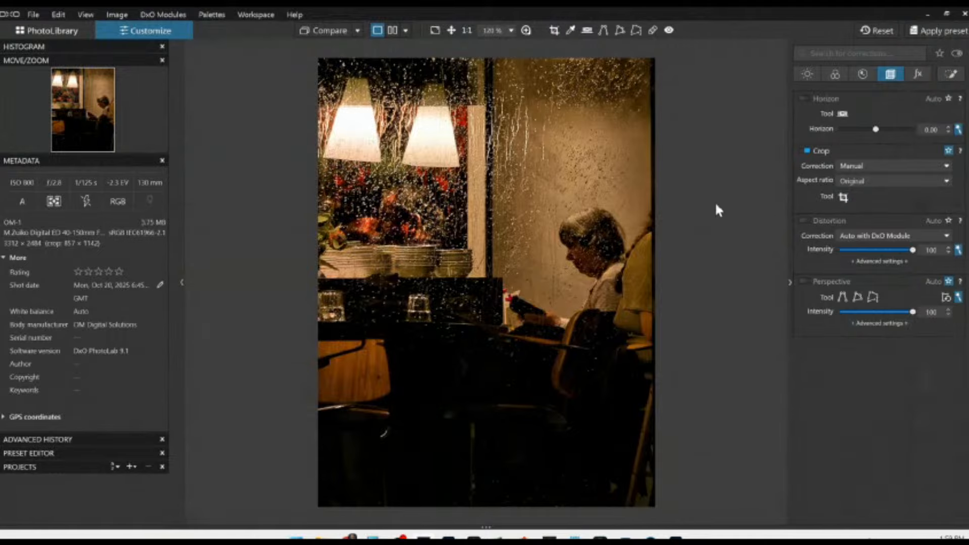
left_click(842, 198)
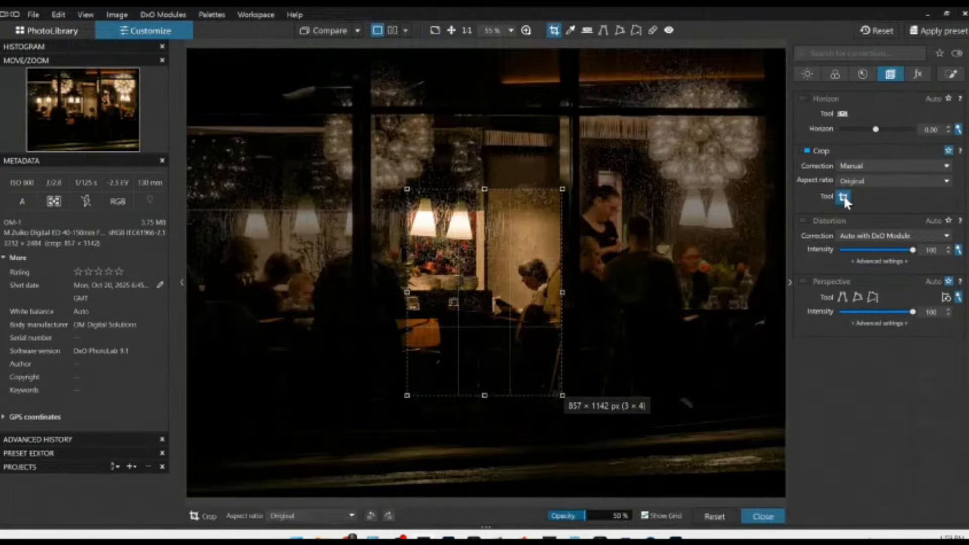
left_click_drag(561, 292, 529, 282)
key("Return")
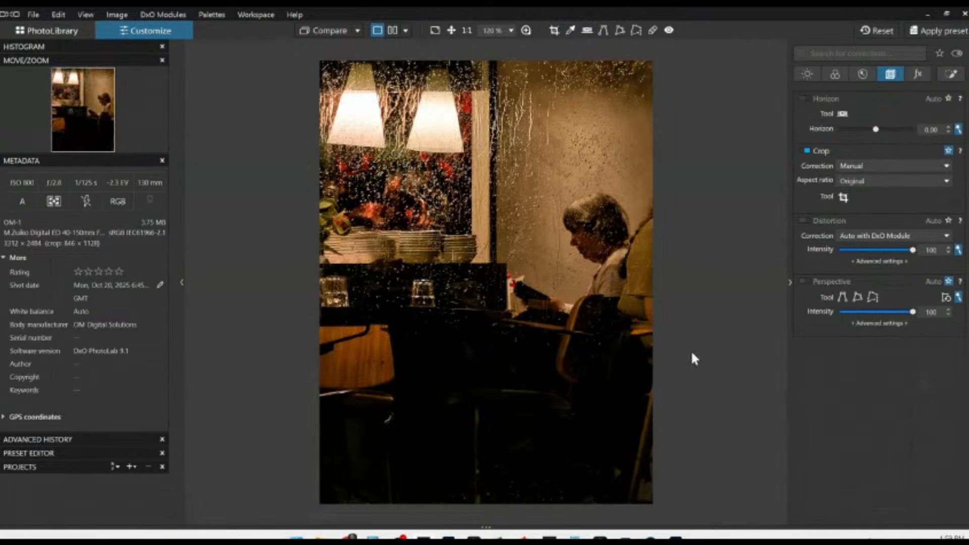
Convert the cropped photo to Neutral Black and White and brighten the woman's face with a control point at 2.33 exposure.
left_click(845, 75)
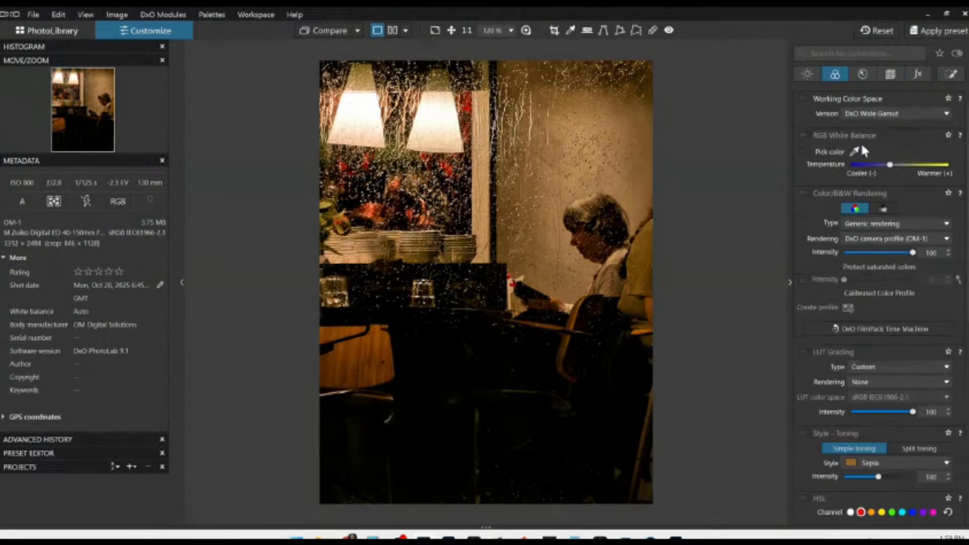
left_click(880, 206)
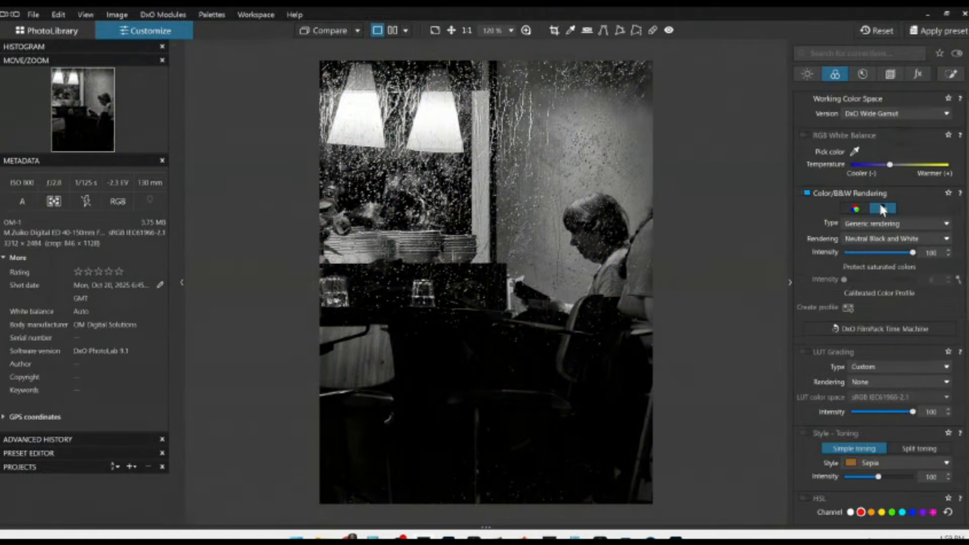
left_click(950, 74)
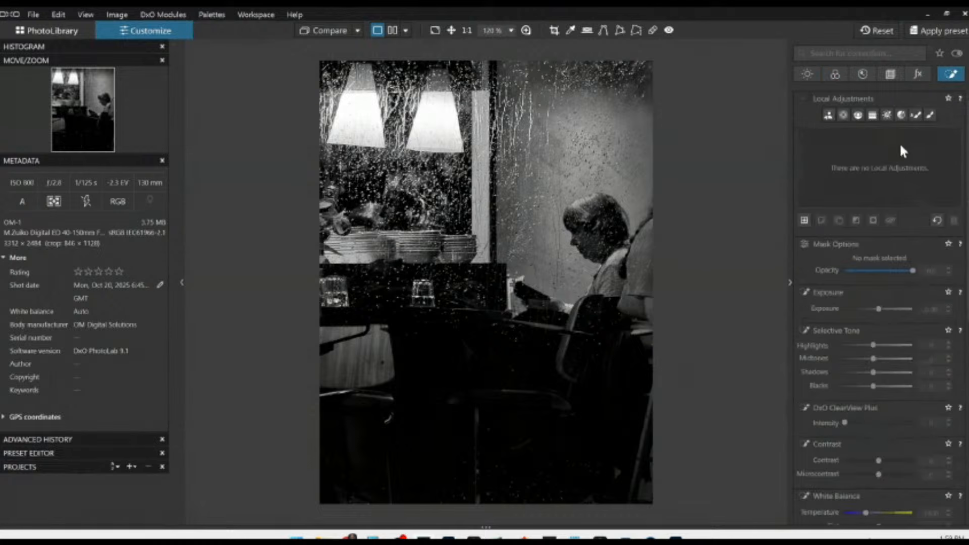
left_click(843, 114)
left_click(585, 246)
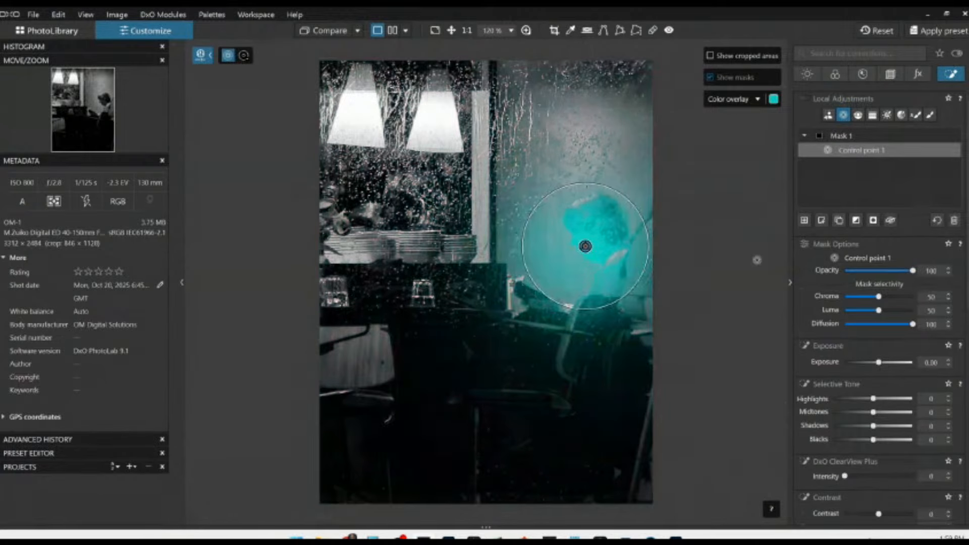
left_click_drag(879, 362, 899, 364)
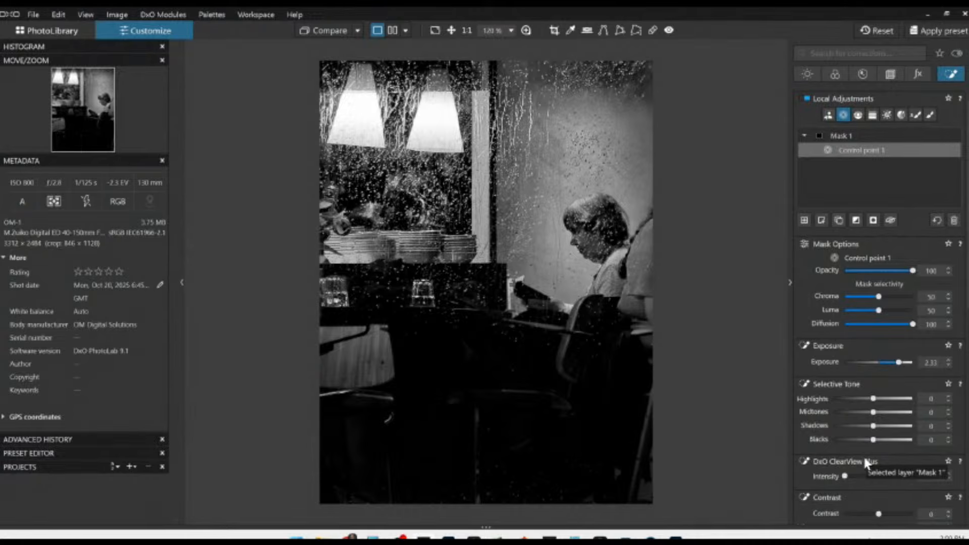
Compare the black-and-white crop side by side with the uncorrected image without geometry, with the palettes hidden, and inspect the crop up close.
left_click(388, 30)
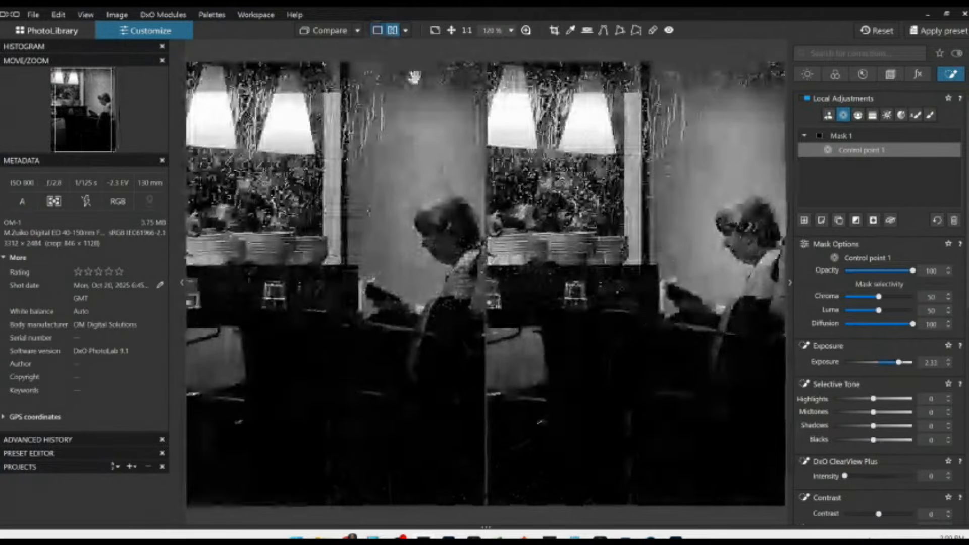
left_click(359, 32)
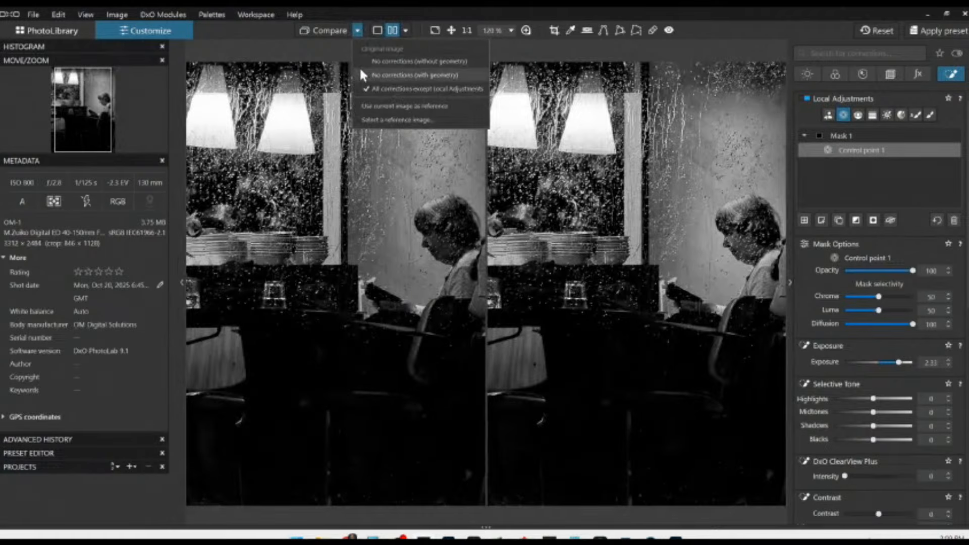
left_click(367, 62)
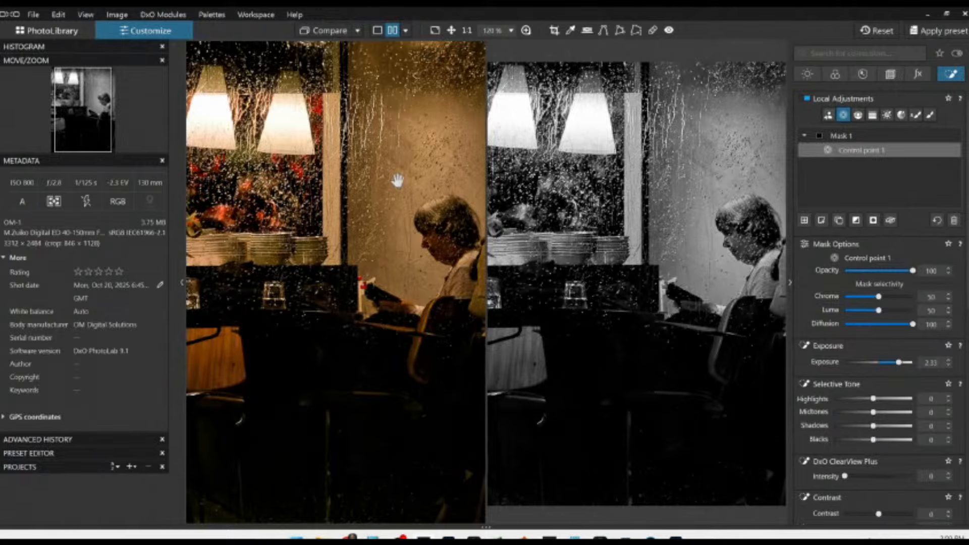
key("F9")
scroll(400, 219, "down", 3)
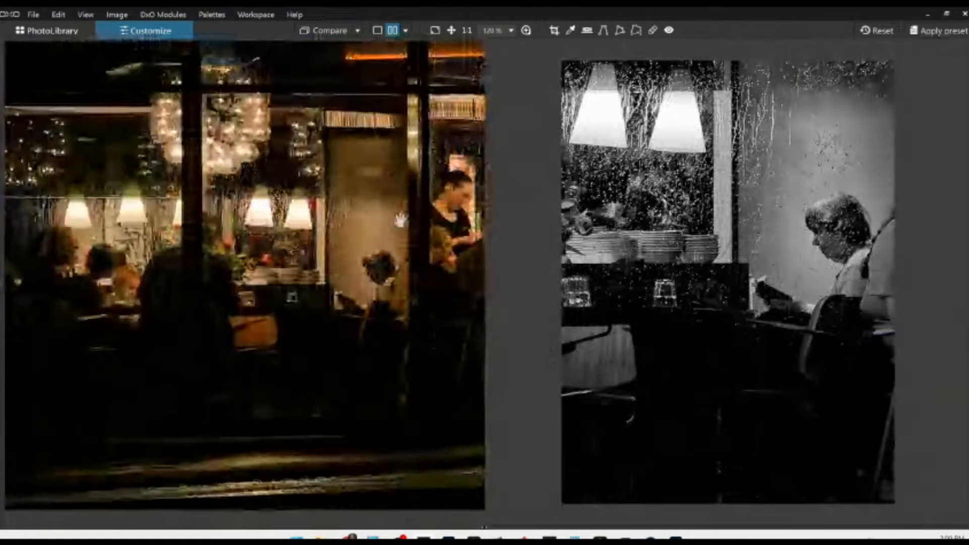
scroll(403, 227, "down", 1)
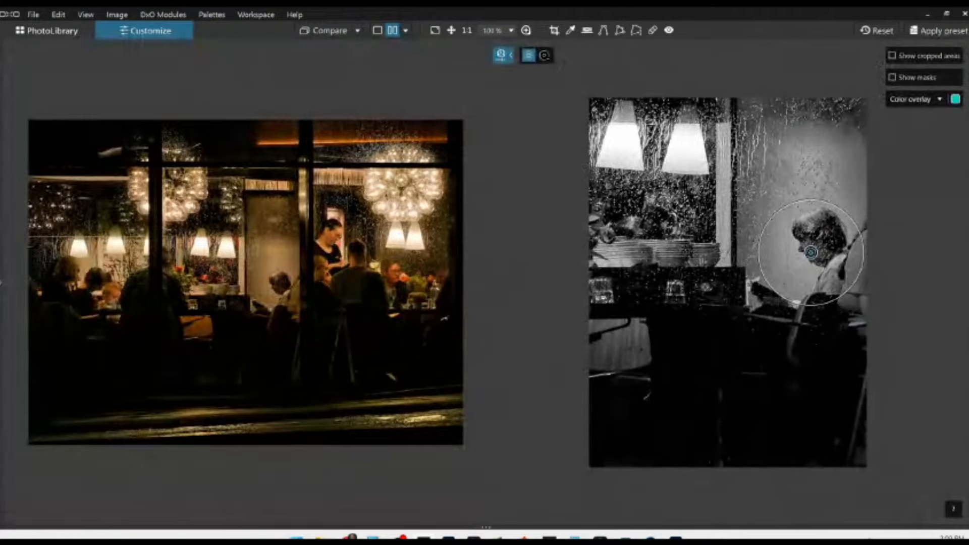
key("Escape")
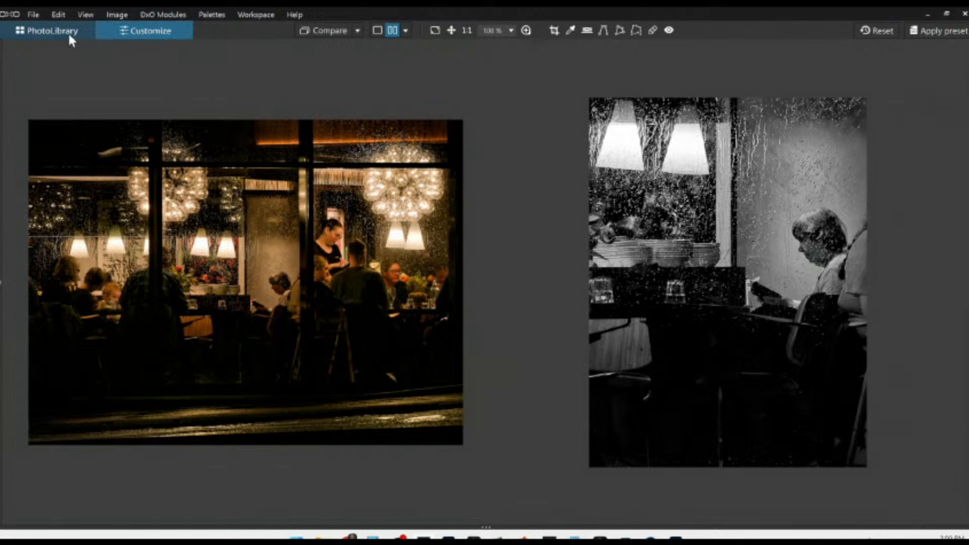
left_click(782, 266)
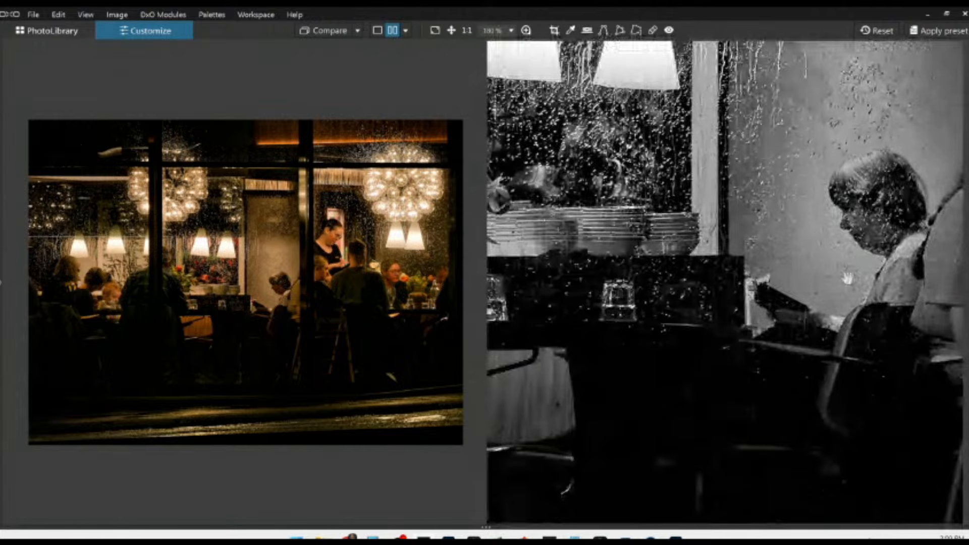
left_click(847, 276)
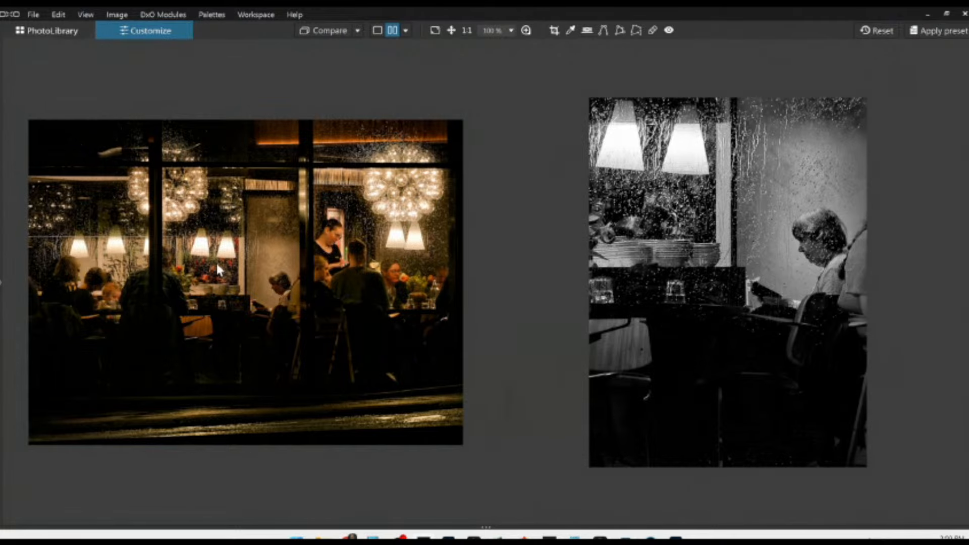
Return to the photo library and open the portrait-format night sky CR2 raw photo in the Customize workspace.
left_click(53, 31)
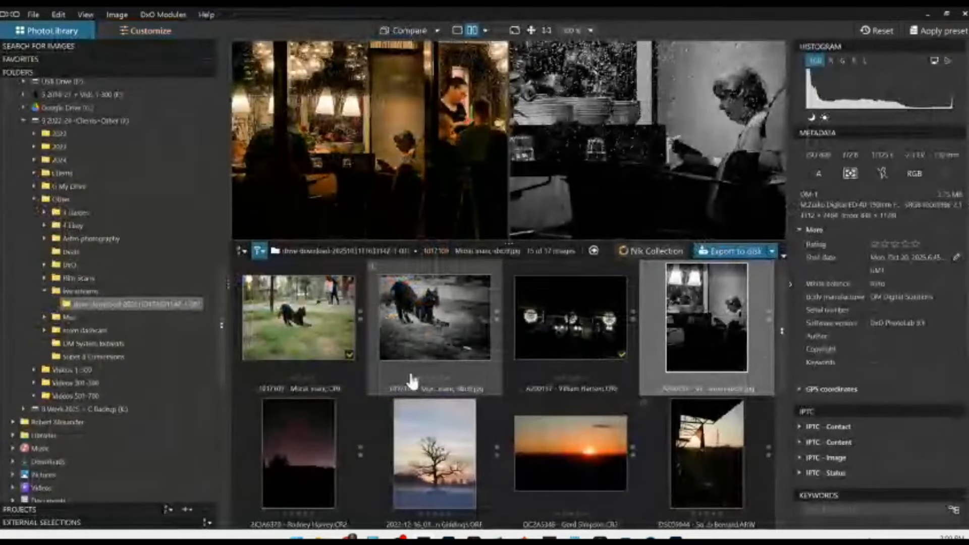
scroll(582, 339, "down", 1)
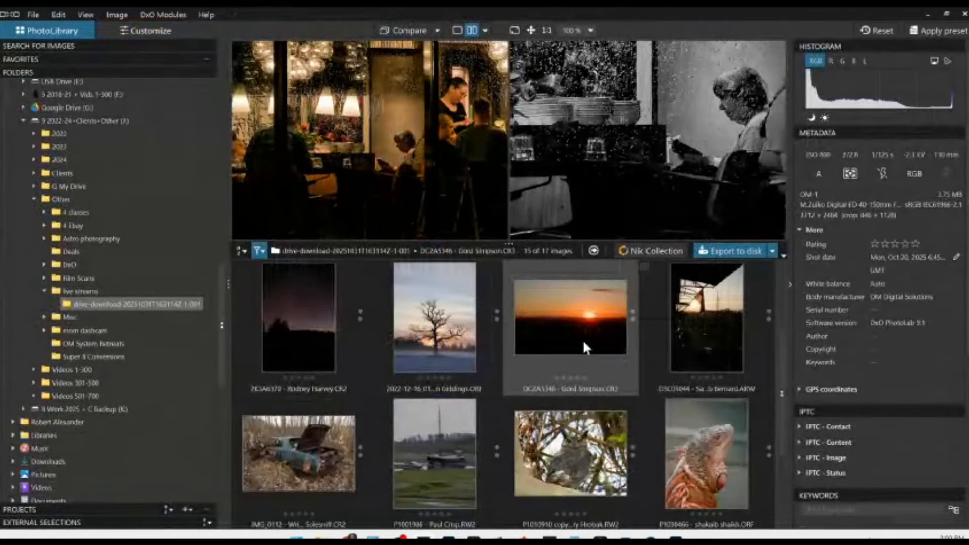
left_click(578, 384)
left_click(395, 335)
left_click(330, 335)
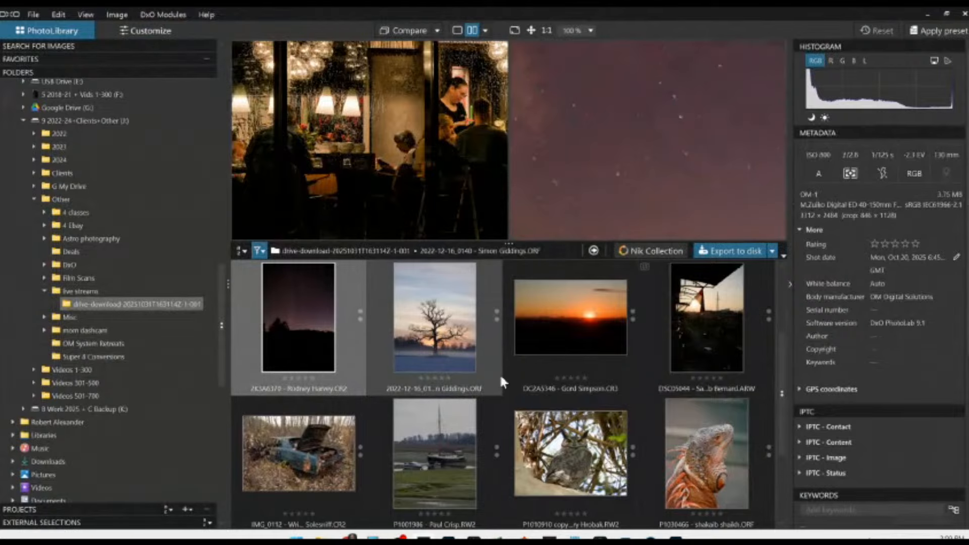
scroll(298, 351, "up", 1)
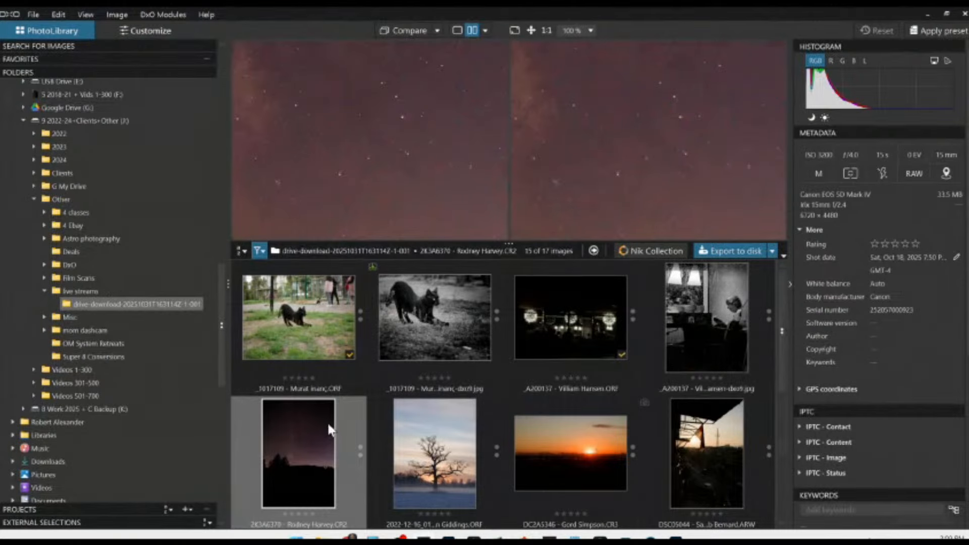
double_click(328, 429)
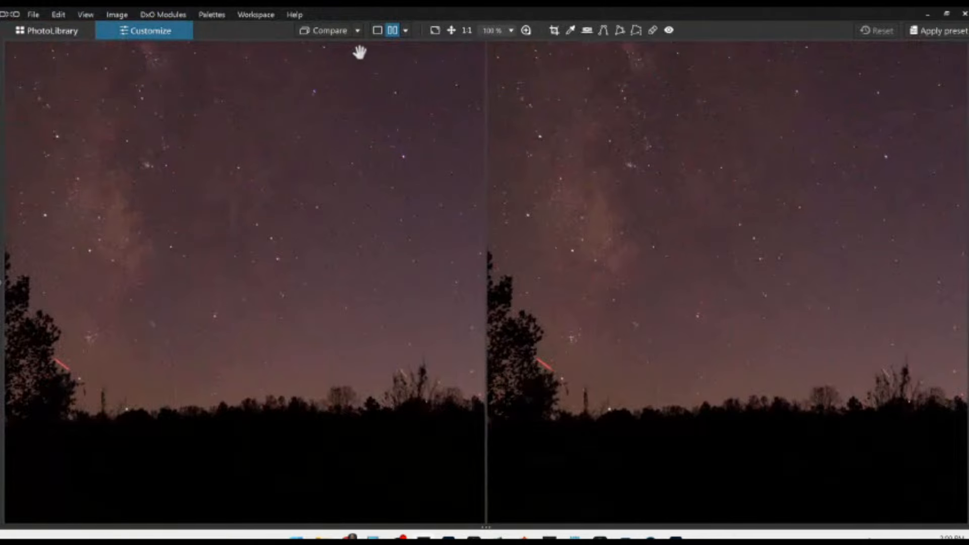
Switch to the single-image view, bring the whole night sky photo into view and show the side palettes again.
left_click(377, 30)
scroll(473, 338, "down", 2)
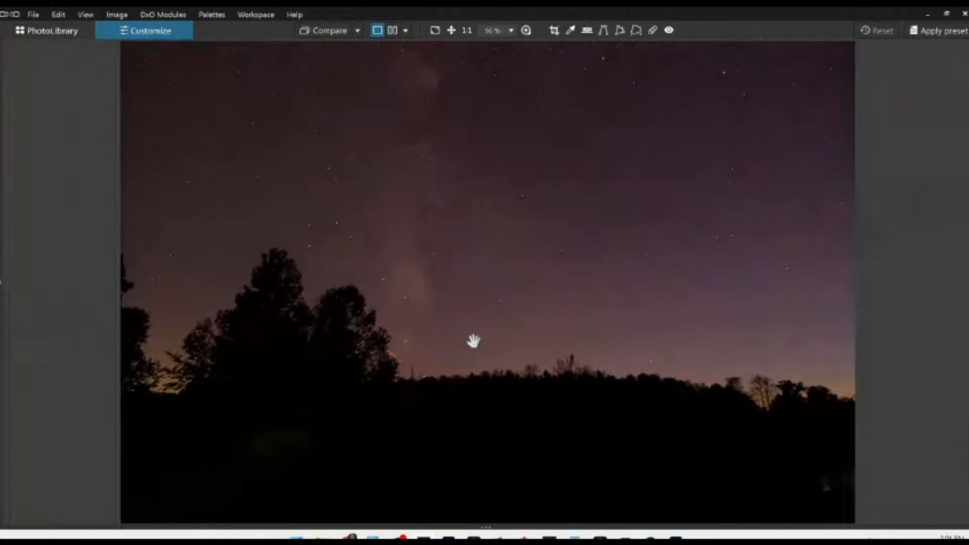
scroll(473, 340, "down", 2)
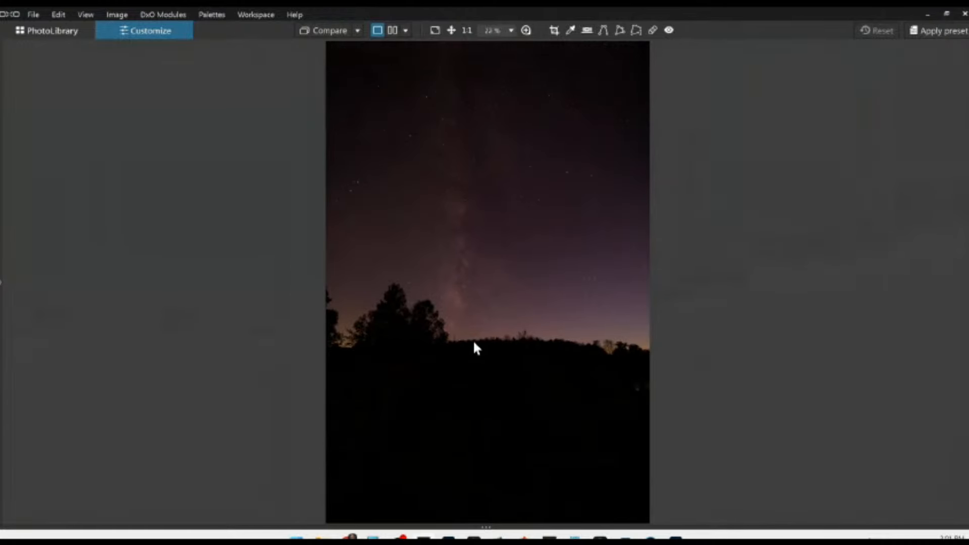
scroll(473, 340, "down", 1)
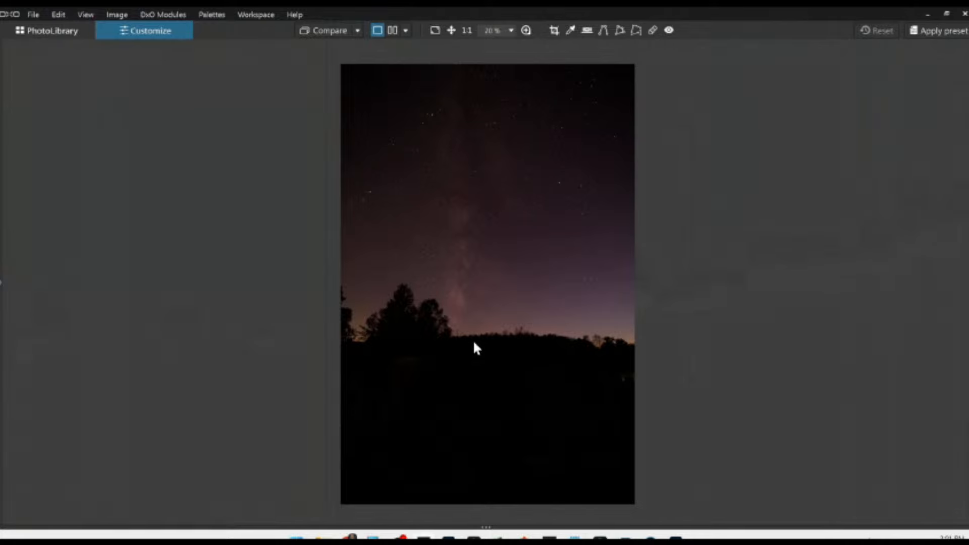
key("F9")
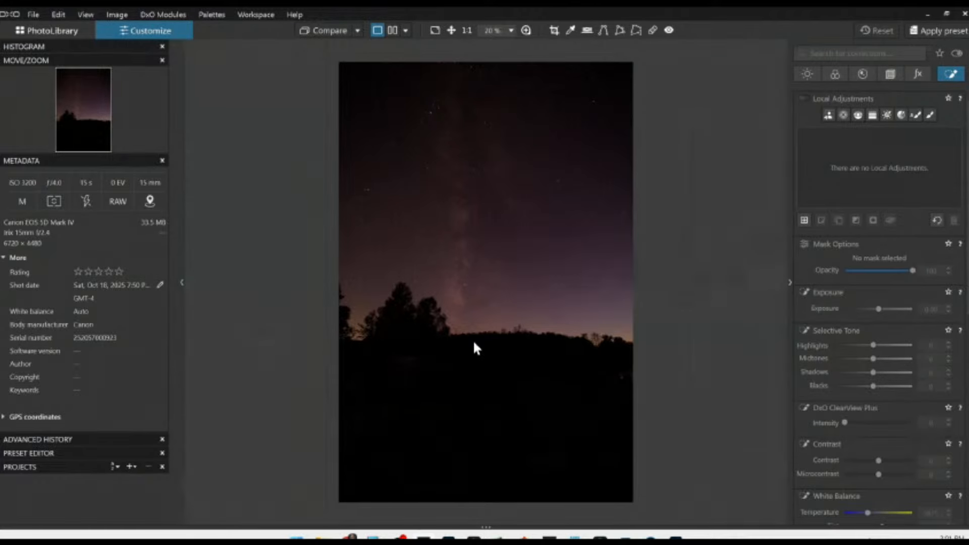
Add a large control point on the Milky Way just above the horizon and set its Luma selectivity to 100.
left_click(828, 114)
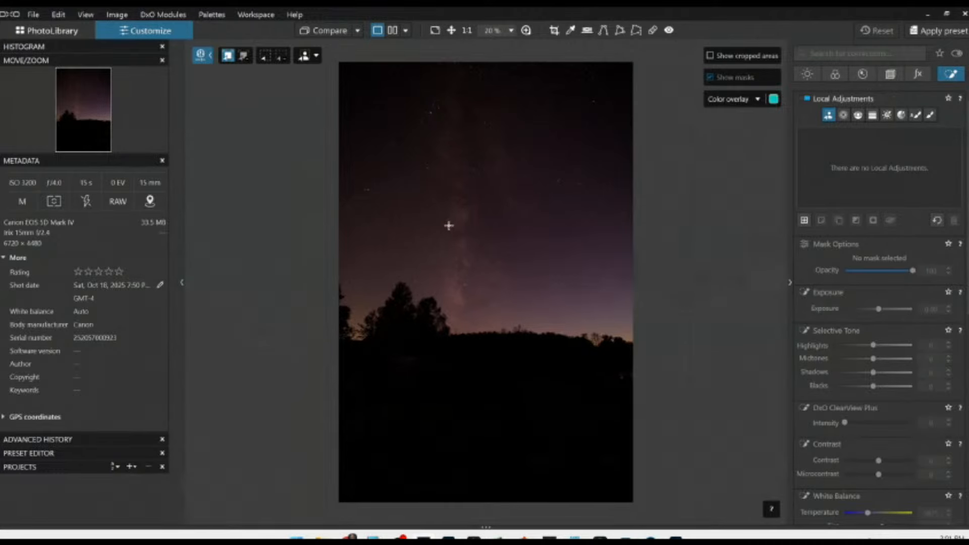
left_click(461, 250)
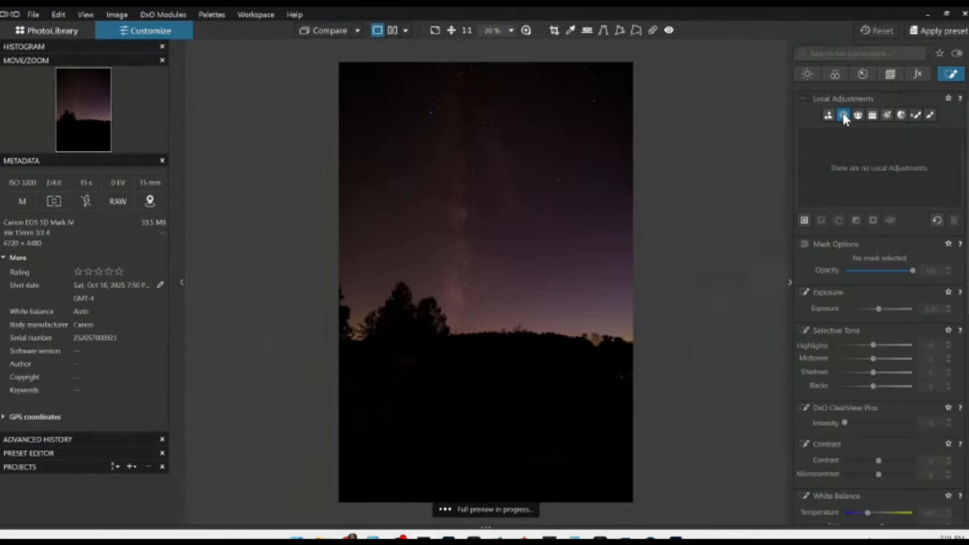
left_click(843, 114)
left_click(456, 292)
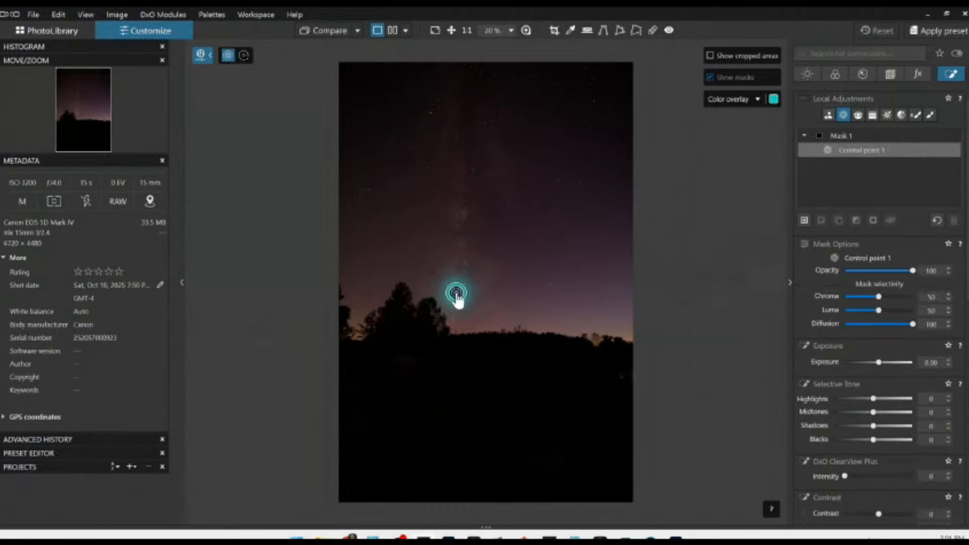
left_click_drag(461, 284, 500, 193)
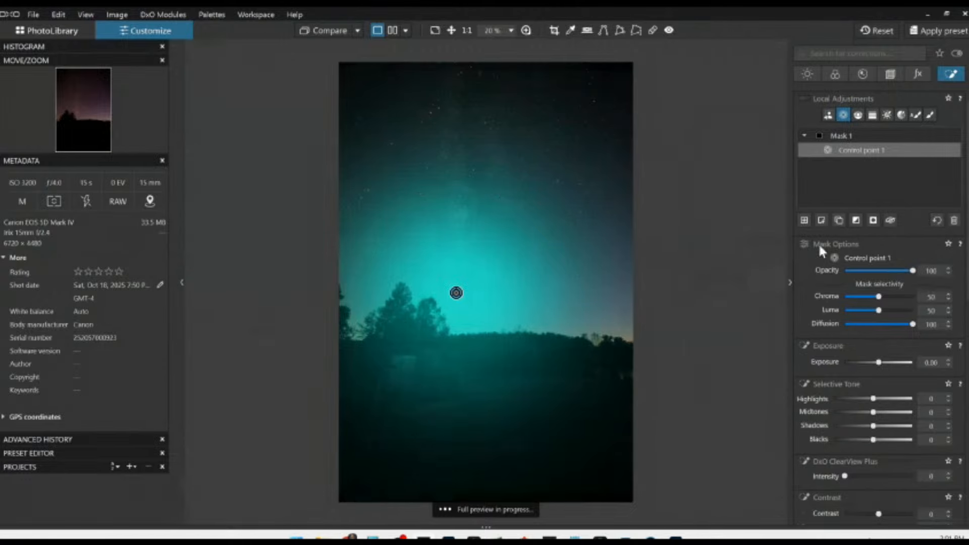
left_click_drag(878, 310, 913, 311)
scroll(501, 344, "up", 2)
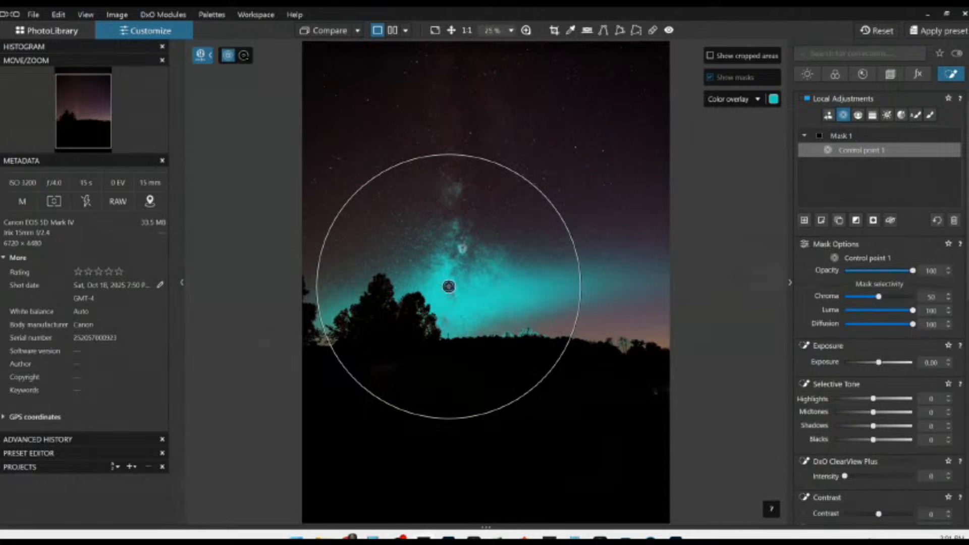
Add a second, smaller control point to the mask on the Milky Way, a little above the first one.
left_click(457, 190)
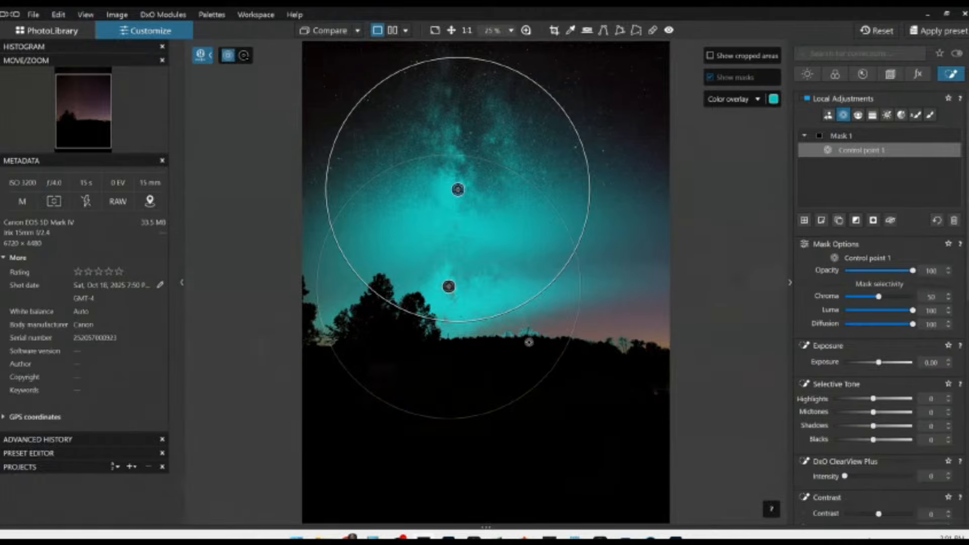
left_click_drag(417, 313, 457, 241)
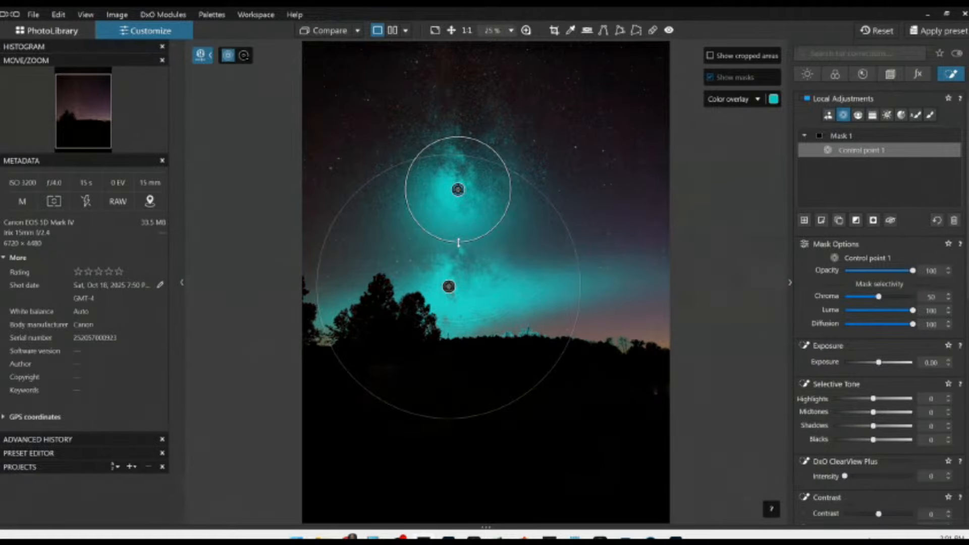
left_click_drag(457, 190, 454, 228)
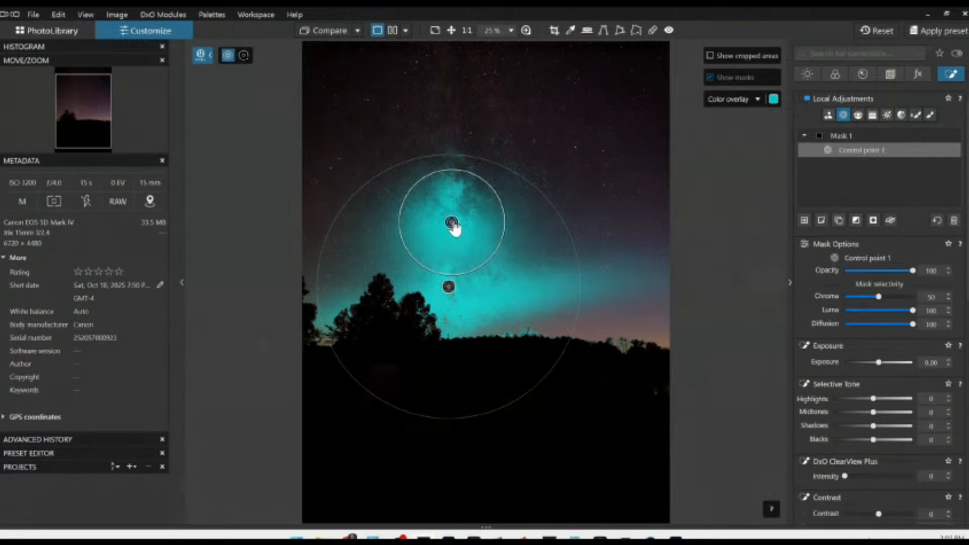
Remove the smaller upper control point and add AI selections of the dark foreground and the tree group to the mask.
key("Delete")
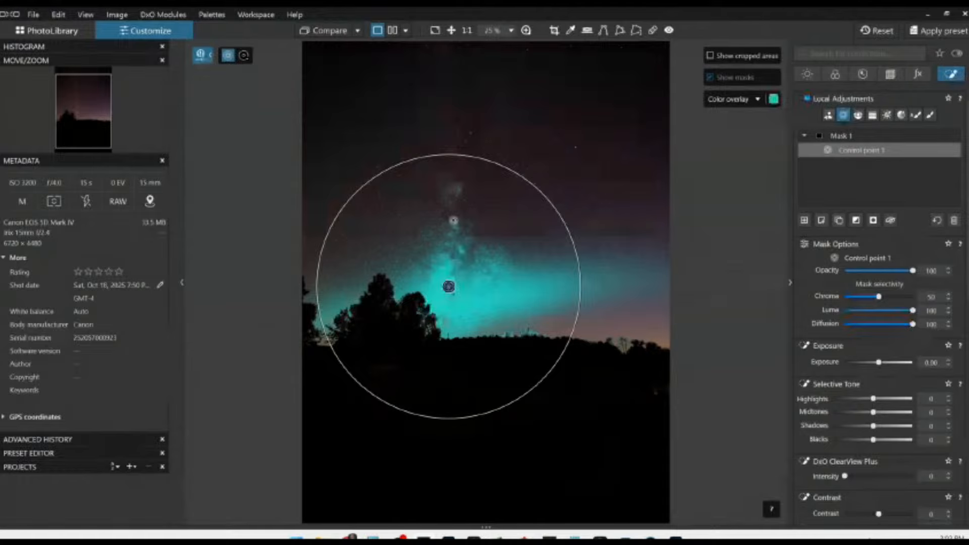
left_click(828, 116)
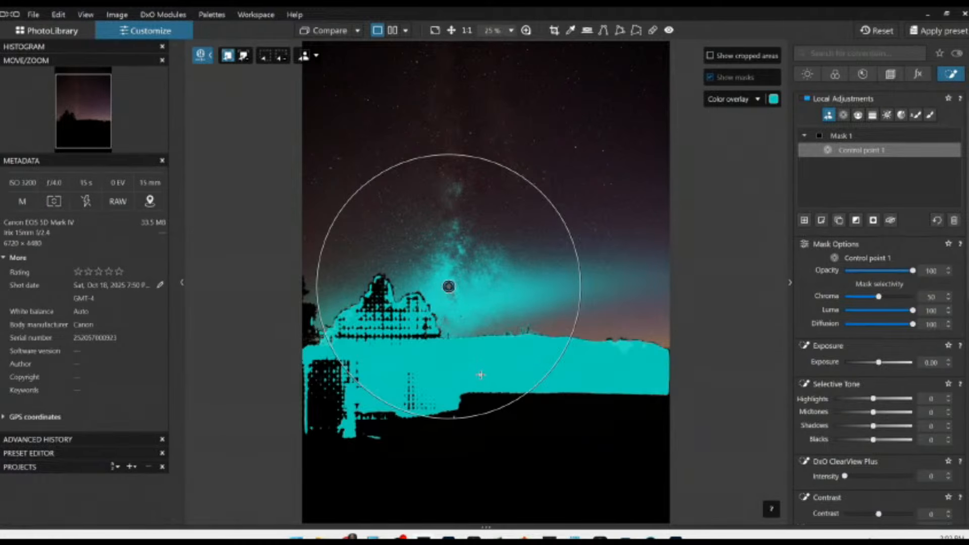
left_click(518, 407)
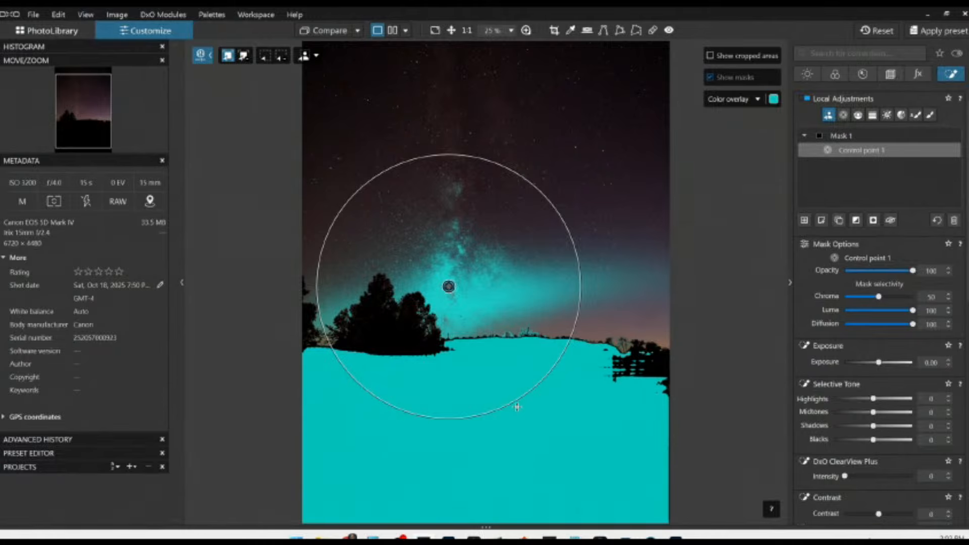
left_click(406, 339)
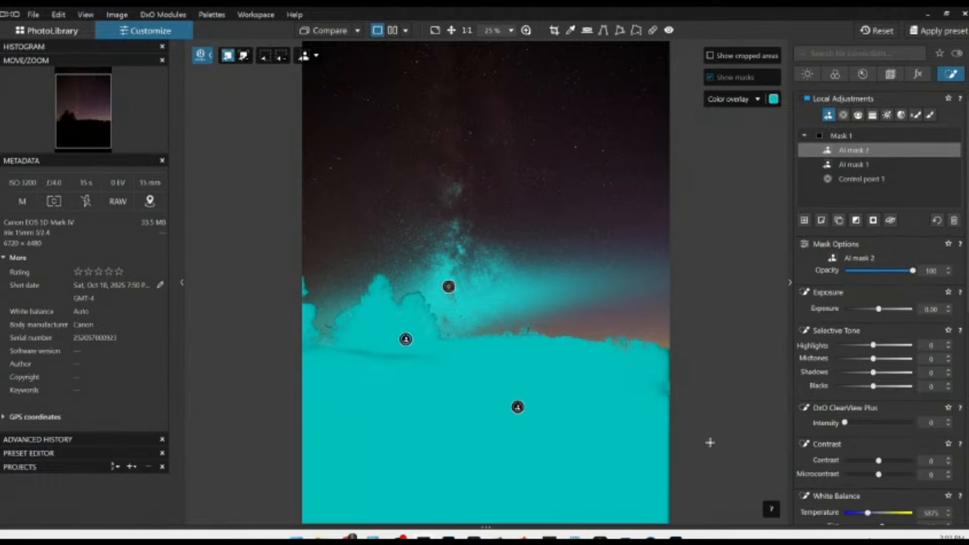
Delete both AI selections from the mask, keeping only the large control point on the Milky Way.
left_click(953, 220)
left_click(876, 150)
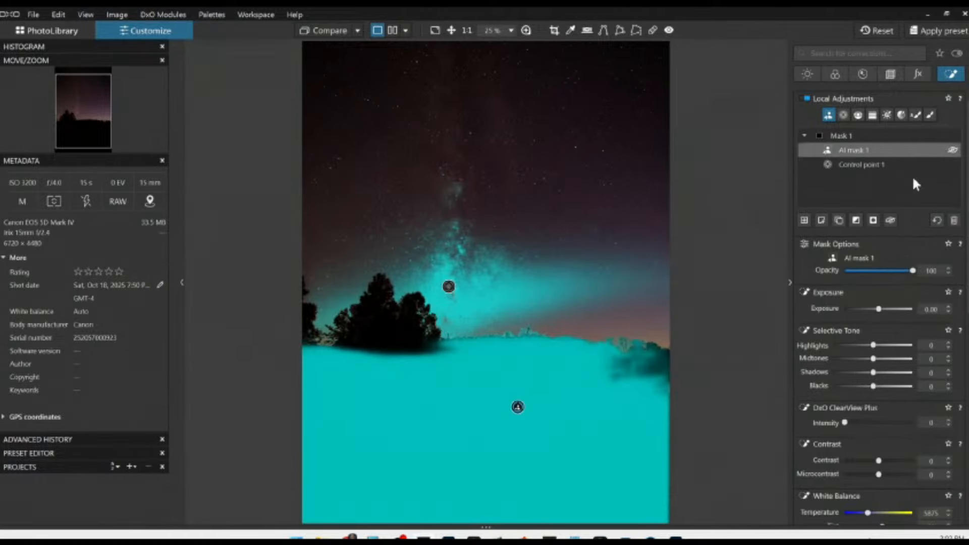
left_click(953, 220)
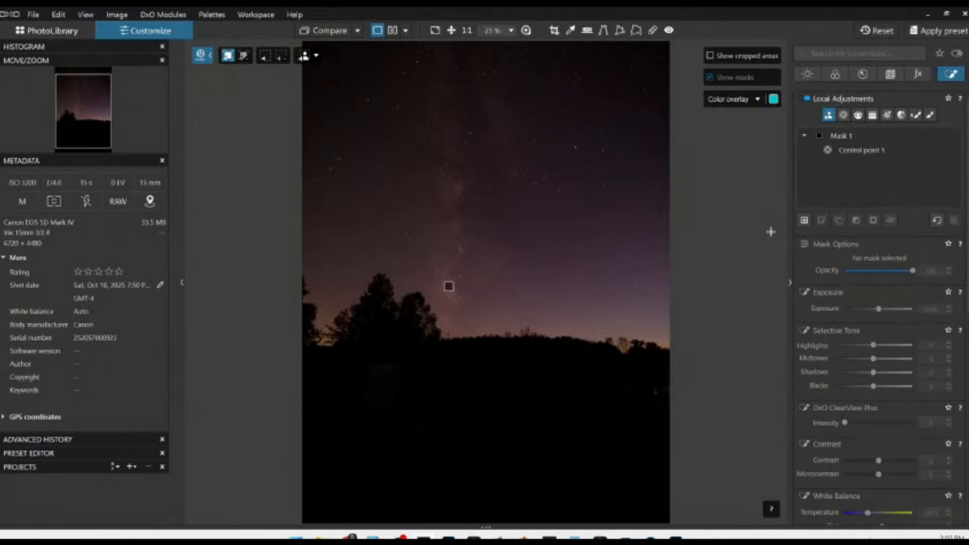
Apply the standard-format custom default preset from the general purpose presets to clear the photo's local adjustments.
mouse_move(849, 139)
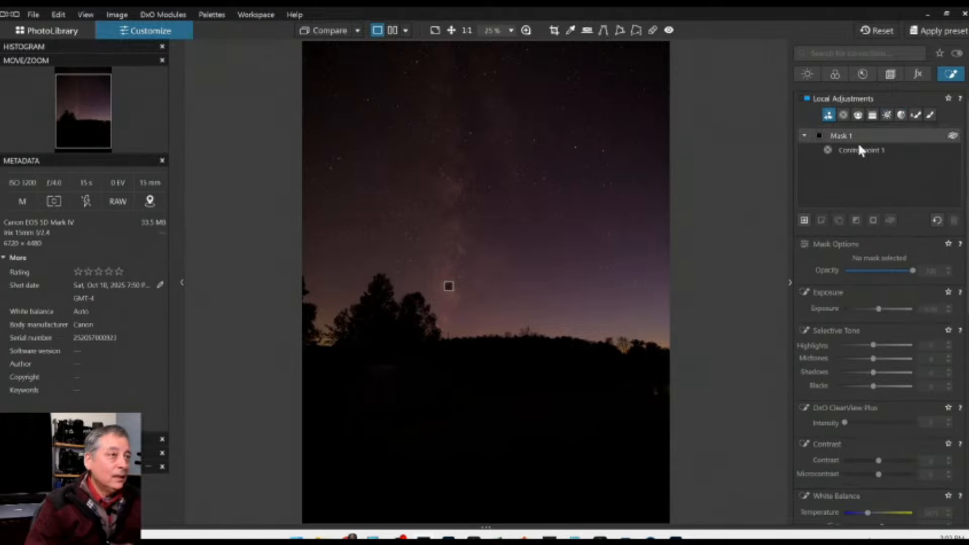
left_click(843, 152)
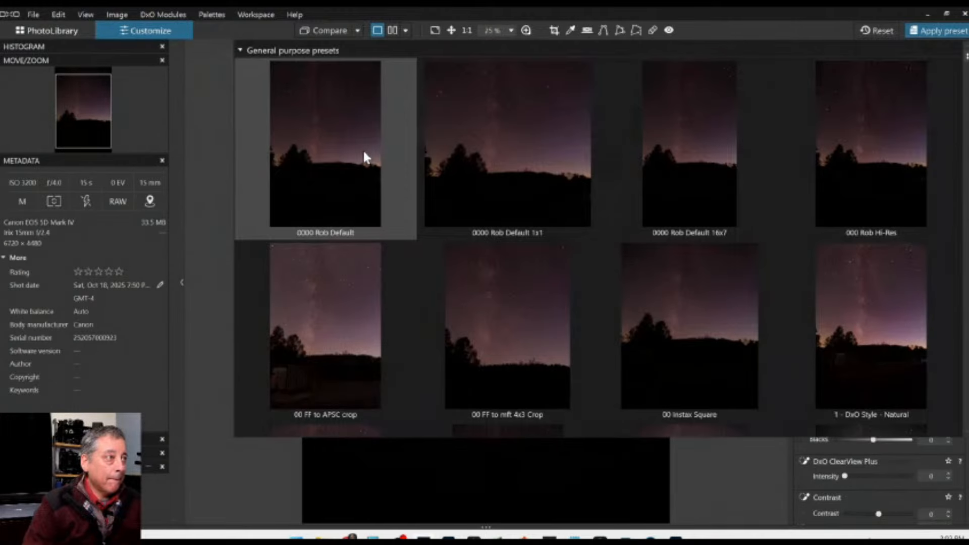
left_click(362, 150)
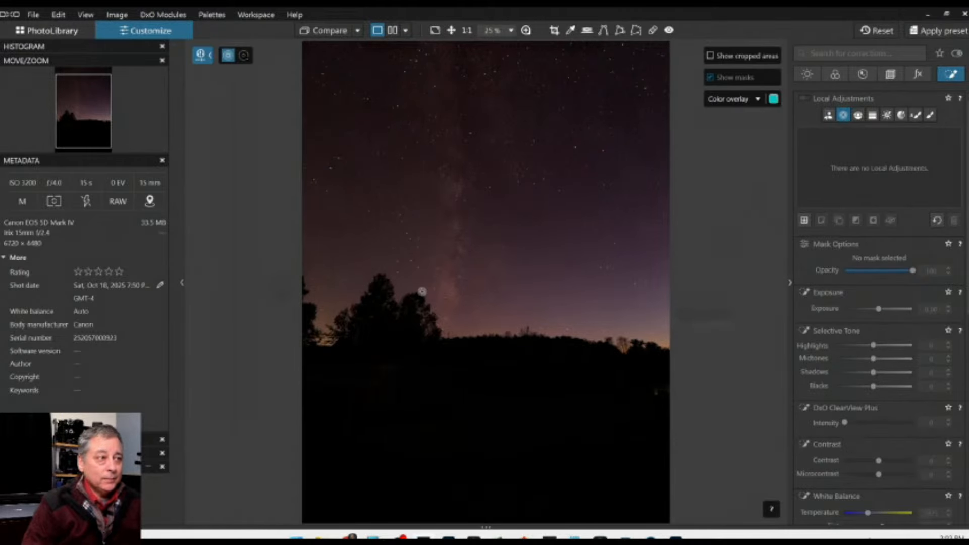
Place a control point on the Milky Way just above the tree line and set its Luma selectivity to 84.
scroll(420, 241, "up", 1)
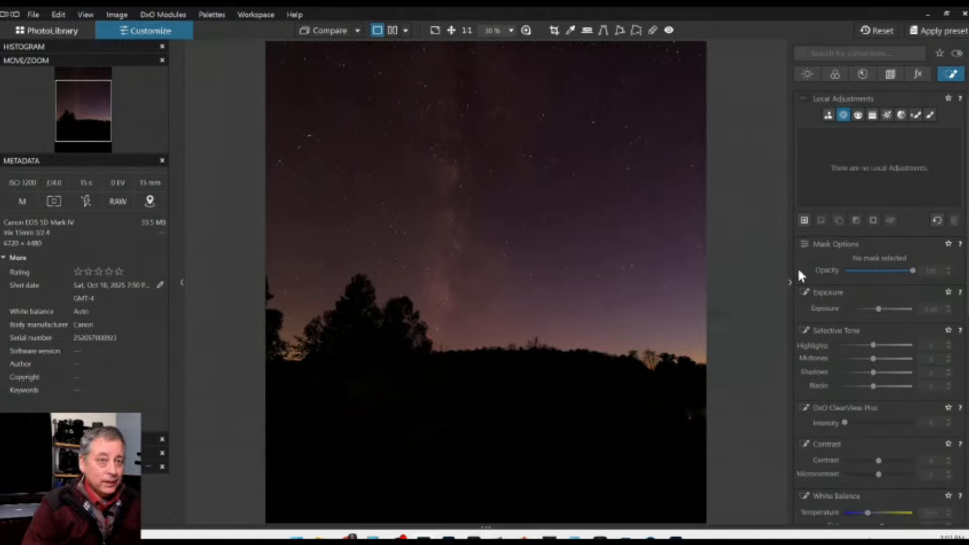
scroll(463, 329, "up", 2)
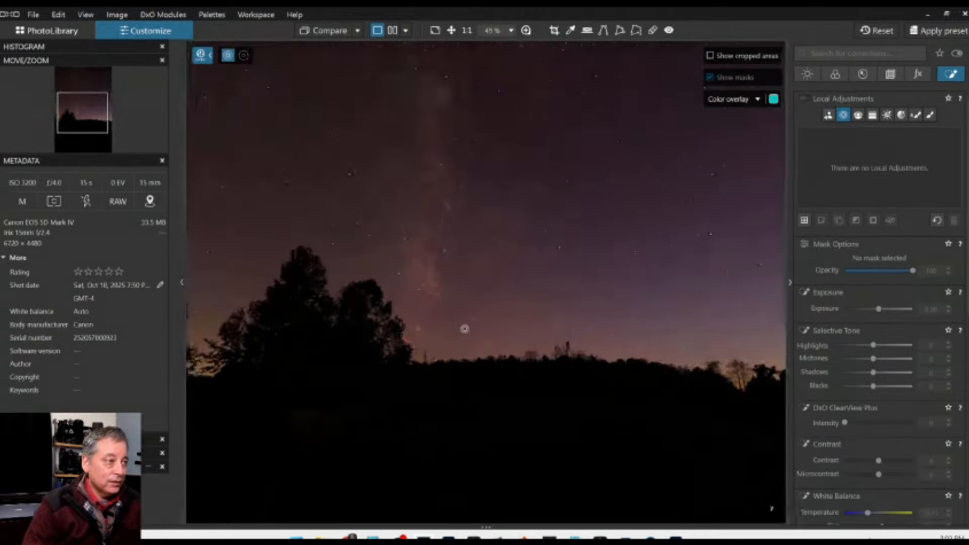
scroll(464, 328, "up", 1)
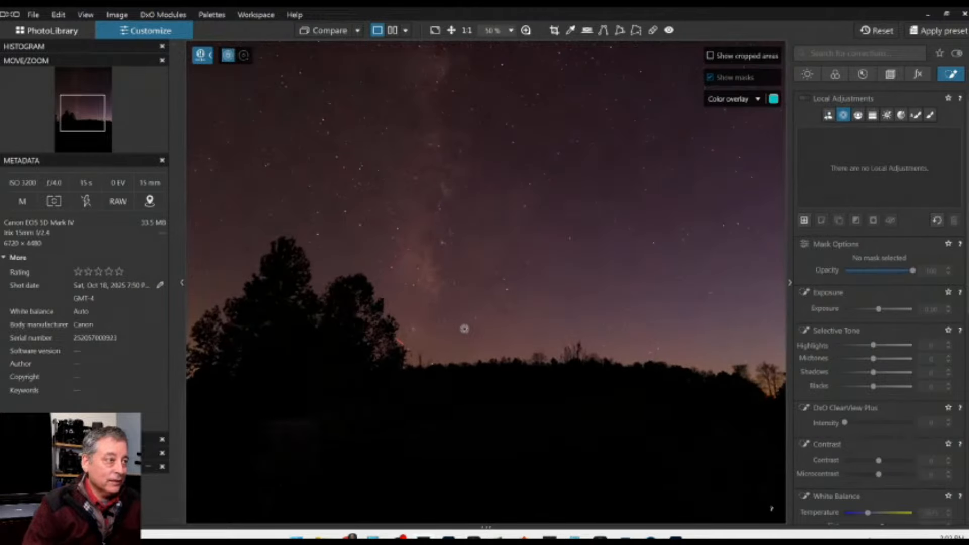
left_click(427, 273)
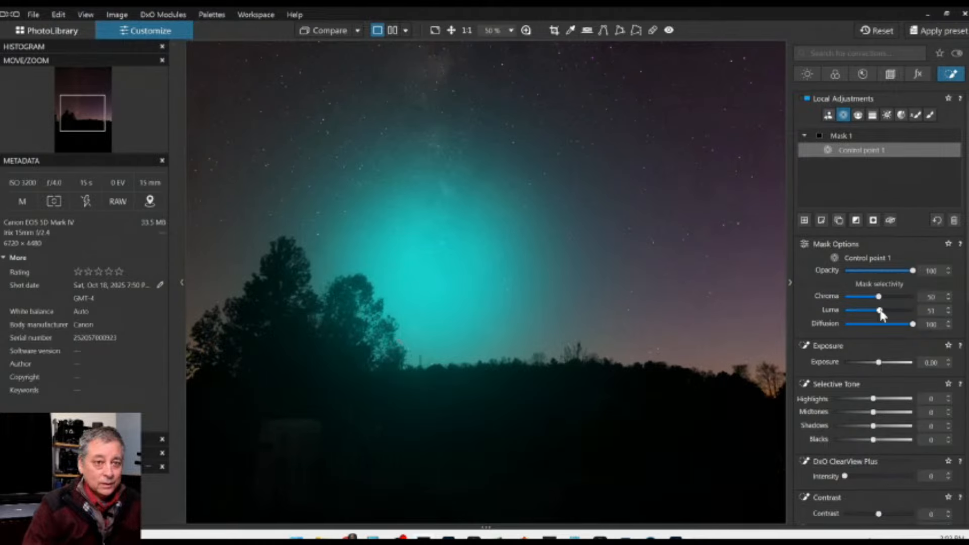
left_click_drag(879, 310, 902, 312)
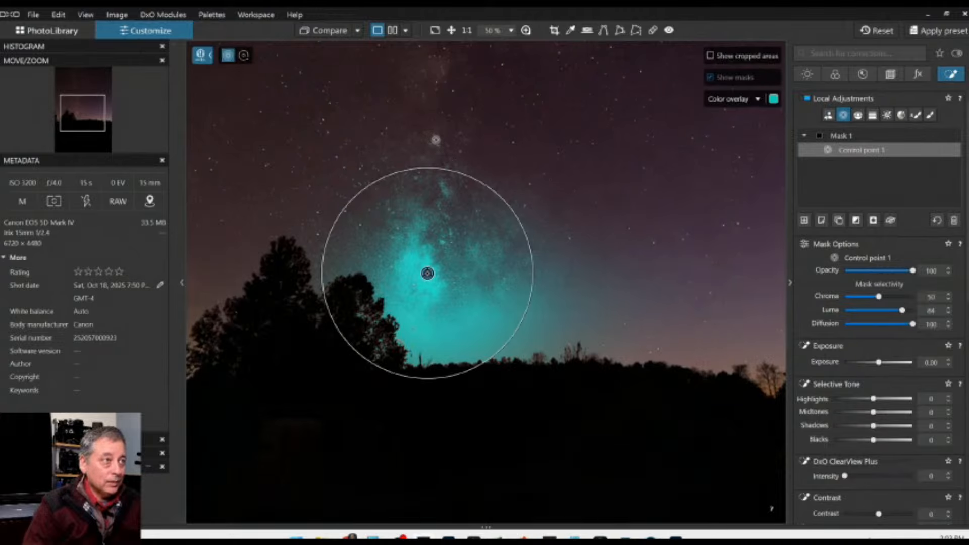
Add a second control point higher up the Milky Way and shrink its radius to fit the band.
left_click(435, 139)
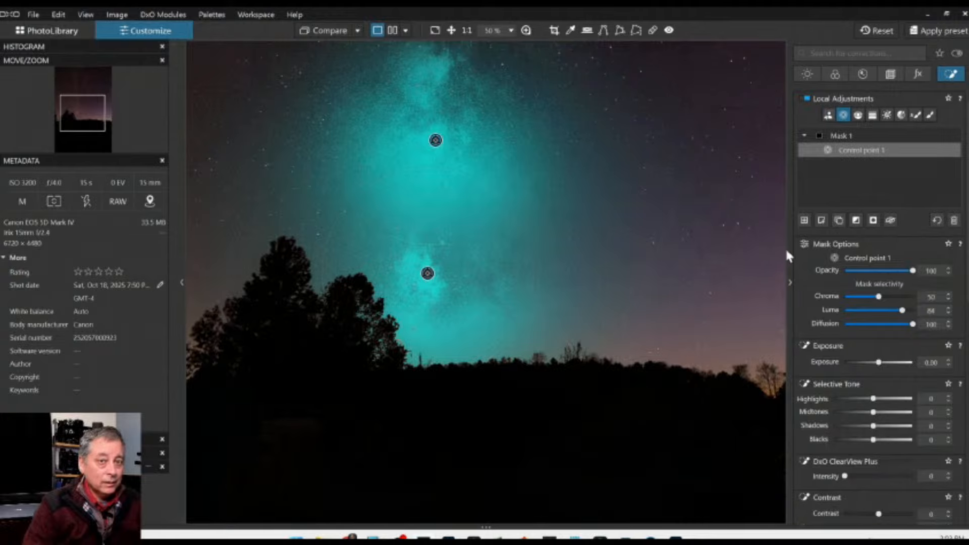
left_click_drag(332, 147, 368, 147)
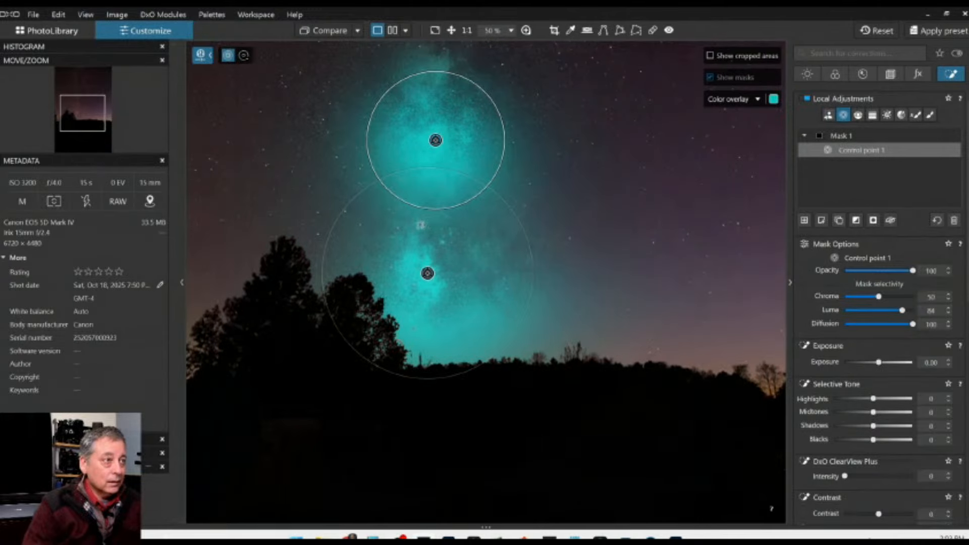
left_click(419, 225)
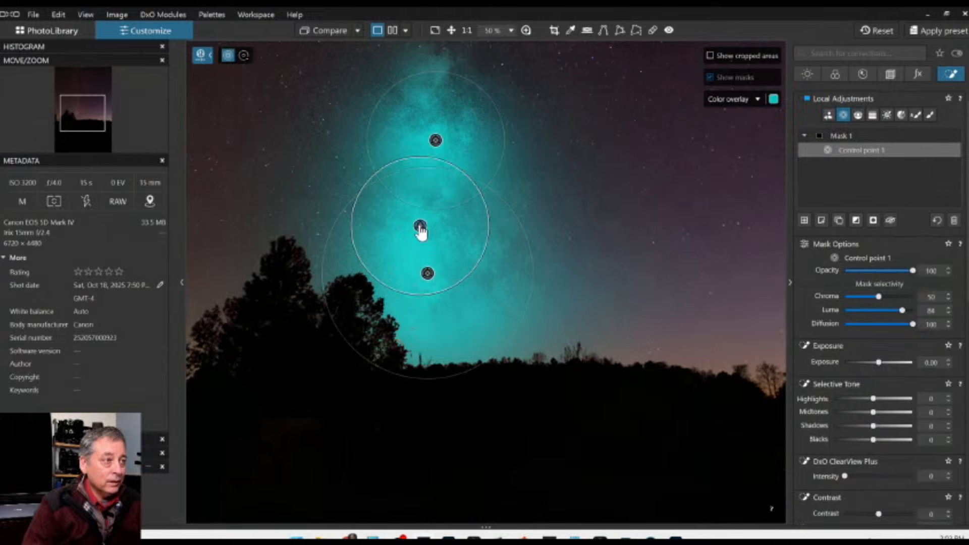
left_click_drag(423, 230, 470, 229)
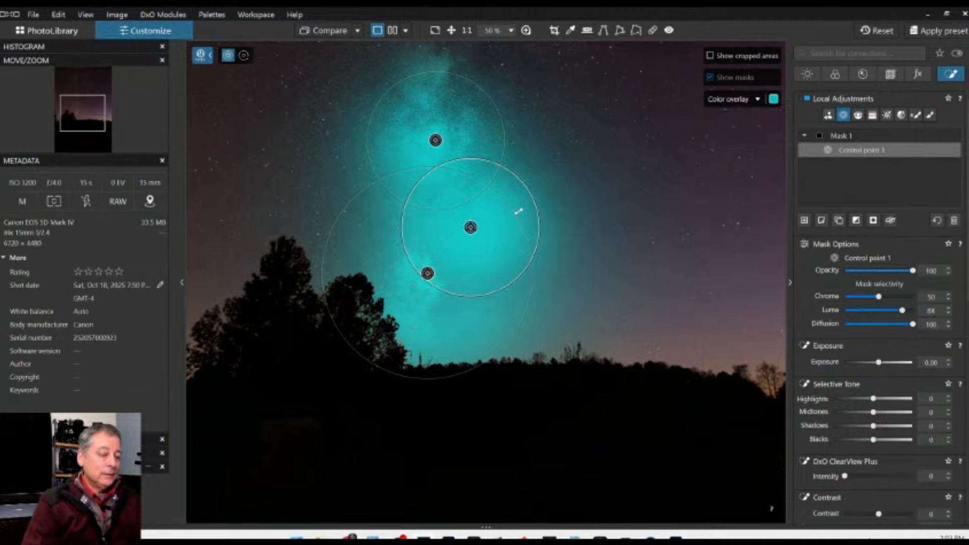
key("Delete")
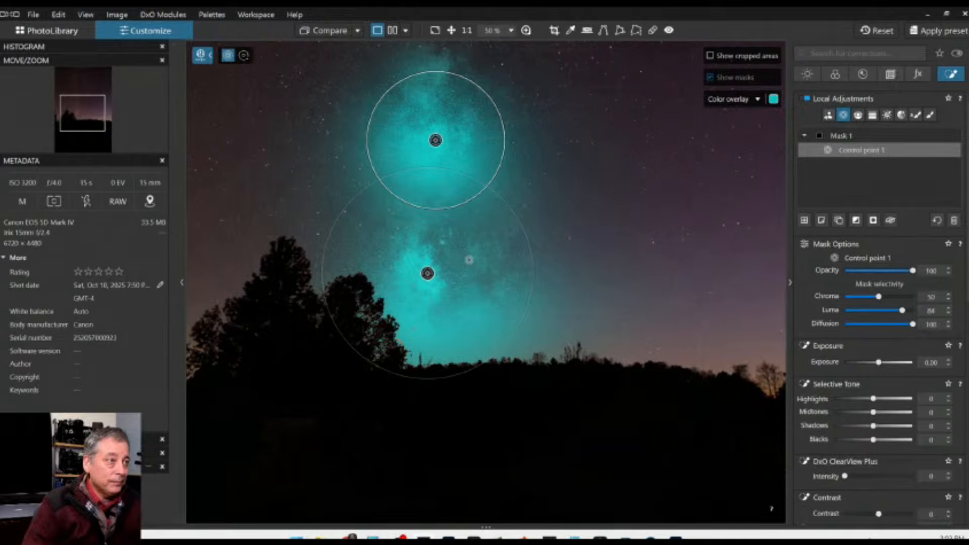
Try a control point right of the lowest one, raise the mask's Luma selectivity to 100, and delete that trial point.
left_click(476, 253)
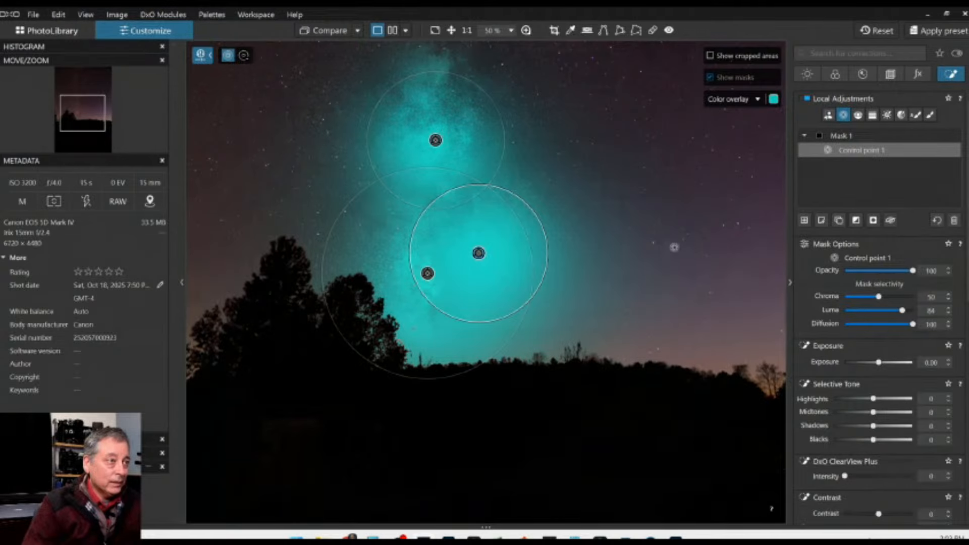
left_click_drag(901, 310, 915, 309)
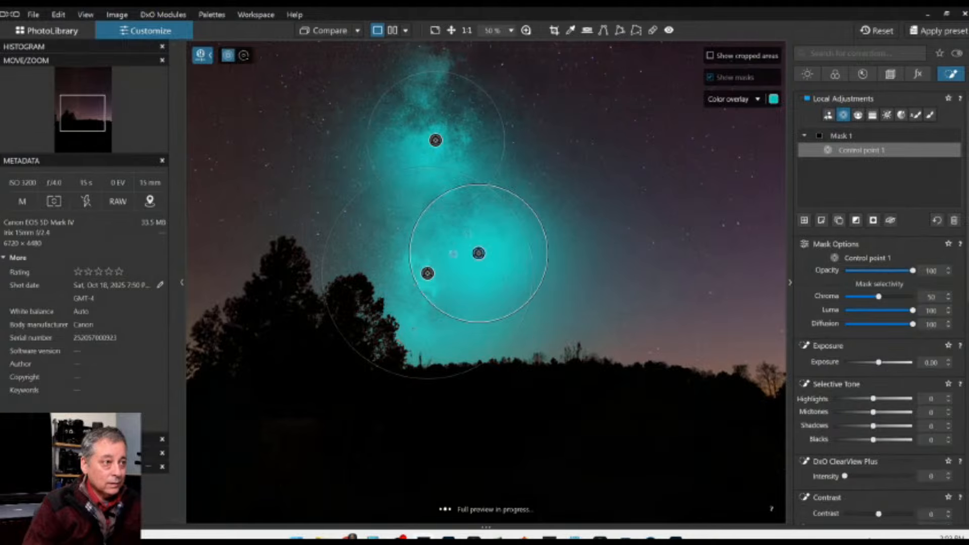
scroll(479, 263, "up", 4)
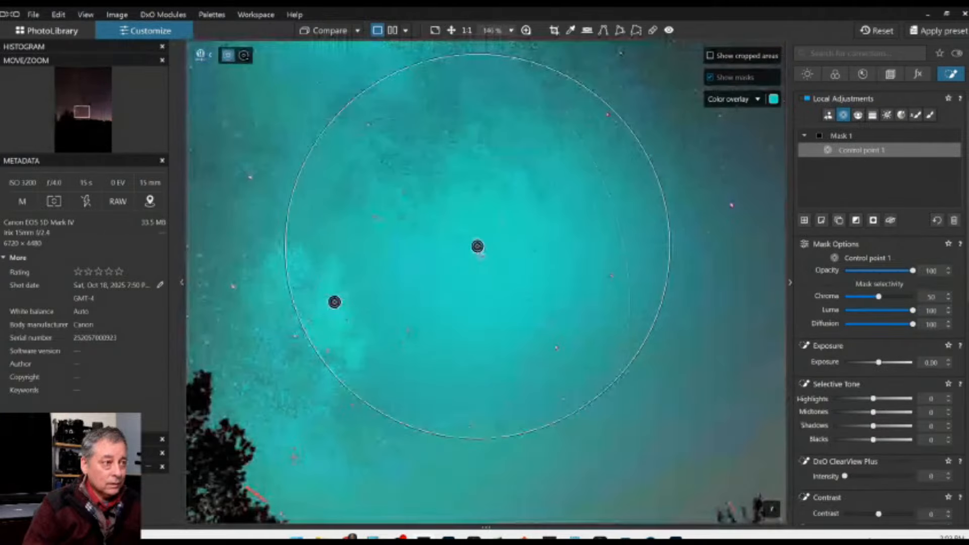
left_click_drag(477, 244, 484, 246)
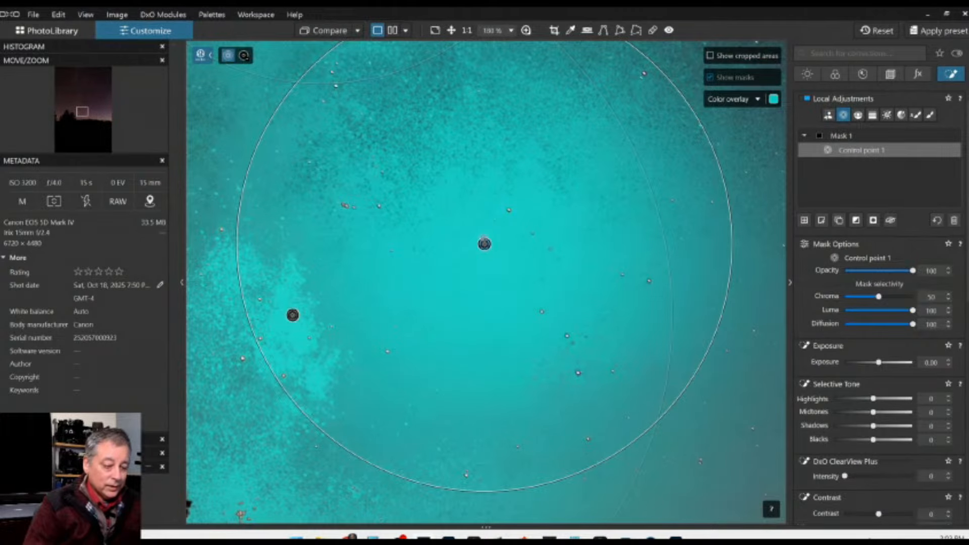
key("Delete")
Add a control point on the Milky Way above the existing two and fine-tune its position.
scroll(483, 237, "down", 2)
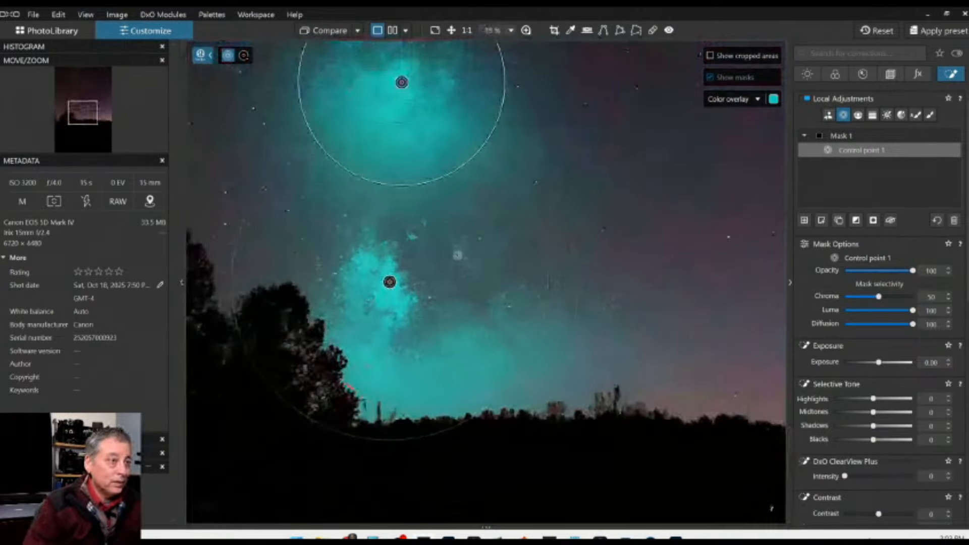
scroll(457, 252, "down", 2)
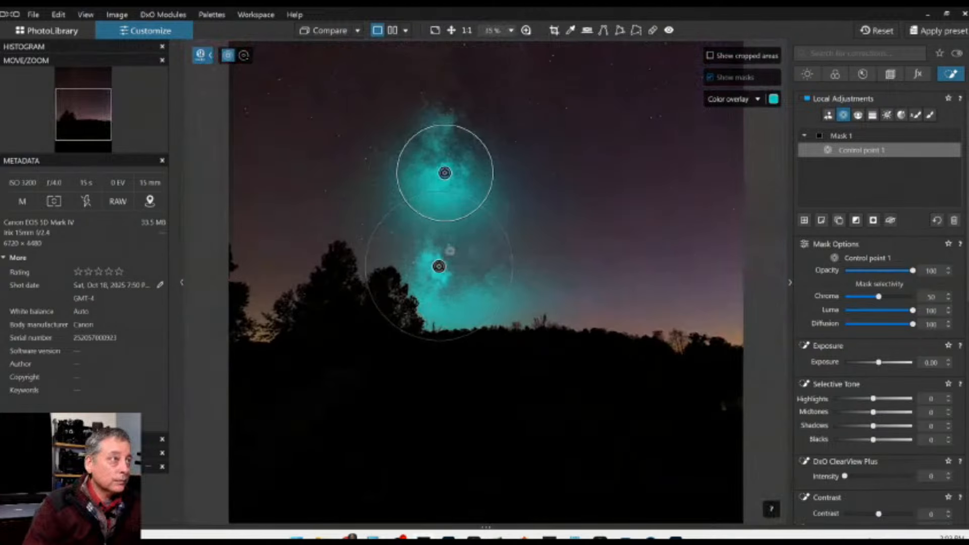
left_click_drag(87, 105, 86, 86)
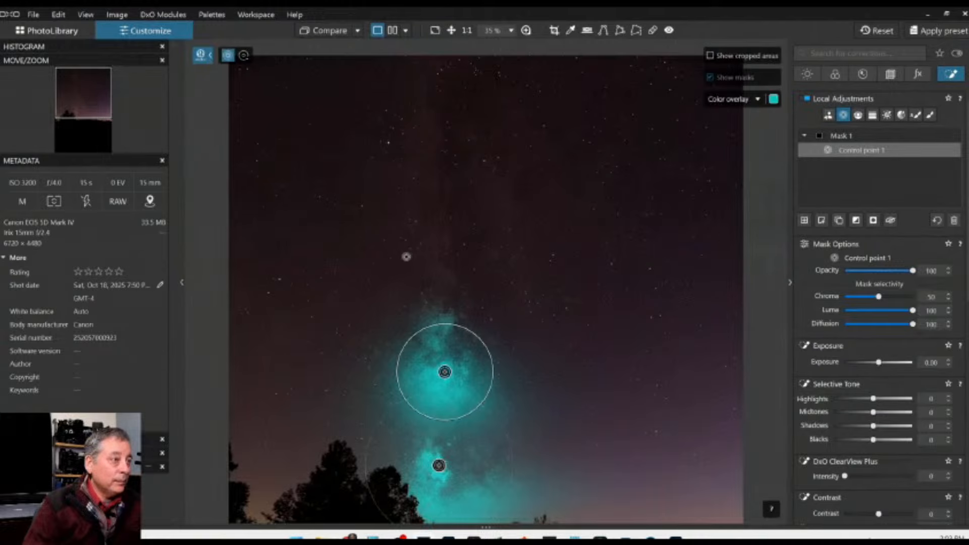
scroll(434, 275, "up", 3)
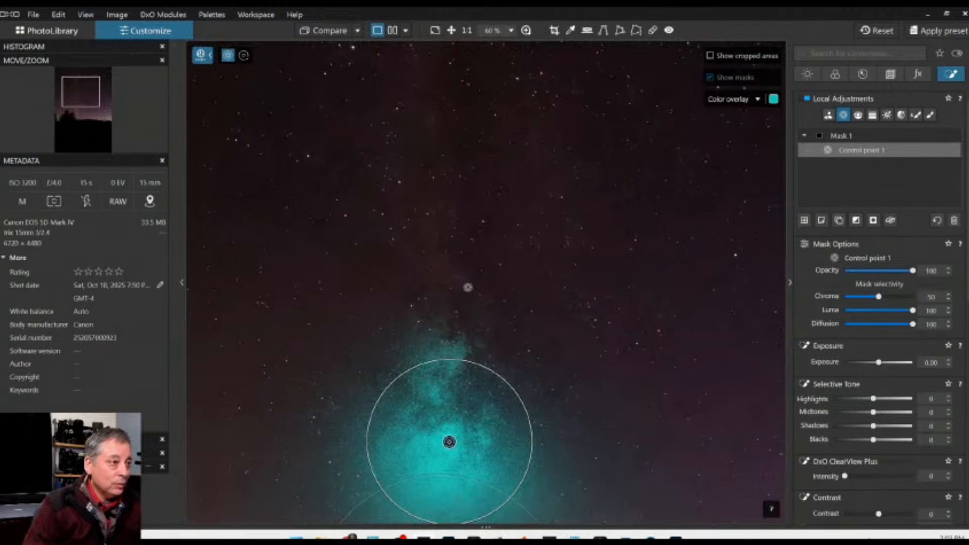
left_click(465, 282)
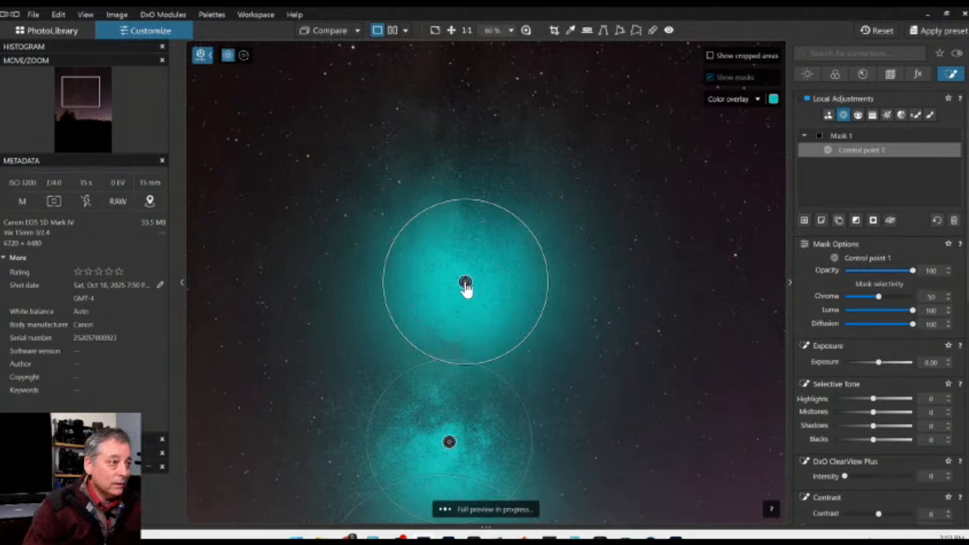
left_click(465, 283)
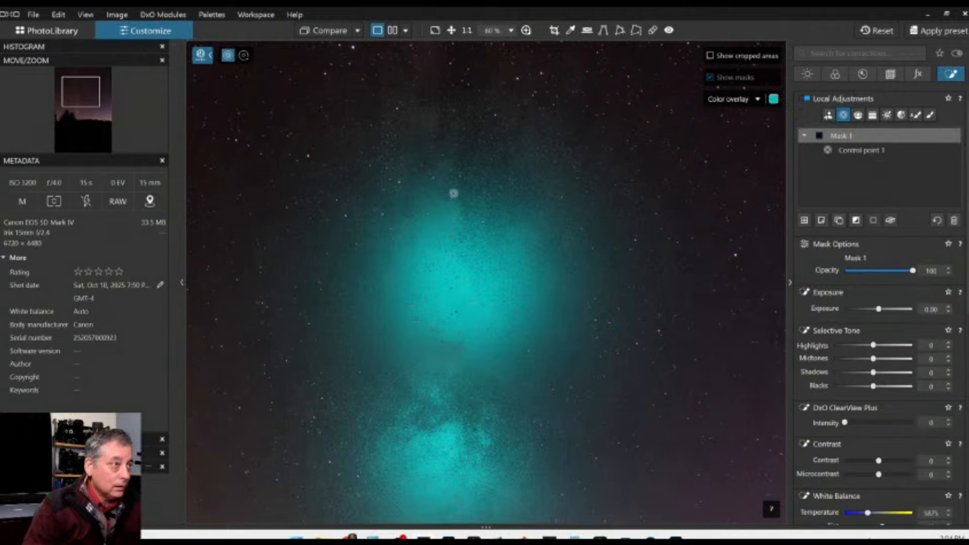
left_click(875, 148)
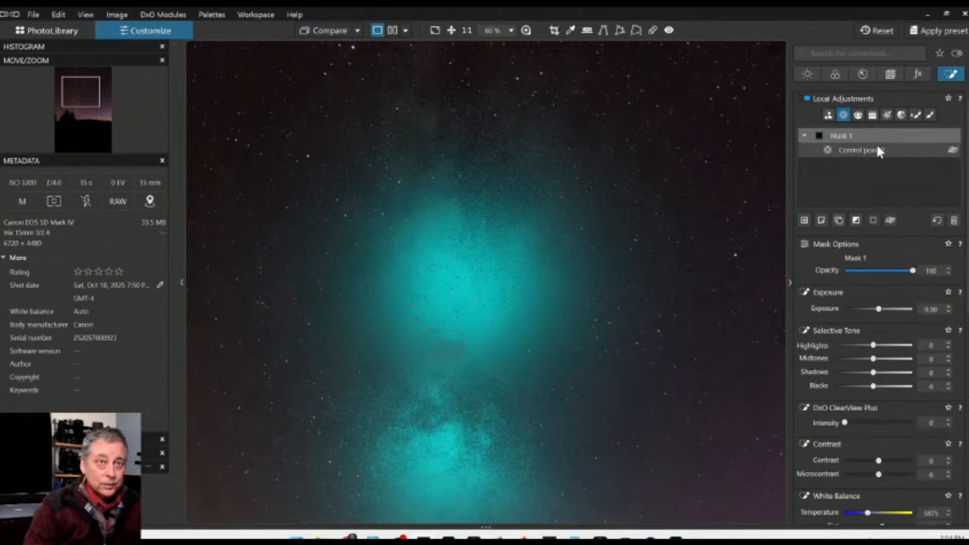
left_click_drag(469, 283, 470, 286)
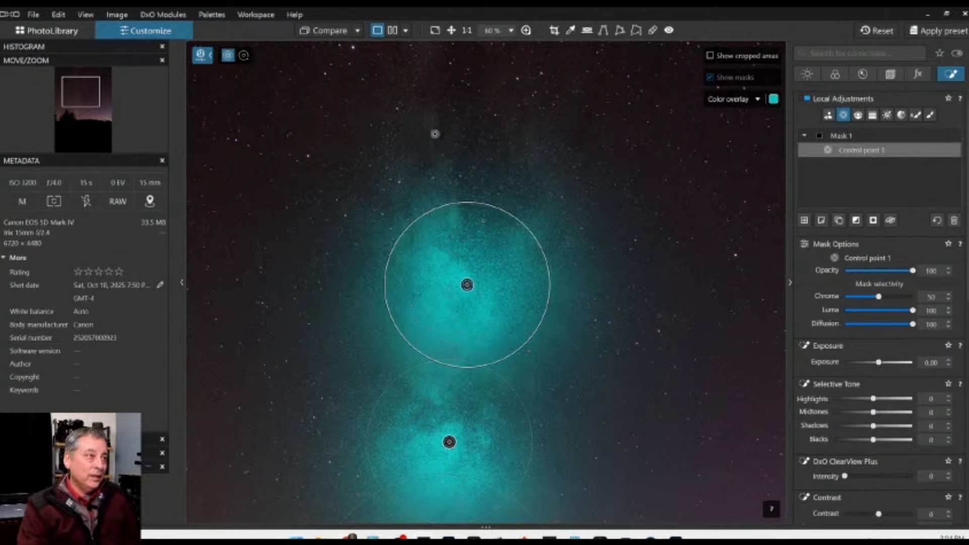
Add three smaller control points around the upper Milky Way, one to the right and two to the left.
left_click(535, 167)
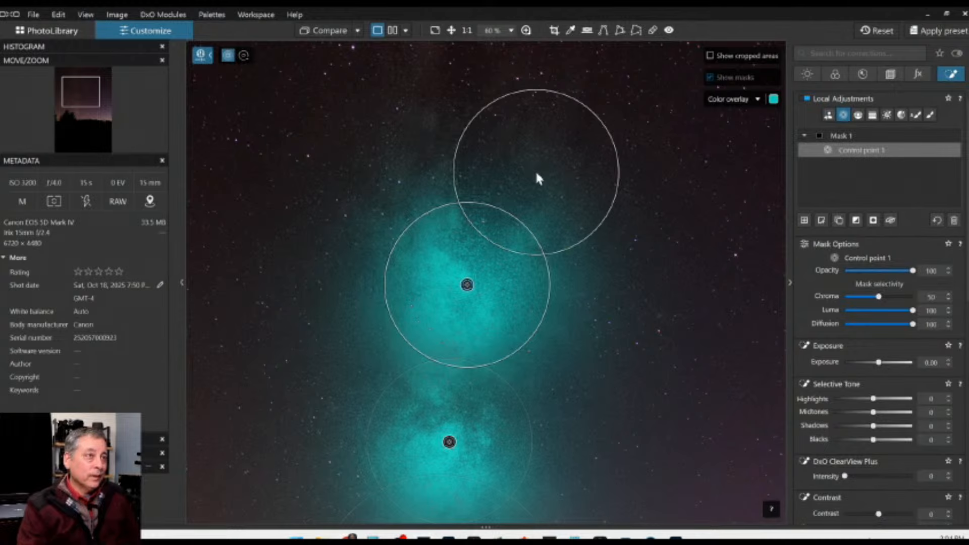
left_click_drag(490, 113, 512, 135)
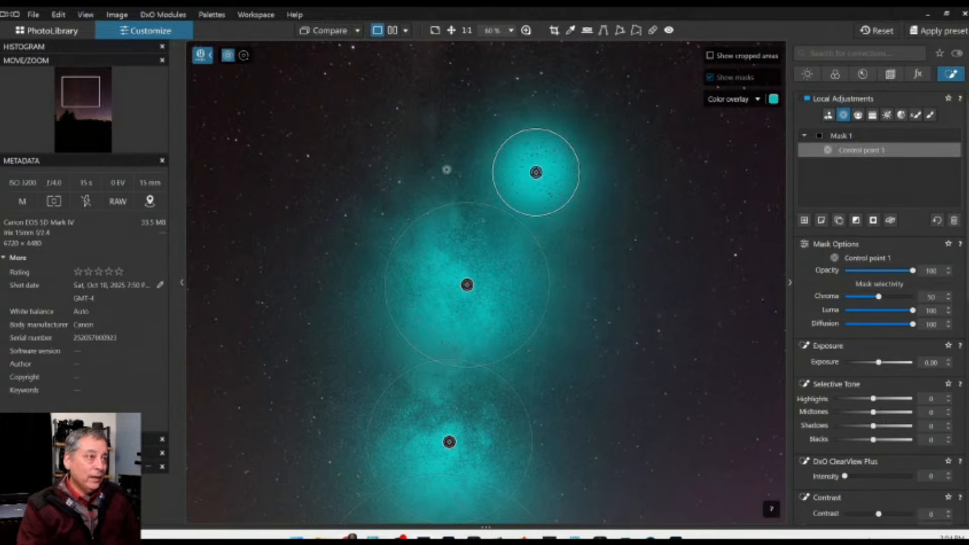
left_click(432, 126)
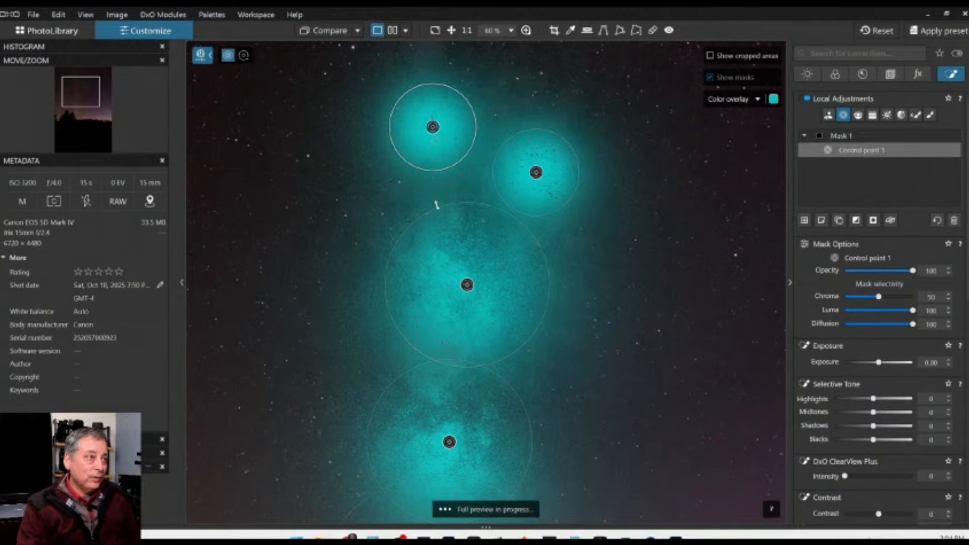
left_click(425, 206)
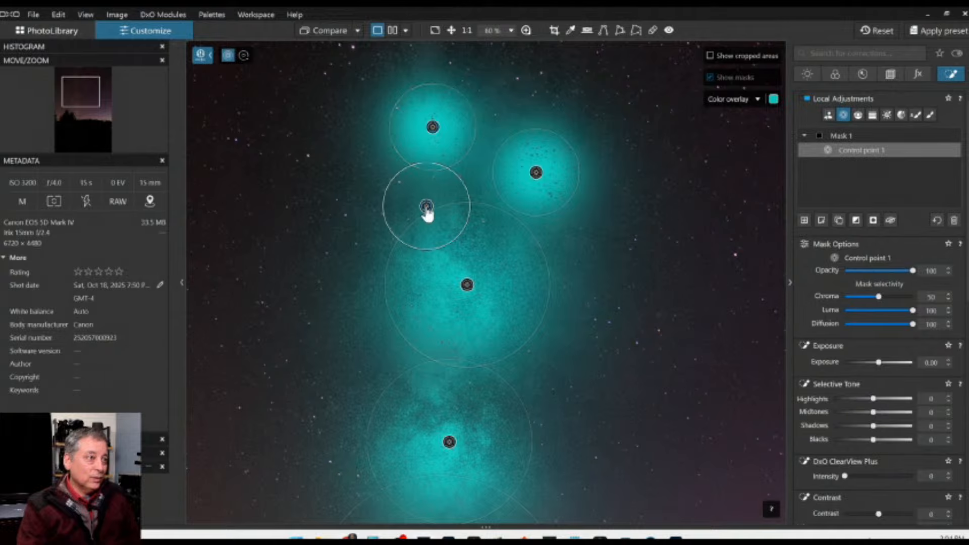
Slightly shrink the middle control point's radius and add a small control point at the top end of the Milky Way.
scroll(541, 318, "down", 3)
scroll(541, 322, "down", 1)
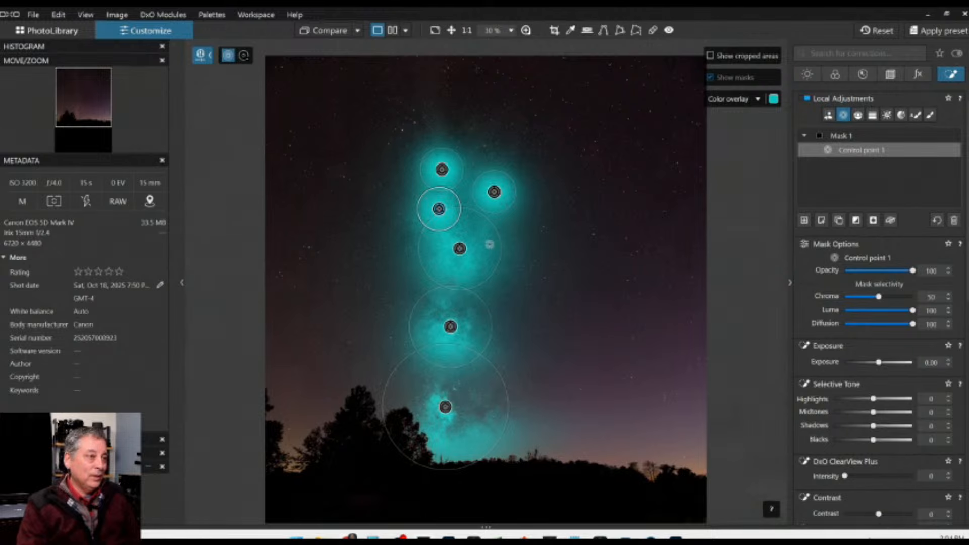
left_click_drag(497, 228, 490, 233)
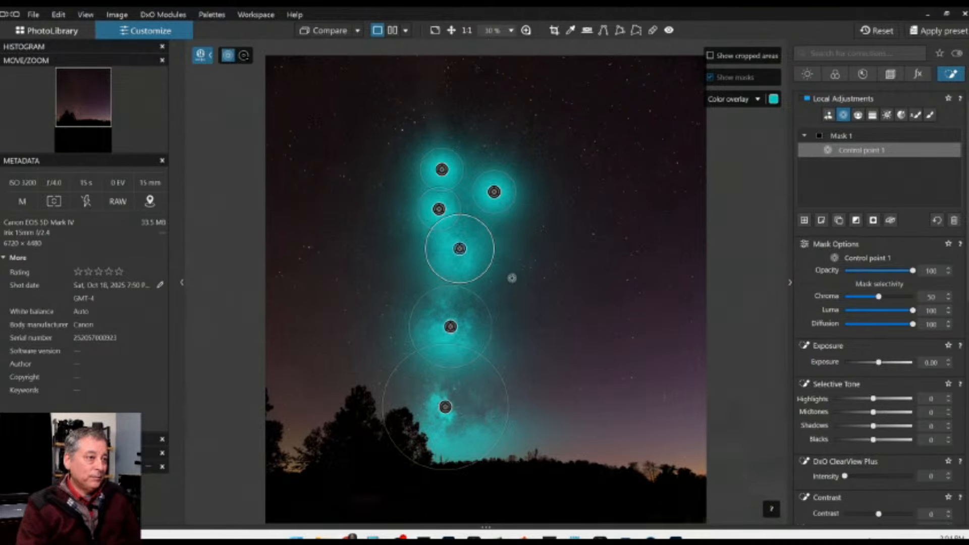
left_click(443, 130)
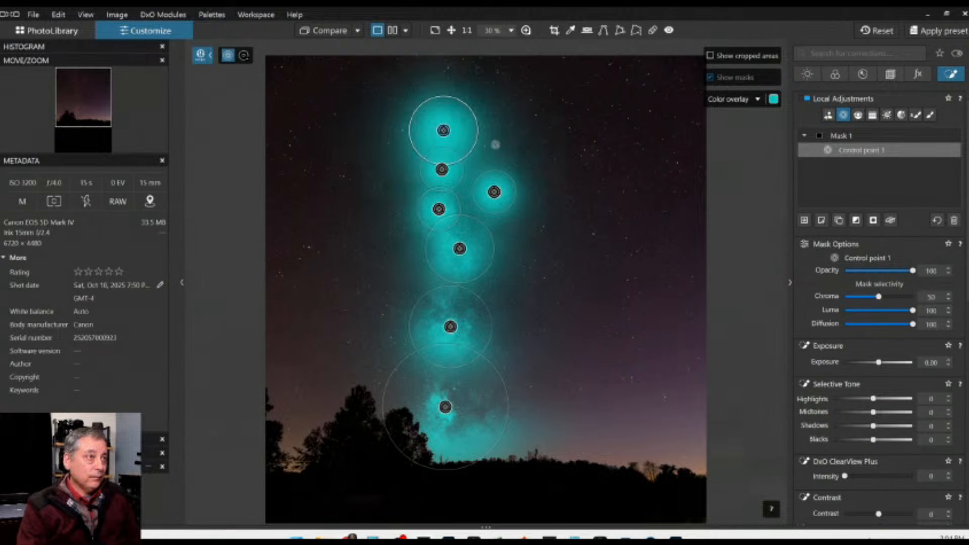
left_click_drag(455, 102, 452, 110)
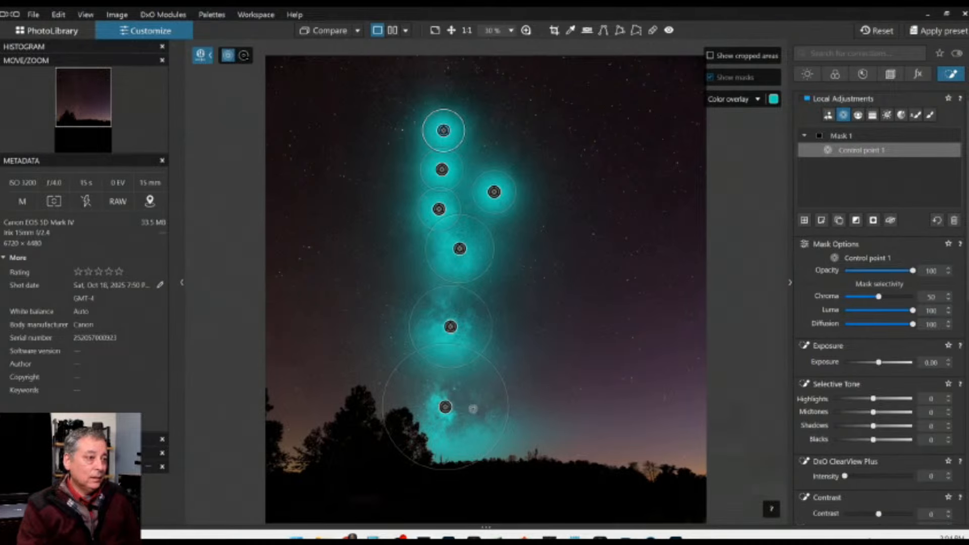
Add a control point above and left of the lowest one, near the trees, and enlarge its radius.
scroll(421, 396, "up", 2)
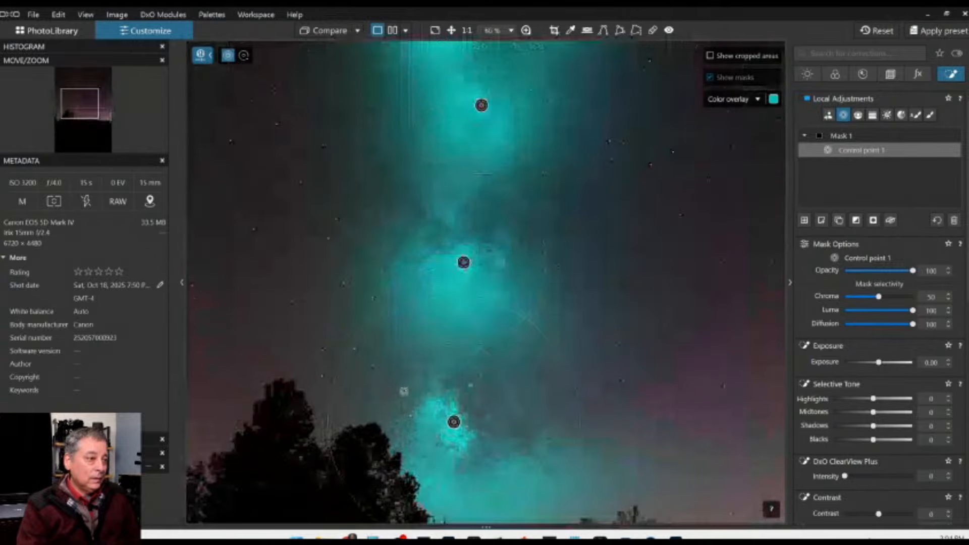
left_click(401, 378)
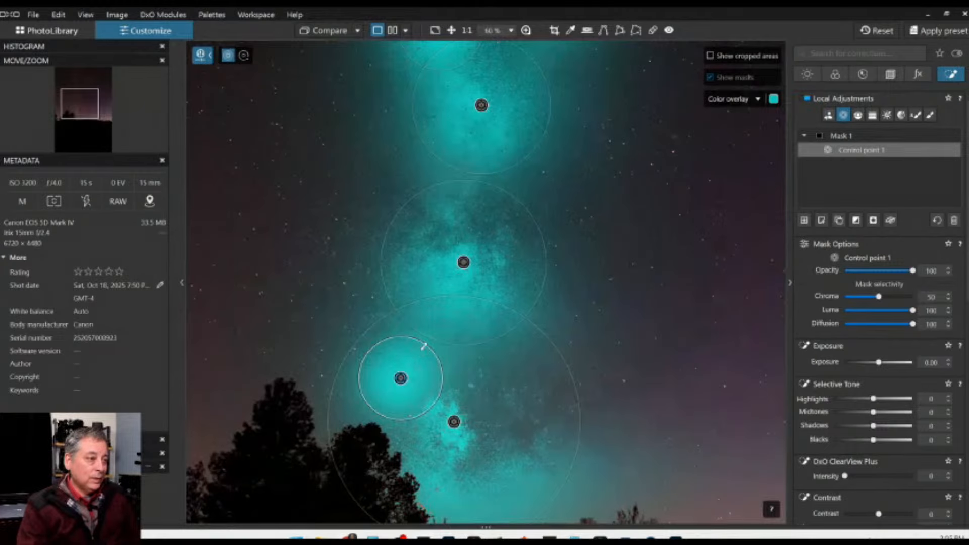
left_click_drag(424, 347, 450, 320)
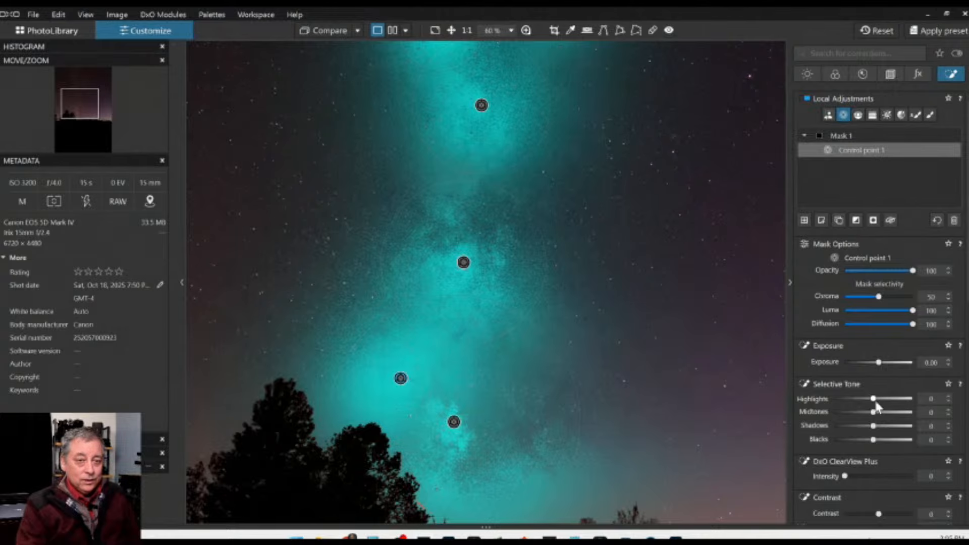
Set the mask's Selective Tone to Highlights 100, Midtones 58 and Shadows 13.
left_click_drag(875, 399, 914, 407)
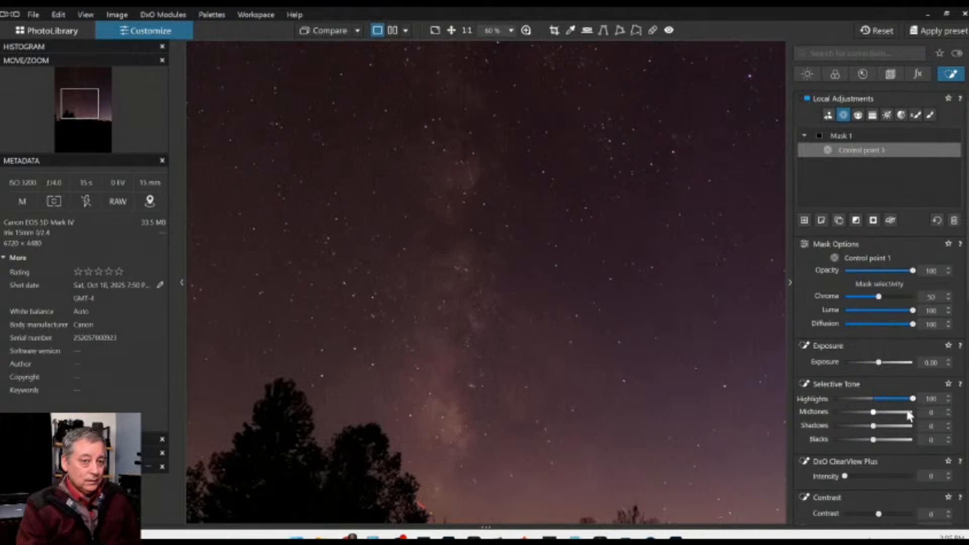
mouse_move(874, 413)
left_mouse_down()
mouse_move(899, 413)
mouse_move(878, 427)
left_mouse_up()
scroll(518, 311, "down", 4)
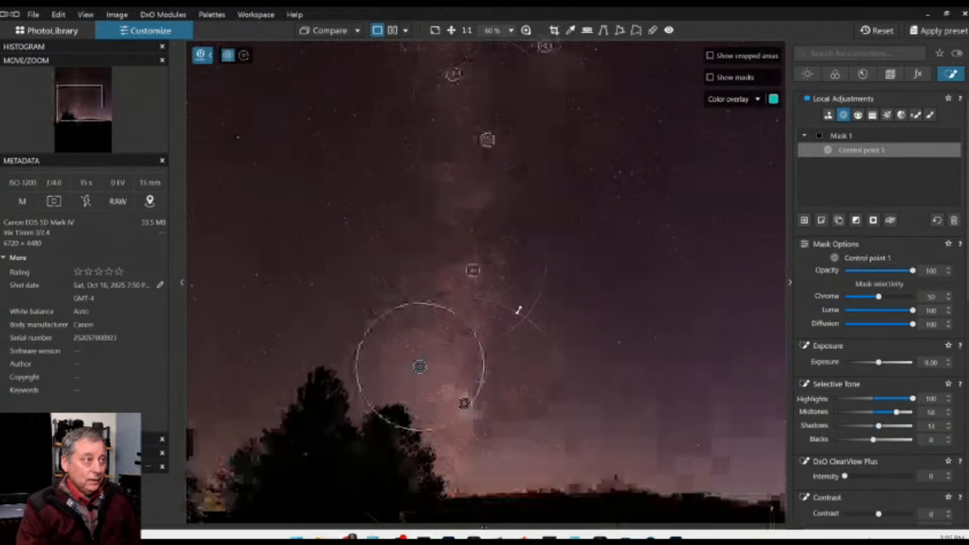
Set the mask's Shadows to 16 and move the right-hand control point down beside the middle one, with a larger radius.
scroll(555, 314, "down", 1)
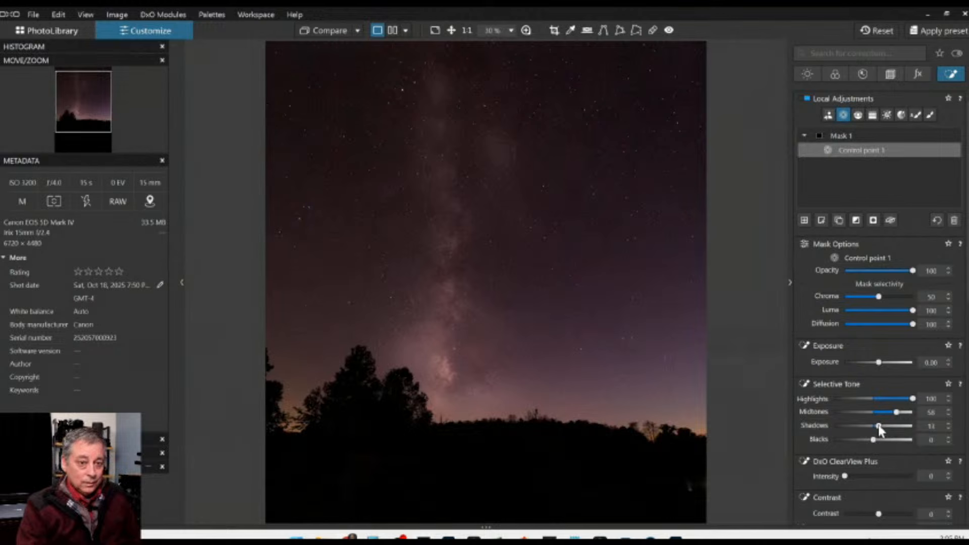
left_click_drag(878, 427, 882, 429)
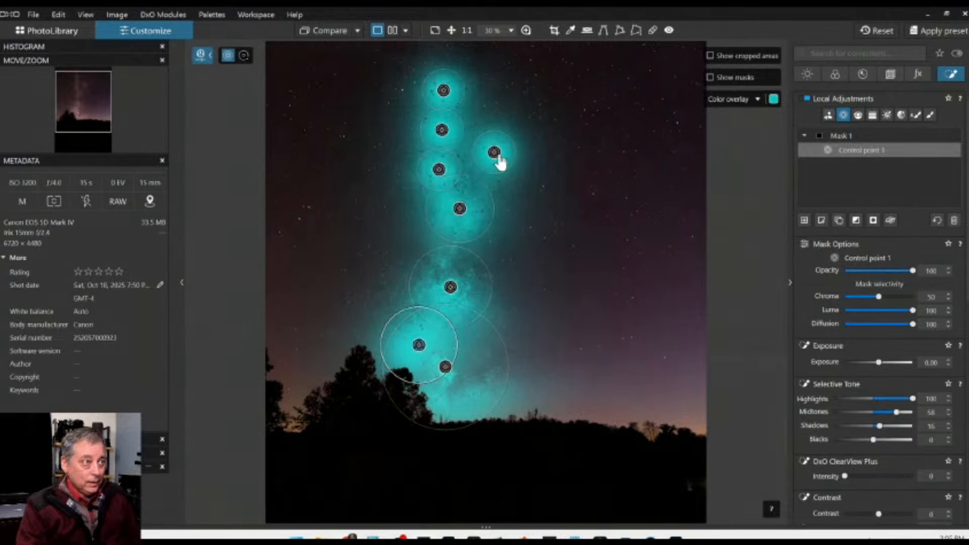
left_click(497, 156)
key("Delete")
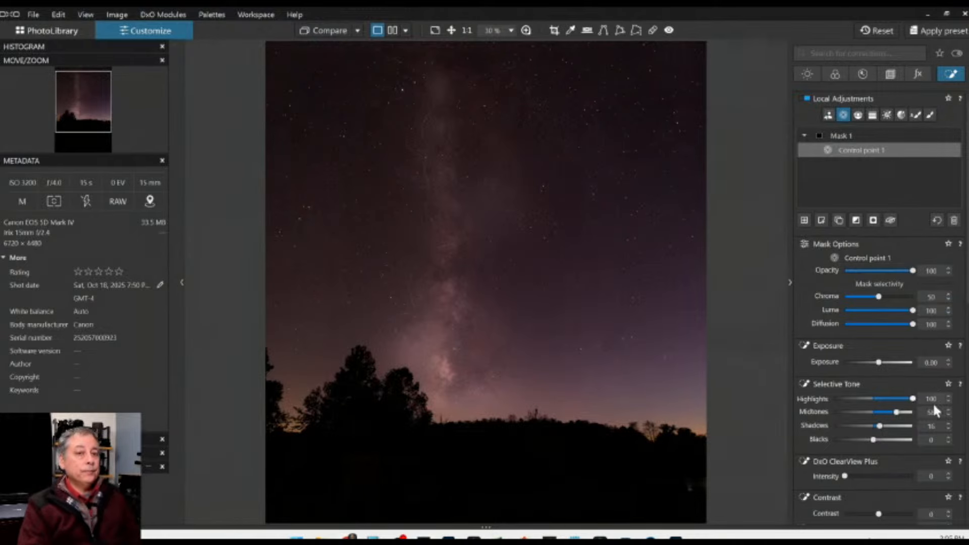
Set the Milky Way mask's ClearView Plus intensity to 19 and its Microcontrast to 5.
scroll(895, 449, "down", 1)
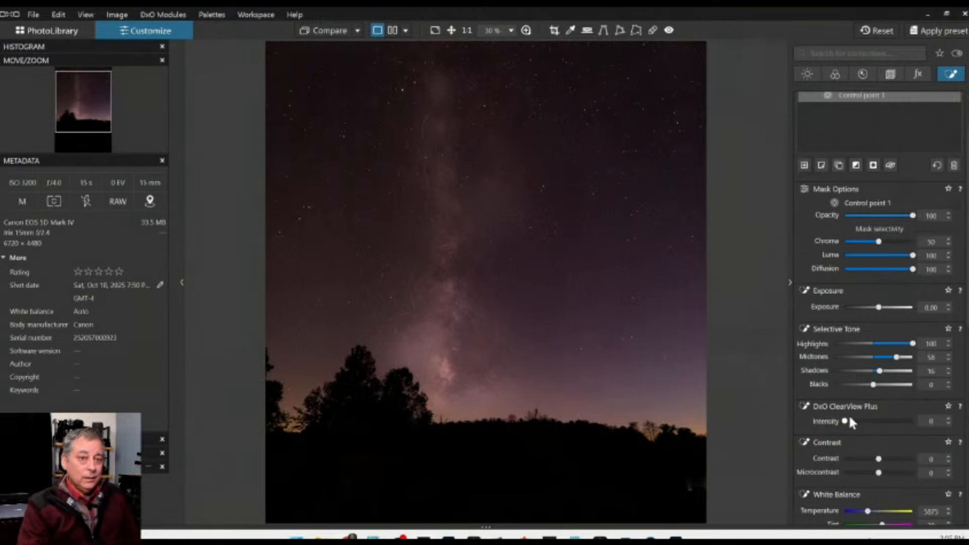
left_click_drag(844, 421, 856, 421)
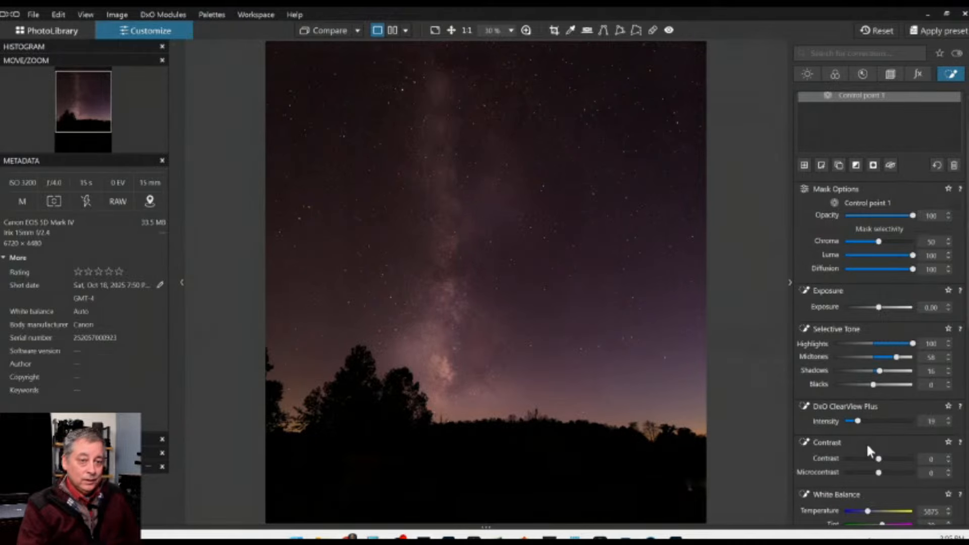
left_click_drag(878, 472, 880, 473)
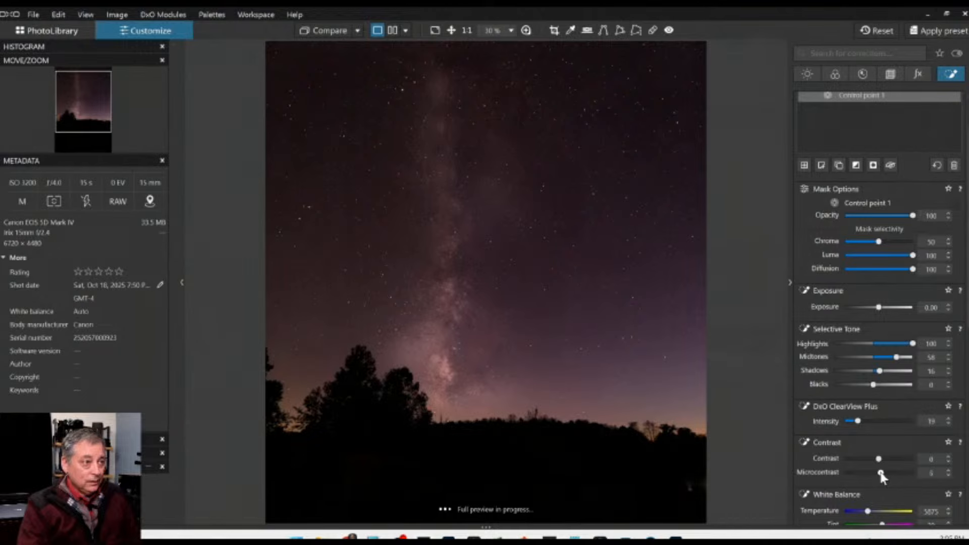
Create a second mask with a control line across the upper sky, to the right of the Milky Way, fading downward.
scroll(806, 322, "up", 2)
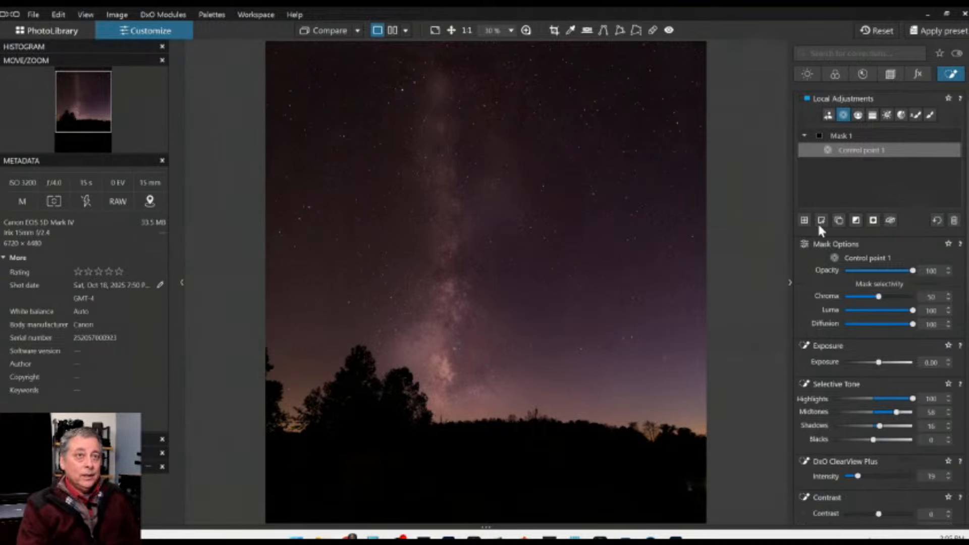
left_click(858, 114)
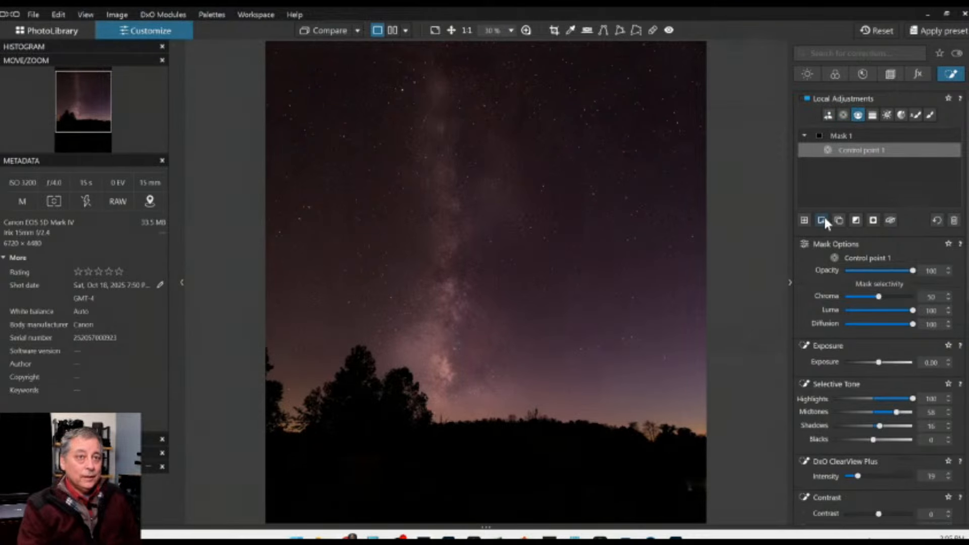
left_click(805, 220)
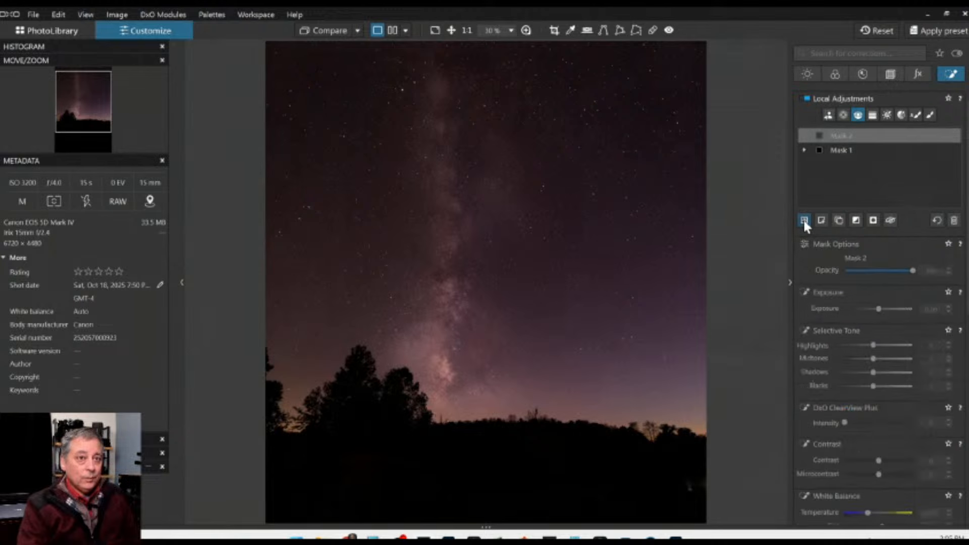
left_click(820, 220)
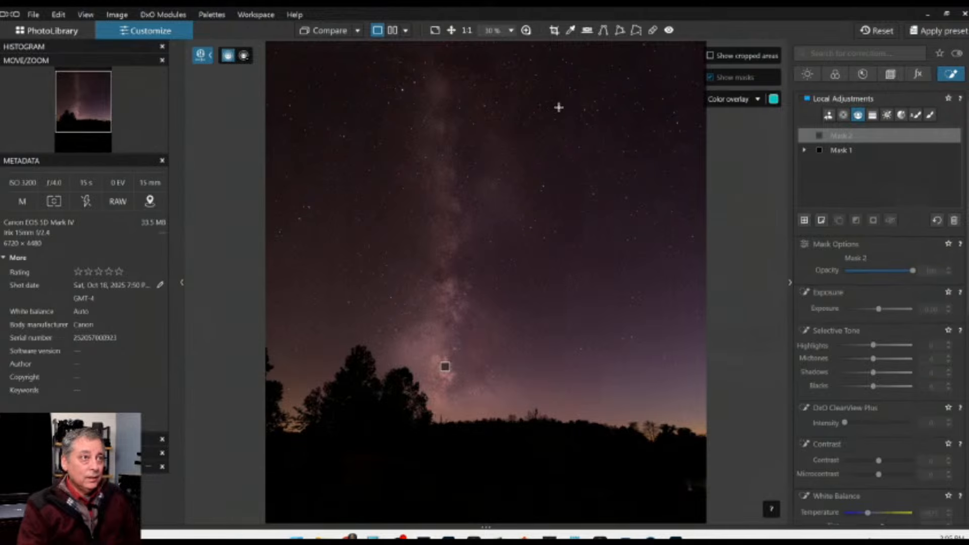
left_click_drag(559, 106, 573, 289)
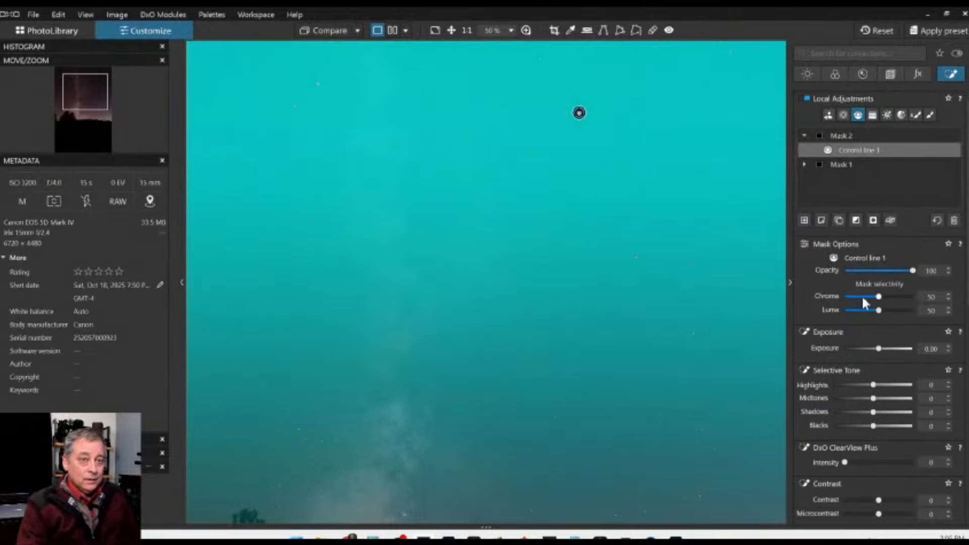
Raise the control line's Luma selectivity to 100, checking the mask overlay across the sky and trees.
left_click_drag(879, 315, 878, 315)
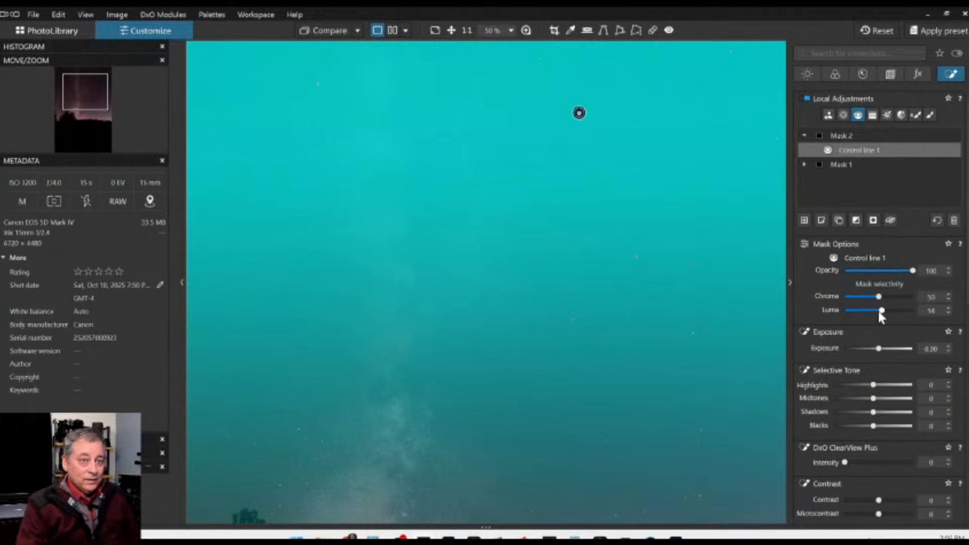
scroll(879, 312, "up", 10)
scroll(879, 313, "up", 15)
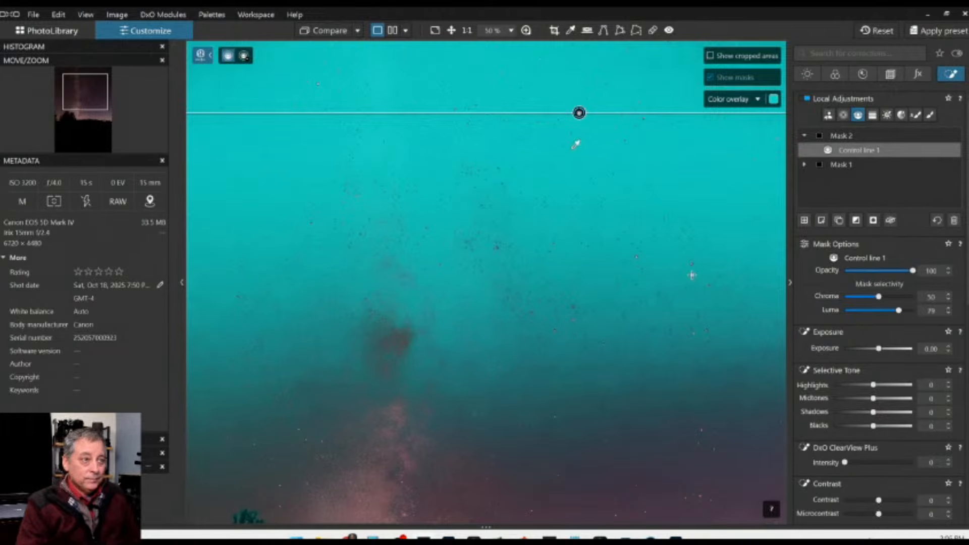
scroll(691, 275, "down", 2)
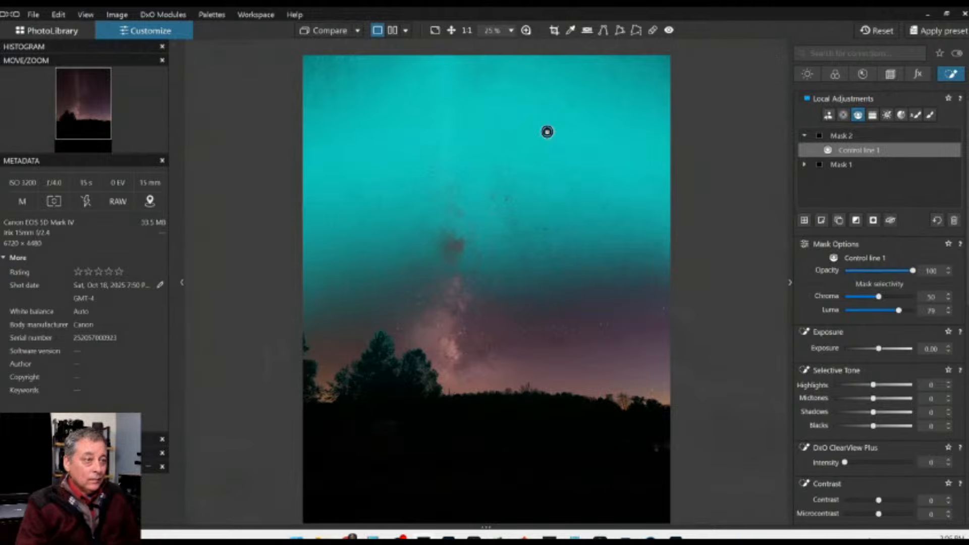
left_click_drag(547, 462, 547, 513)
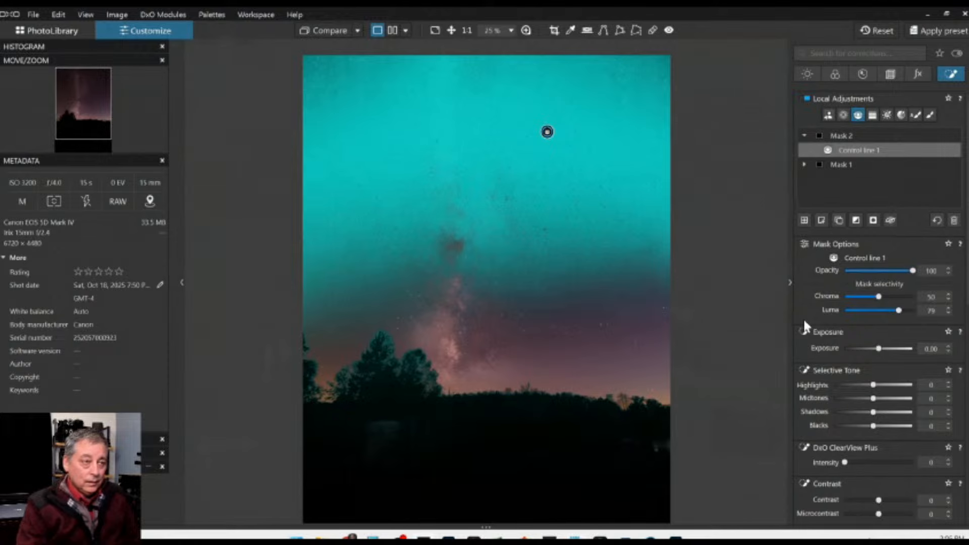
left_click_drag(898, 314, 895, 313)
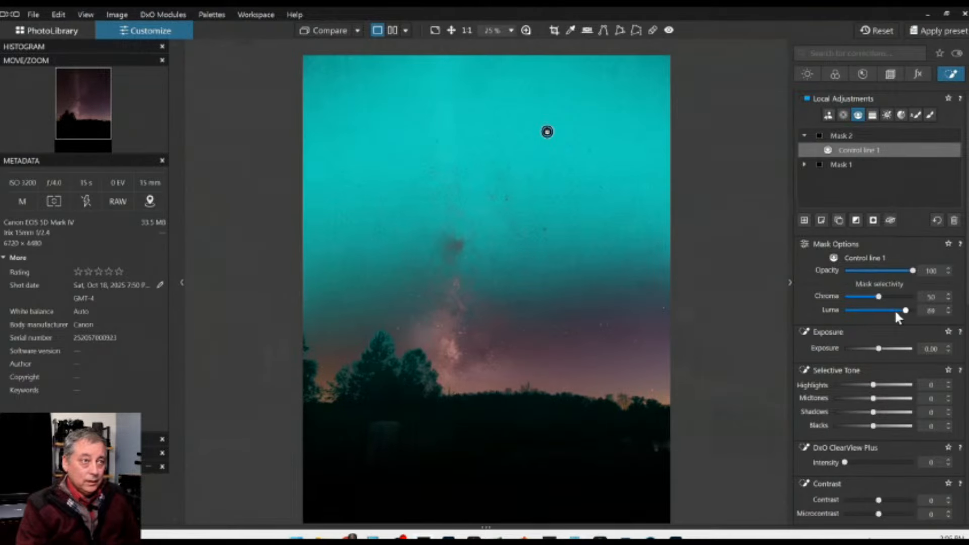
scroll(895, 314, "up", 3)
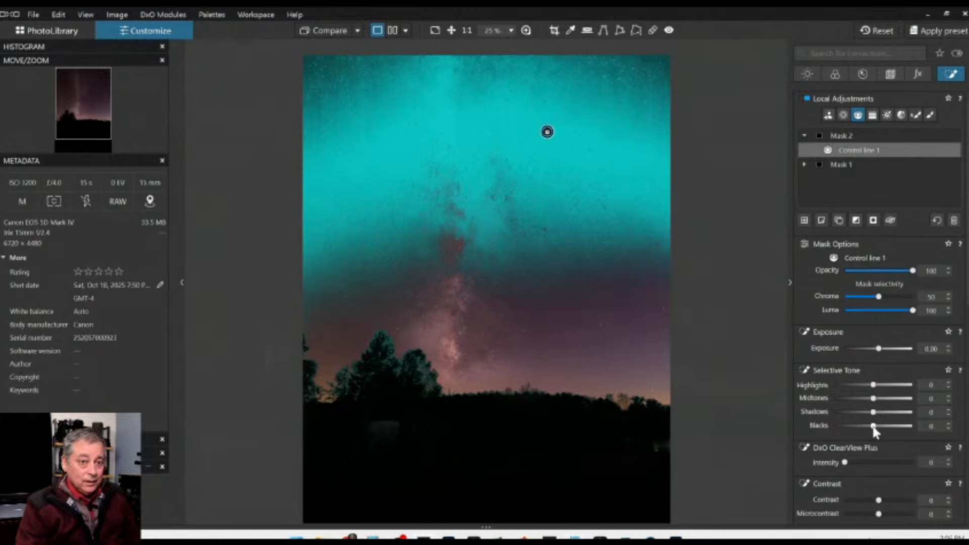
Adjust the control line's sky mask to Blacks -7, ClearView Plus 36, Microcontrast 27 and Exposure -0.20.
left_click_drag(873, 428, 871, 429)
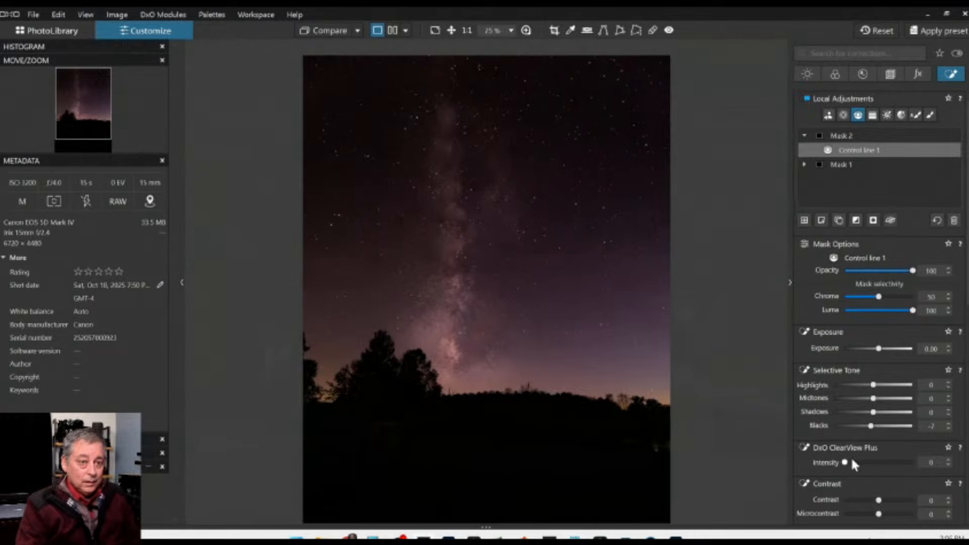
left_click_drag(869, 469, 871, 469)
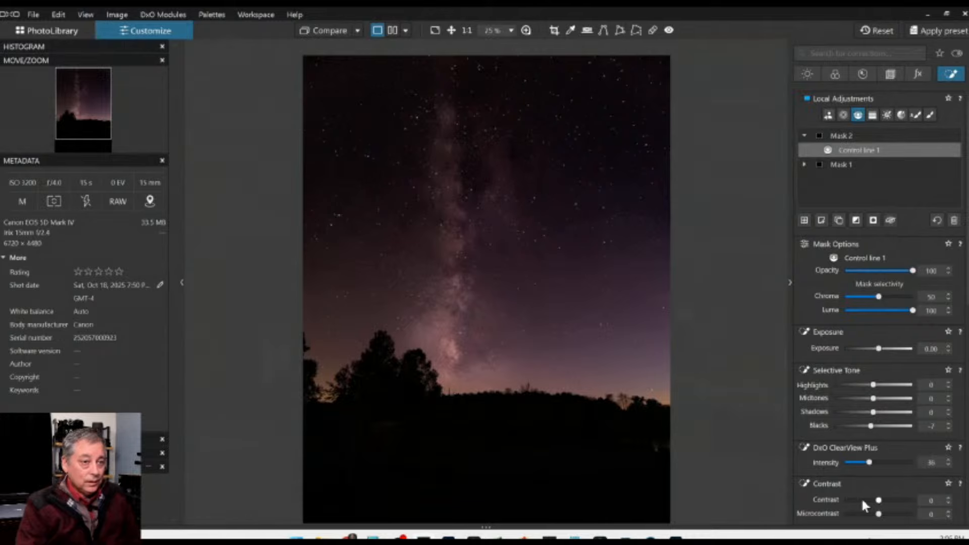
left_click_drag(879, 514, 888, 514)
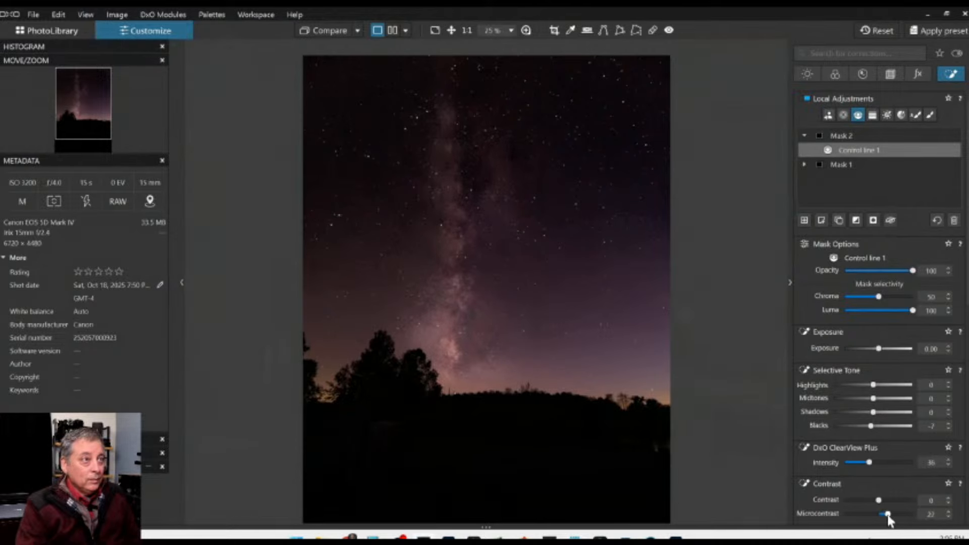
left_click(878, 351)
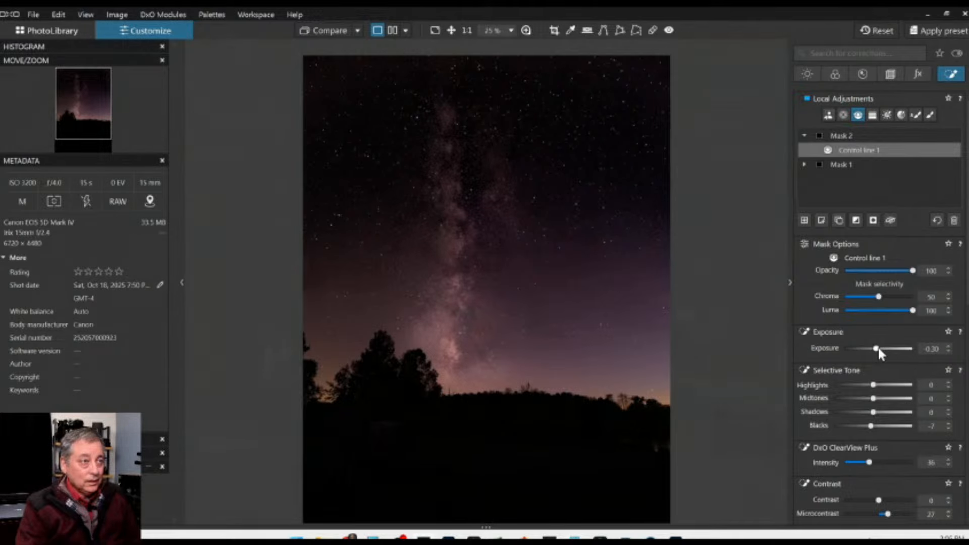
left_click(877, 346)
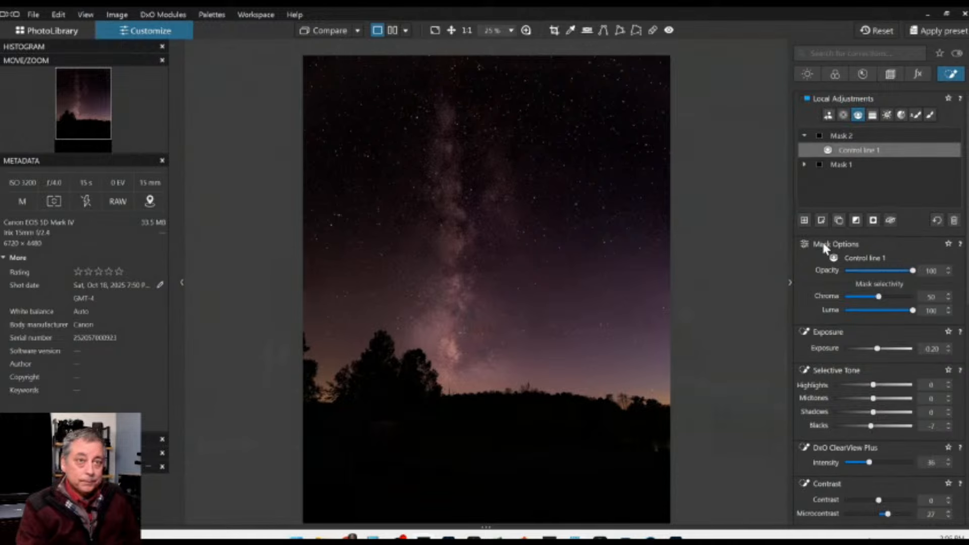
Select the Milky Way control points in Mask 1 and set their Exposure to 0.20.
left_click(832, 162)
left_click(831, 164)
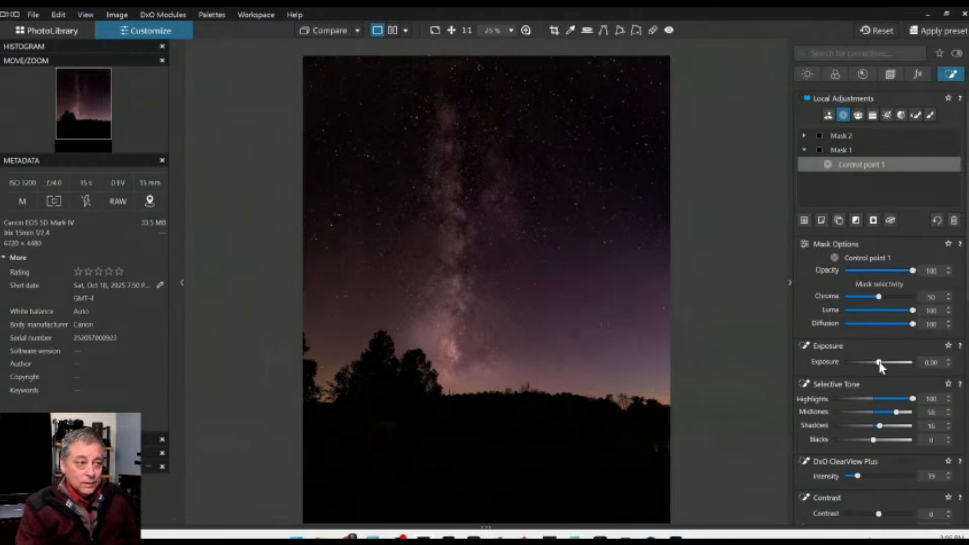
left_click_drag(879, 363, 880, 362)
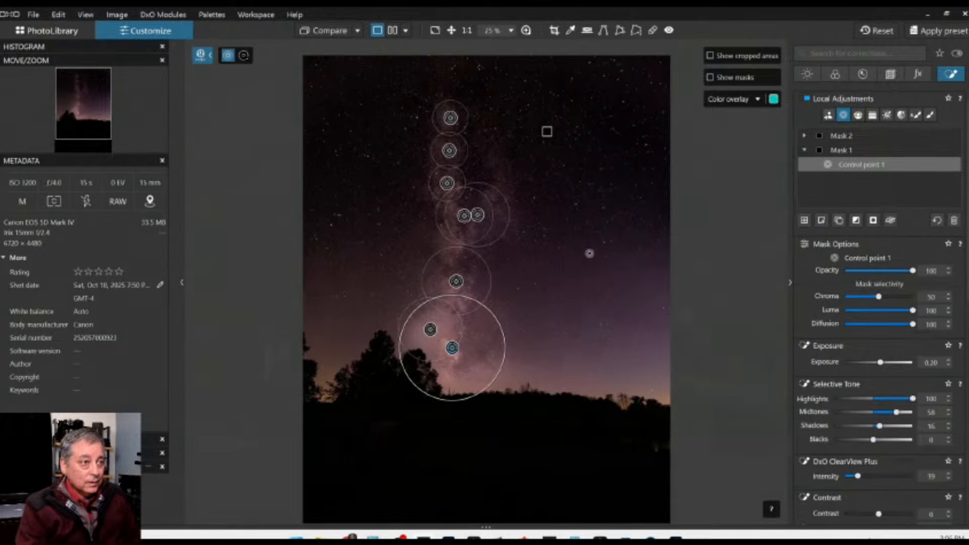
mouse_move(548, 135)
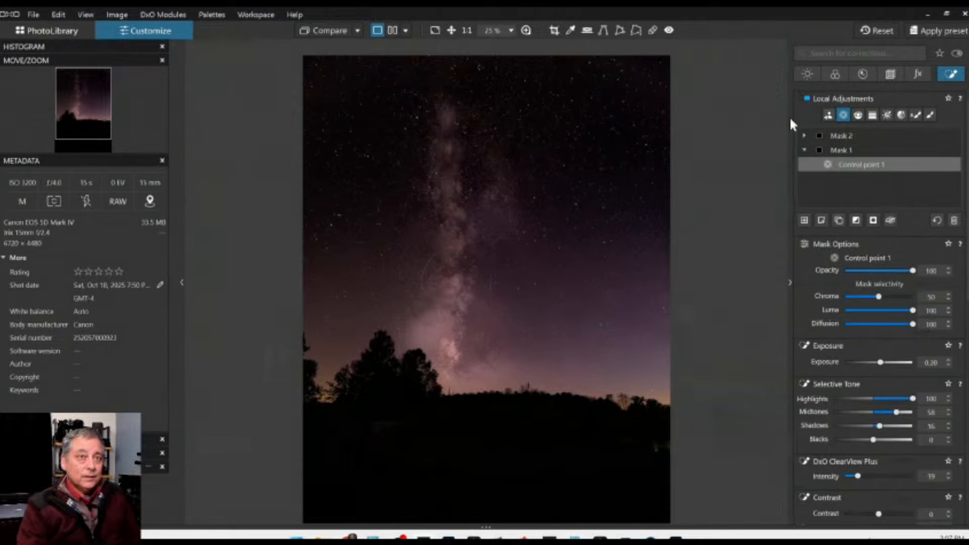
Cool the whole photo by setting the RAW White Balance temperature to 5075.
left_click(834, 73)
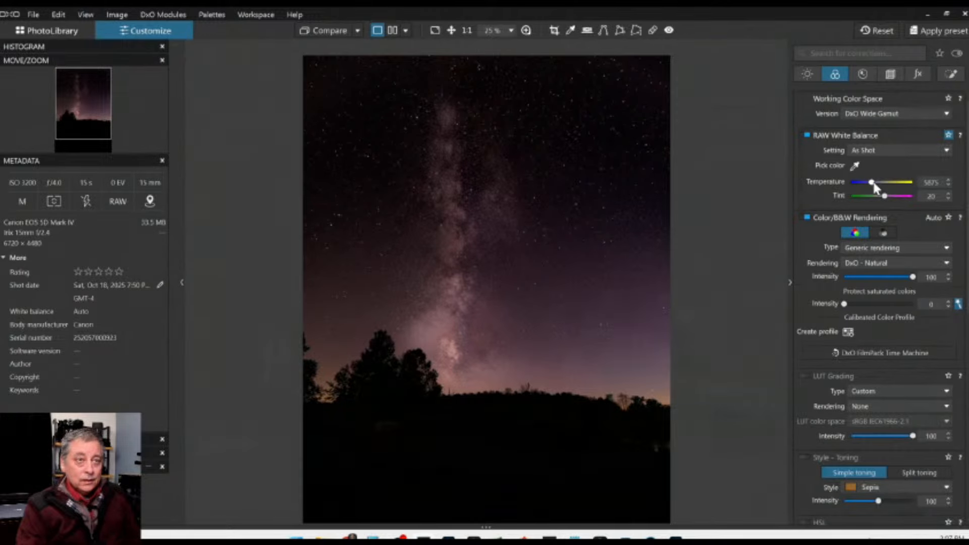
left_click_drag(873, 183, 870, 182)
scroll(873, 183, "down", 4)
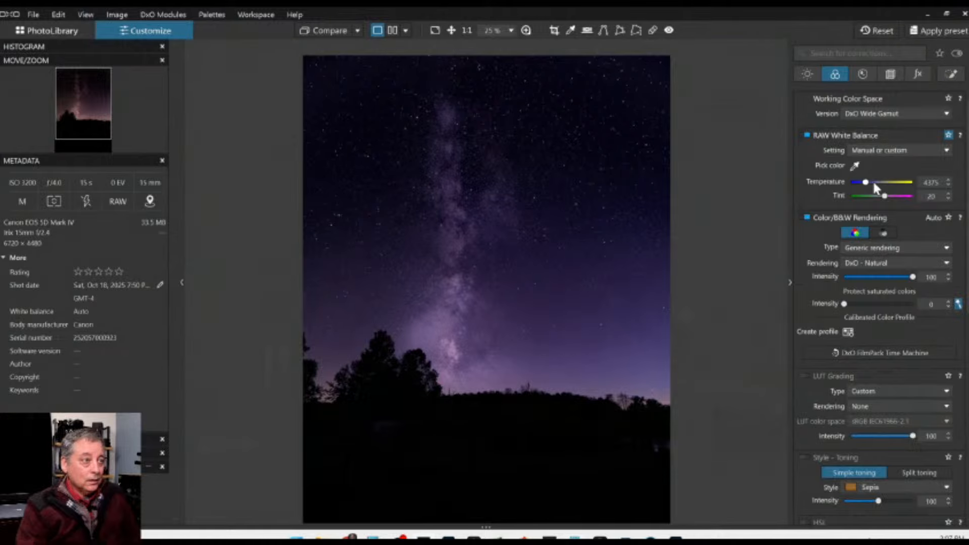
scroll(873, 183, "up", 5)
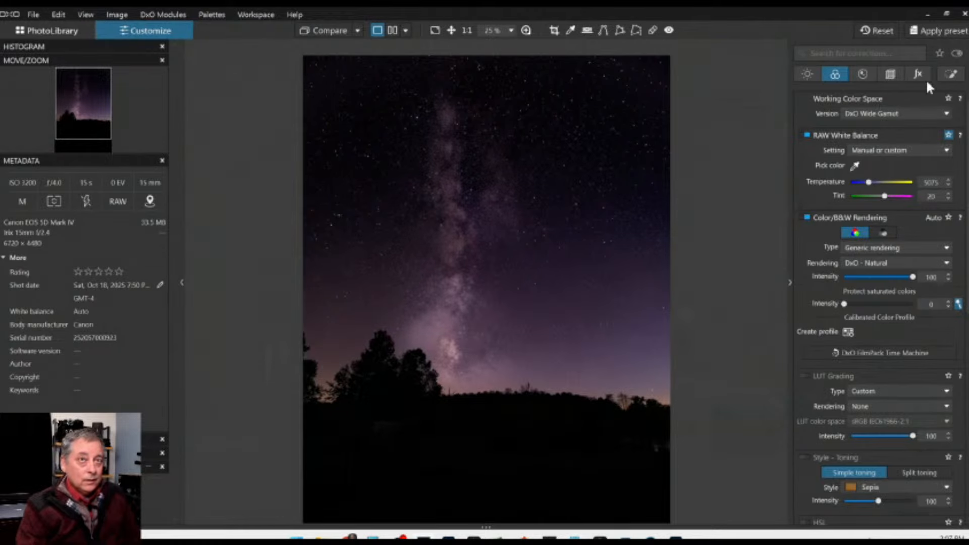
Warm the Milky Way by setting the local White Balance temperature of Mask 1's control points to 6275.
left_click(948, 76)
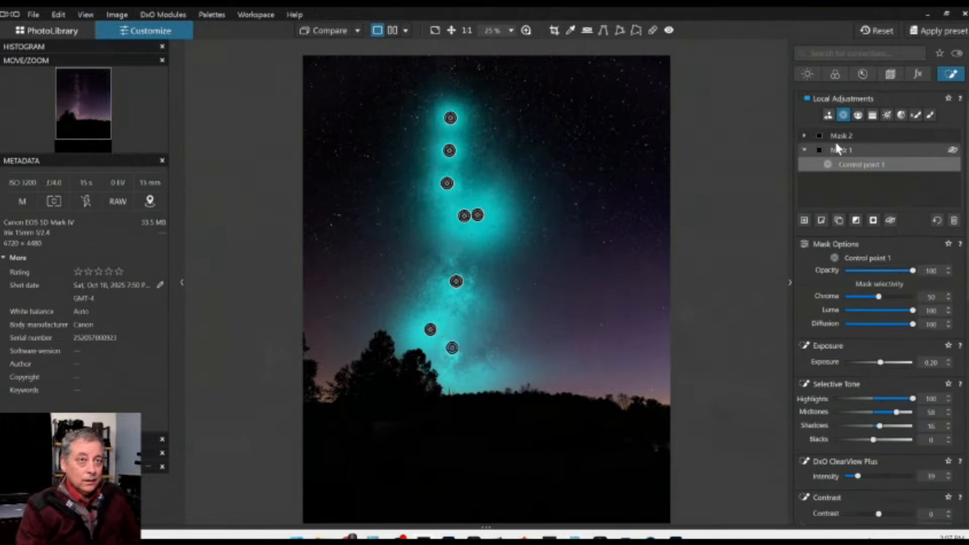
left_click(837, 145)
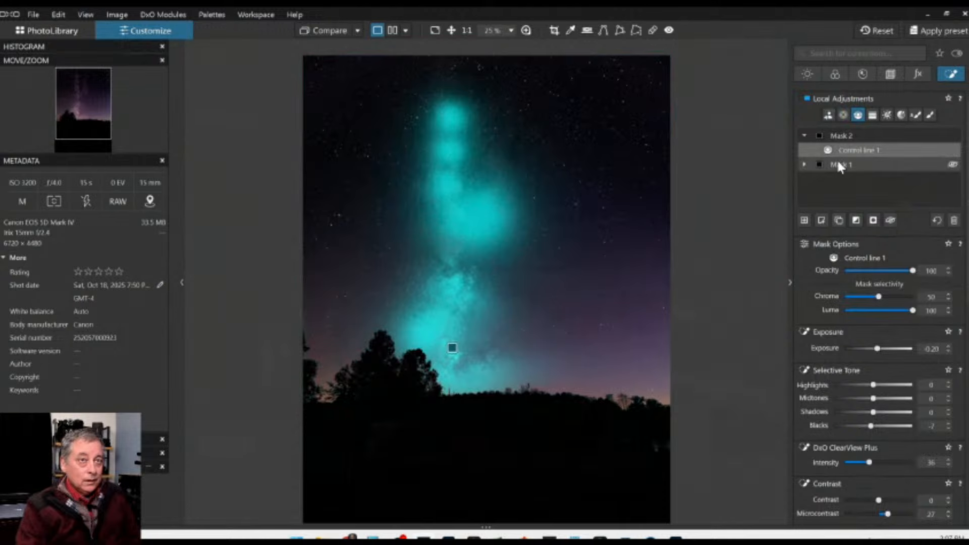
left_click(840, 166)
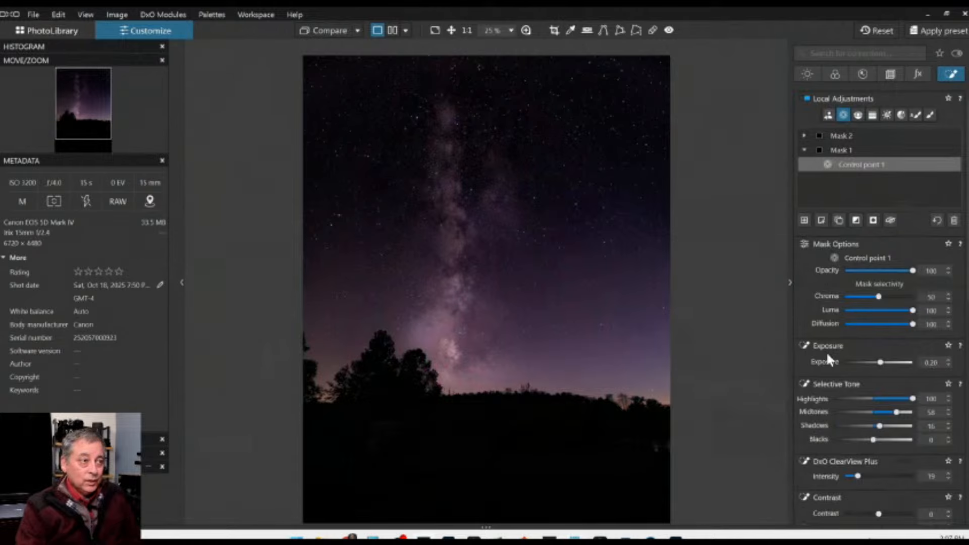
scroll(841, 393, "down", 1)
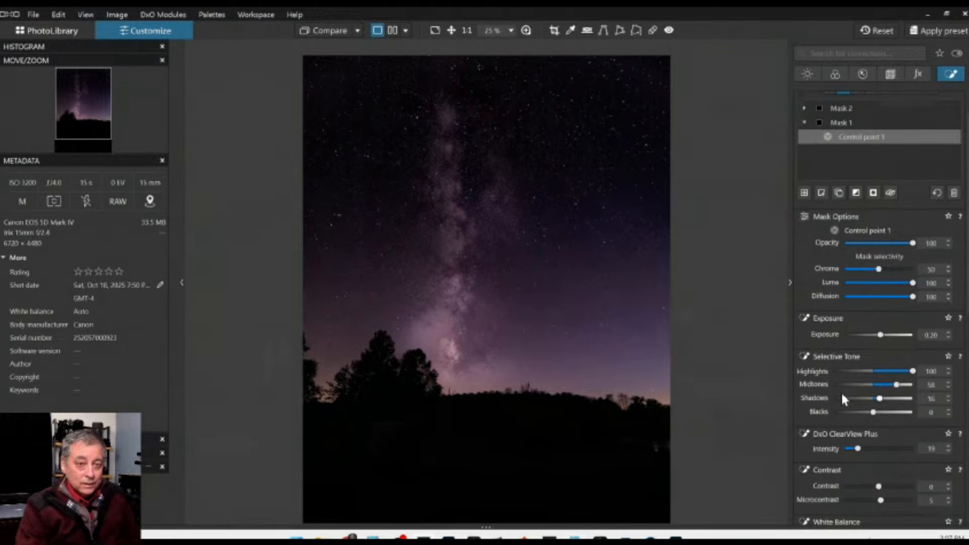
scroll(840, 392, "down", 4)
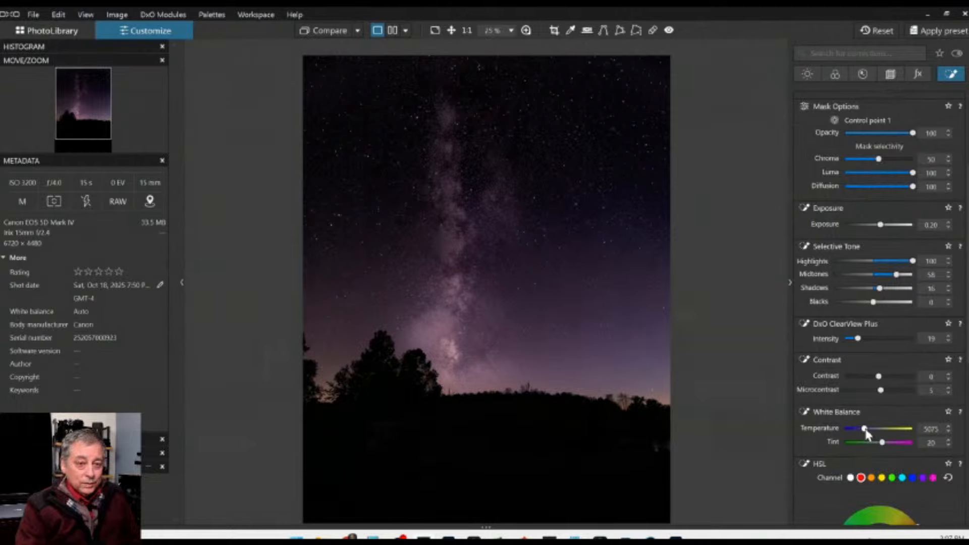
left_click_drag(864, 430, 867, 433)
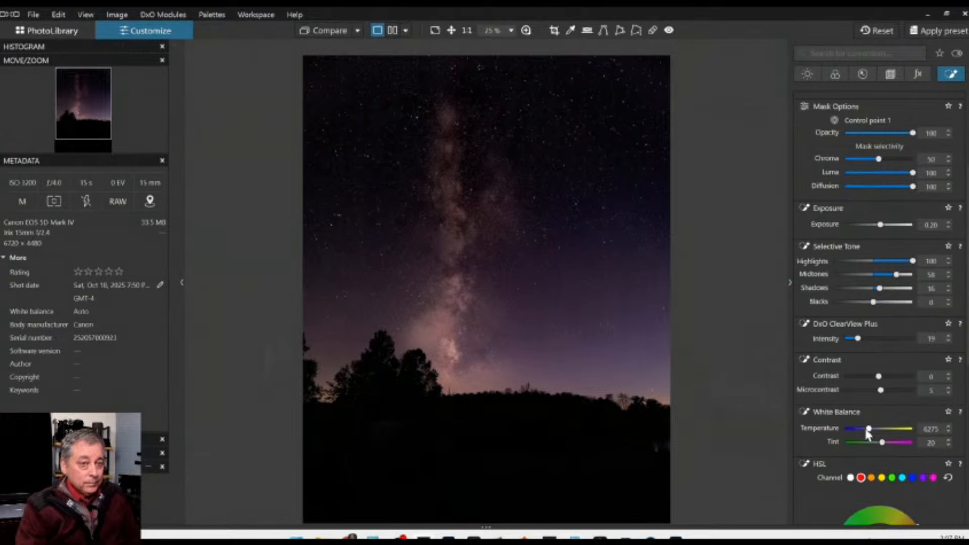
mouse_move(611, 387)
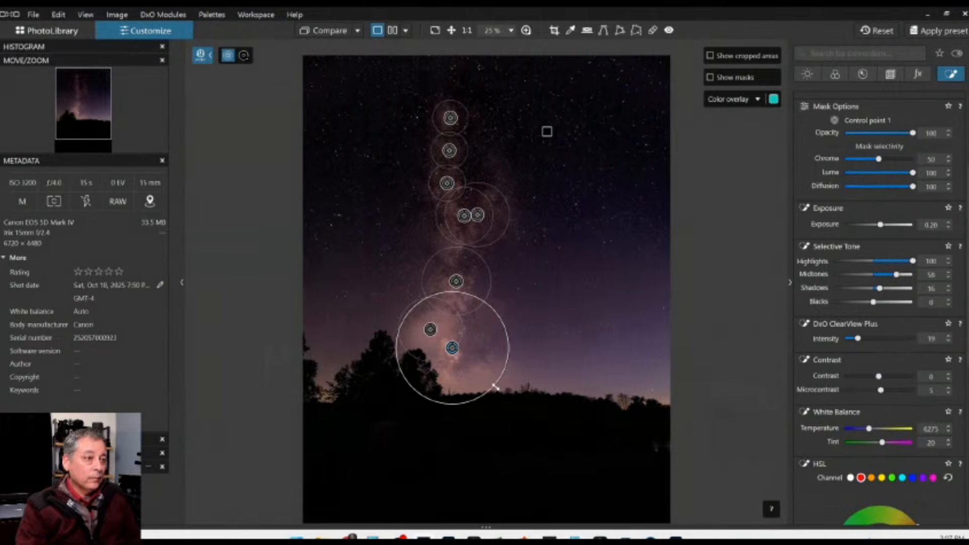
Slightly shrink the lowest Milky Way control point and add a small control point on the bright patch to the right of the galactic core.
mouse_move(489, 385)
left_mouse_down()
mouse_move(510, 404)
mouse_move(488, 388)
left_mouse_up()
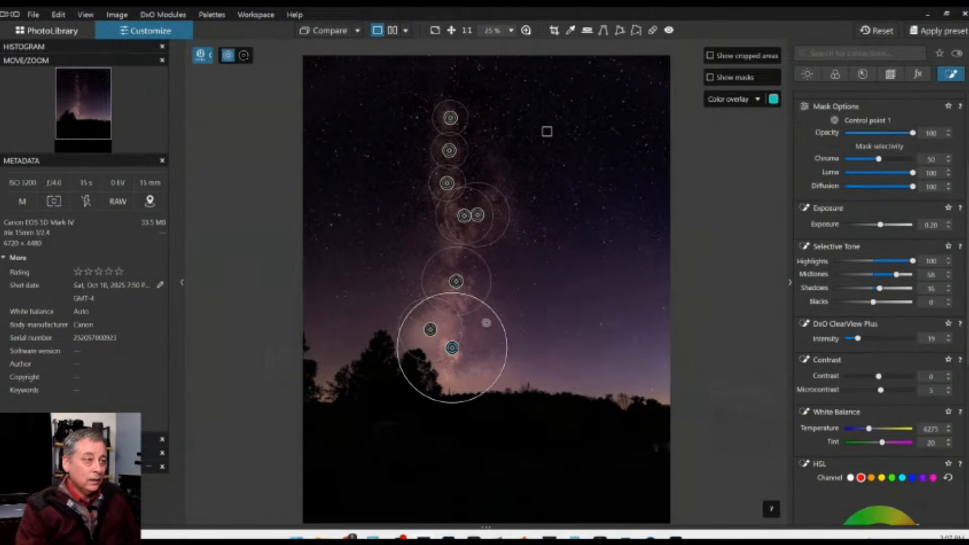
left_click(492, 321)
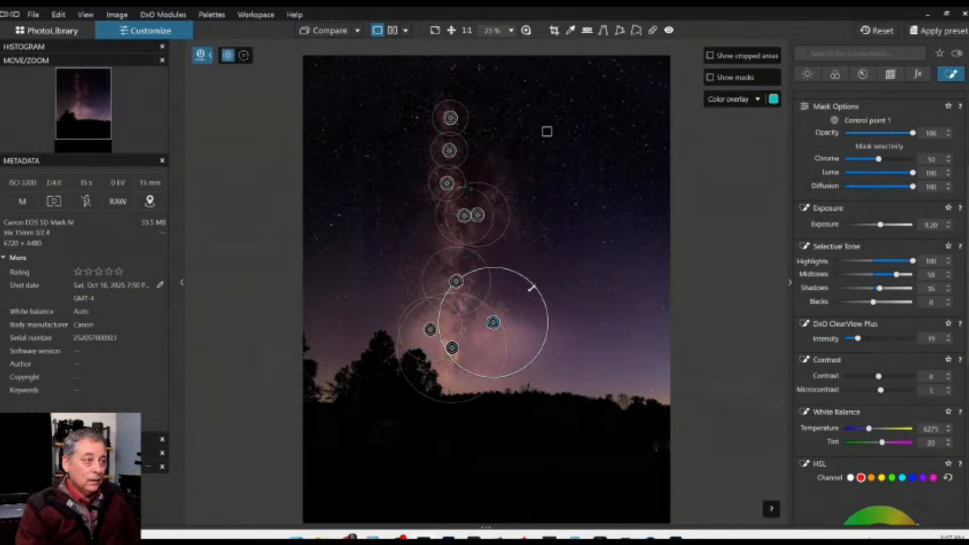
left_click_drag(530, 287, 516, 298)
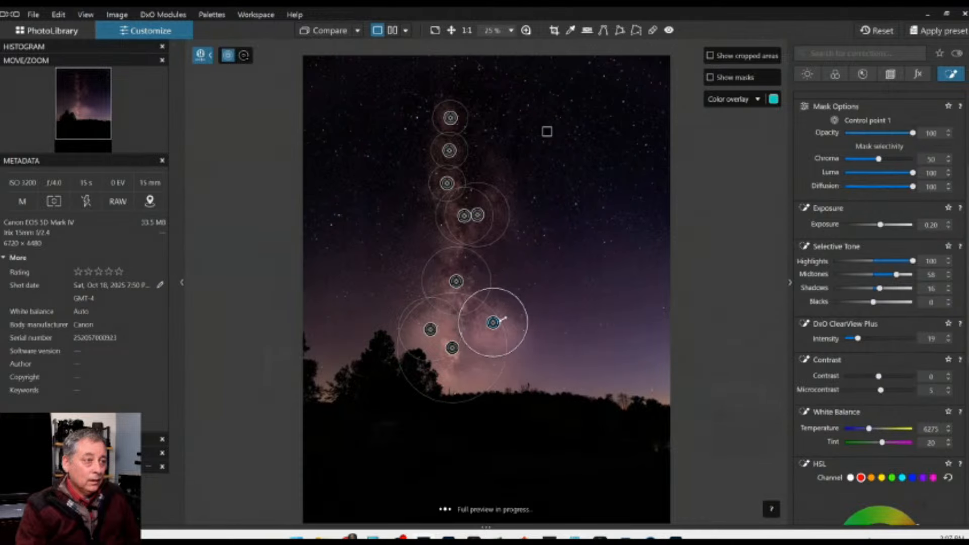
mouse_move(492, 328)
left_click_drag(492, 330, 493, 340)
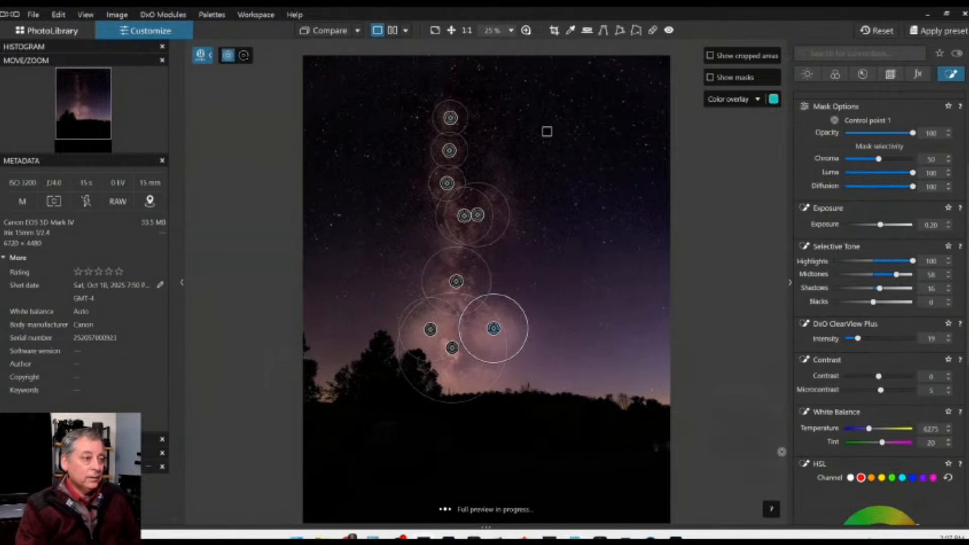
scroll(499, 368, "up", 2)
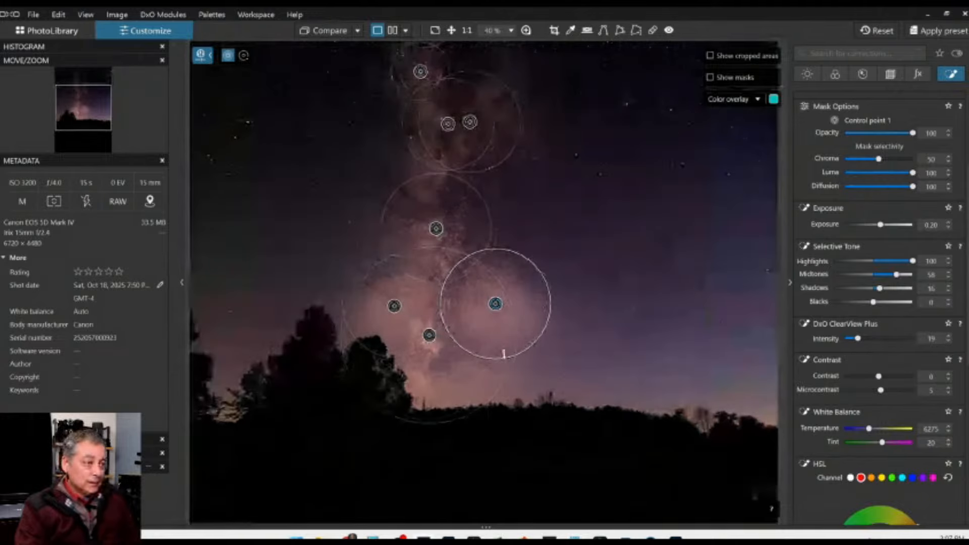
left_click_drag(503, 354, 488, 317)
mouse_move(496, 310)
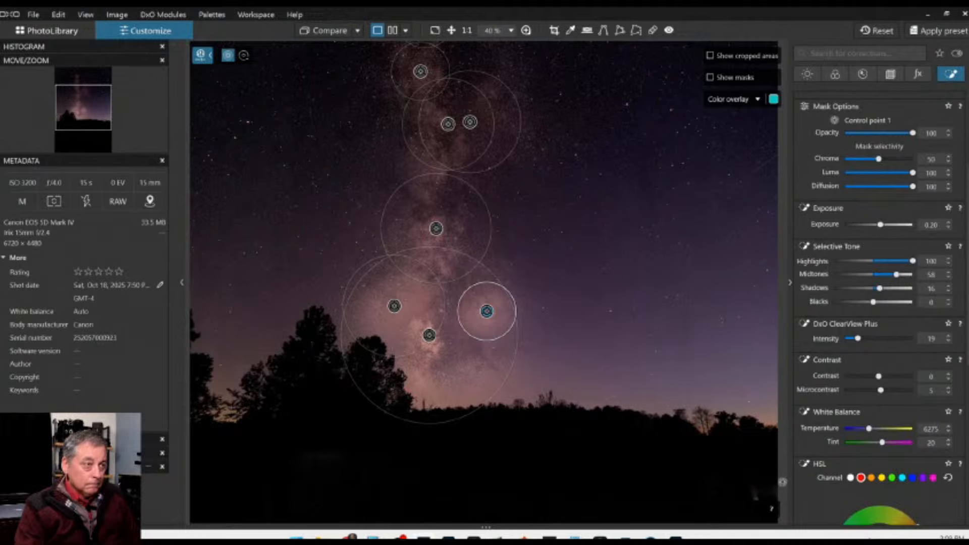
Add three more control points up the right-hand branch of the Milky Way, above the bright patch.
scroll(720, 461, "down", 3)
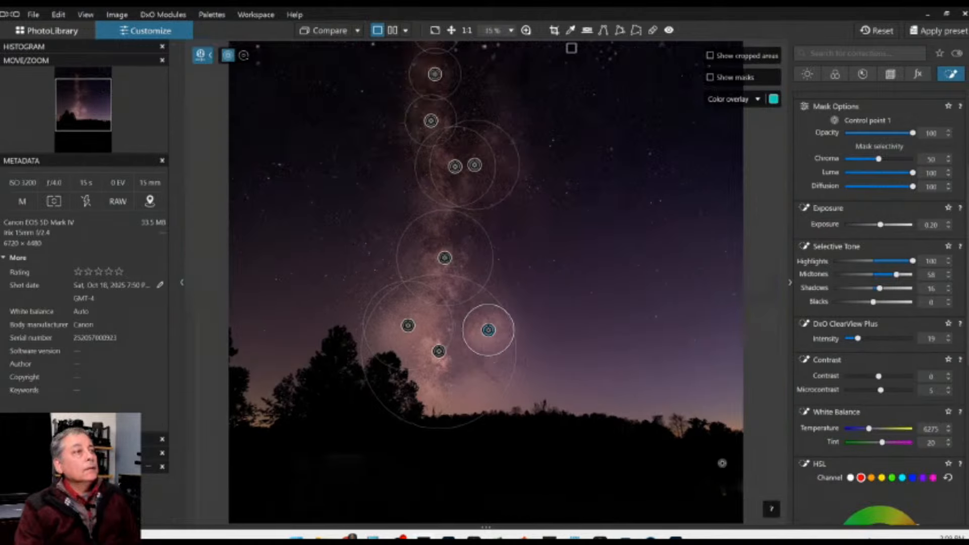
scroll(721, 461, "down", 1)
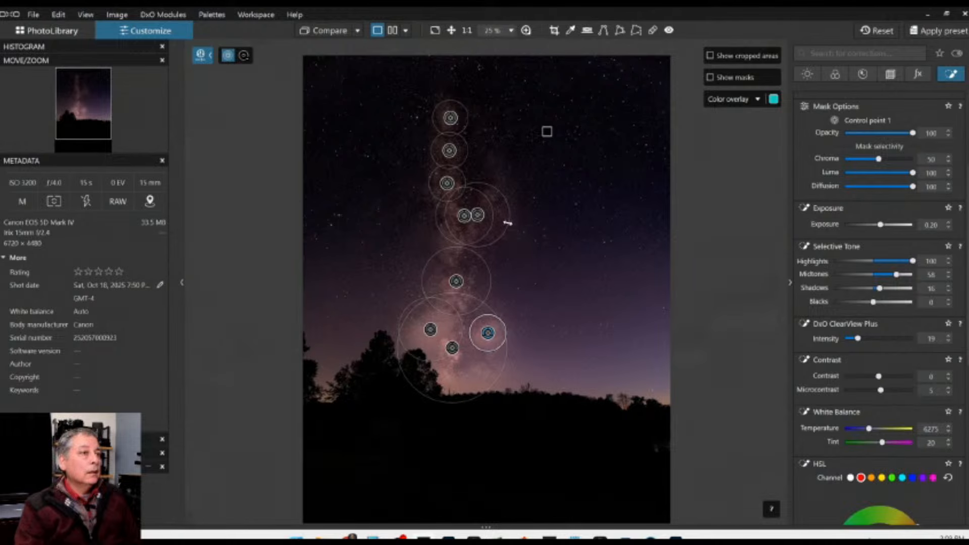
scroll(502, 192, "up", 1)
scroll(502, 191, "up", 4)
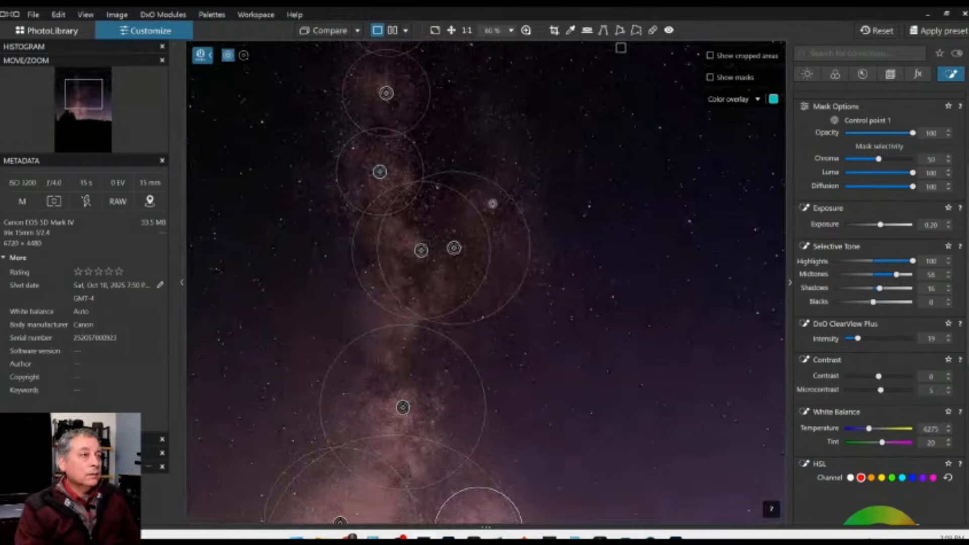
left_click(490, 205)
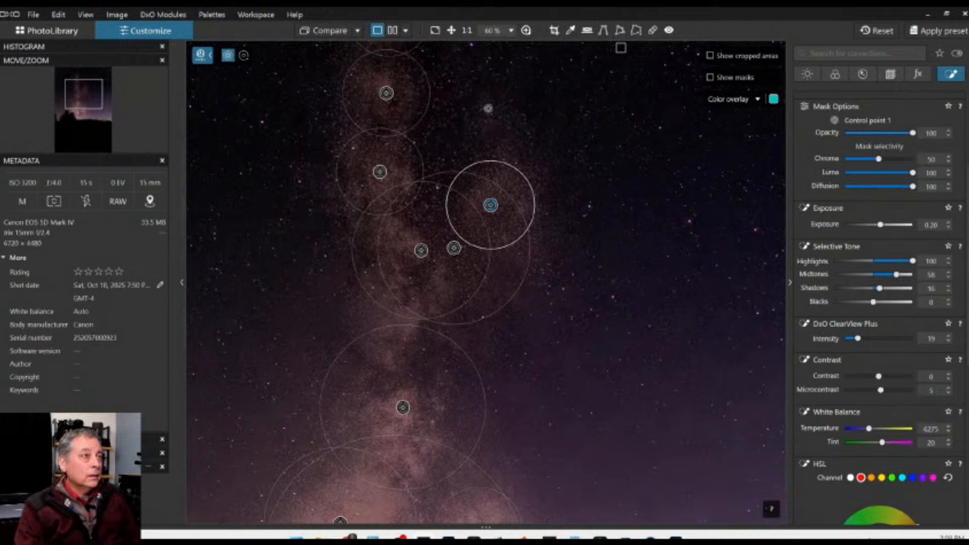
left_click(488, 109)
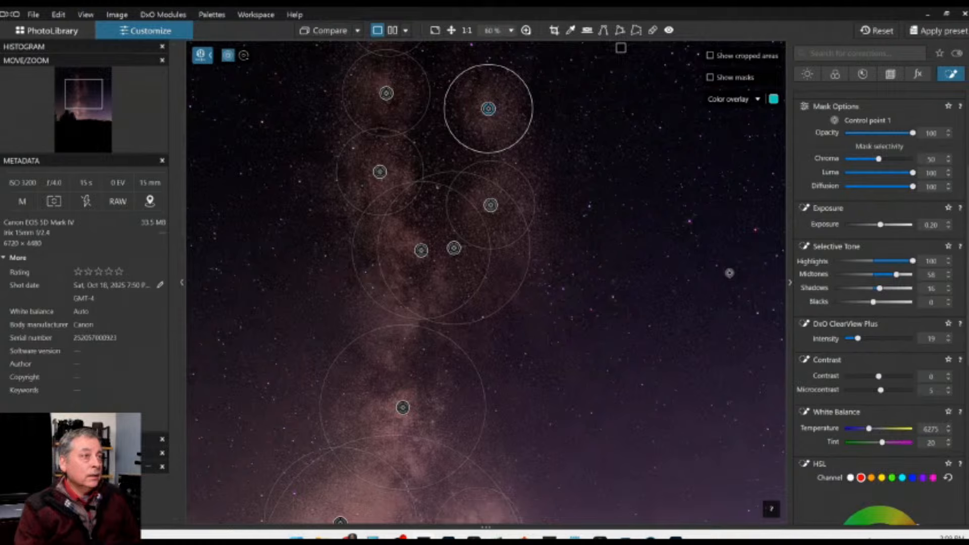
scroll(579, 334, "down", 3)
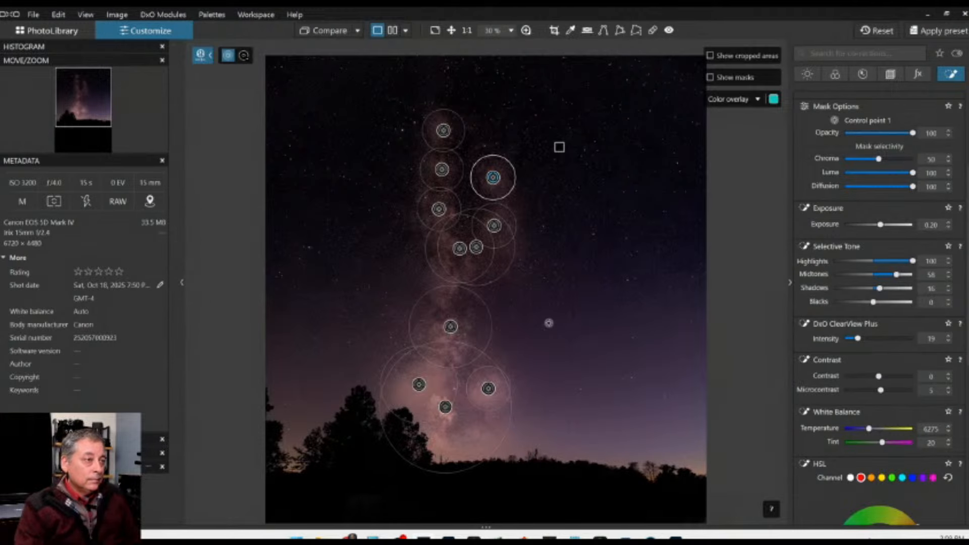
left_click(493, 297)
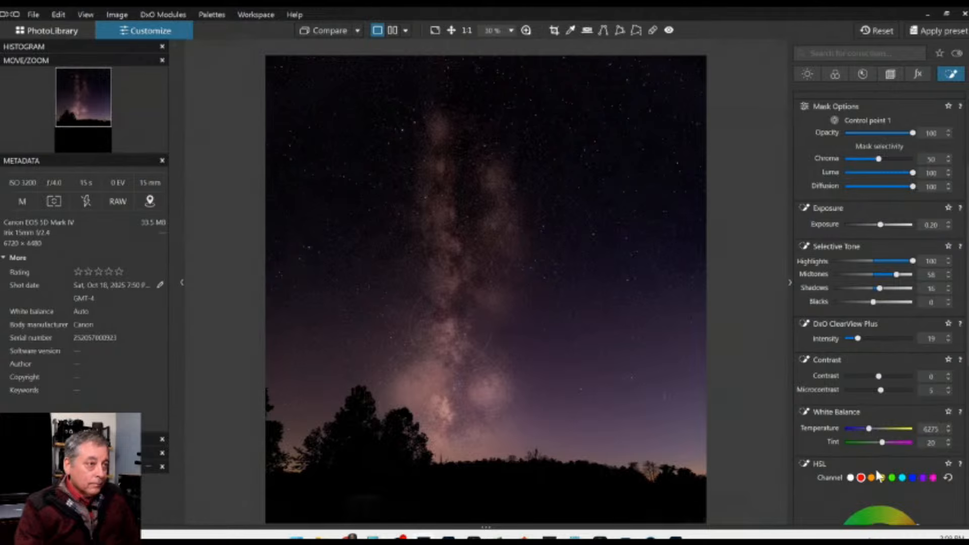
scroll(656, 418, "down", 1)
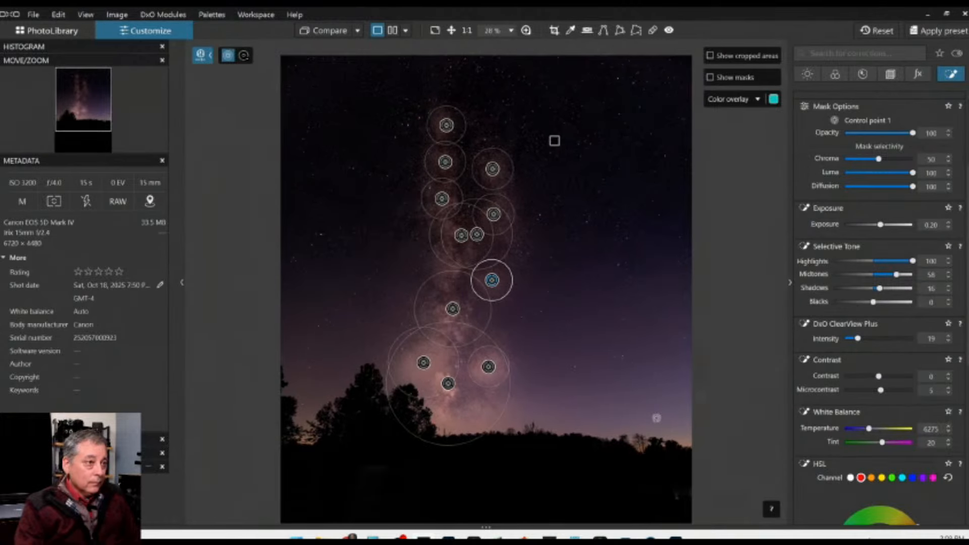
Cool the whole photo by setting the RAW White Balance temperature to 4575.
left_click(835, 73)
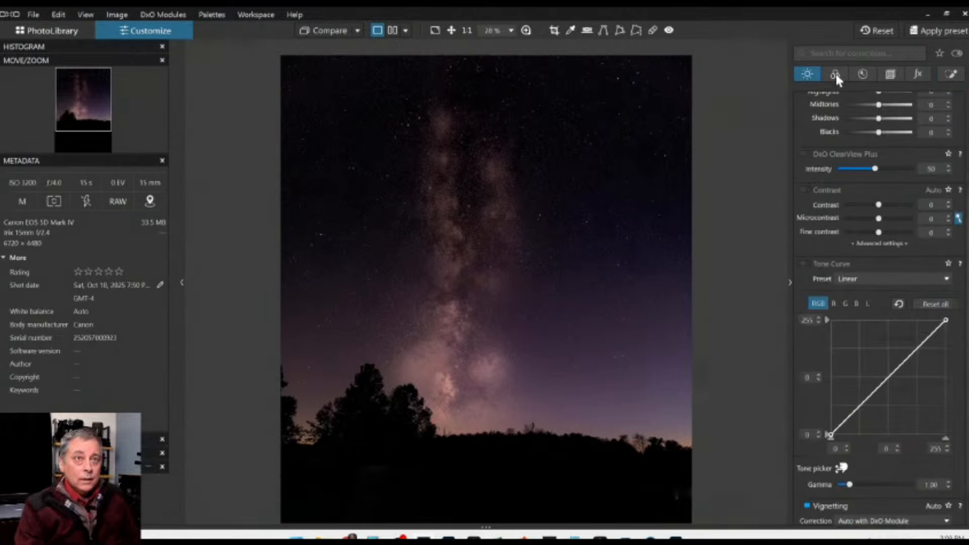
scroll(866, 309, "up", 3)
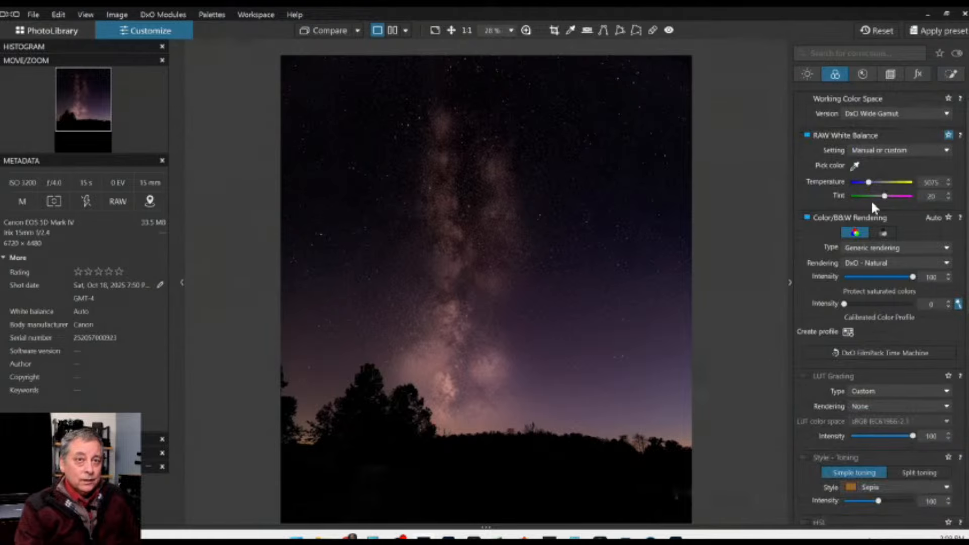
left_click_drag(868, 178, 866, 183)
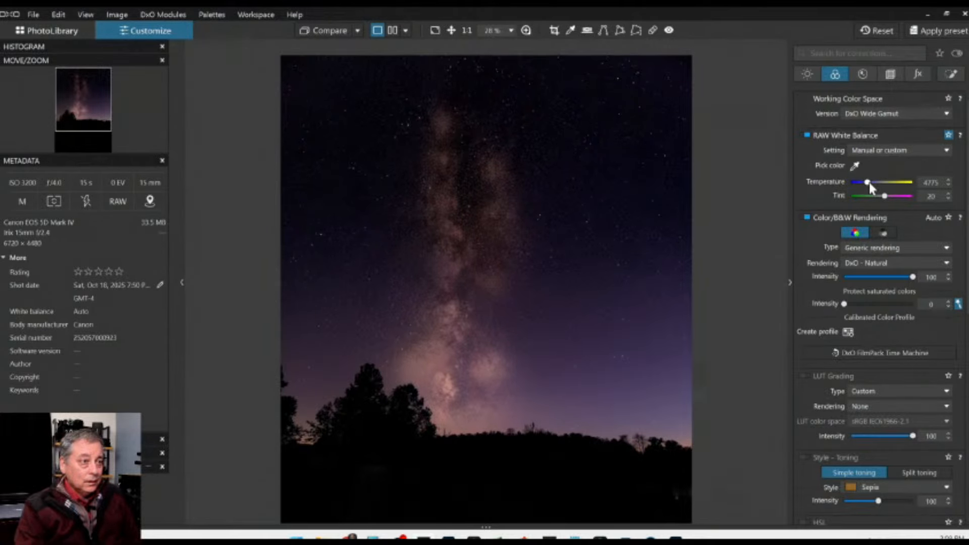
left_click_drag(868, 182, 870, 184)
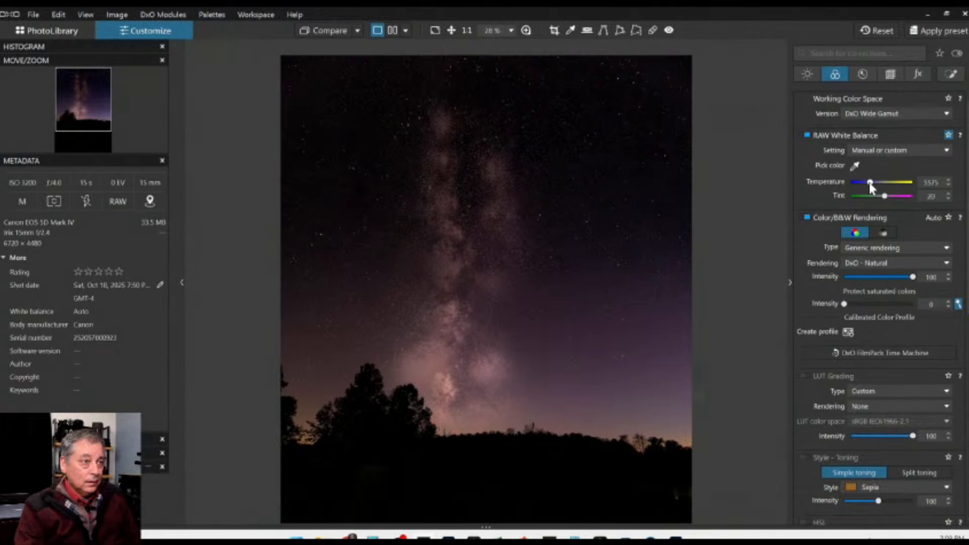
left_click_drag(870, 183, 868, 182)
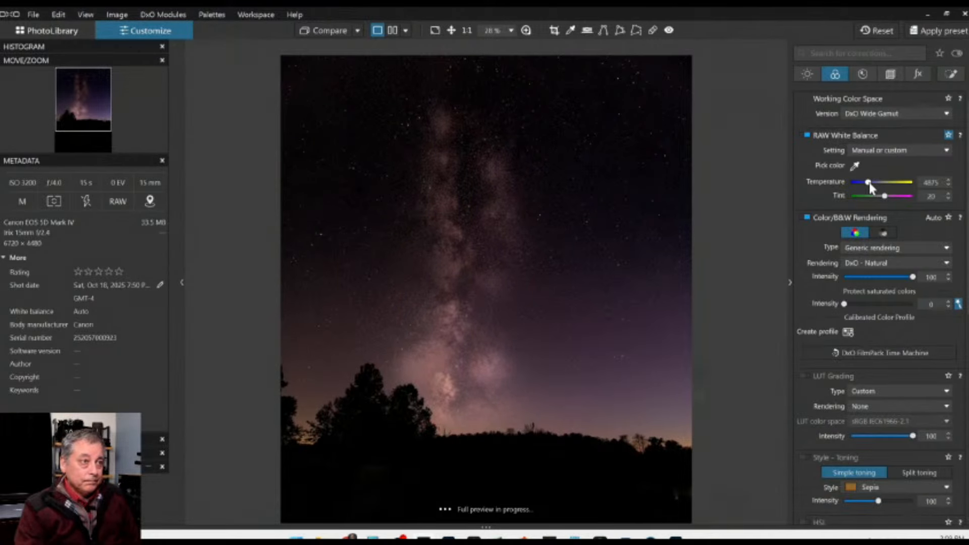
scroll(869, 182, "down", 1)
scroll(869, 184, "down", 3)
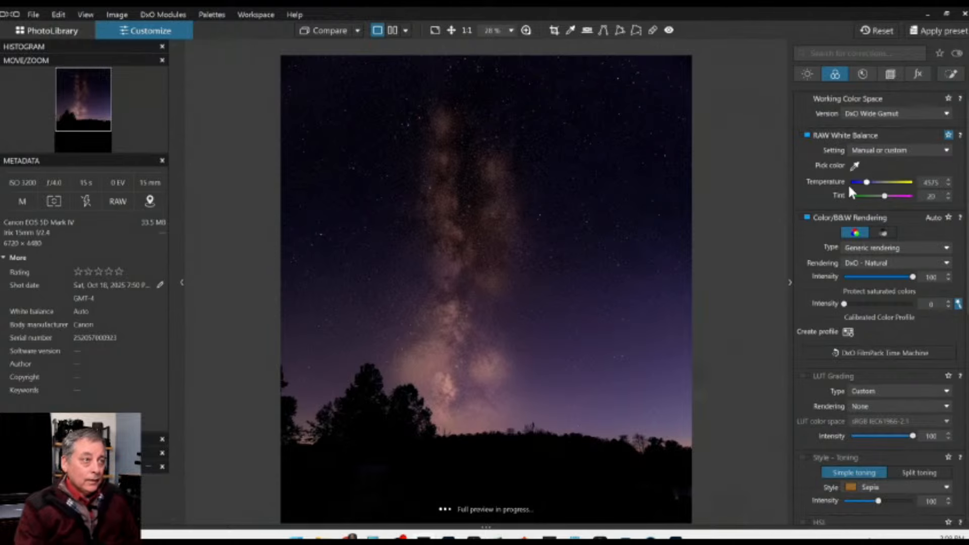
Deepen the whole photo's dark tones by setting the global Selective Tone Blacks to -12.
left_click(808, 76)
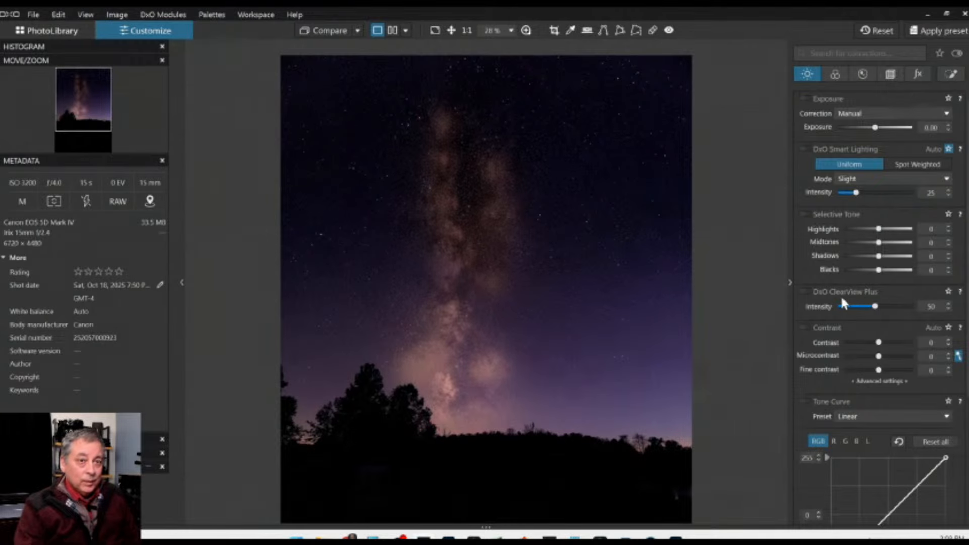
left_click(871, 271)
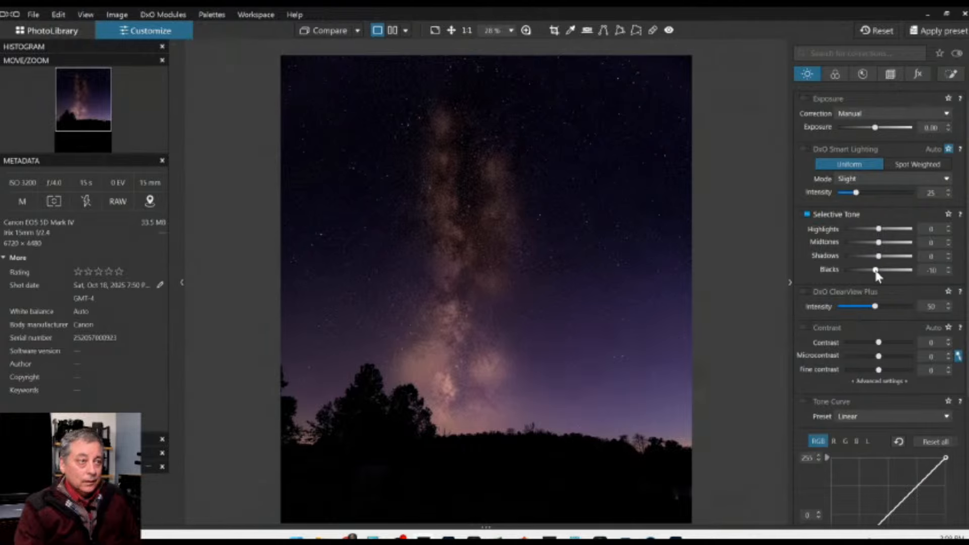
left_click_drag(873, 271, 874, 271)
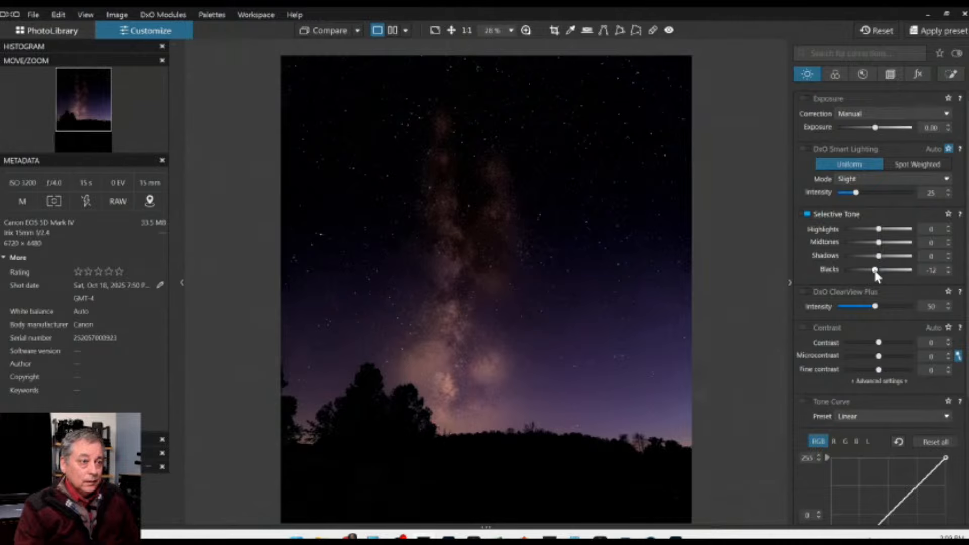
Set the global RAW White Balance temperature to 4775 and reset its Tint to 0.
left_click(835, 74)
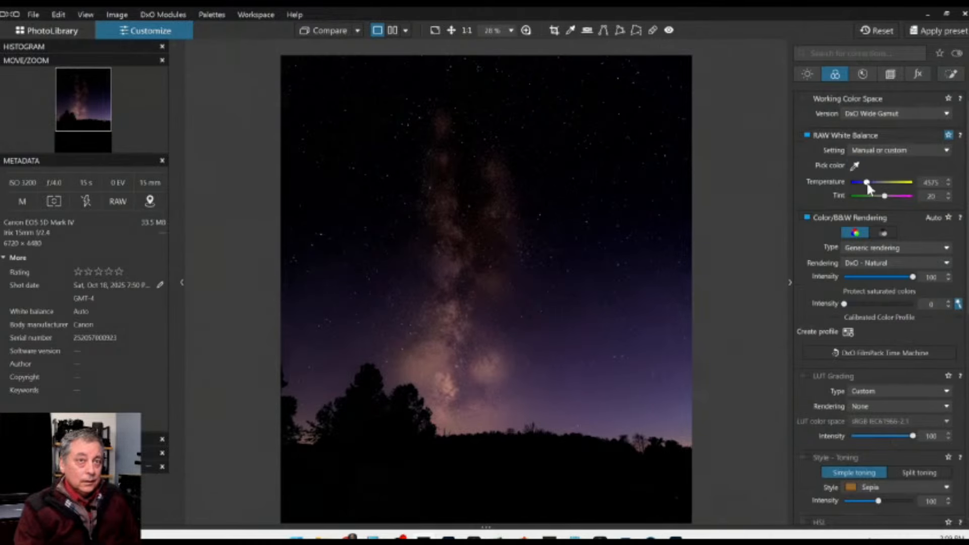
left_click_drag(868, 186, 870, 185)
double_click(884, 196)
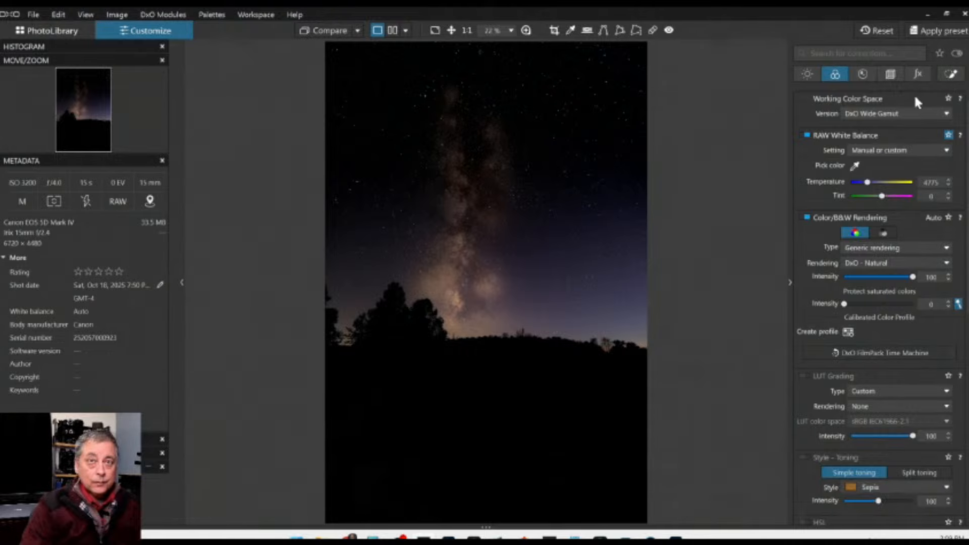
left_click(951, 74)
left_click(857, 115)
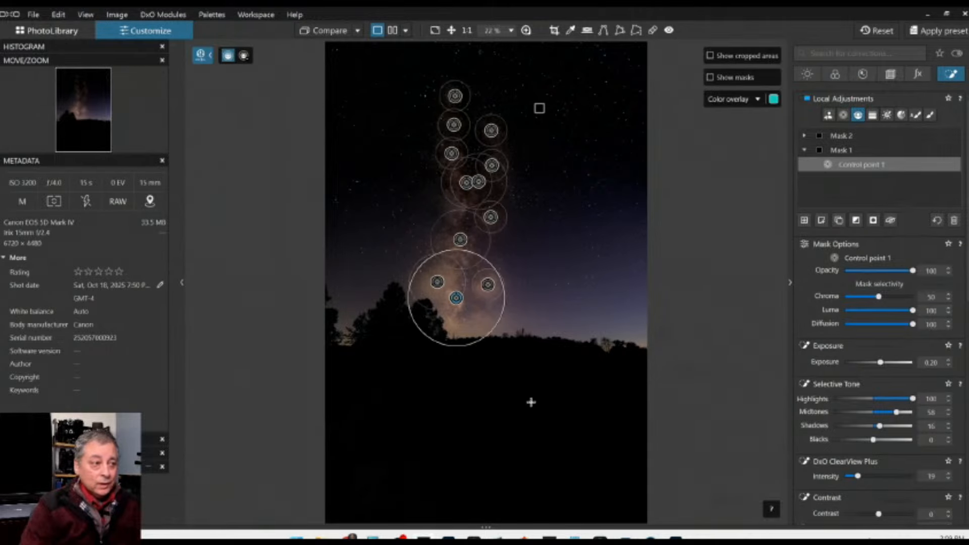
left_click_drag(535, 330, 542, 240)
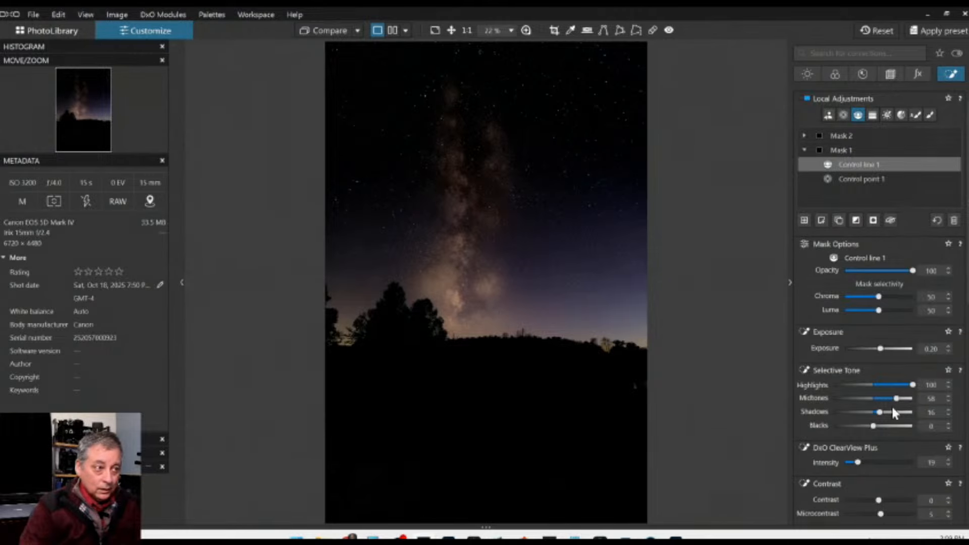
key("Delete")
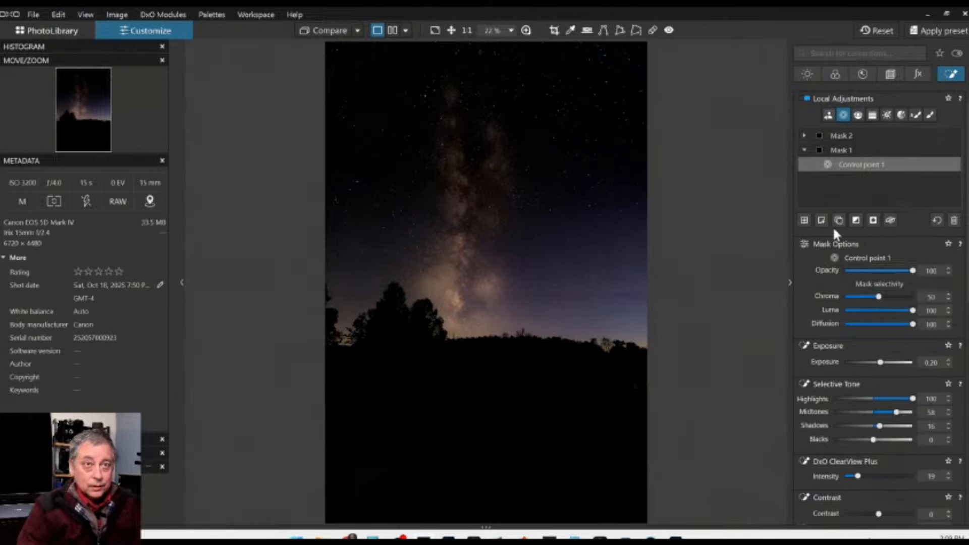
Create a new local adjustment mask with a control line covering the dark foreground, its fade reaching up past the treeline.
left_click(804, 220)
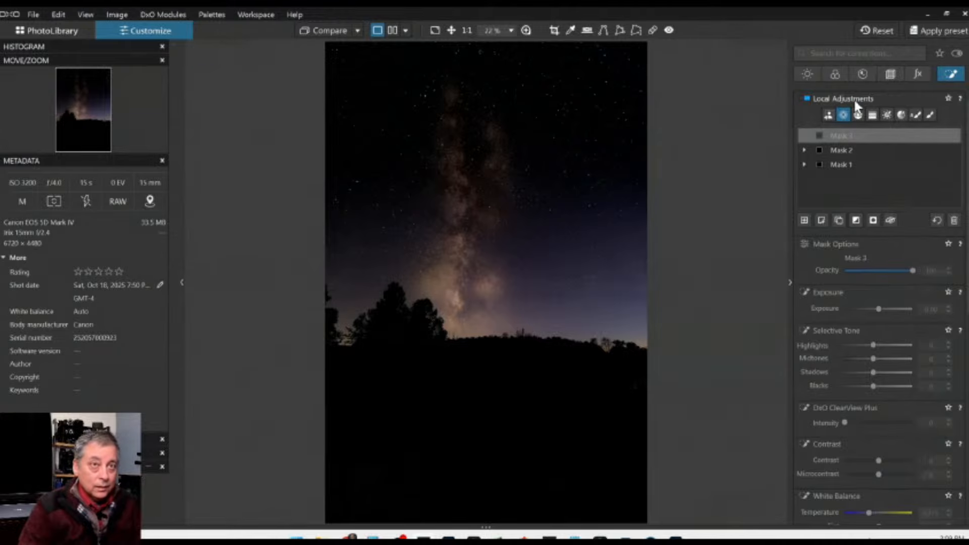
left_click(852, 117)
left_click_drag(527, 352, 527, 285)
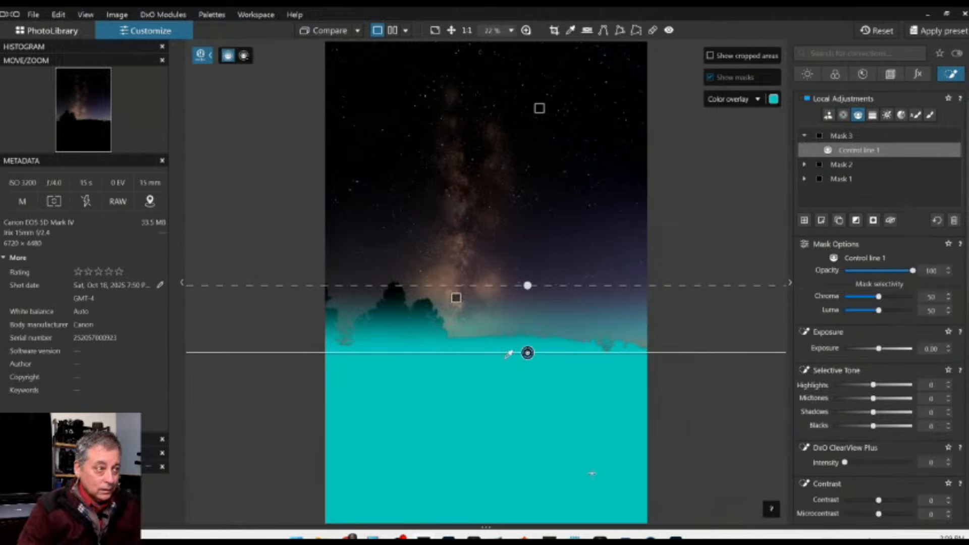
left_click_drag(527, 285, 542, 234)
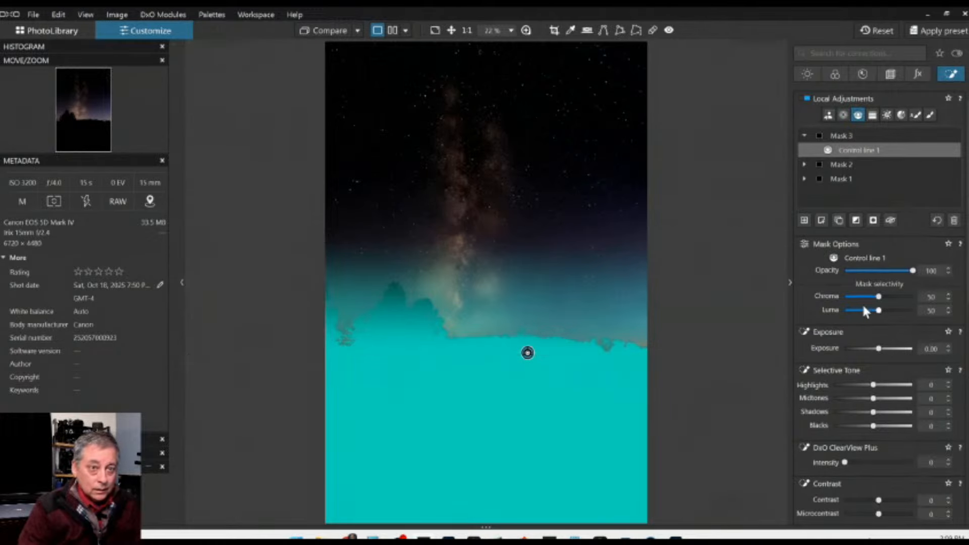
Set the foreground control line's Luma selectivity to 60 and its Exposure to 2.49.
scroll(877, 310, "up", 1)
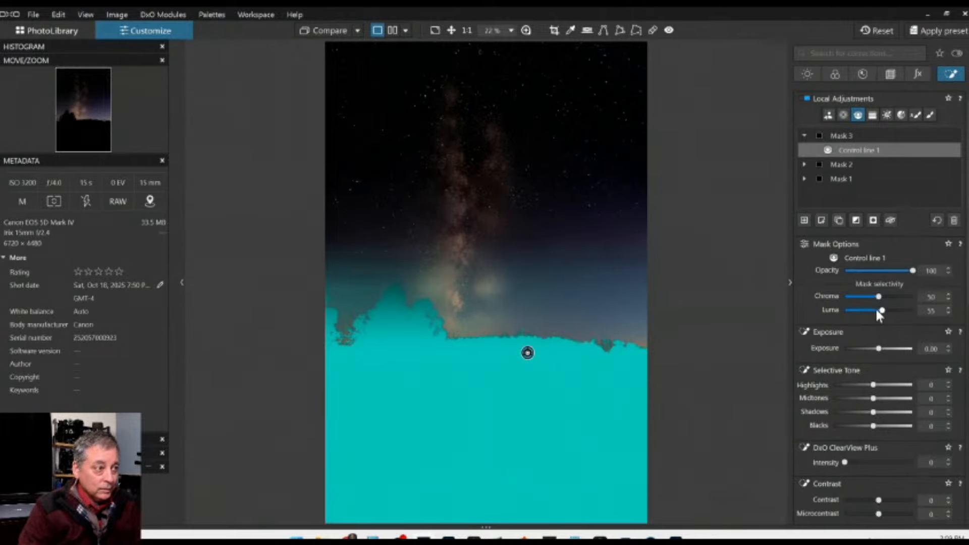
scroll(876, 313, "up", 1)
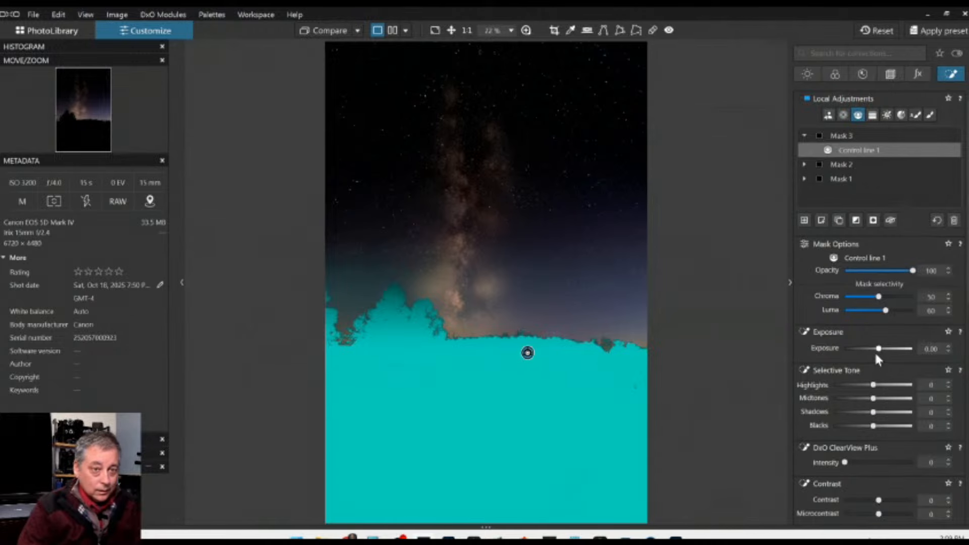
left_click_drag(876, 355, 894, 354)
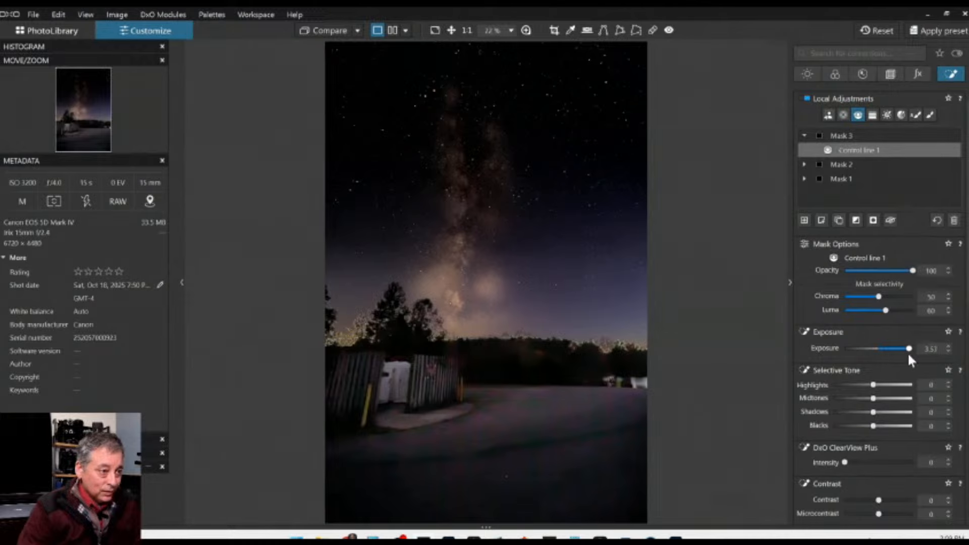
left_click_drag(909, 355, 901, 355)
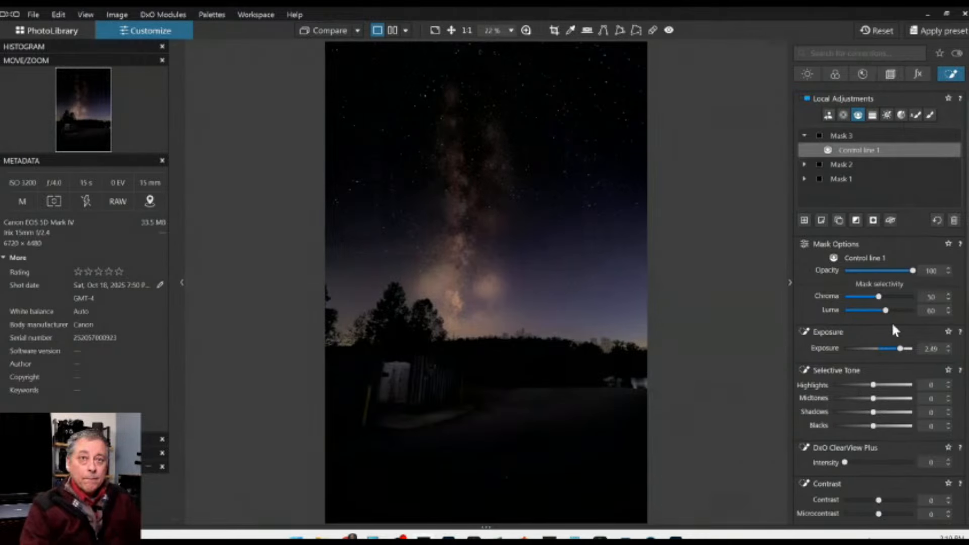
Set the foreground control line's White Balance temperature to 5475 and compare the photo with its uncorrected version.
scroll(867, 388, "down", 6)
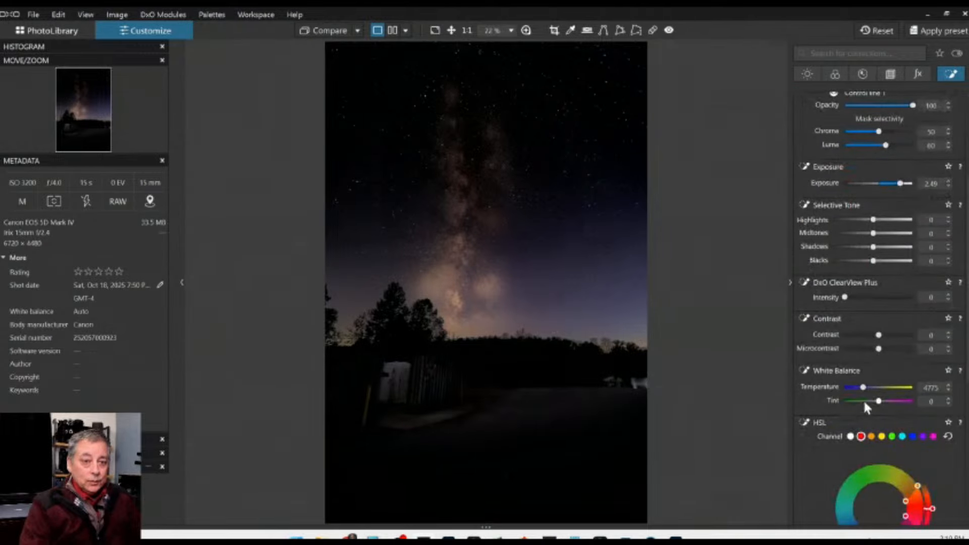
left_click_drag(863, 388, 865, 388)
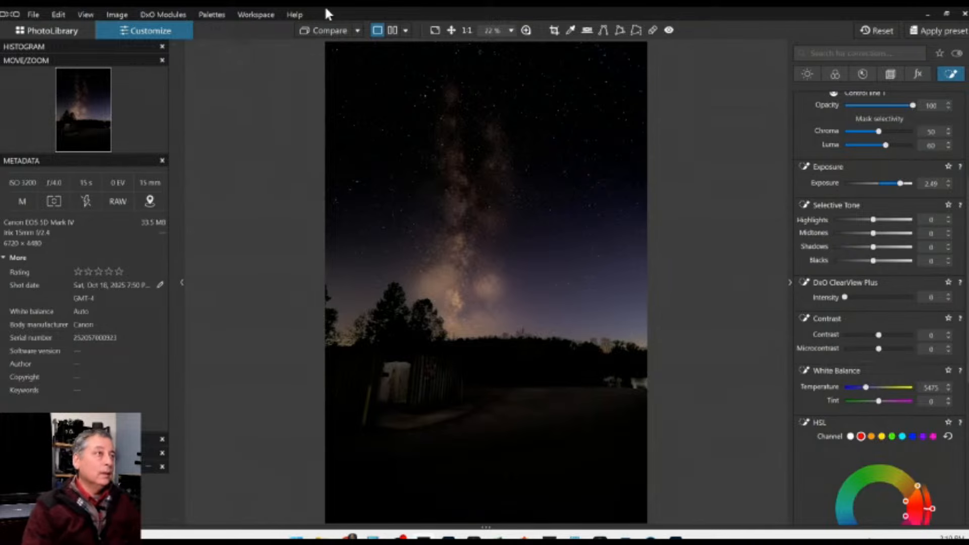
left_click(313, 25)
left_click(313, 25)
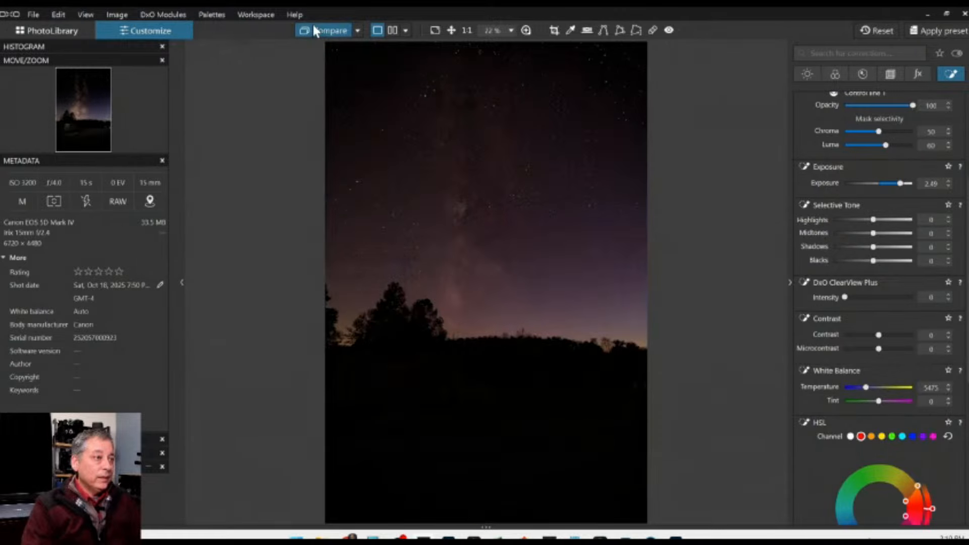
left_click(313, 26)
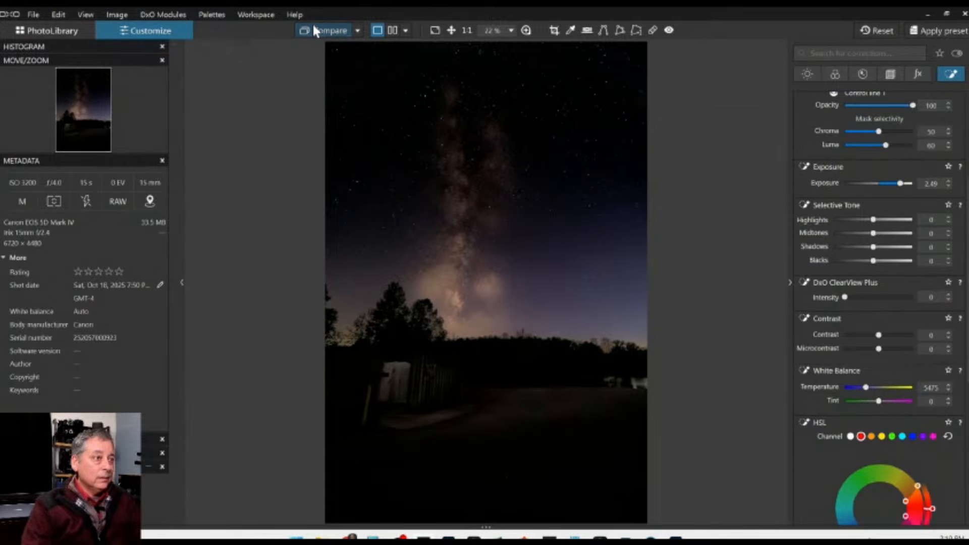
left_click(314, 26)
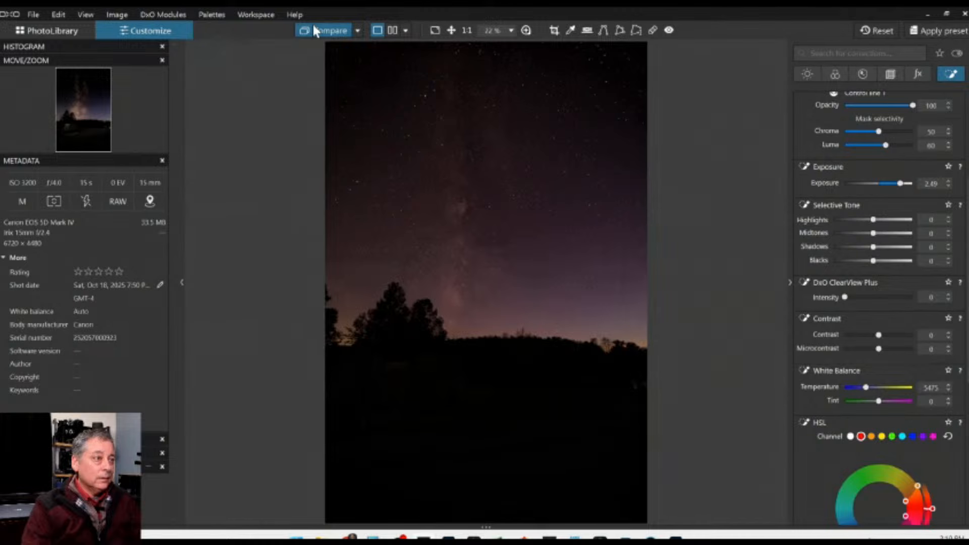
left_click(313, 29)
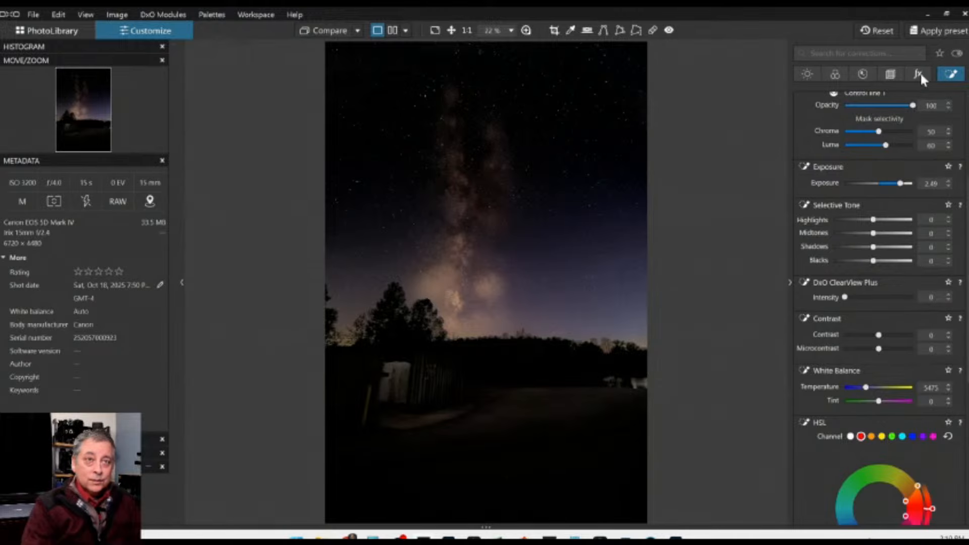
In Mask 1, move the control point beside the Milky Way's bright core slightly inward, away from the trees.
scroll(887, 196, "up", 3)
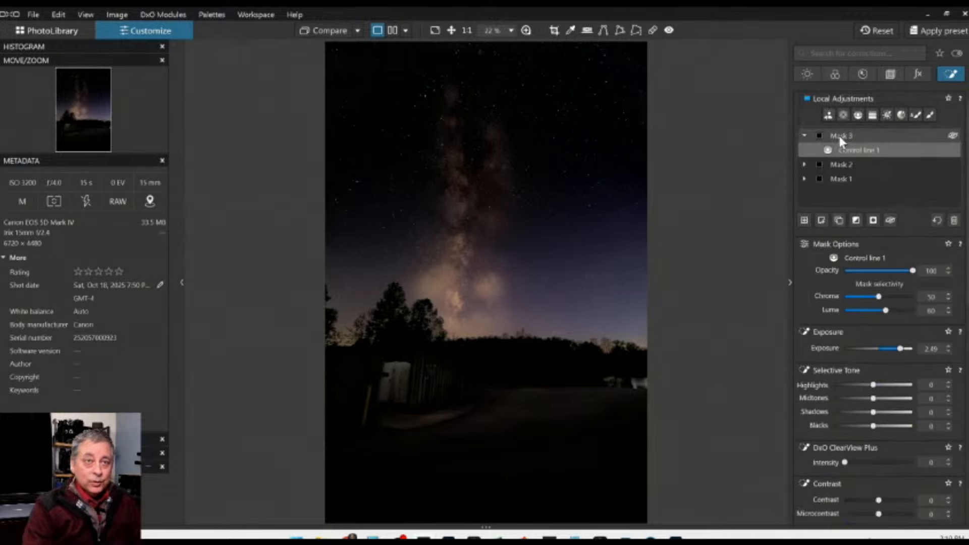
left_click(833, 178)
left_click(838, 177)
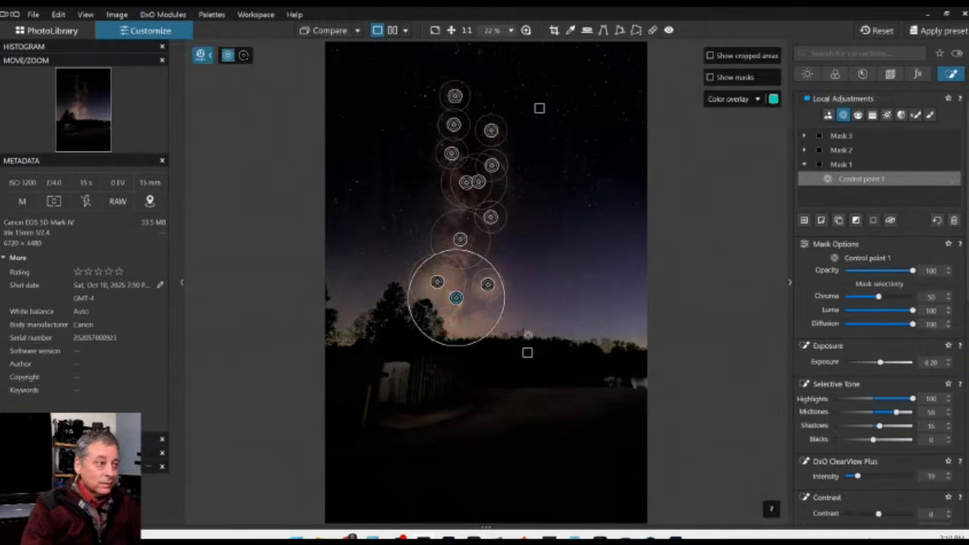
left_click_drag(439, 290, 446, 293)
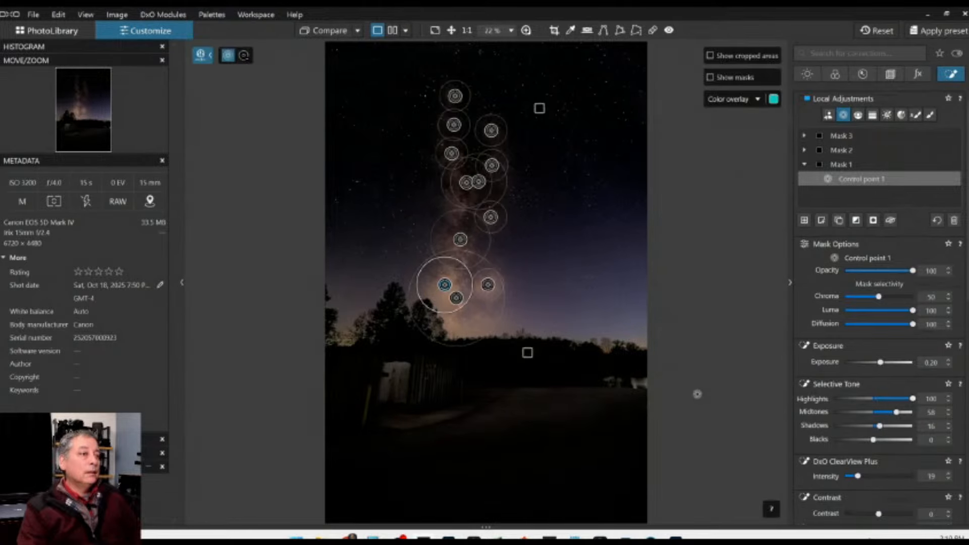
Export the edited Milky Way photo to disk.
scroll(697, 394, "down", 1)
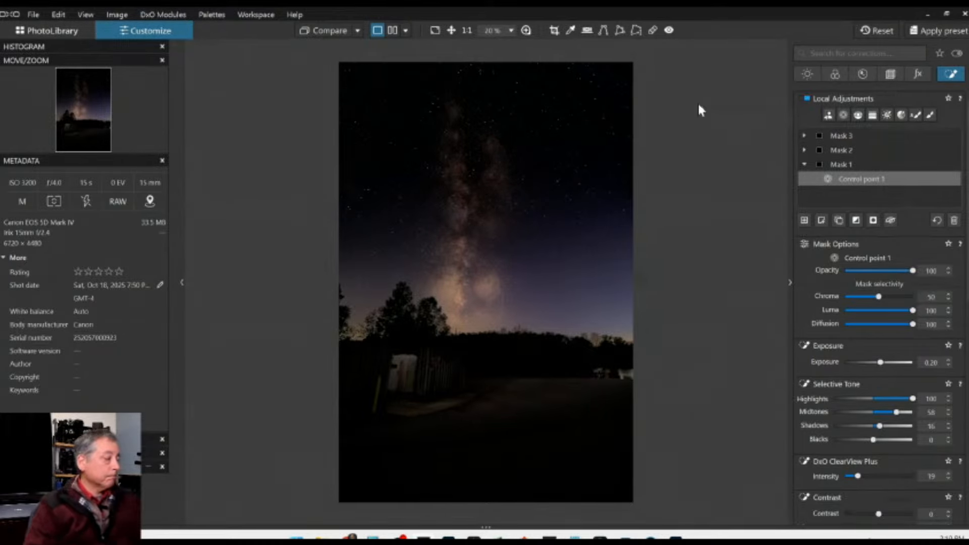
right_click(447, 96)
left_click(453, 103)
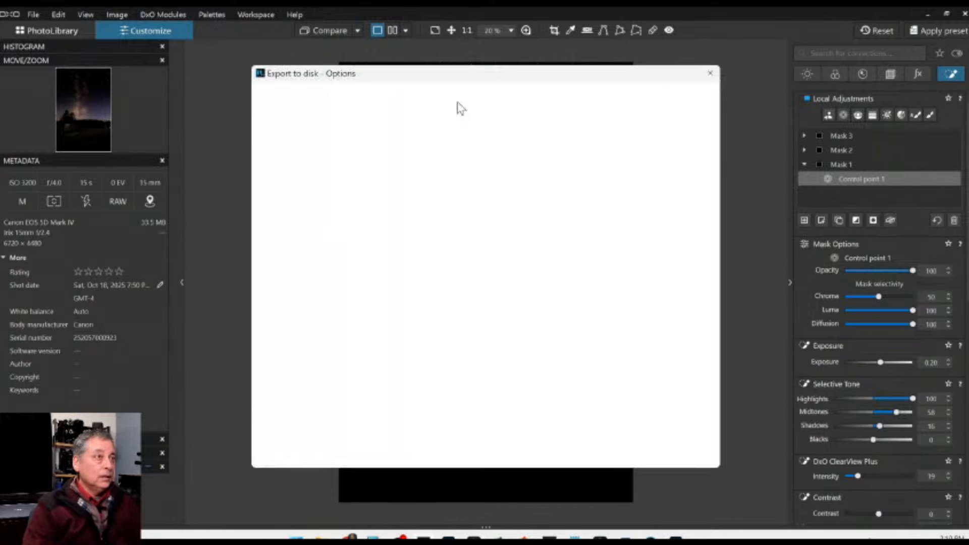
key("Escape")
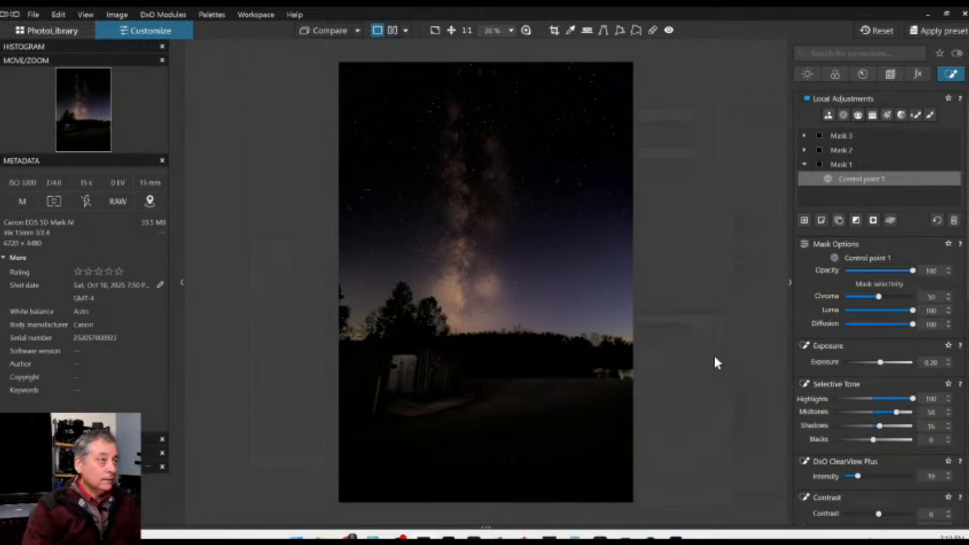
Use the current image as comparison reference, reset the photo's corrections, and examine both versions side by side for stars and noise.
left_click(357, 32)
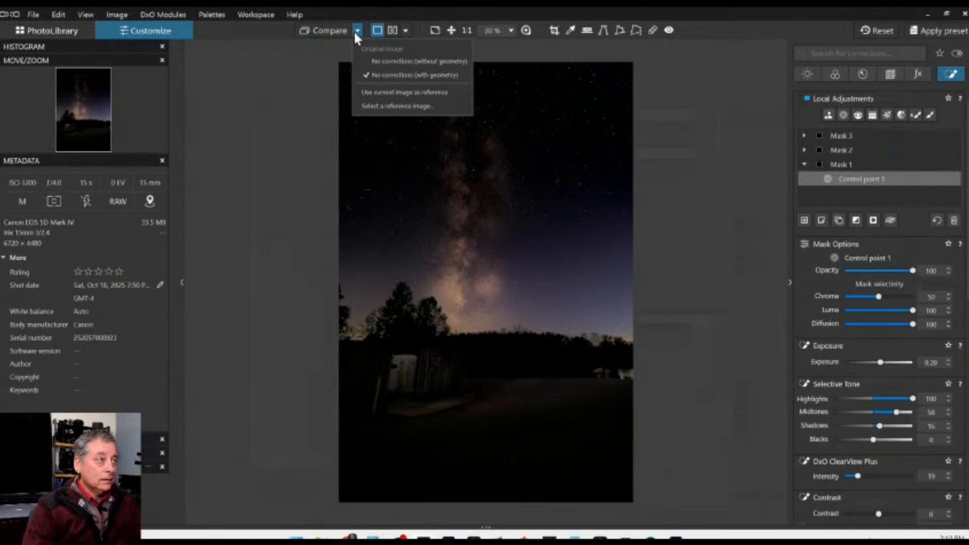
left_click(357, 32)
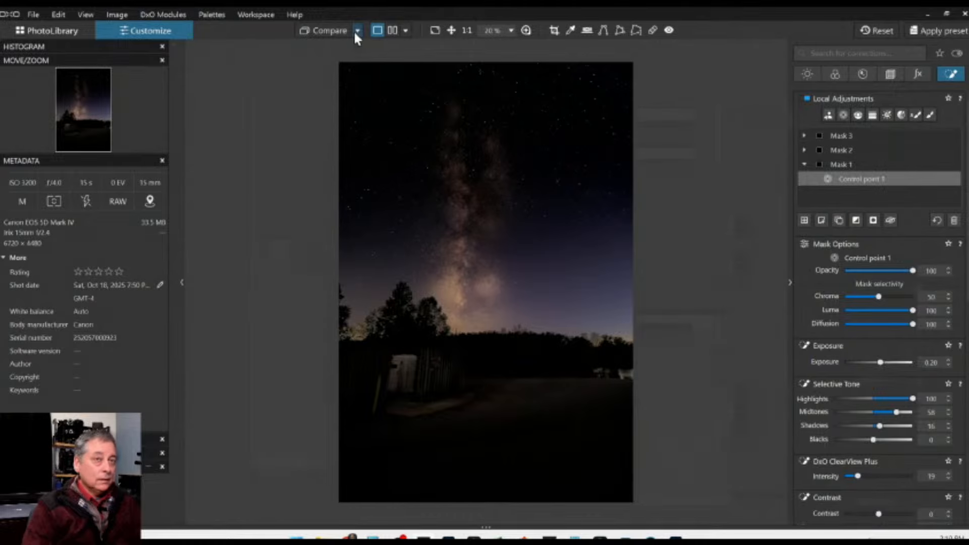
left_click(355, 33)
left_click(386, 103)
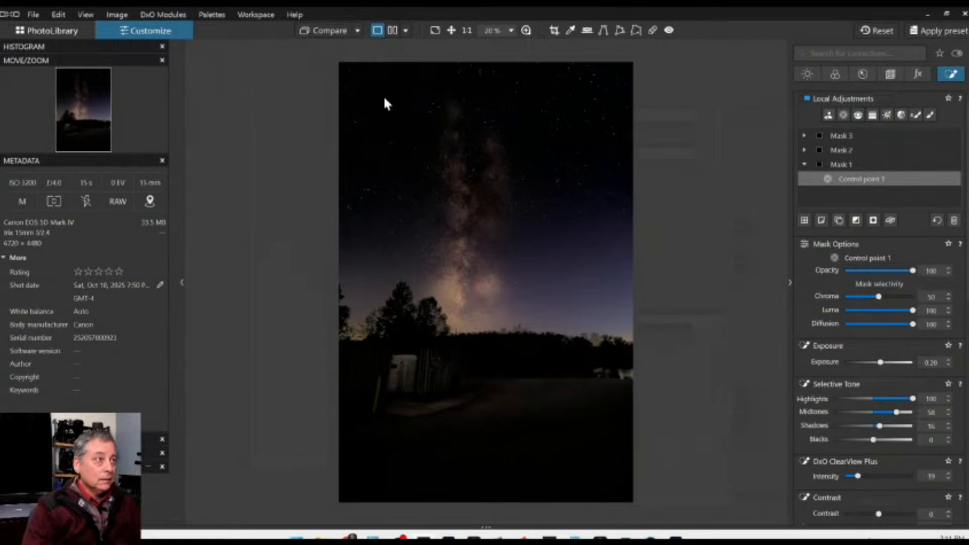
left_click(392, 31)
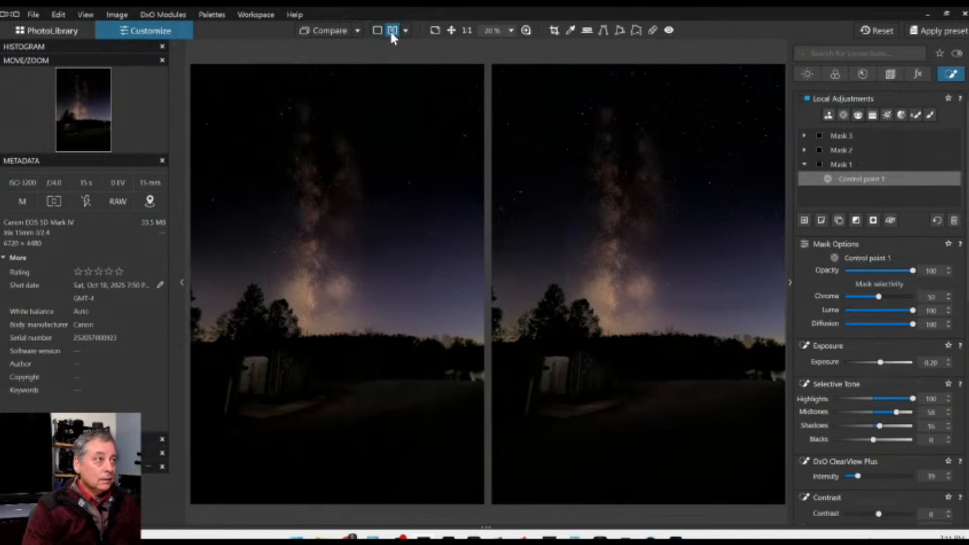
left_click(876, 30)
key("F9")
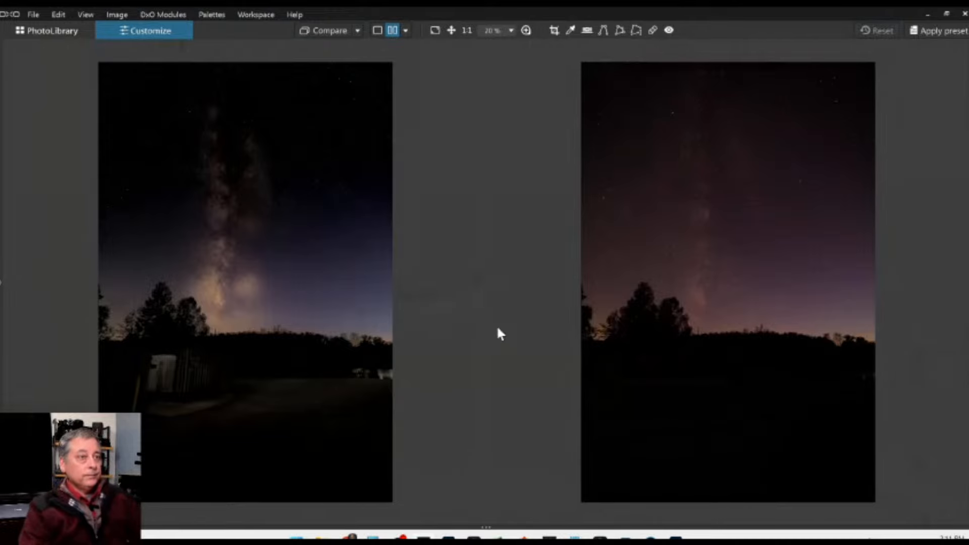
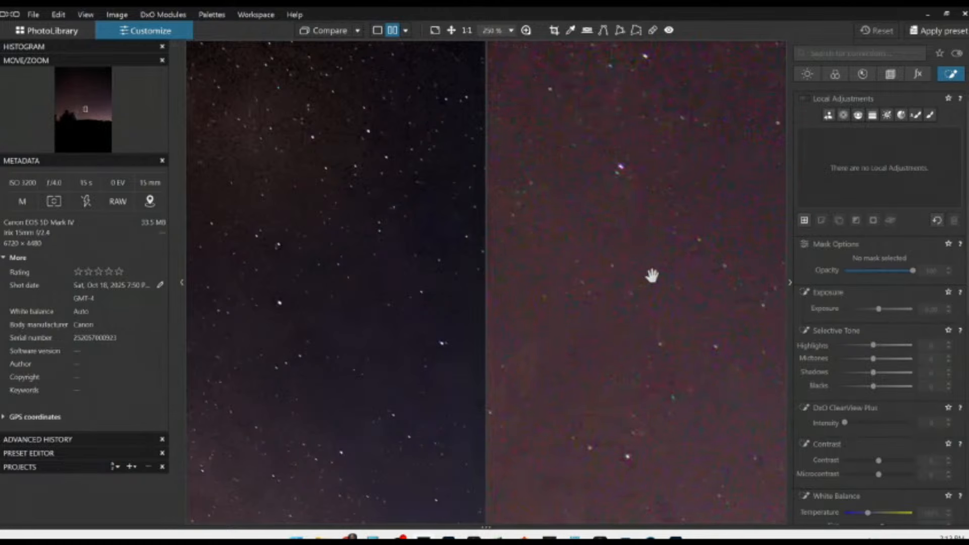
left_click_drag(393, 327, 439, 182)
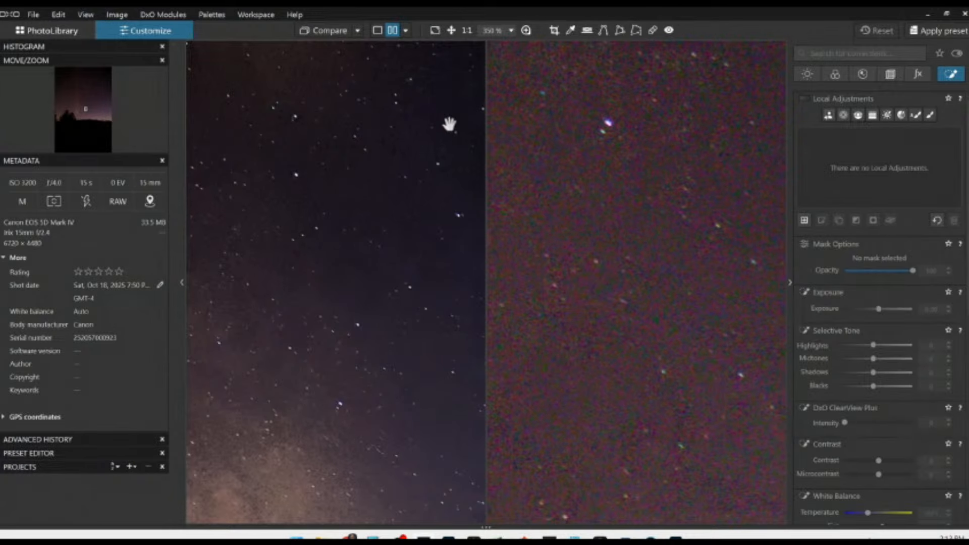
scroll(403, 151, "down", 1)
scroll(403, 151, "down", 3)
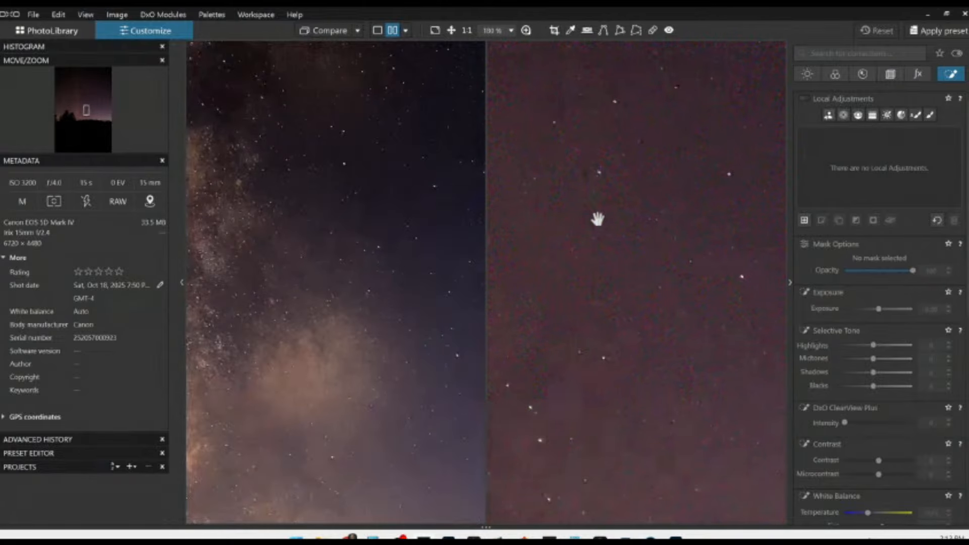
scroll(603, 332, "down", 3)
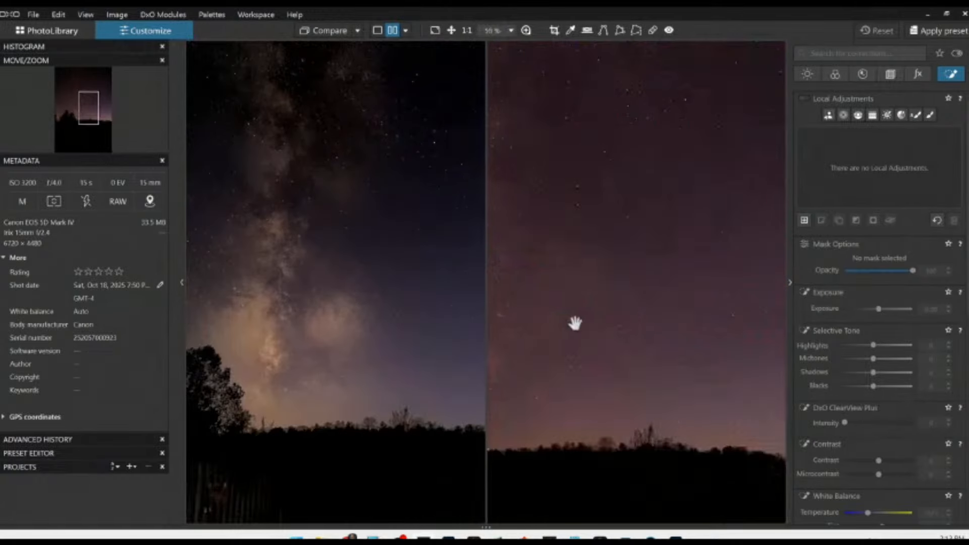
Return to the photo library, switch to single-image view, and open the misty lone-tree sunset photo for editing.
left_click(62, 32)
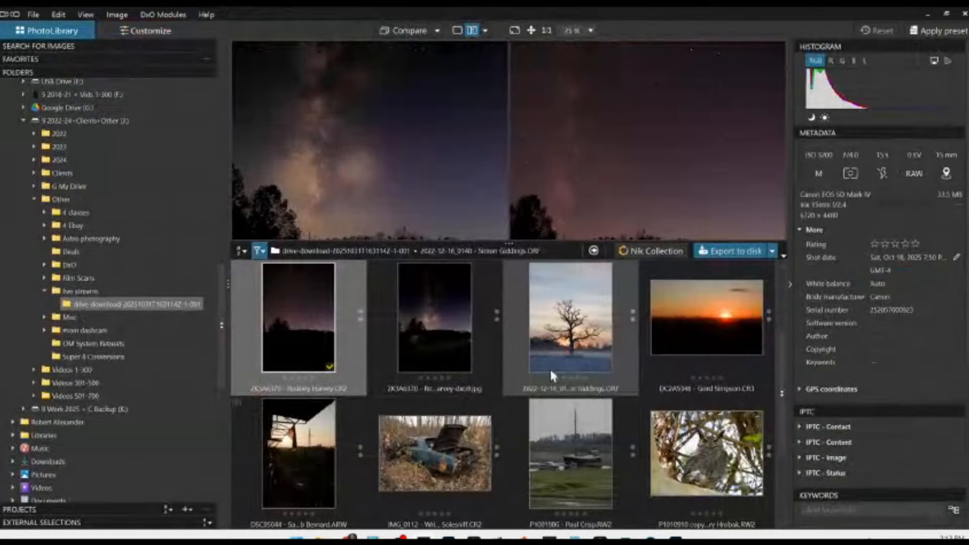
left_click(551, 369)
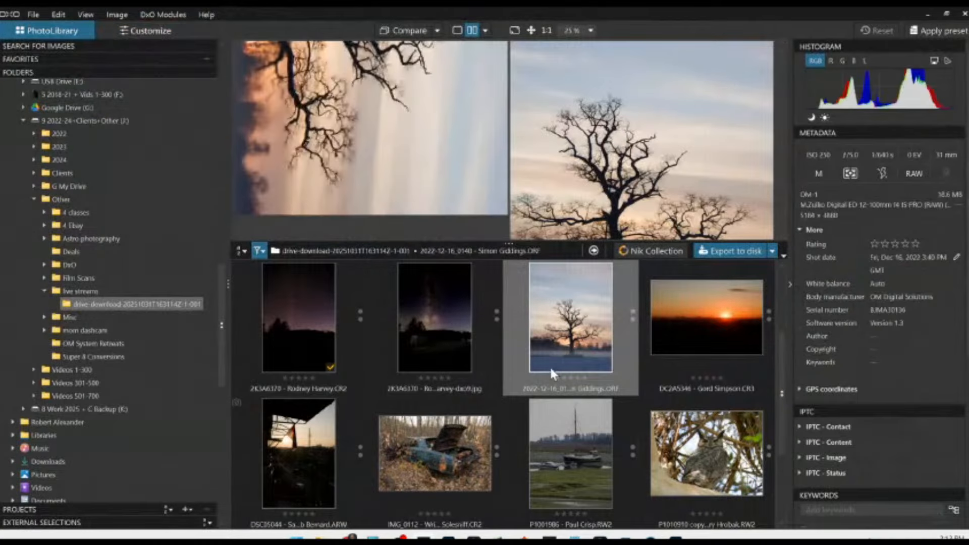
left_click(456, 31)
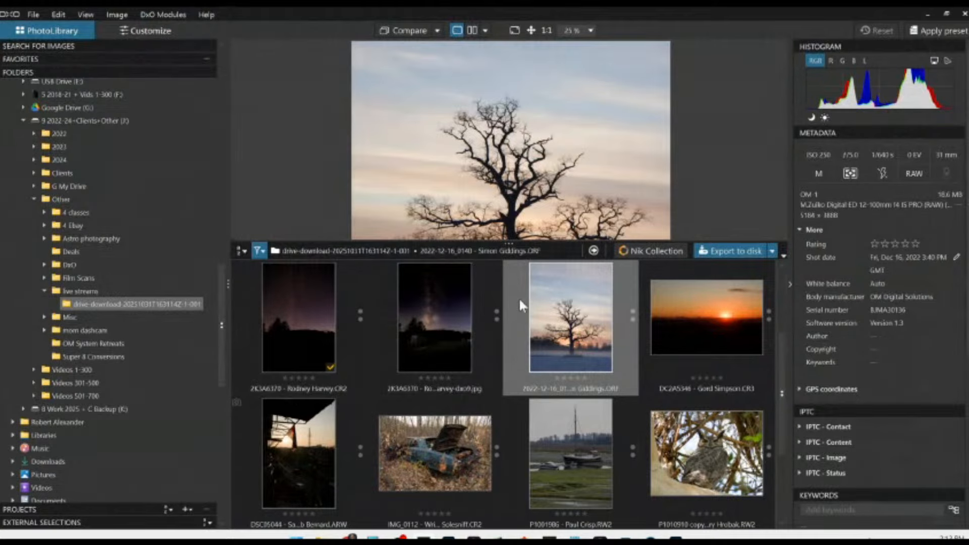
double_click(565, 343)
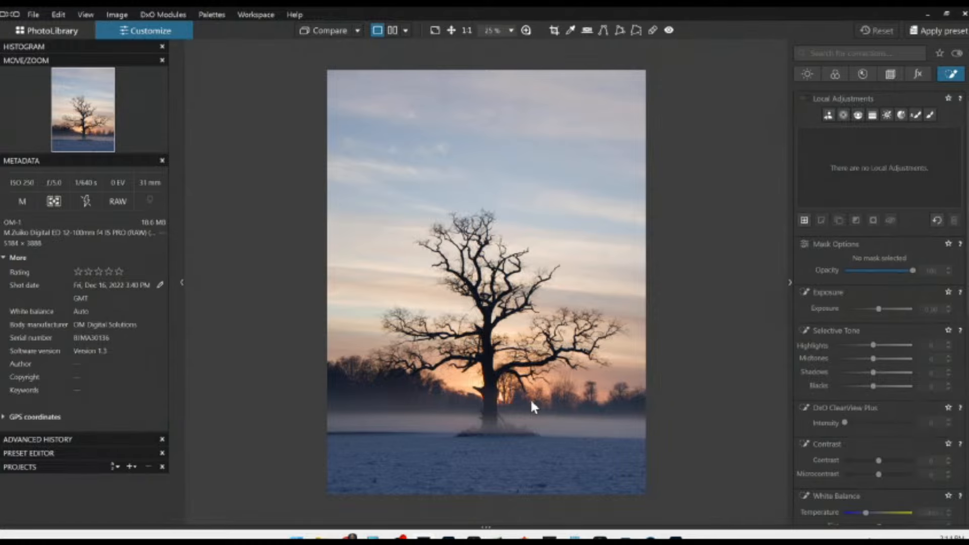
scroll(531, 402, "up", 1)
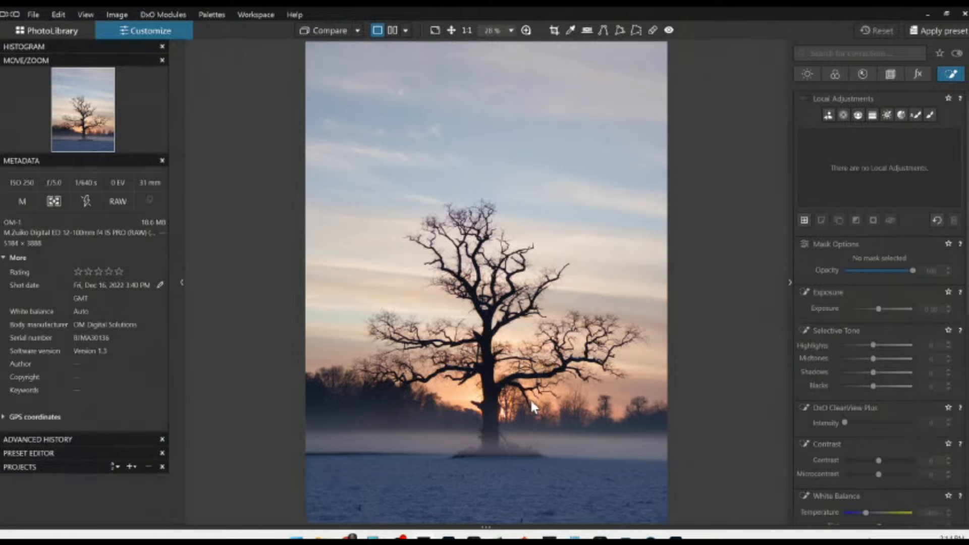
scroll(530, 398, "down", 1)
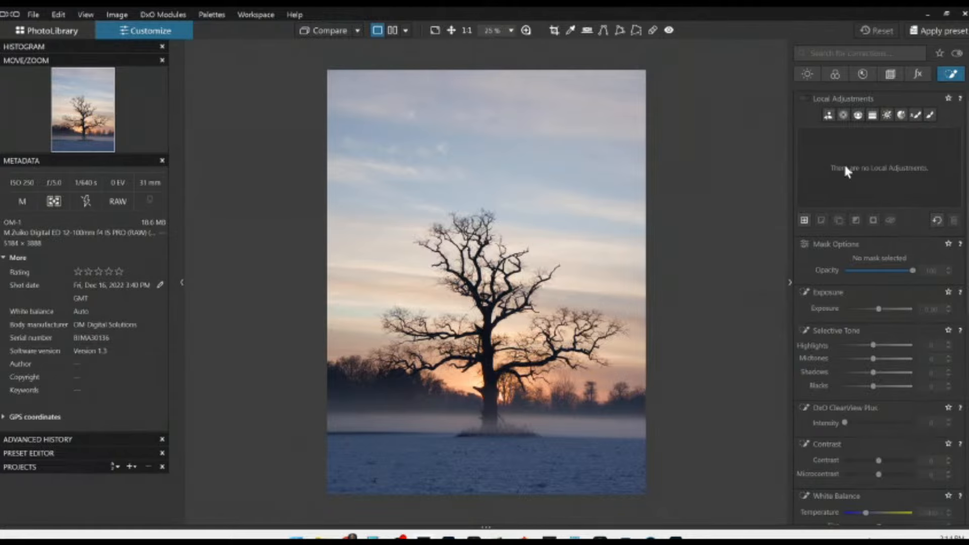
Apply a general purpose preset to the lone-tree photo.
left_click(890, 76)
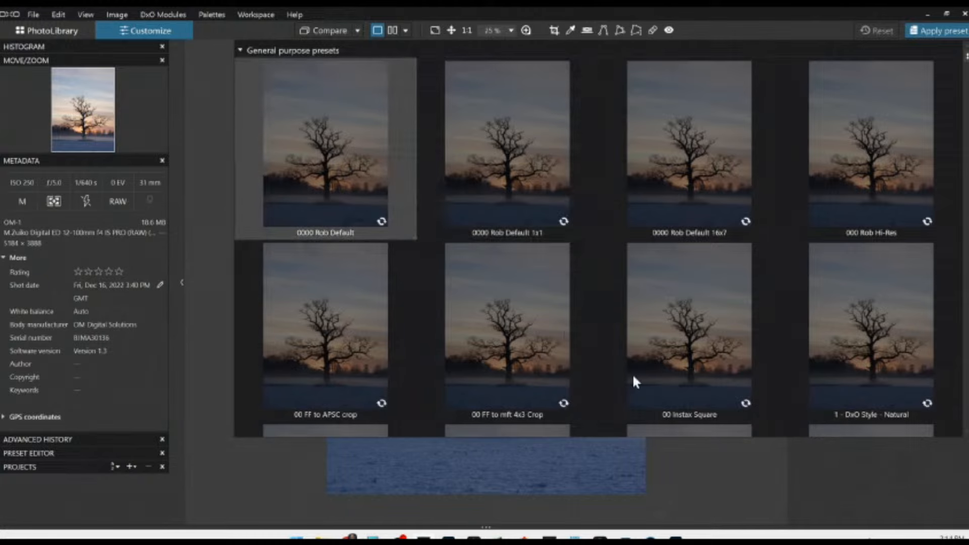
left_click(690, 411)
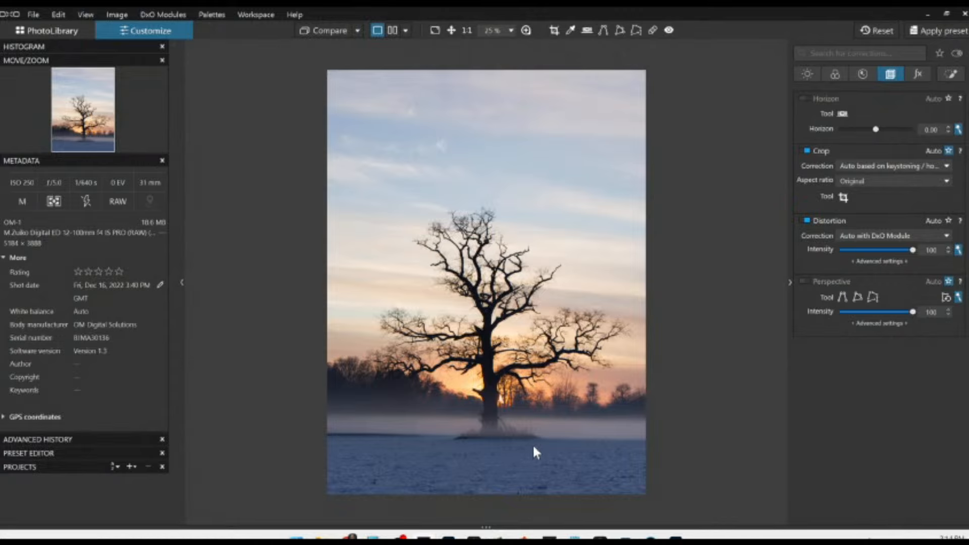
scroll(533, 446, "up", 1)
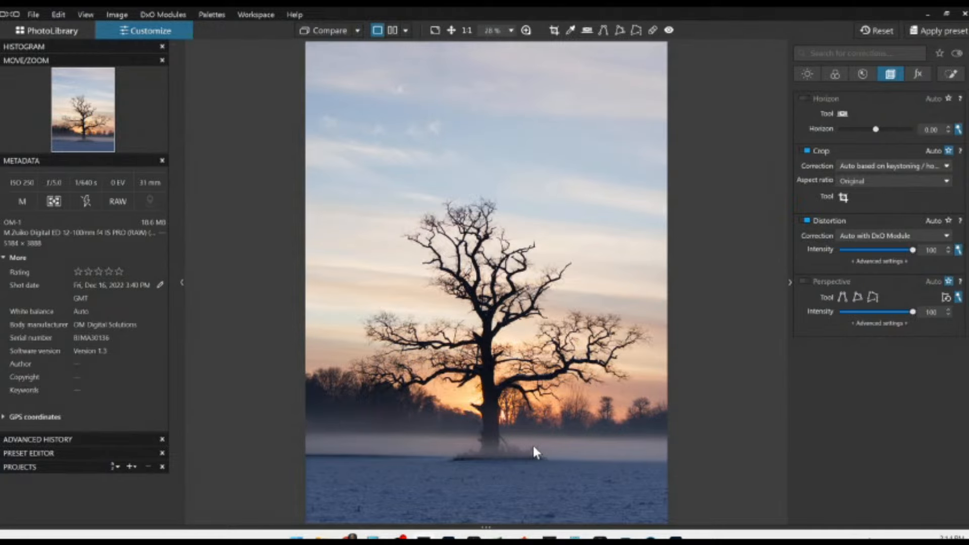
scroll(533, 447, "down", 1)
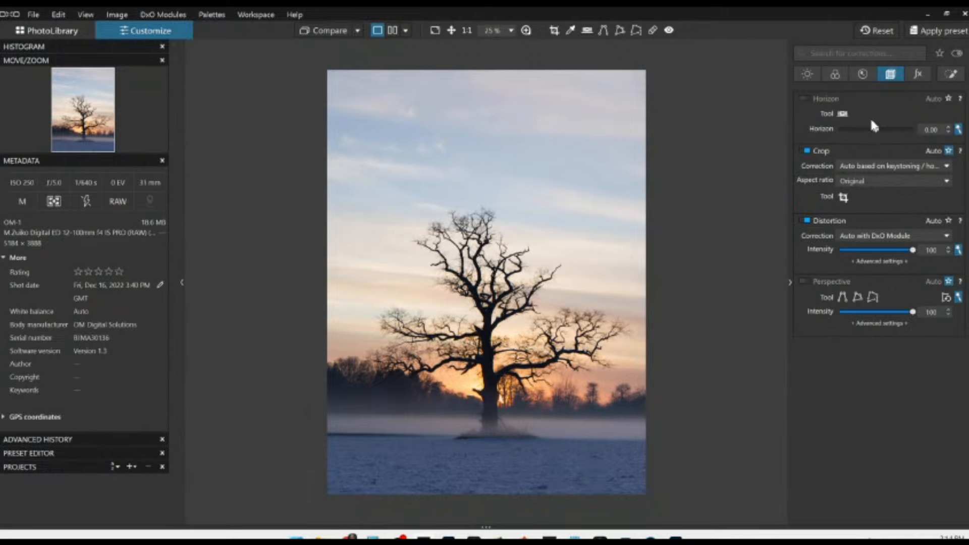
Crop the lone-tree photo to a 1 × 1 square of 3818 × 3818 px, placed near the frame's bottom to include more snow.
left_click(843, 197)
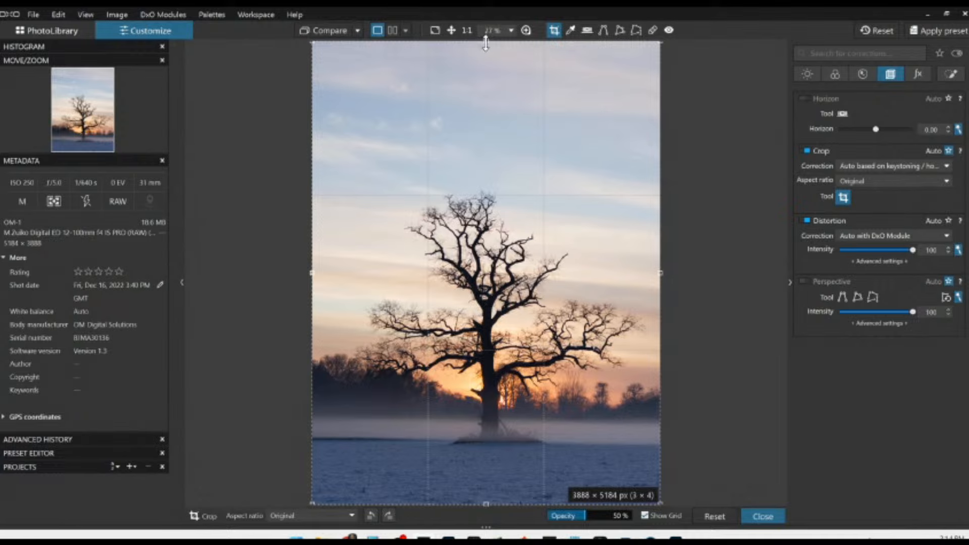
left_click(903, 181)
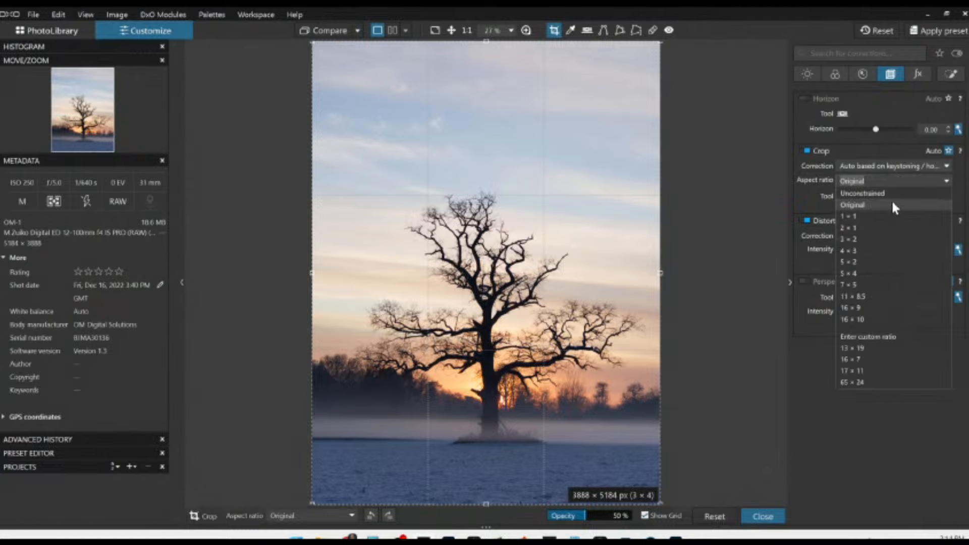
left_click(886, 210)
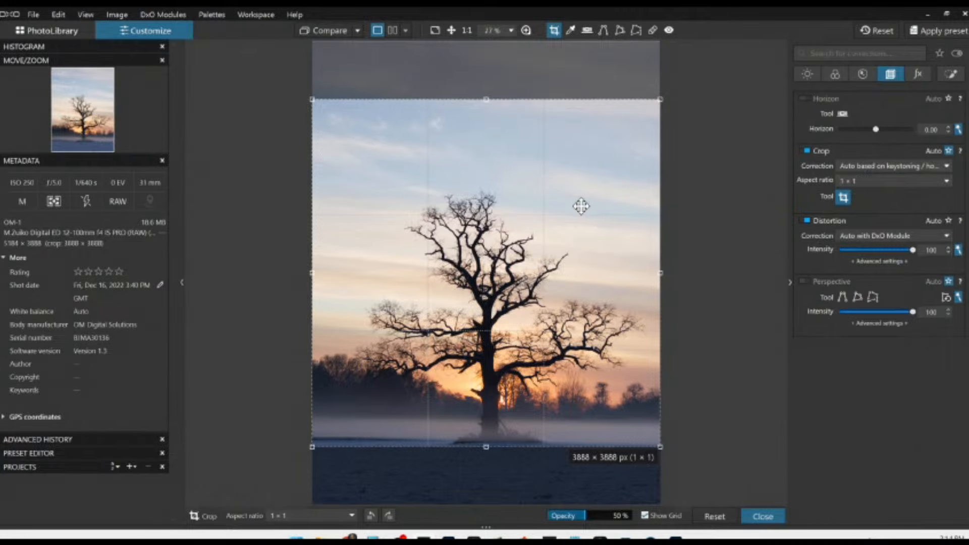
left_click_drag(579, 205, 582, 234)
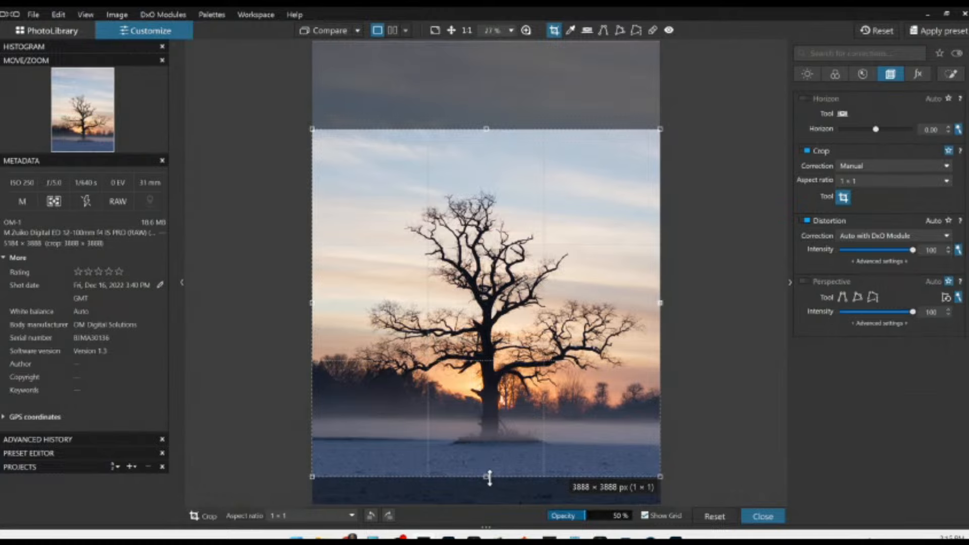
mouse_move(488, 475)
left_mouse_down()
mouse_move(492, 437)
mouse_move(488, 469)
left_mouse_up()
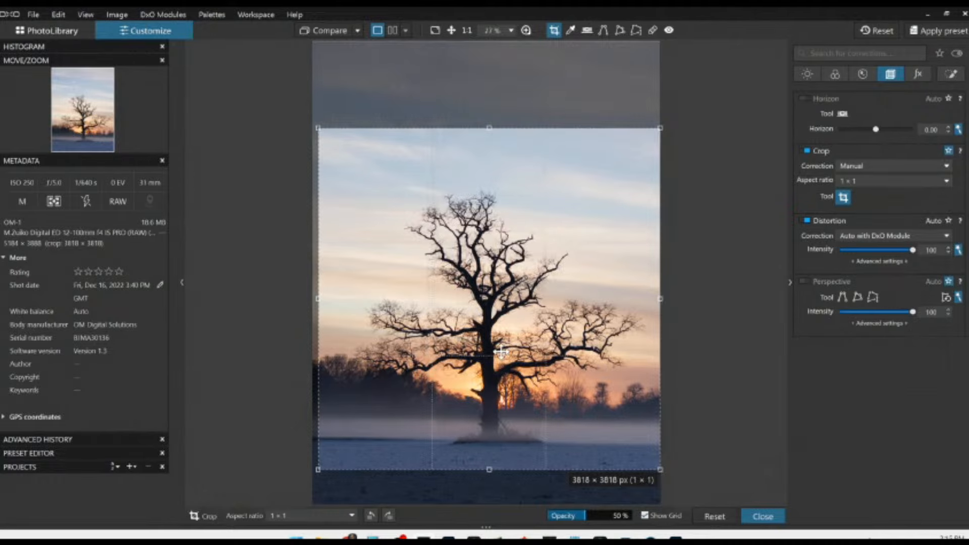
left_click_drag(503, 313, 503, 340)
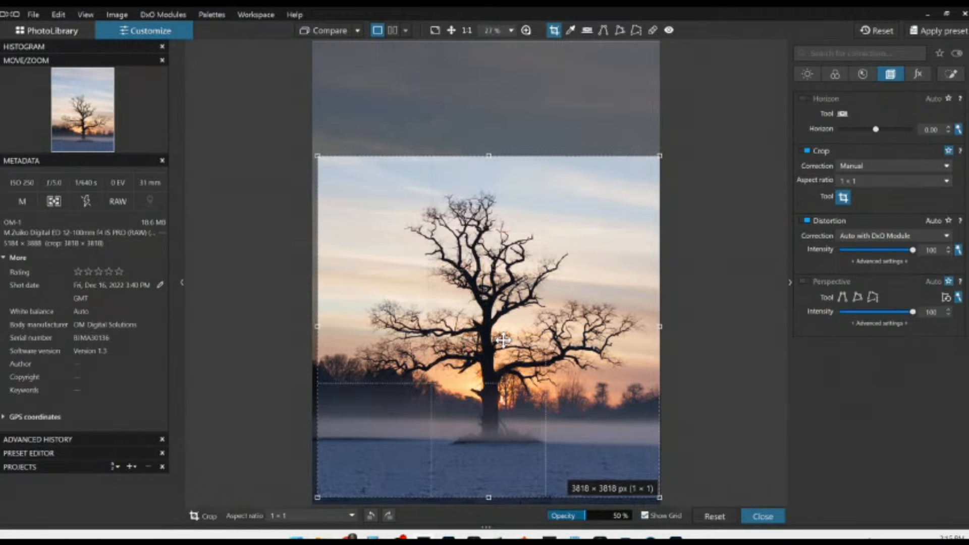
key("Return")
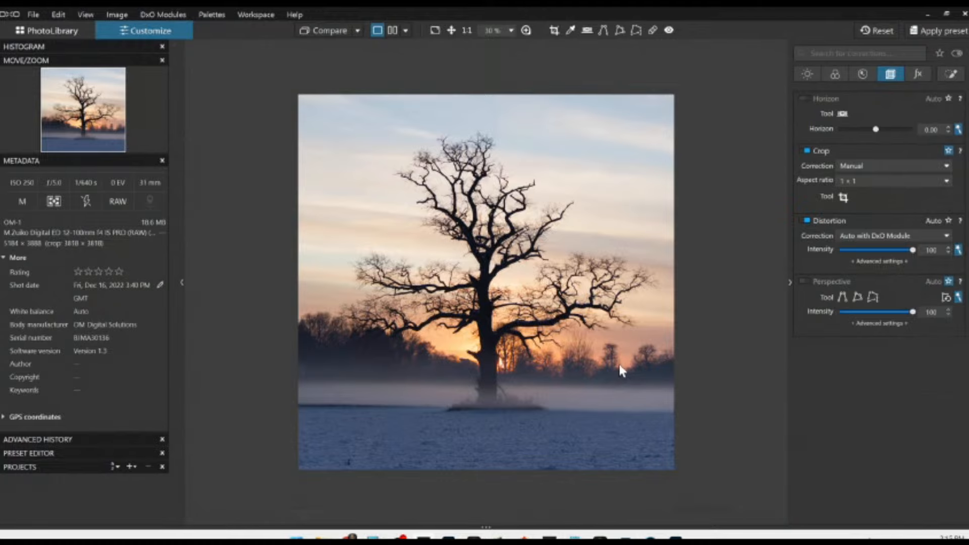
Try brightening the snowy foreground with a control line using highlights 57, midtones 64, shadows 68 and blacks 63, and delete that mask.
left_click(950, 75)
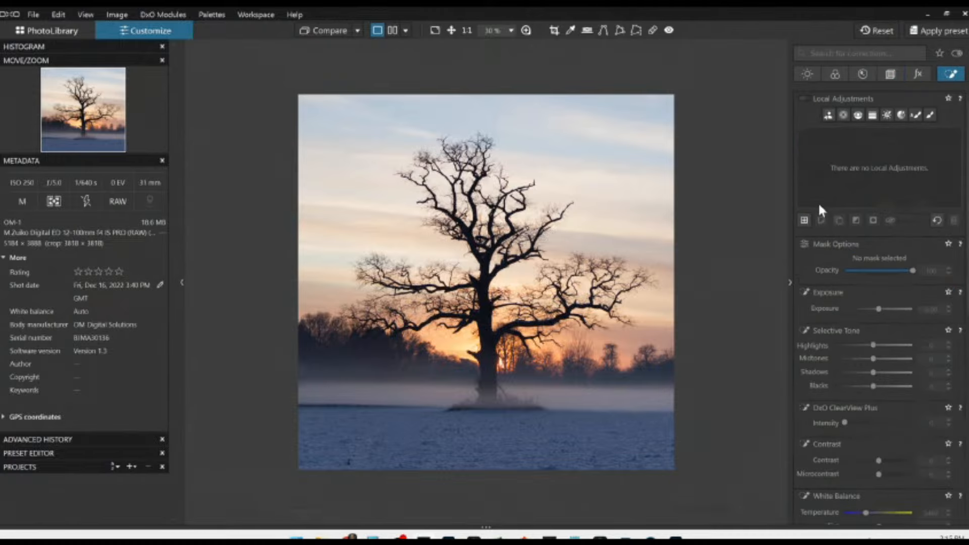
left_click(860, 117)
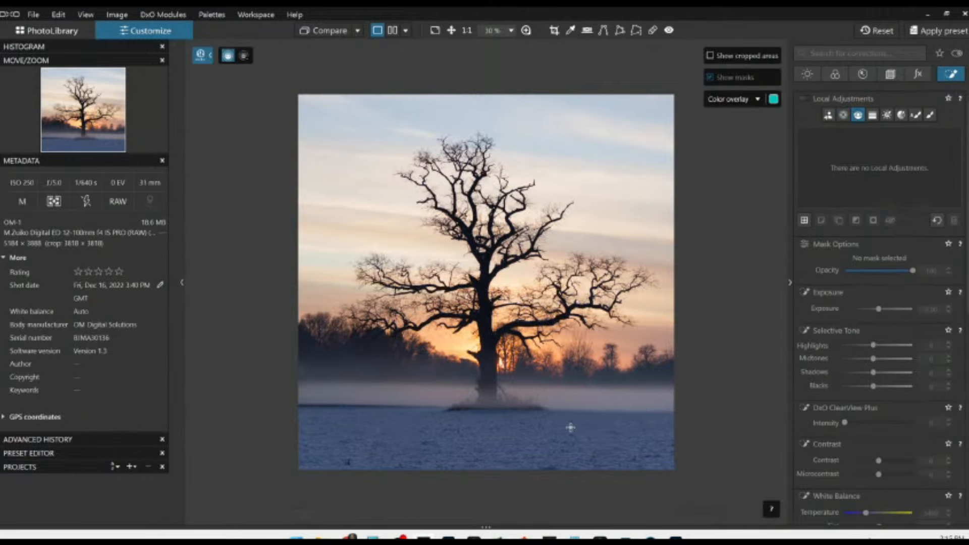
left_click_drag(569, 427, 569, 398)
left_click(897, 385)
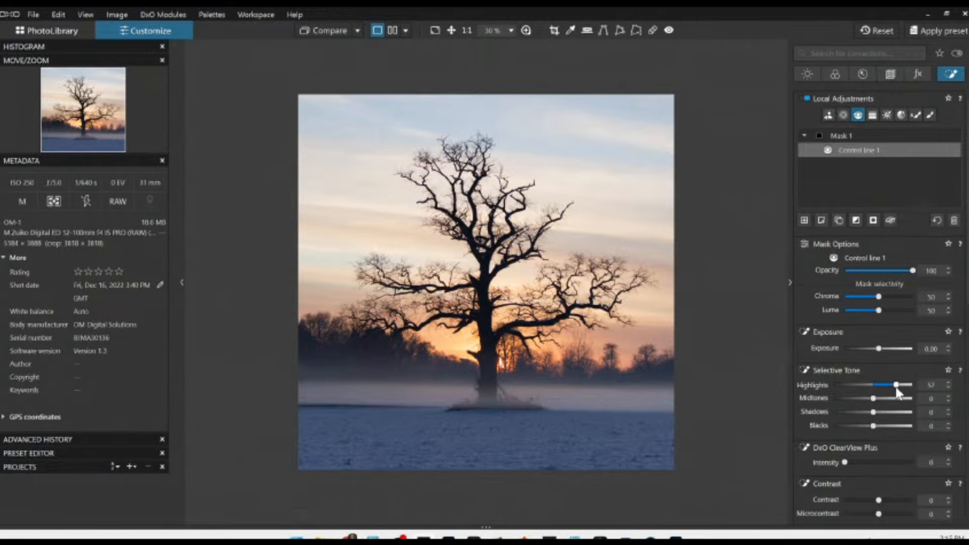
left_click(897, 398)
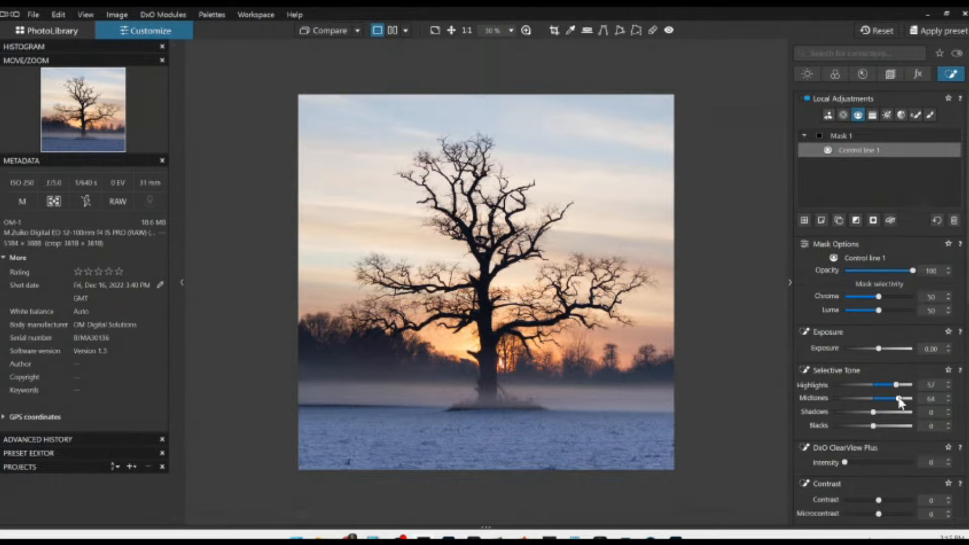
left_click(900, 412)
left_click(898, 426)
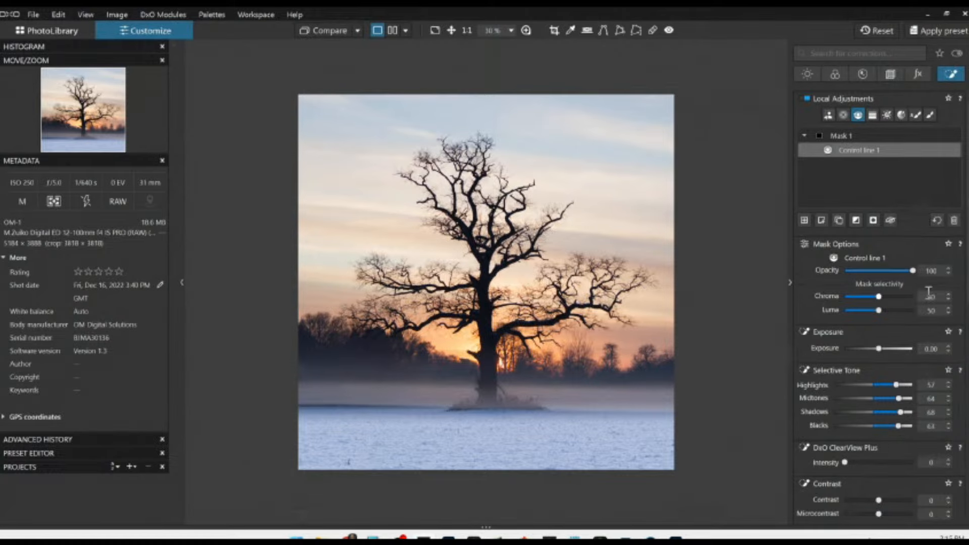
left_click(954, 220)
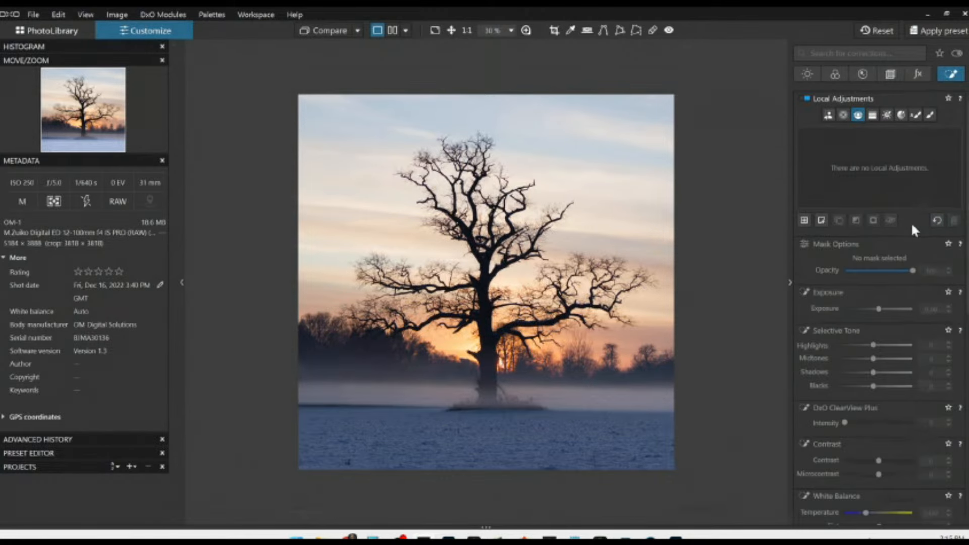
Add a control line over the snowy foreground with exposure 0.26, highlights 33, midtones 9, shadows -21 and blacks -43.
left_click(861, 116)
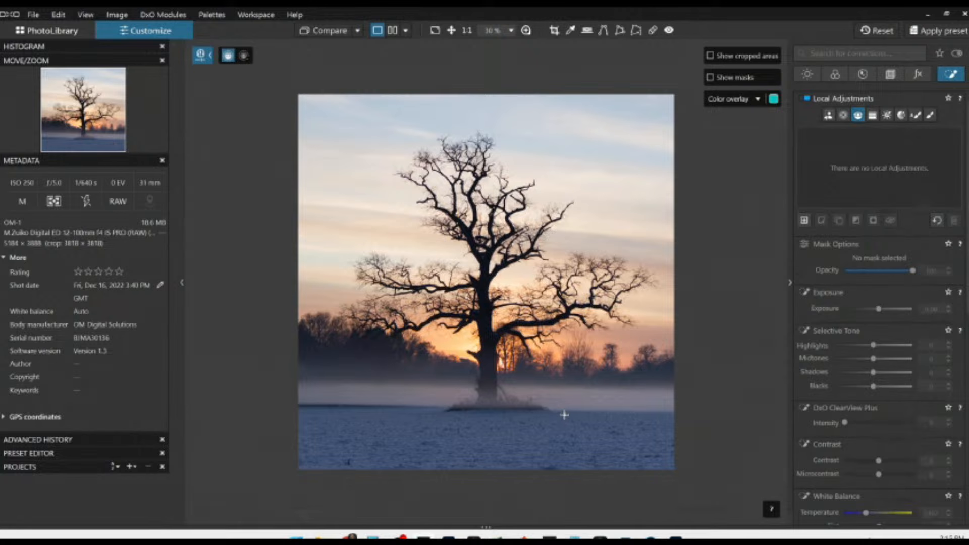
left_click_drag(584, 419, 584, 404)
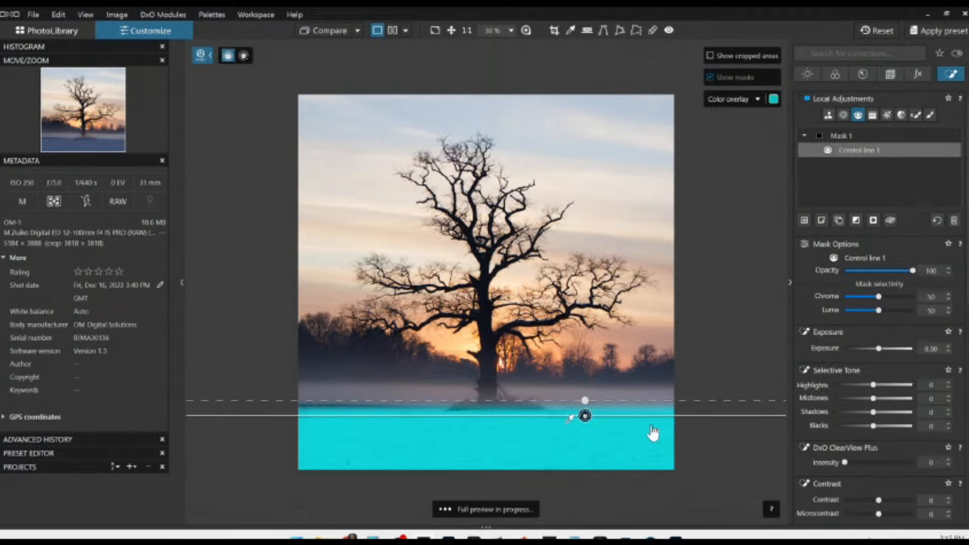
mouse_move(873, 425)
left_mouse_down()
mouse_move(857, 425)
mouse_move(861, 408)
mouse_move(866, 416)
left_mouse_up()
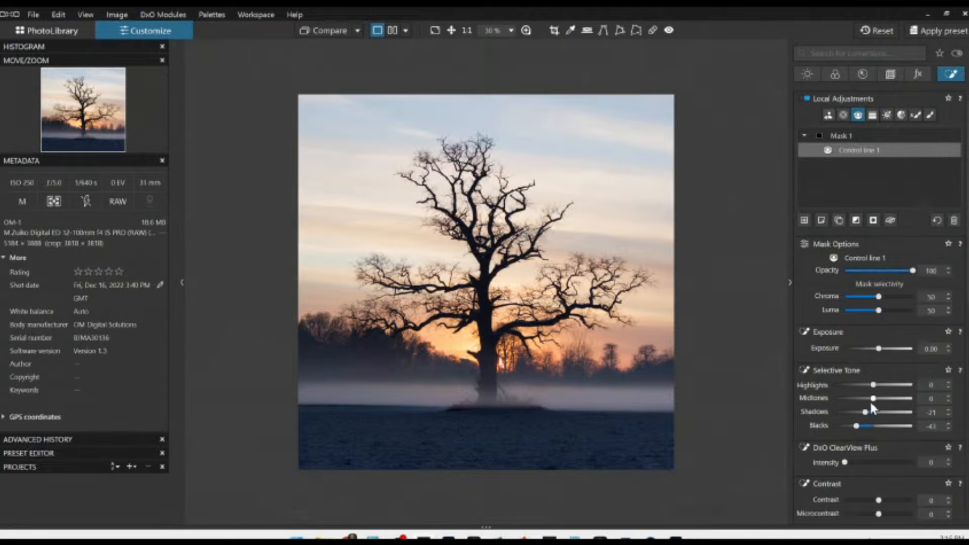
mouse_move(872, 398)
left_mouse_down()
mouse_move(883, 386)
mouse_move(878, 401)
left_mouse_up()
left_click_drag(881, 347, 880, 349)
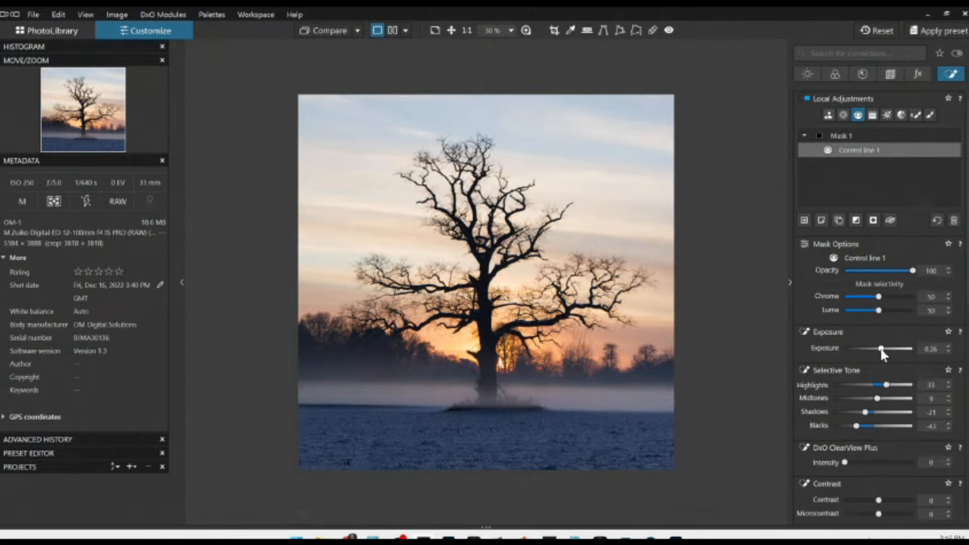
Create a new mask with an enlarged control point on the mist at the trunk's base, and set its luma selectivity to 65.
mouse_move(780, 455)
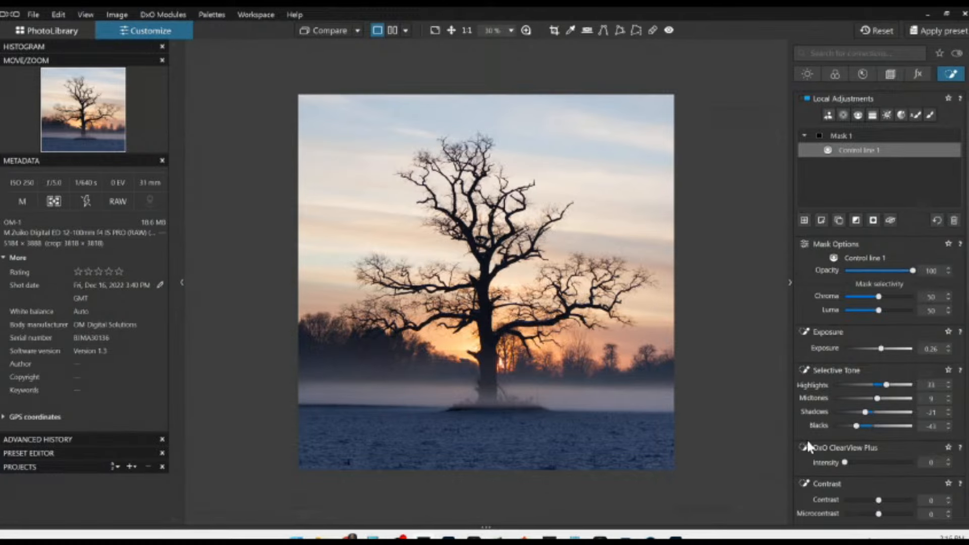
left_click(844, 115)
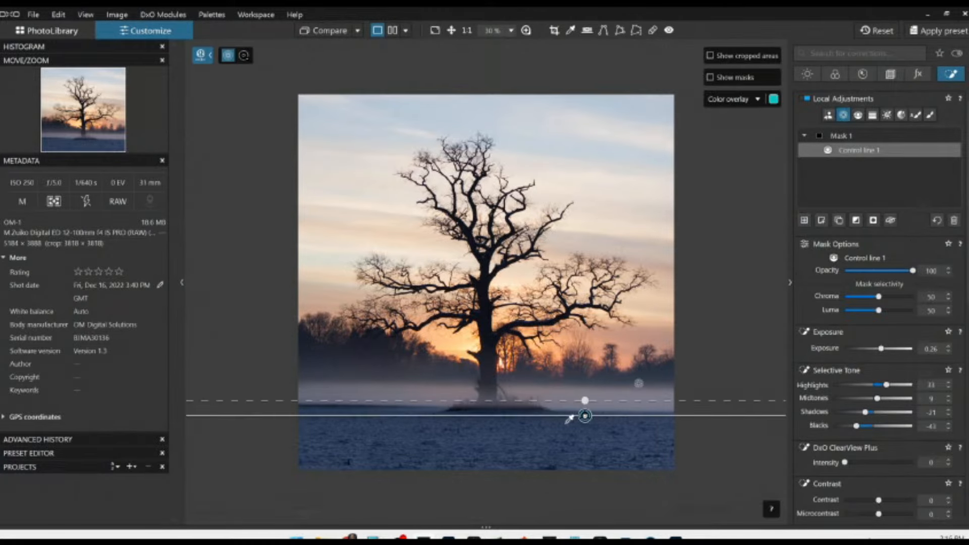
left_click(804, 220)
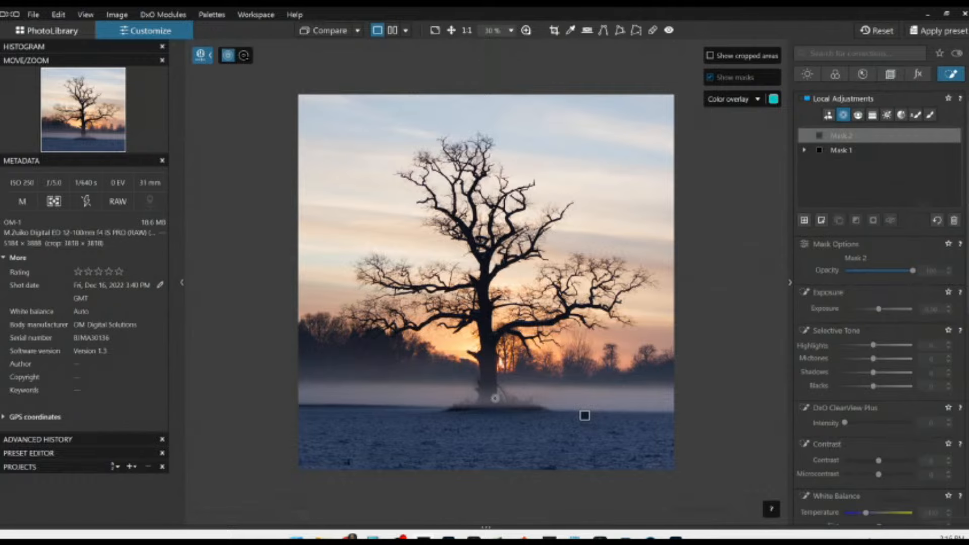
left_click(471, 398)
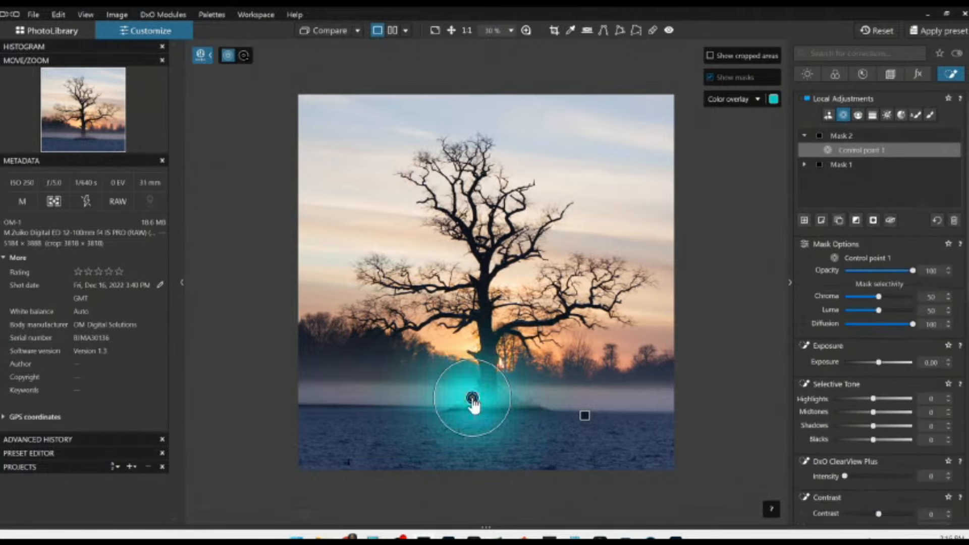
left_click_drag(507, 418, 528, 458)
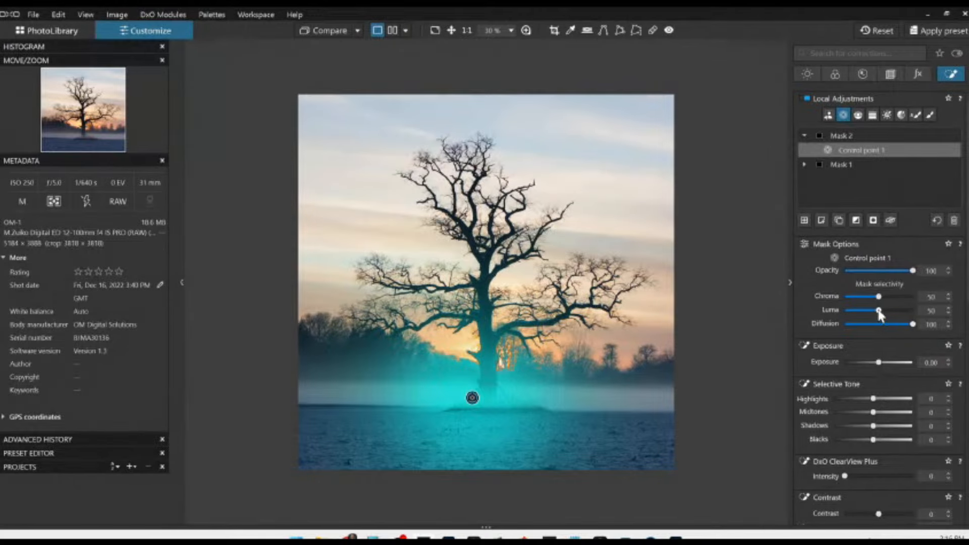
left_click_drag(878, 310, 882, 310)
scroll(879, 312, "up", 1)
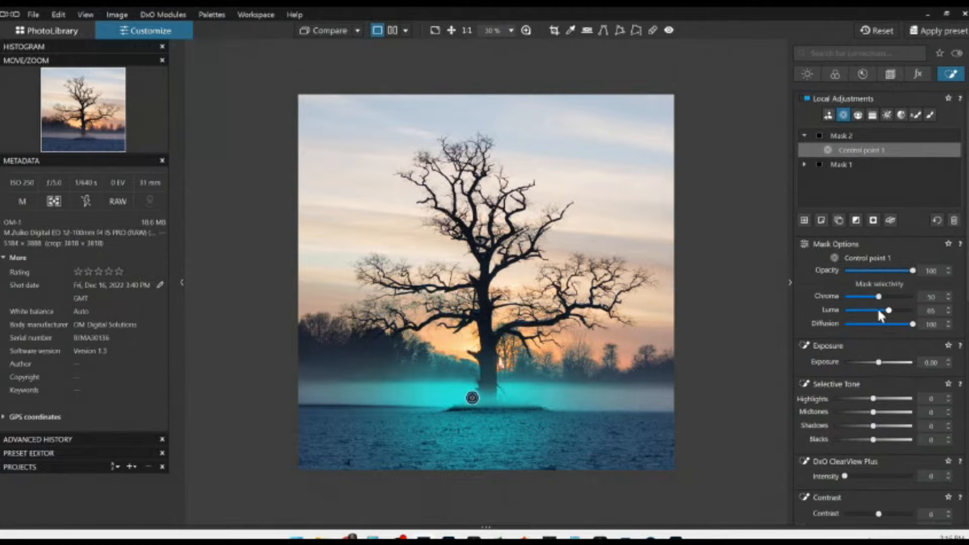
Brighten and warm the mist mask with highlights 83, midtones 47, shadows 33, blacks 21 and a white balance temperature of 12161.
left_click(901, 401)
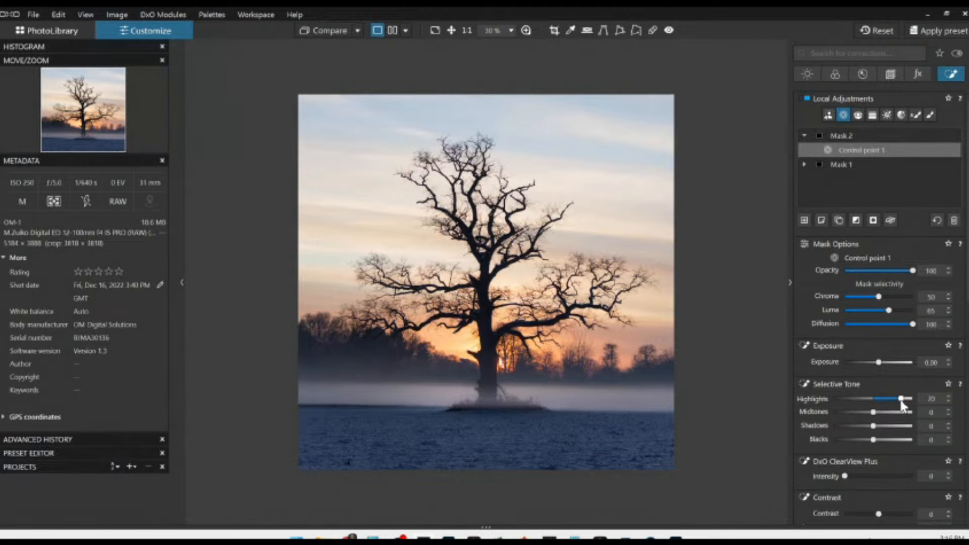
left_click(882, 425)
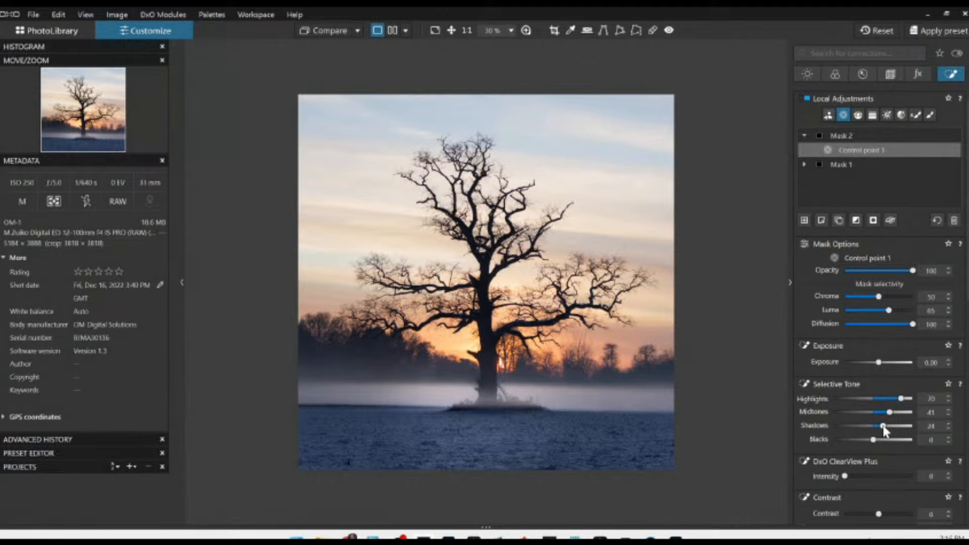
left_click_drag(875, 441, 907, 400)
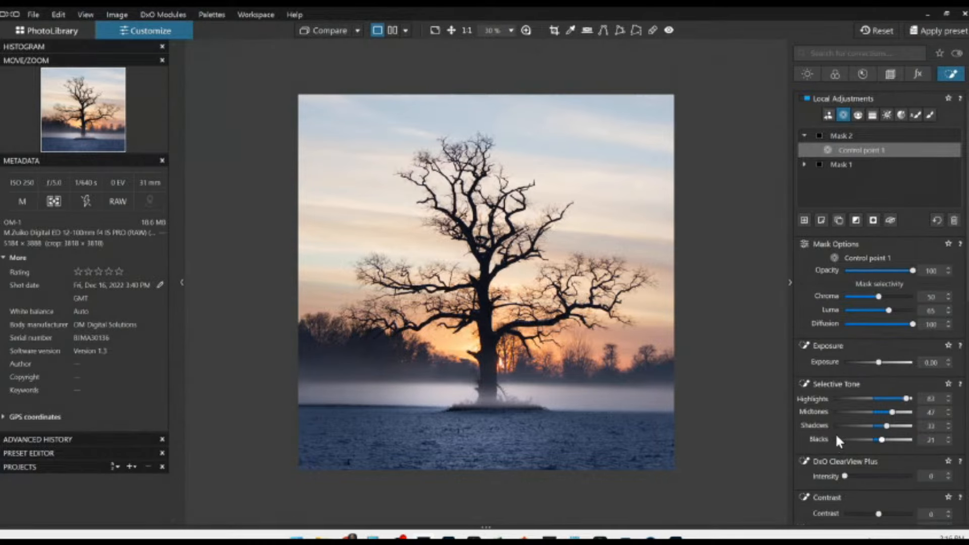
scroll(834, 432, "down", 3)
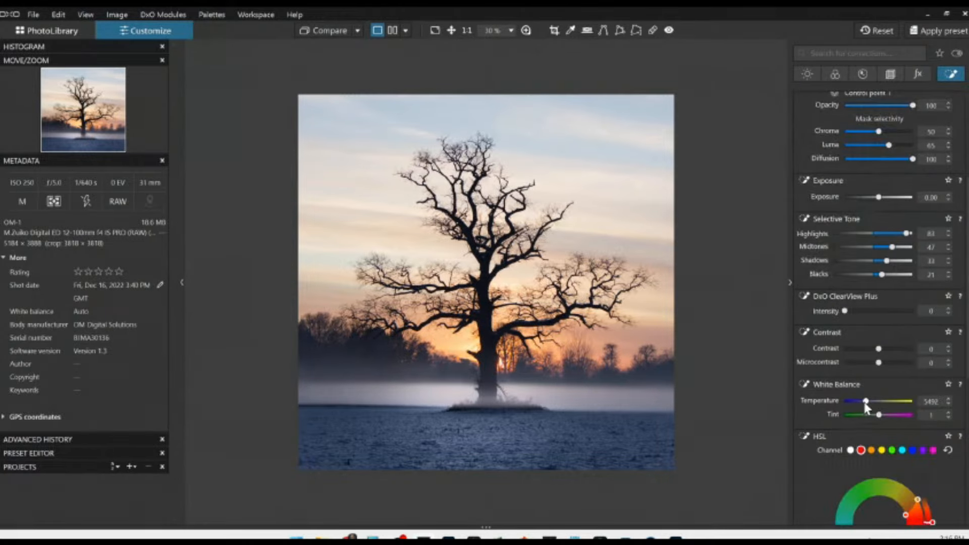
left_click_drag(864, 403, 883, 403)
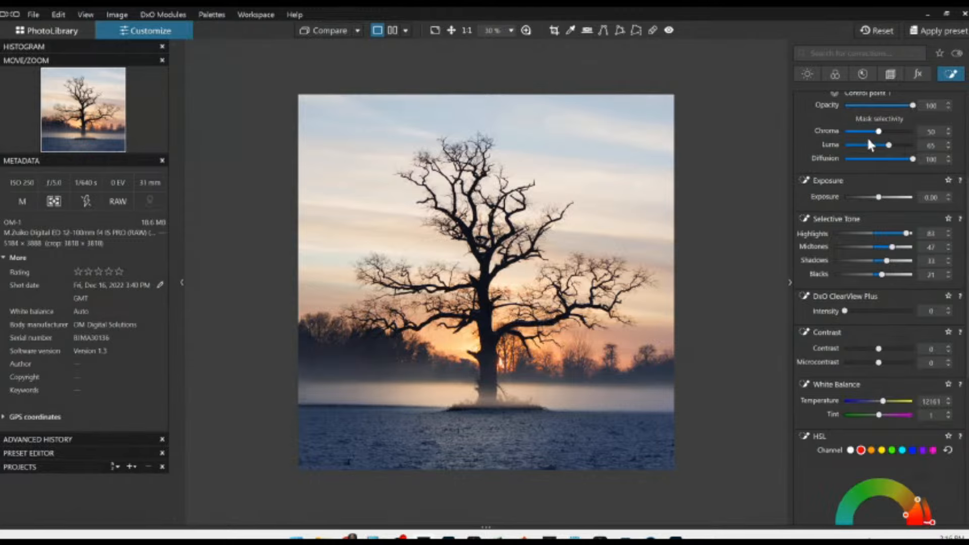
Create a new mask selecting the lone tree with the AI mask, and darken it with shadows -17 and blacks -48.
scroll(867, 140, "up", 3)
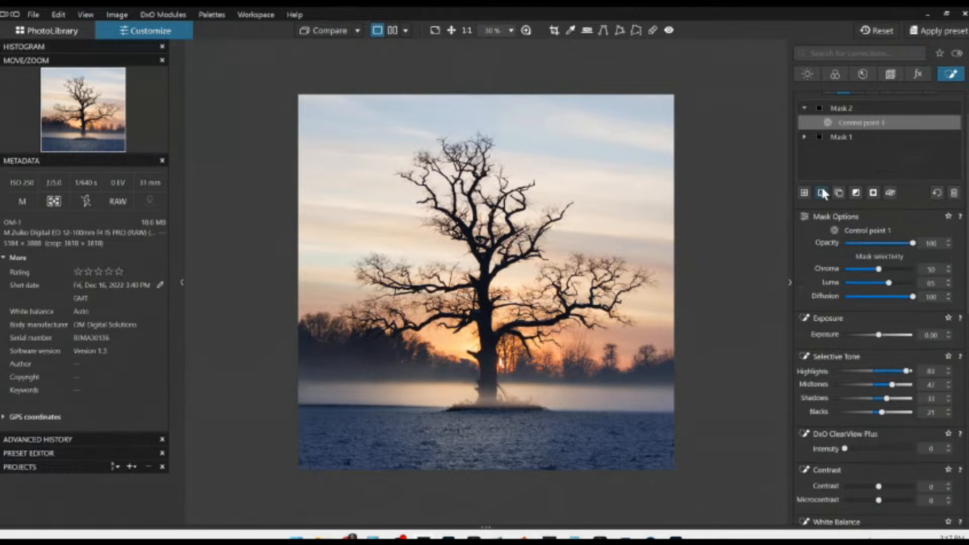
left_click(806, 191)
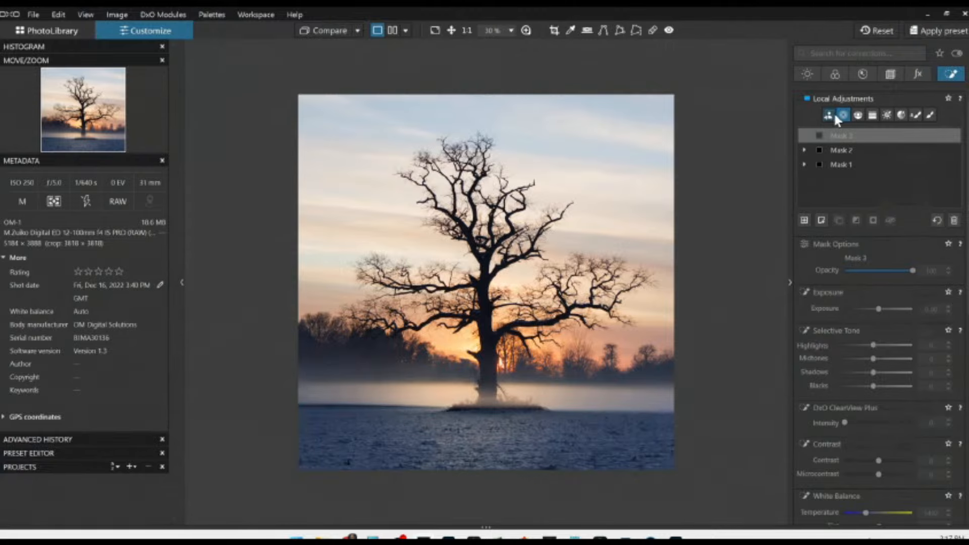
left_click(486, 356)
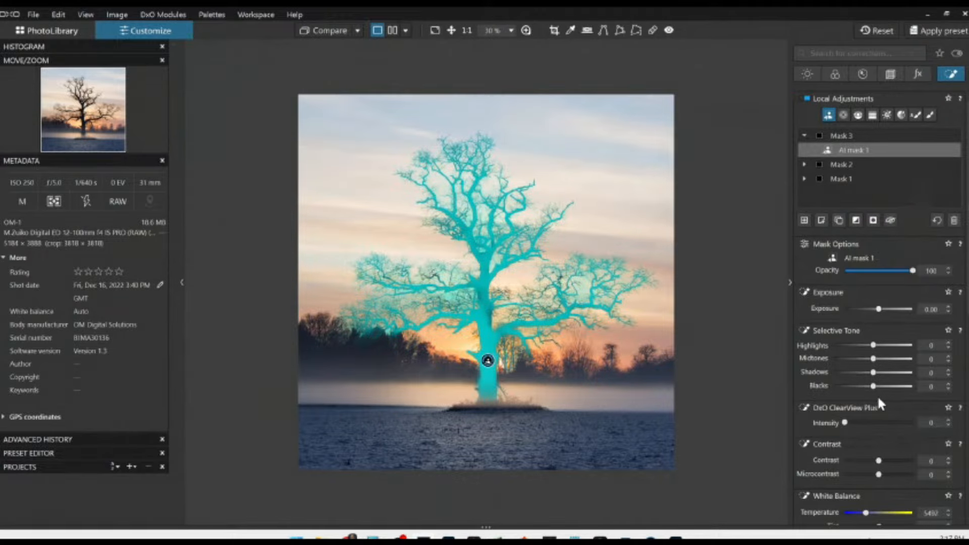
left_click(861, 387)
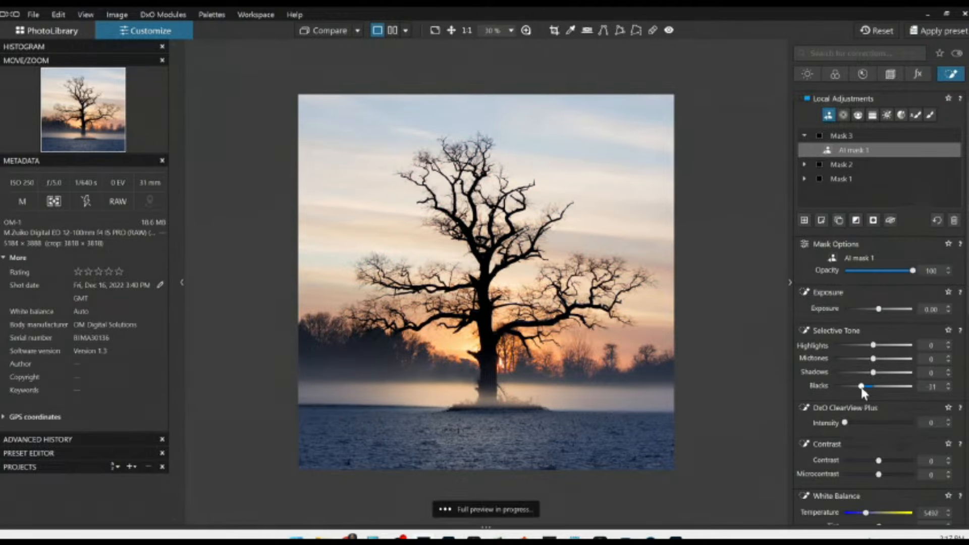
left_click_drag(862, 388, 854, 387)
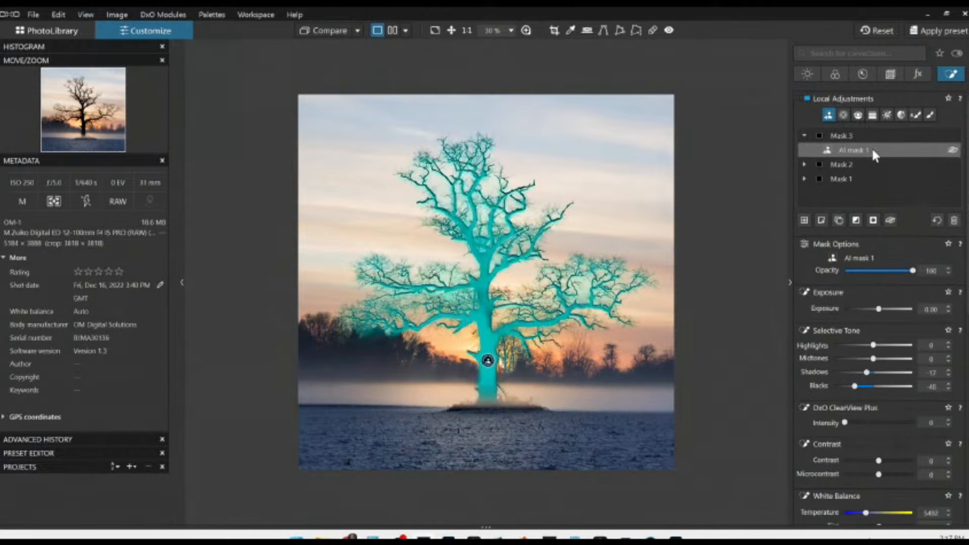
Create a new mask with a control line over the whole sky, fading out across the treeline, and sample the sky's colour for it.
left_click(804, 221)
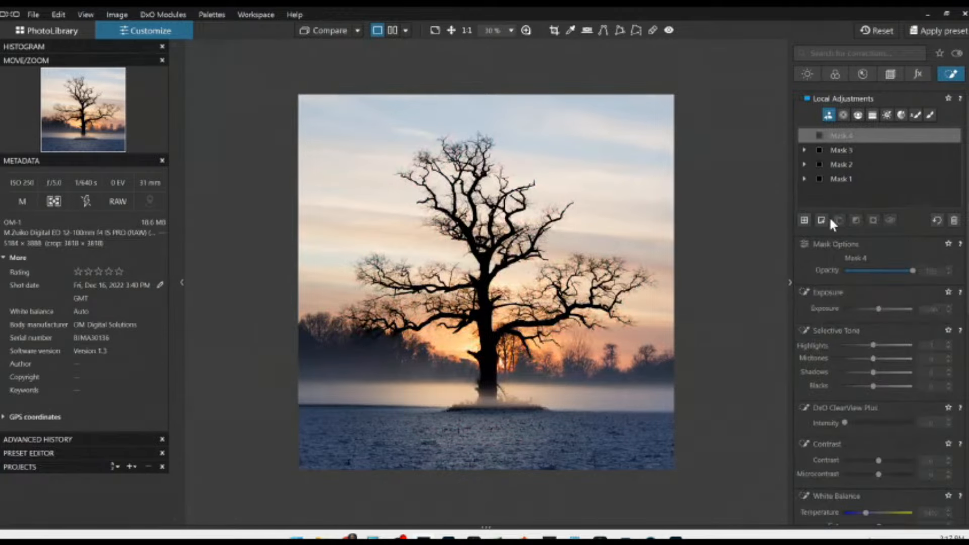
left_click(857, 115)
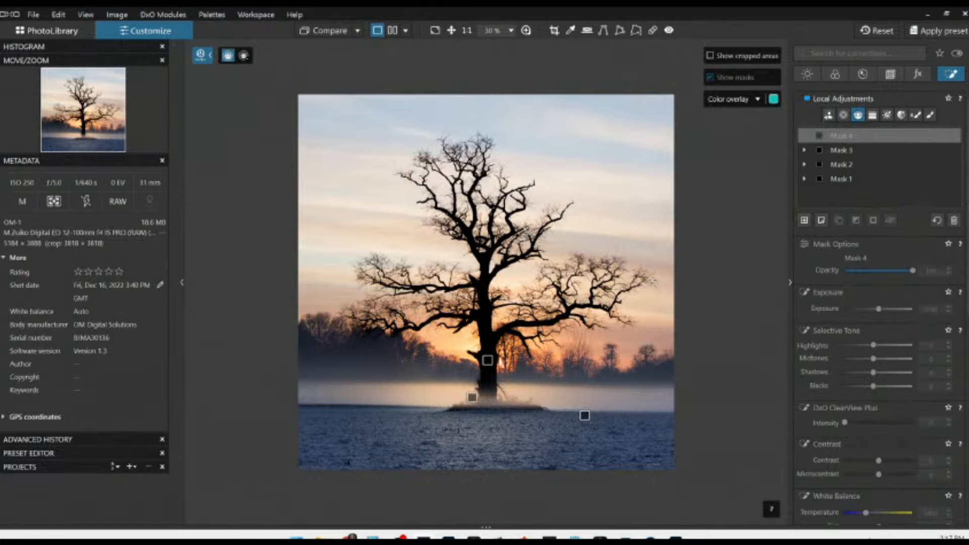
left_click_drag(657, 319, 657, 381)
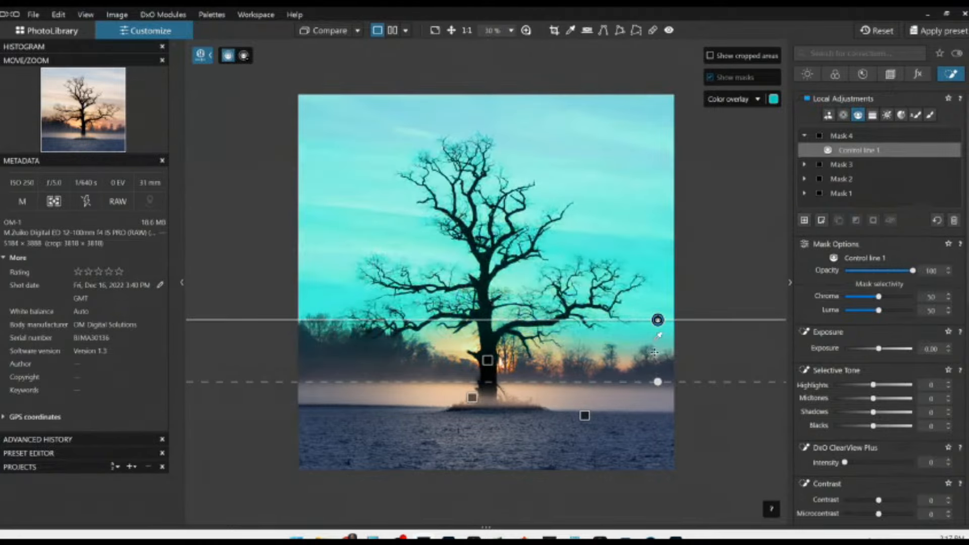
left_click_drag(658, 336, 664, 285)
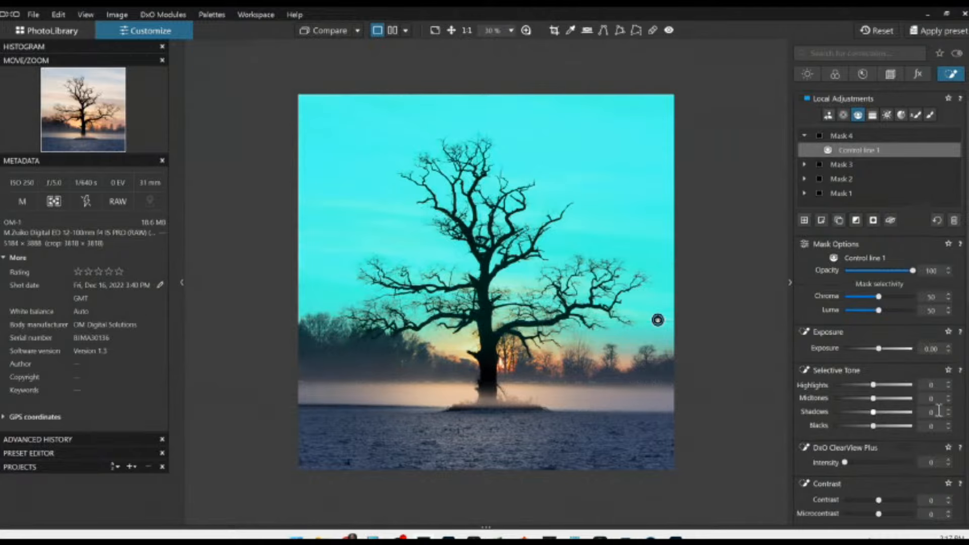
Give the sky mask ClearView Plus 41, highlights -8, midtones -16, shadows -22 and blacks -34.
scroll(908, 411, "down", 3)
left_click_drag(844, 379, 873, 380)
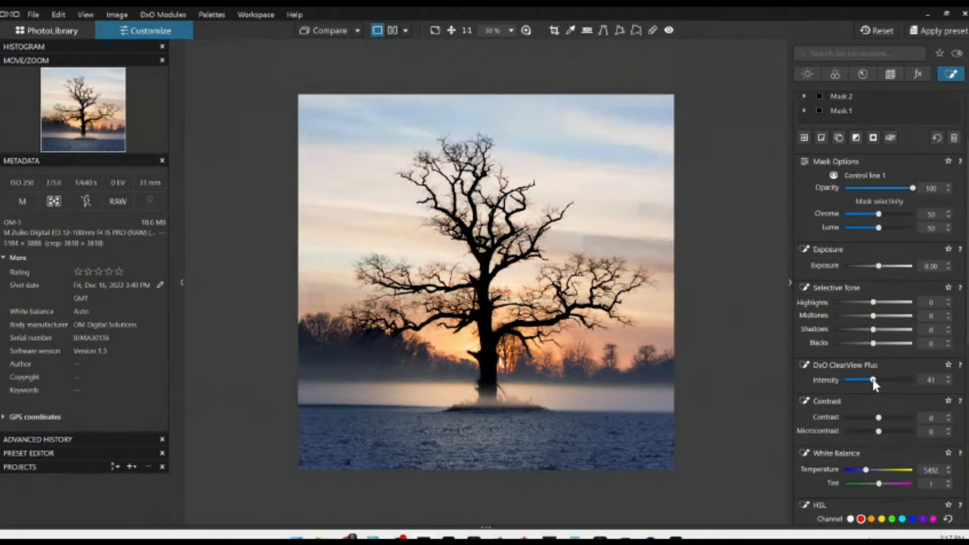
left_click(861, 343)
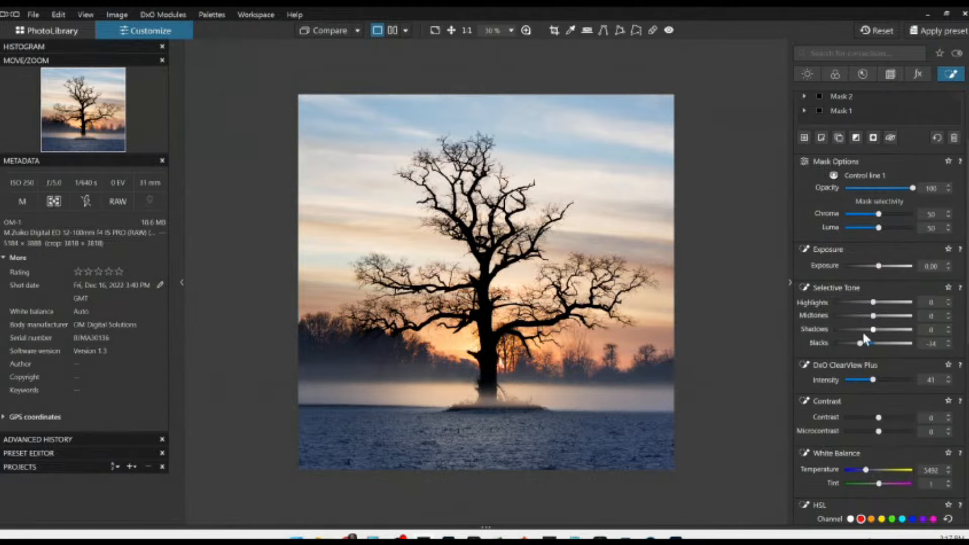
left_click(864, 328)
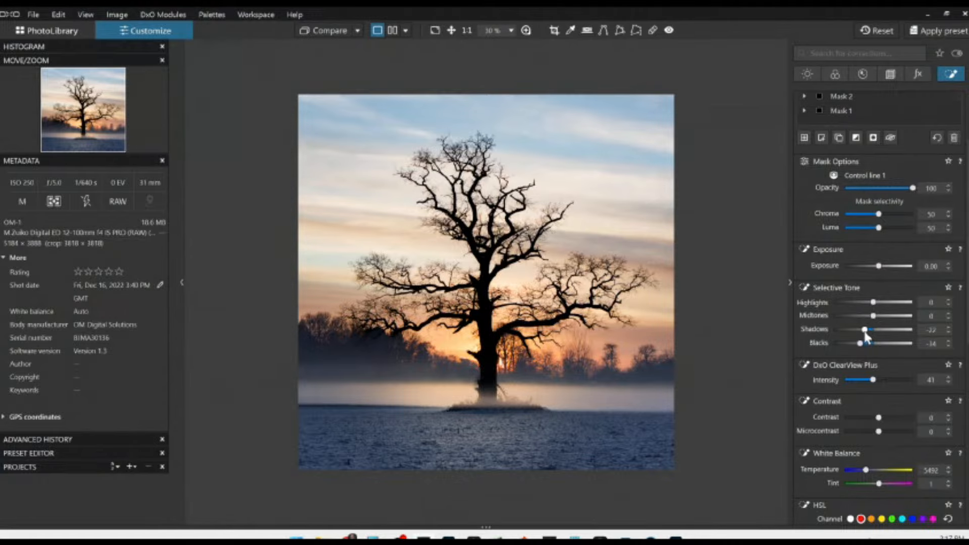
left_click(869, 303)
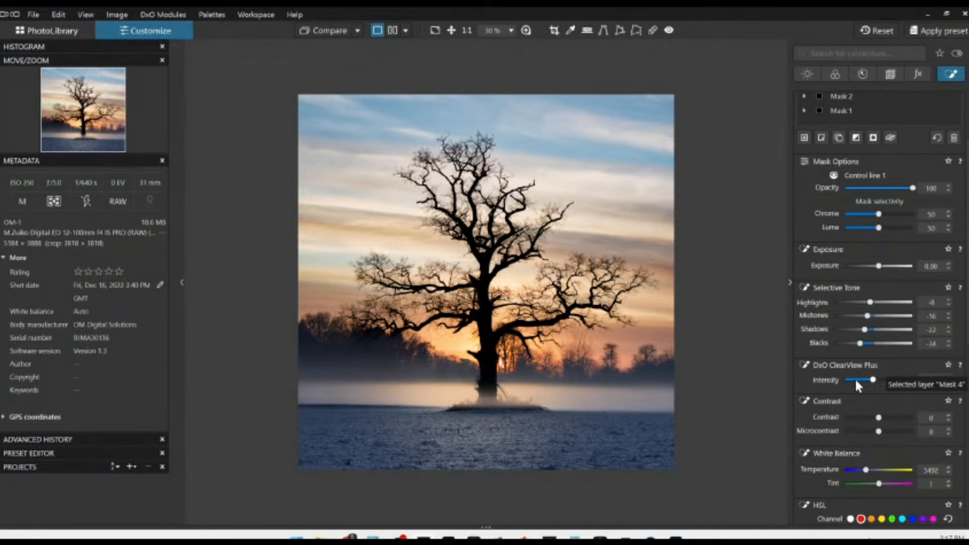
Create a new mask with a control line in the upper sky, extend its fade down to the treeline, and set exposure to -1.36.
scroll(857, 207, "up", 3)
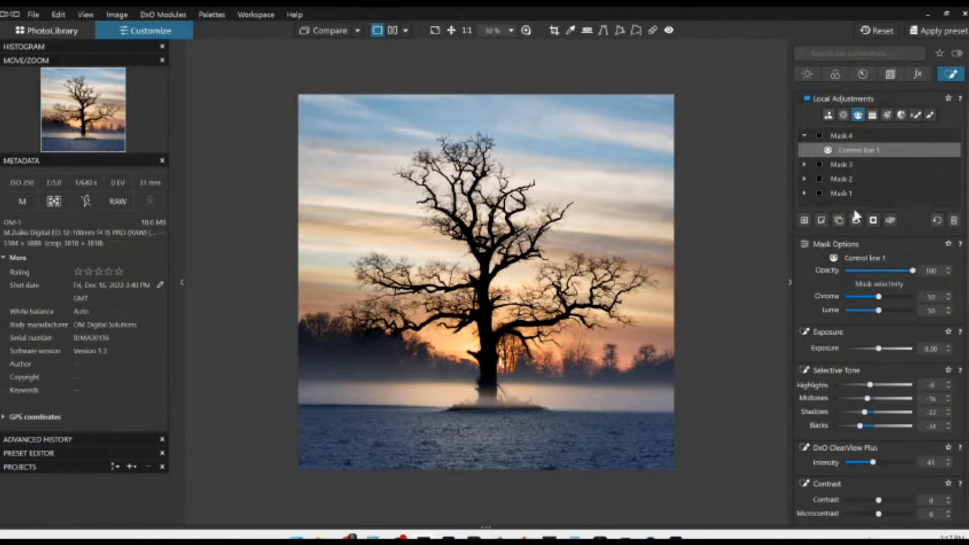
left_click(804, 221)
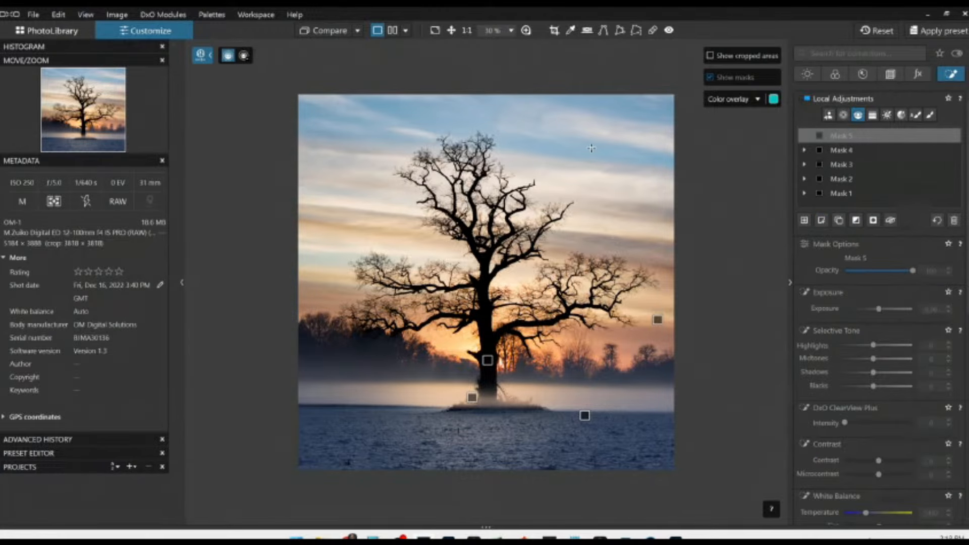
left_click_drag(591, 148, 591, 182)
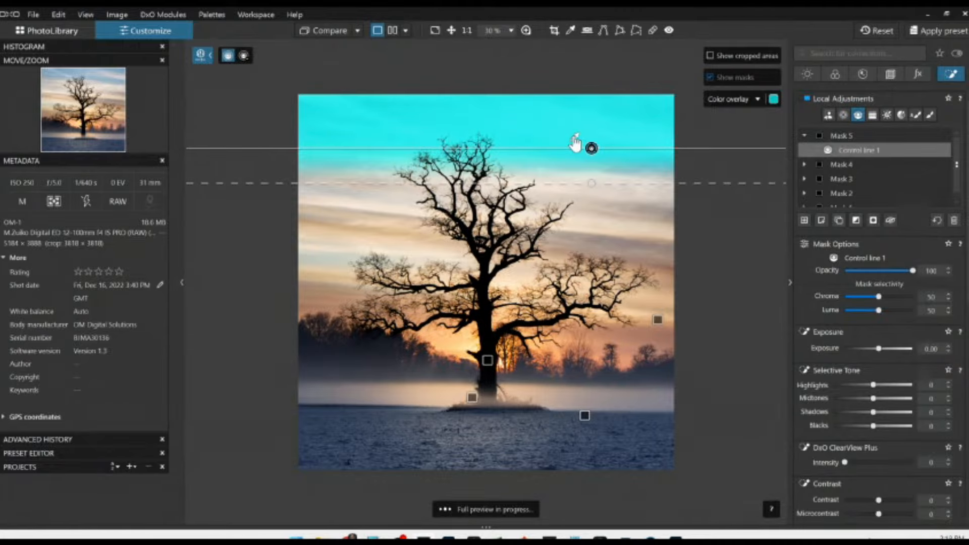
left_click_drag(592, 184, 592, 360)
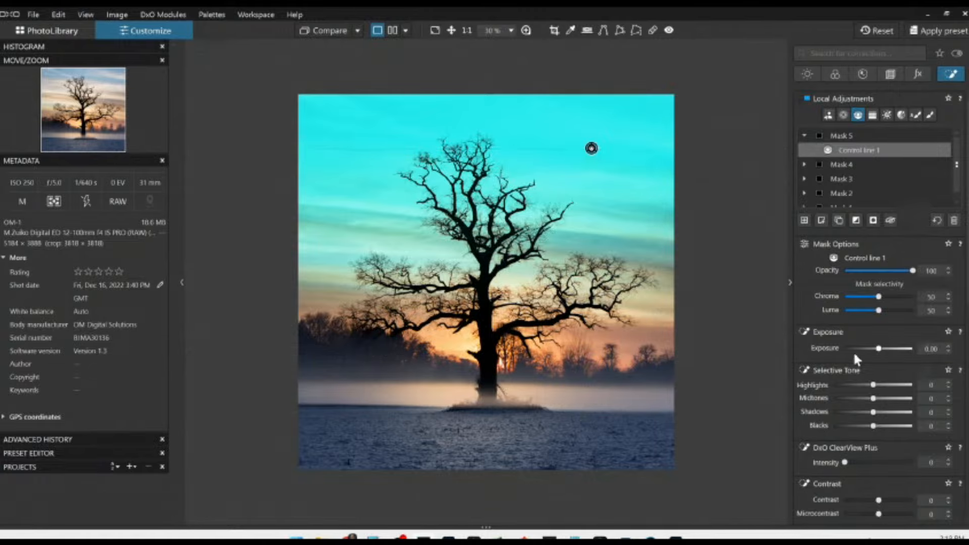
left_click_drag(878, 349, 867, 349)
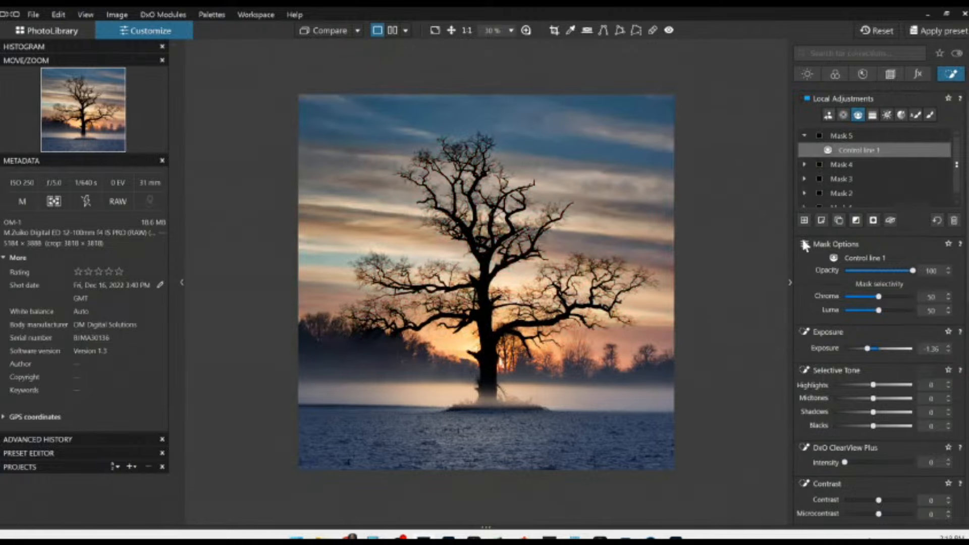
Add a second, smaller control point to the mist mask, just right of the trunk's base.
left_click(831, 191)
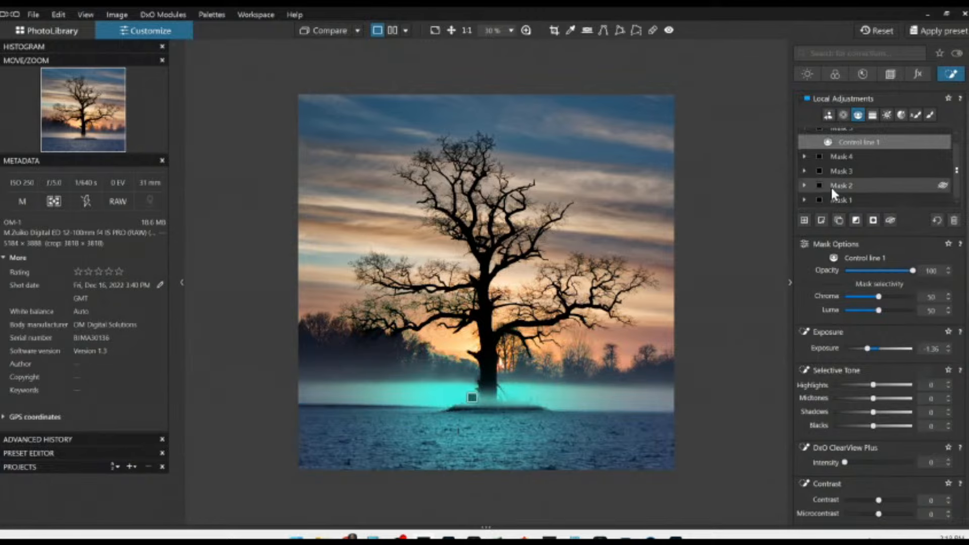
left_click(471, 397)
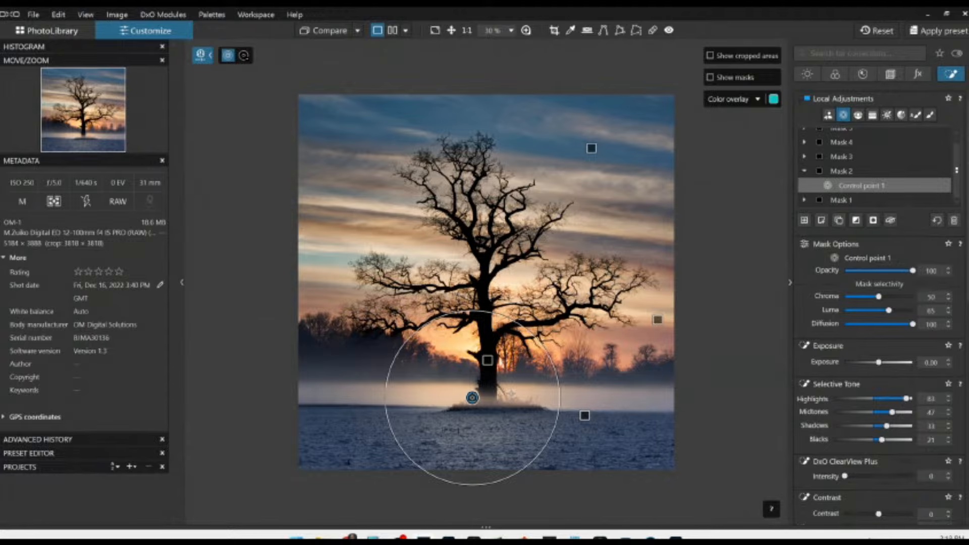
left_click(511, 393)
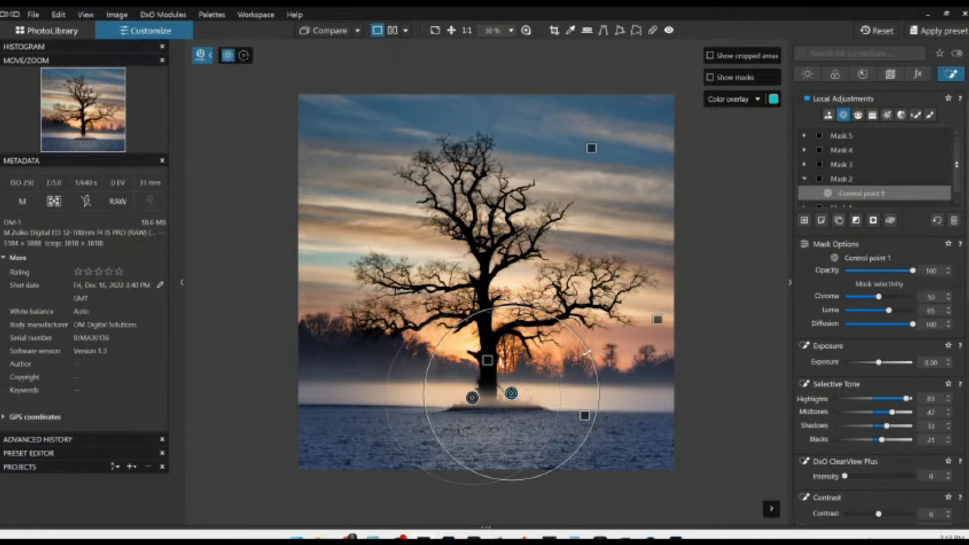
left_click_drag(587, 351, 564, 364)
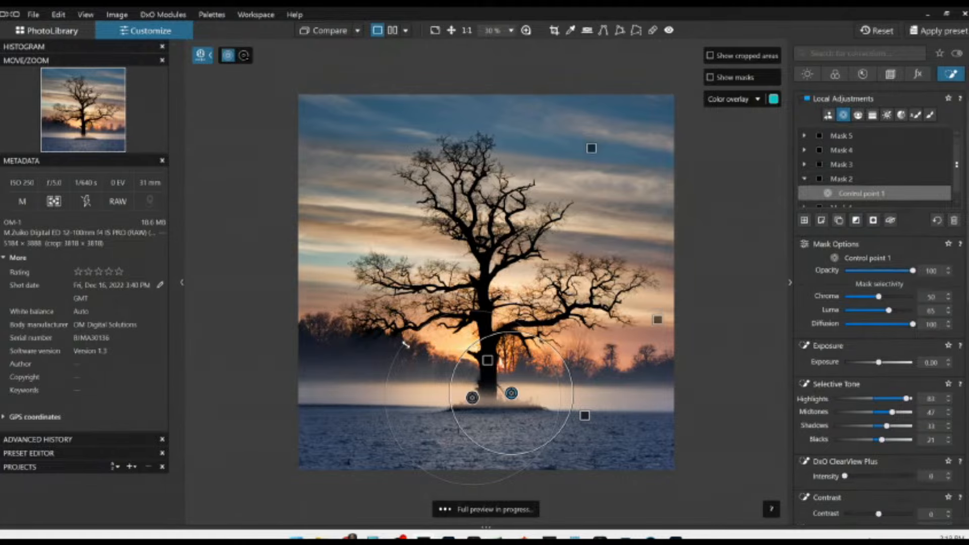
Add a control point on the snow below the trunk to the mist mask, and set the mask's microcontrast to 74.
left_click(483, 423)
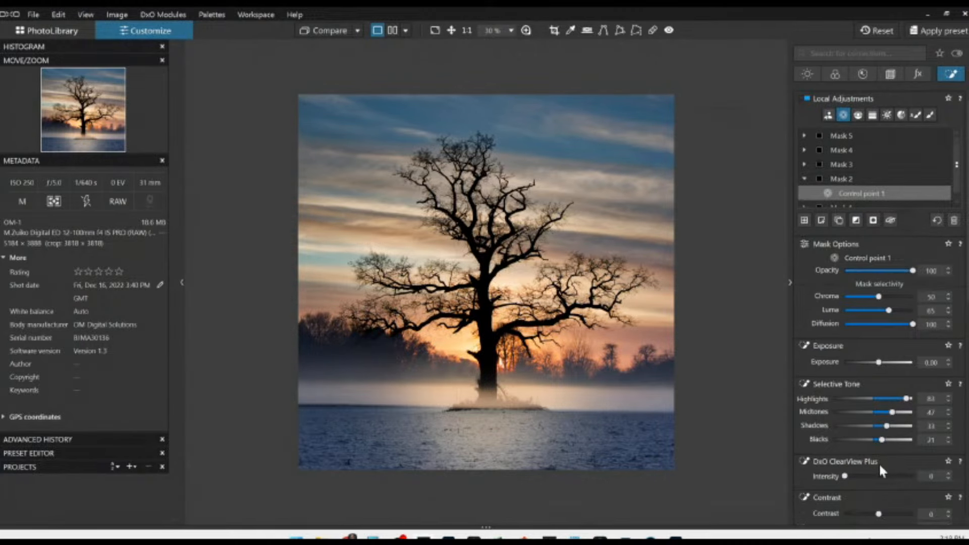
scroll(870, 472, "down", 3)
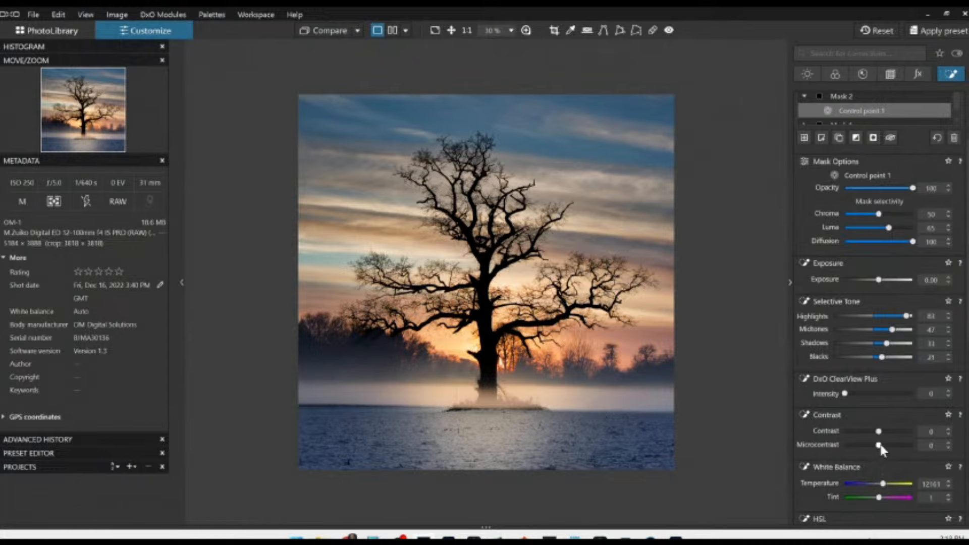
left_click_drag(880, 448, 904, 452)
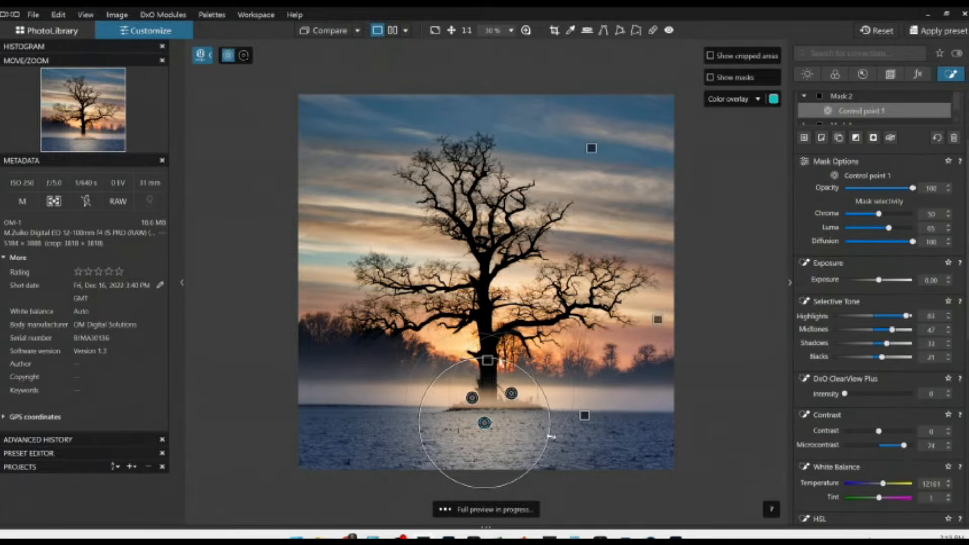
Shrink the snow control point and shift it down and left, then add an even smaller one on the snow to the right.
left_click_drag(441, 373, 458, 392)
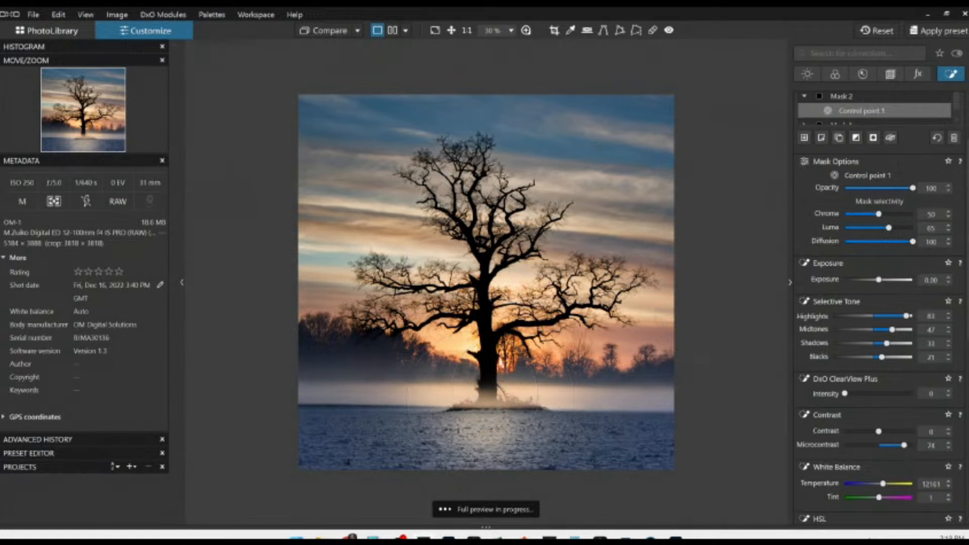
left_click_drag(484, 423, 459, 444)
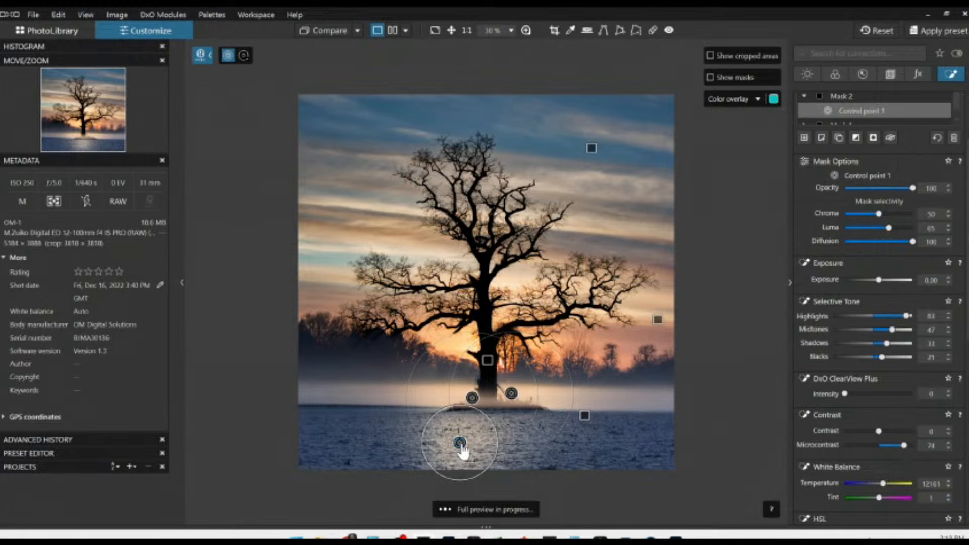
left_click(537, 442)
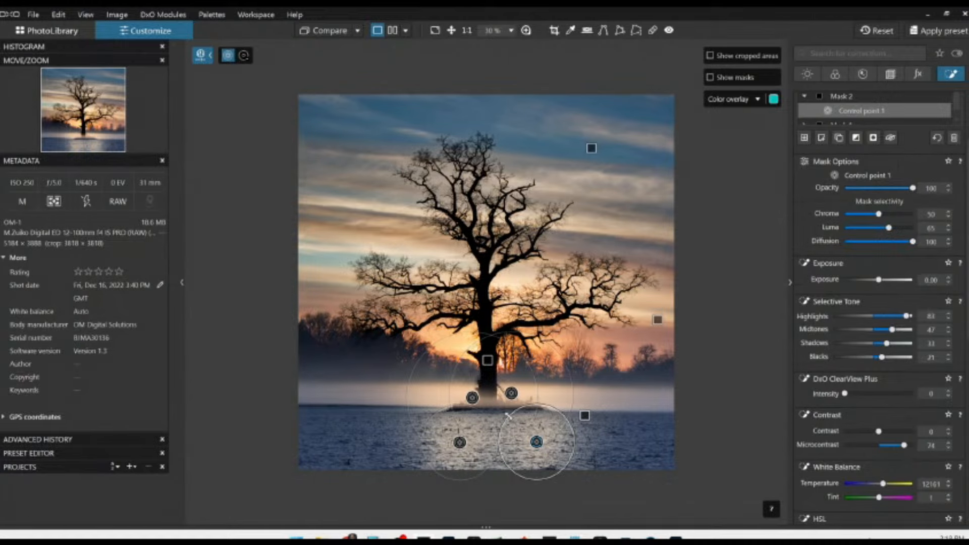
left_click_drag(508, 415, 519, 424)
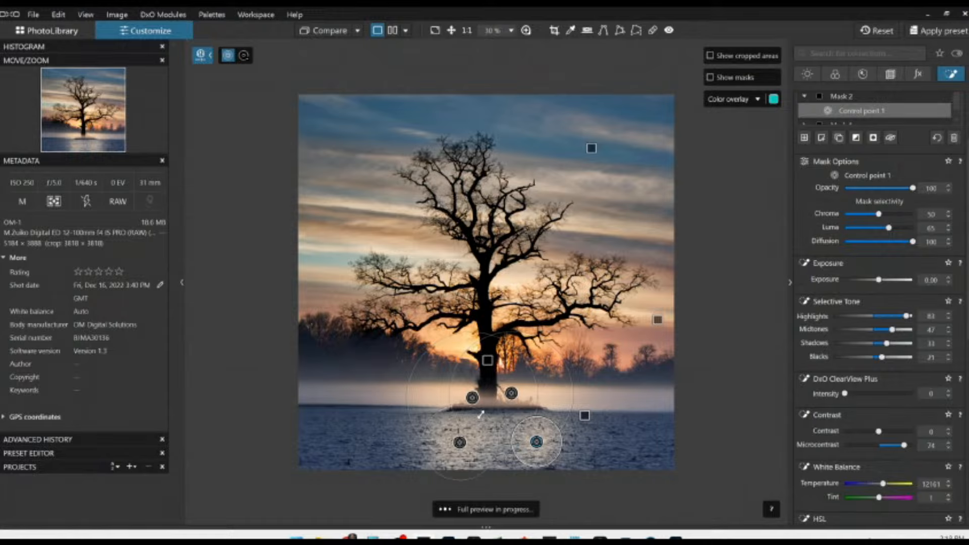
Move both snow control points up and slightly outward, closer to the tree's base.
left_click(460, 442)
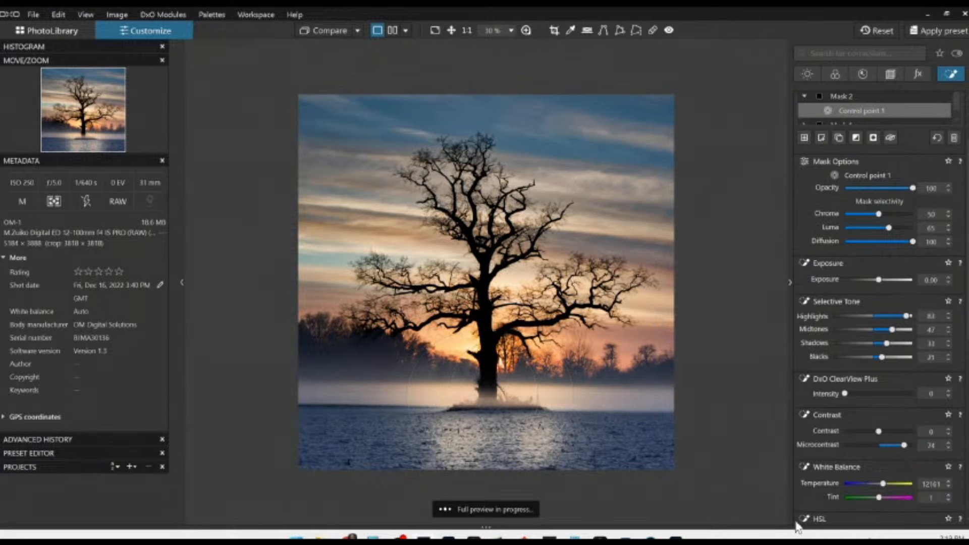
left_click_drag(460, 441, 451, 423)
left_click_drag(537, 442, 543, 425)
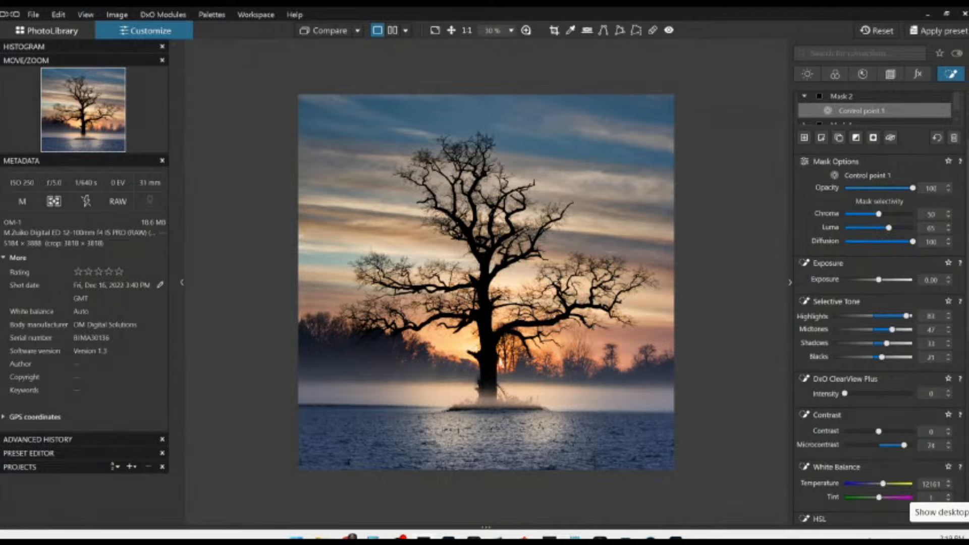
Delete the control point on the snow right of the trunk, and restore the mist mask after its accidental deletion.
mouse_move(472, 399)
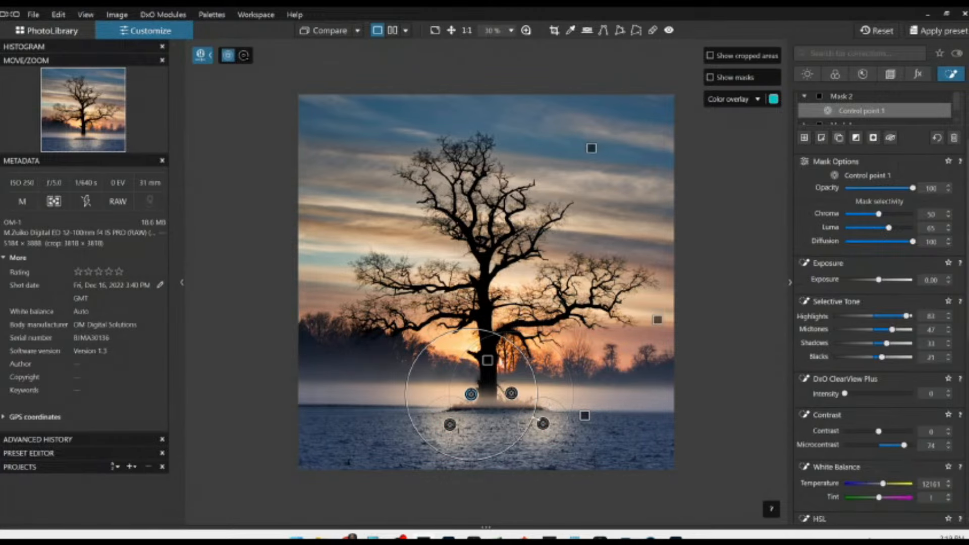
left_click_drag(543, 424, 450, 424)
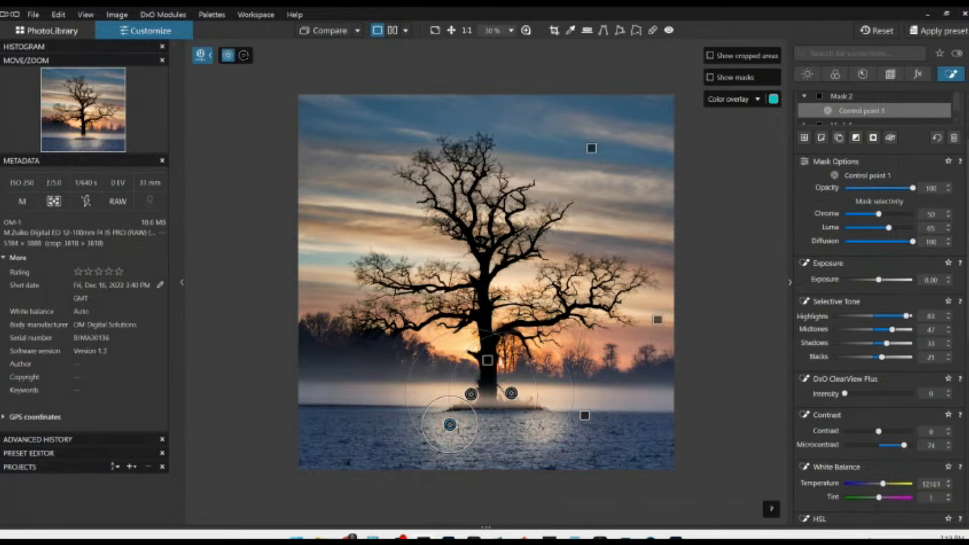
key("Delete")
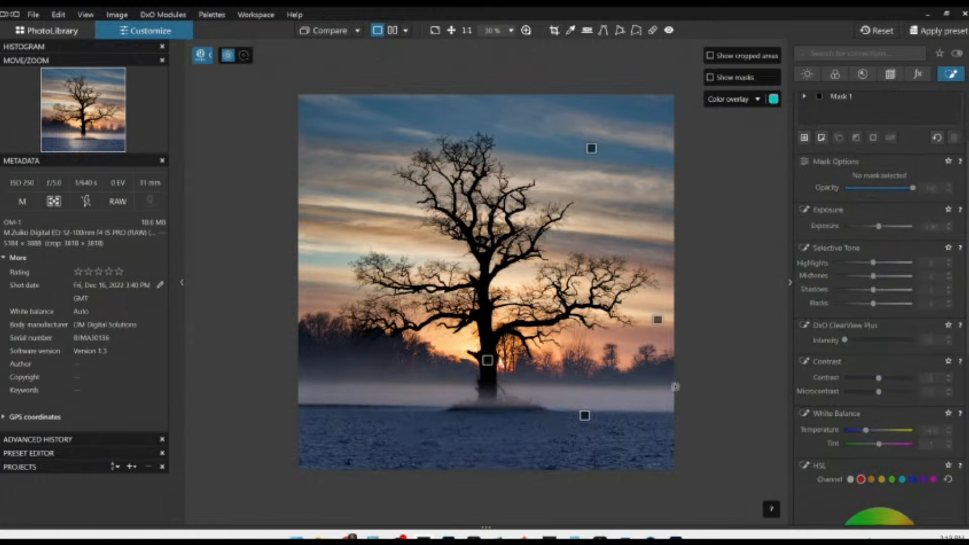
left_click(470, 394)
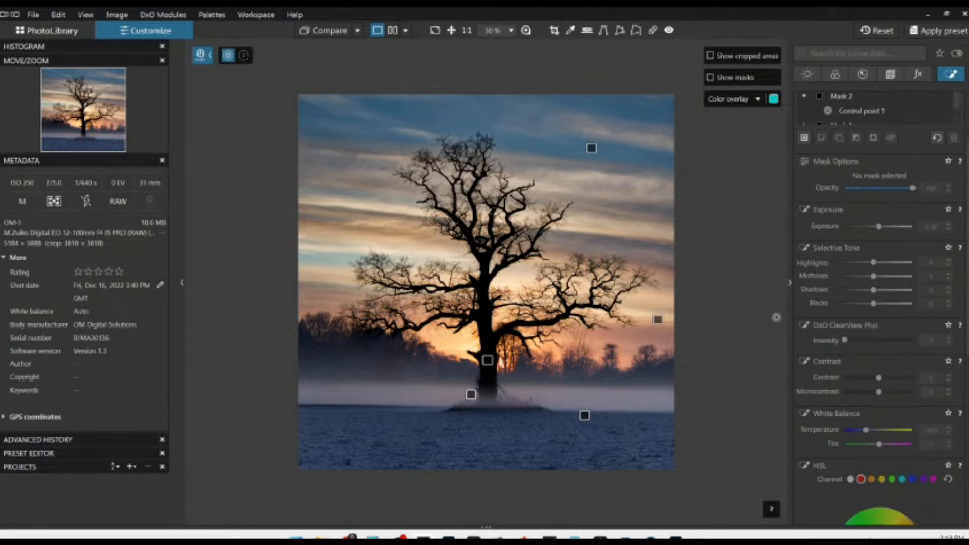
left_click(470, 394)
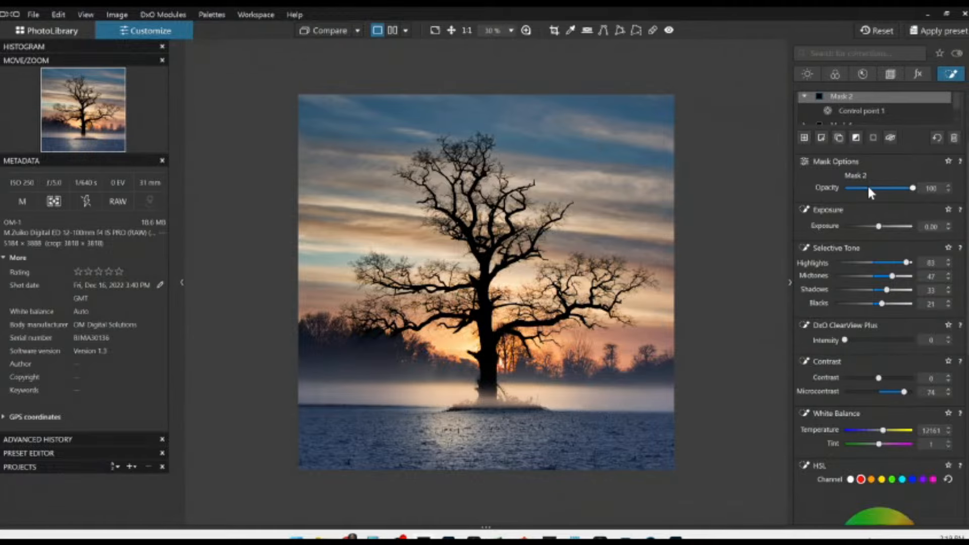
Delete the mist mask's remaining control point on the snow left of the trunk.
scroll(852, 212, "up", 3)
left_click(850, 192)
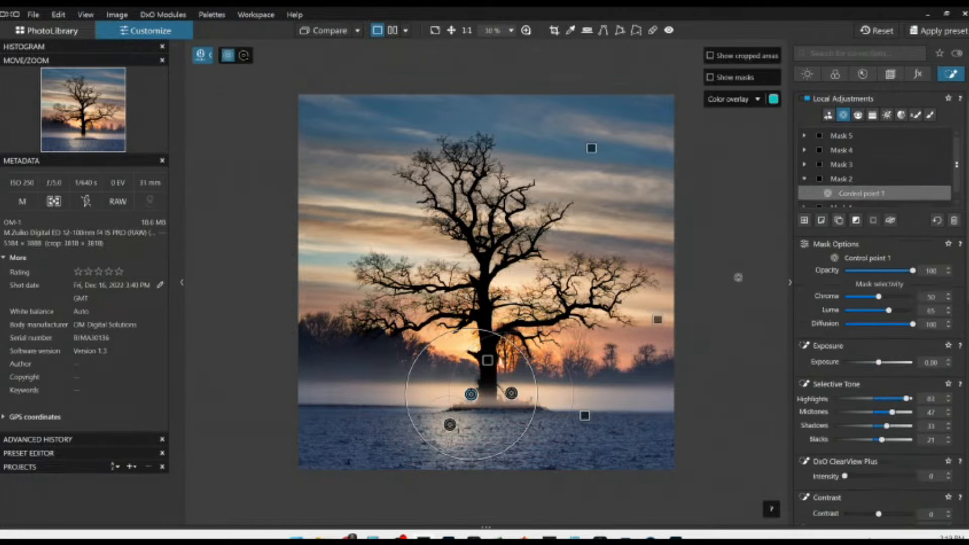
left_click(449, 425)
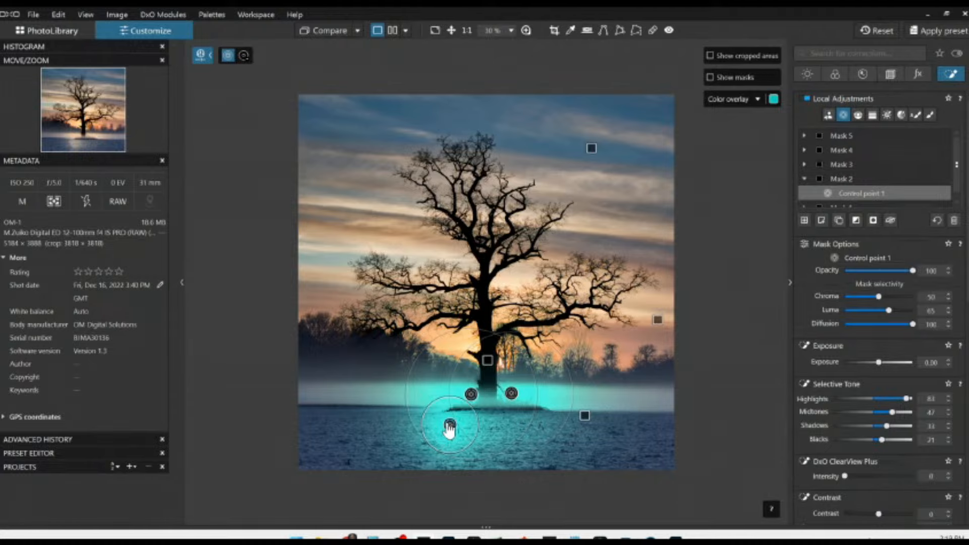
key("Delete")
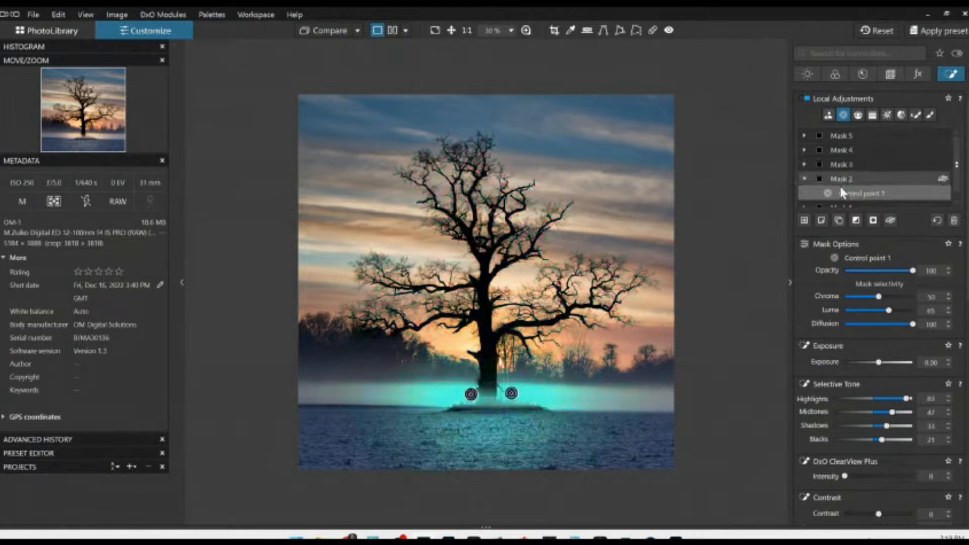
Add a new mask with two control points on the snow either side of the trunk, and shrink their radius slightly.
left_click(805, 219)
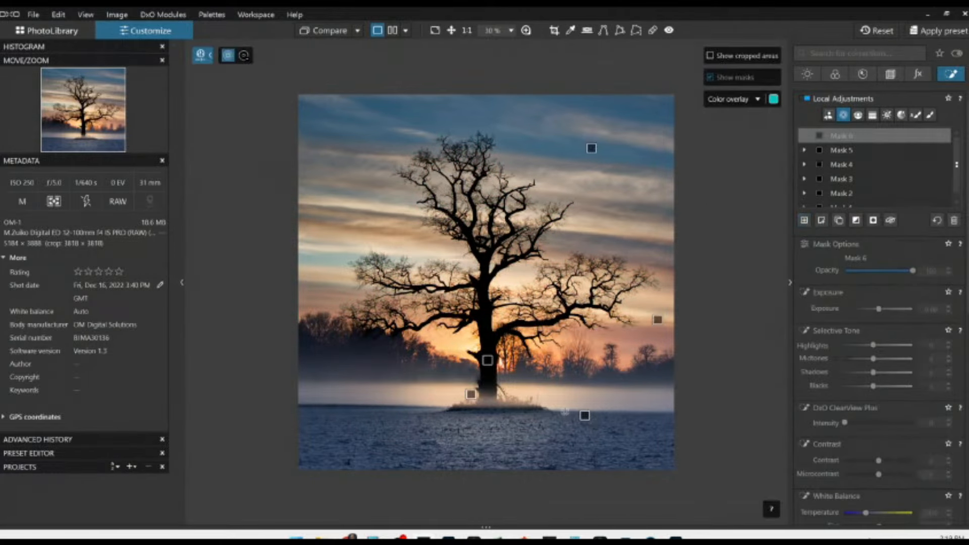
left_click(461, 426)
left_click(532, 429)
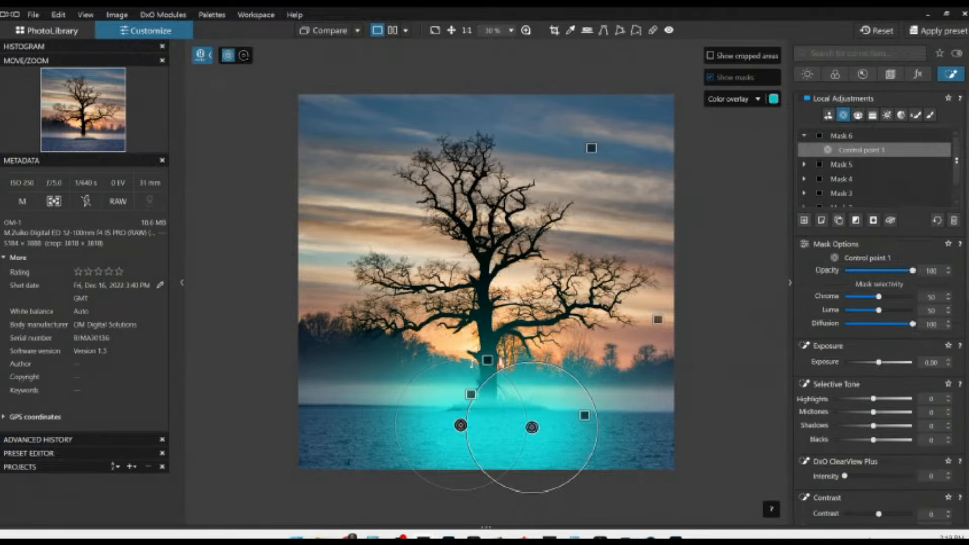
left_click_drag(472, 361, 470, 371)
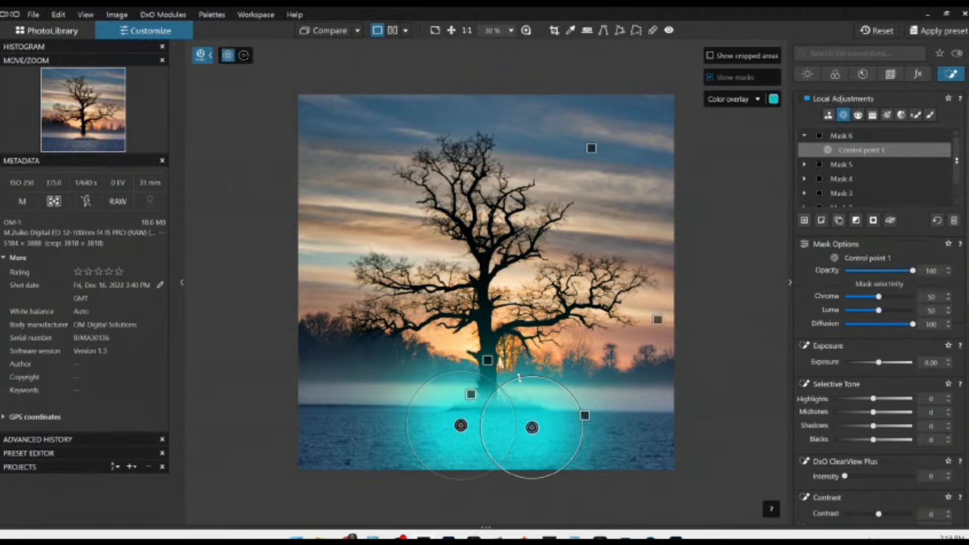
Warm the new snow mask's temperature to 11789 and set its selectivity to chroma 14 and luma 20.
scroll(882, 449, "down", 2)
scroll(882, 450, "down", 1)
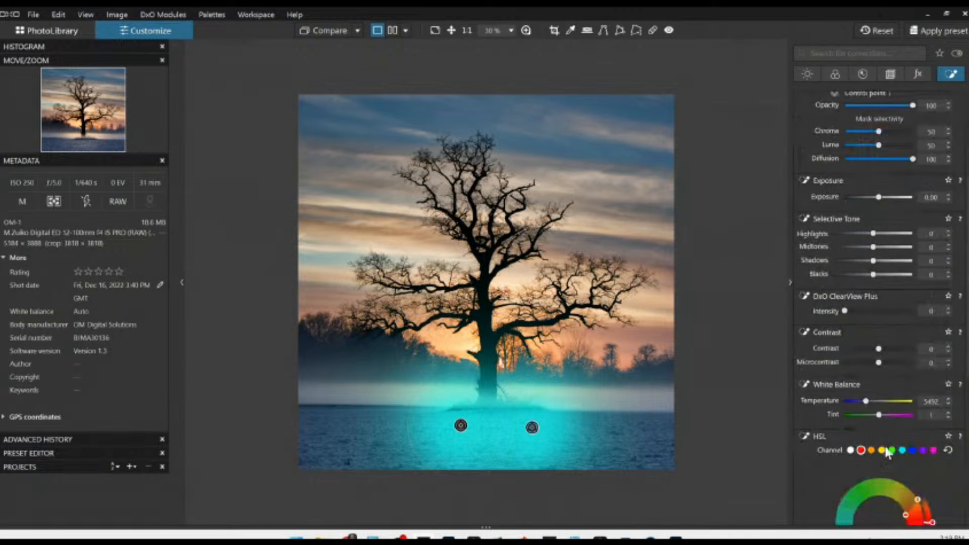
left_click(881, 400)
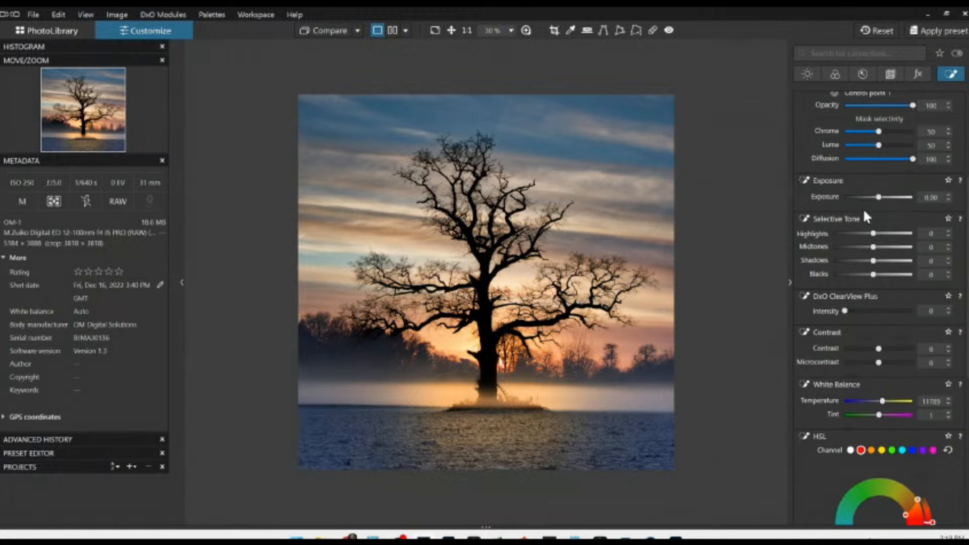
scroll(863, 211, "up", 3)
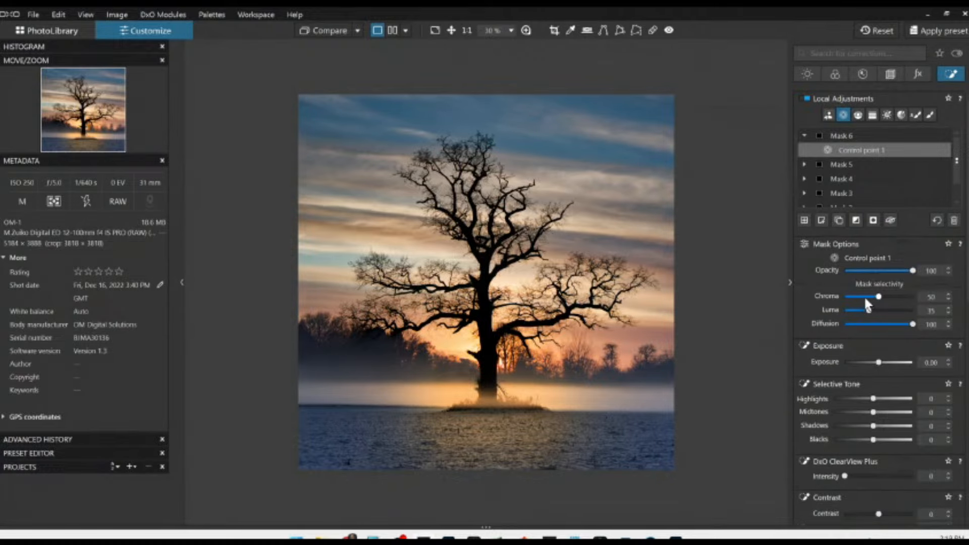
mouse_move(866, 297)
left_mouse_down()
mouse_move(851, 302)
mouse_move(859, 310)
mouse_move(854, 296)
left_mouse_up()
left_click_drag(580, 441, 594, 448)
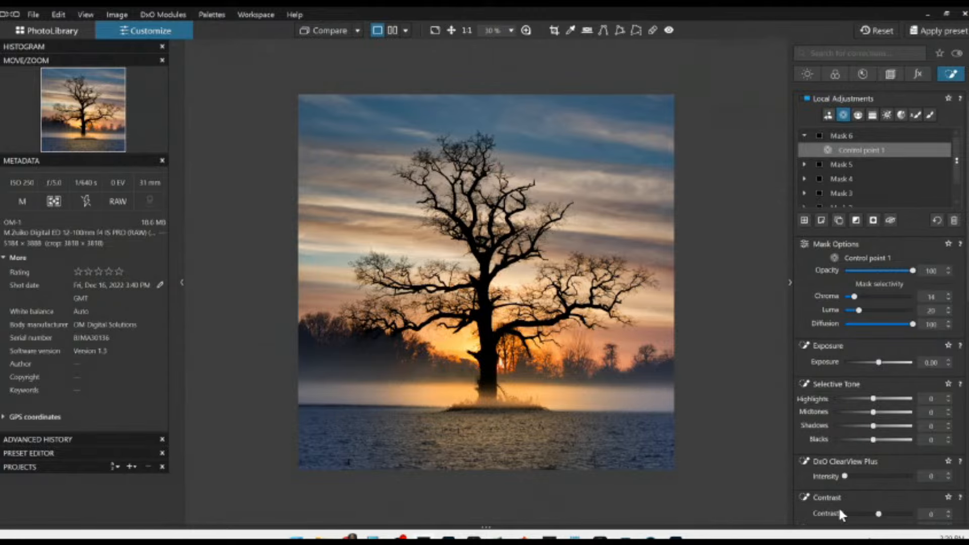
Set the current edited version as the comparison reference and show it side by side with the side palettes hidden.
key("Escape")
right_click(554, 285)
left_click(586, 14)
left_click(357, 31)
left_click(373, 103)
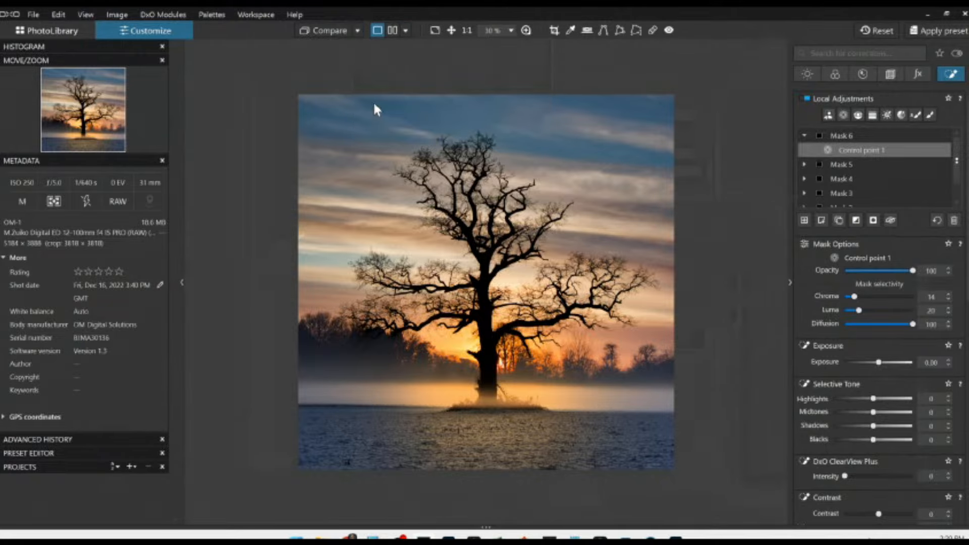
left_click(395, 30)
key("F9")
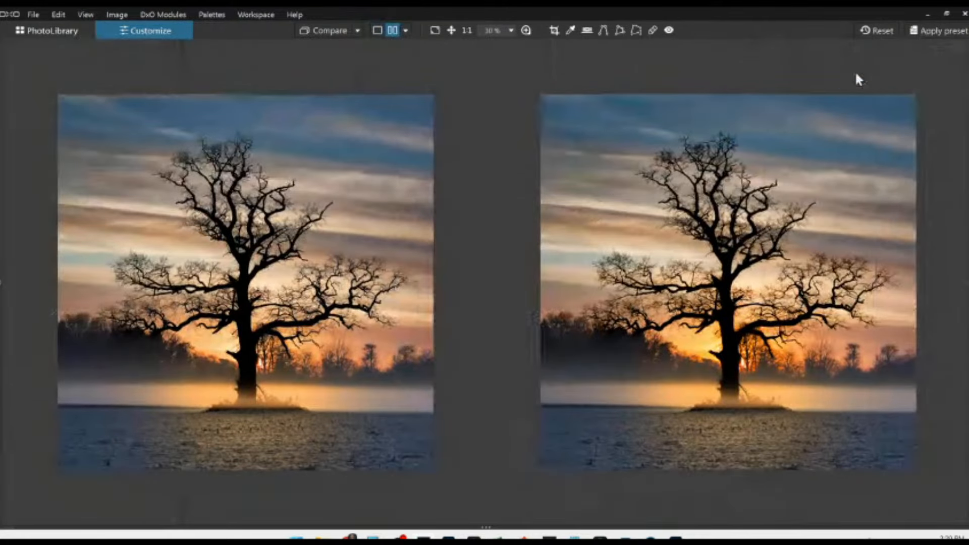
Reset all corrections on the active photo and compare the unedited original with the edited reference.
left_click(876, 30)
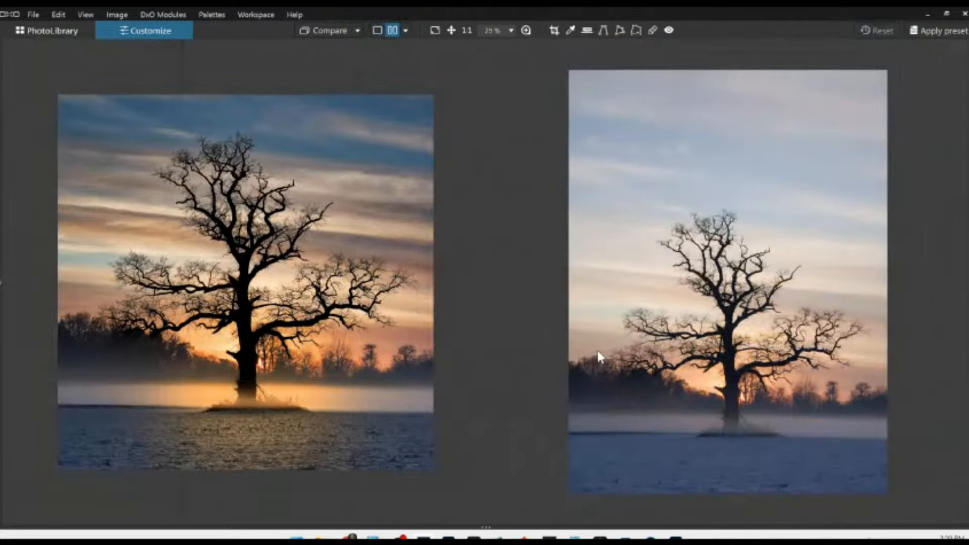
scroll(595, 440, "up", 1)
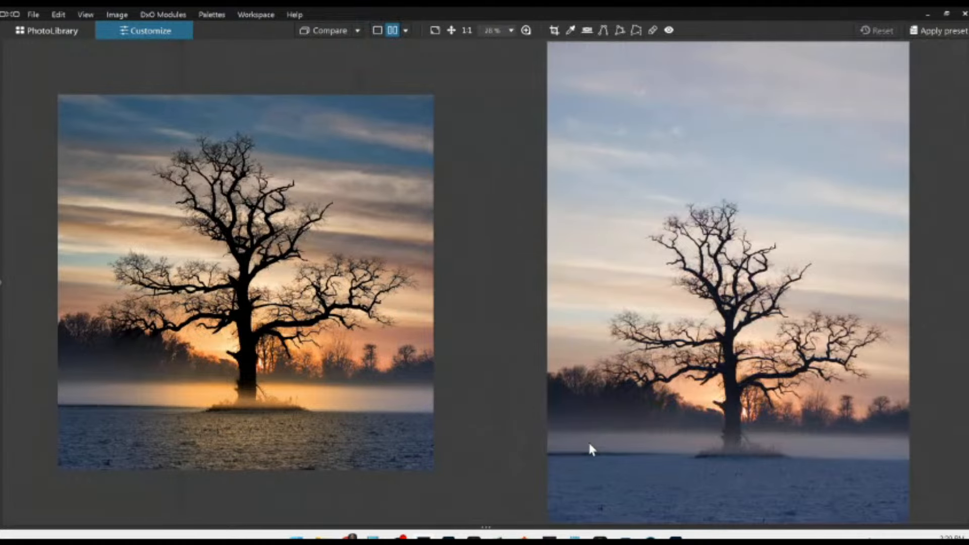
scroll(585, 439, "down", 1)
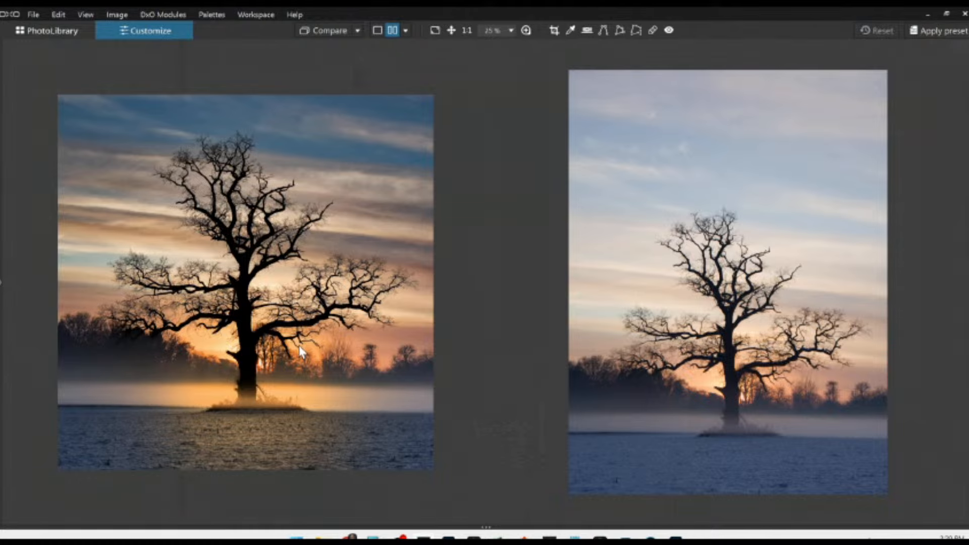
scroll(301, 352, "up", 1)
scroll(317, 356, "down", 1)
left_click(965, 282)
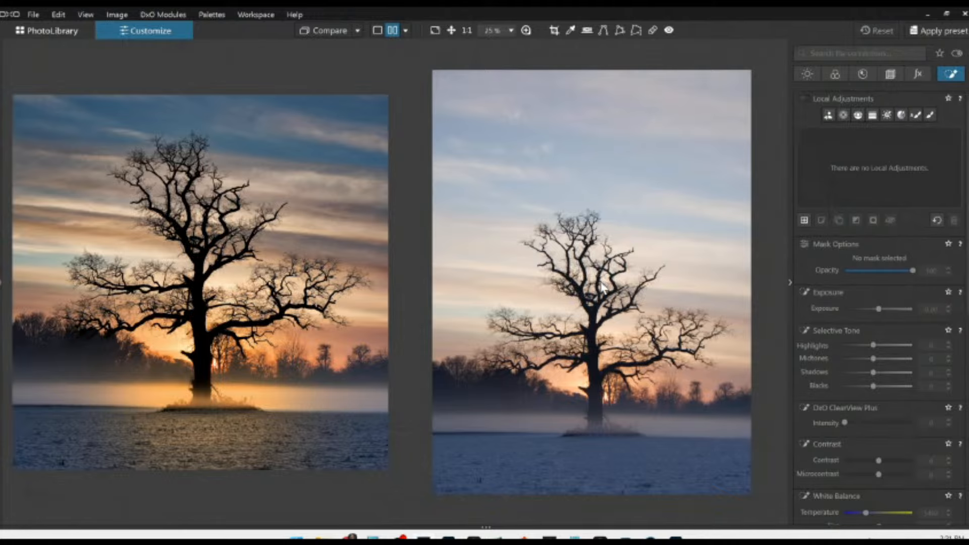
left_click(787, 282)
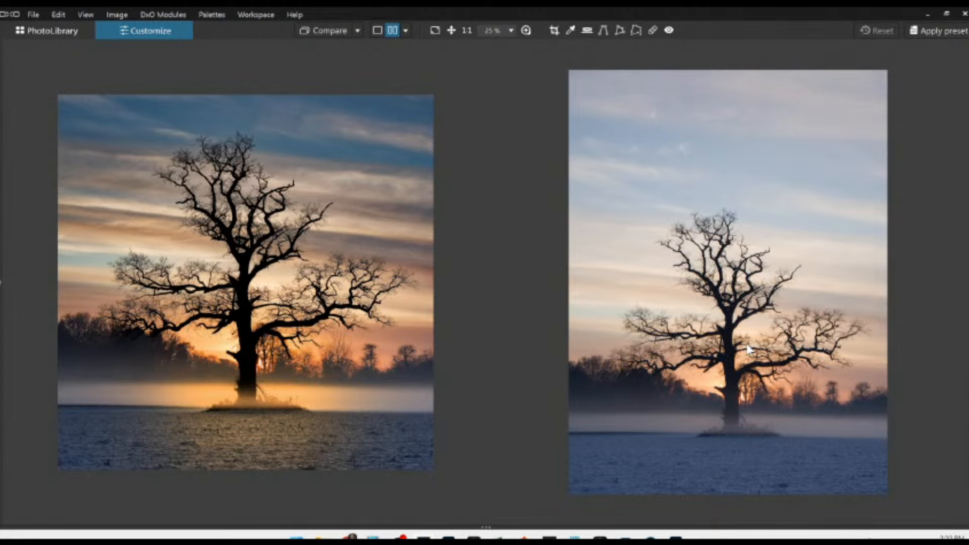
Compare the edited and original tree in split view, zooming to 140% and sliding the divider across the branches.
left_click(404, 32)
left_click(423, 75)
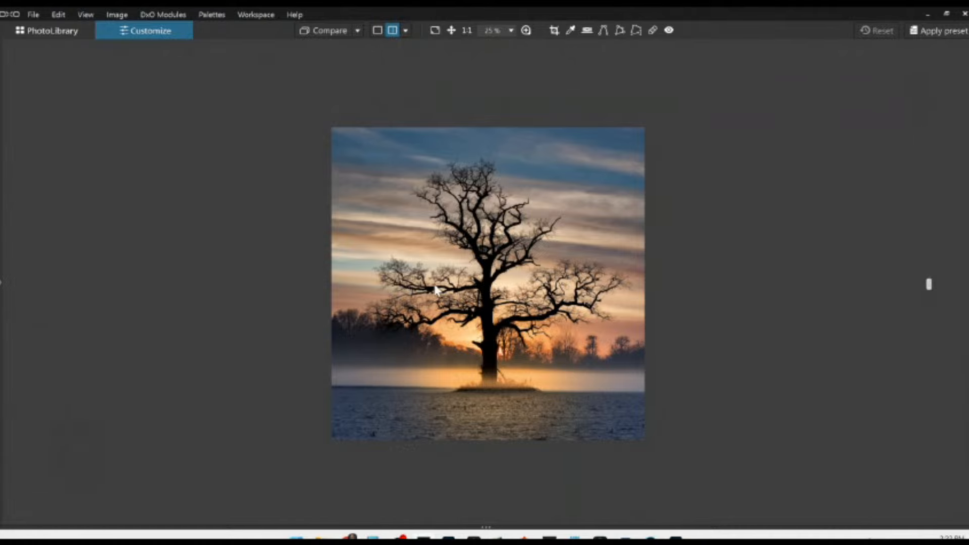
scroll(435, 290, "up", 3)
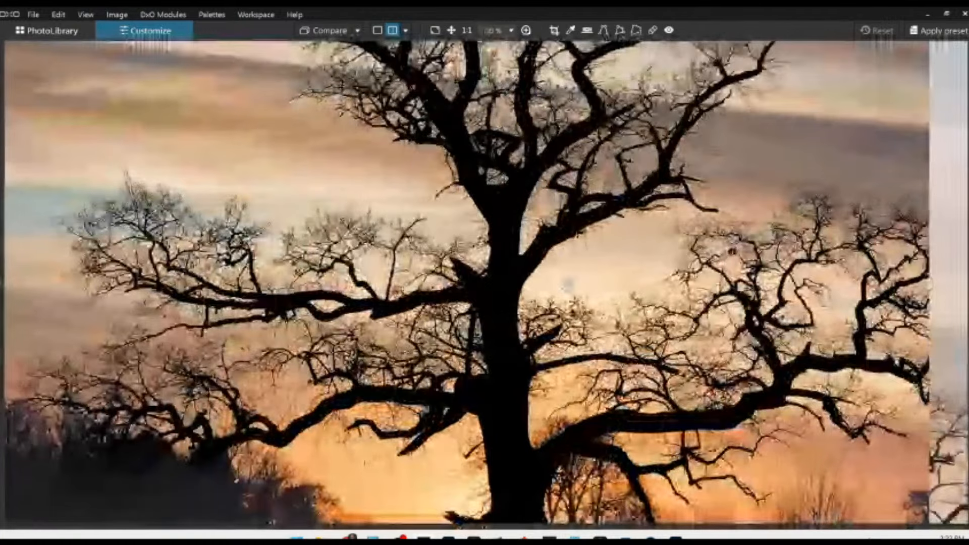
left_click_drag(929, 283, 301, 282)
scroll(429, 272, "up", 1)
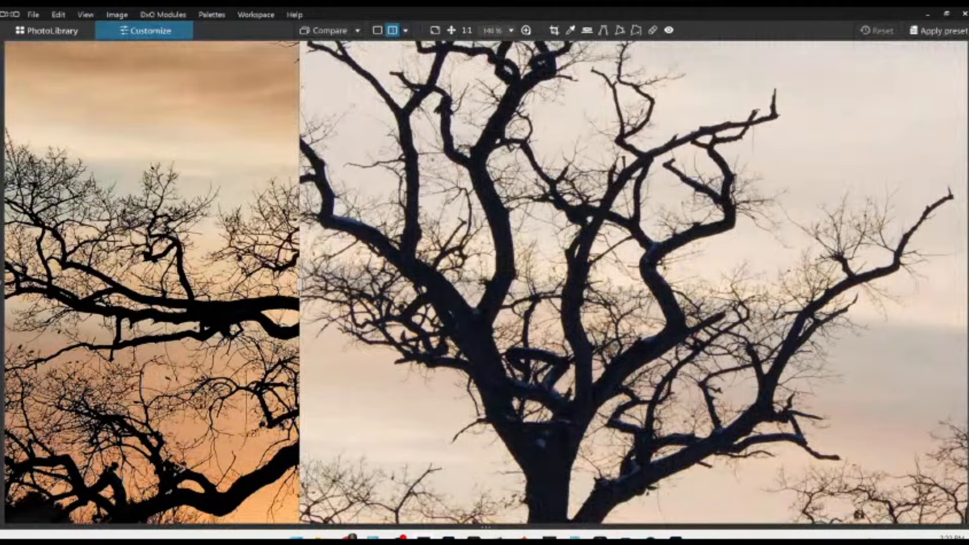
left_click_drag(298, 285, 535, 285)
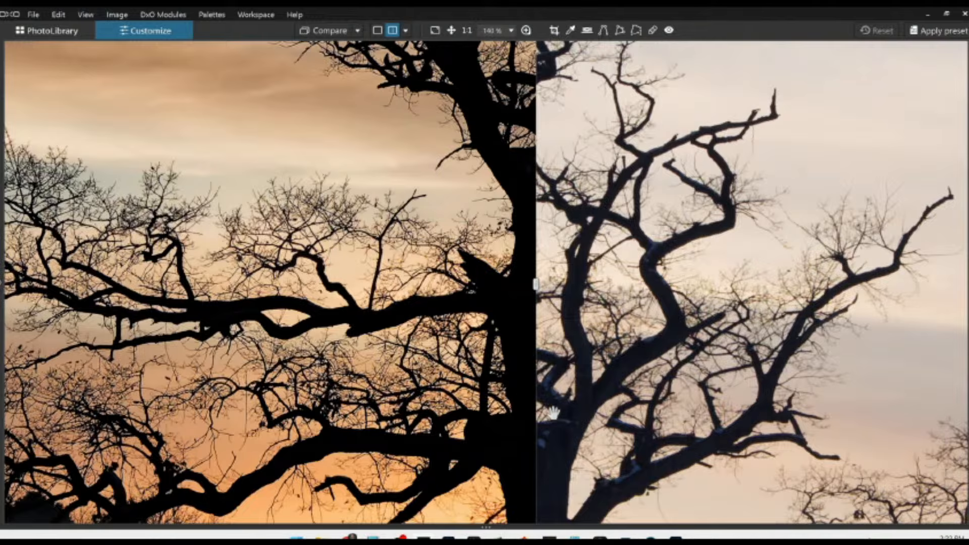
left_click_drag(536, 284, 406, 286)
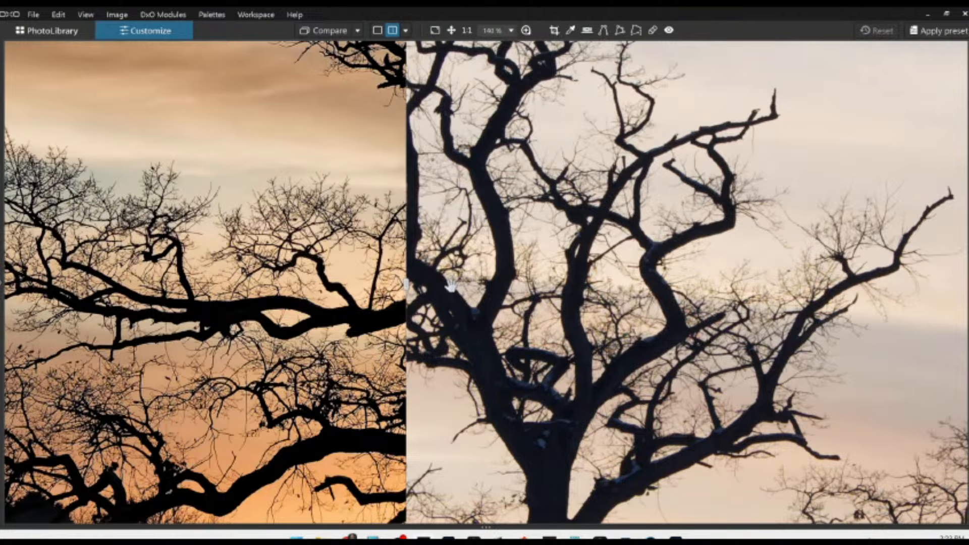
left_click_drag(407, 284, 475, 285)
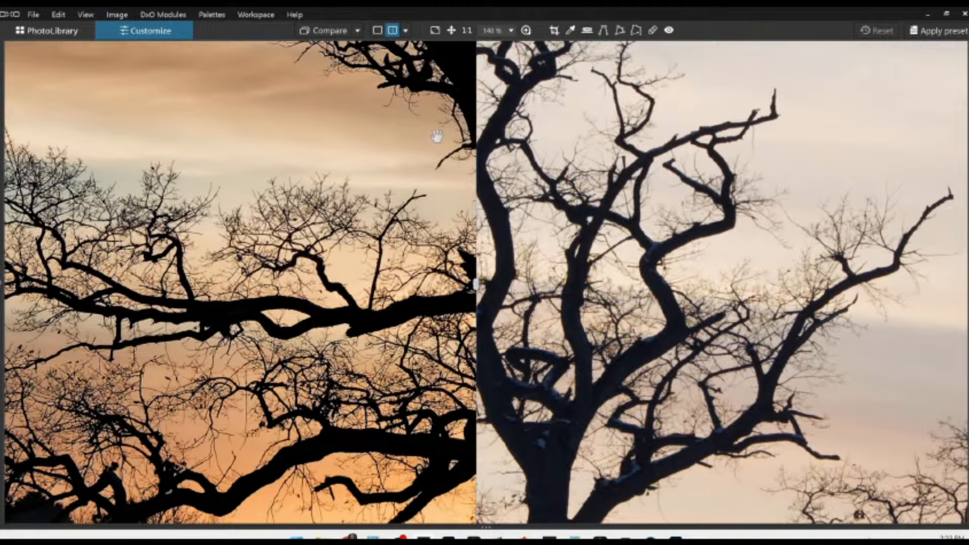
scroll(488, 187, "down", 6)
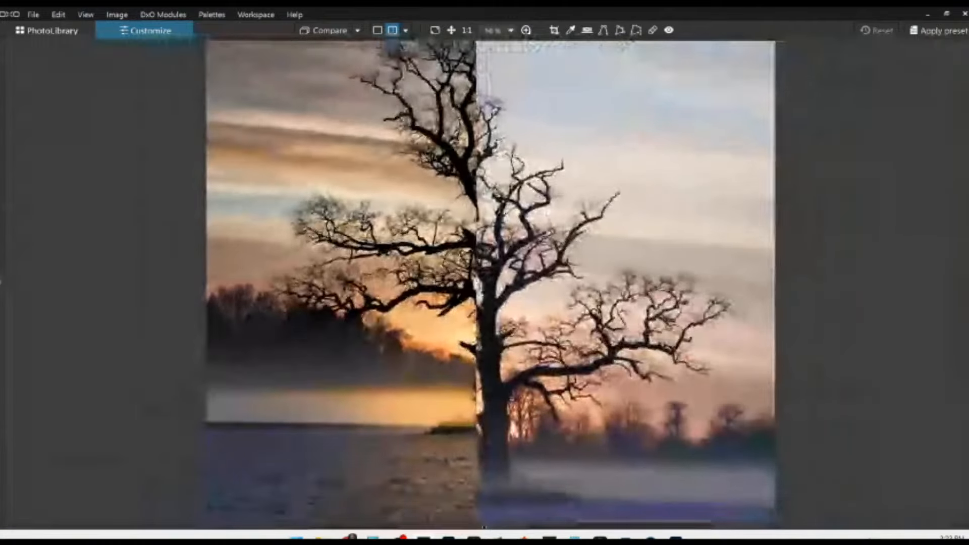
scroll(597, 389, "down", 2)
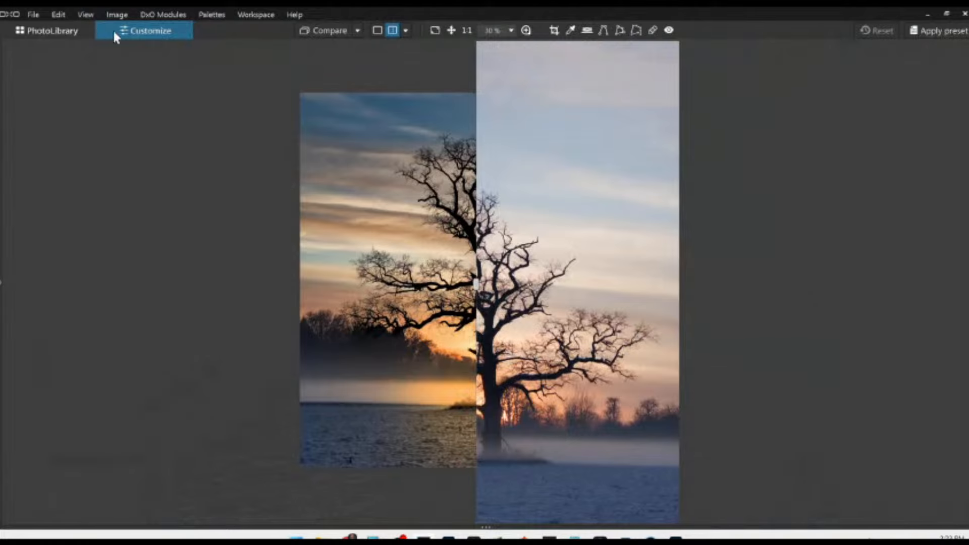
Open the city skyline photo with the low sun in single-image view and apply the first 0000 default preset.
left_click(39, 32)
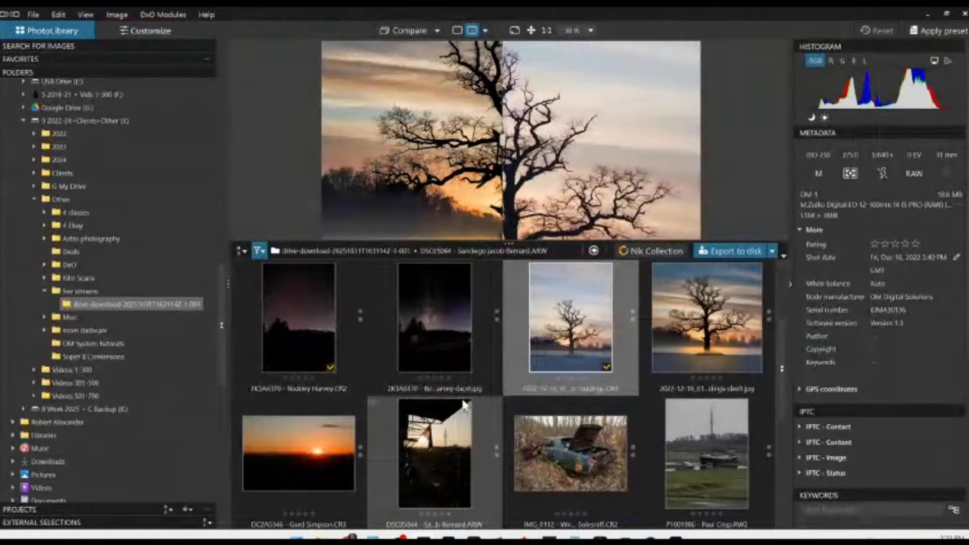
double_click(305, 444)
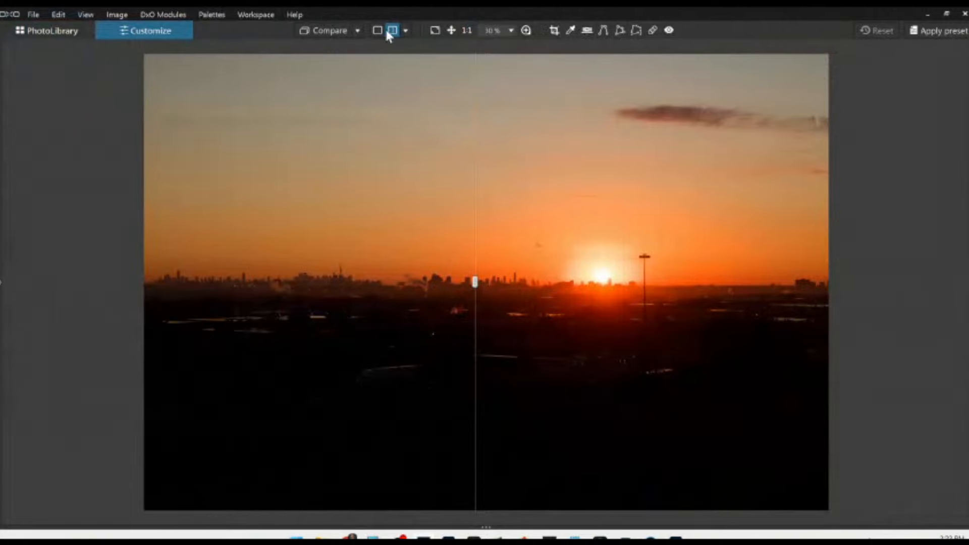
left_click(389, 31)
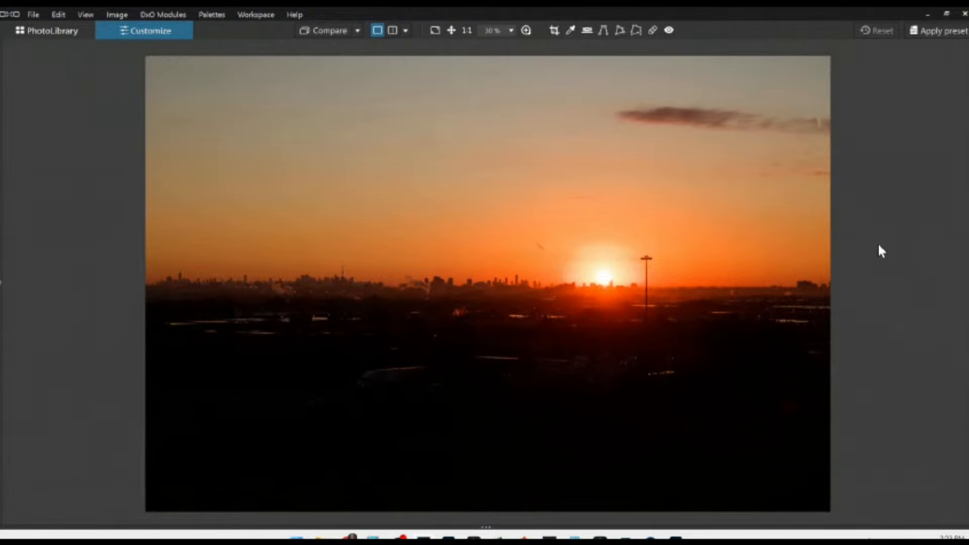
key("F9")
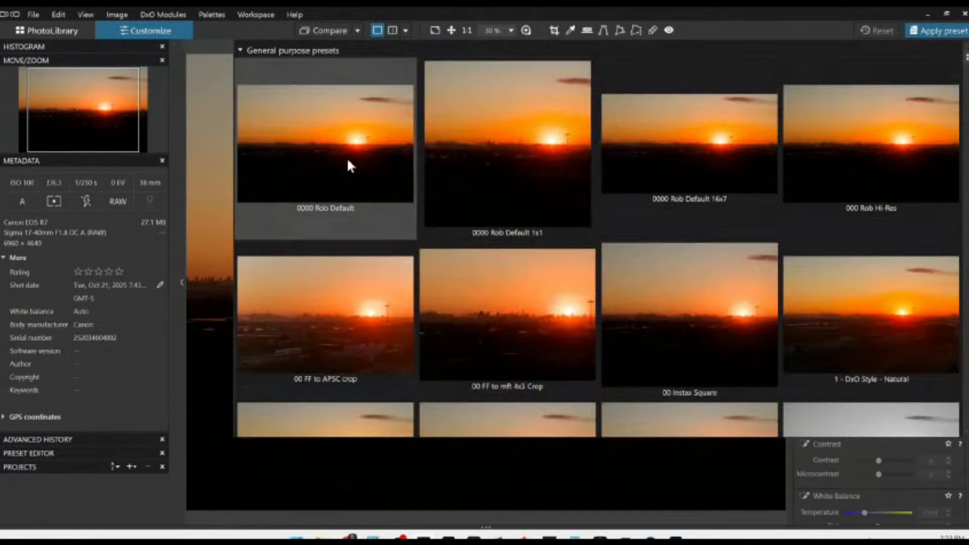
left_click(351, 157)
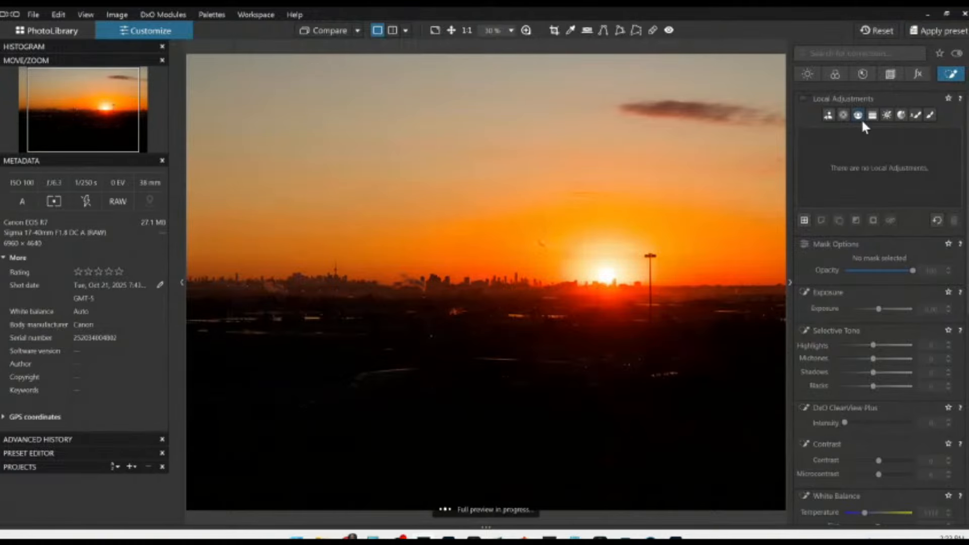
Raise the overall exposure to 3.26 to inspect the dark foreground's detail, and reset it to 0.
left_click(809, 76)
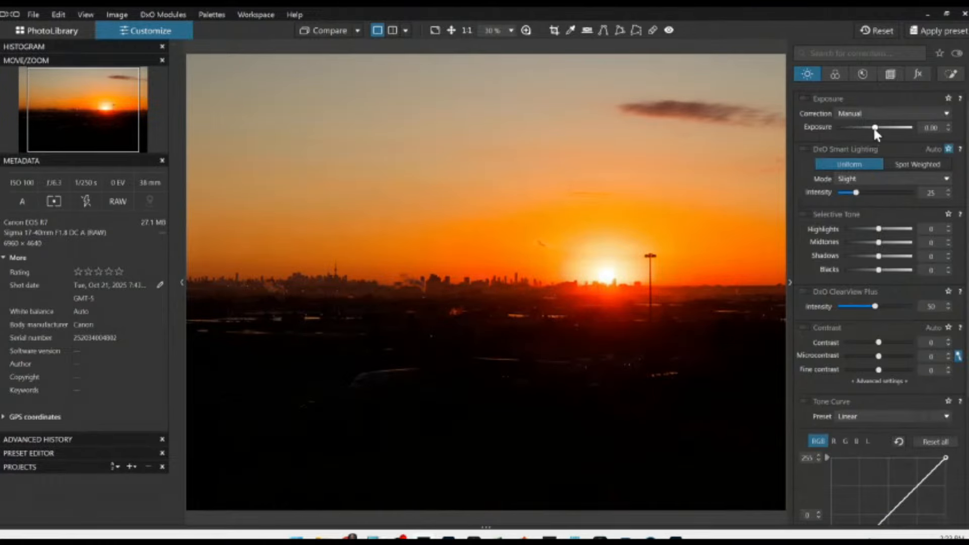
left_click_drag(875, 128, 907, 136)
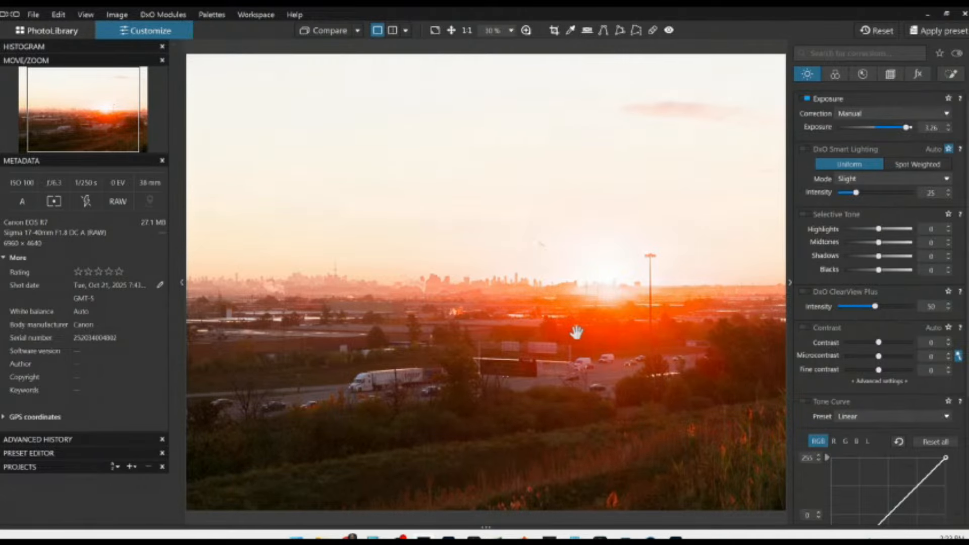
scroll(576, 331, "down", 1)
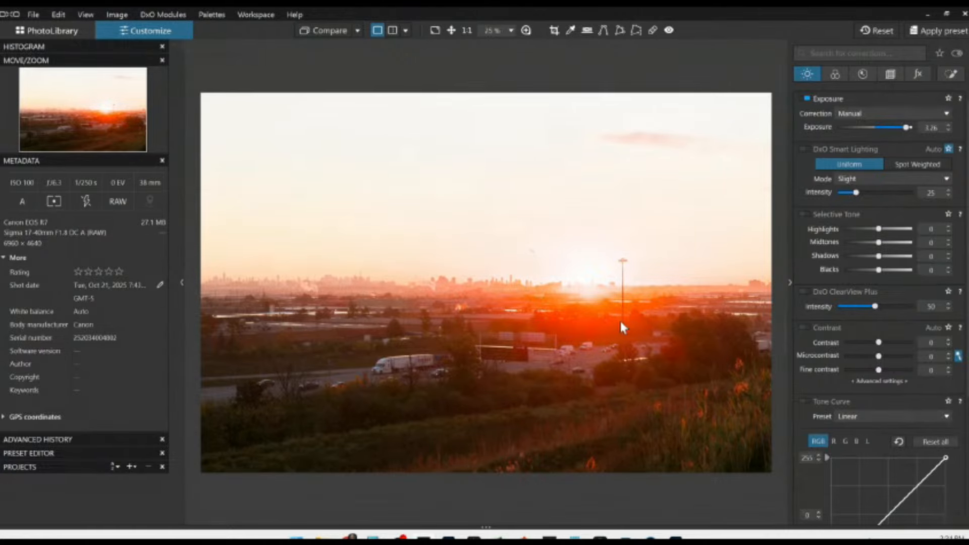
double_click(907, 127)
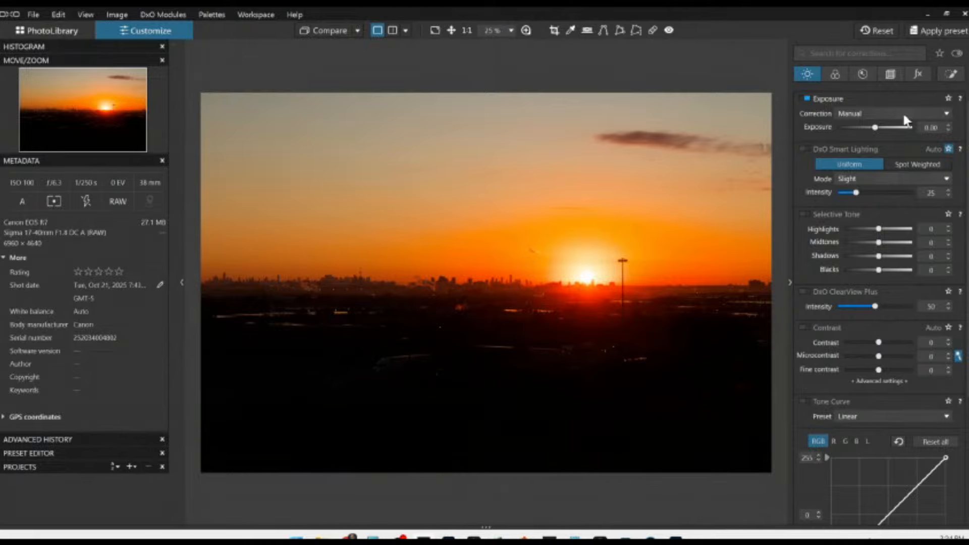
Crop the skyline photo to a 16 × 7 aspect ratio.
left_click(890, 75)
left_click(893, 182)
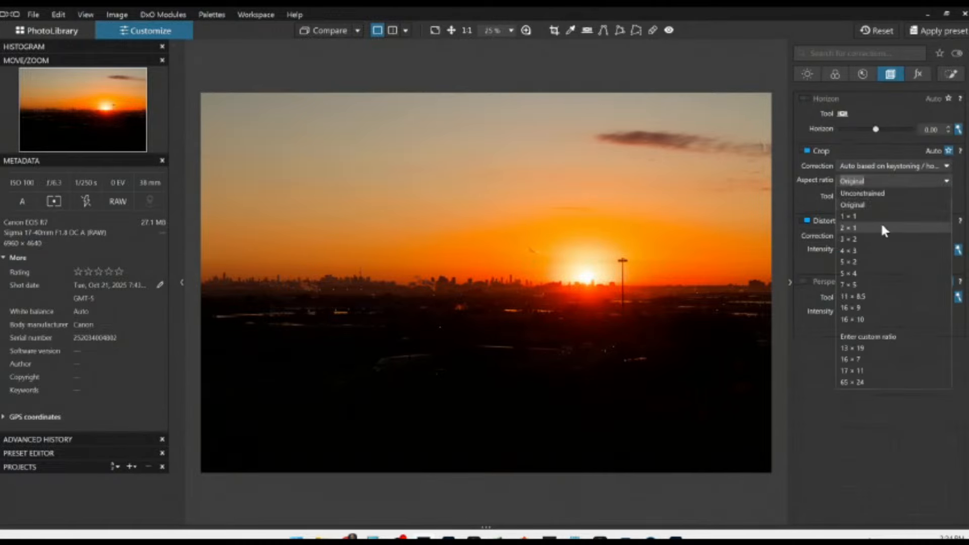
left_click(868, 354)
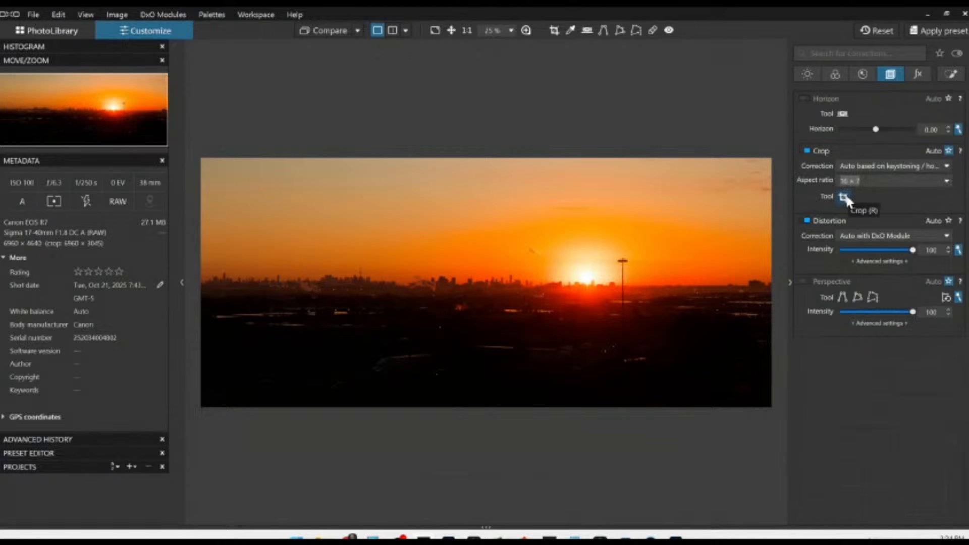
Start a local adjustment with a control point on the dark ground just below the skyline, between the skyline's centre and the sun.
left_click(949, 75)
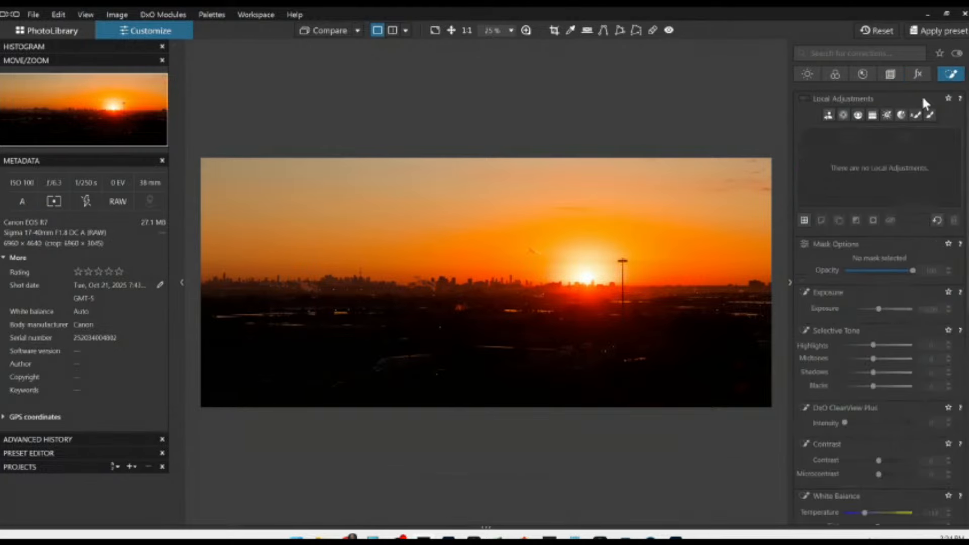
left_click(843, 115)
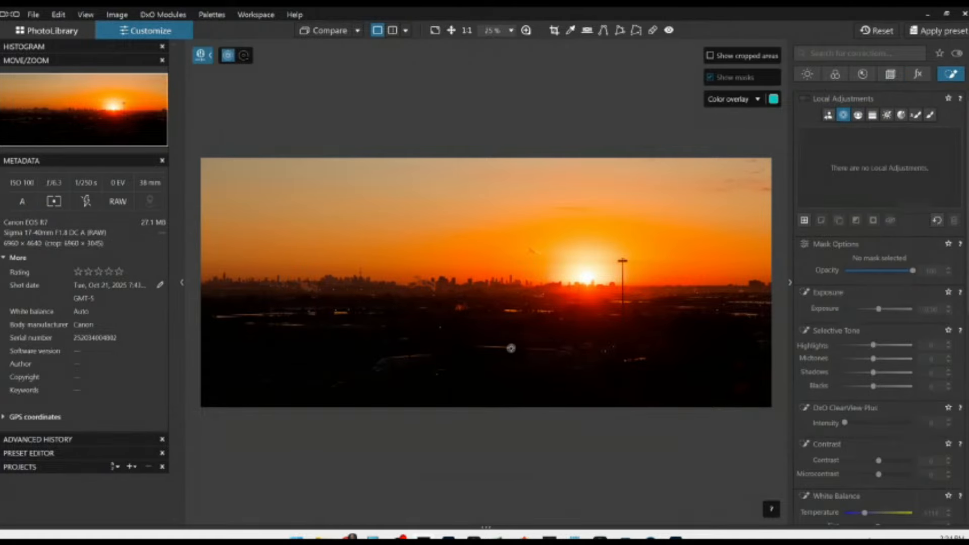
scroll(506, 346, "up", 1)
left_click(516, 316)
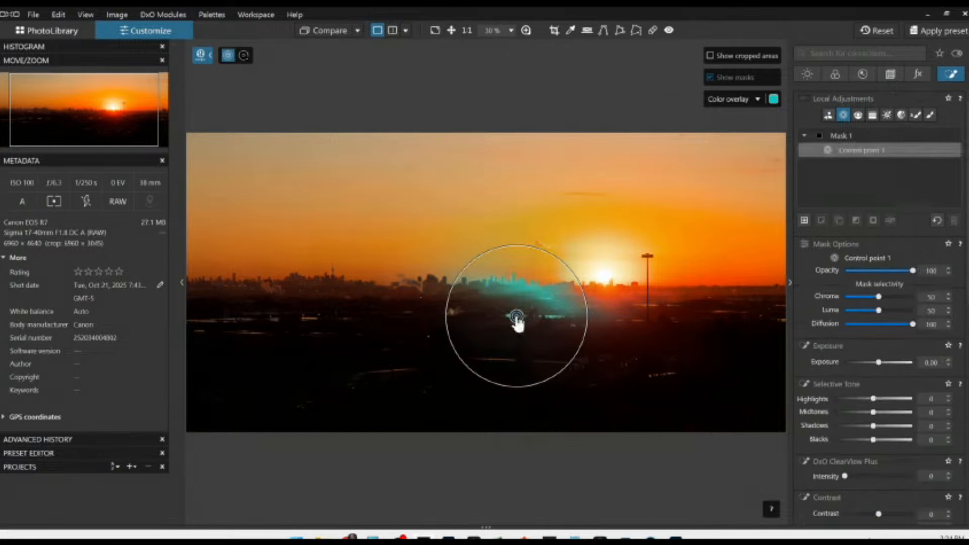
scroll(510, 334, "up", 5)
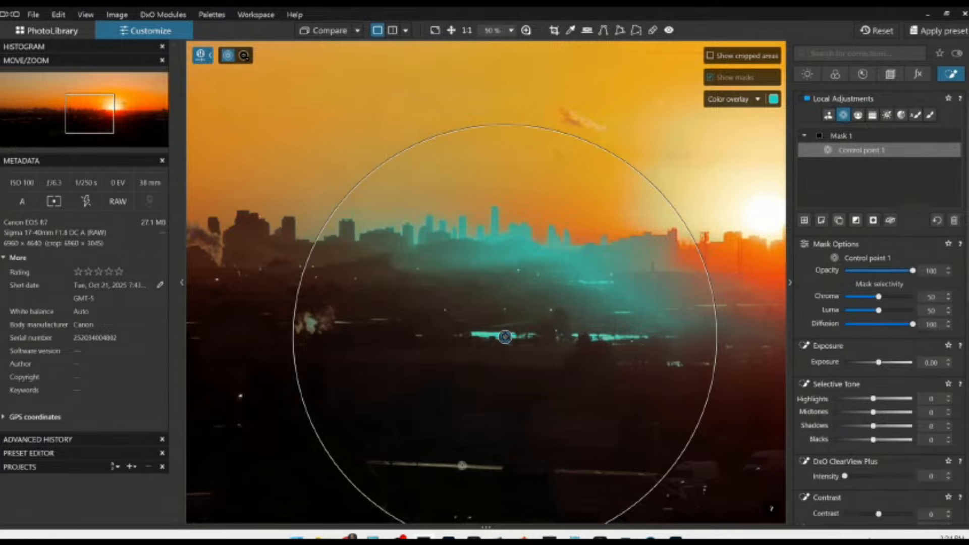
Add a second control point on the light streak in the lower foreground and set the mask's Luma selectivity to 60.
left_click(461, 466)
scroll(576, 467, "down", 1)
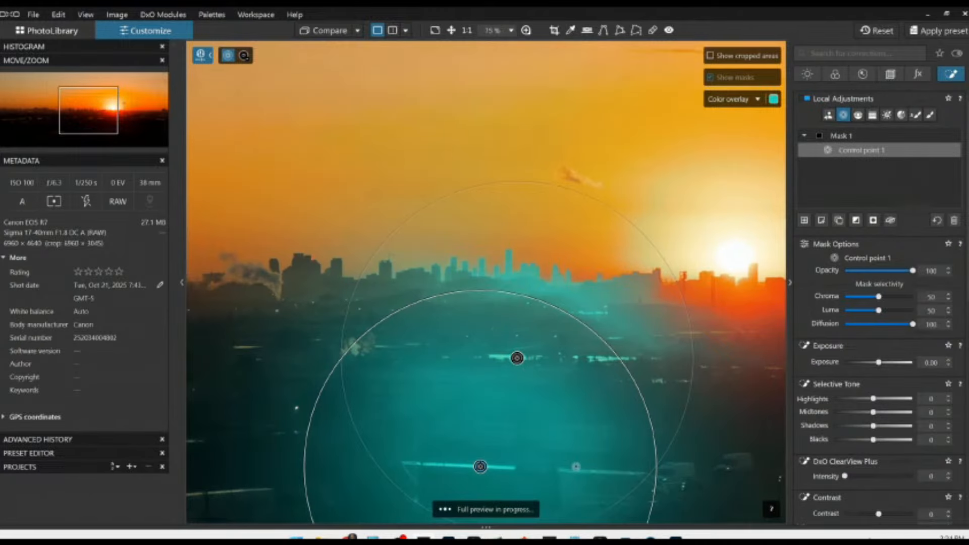
scroll(555, 462, "down", 1)
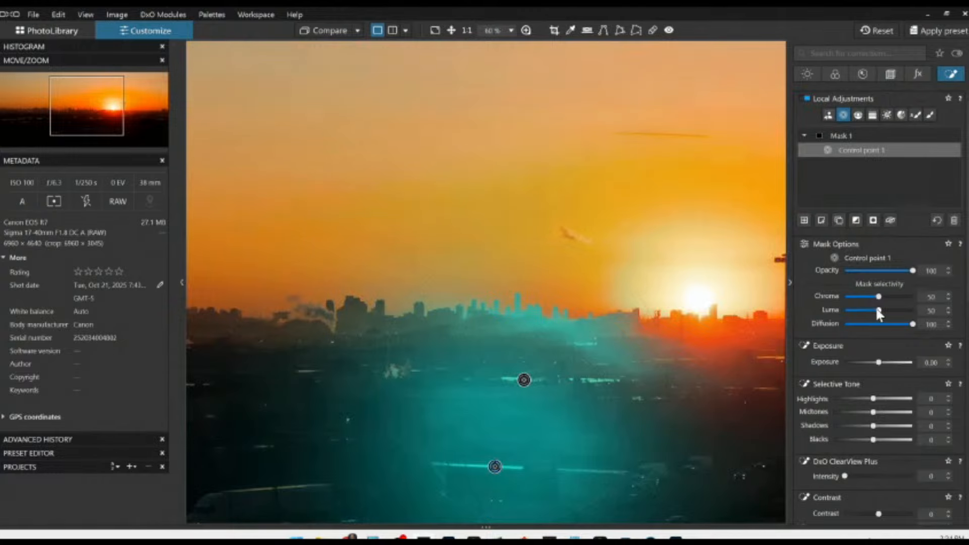
scroll(877, 310, "up", 3)
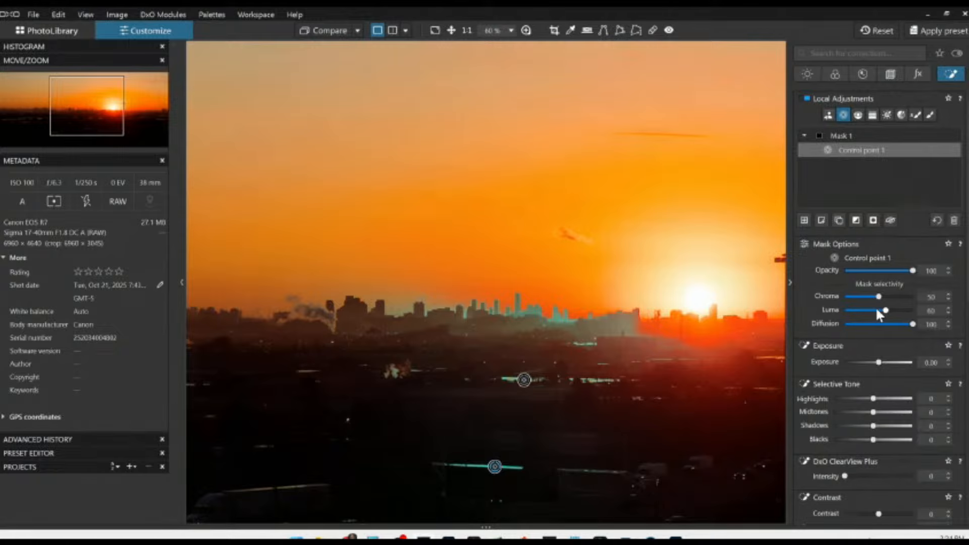
Add a third control point on the roof of the white truck in the dark foreground and inspect the masked area up close.
scroll(643, 381, "down", 2)
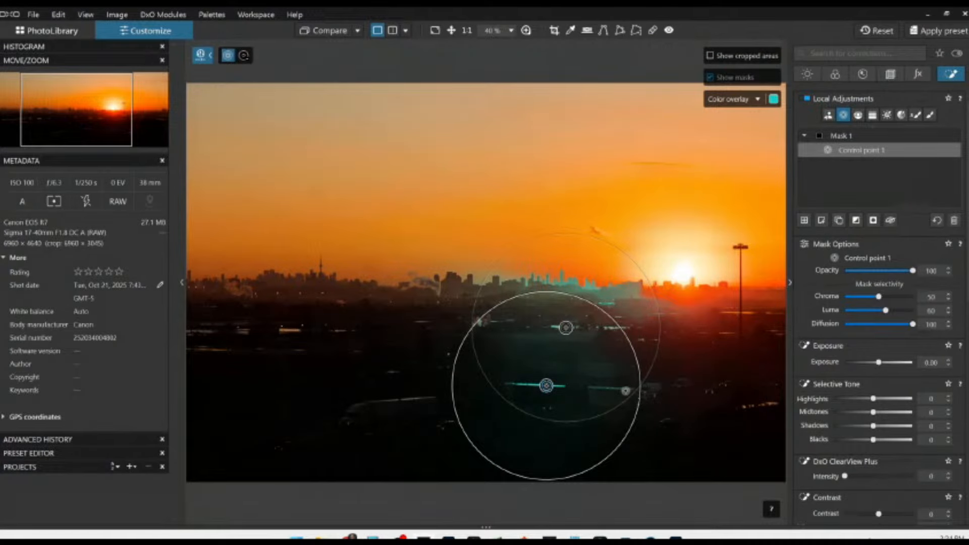
scroll(404, 403, "up", 2)
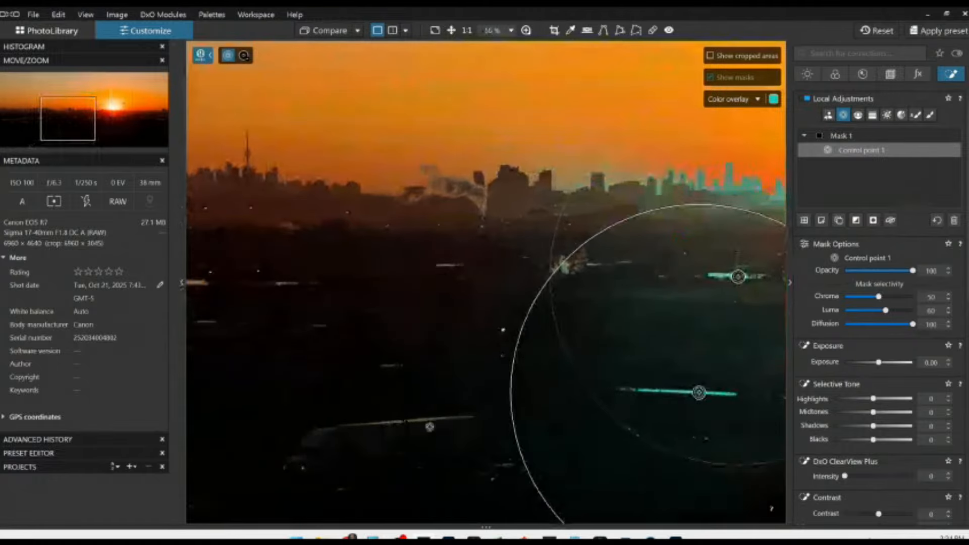
left_click(423, 420)
scroll(639, 420, "down", 1)
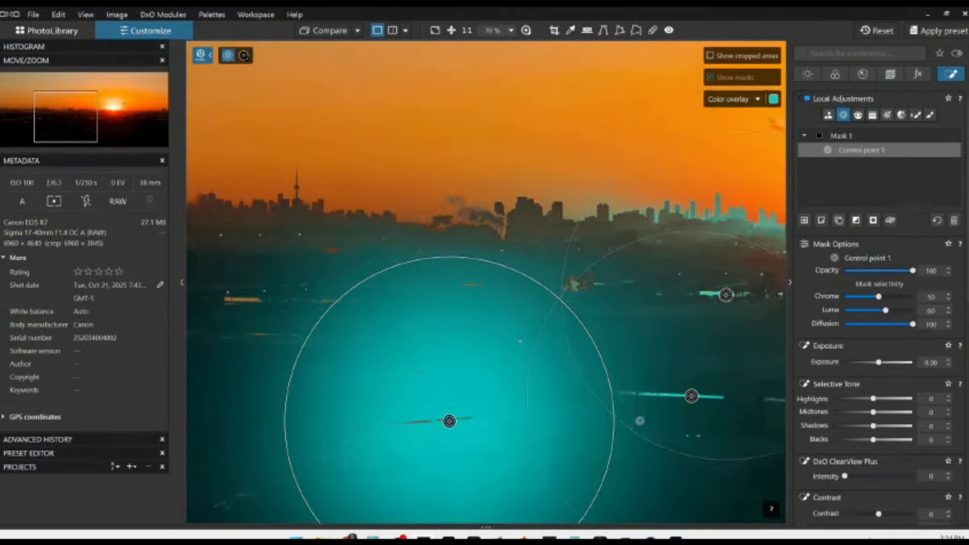
scroll(491, 423, "up", 5)
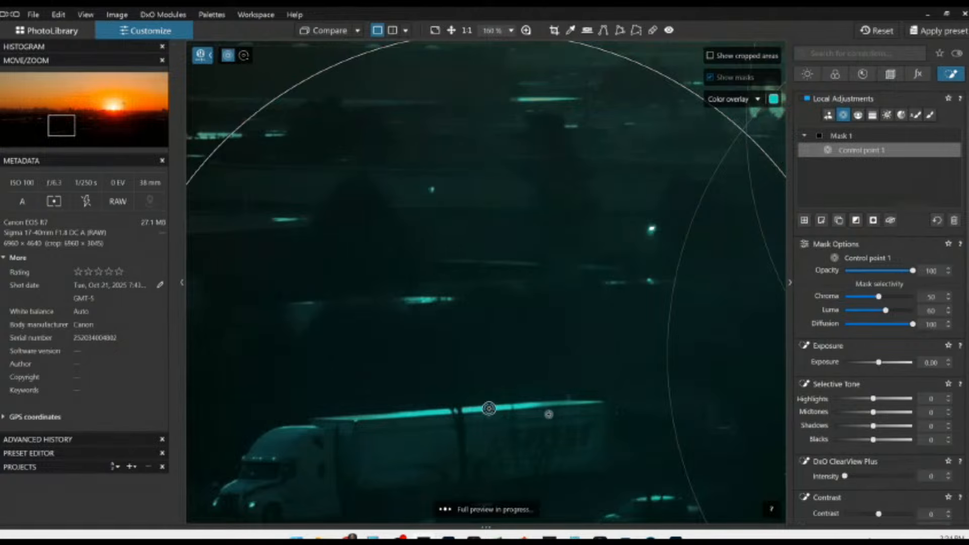
scroll(560, 399, "down", 5)
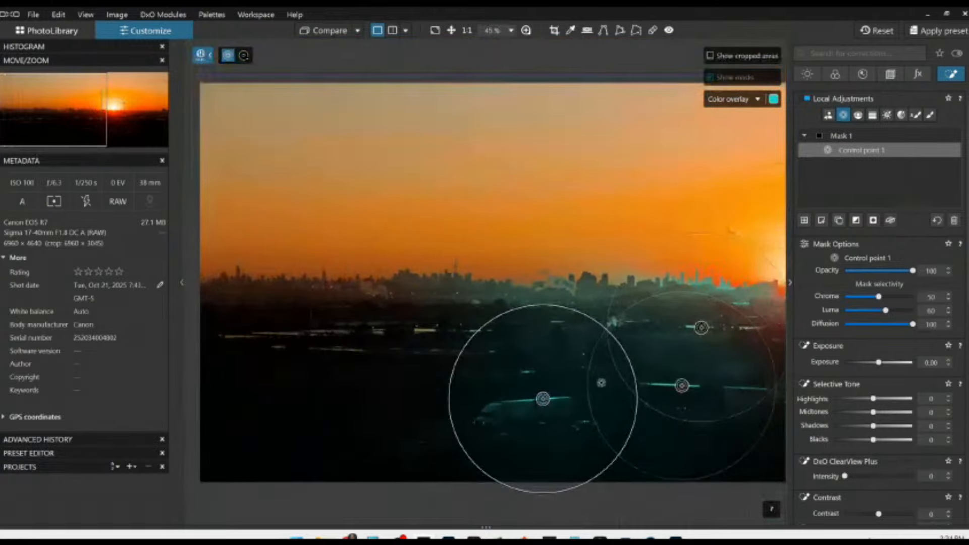
scroll(598, 382, "down", 1)
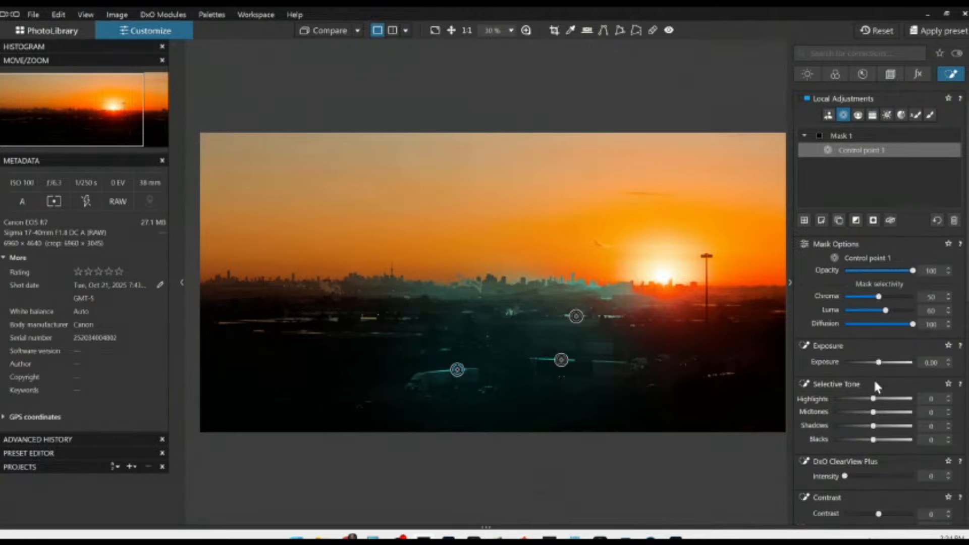
Set the control point mask's Highlights to 59, Midtones to 40, Shadows and Blacks to 37, and Exposure to 0.64.
left_click(897, 400)
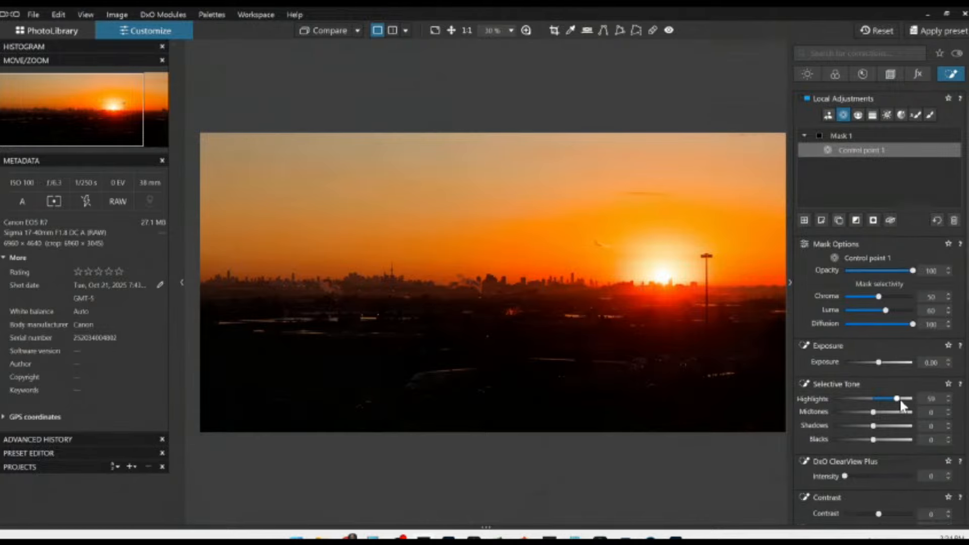
left_click(888, 411)
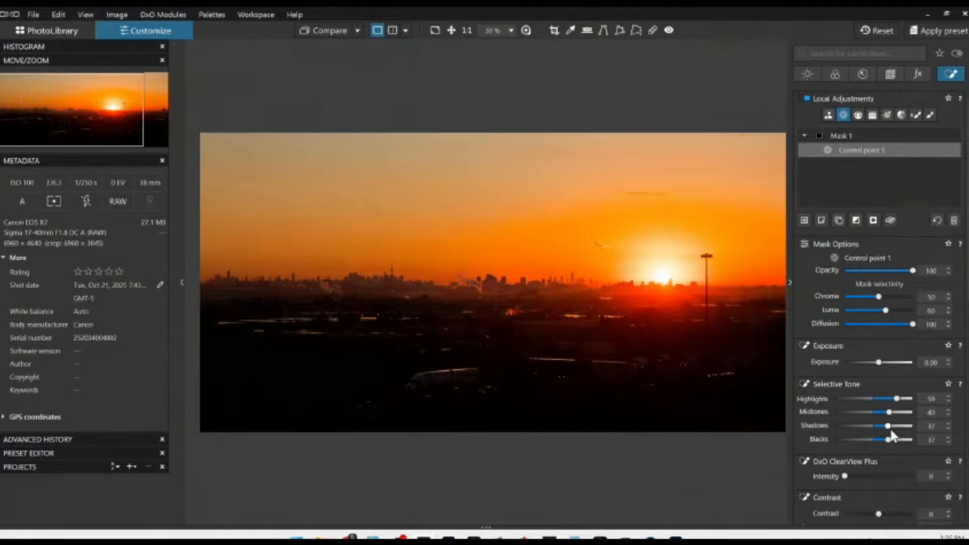
left_click_drag(879, 363, 884, 363)
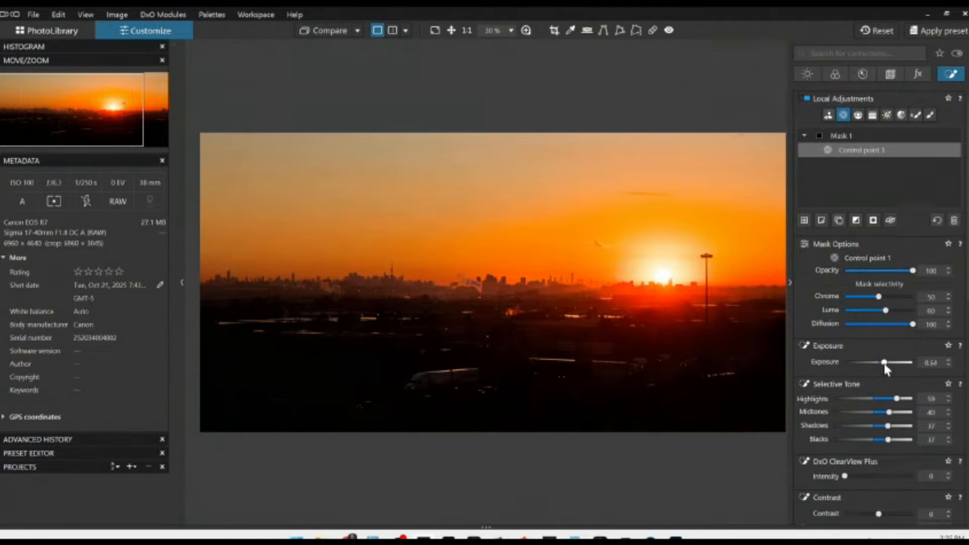
scroll(839, 362, "down", 2)
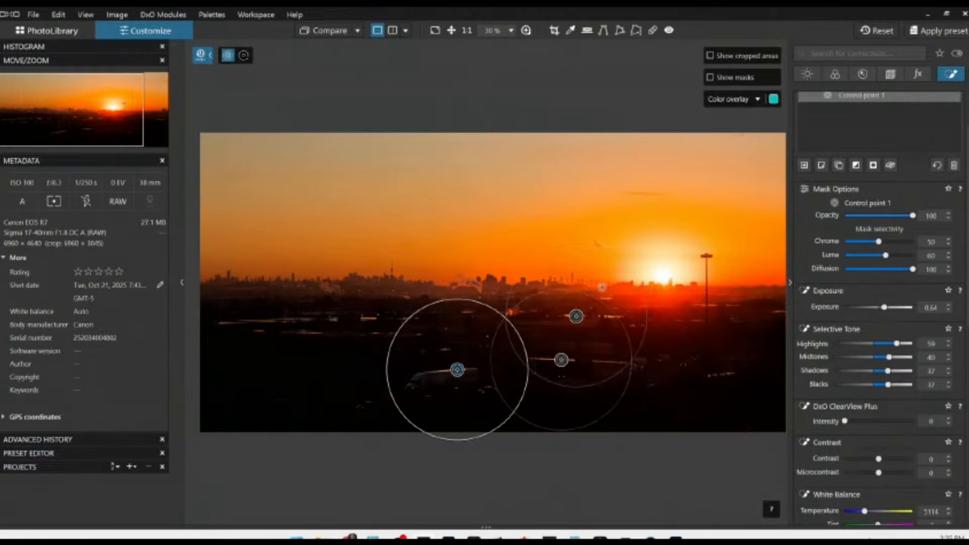
Shrink the circle of the control point nearest the skyline, and set the mask's Exposure to 1.64 and Luma selectivity to 55.
left_click_drag(627, 263, 610, 281)
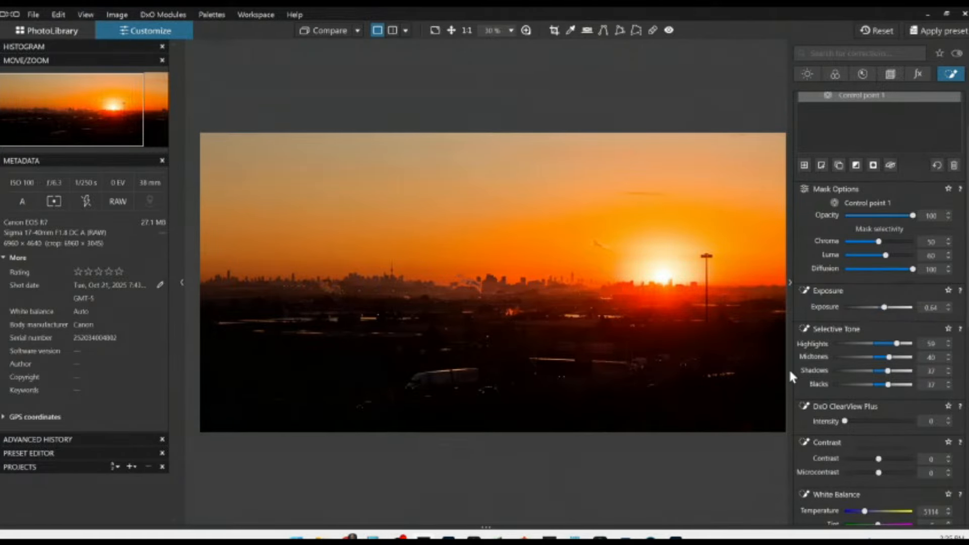
left_click_drag(884, 307, 892, 309)
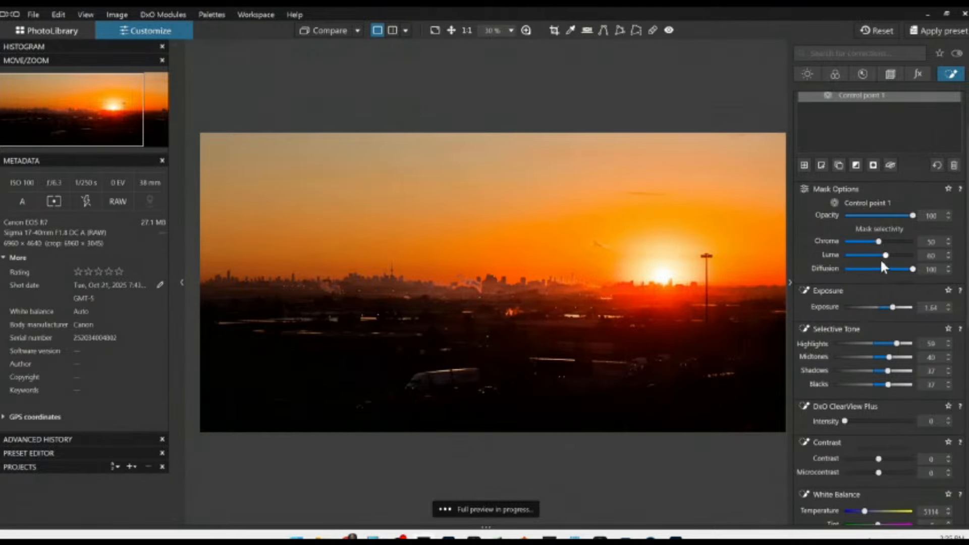
left_click_drag(886, 255, 882, 255)
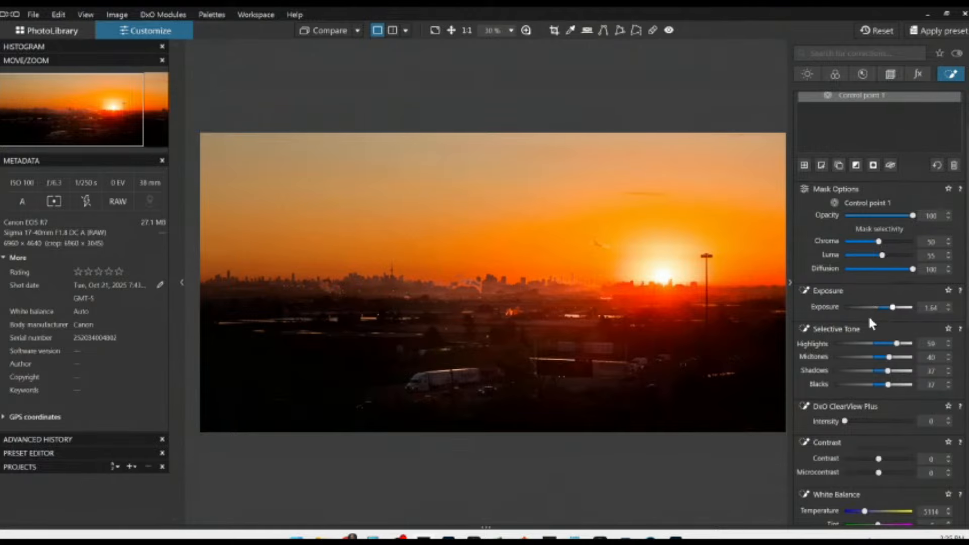
Set the mask's DxO ClearView Plus intensity to 49 and Microcontrast to 69.
scroll(861, 410, "down", 1)
left_click(878, 367)
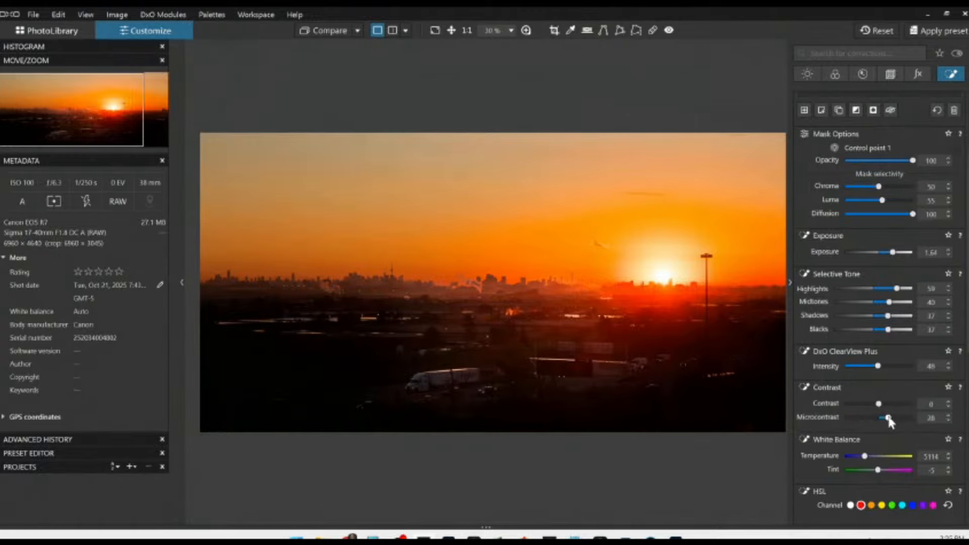
left_click_drag(888, 418, 903, 422)
scroll(668, 339, "down", 2)
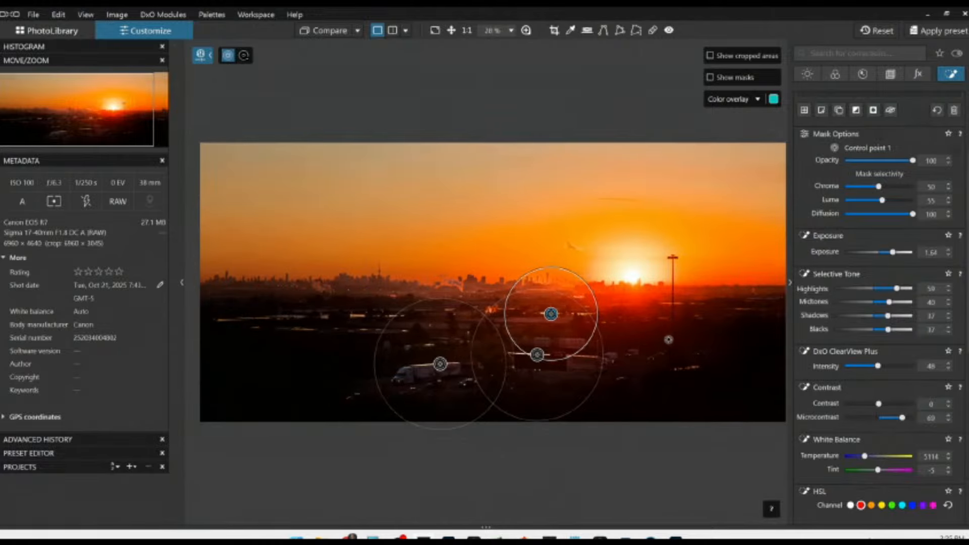
scroll(674, 352, "down", 1)
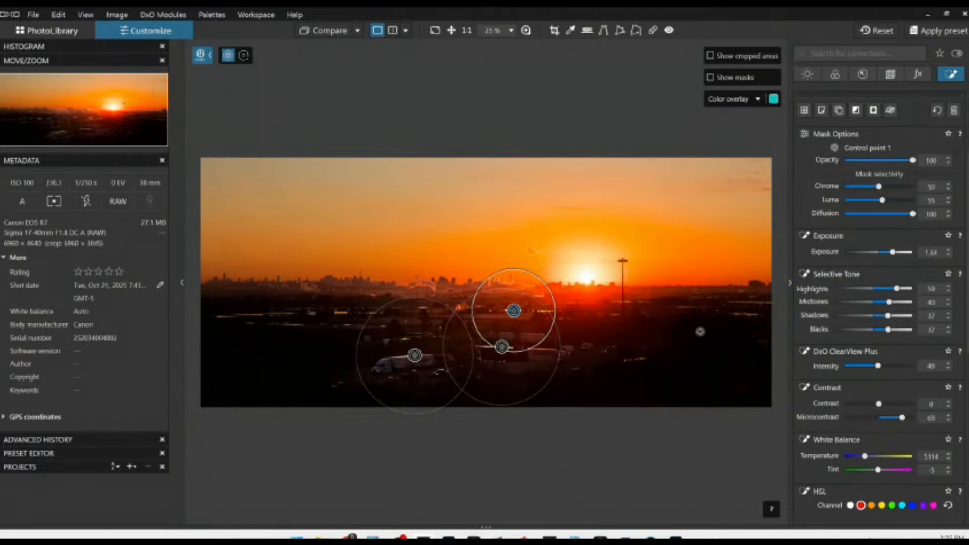
Add two control points on the ground right of the lamp post, one at the photo's right edge, and shrink the inner one's circle.
scroll(716, 309, "up", 2)
scroll(736, 316, "up", 1)
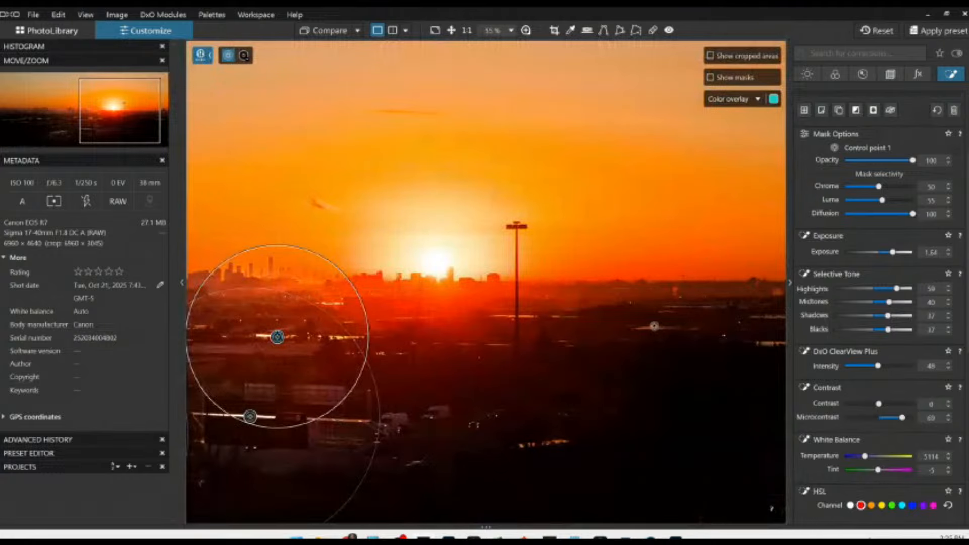
left_click(651, 328)
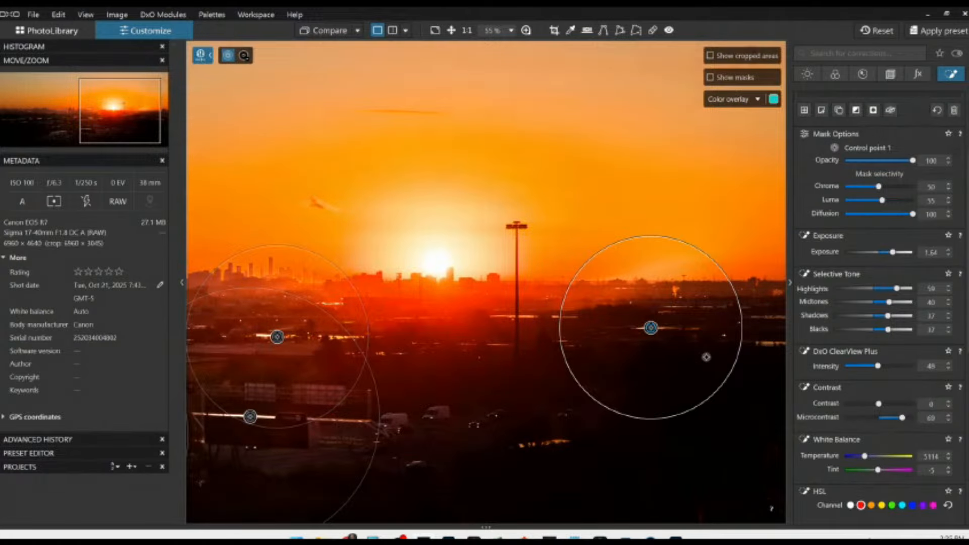
left_click(767, 345)
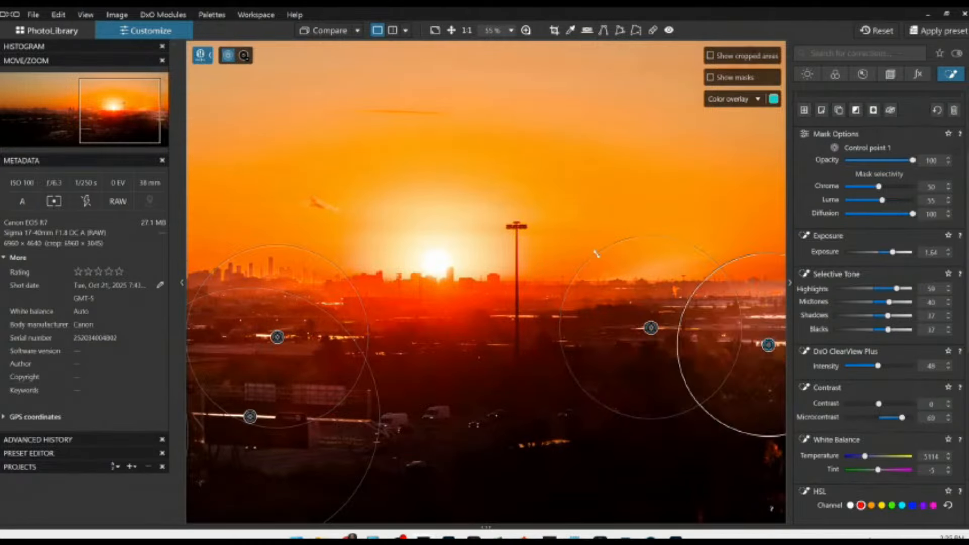
left_click_drag(597, 254, 604, 264)
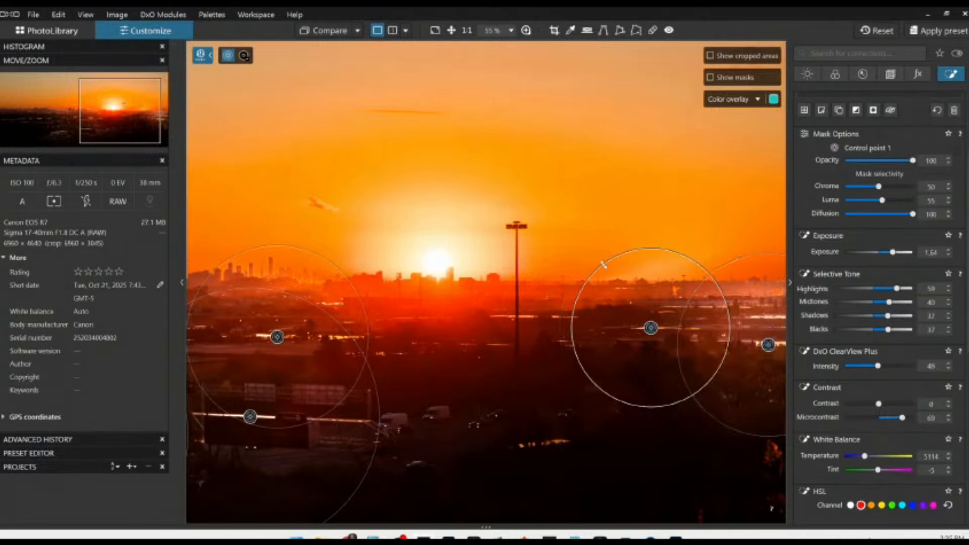
left_click(768, 345)
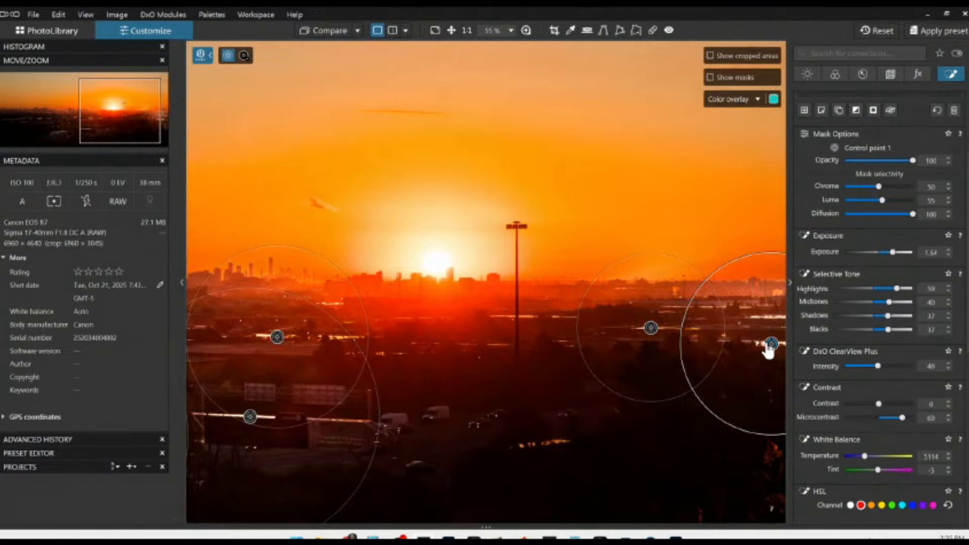
Warm the foreground mask by setting its white balance Temperature to 6814.
scroll(727, 350, "down", 1)
scroll(717, 360, "down", 4)
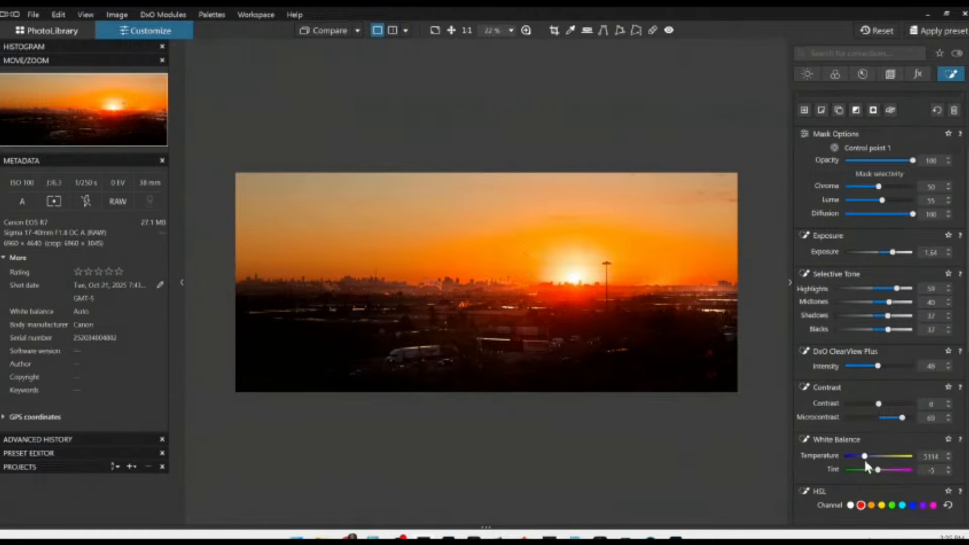
left_click_drag(864, 458, 868, 456)
Create a second mask with a control line covering the sky, sampling the orange area left of the sun.
scroll(883, 152, "up", 3)
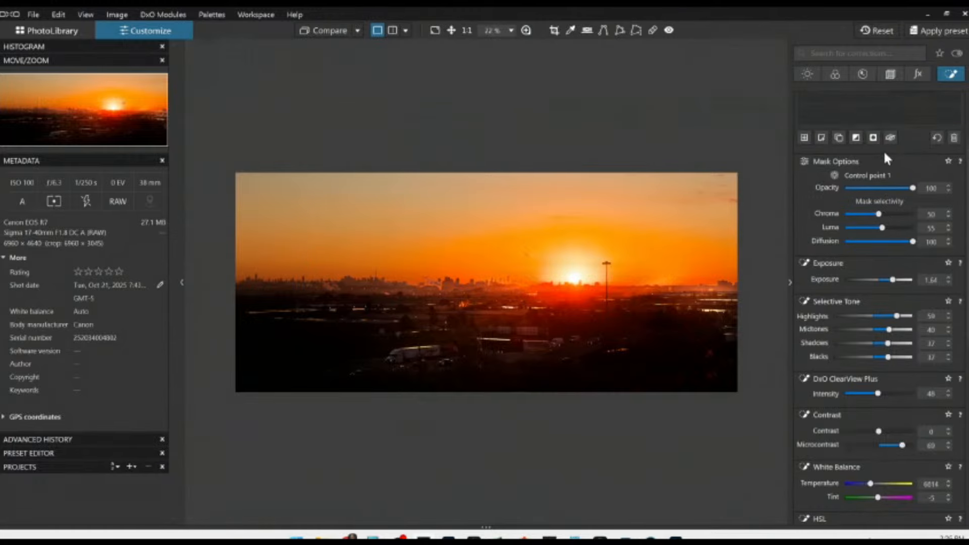
scroll(840, 205, "up", 1)
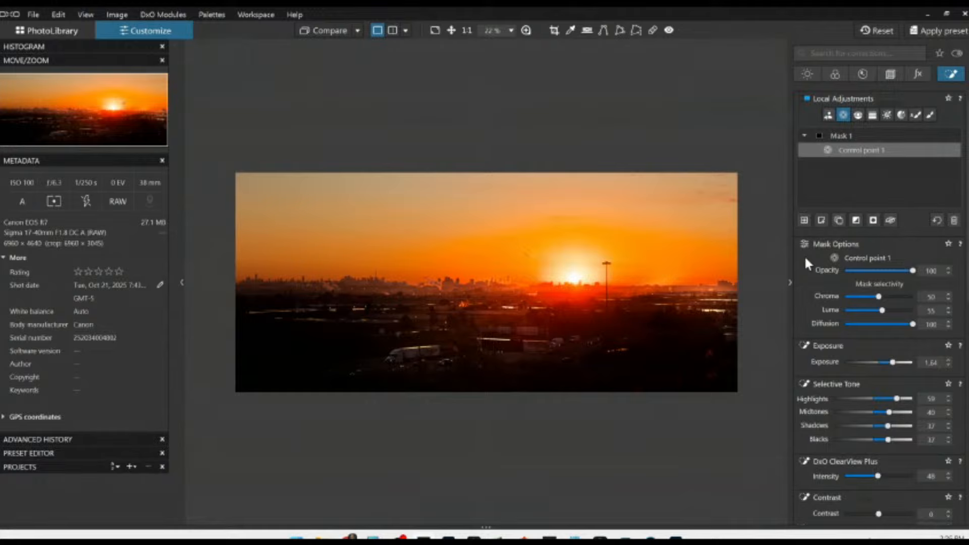
left_click(802, 221)
left_click(858, 115)
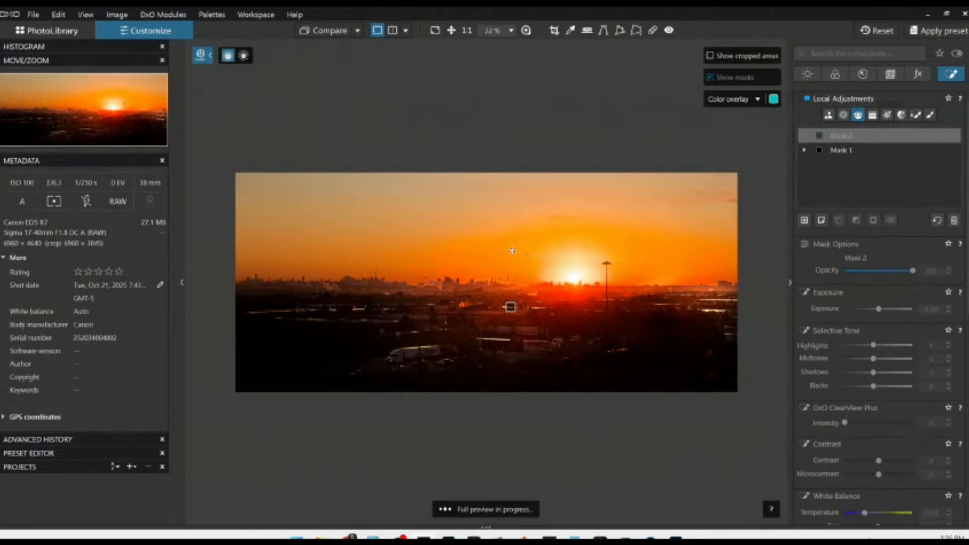
mouse_move(510, 307)
left_mouse_down()
mouse_move(511, 321)
mouse_move(512, 308)
left_mouse_up()
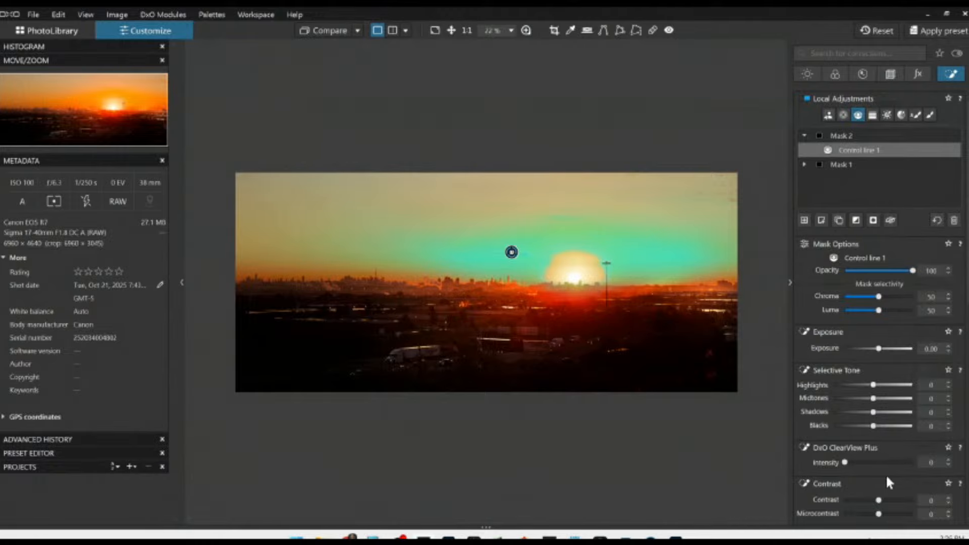
Set the sky mask's DxO ClearView Plus intensity to 80 and Highlights to -40.
left_click_drag(844, 462, 879, 463)
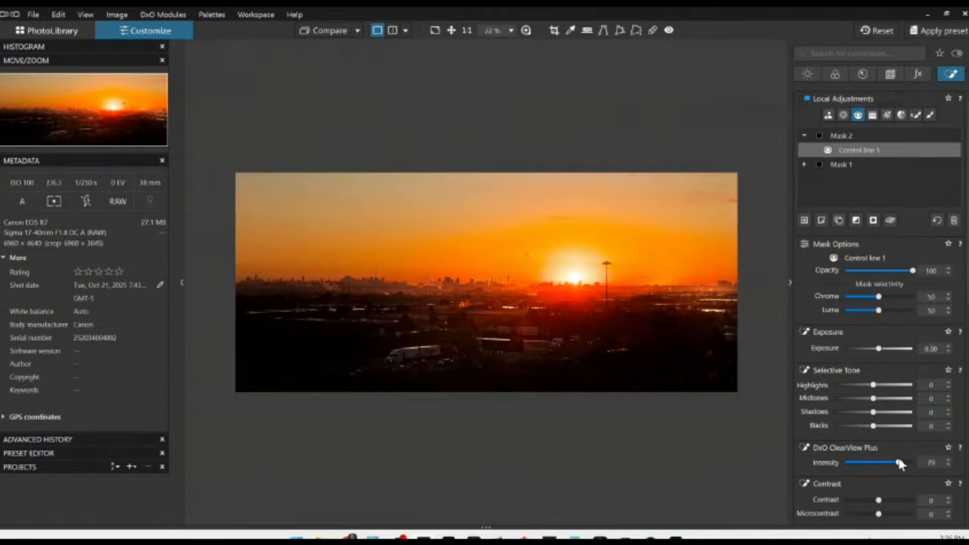
left_click_drag(872, 385, 869, 385)
scroll(872, 385, "down", 7)
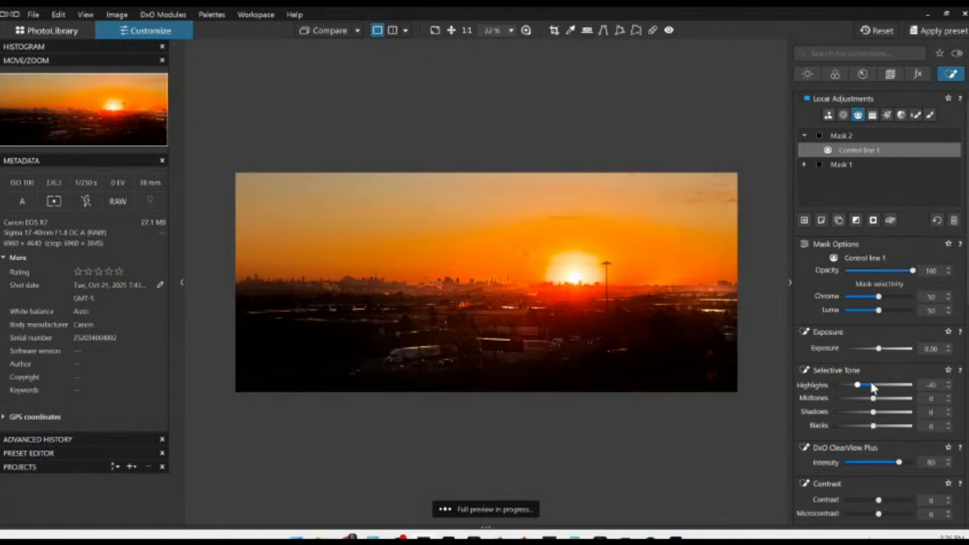
Set the sky mask's Highlights to -65, Luma selectivity to 30, Contrast to 13 and Microcontrast to 64.
scroll(871, 385, "down", 2)
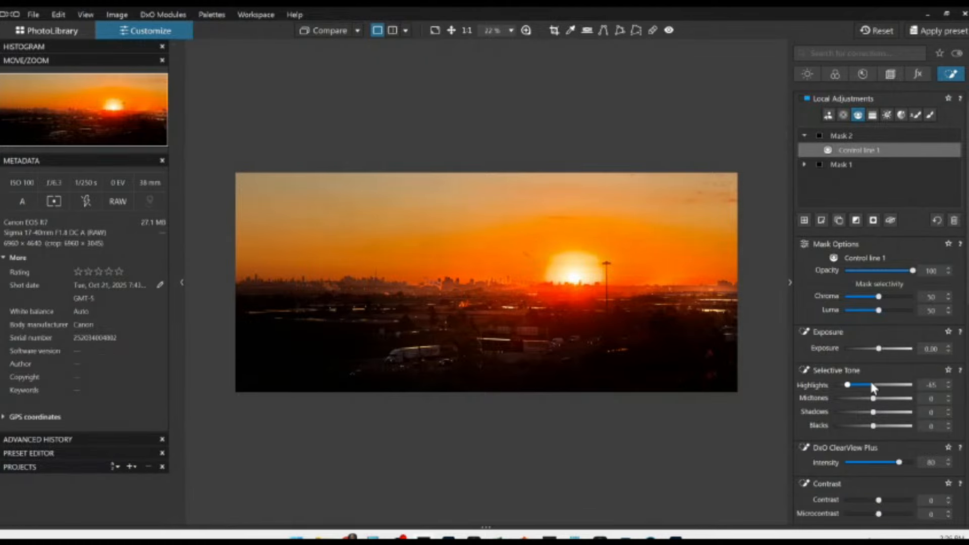
left_click(900, 513)
left_click_drag(880, 310, 876, 310)
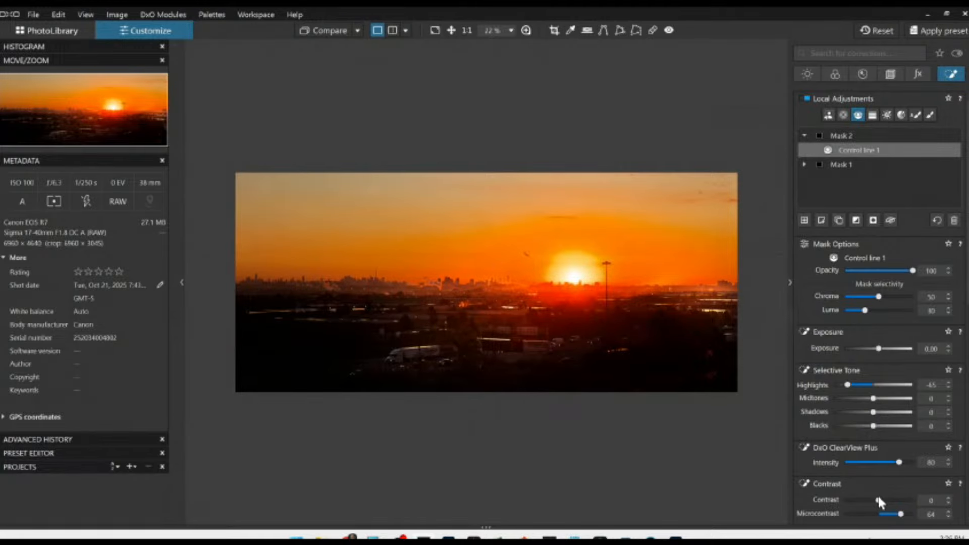
mouse_move(878, 499)
left_mouse_down()
mouse_move(898, 500)
mouse_move(883, 500)
left_mouse_up()
Set the sky mask's Blacks to -35, return Midtones and Shadows to 0, and close the local adjustments tool.
mouse_move(872, 426)
left_mouse_down()
mouse_move(859, 426)
mouse_move(864, 412)
left_mouse_up()
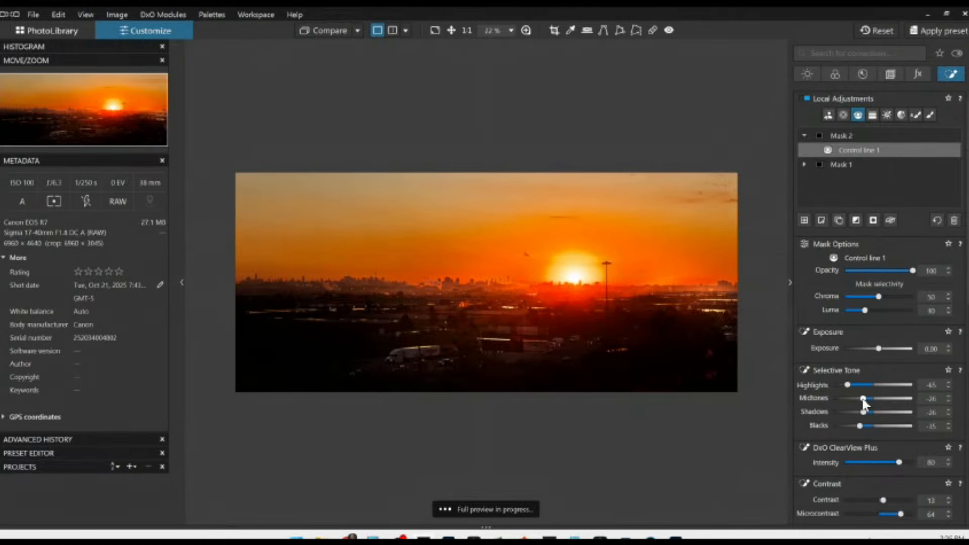
double_click(863, 399)
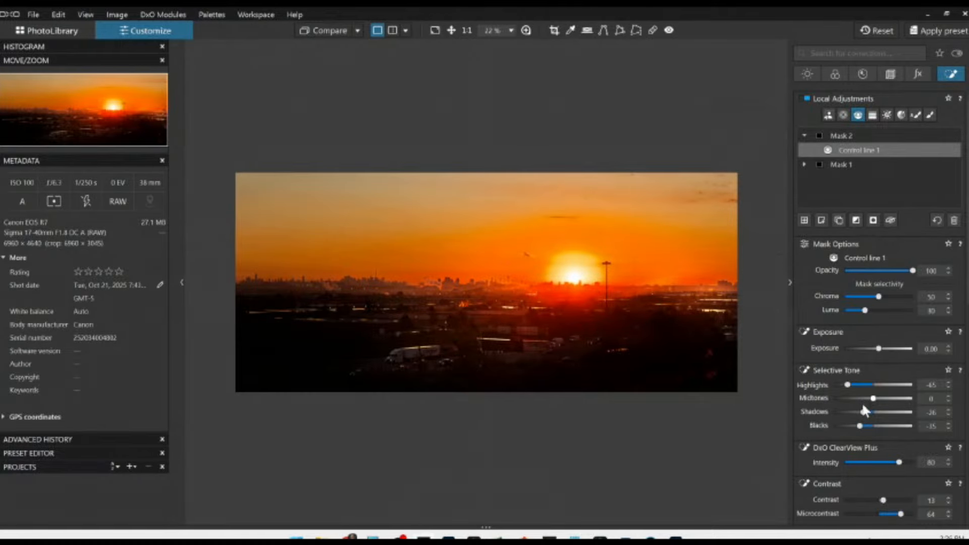
double_click(863, 412)
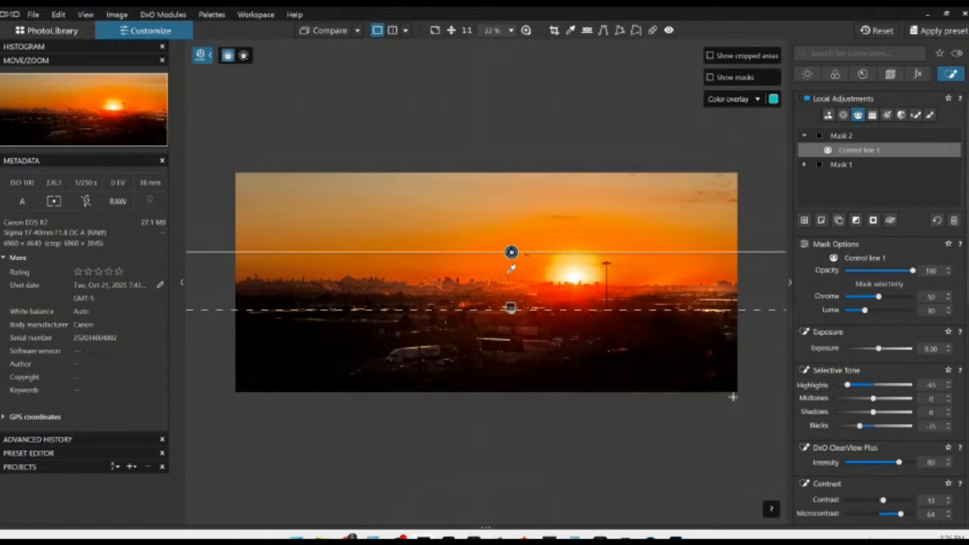
key("Escape")
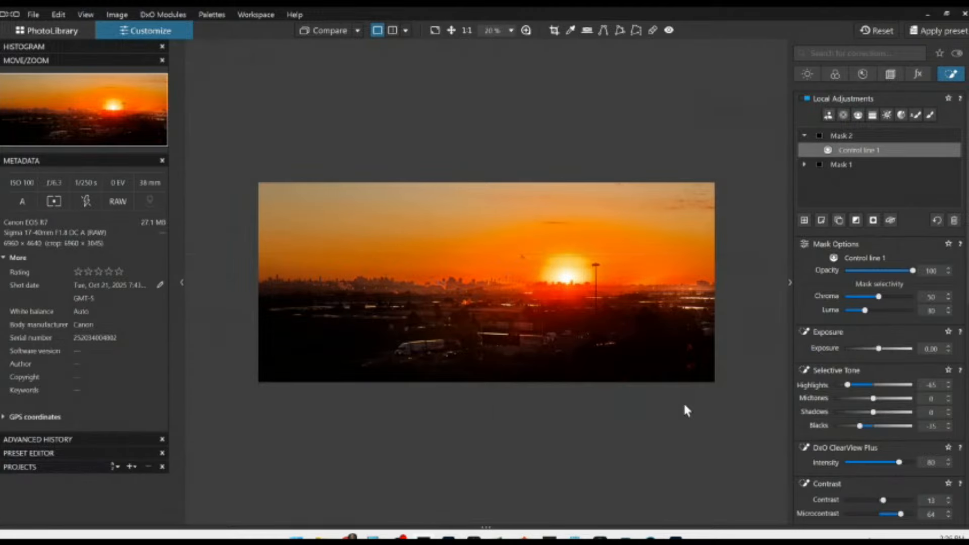
Export the sunset photo to disk as a full-size JPEG at quality 95 in the original image folder.
right_click(501, 157)
left_click(524, 104)
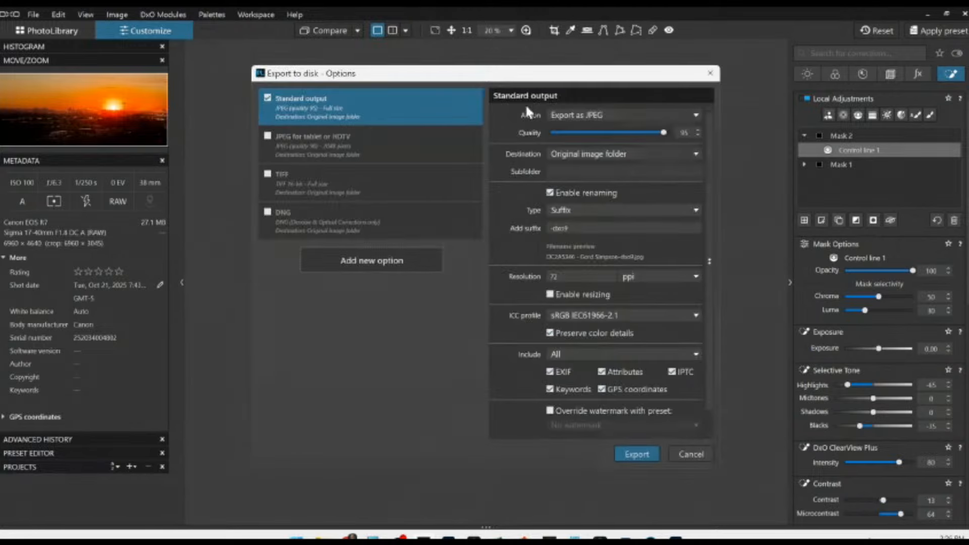
left_click(625, 455)
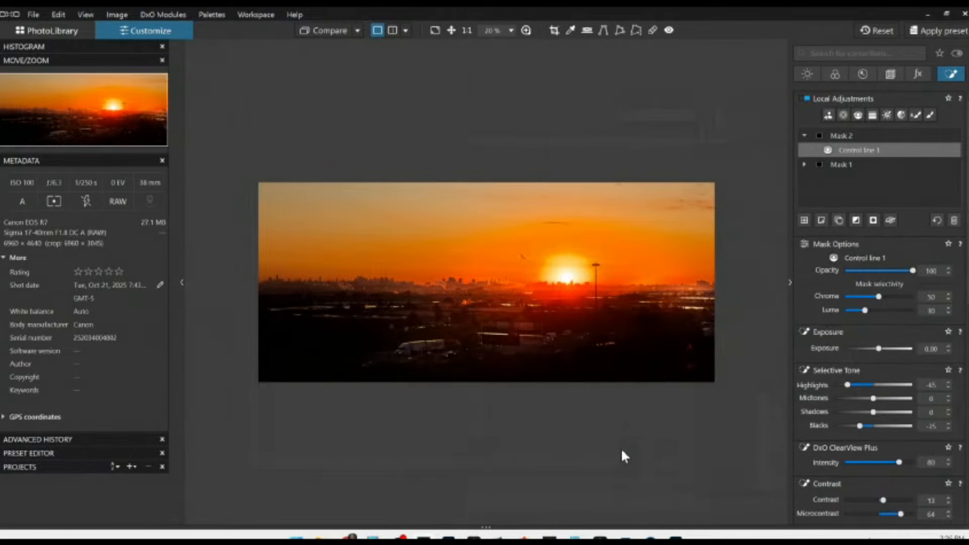
Compare the photo side by side with its exported Standard output JPEG, with the palettes hidden.
left_click(358, 32)
left_click(358, 32)
left_click(358, 32)
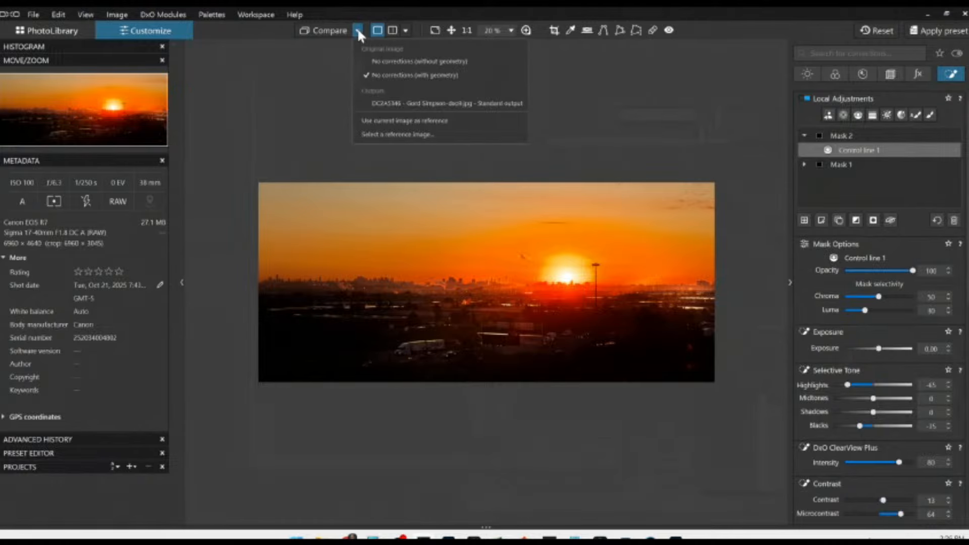
left_click(373, 102)
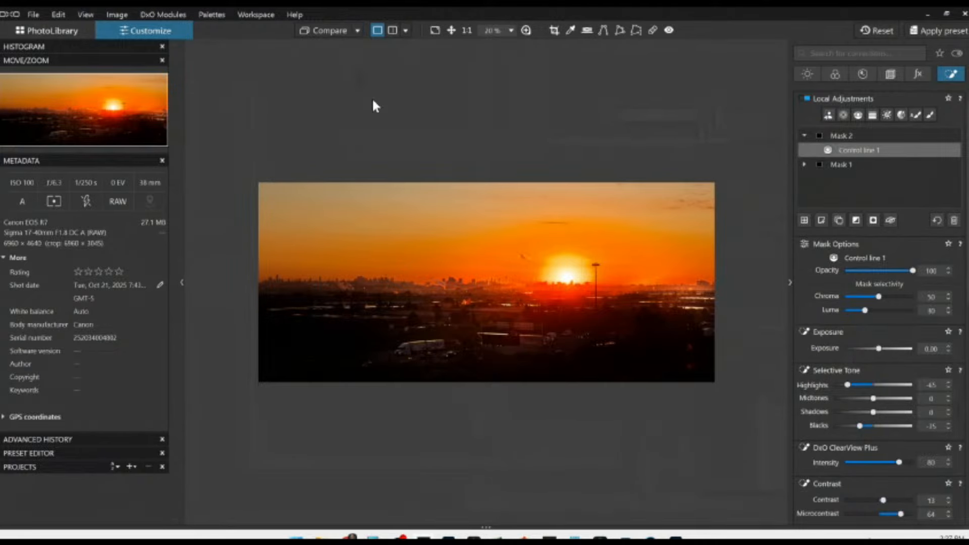
left_click(406, 28)
left_click(425, 46)
key("F9")
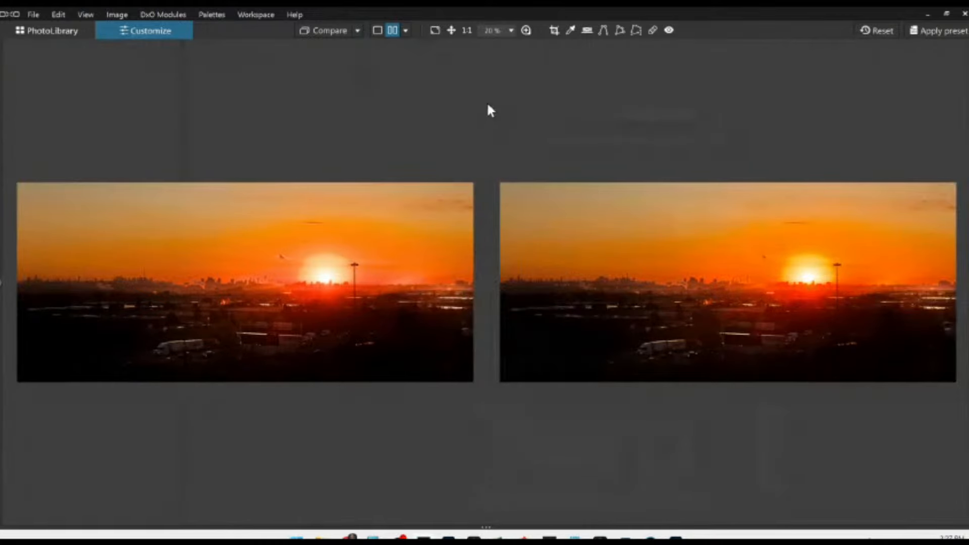
Reset all corrections on the sunset photo to show the uncorrected original beside the exported JPEG.
left_click(887, 31)
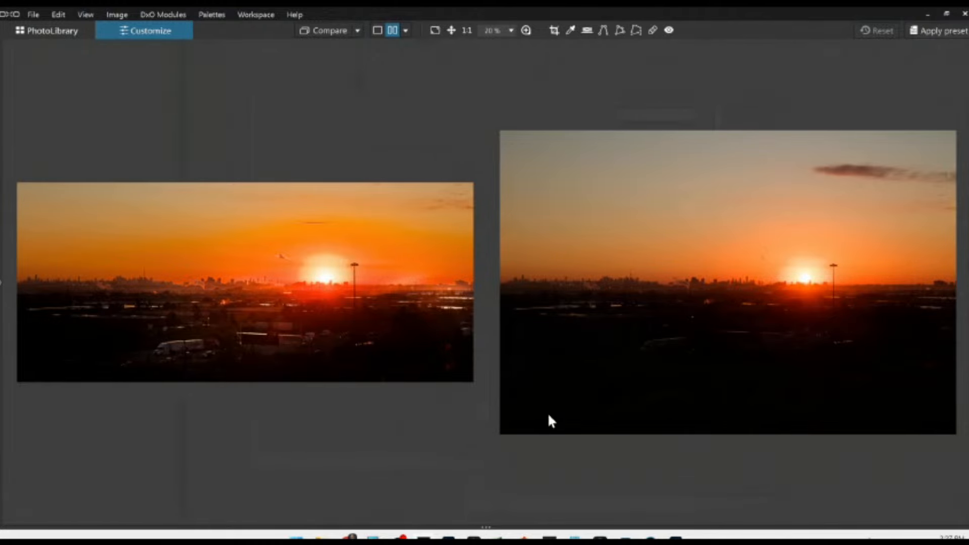
scroll(549, 419, "down", 1)
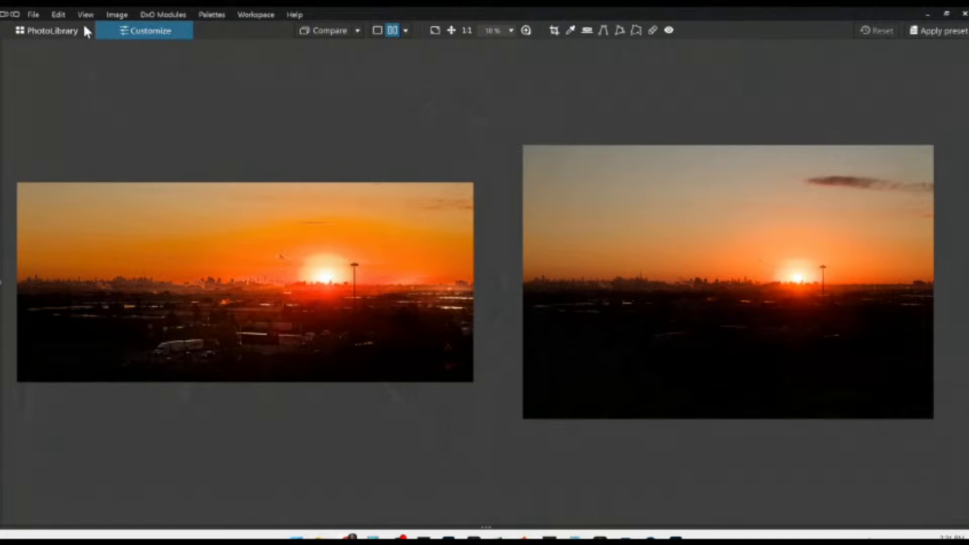
Open the dark street photo with the hanging flag, DSC05044, for customizing in single-image view with the palettes shown.
left_click(61, 28)
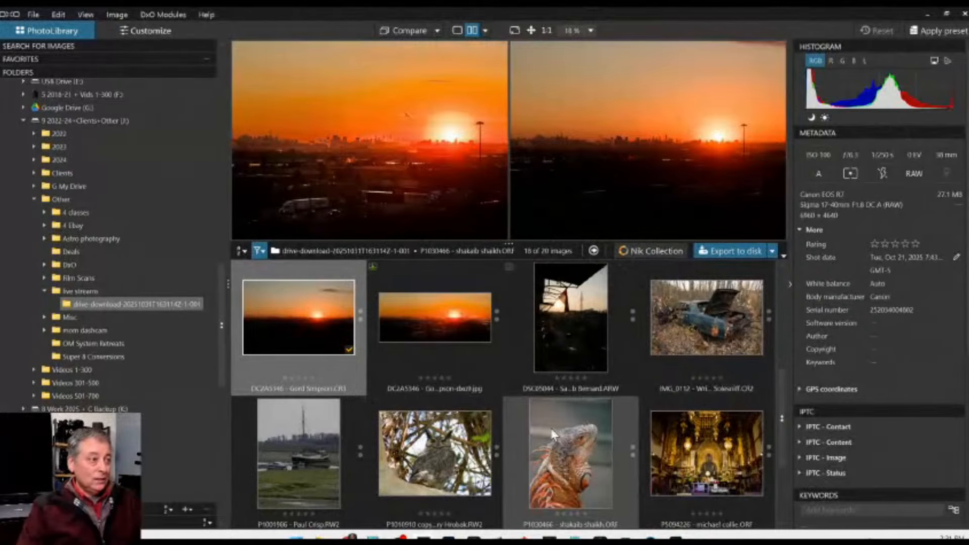
left_click(556, 329)
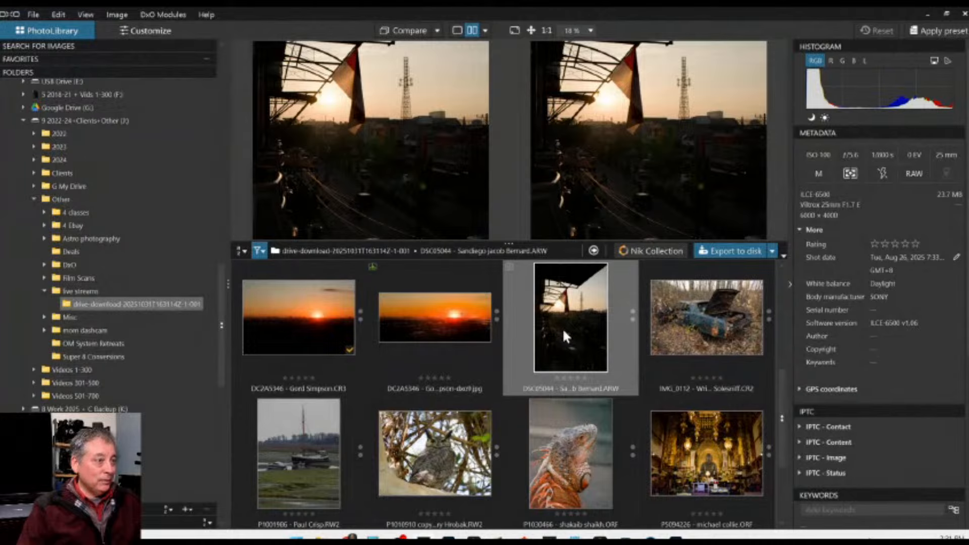
double_click(563, 337)
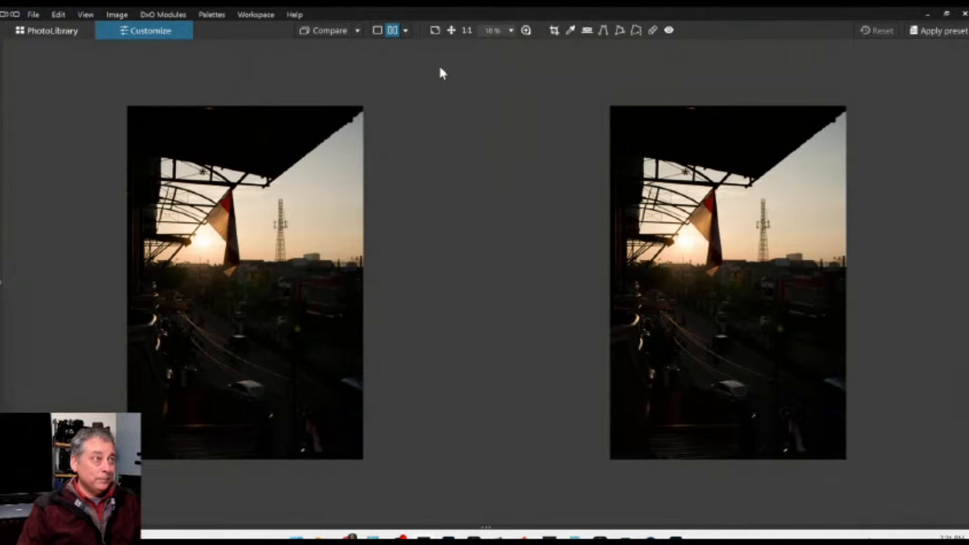
left_click(376, 30)
scroll(480, 318, "up", 1)
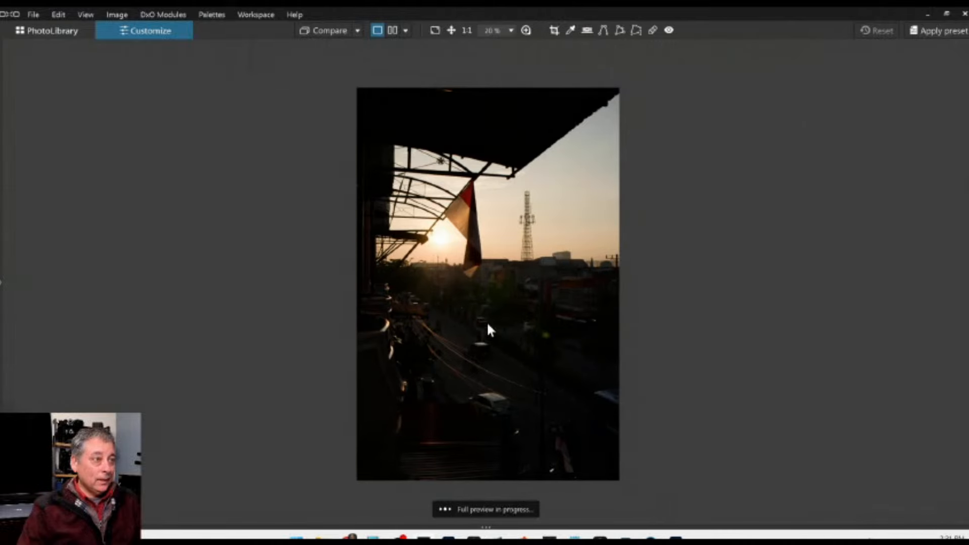
key("F9")
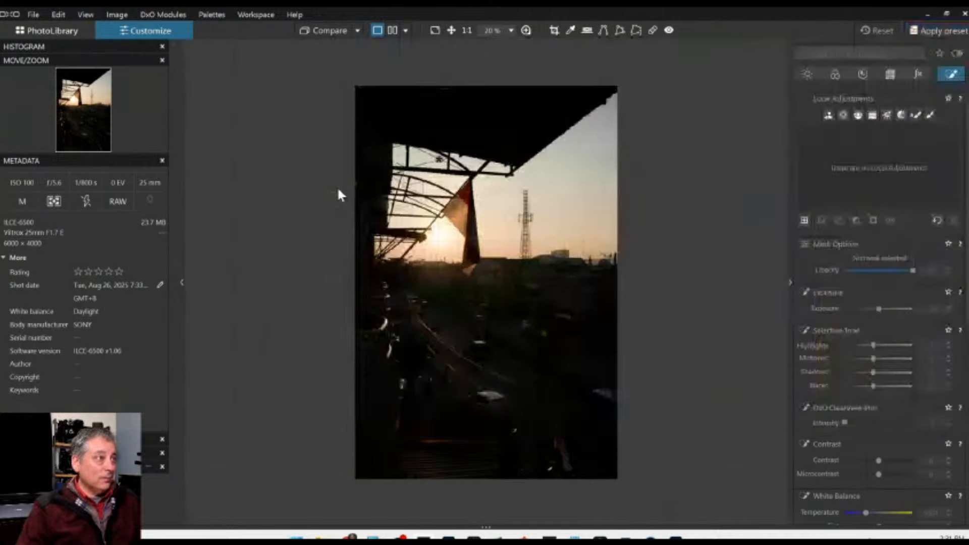
scroll(529, 233, "up", 1)
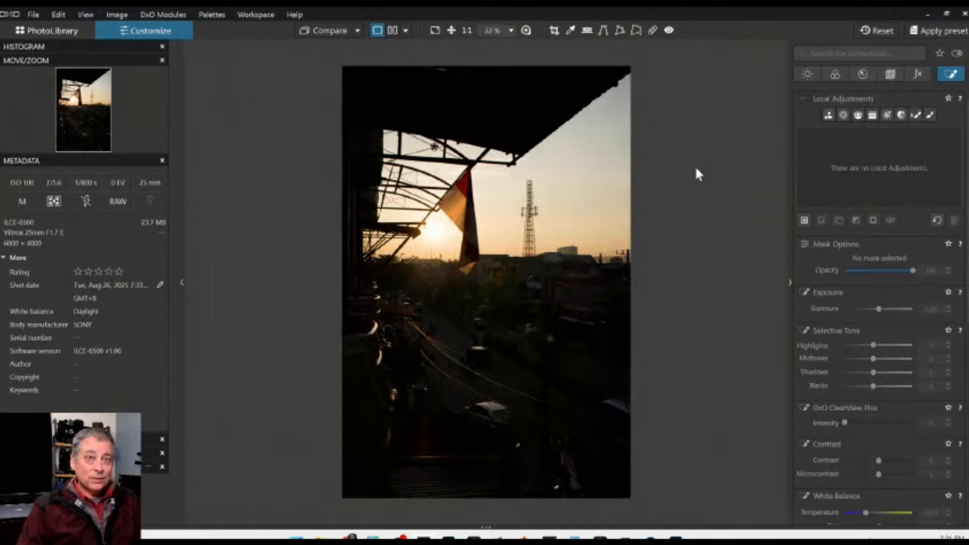
Try brightening the whole street photo with an Exposure of 2.46, and reset the correction.
left_click(832, 75)
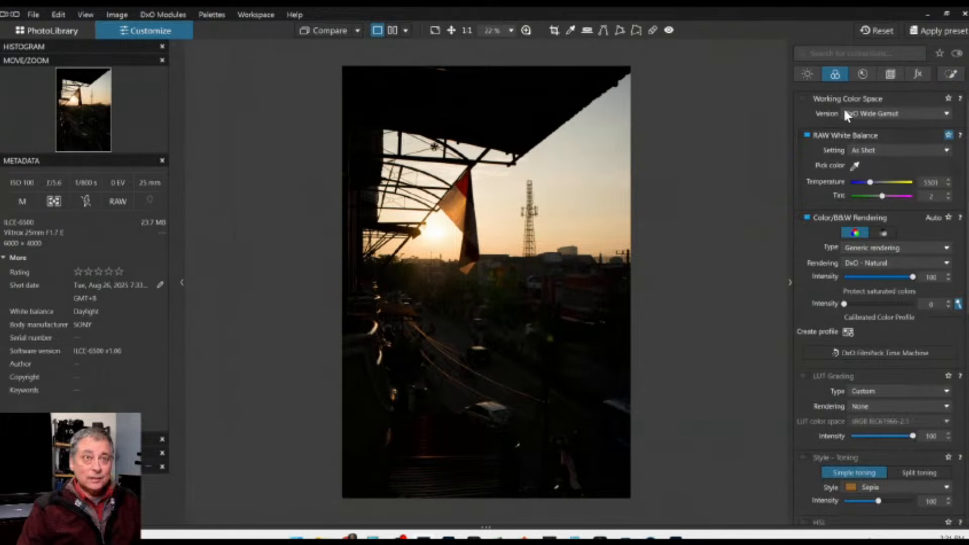
left_click(807, 73)
left_click_drag(872, 130, 898, 133)
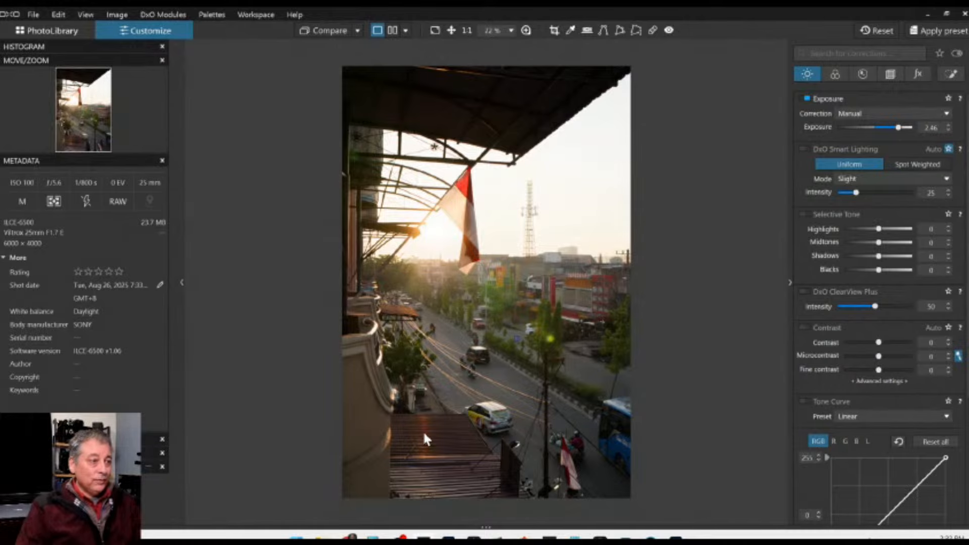
double_click(897, 127)
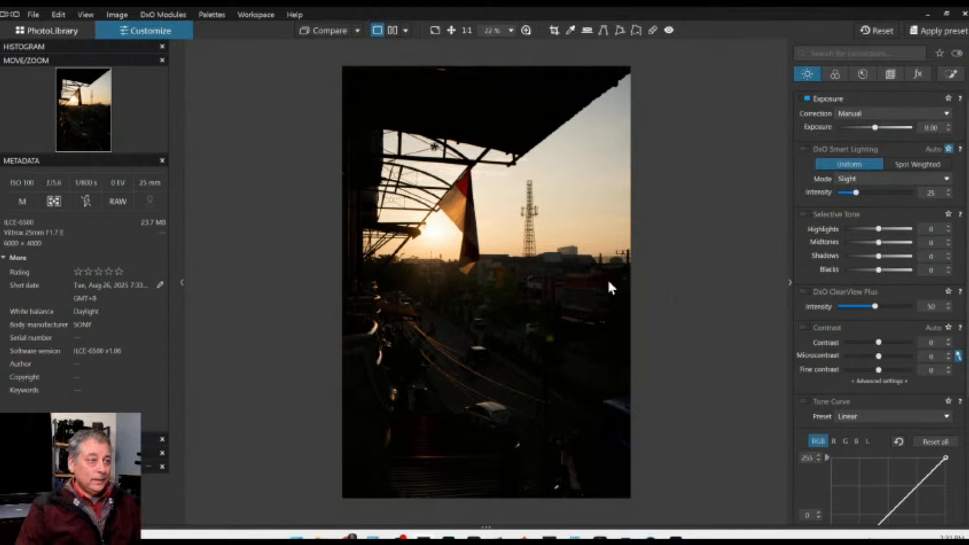
Try a control point on the dark buildings below the tower with Exposure 1.33, and delete the mask.
left_click(950, 74)
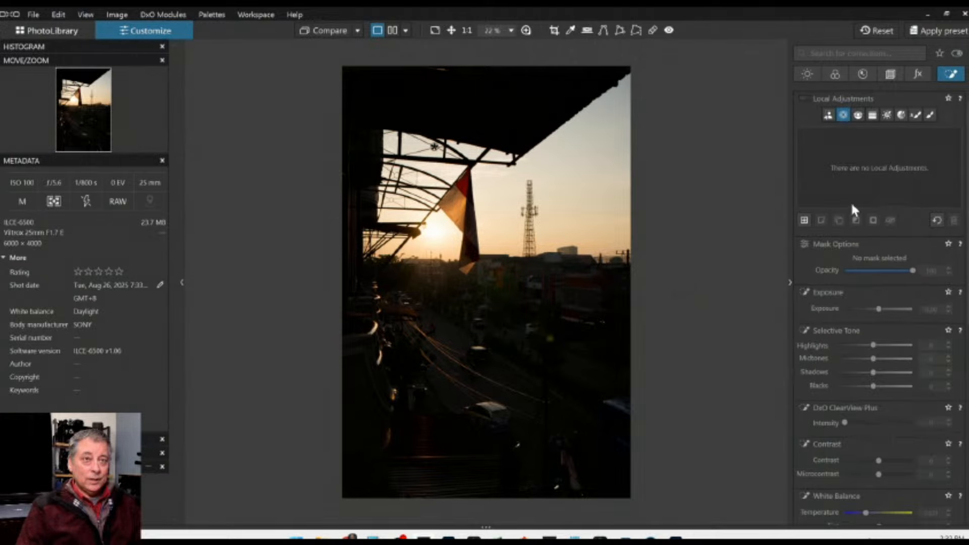
left_click(805, 221)
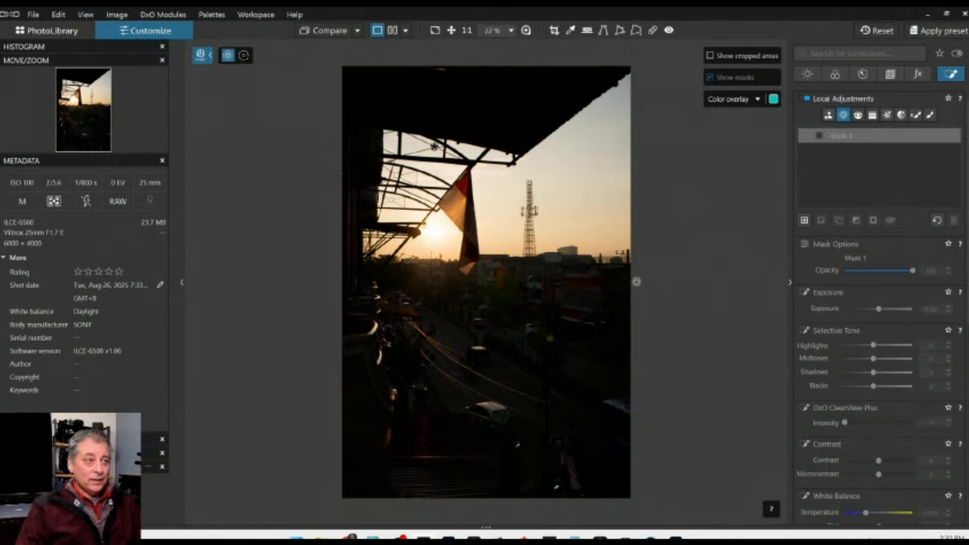
left_click(577, 286)
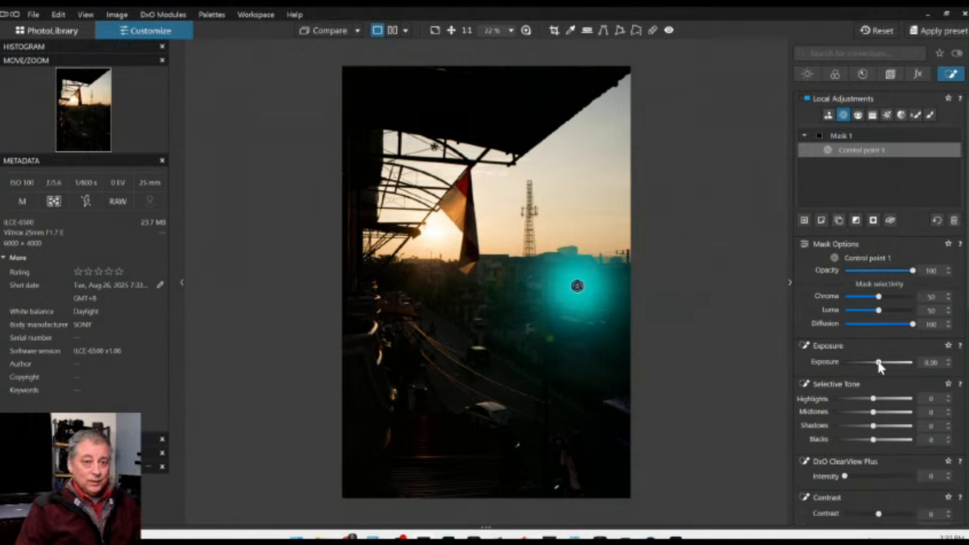
left_click_drag(878, 365, 891, 365)
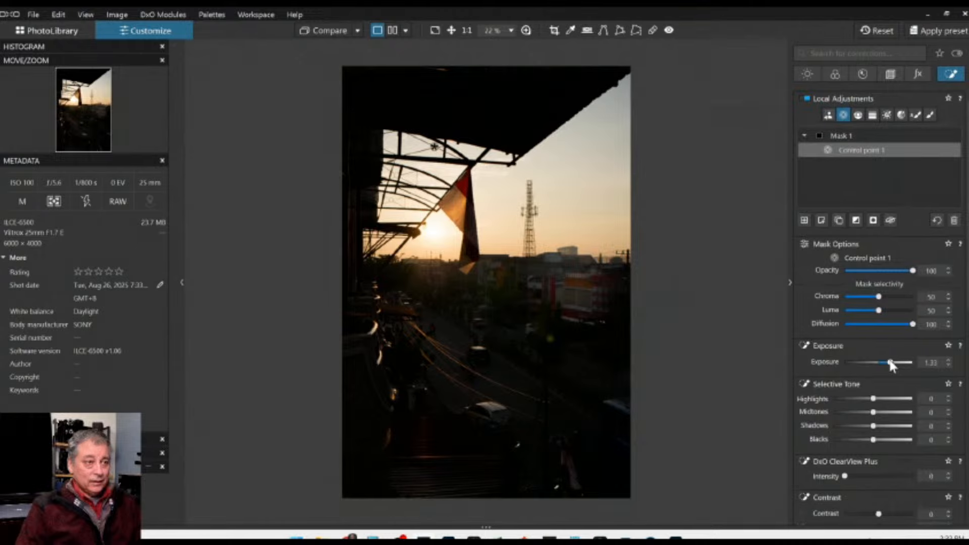
double_click(890, 362)
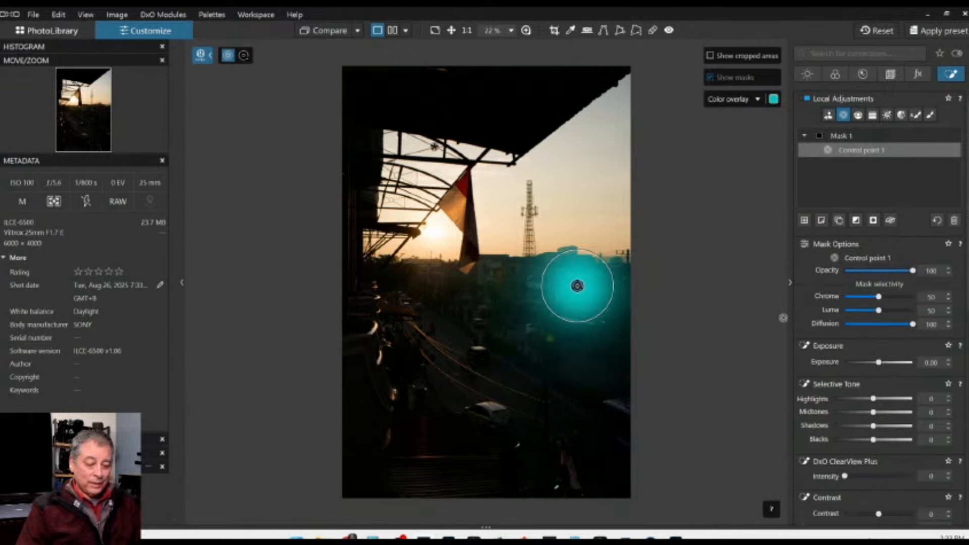
key("Delete")
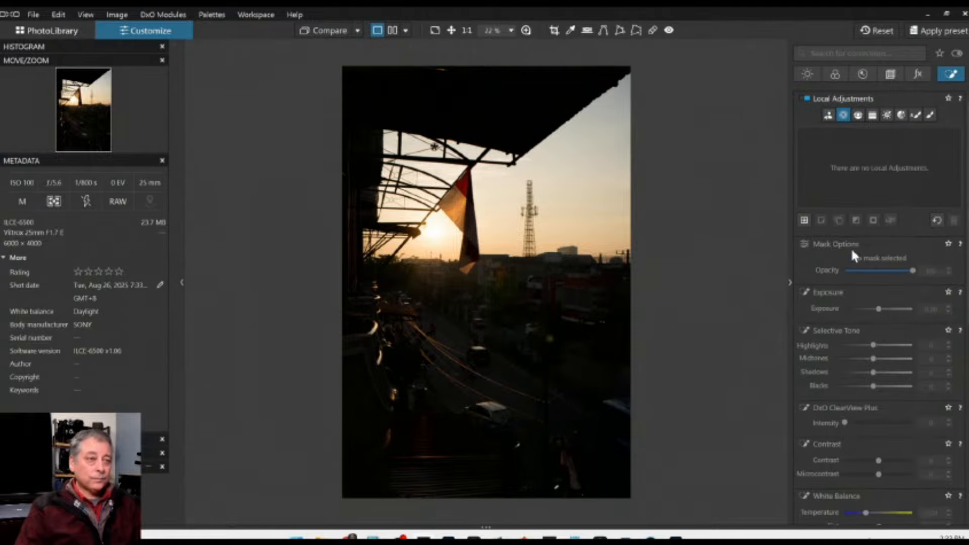
Set the street photo's overall Blacks to -16, DxO ClearView Plus intensity to 49 and Microcontrast to 16.
left_click(807, 74)
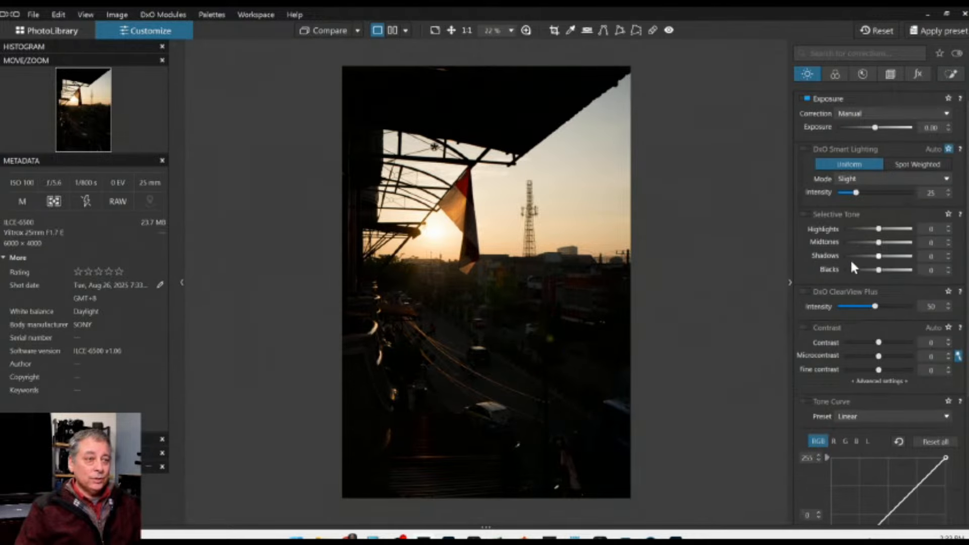
left_click_drag(878, 270, 874, 270)
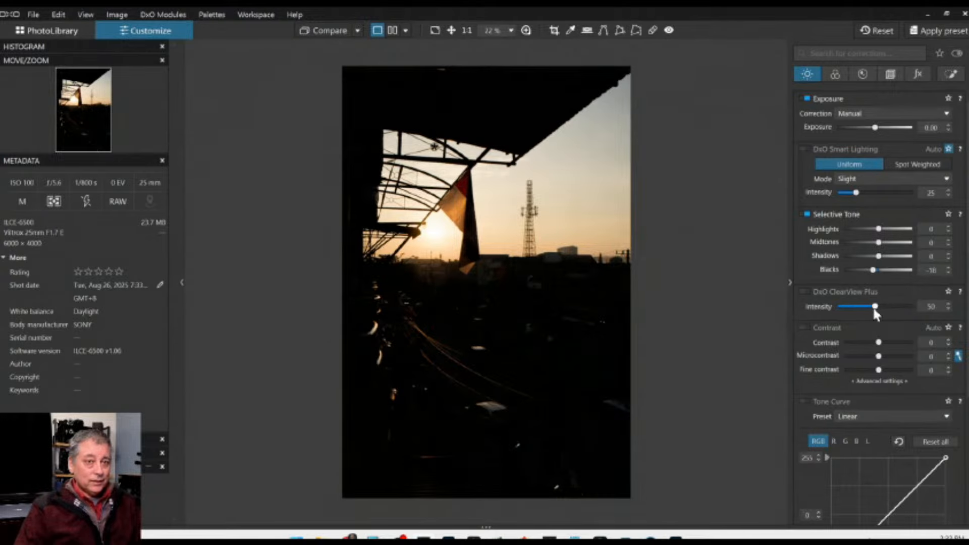
mouse_move(874, 306)
left_mouse_down()
mouse_move(862, 304)
mouse_move(875, 306)
left_mouse_up()
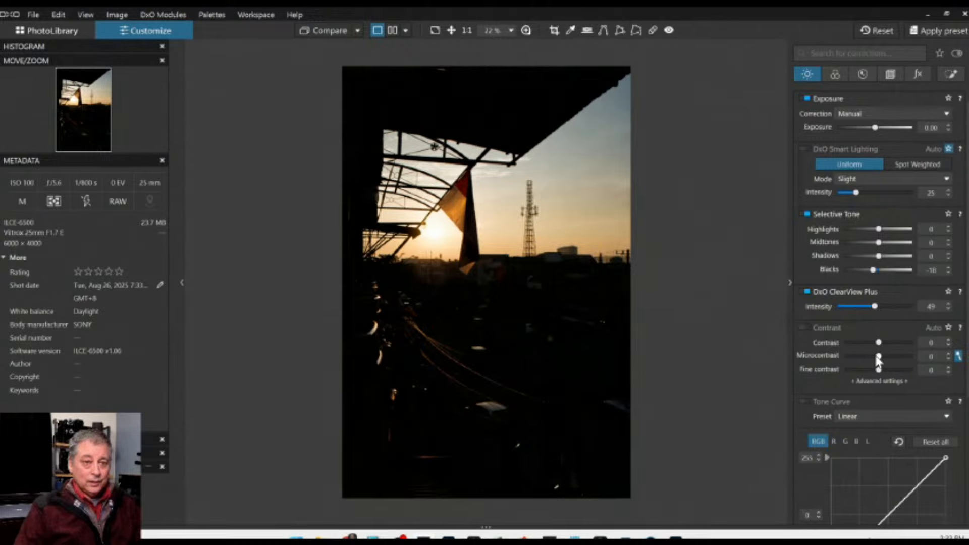
left_click(806, 327)
left_click_drag(878, 356, 883, 355)
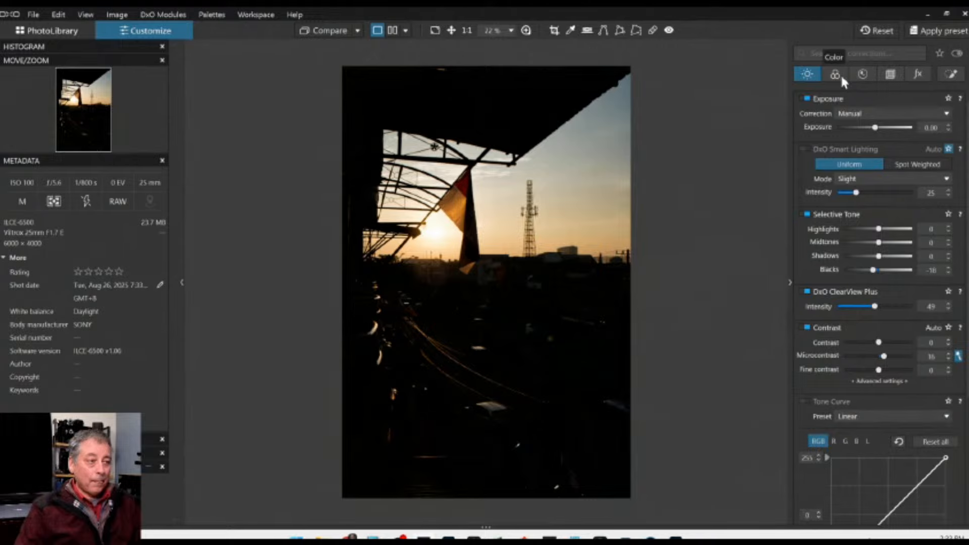
Create a local mask with a control point on the corrugated roof in the lower-left foreground, with Luma selectivity set to 60.
left_click(941, 74)
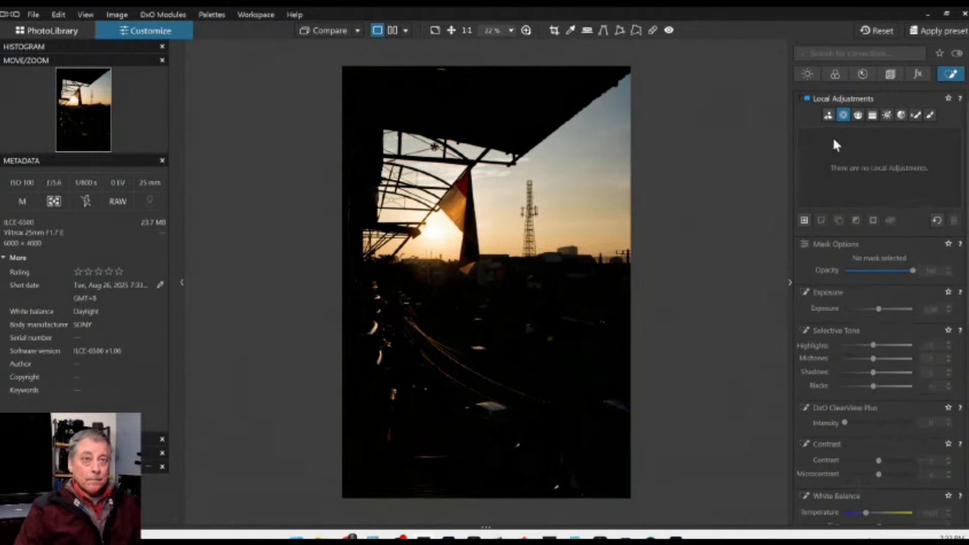
left_click(804, 221)
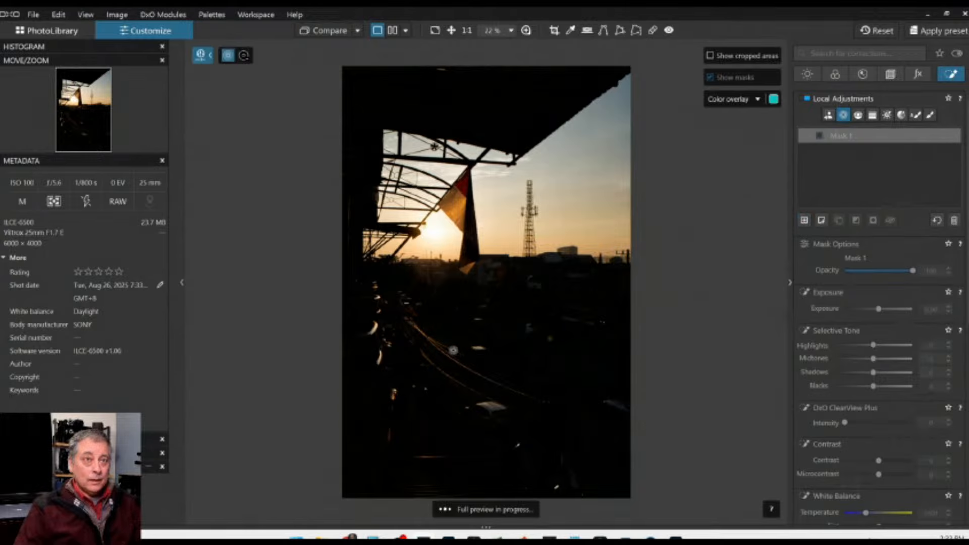
scroll(427, 460, "up", 3)
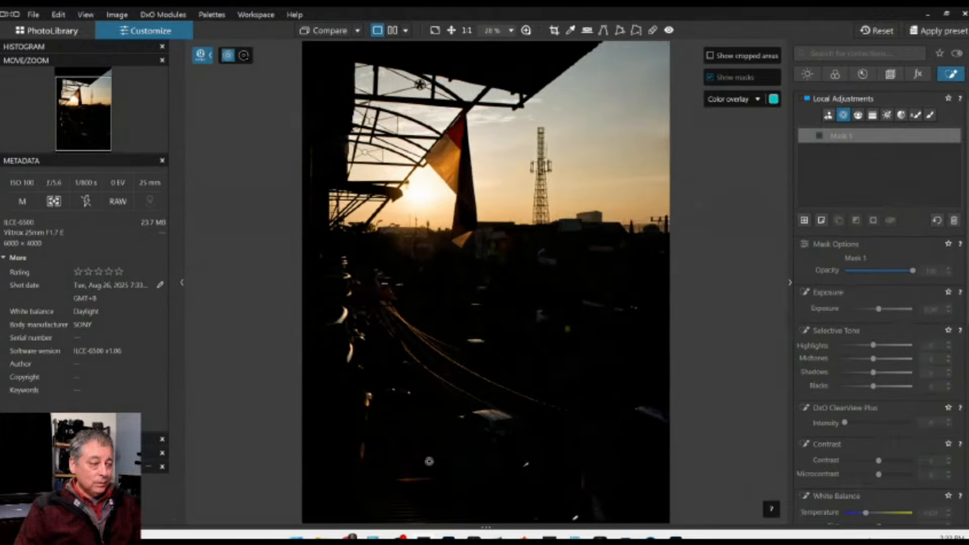
left_click(379, 484)
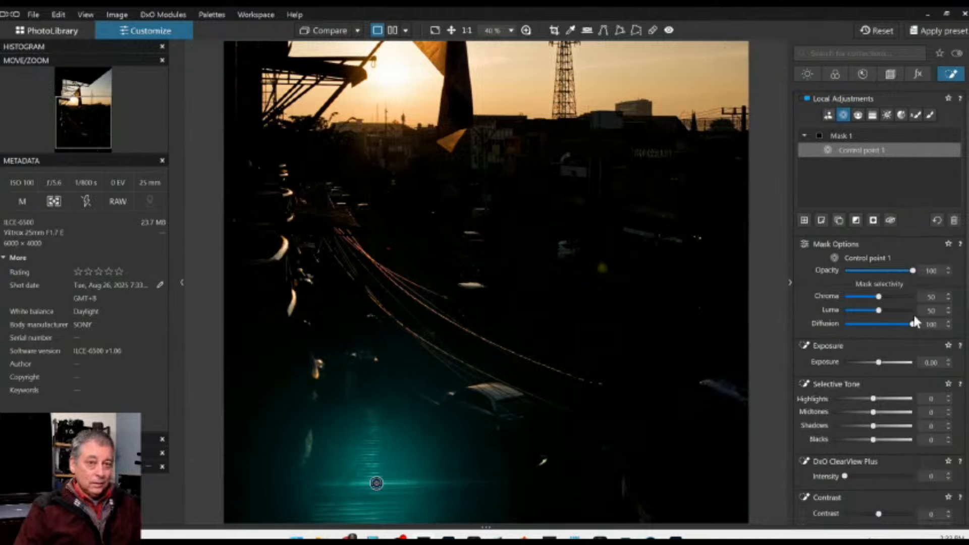
scroll(879, 312, "up", 3)
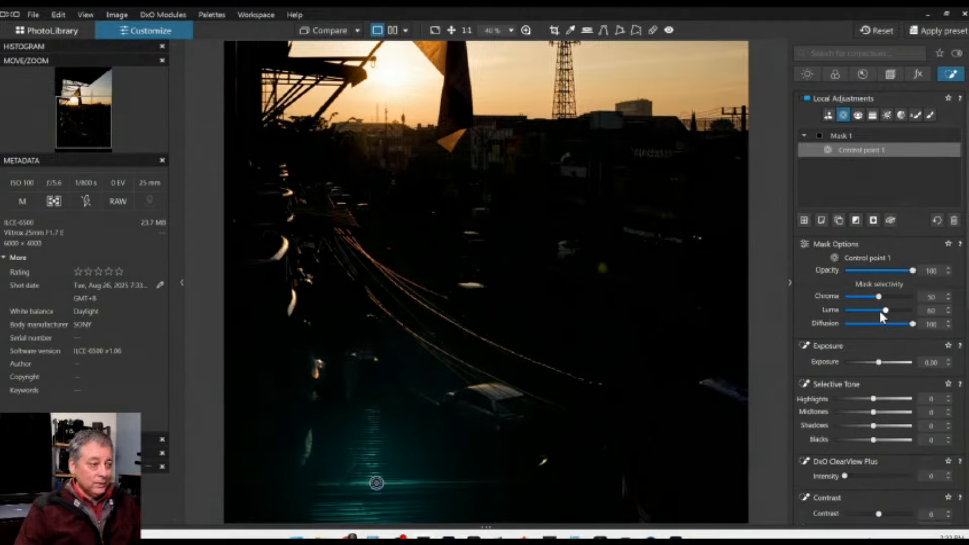
scroll(882, 317, "down", 1)
Add mask control points on the car, the upper cables, the right-edge vehicle and the distant street traffic, slightly shrinking the last one.
left_click(482, 387)
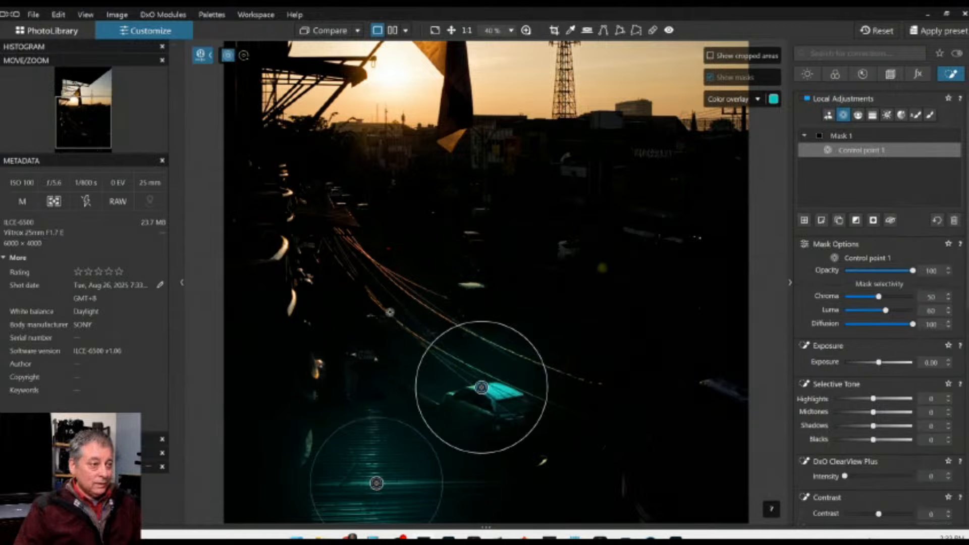
left_click(353, 242)
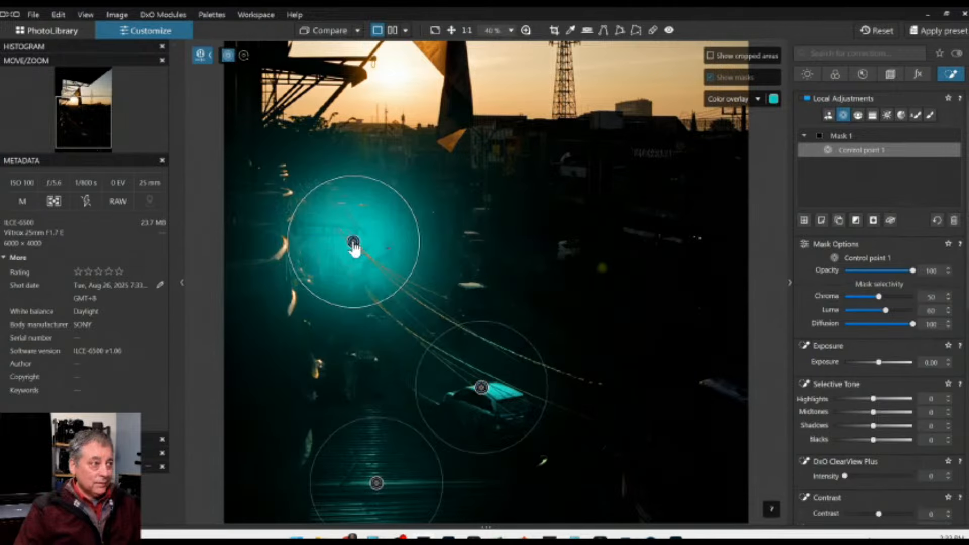
left_click_drag(354, 244, 361, 255)
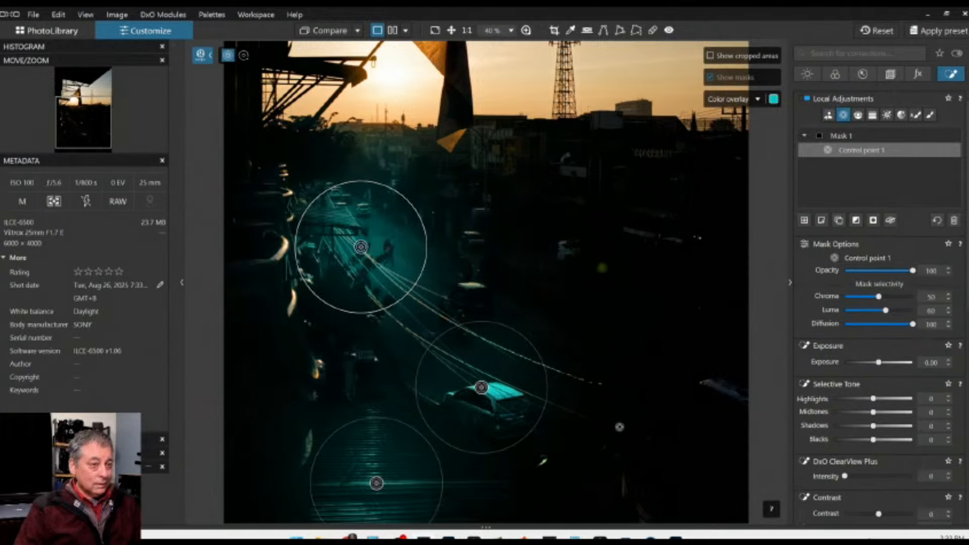
left_click(706, 386)
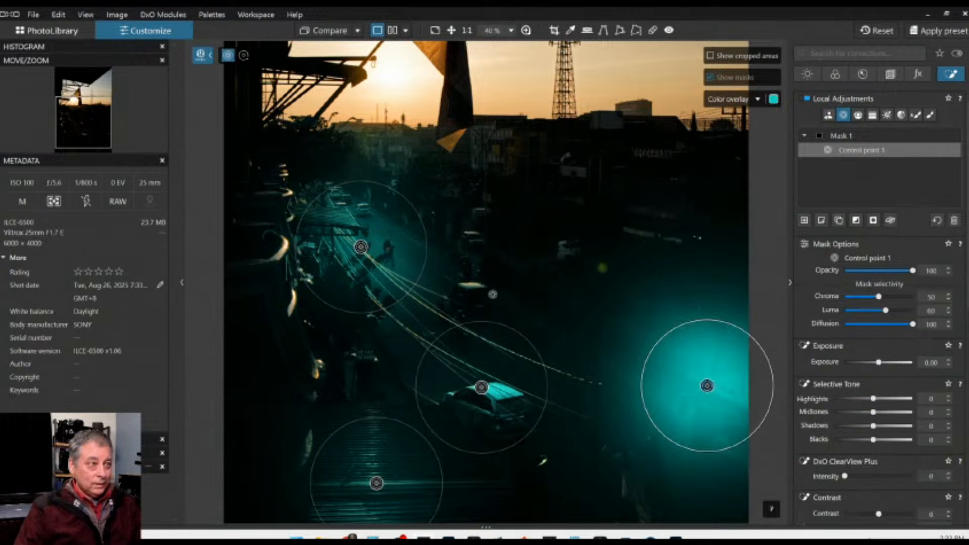
left_click(332, 218)
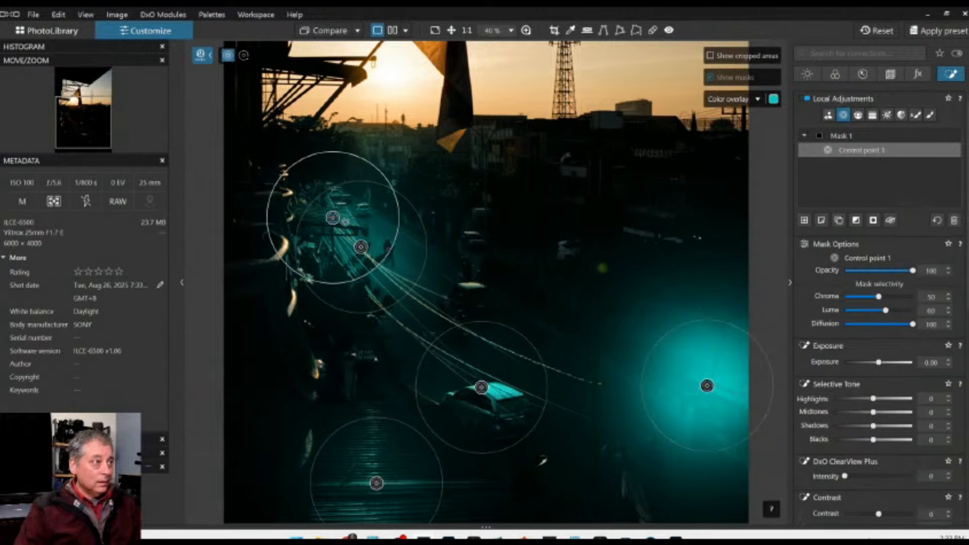
left_click_drag(335, 220, 344, 225)
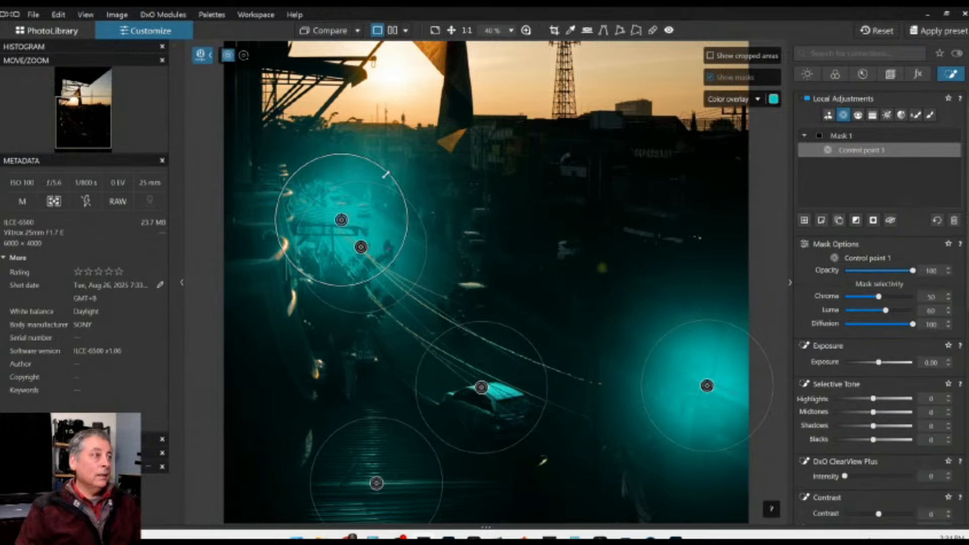
left_click_drag(385, 171, 376, 179)
Set the mask's Highlights to 82, Midtones to 65 and Shadows to 56, and extend it to the dark lower-right foreground.
scroll(470, 229, "down", 4)
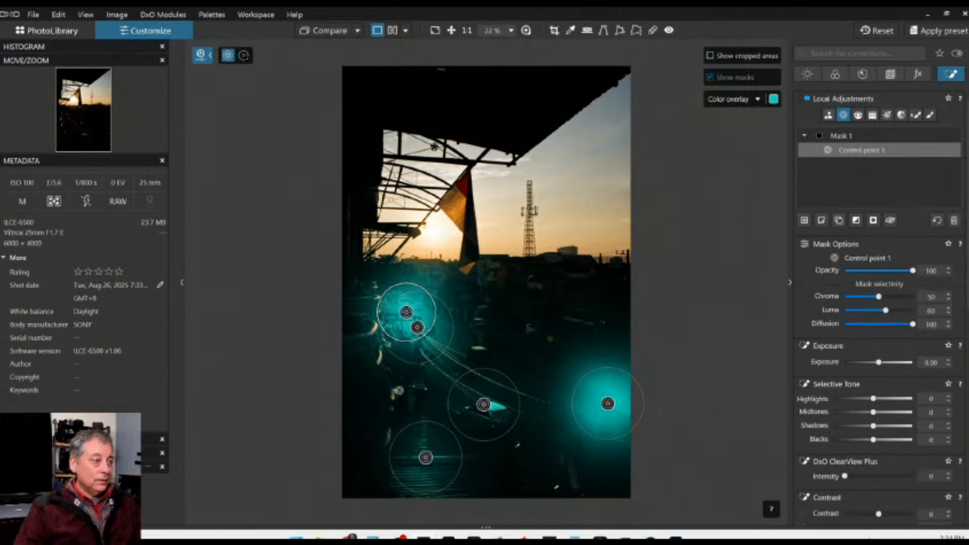
left_click_drag(874, 399, 905, 400)
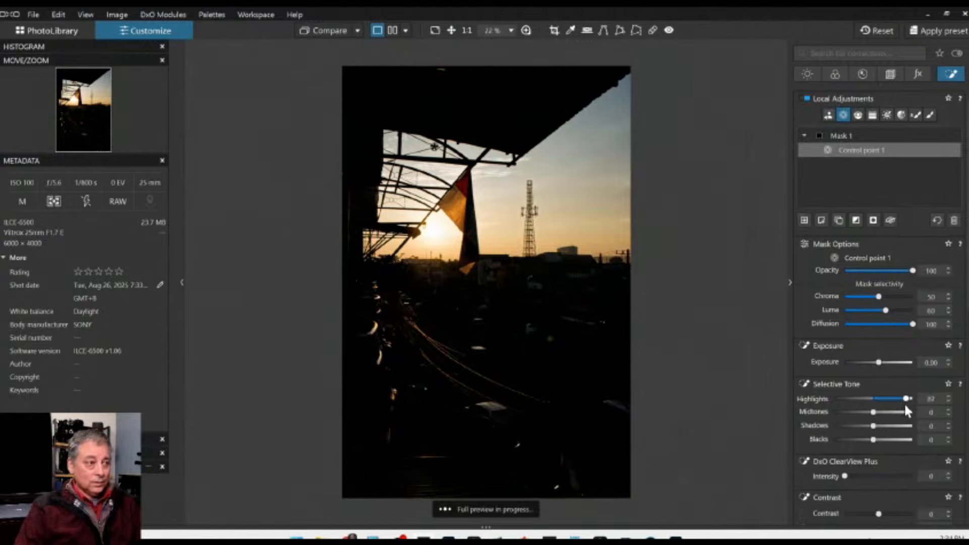
left_click_drag(874, 412, 894, 428)
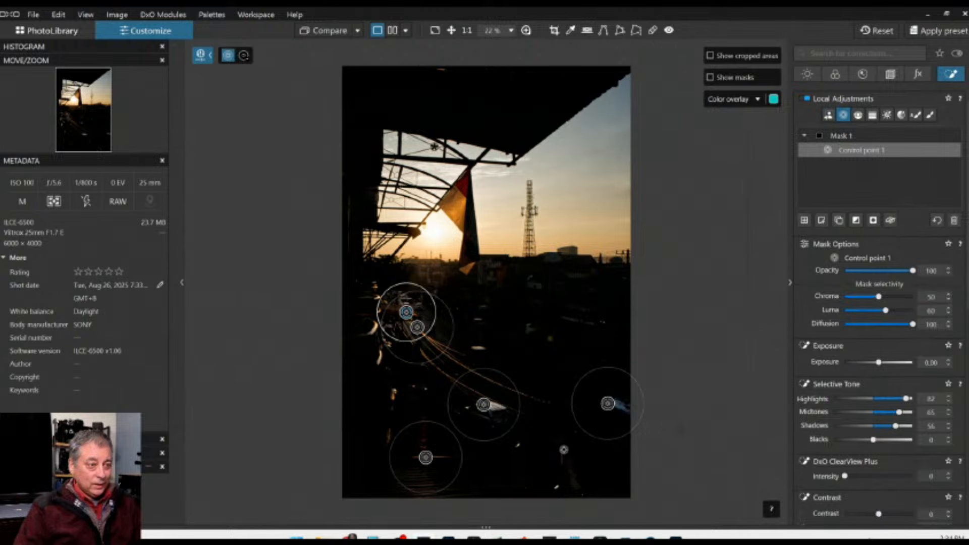
left_click(572, 477)
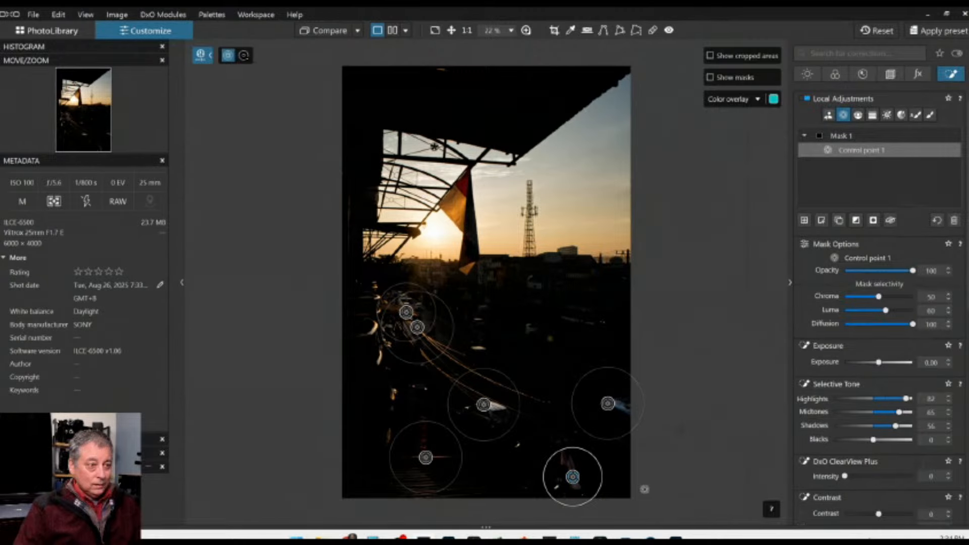
left_click(560, 440)
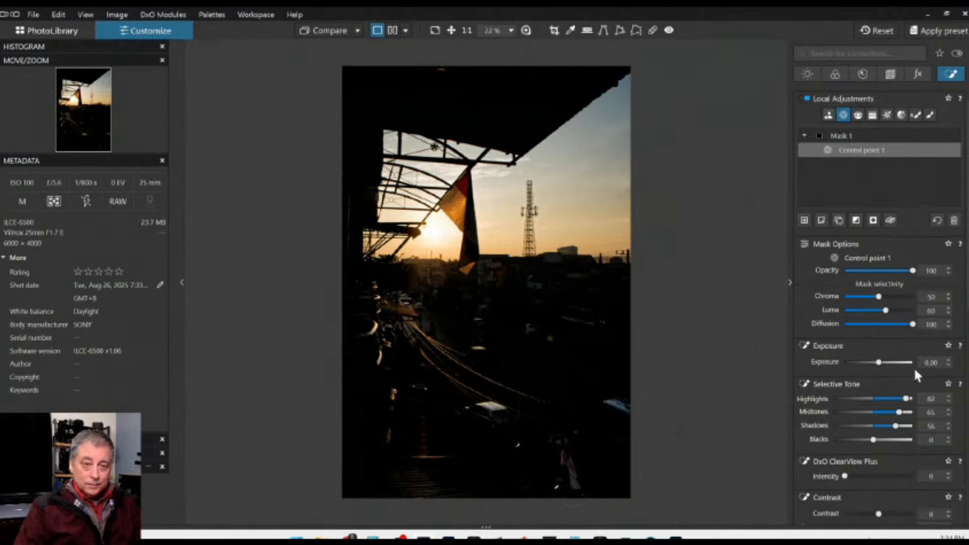
Set Mask 1's luma selectivity to 40, exposure to 0.60 and white balance temperature to 7080.
double_click(885, 311)
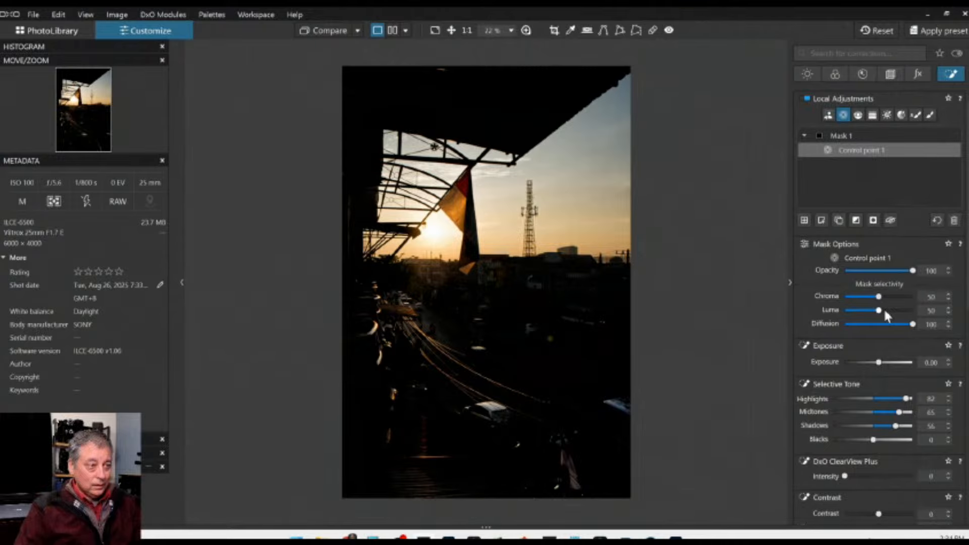
scroll(884, 311, "down", 1)
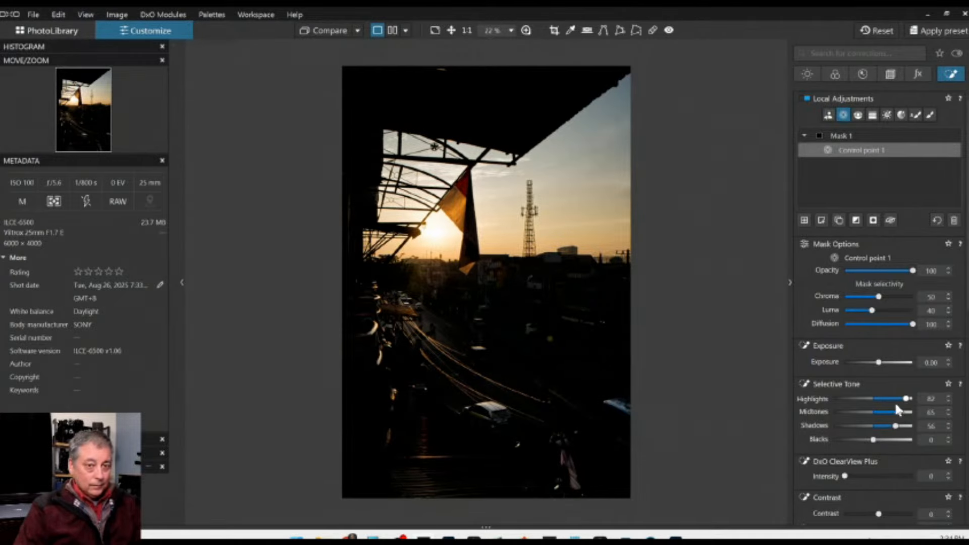
left_click_drag(879, 362, 881, 363)
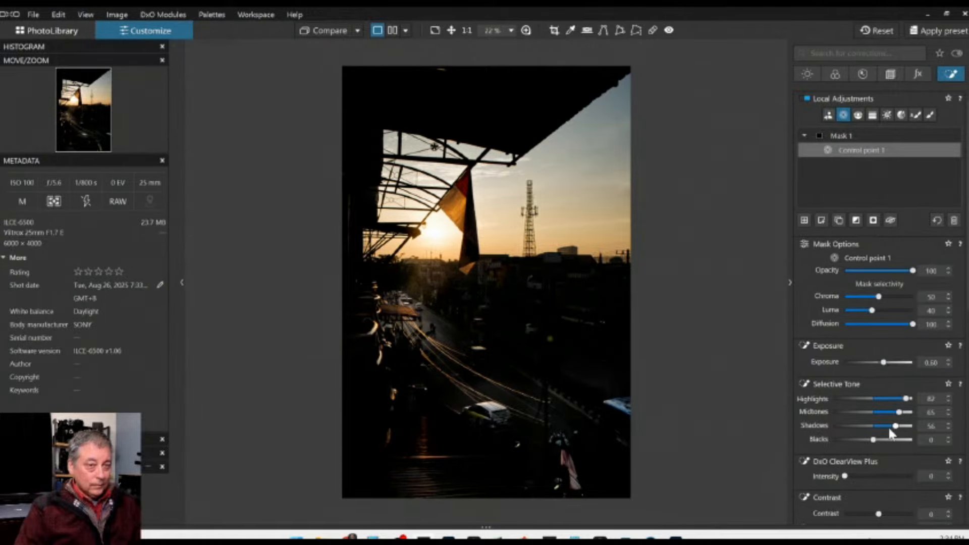
scroll(843, 427, "down", 5)
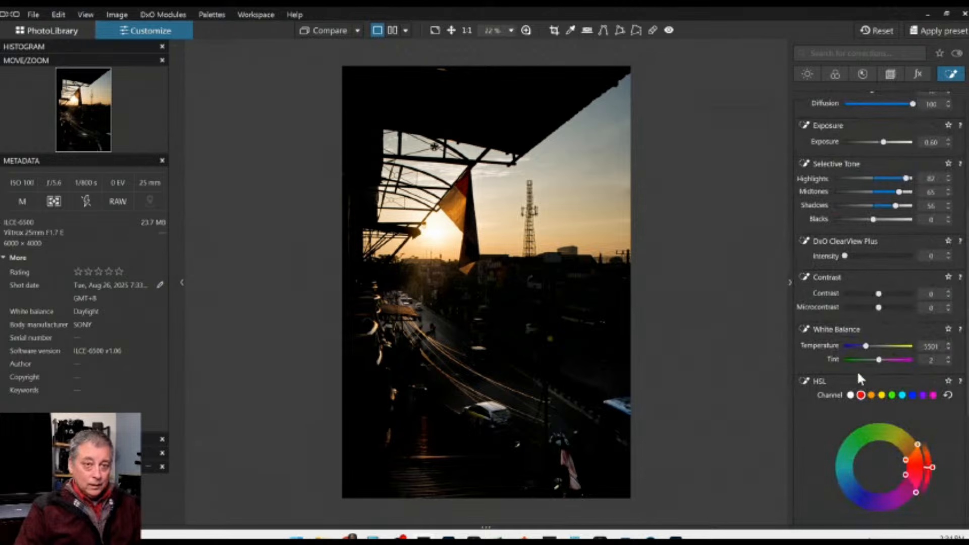
left_click_drag(864, 347, 873, 348)
Shrink the influence circles of the two control points at the far end of the road and nudge the nearer one slightly.
mouse_move(387, 302)
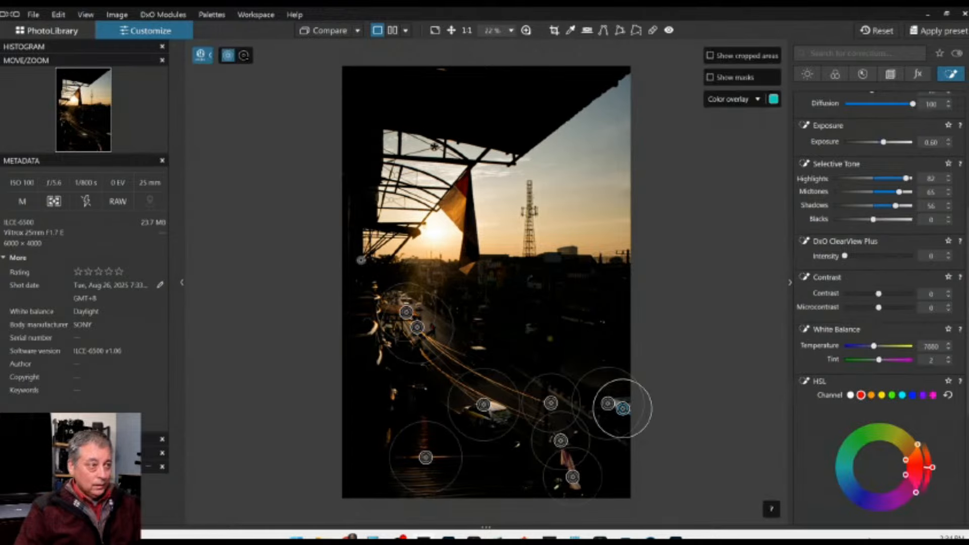
scroll(388, 301, "up", 2)
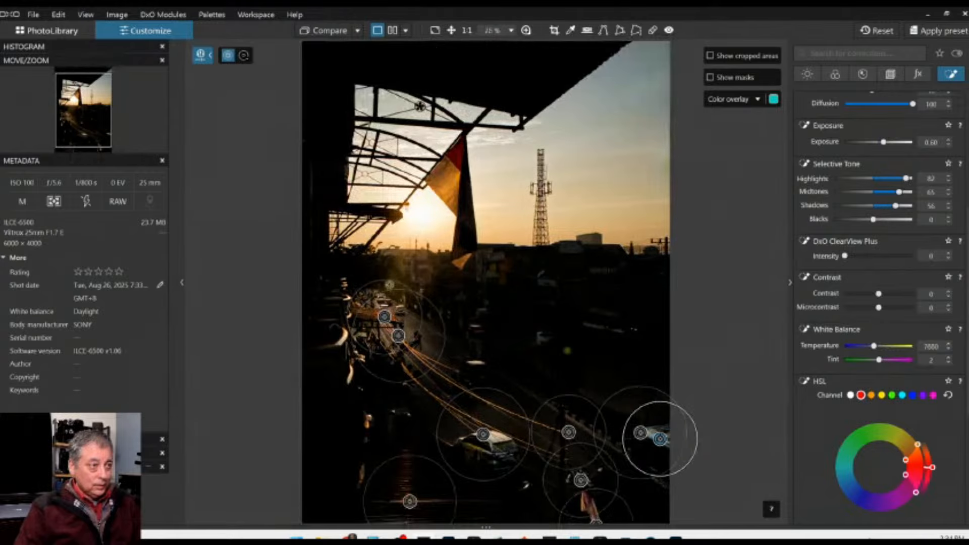
left_click_drag(425, 301, 392, 297)
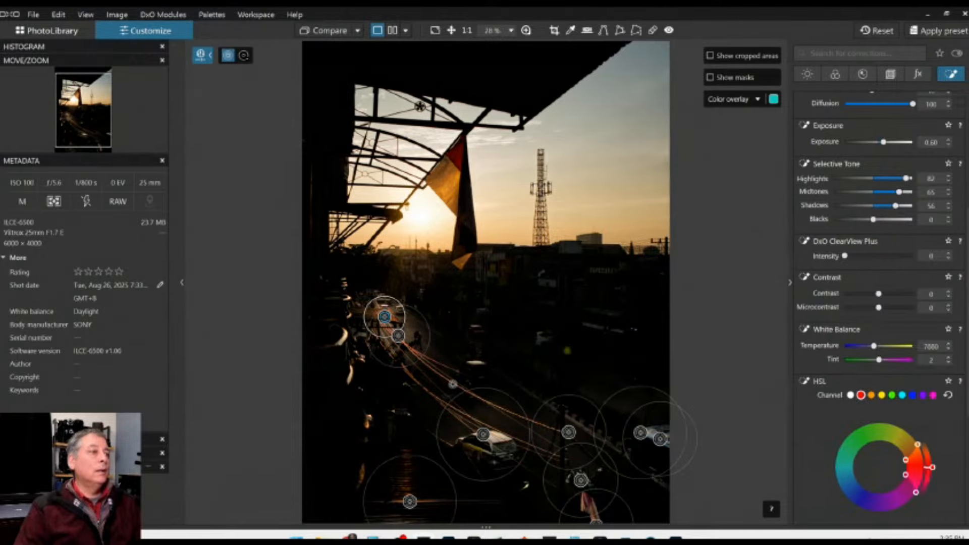
mouse_move(400, 341)
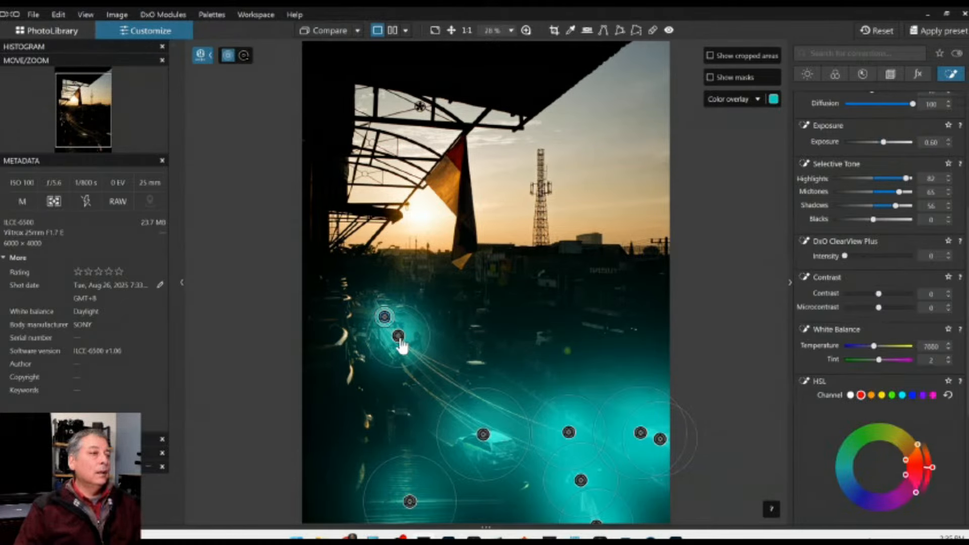
scroll(401, 345, "up", 1)
scroll(401, 345, "up", 2)
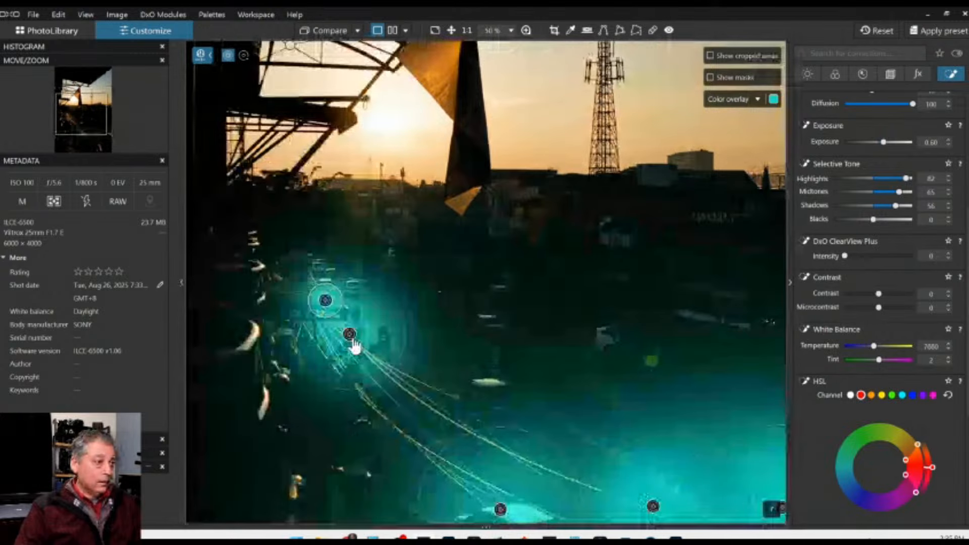
left_click_drag(353, 339, 352, 345)
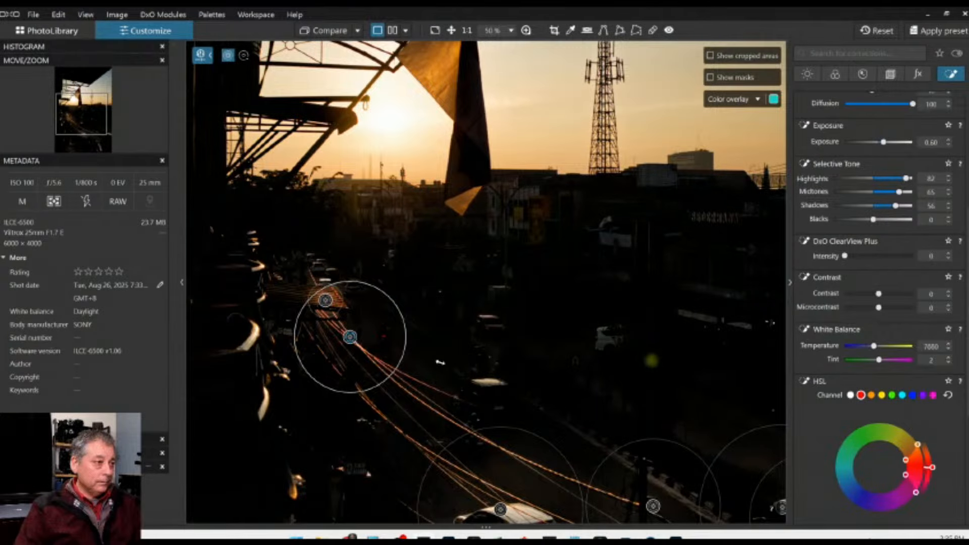
scroll(612, 408, "down", 3)
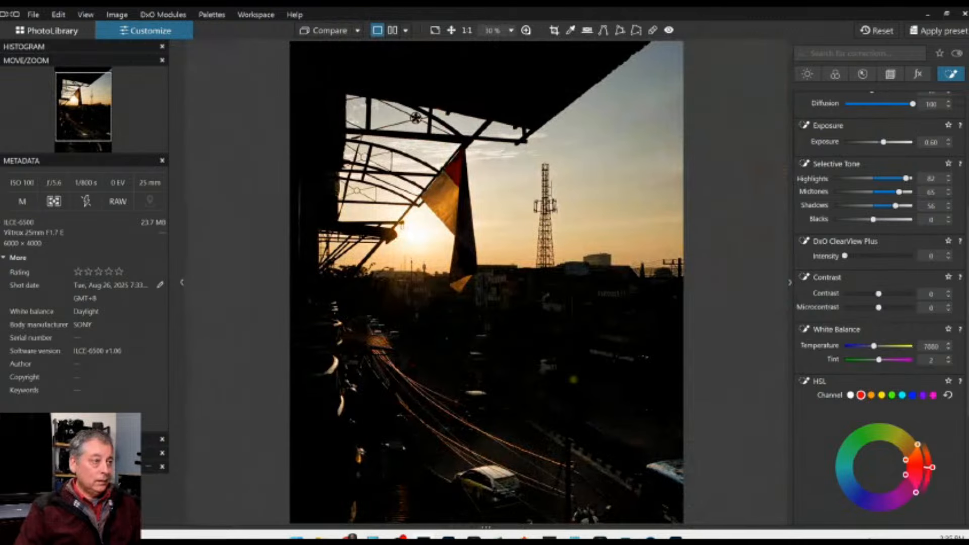
Set Mask 1's control point selectivity to chroma 30 and luma 20, and warm its temperature to 10578.
scroll(866, 274, "up", 3)
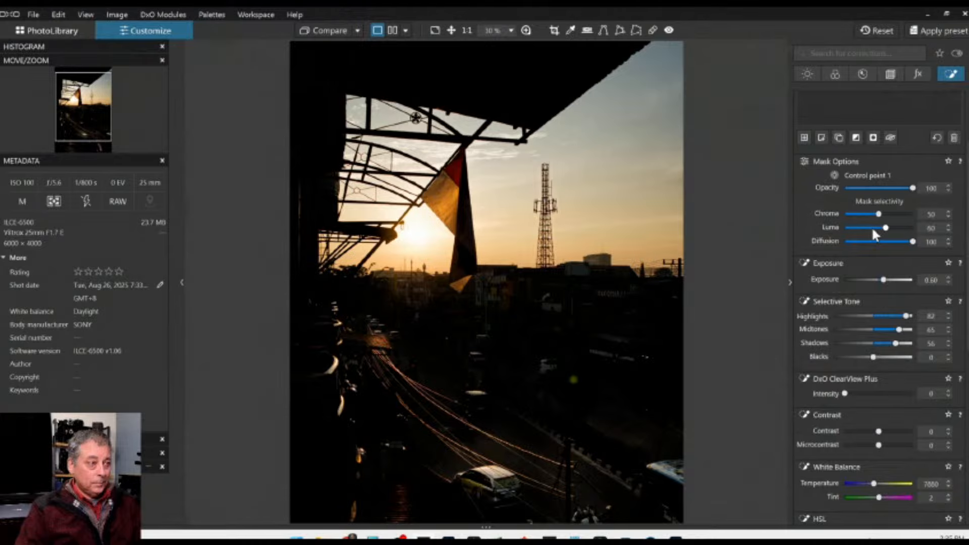
left_click(872, 228)
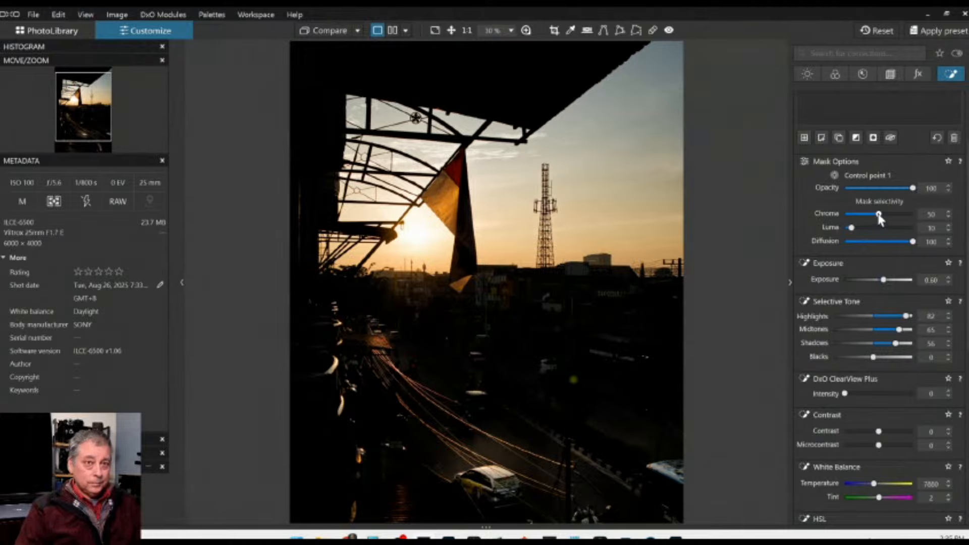
left_click(873, 214)
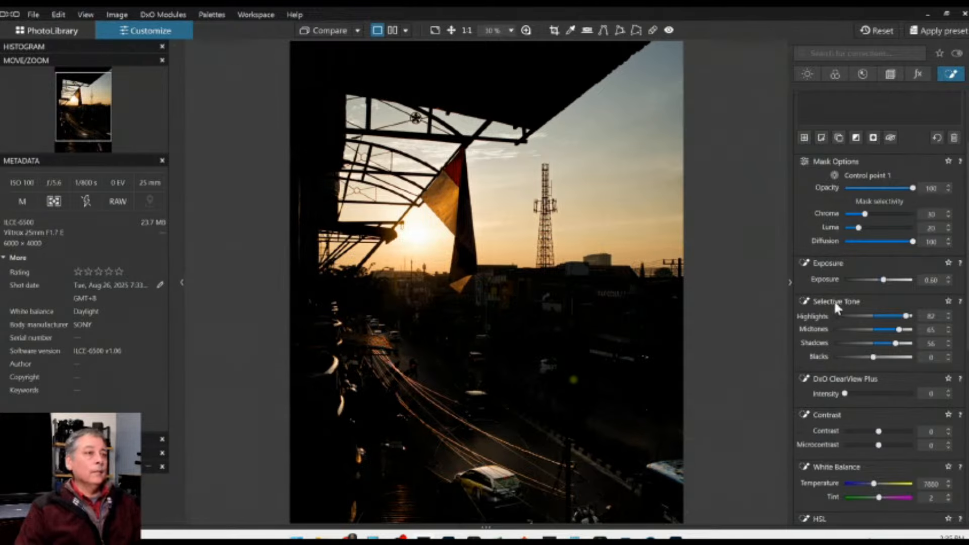
left_click_drag(873, 483, 879, 485)
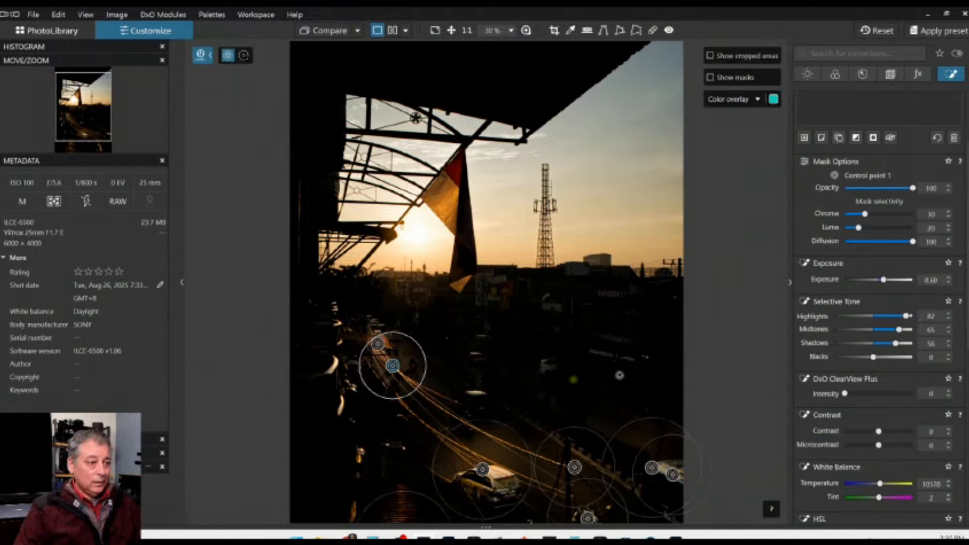
key("Escape")
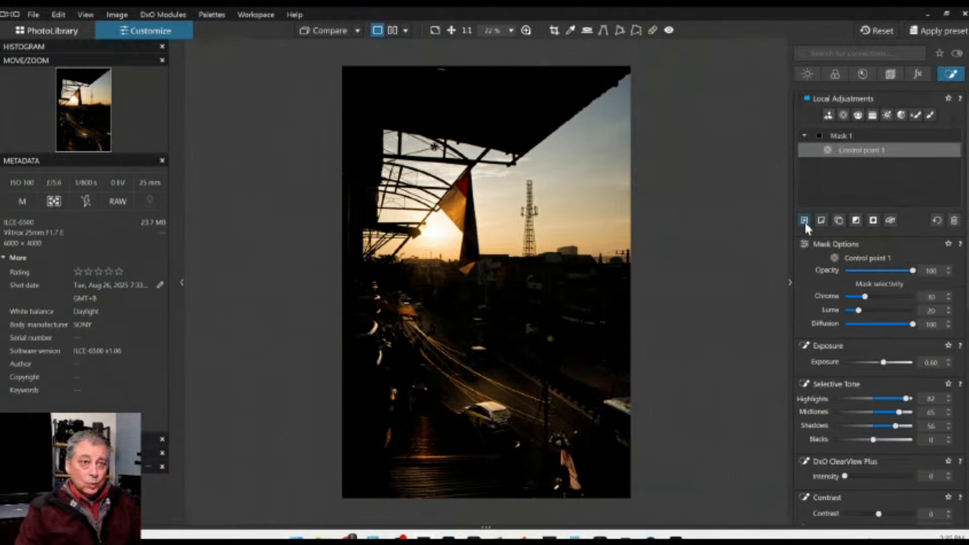
Add an empty new mask and enlarge the circle of Mask 1's control point on the white car to cover more road.
left_click(804, 220)
left_click(831, 144)
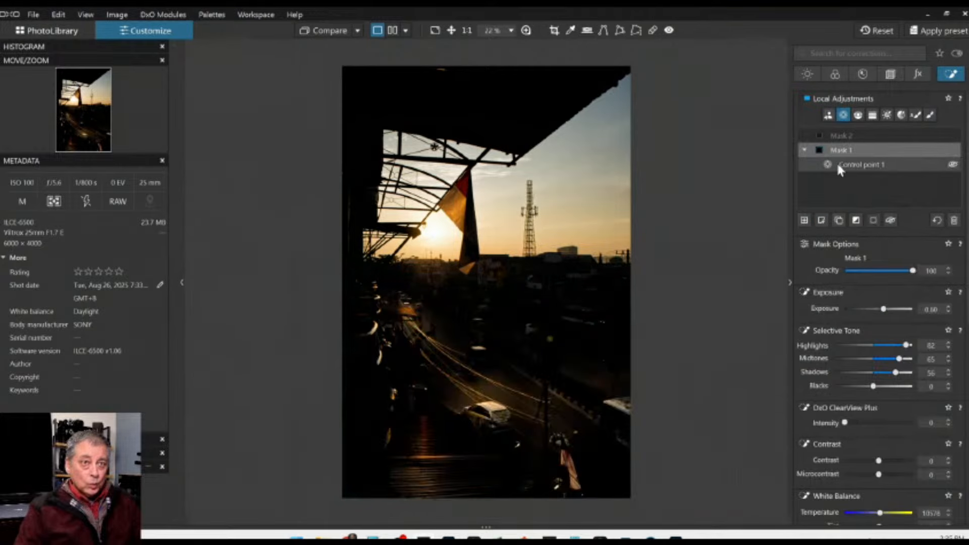
left_click(836, 163)
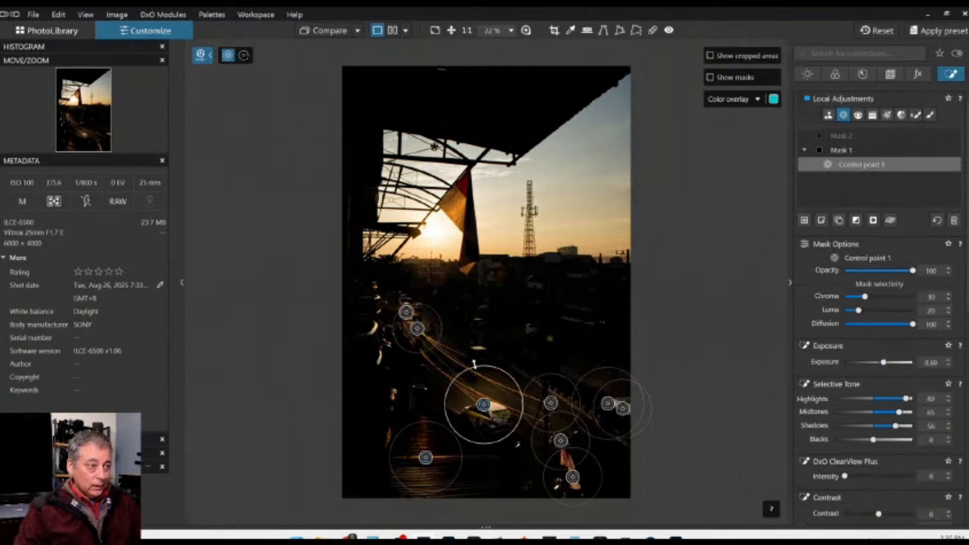
left_click_drag(474, 364, 463, 317)
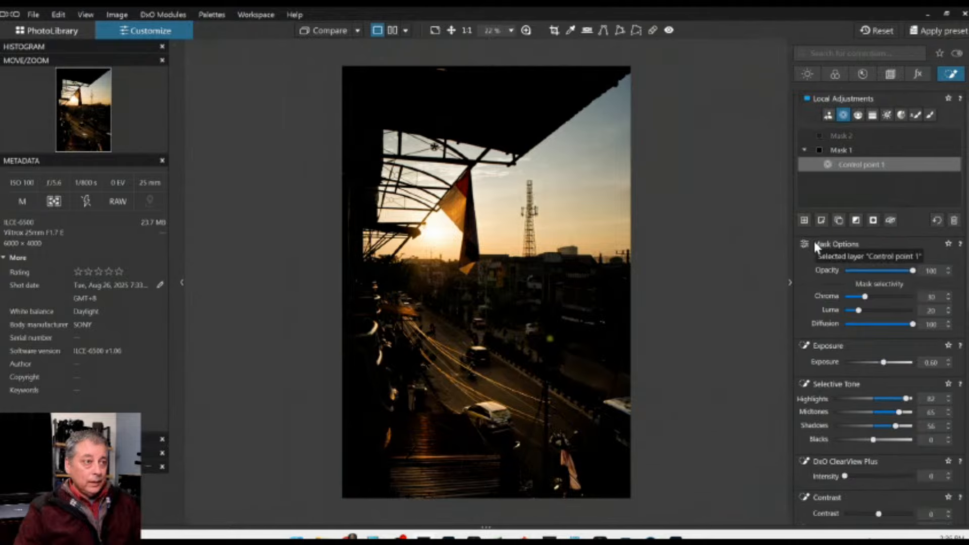
Lower the whole image's blacks slightly in the global Selective Tone correction.
left_click(809, 73)
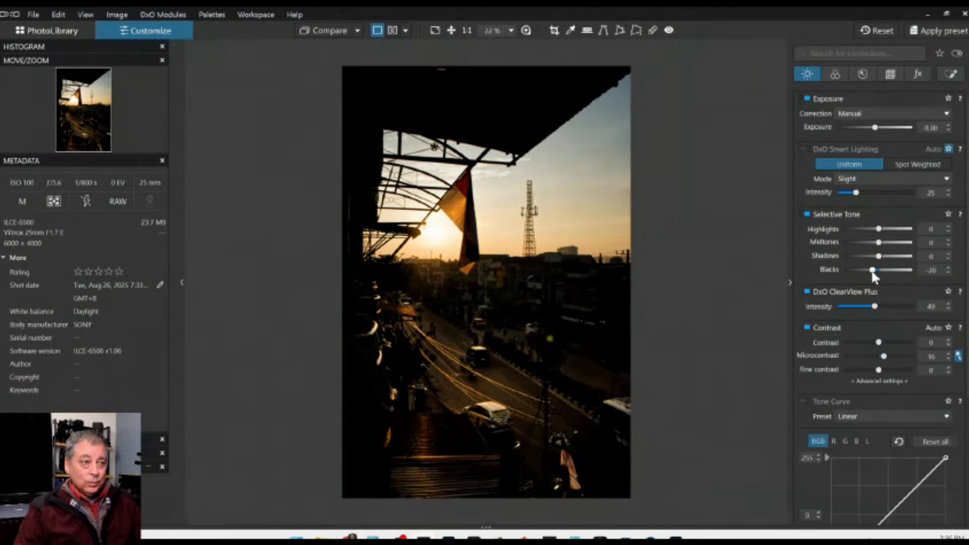
left_click_drag(872, 271, 870, 270)
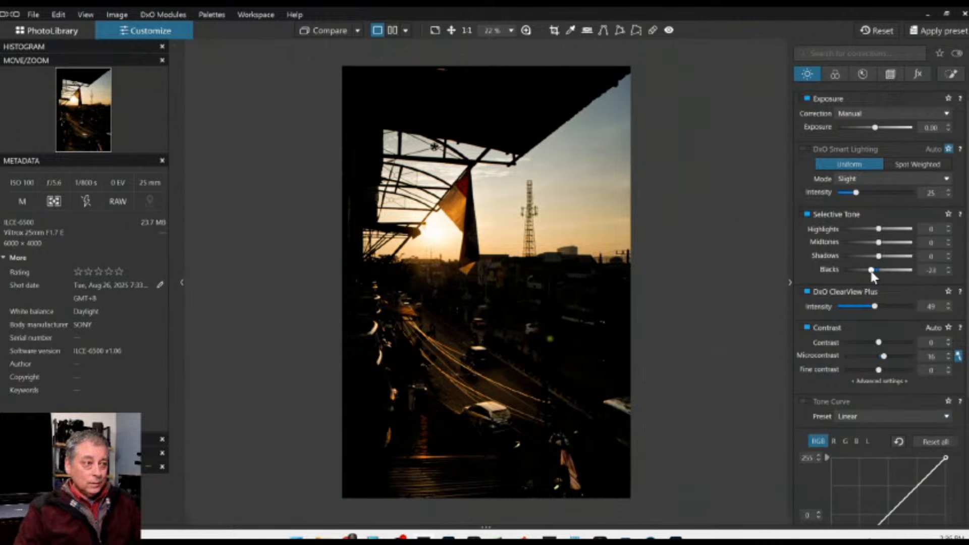
left_click_drag(878, 256, 870, 270)
Return to the local adjustments, create another new mask and place a control point on the dark buildings below the tower.
left_click(939, 73)
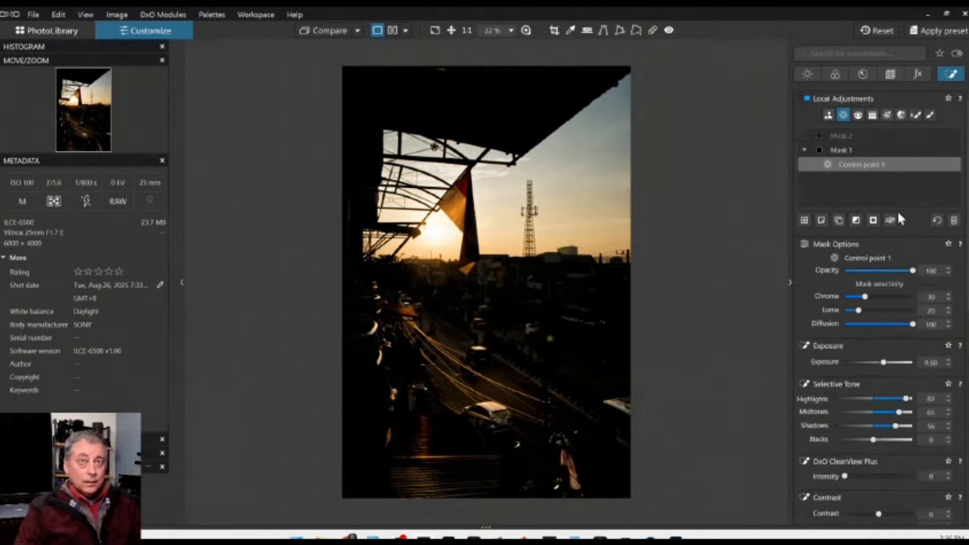
left_click(822, 135)
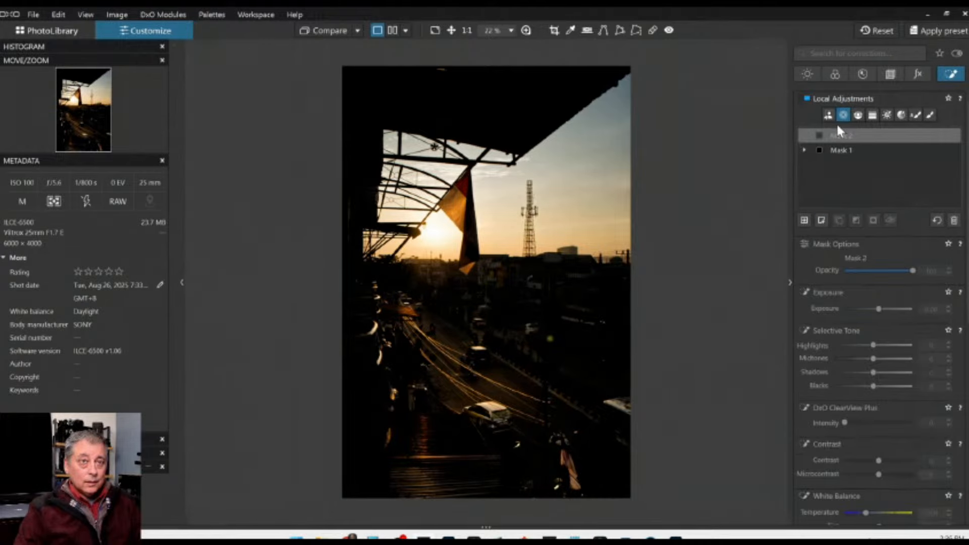
left_click(817, 220)
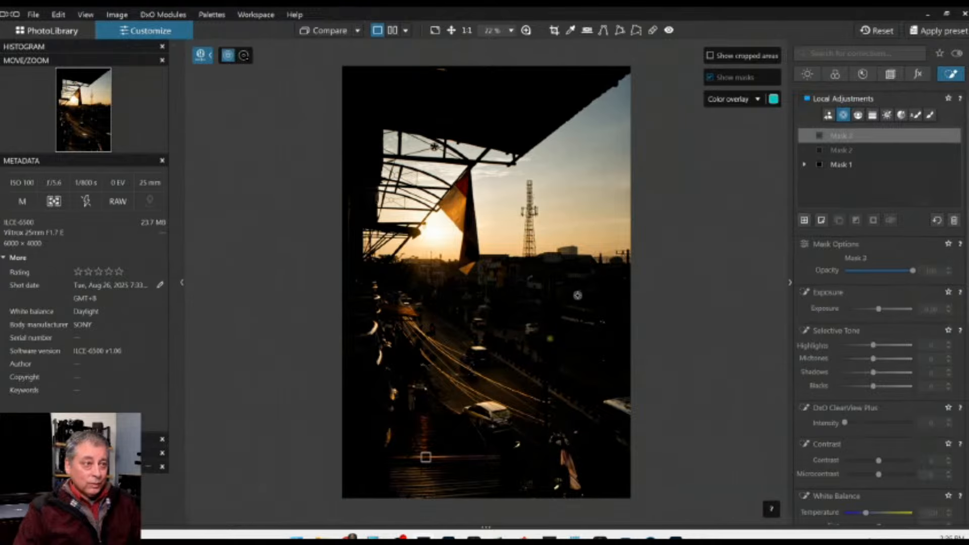
left_click(578, 309)
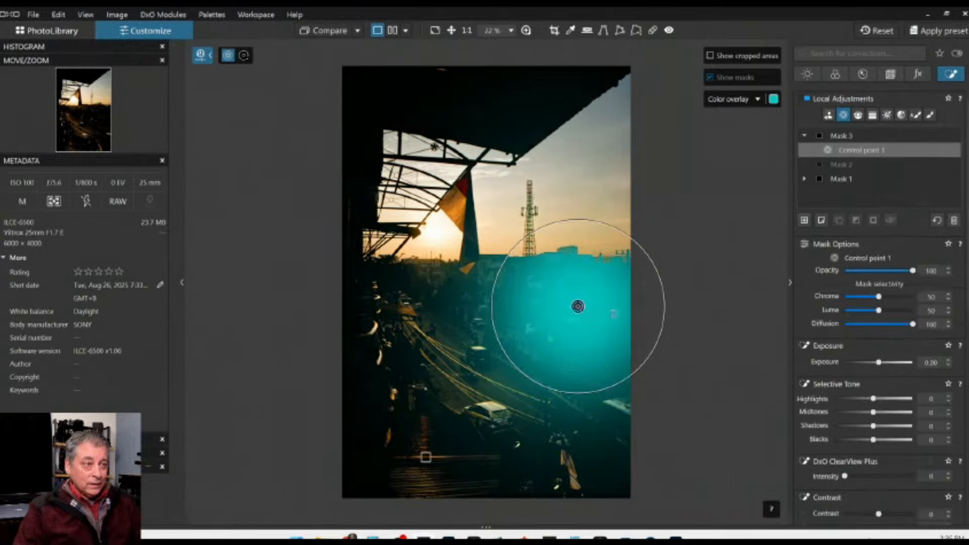
Set Mask 3's luma and chroma selectivity to 35 and lower its exposure to -0.75.
left_click(878, 309)
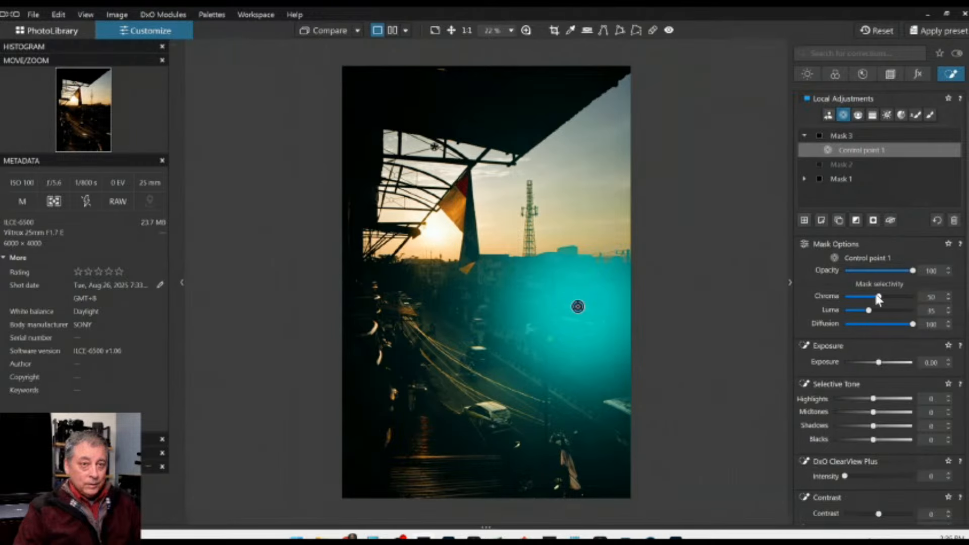
left_click(874, 297)
left_click(873, 296)
left_click_drag(879, 362, 873, 363)
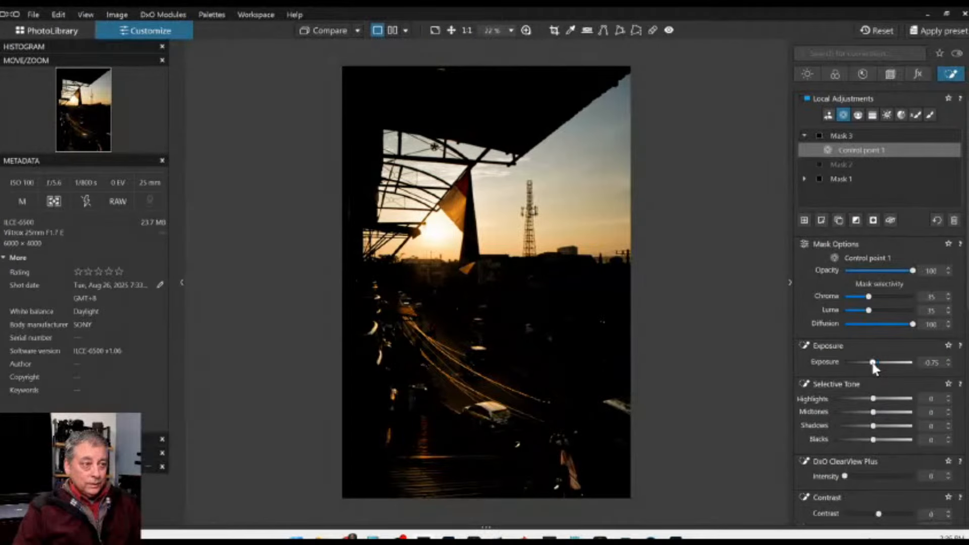
Try raising Mask 3's highlights to 99 and its shadows to 53.
mouse_move(662, 382)
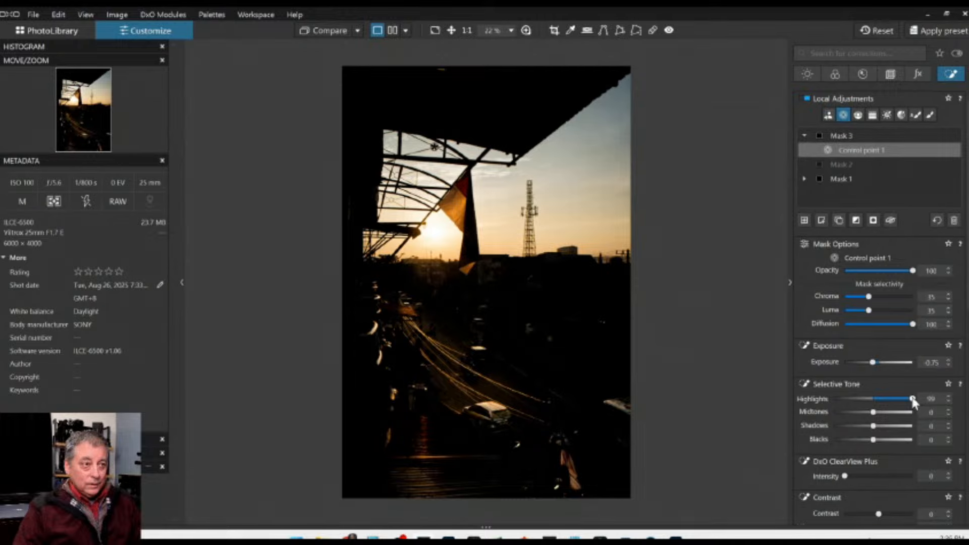
left_click(899, 426)
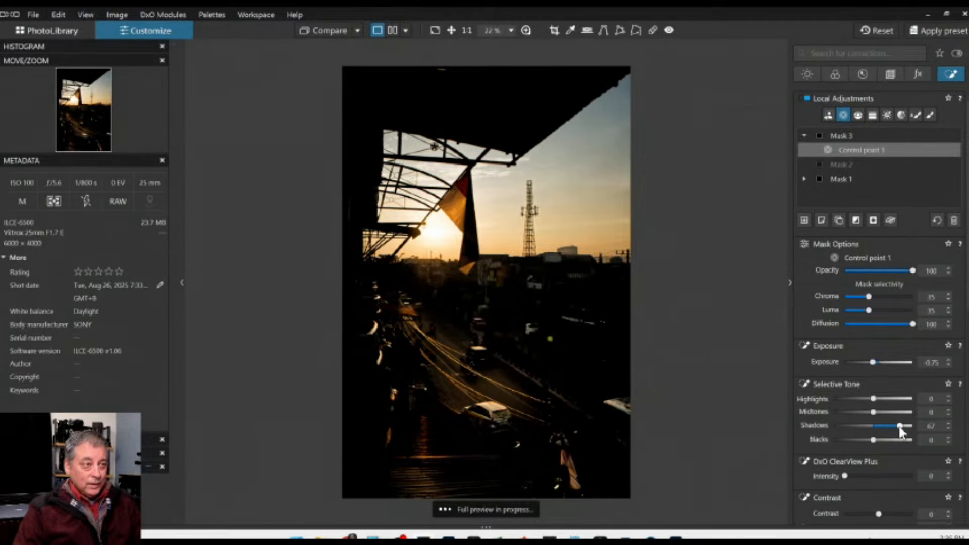
left_click_drag(899, 426, 894, 428)
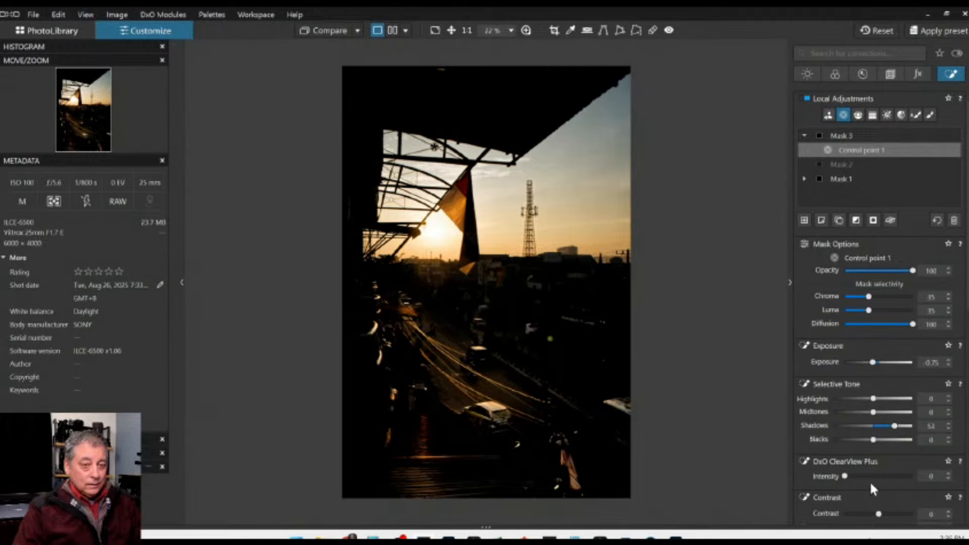
Warm Mask 3's temperature to 11789, and reset its shadows to 0 while lowering its blacks to -13.
scroll(870, 480, "down", 5)
mouse_move(868, 431)
left_mouse_down()
mouse_move(890, 432)
mouse_move(882, 431)
left_mouse_up()
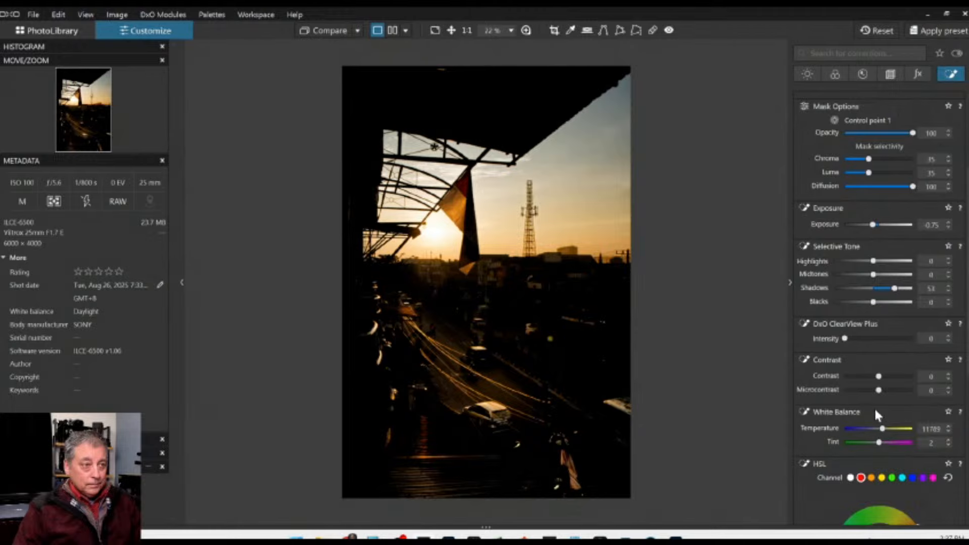
double_click(893, 289)
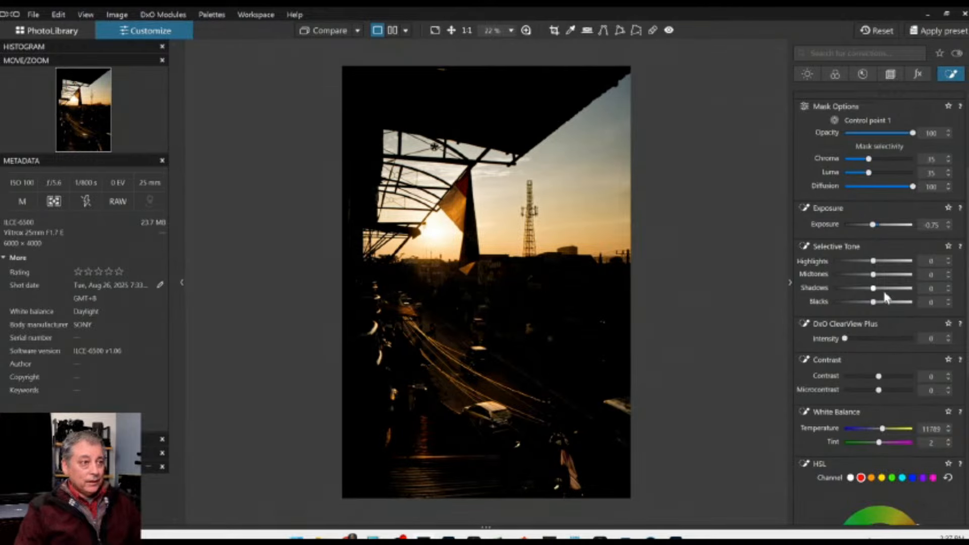
left_click_drag(873, 302, 869, 305)
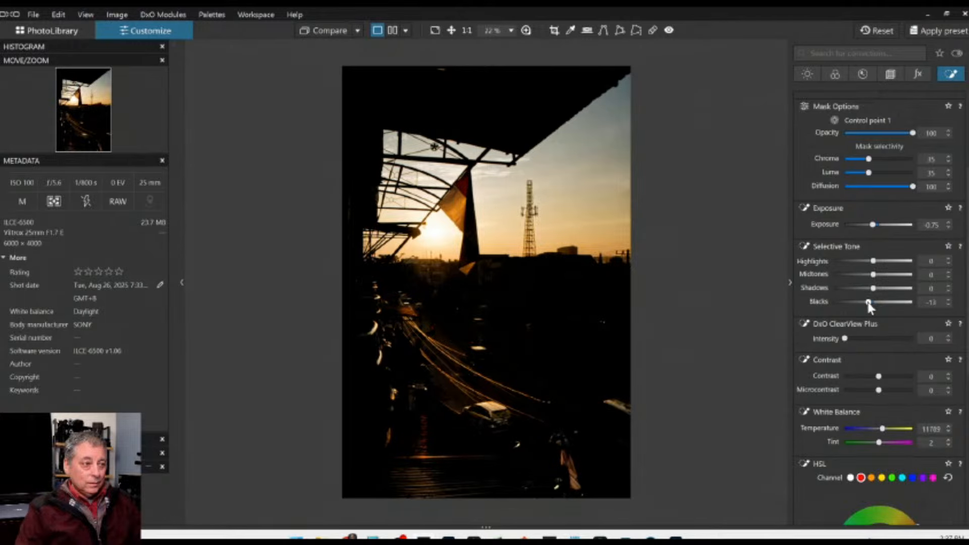
Shrink Mask 3's existing control point circle and add a second, smaller control point on the dark buildings beside the flag.
left_click_drag(502, 345, 529, 335)
left_click(493, 284)
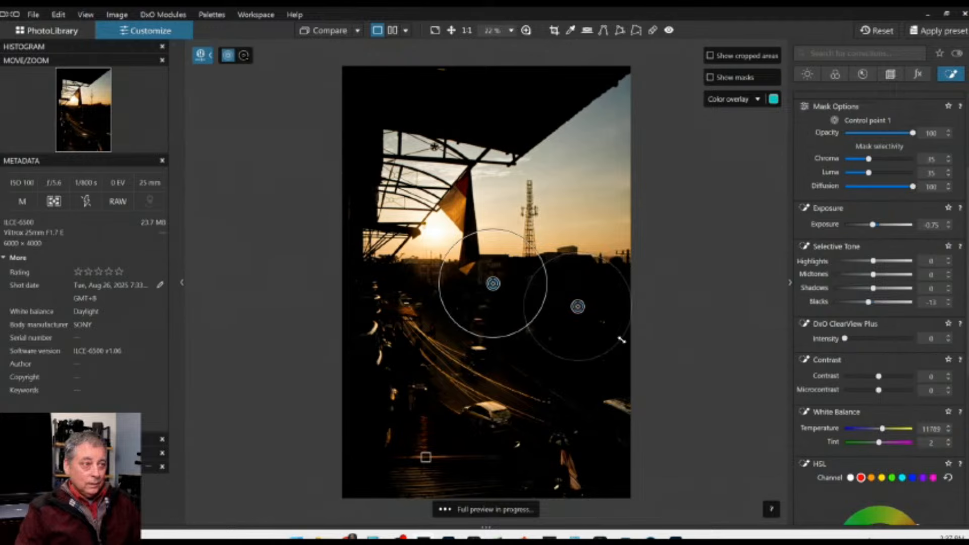
left_click_drag(517, 235, 511, 247)
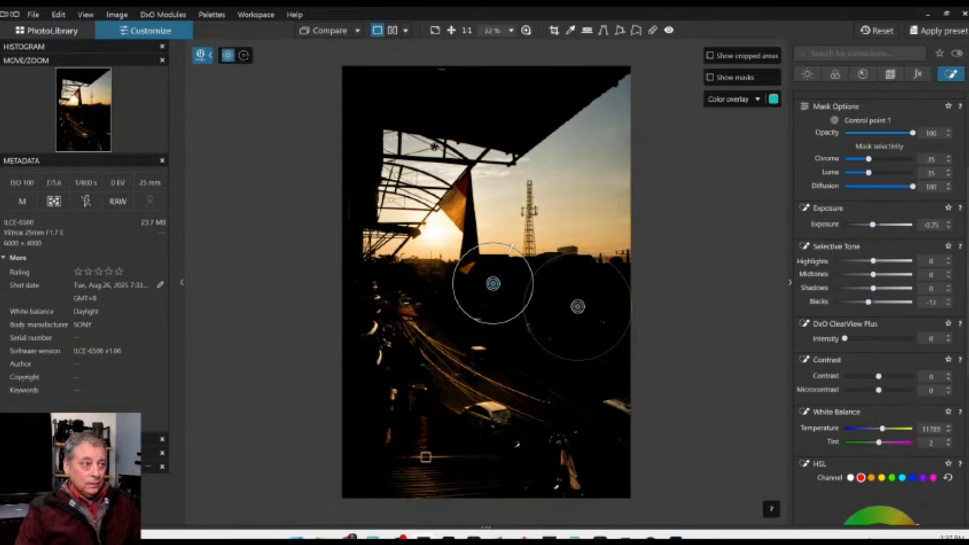
Move Mask 3's smaller control point away from the flag, and add a Mask 1 control point on the distant car in the street.
left_click_drag(493, 284, 508, 295)
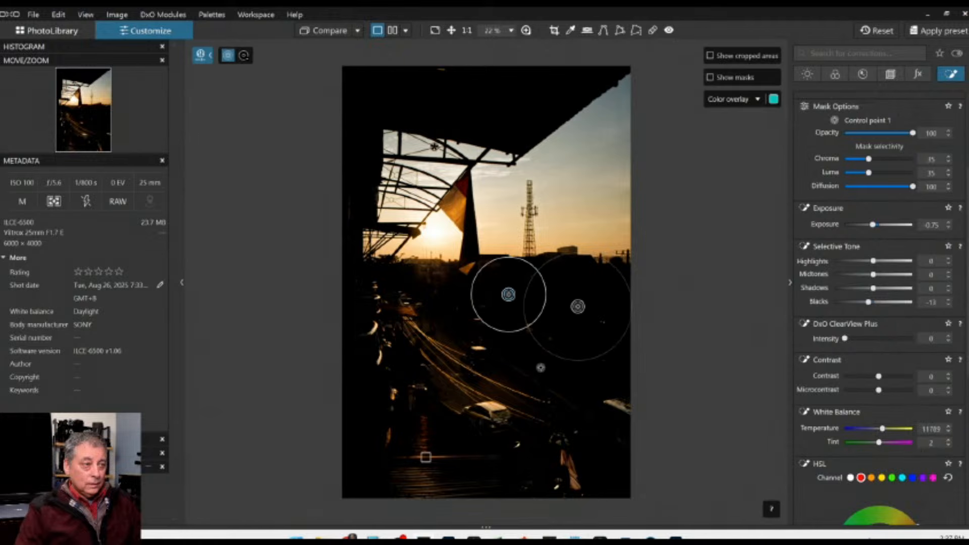
scroll(853, 198, "up", 5)
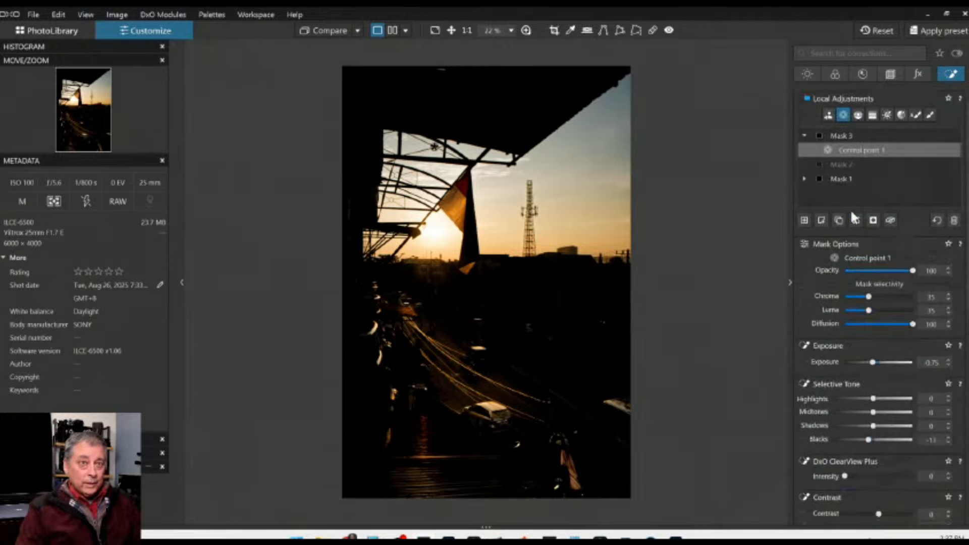
left_click(837, 178)
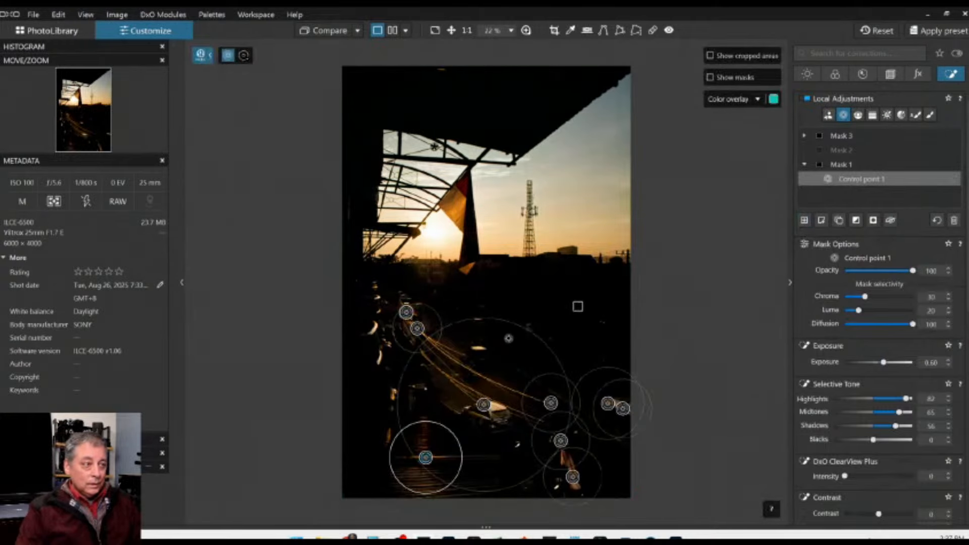
left_click(478, 349)
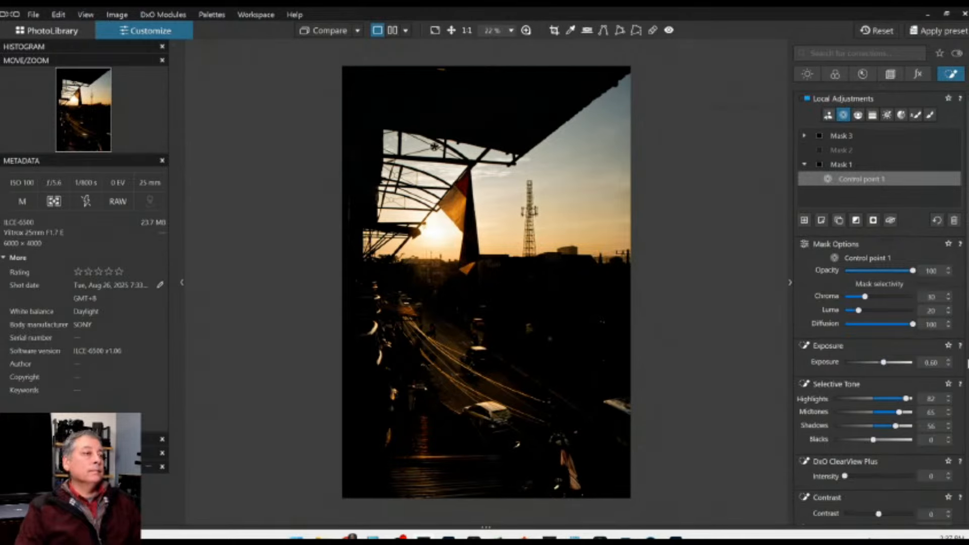
Set the photo's overall exposure to 0.30 and compare the edit with the original.
left_click(810, 73)
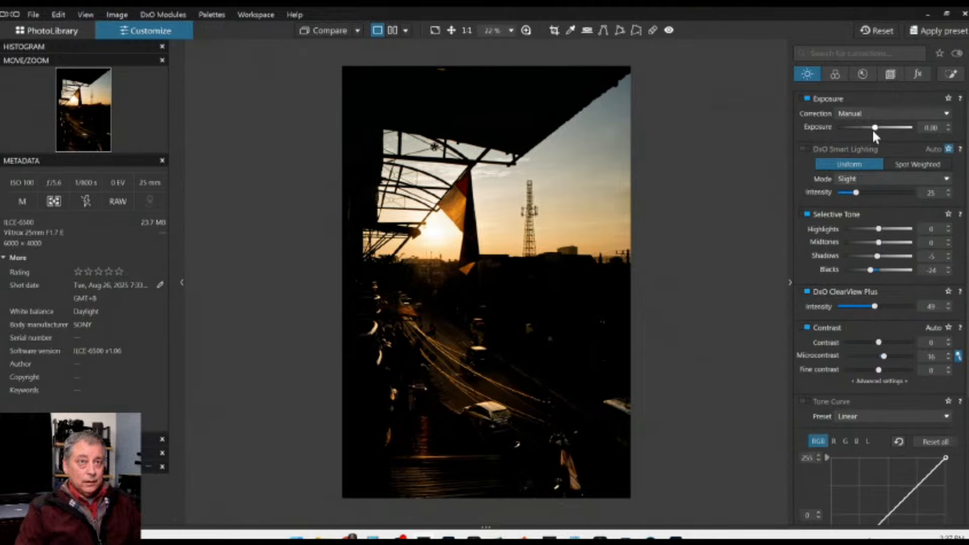
left_click_drag(874, 127, 877, 127)
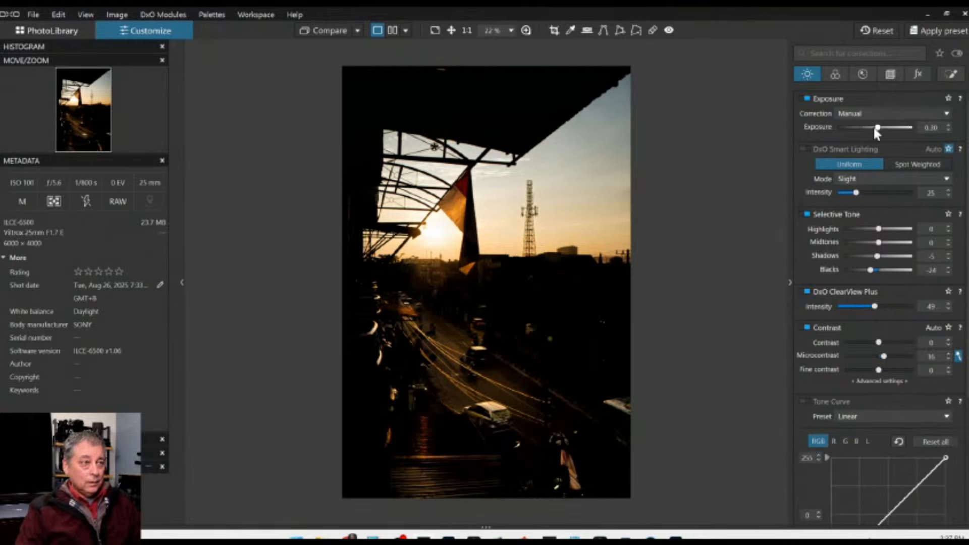
left_click(305, 31)
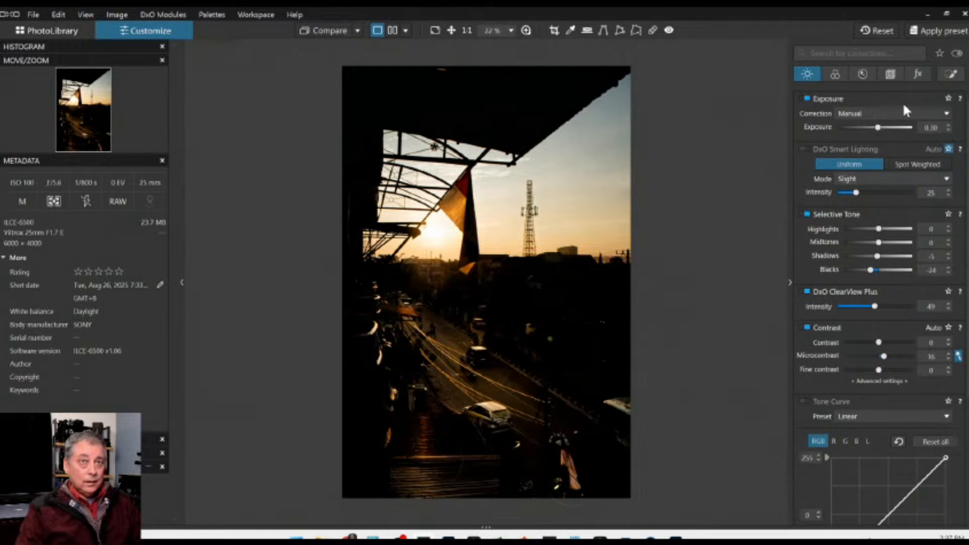
Create a new mask with a short vertical control line in the sky just above the rooftops beside the tower.
left_click(950, 74)
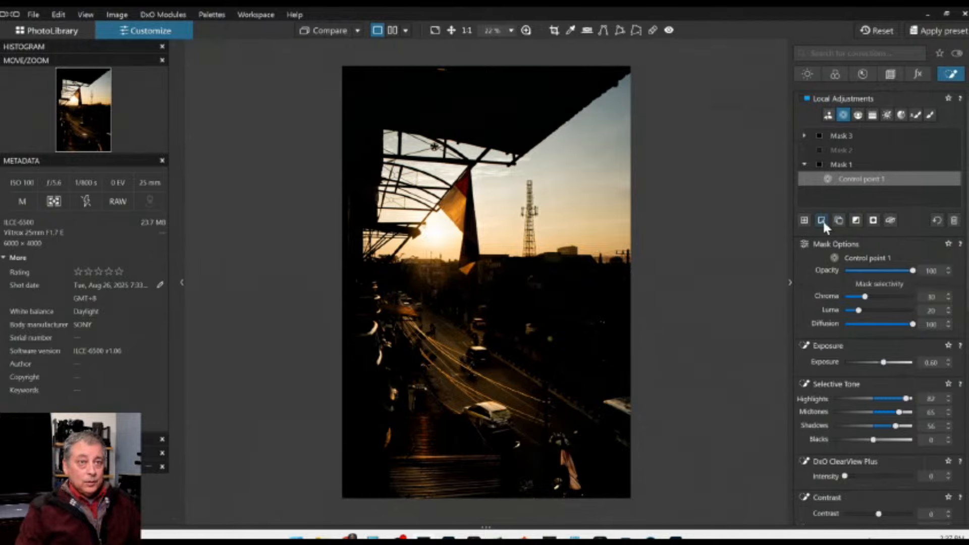
left_click(805, 221)
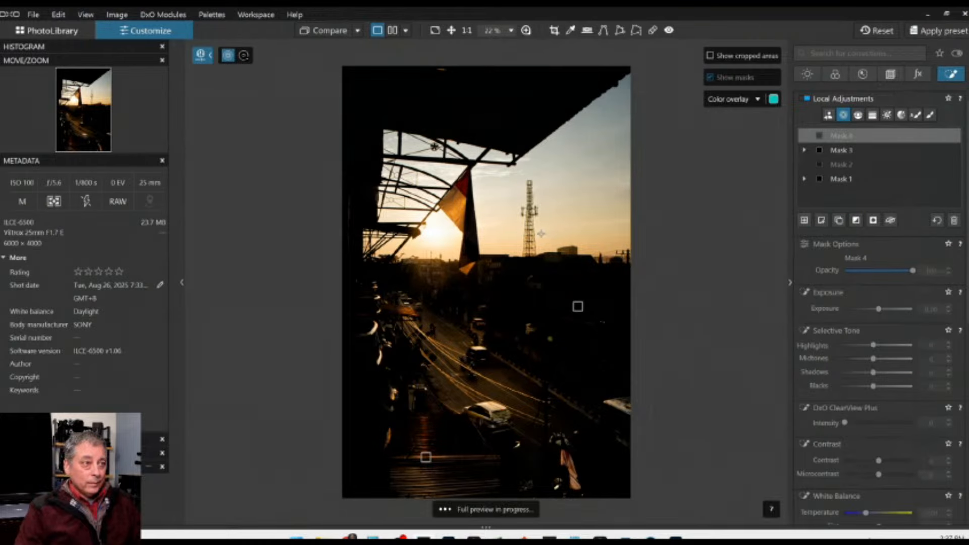
left_click(858, 115)
left_click_drag(507, 244, 507, 263)
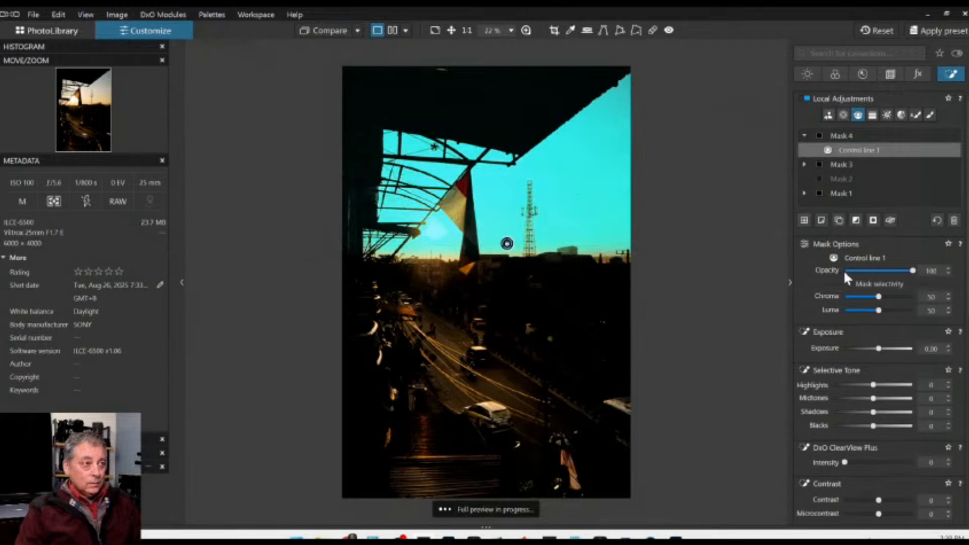
Set the sky mask's ClearView Plus intensity to 47 and its highlights to -31.
left_click(876, 462)
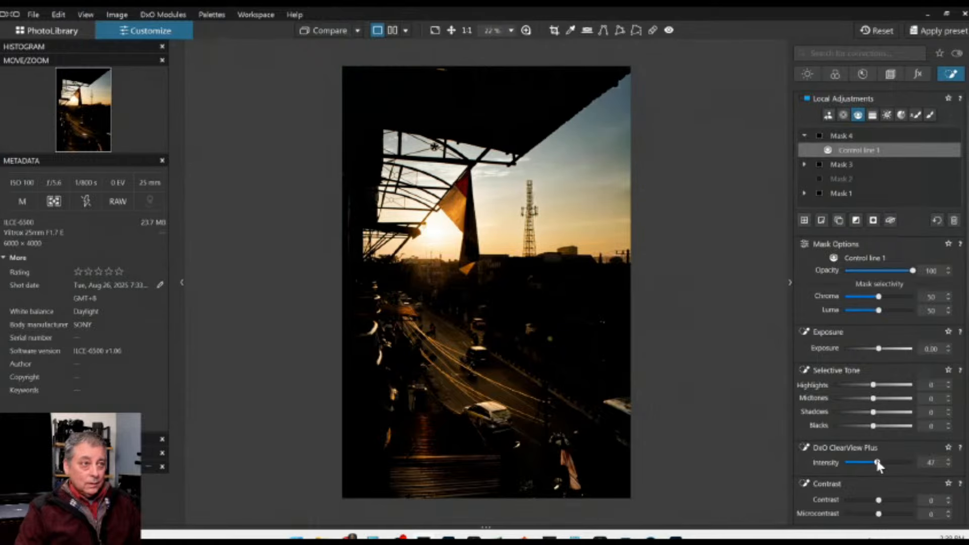
left_click(865, 385)
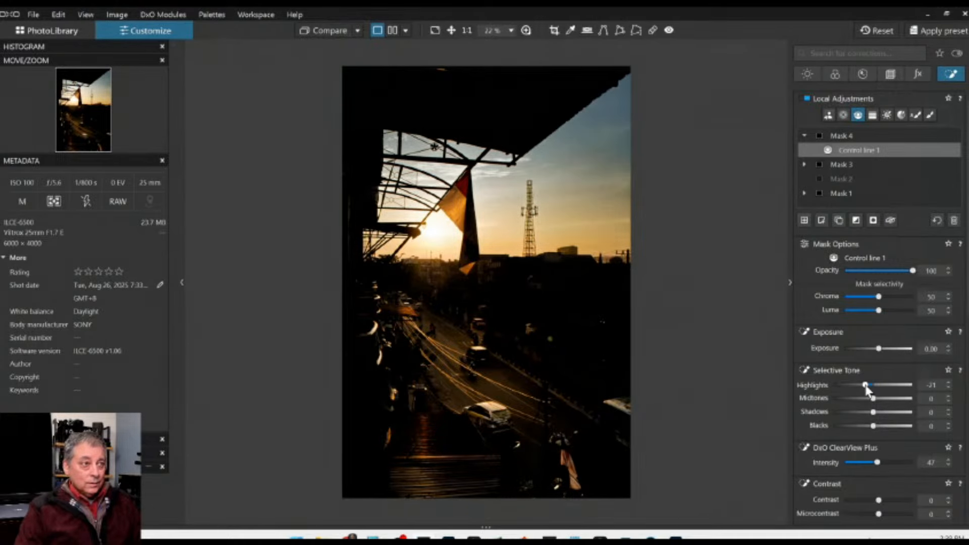
left_click_drag(865, 385, 861, 385)
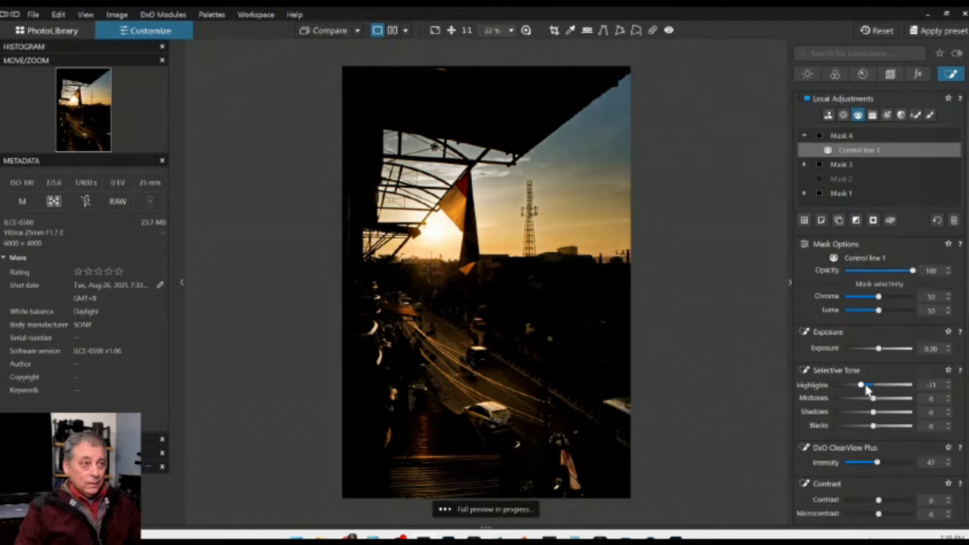
Set the sky mask's temperature to 5201, microcontrast to 41 and ClearView Plus intensity to 63.
scroll(823, 408, "down", 1)
scroll(824, 413, "down", 1)
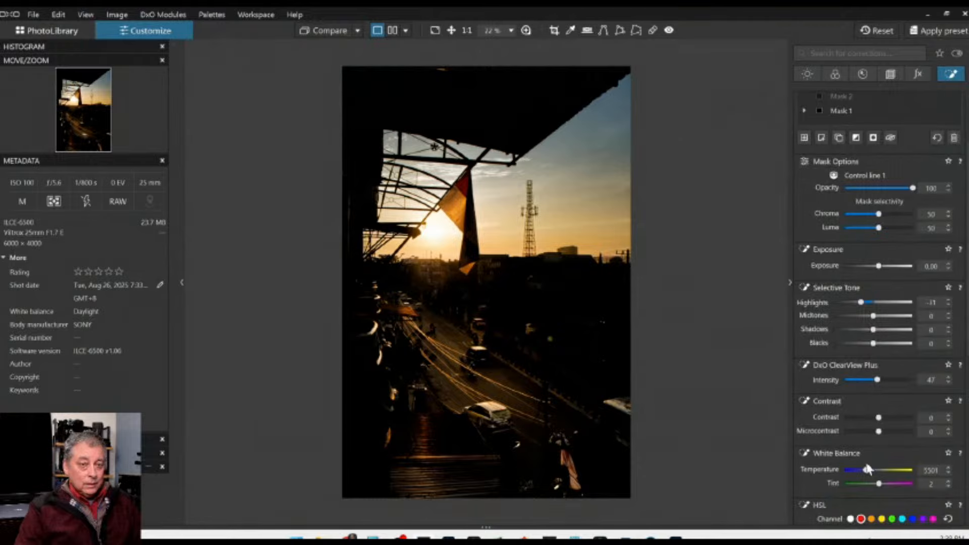
left_click_drag(866, 469, 865, 470)
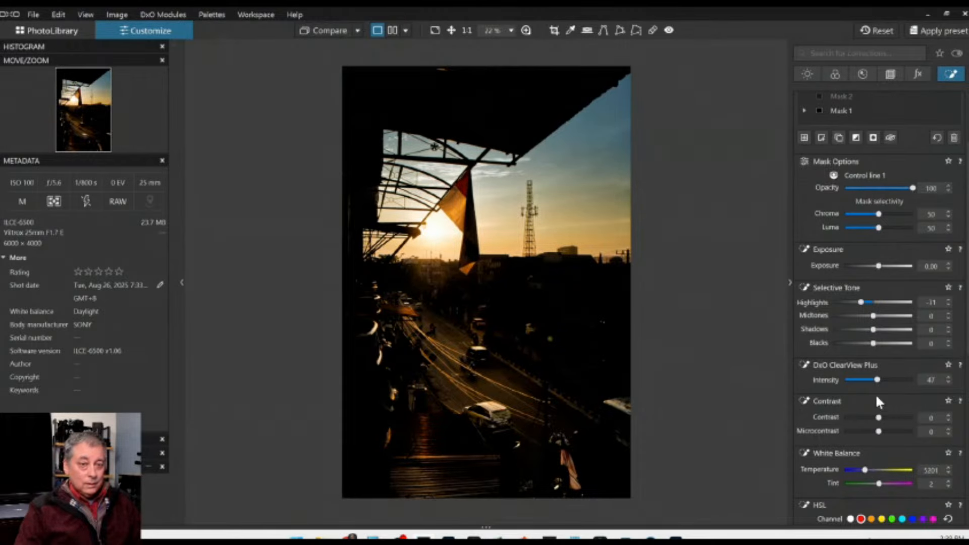
left_click_drag(887, 434, 893, 433)
left_click_drag(875, 385, 888, 380)
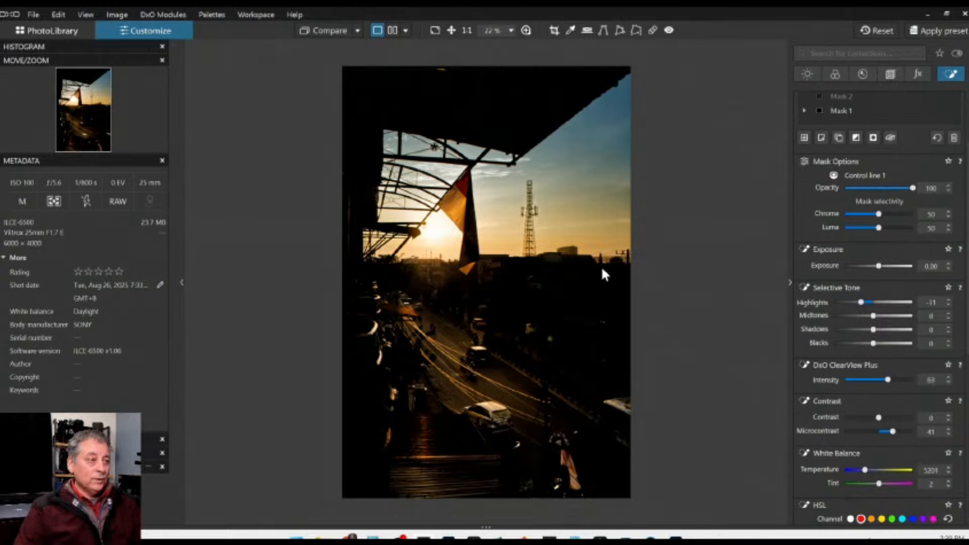
Crop the photo slightly on all sides to 3792 × 5688 px at the original aspect ratio and apply the crop.
left_click(890, 74)
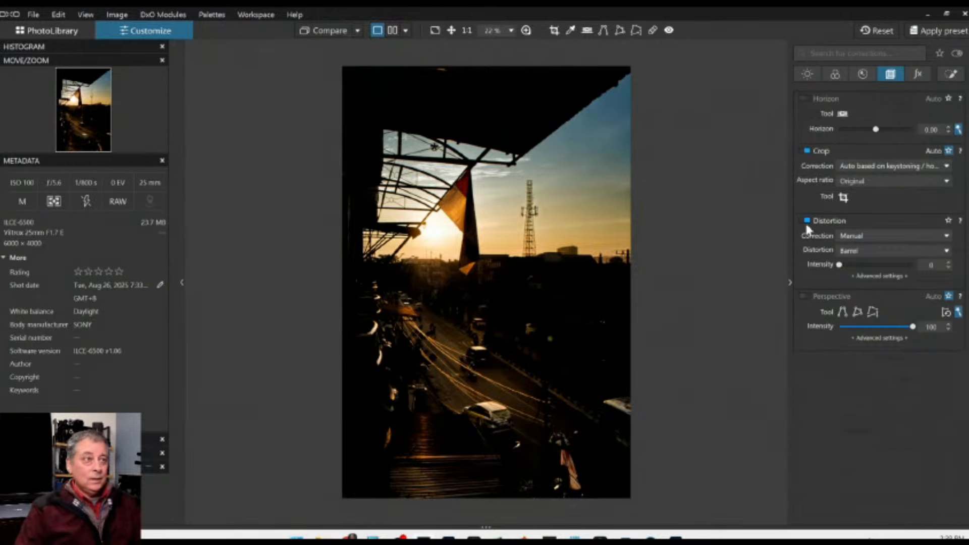
left_click(843, 197)
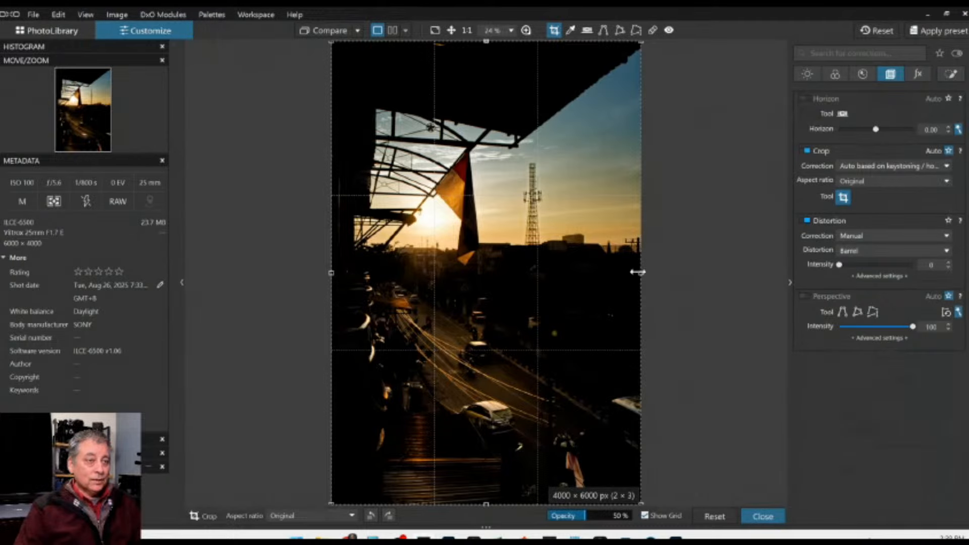
left_click_drag(637, 272, 631, 275)
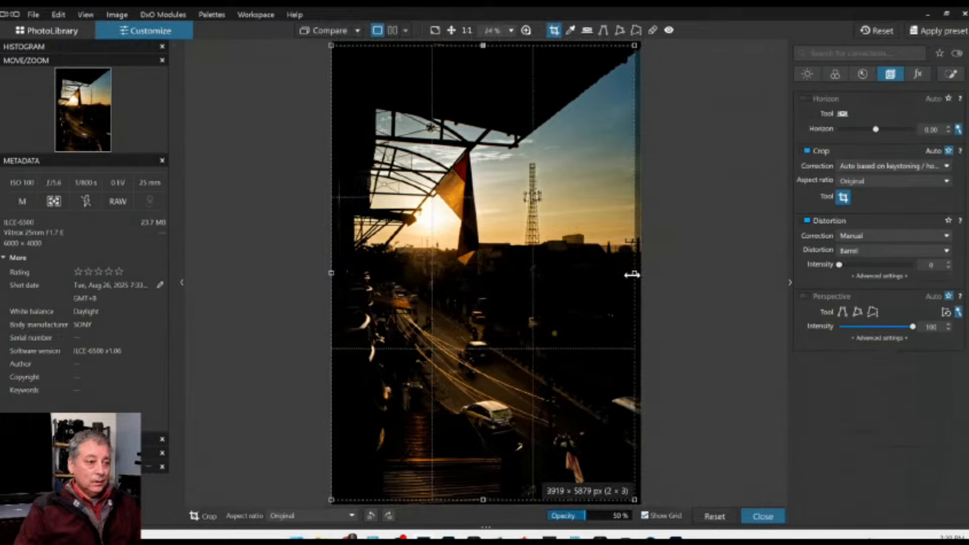
left_click_drag(595, 143, 584, 151)
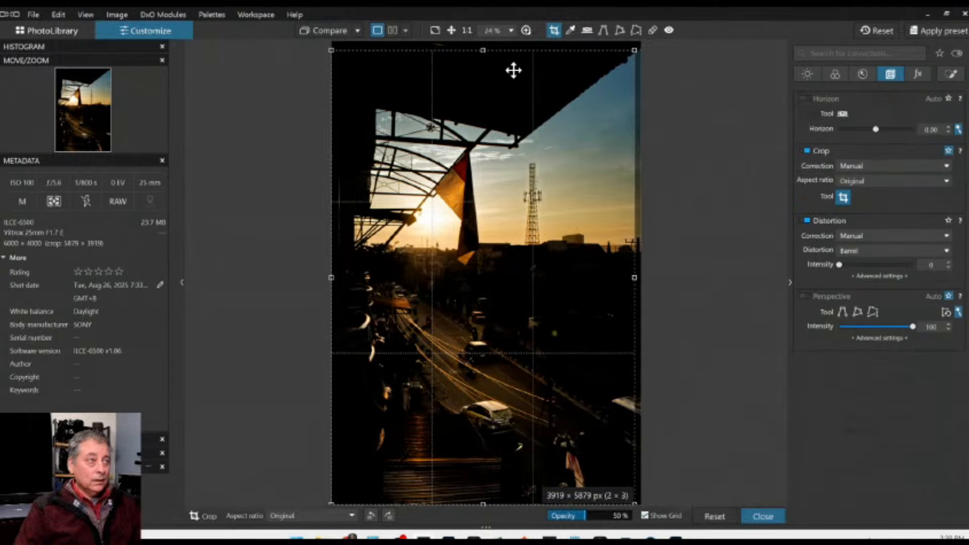
left_click_drag(484, 50, 482, 54)
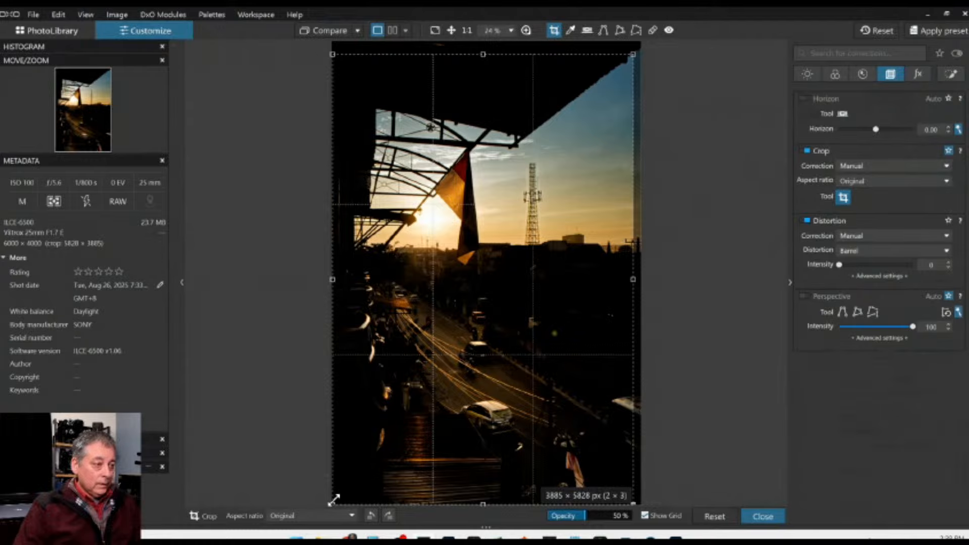
left_click_drag(334, 499, 347, 489)
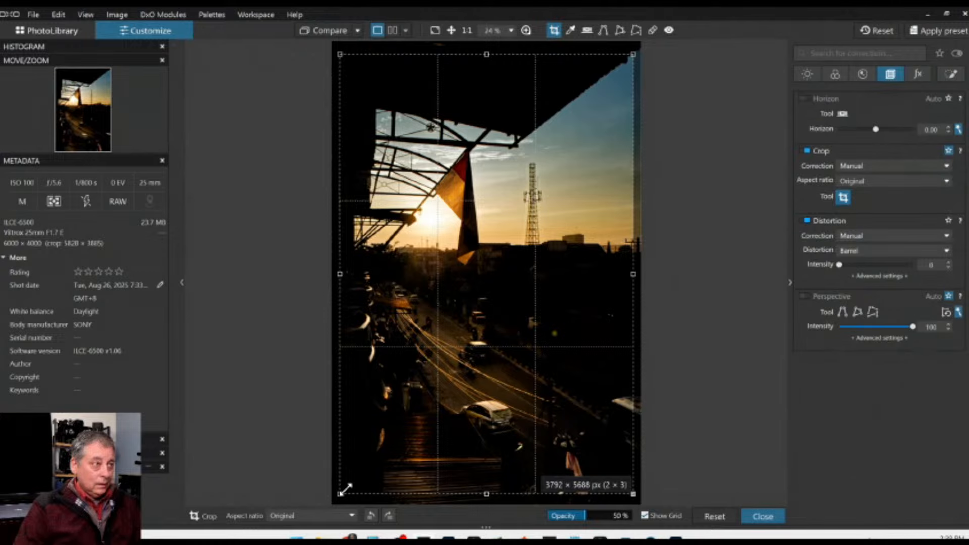
left_click_drag(438, 409, 437, 410)
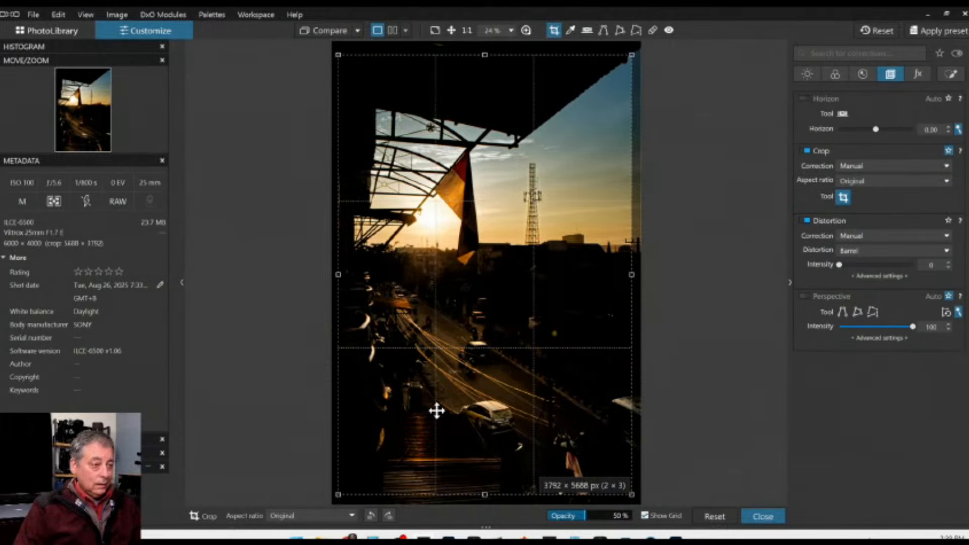
key("Return")
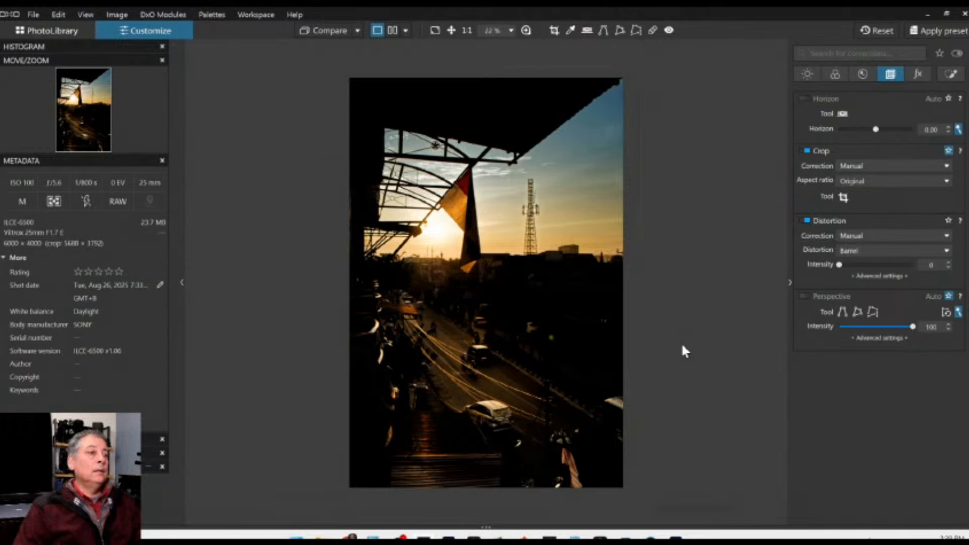
Set the photo's global microcontrast to 100 and its contrast to 30.
left_click(810, 74)
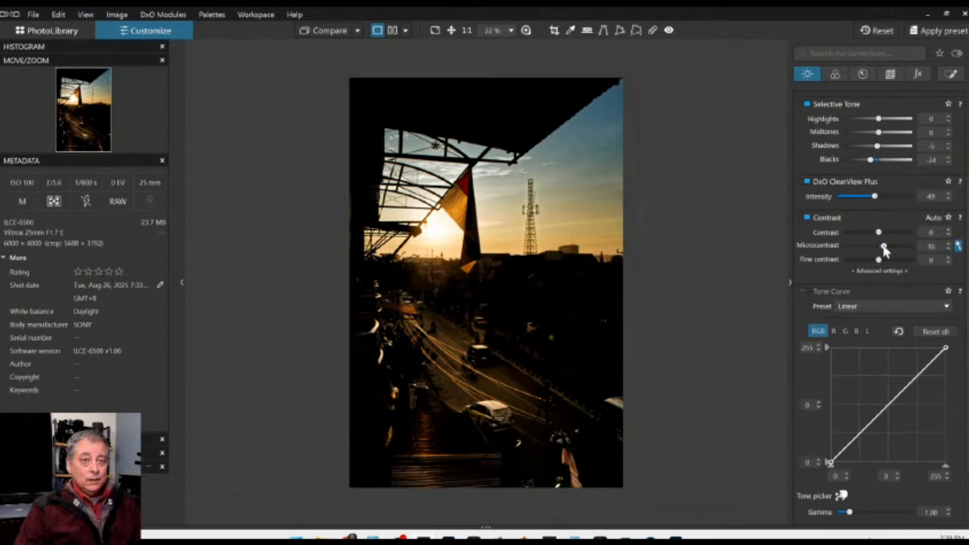
left_click_drag(884, 250, 916, 255)
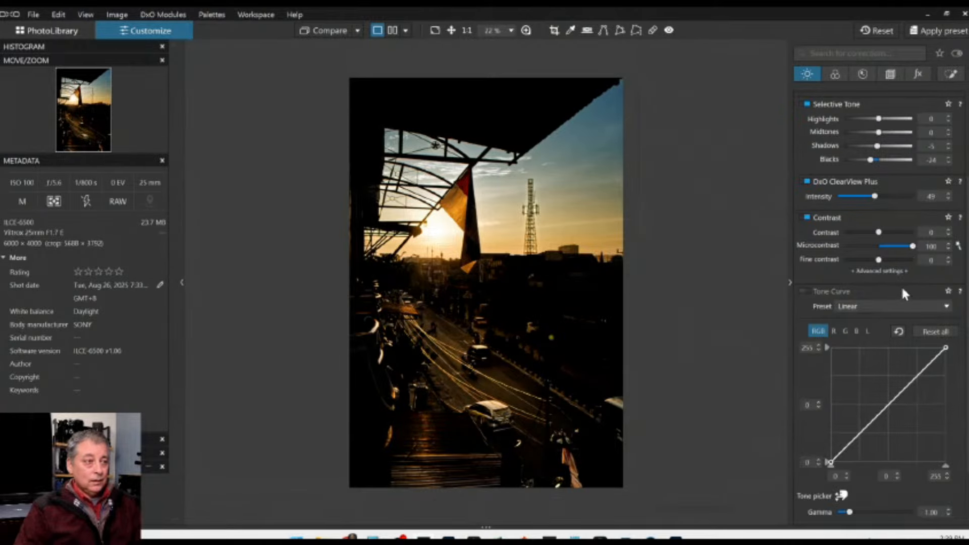
left_click_drag(878, 233, 889, 233)
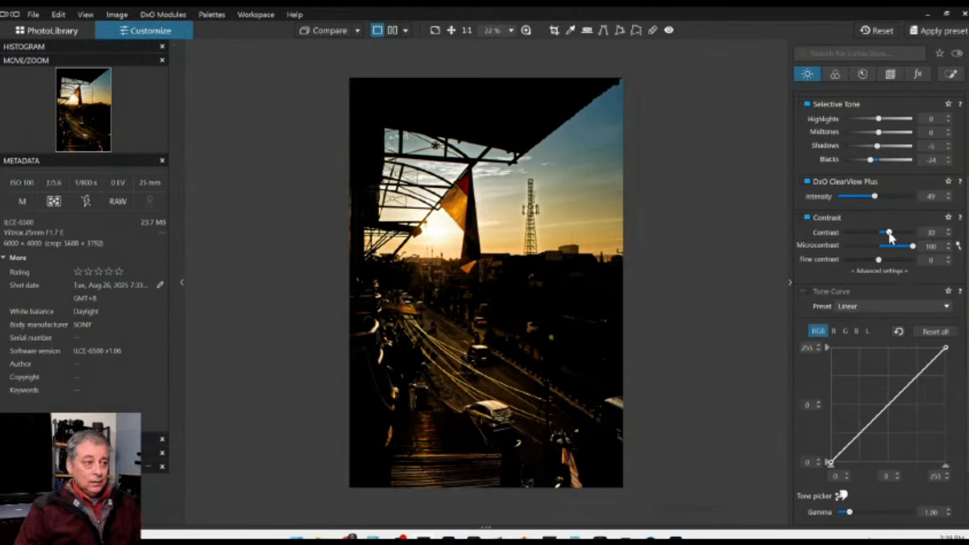
Brighten the RGB tone curve with an upper point at input 189, output 227 and a lower point at input 36, output 47.
scroll(865, 300, "down", 2)
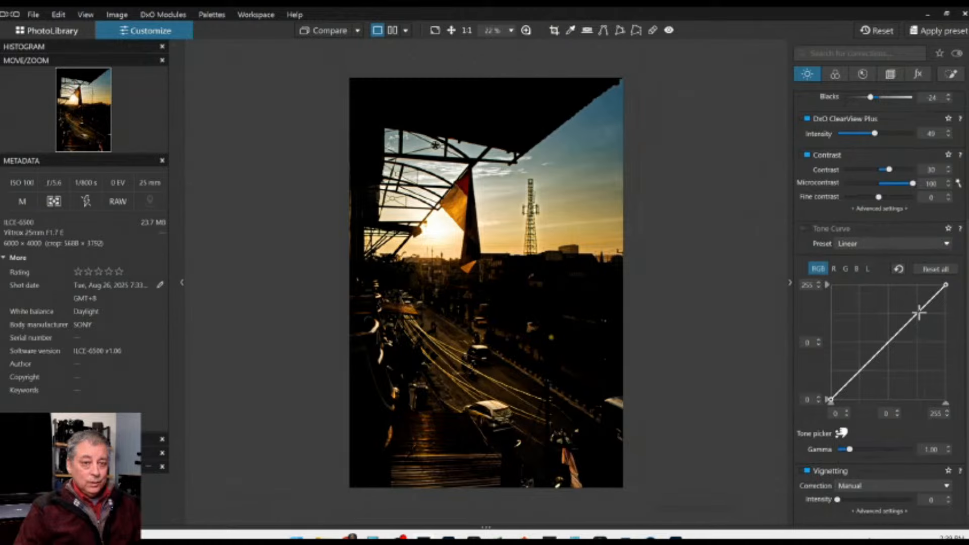
left_click_drag(919, 313, 917, 302)
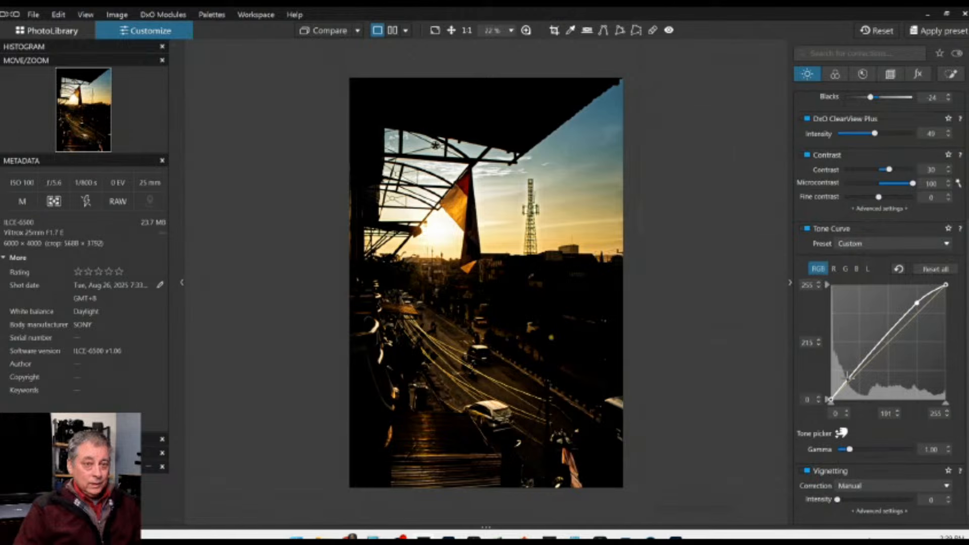
left_click_drag(849, 376, 846, 377)
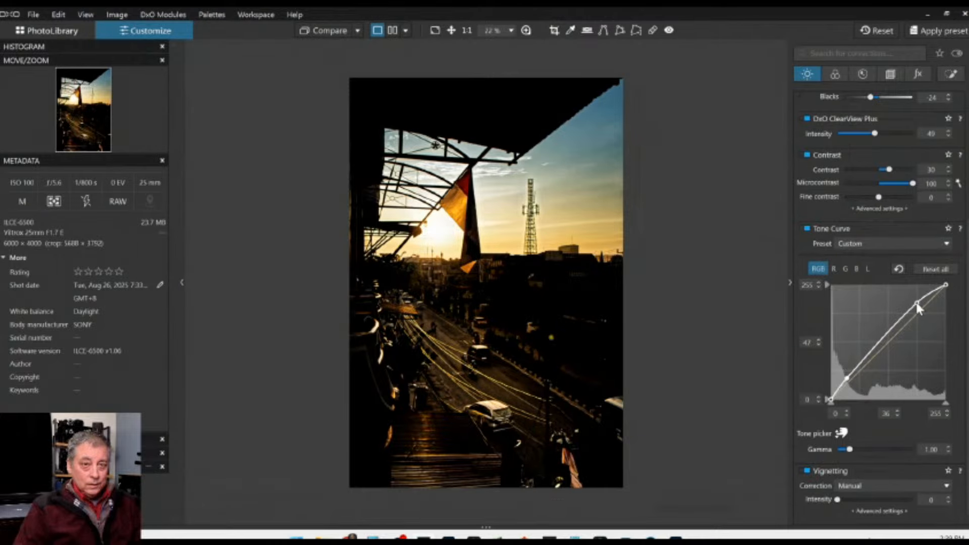
left_click_drag(917, 305, 917, 298)
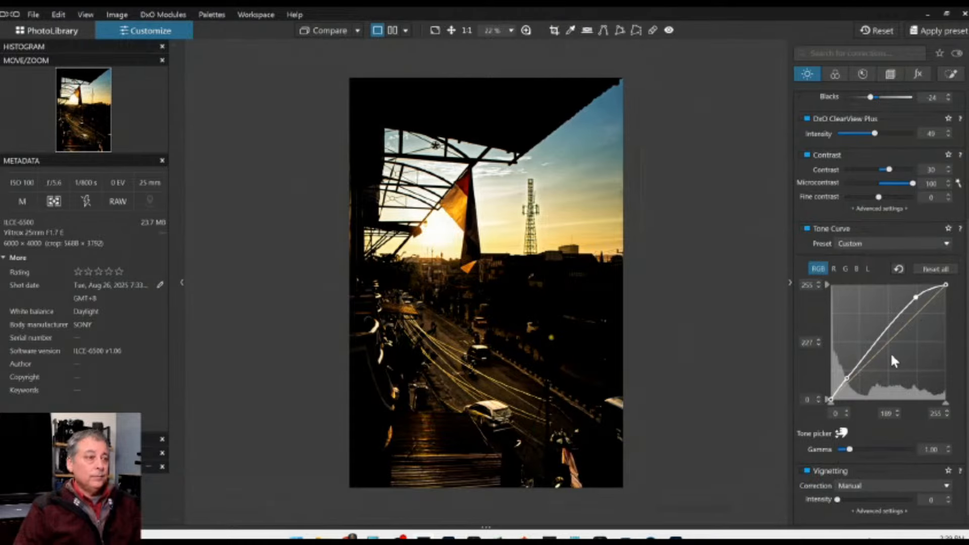
Start exporting the edited photo to disk.
right_click(554, 256)
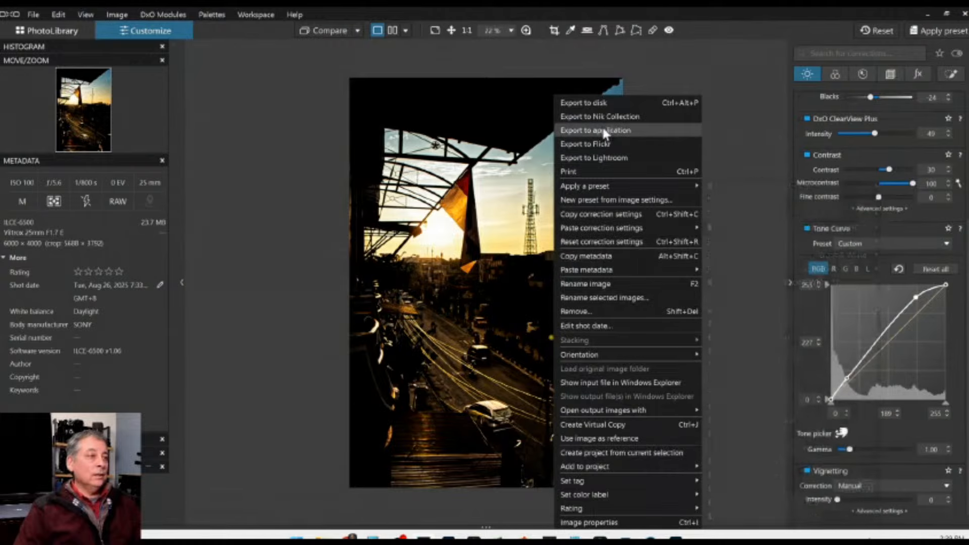
left_click(605, 102)
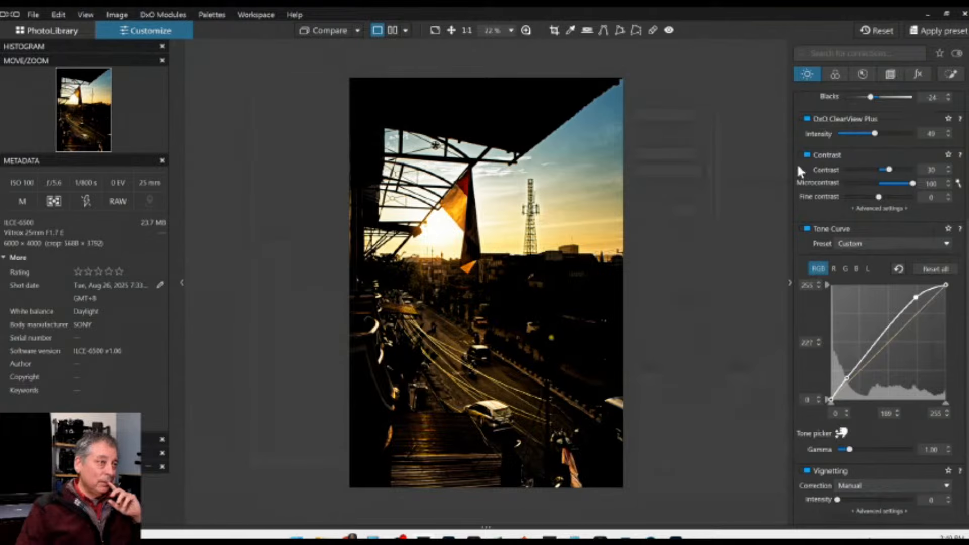
Add a local control point on the flag's red area and set its red-channel HSL saturation to 56.
left_click(950, 74)
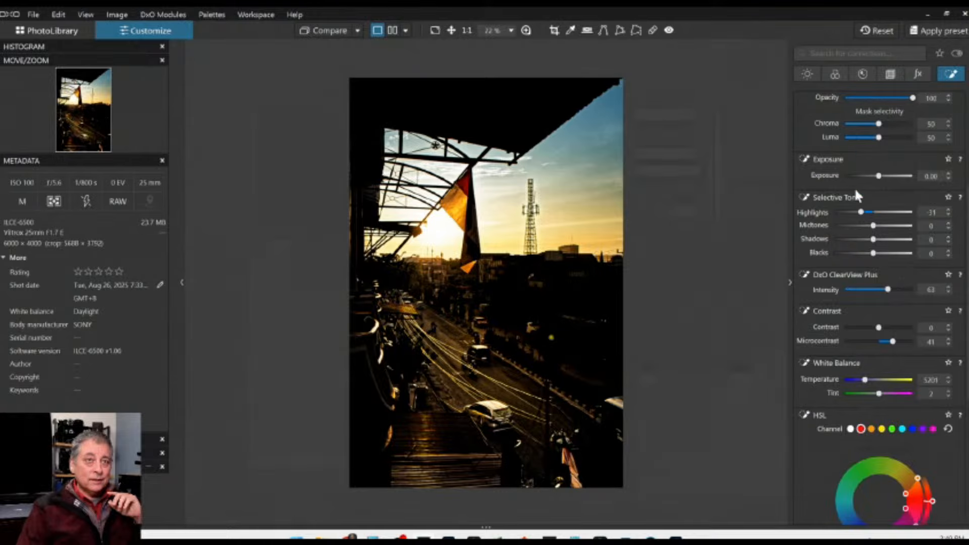
scroll(855, 190, "up", 4)
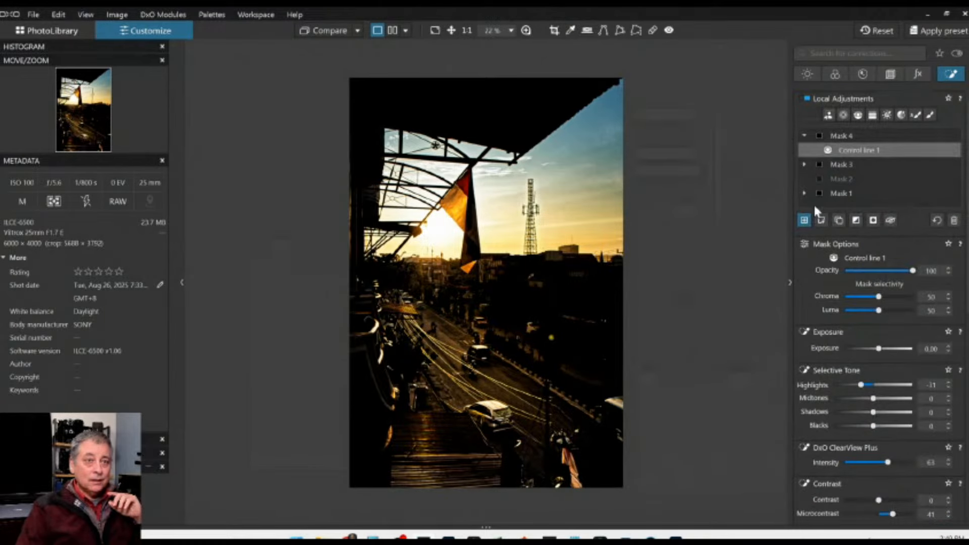
left_click(842, 115)
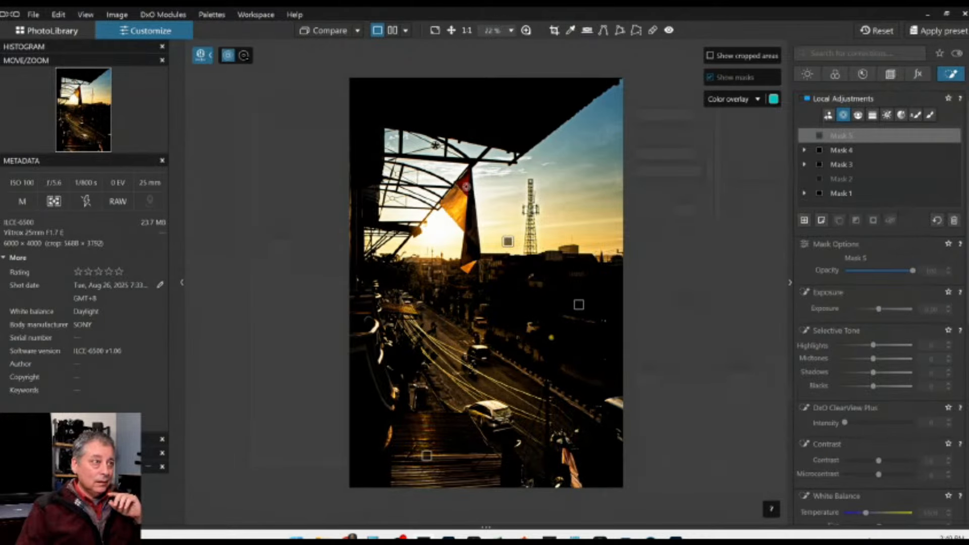
left_click(466, 186)
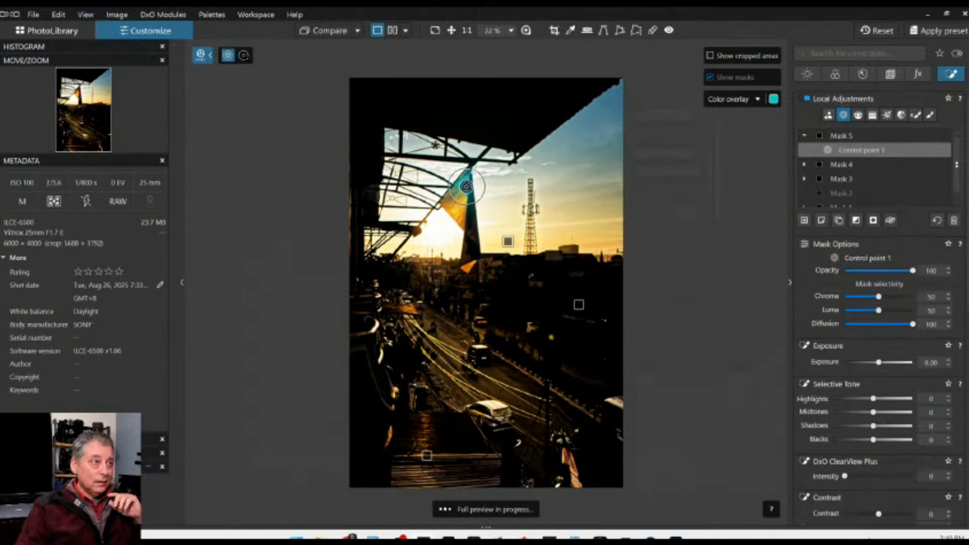
scroll(881, 423, "down", 10)
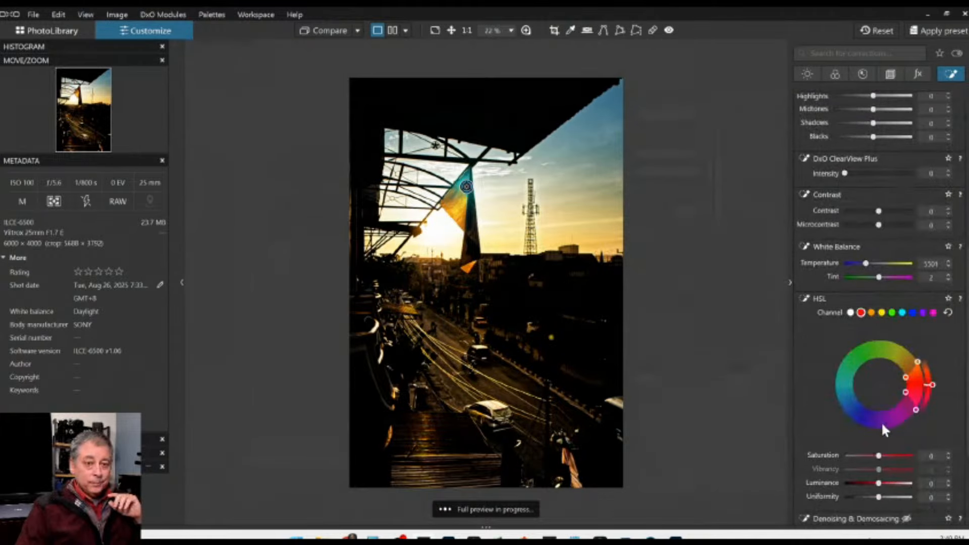
left_click_drag(879, 455, 898, 457)
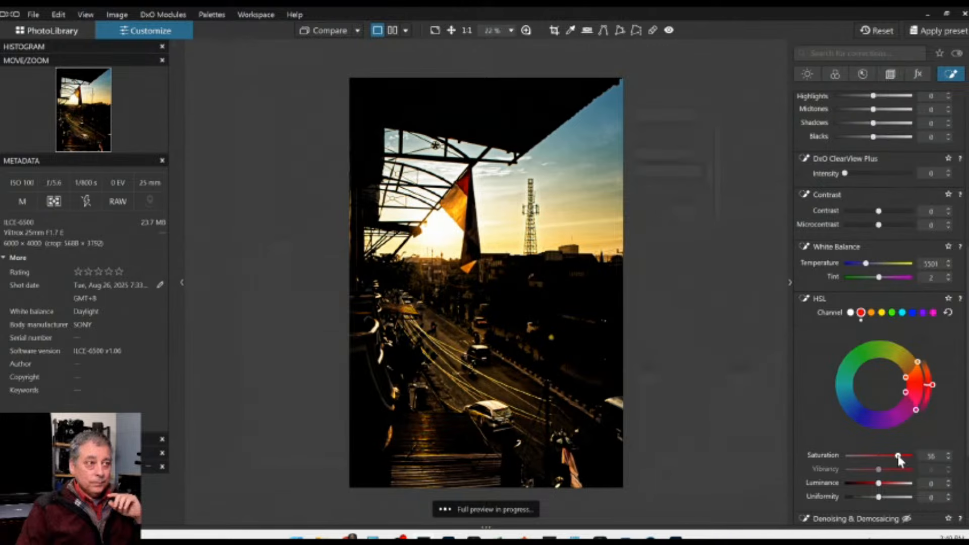
Create a new mask with a control point on the flag's lighter area and set its orange-channel HSL saturation to -24.
scroll(820, 347, "up", 5)
scroll(822, 348, "up", 3)
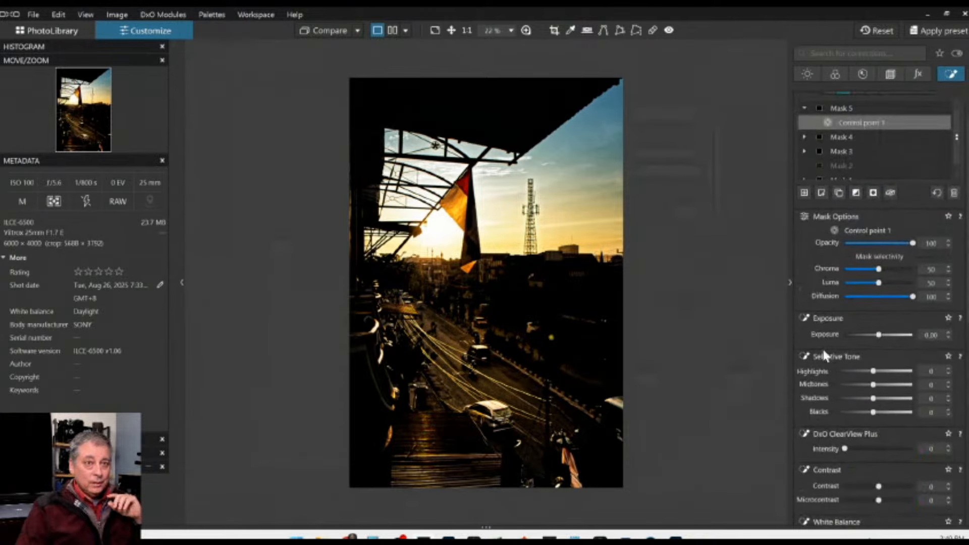
left_click(804, 220)
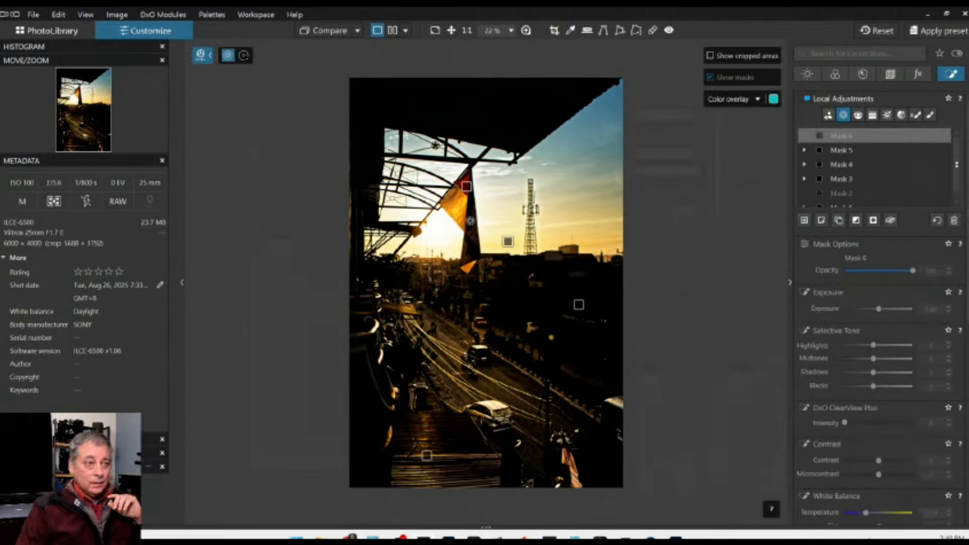
left_click(458, 205)
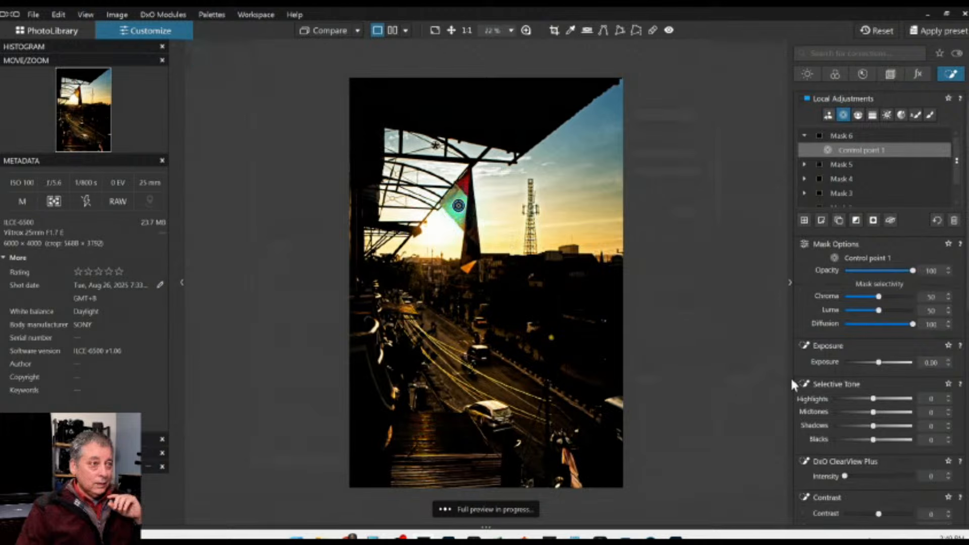
scroll(830, 400, "down", 4)
scroll(846, 408, "down", 3)
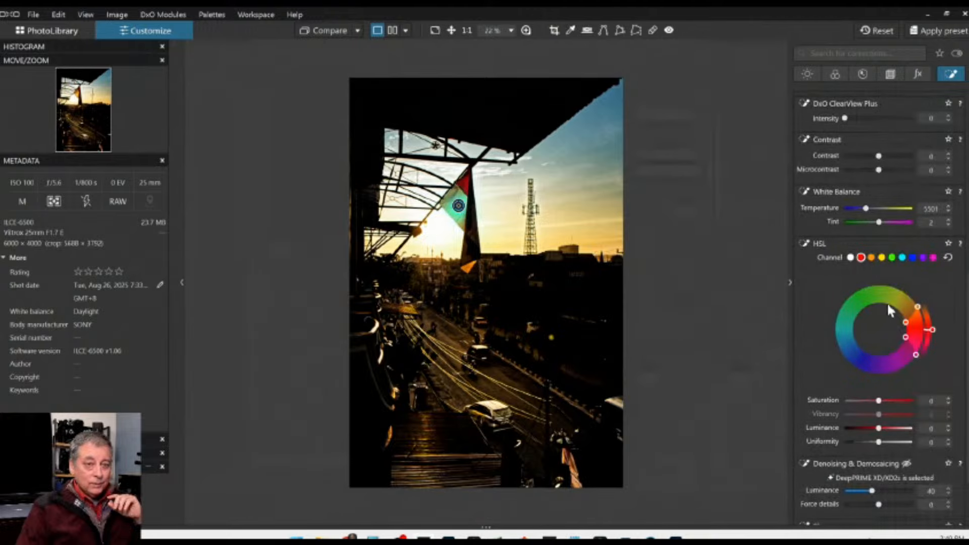
left_click(882, 258)
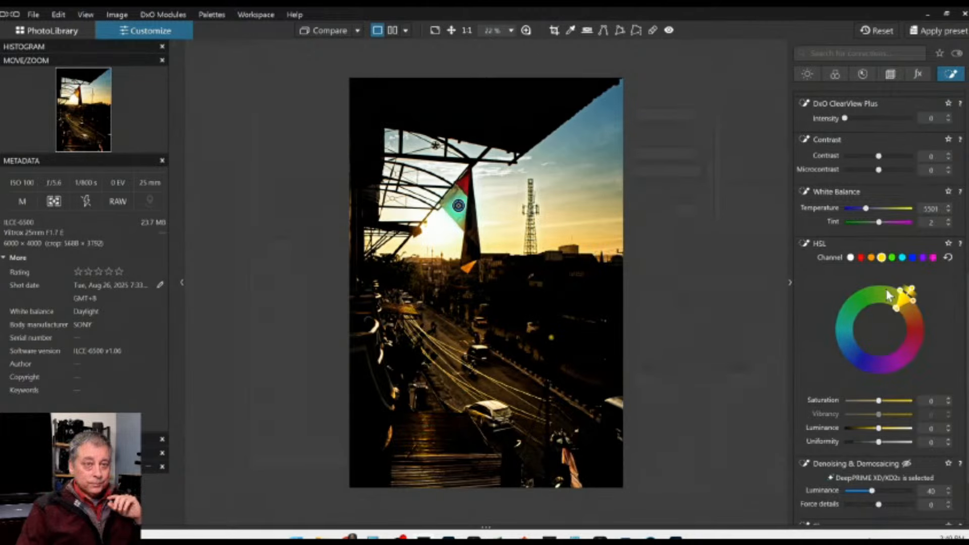
left_click(871, 257)
left_click_drag(876, 403, 872, 408)
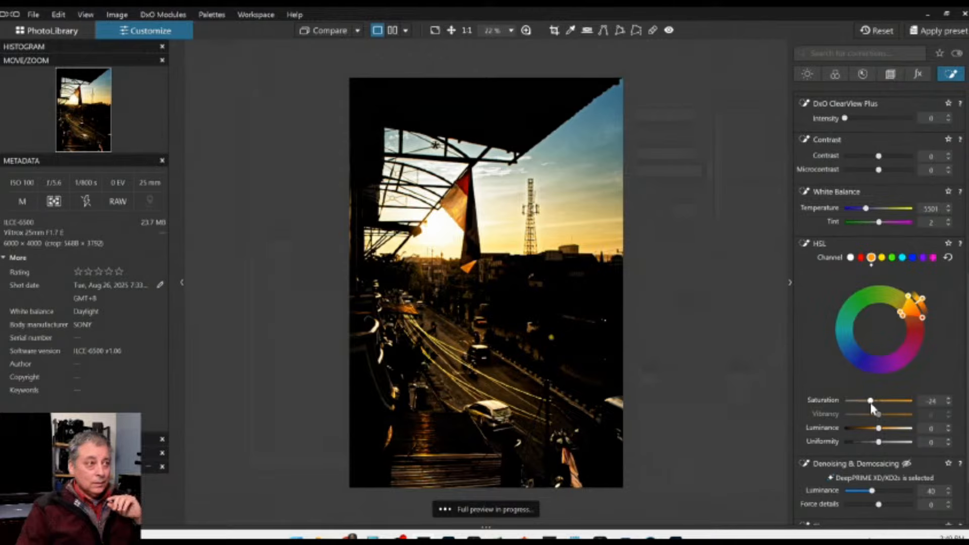
Export the edited street photo to disk with the Standard output JPEG option.
right_click(607, 335)
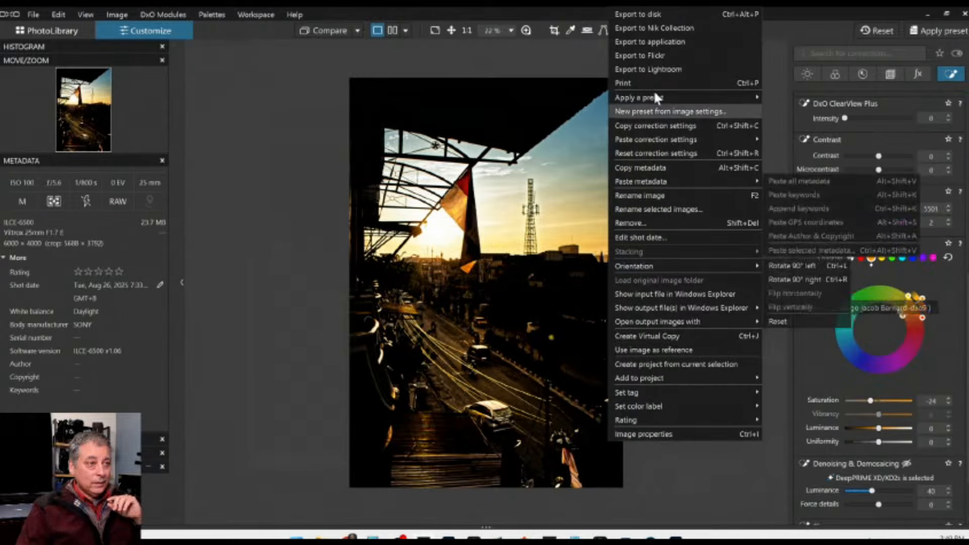
left_click(641, 14)
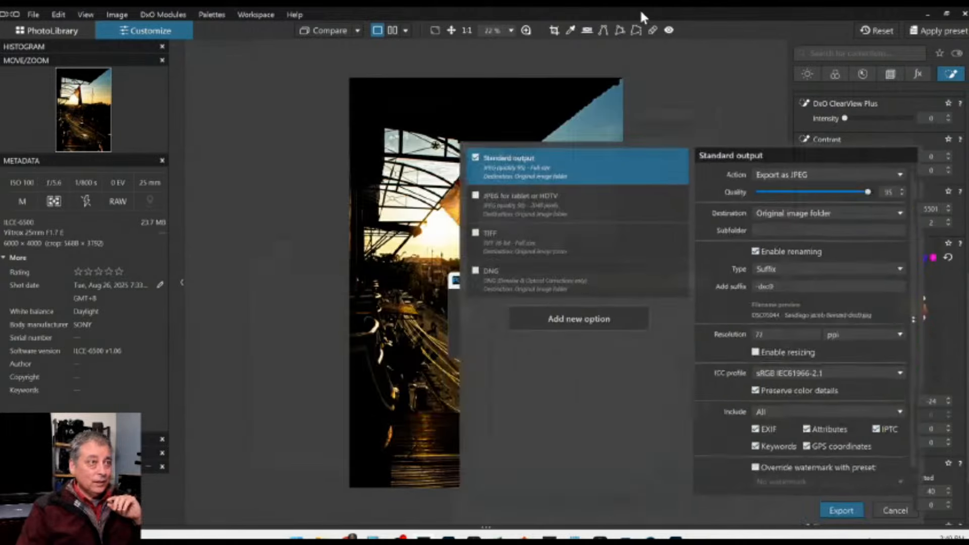
left_click(530, 342)
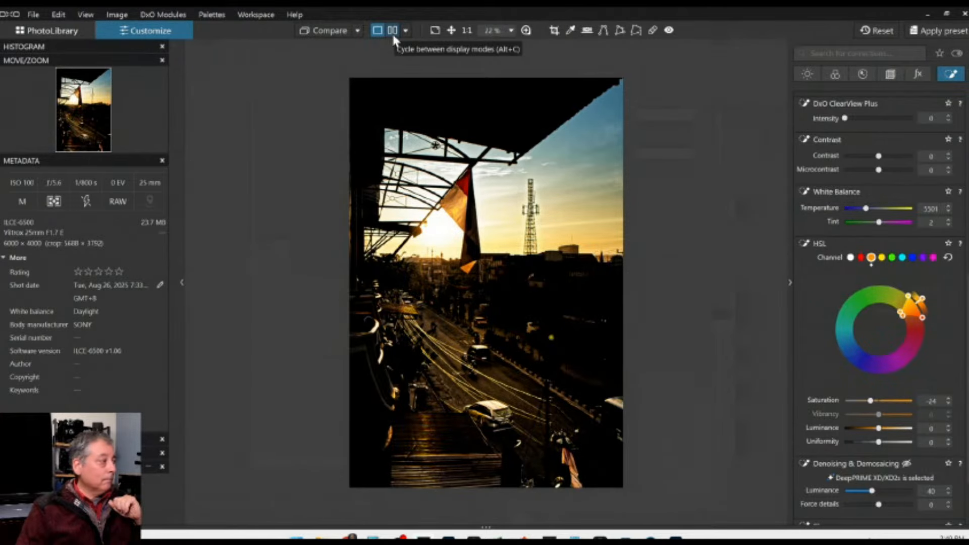
Set the comparison reference to the exported Standard output JPEG of the street photo.
left_click(358, 31)
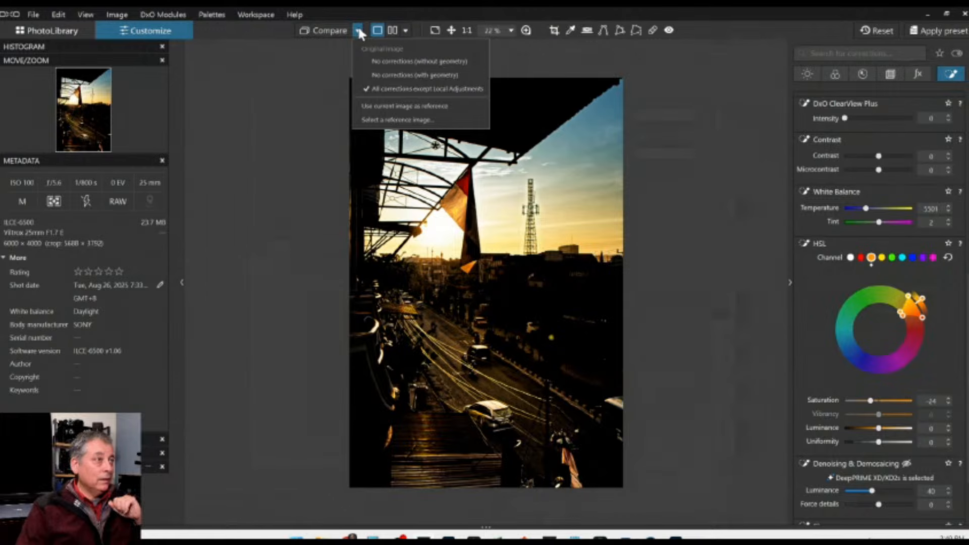
left_click(359, 32)
left_click(358, 31)
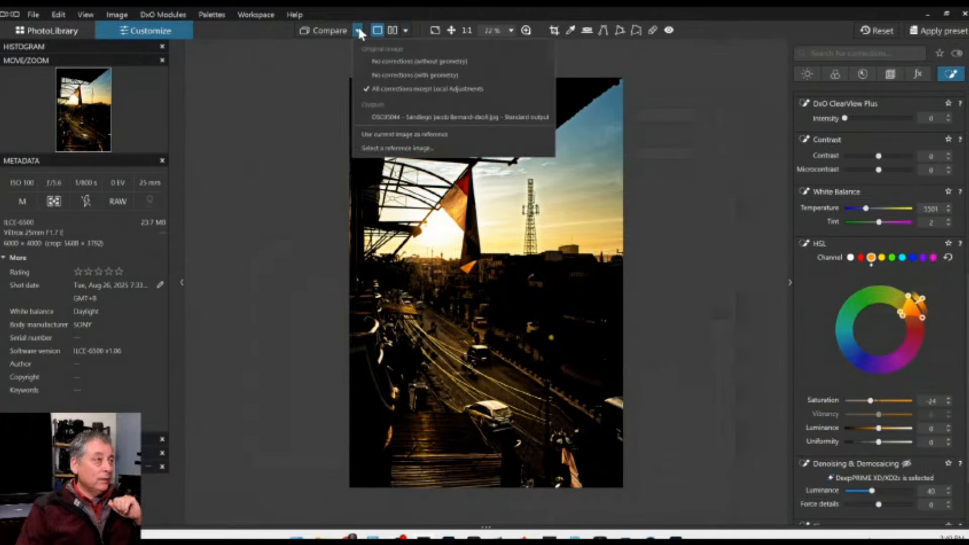
left_click(396, 116)
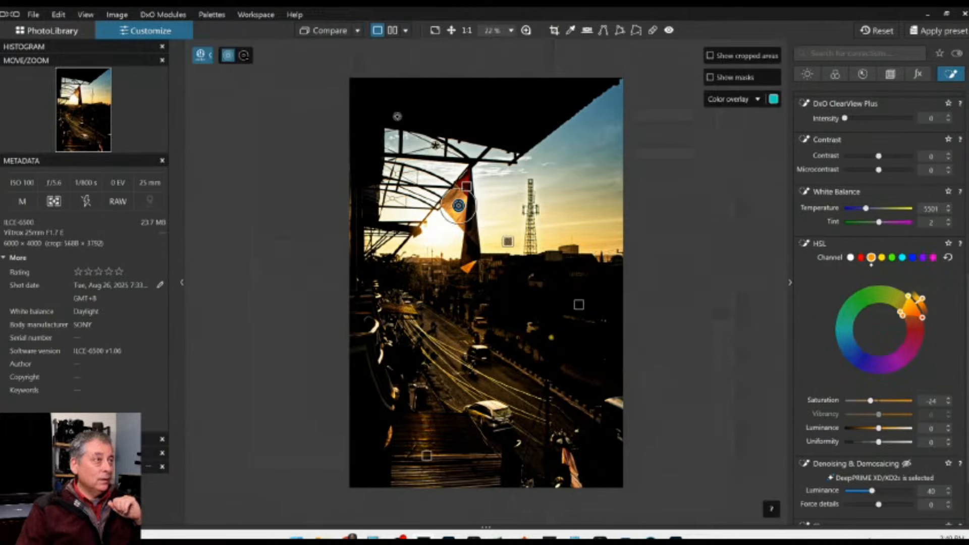
left_click(358, 30)
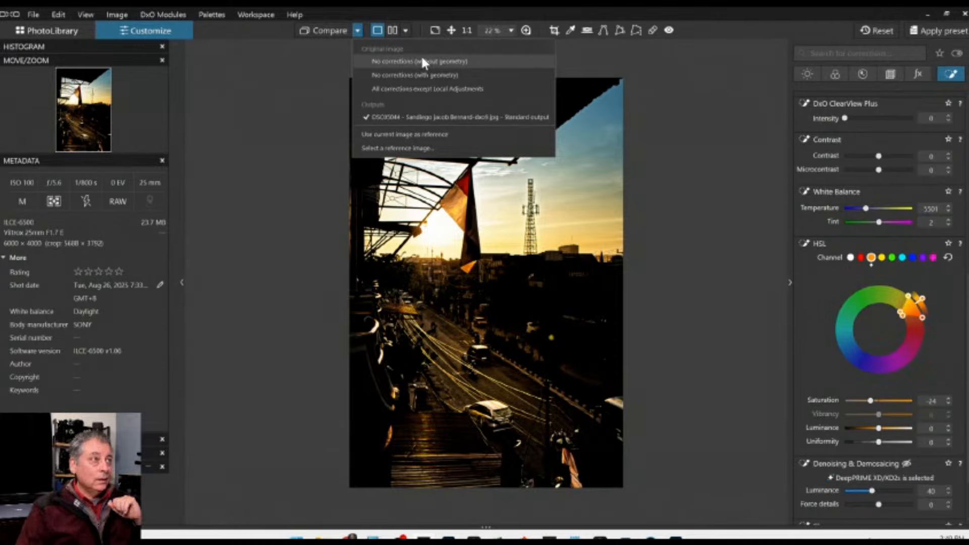
left_click(422, 61)
left_click(356, 32)
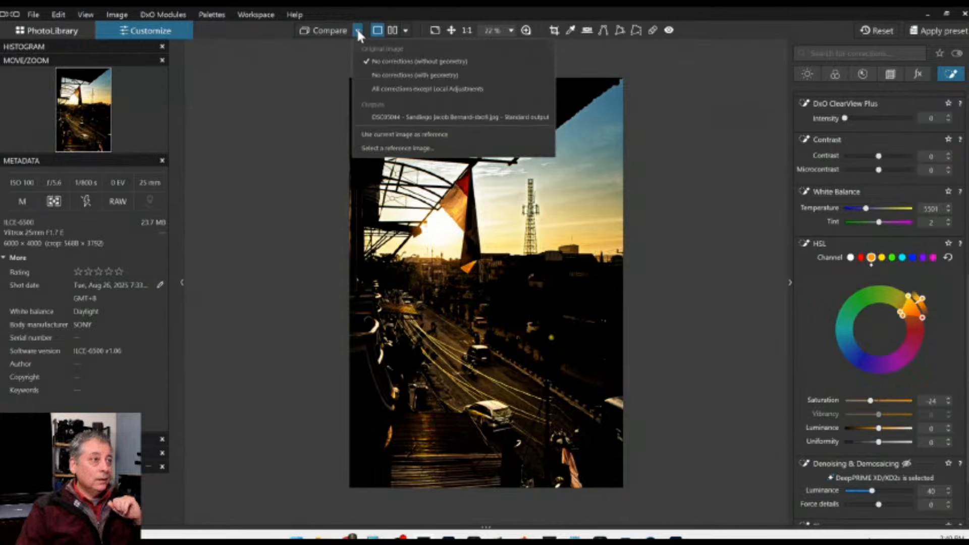
left_click(380, 108)
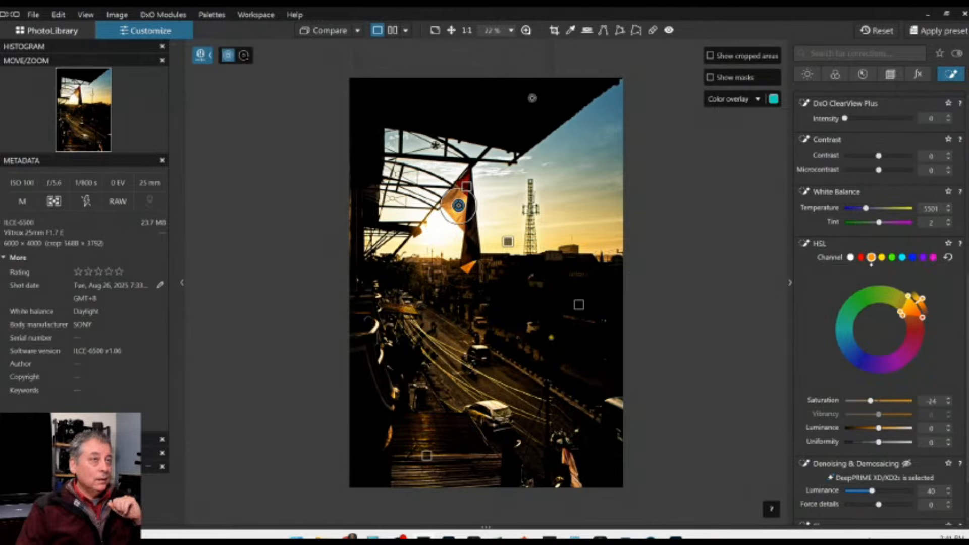
Reset all corrections on the street photo and compare it side by side with the exported version, hiding the palettes.
left_click(877, 30)
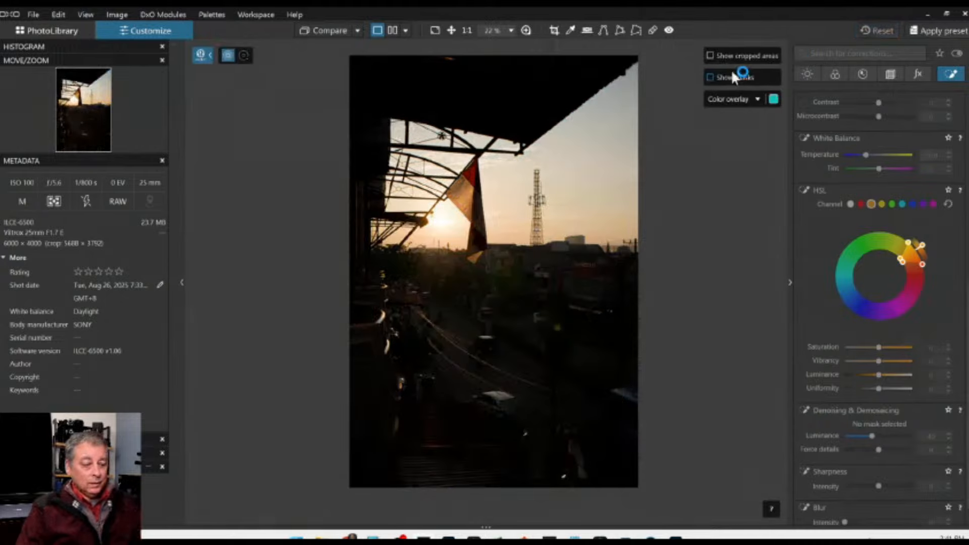
key("F9")
left_click(392, 31)
key("l")
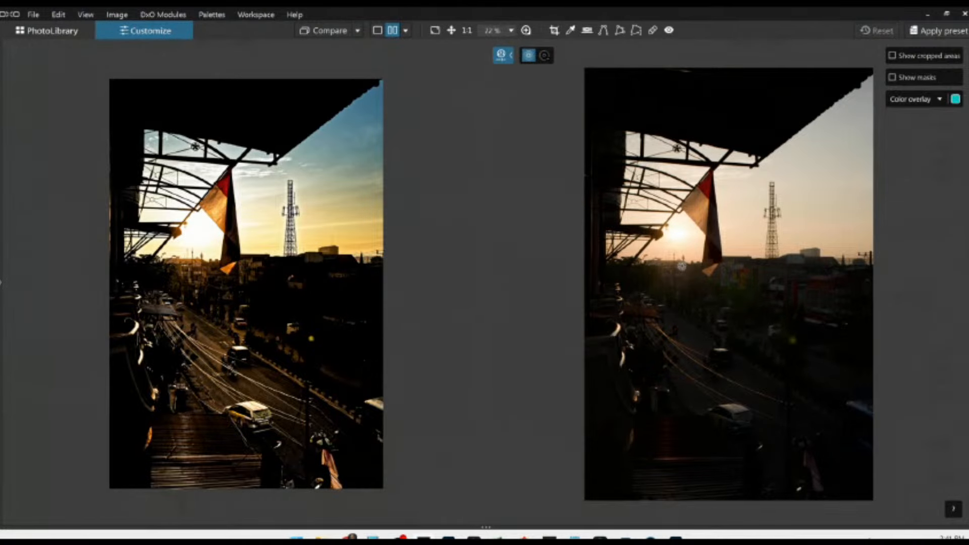
key("l")
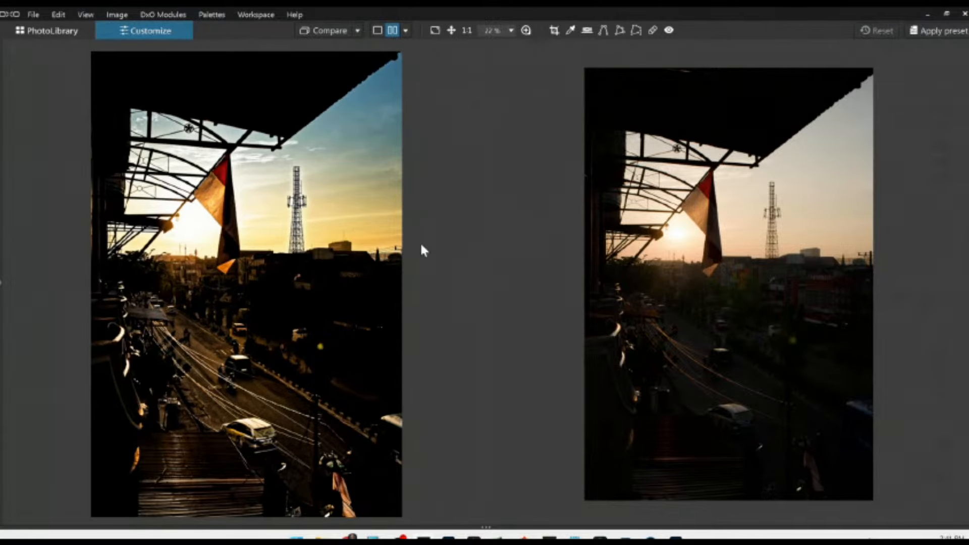
key("l")
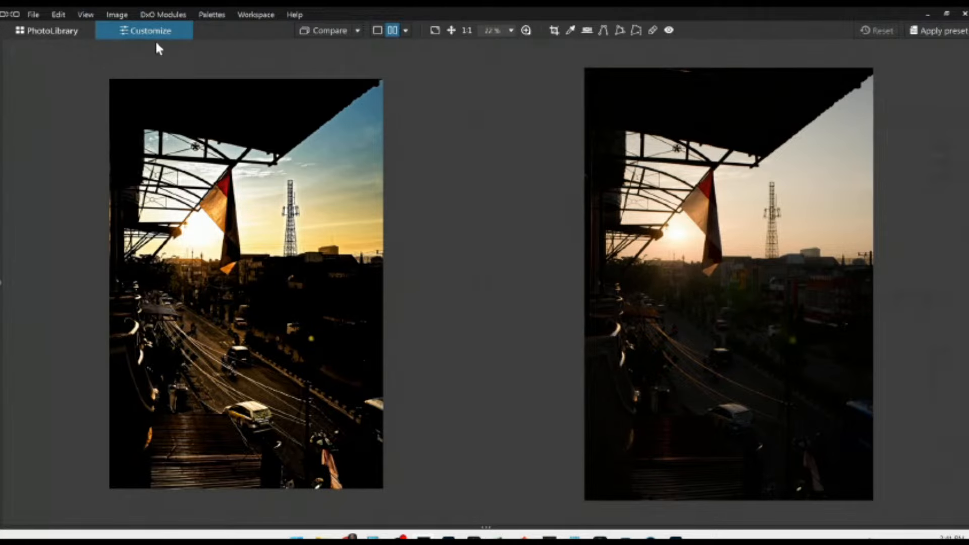
Open the rusted car photo from the library for customizing in single-image view and apply the uncropped default general-purpose preset.
left_click(45, 33)
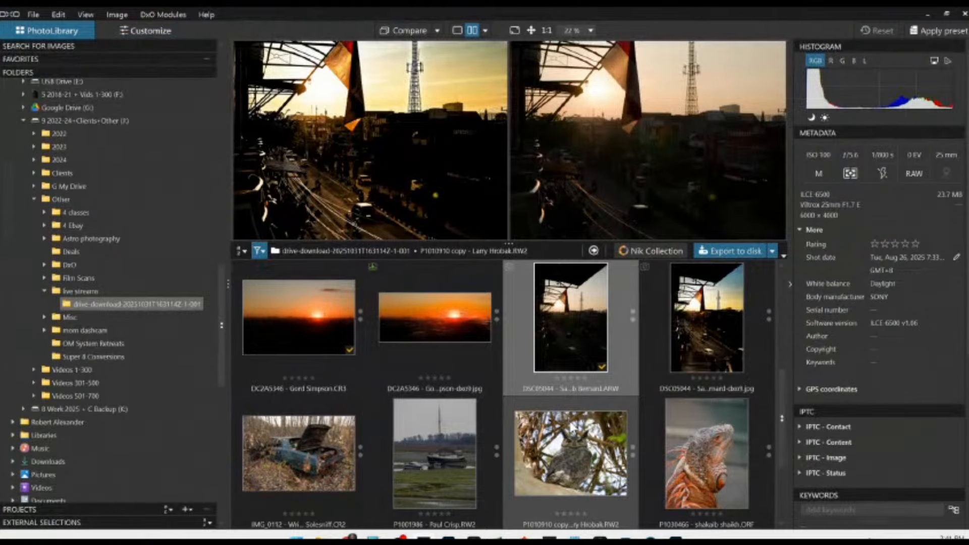
scroll(309, 324, "down", 2)
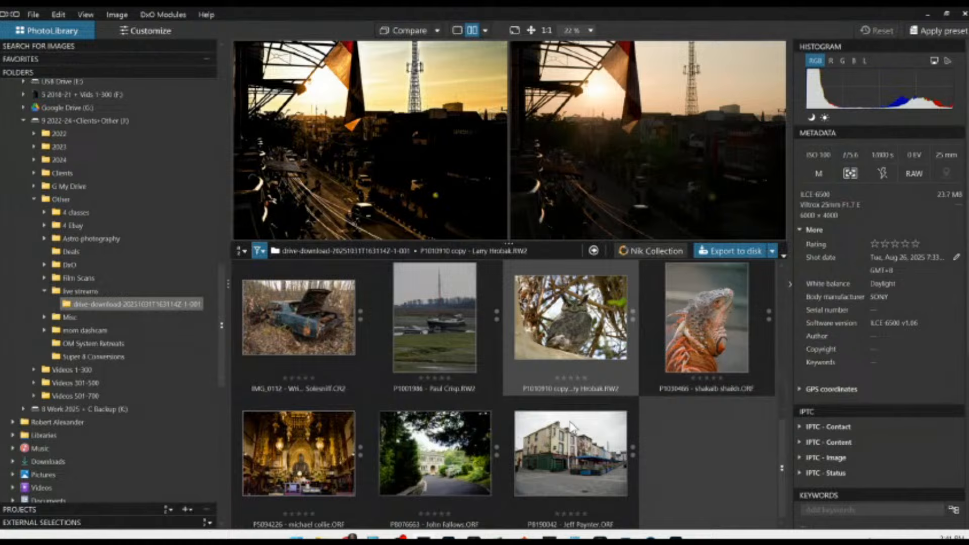
left_click(309, 324)
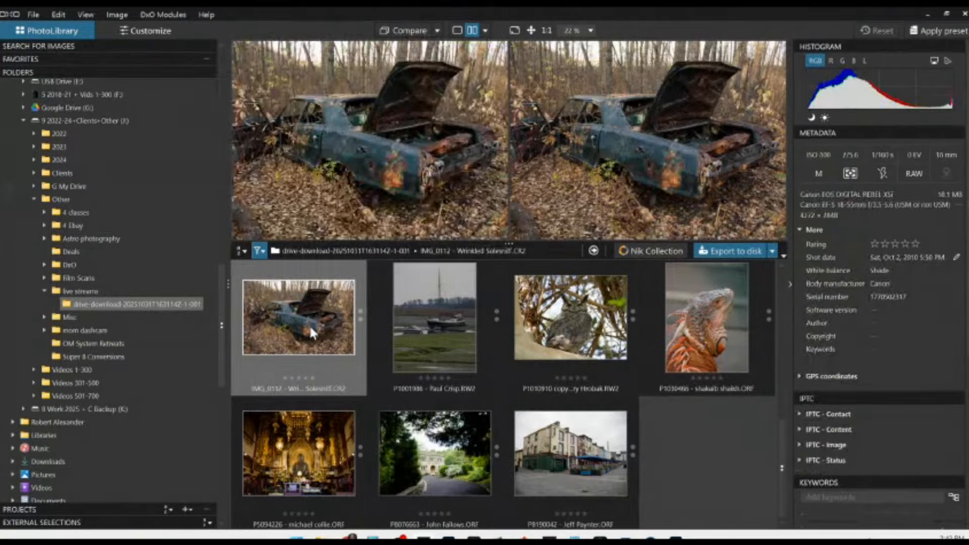
double_click(309, 324)
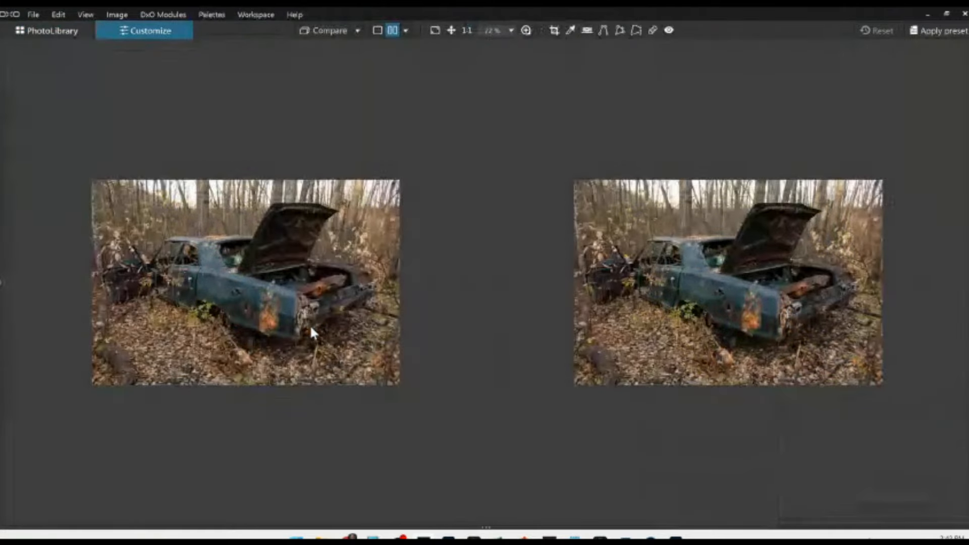
left_click(377, 30)
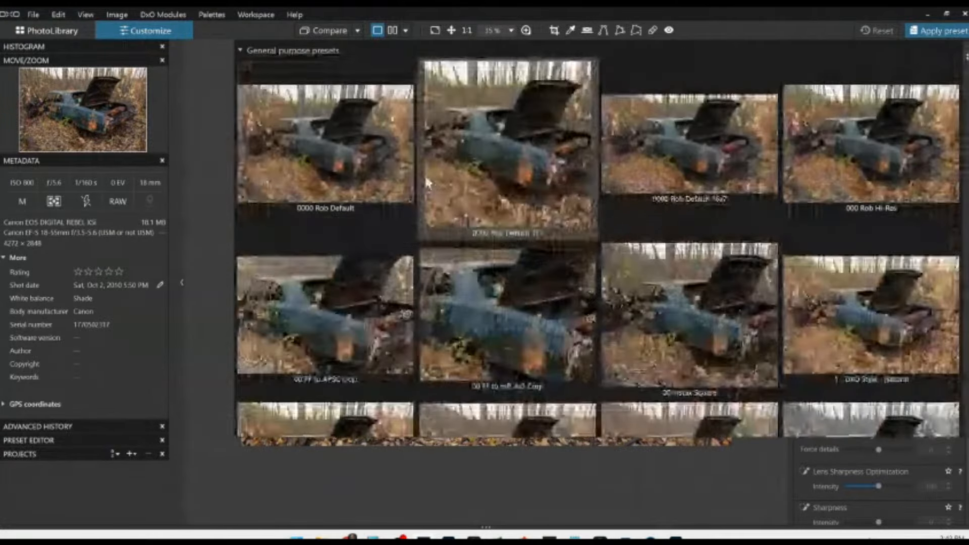
left_click(426, 176)
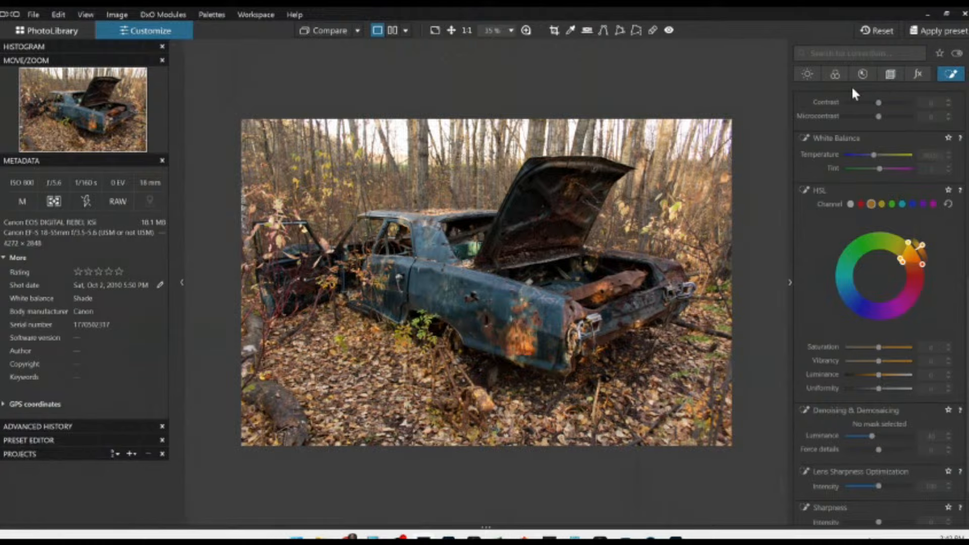
Darken the whole car photo by setting its global exposure to -2.35.
left_click(807, 74)
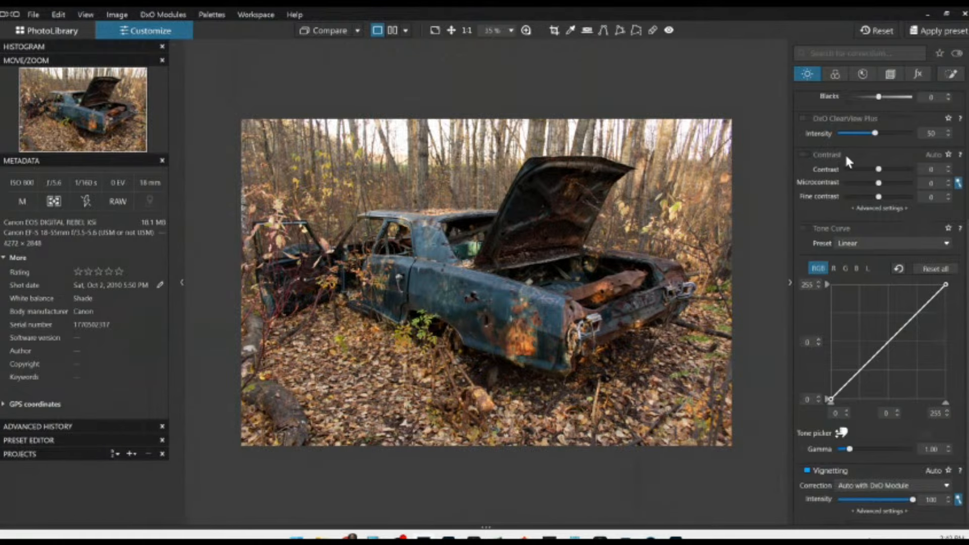
scroll(862, 134, "up", 5)
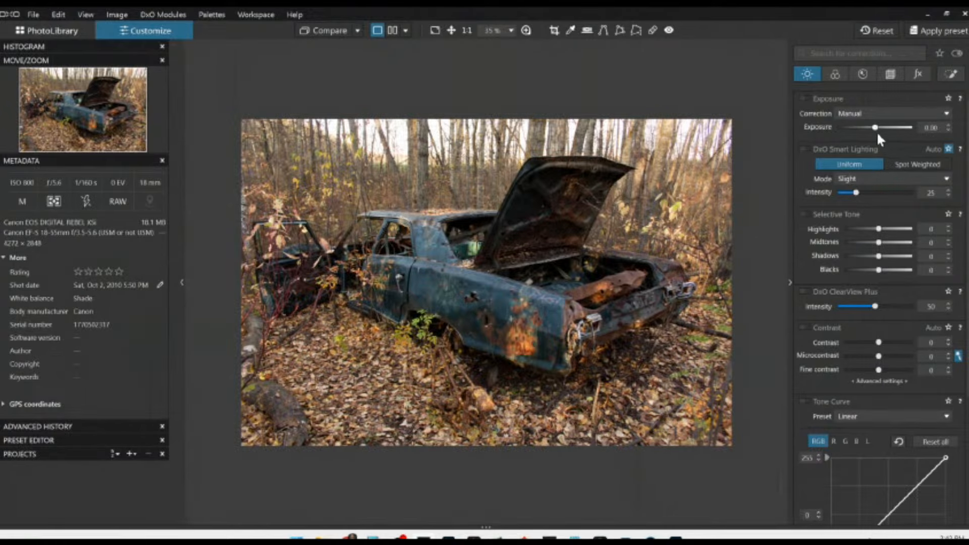
left_click_drag(874, 128, 853, 130)
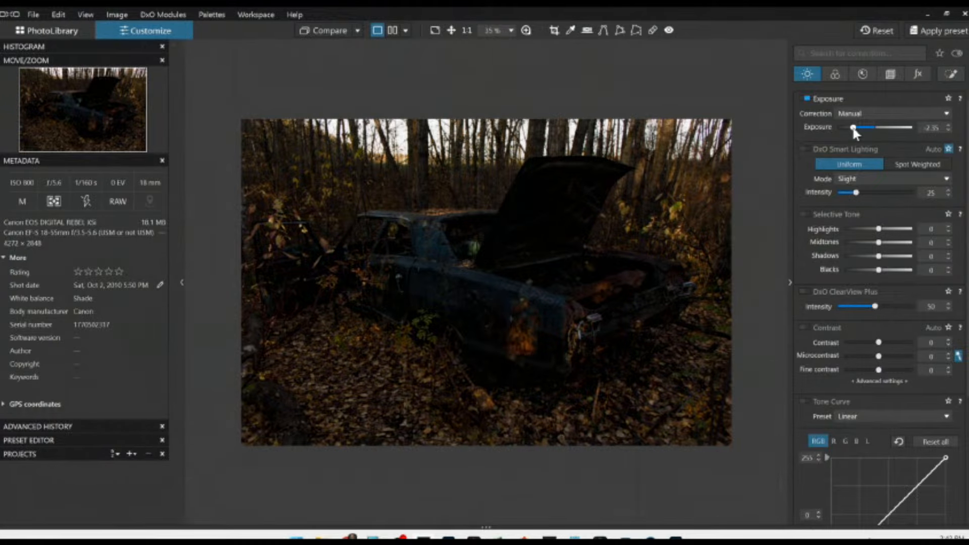
Create a local adjustment mask with enlarged control points on the car's windshield pillar and front fender.
left_click(950, 75)
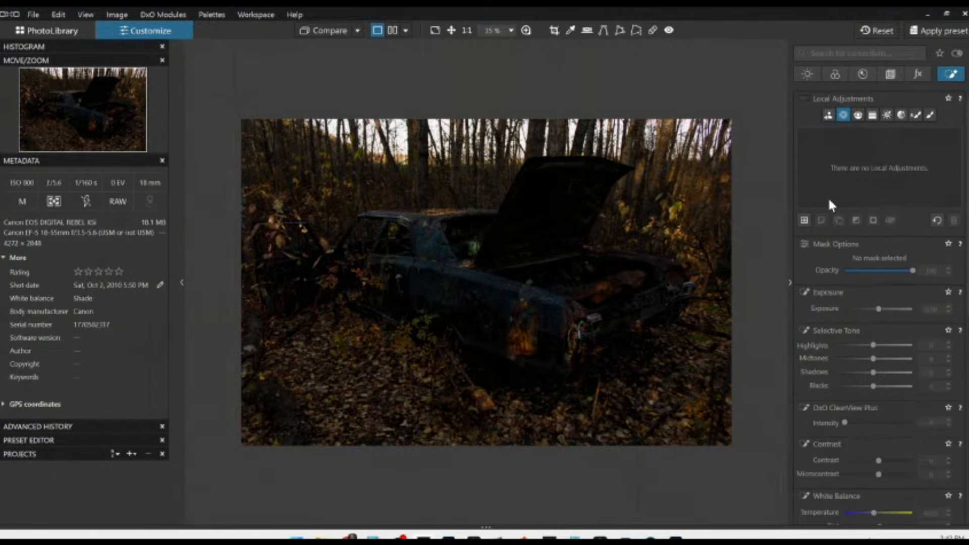
left_click(805, 220)
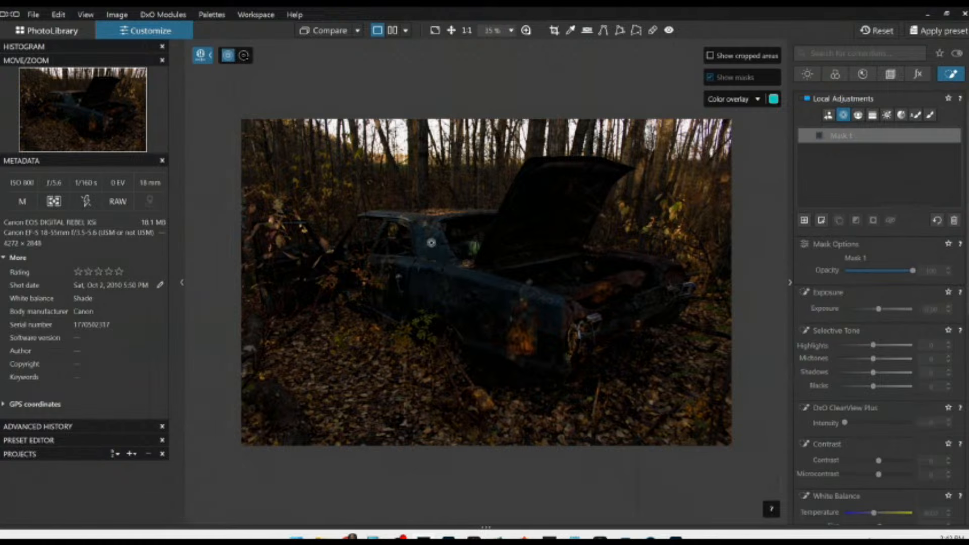
left_click(427, 233)
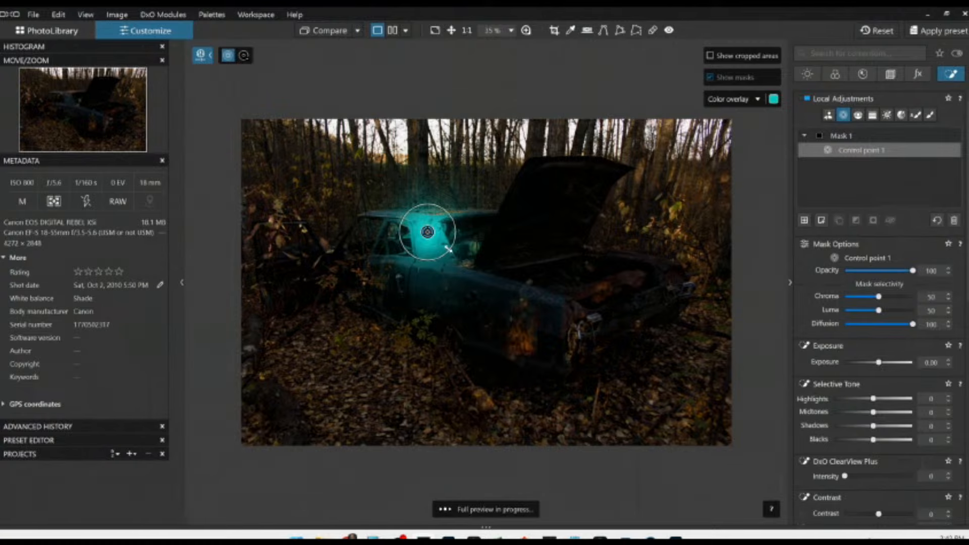
left_click_drag(448, 251, 461, 265)
left_click(508, 293)
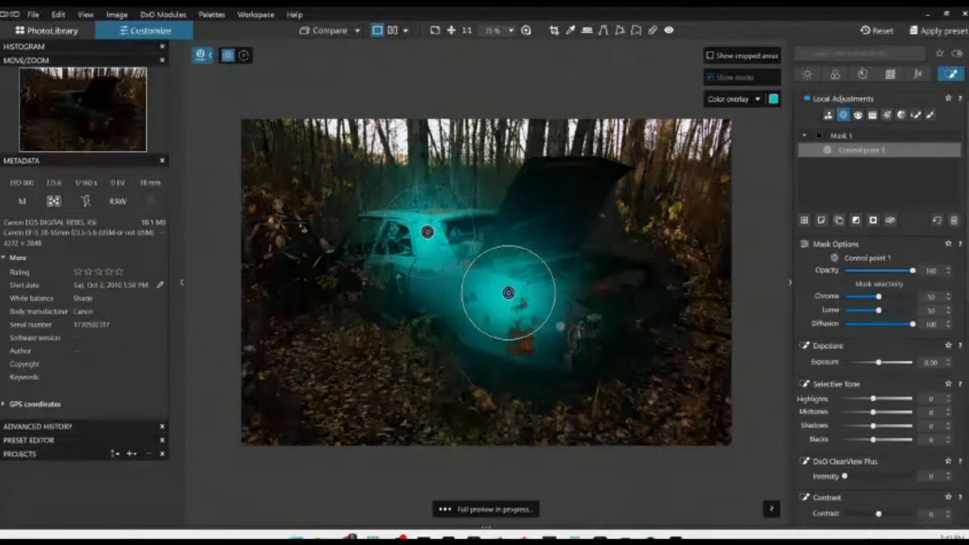
Set the car mask's selective tone to highlights 87, midtones 72 and shadows 51.
left_click(908, 399)
left_click(901, 412)
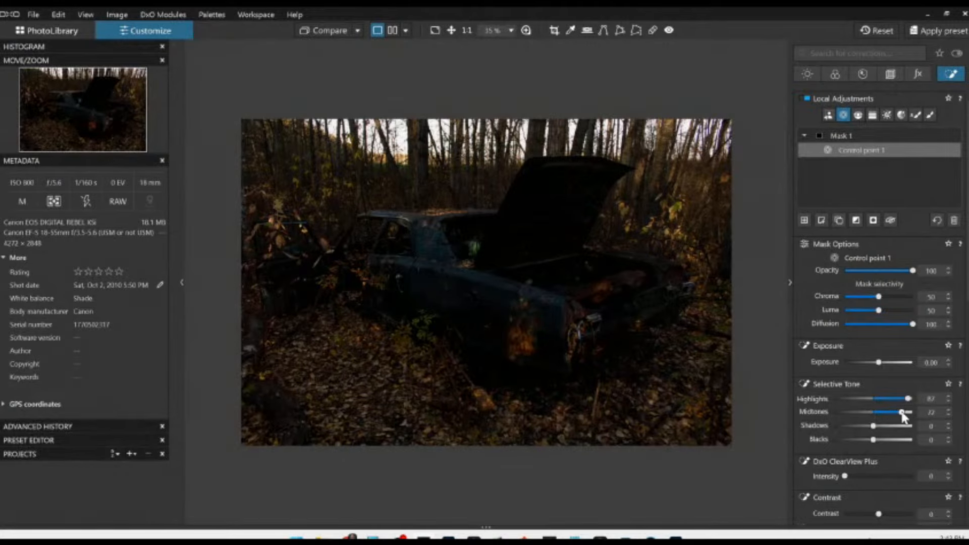
left_click(888, 426)
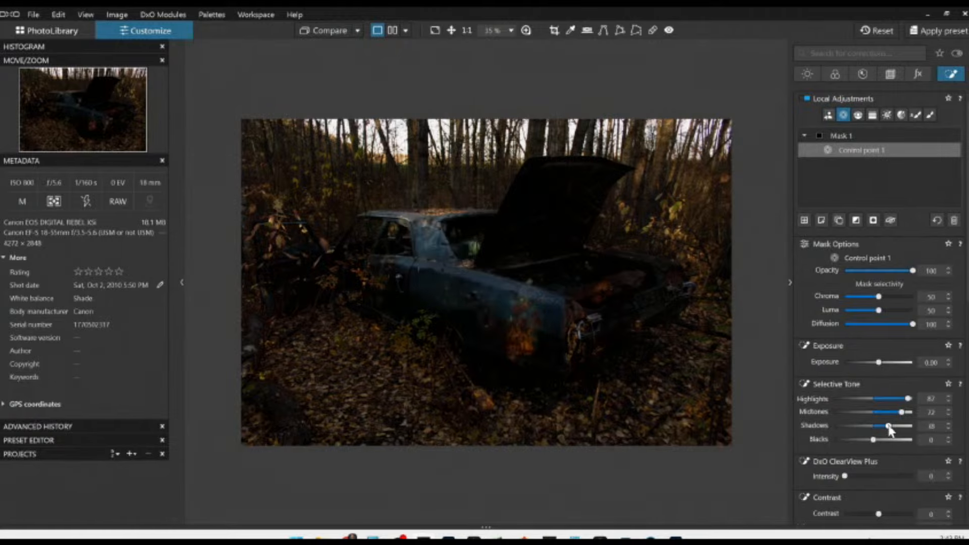
left_click_drag(889, 426, 894, 427)
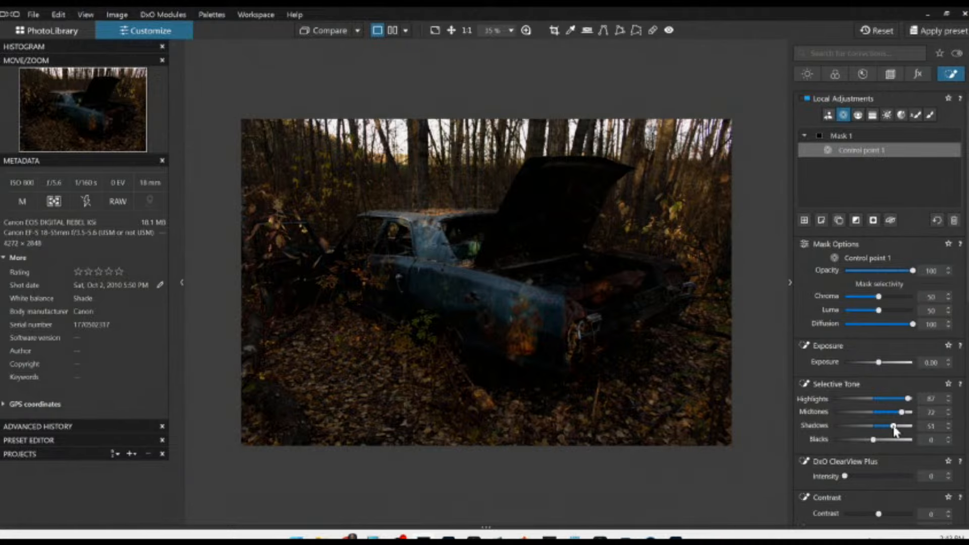
Extend the car mask with control points on the near headlight, door, rear window area and fender, shrinking the door's circle.
left_click_drag(507, 295, 504, 291)
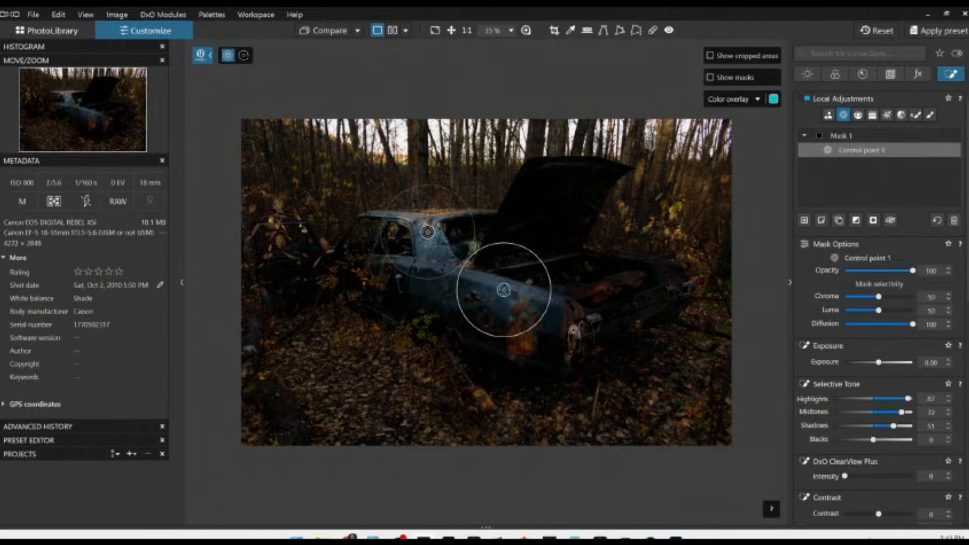
left_click(577, 334)
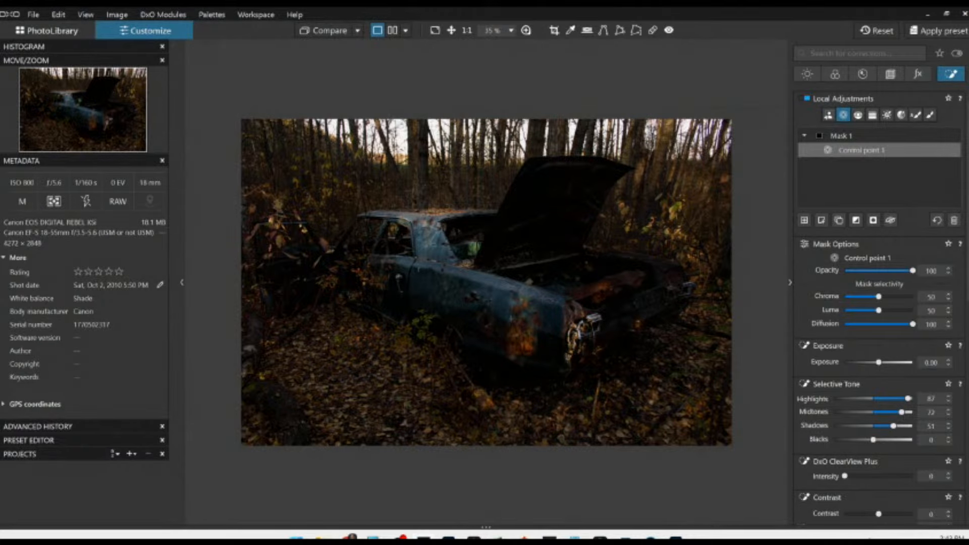
left_click(681, 291)
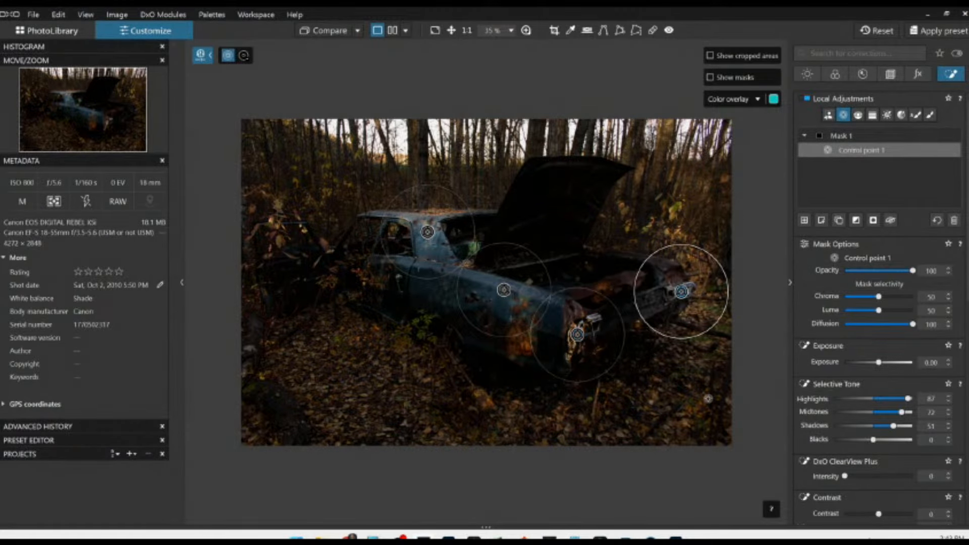
left_click_drag(681, 291, 398, 285)
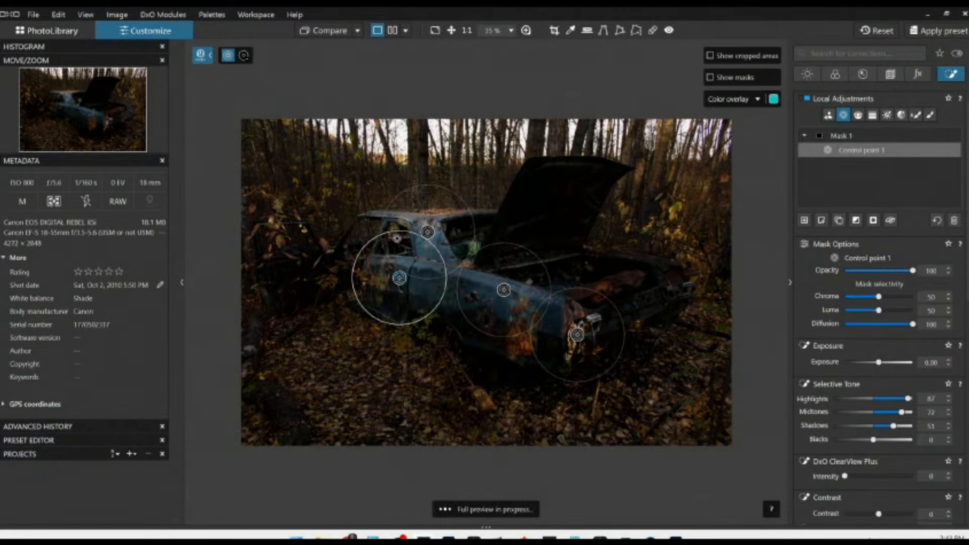
left_click_drag(396, 233, 398, 256)
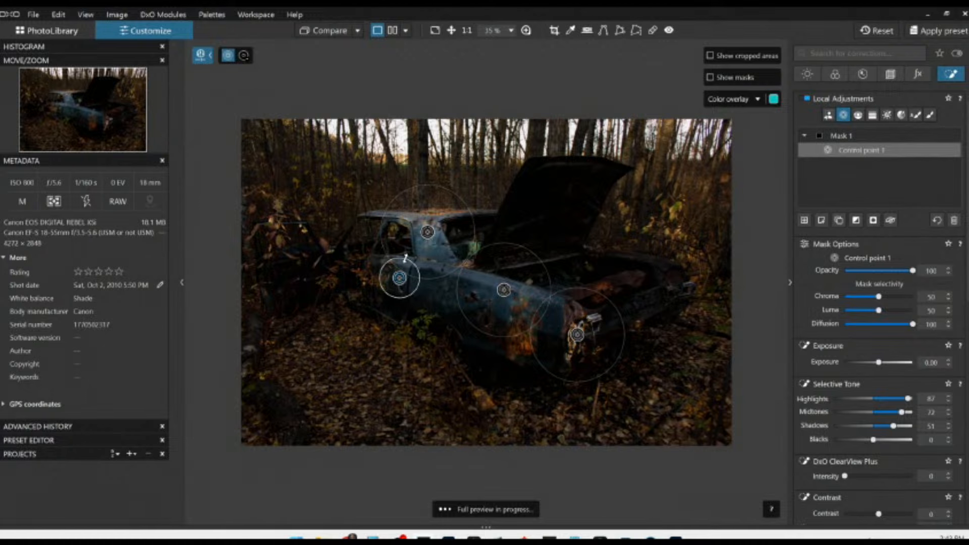
left_click(365, 244)
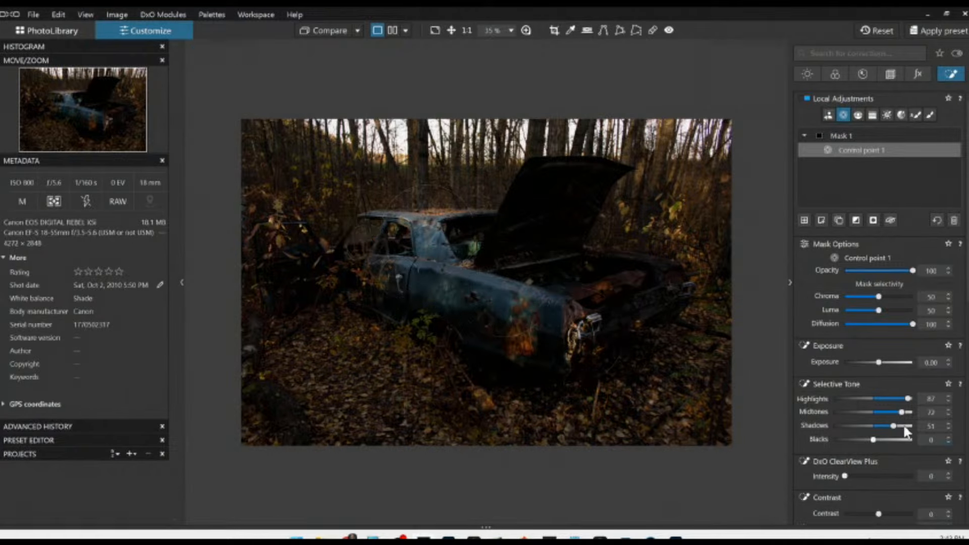
left_click_drag(462, 276, 487, 269)
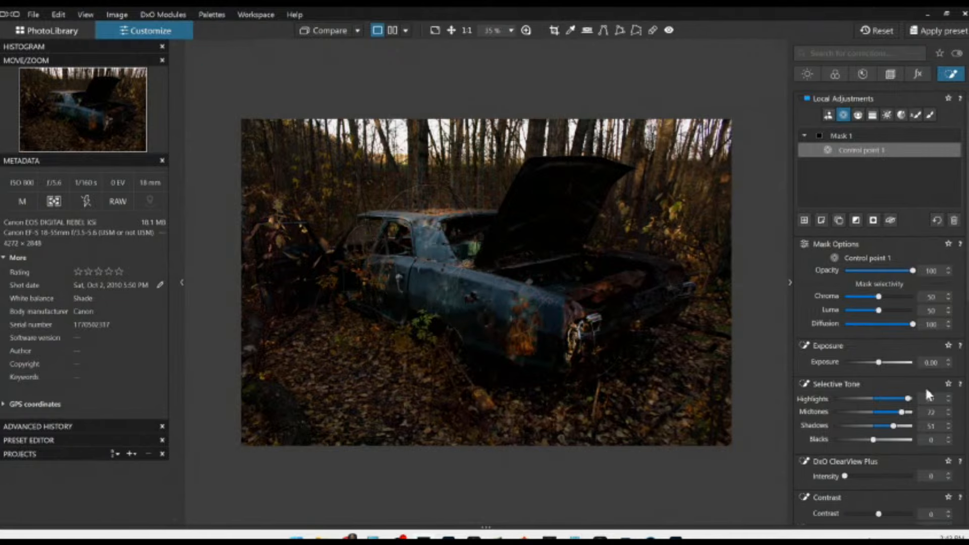
Set the car mask's contrast to 30 and microcontrast to 100.
scroll(917, 425, "down", 3)
scroll(916, 426, "down", 4)
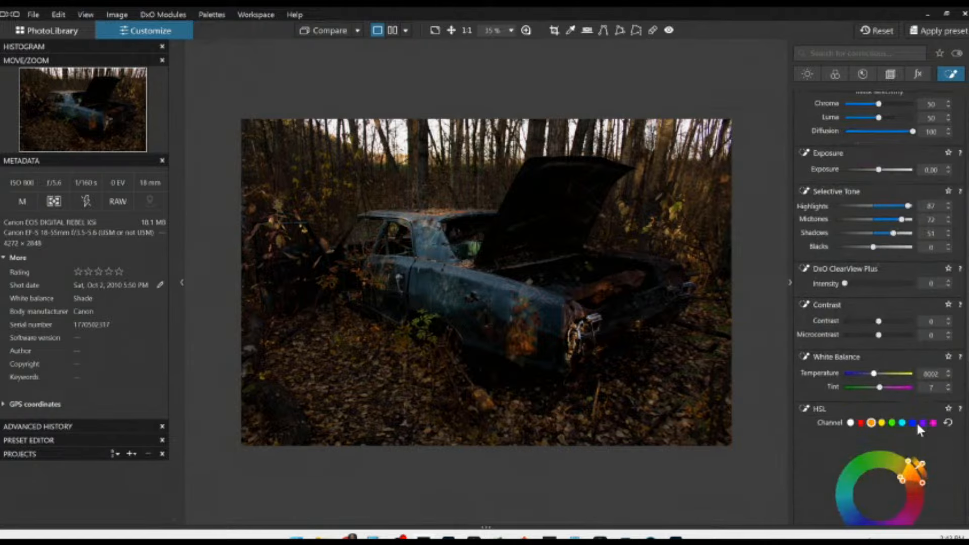
mouse_move(878, 337)
left_mouse_down()
mouse_move(917, 342)
mouse_move(889, 324)
left_mouse_up()
Brighten the car mask with highlights at 100, shadows at 39 and exposure at 0.49.
left_click_drag(908, 205, 897, 234)
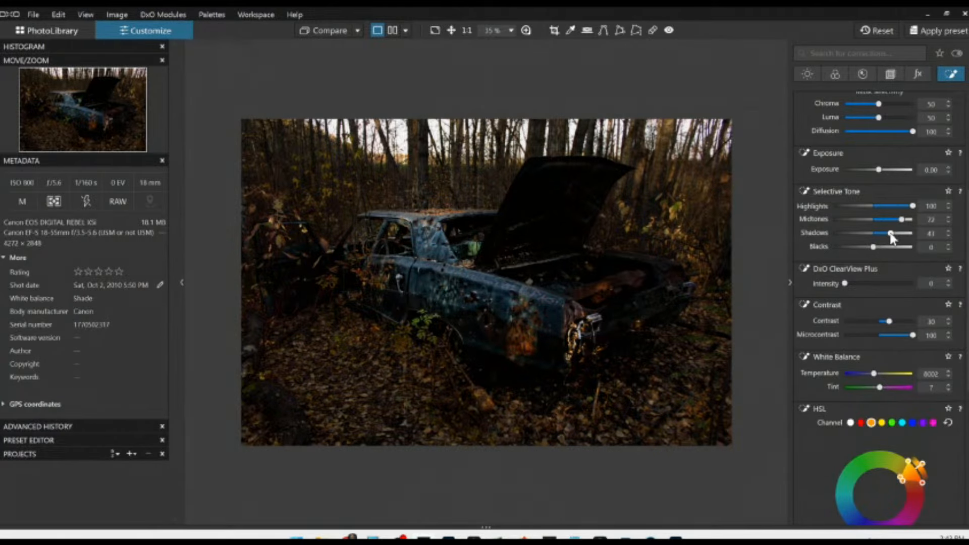
left_click_drag(880, 170, 883, 170)
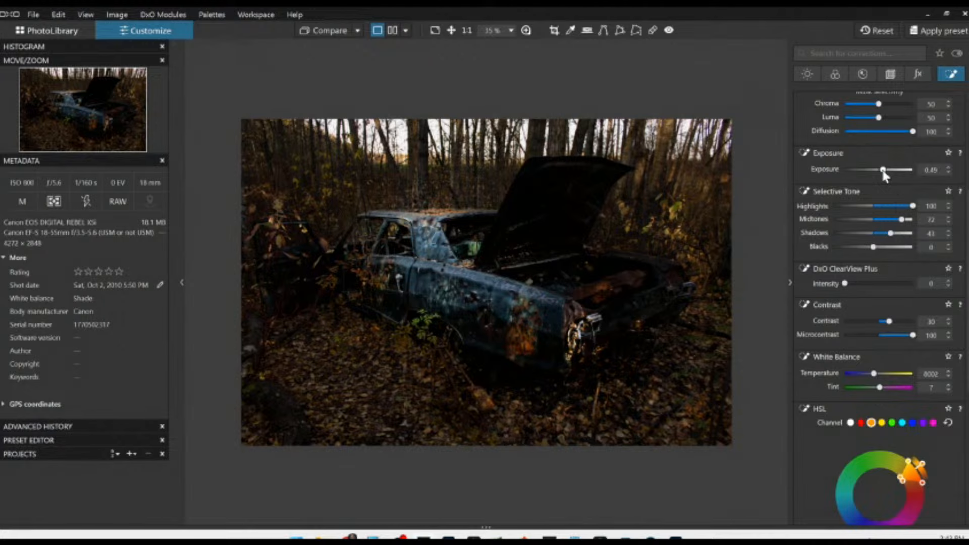
left_click_drag(889, 234, 888, 234)
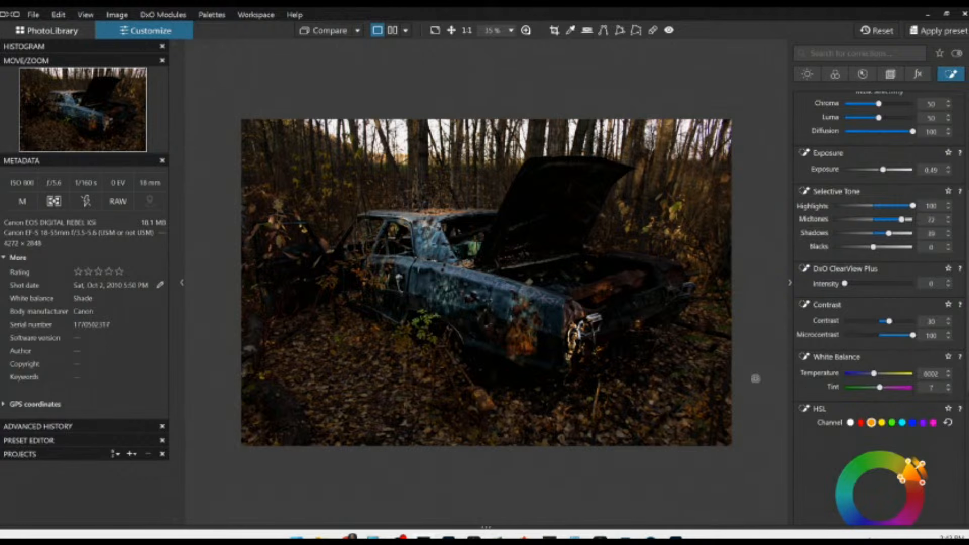
Reposition and shrink the headlight control point, and add small control points around the front wheel arch and lower fender.
left_click_drag(577, 335, 581, 330)
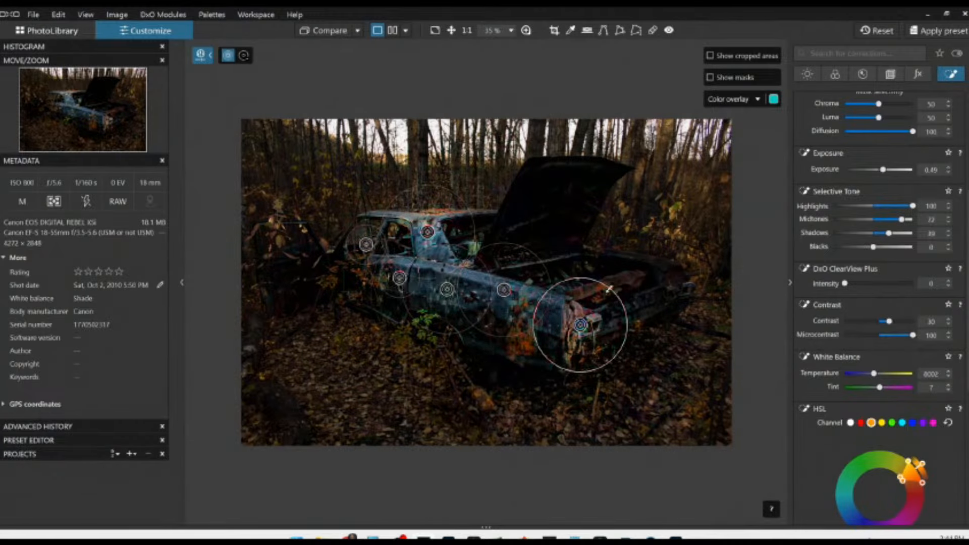
left_click_drag(607, 292, 593, 306)
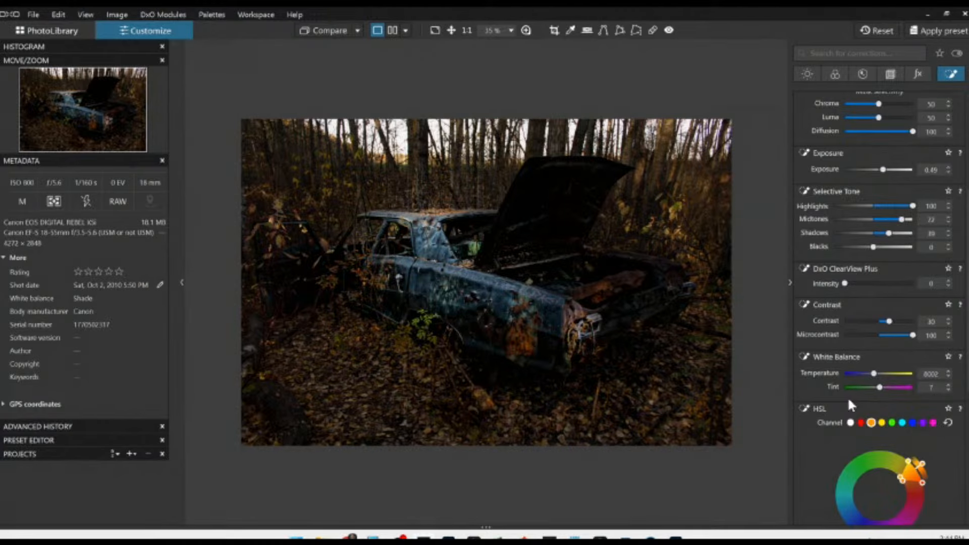
left_click(463, 338)
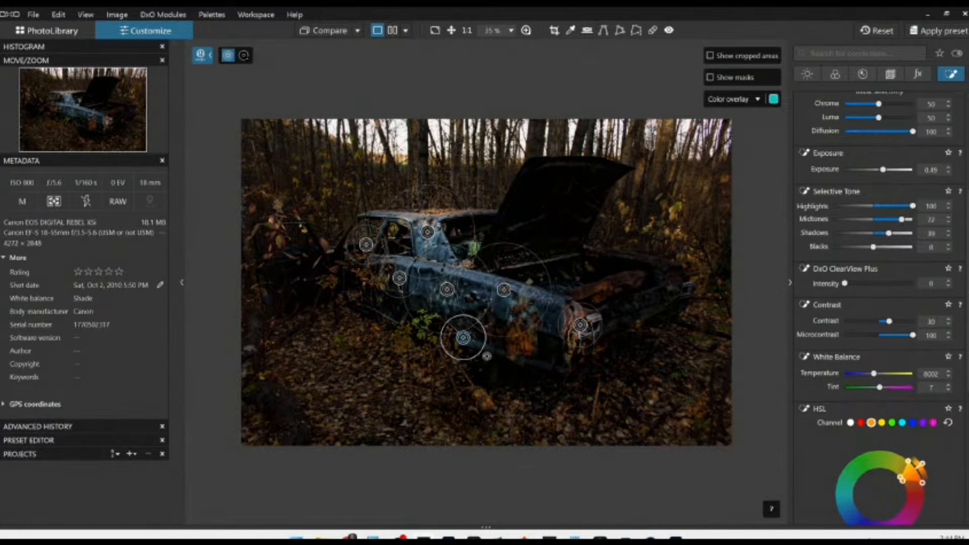
scroll(486, 356, "up", 1)
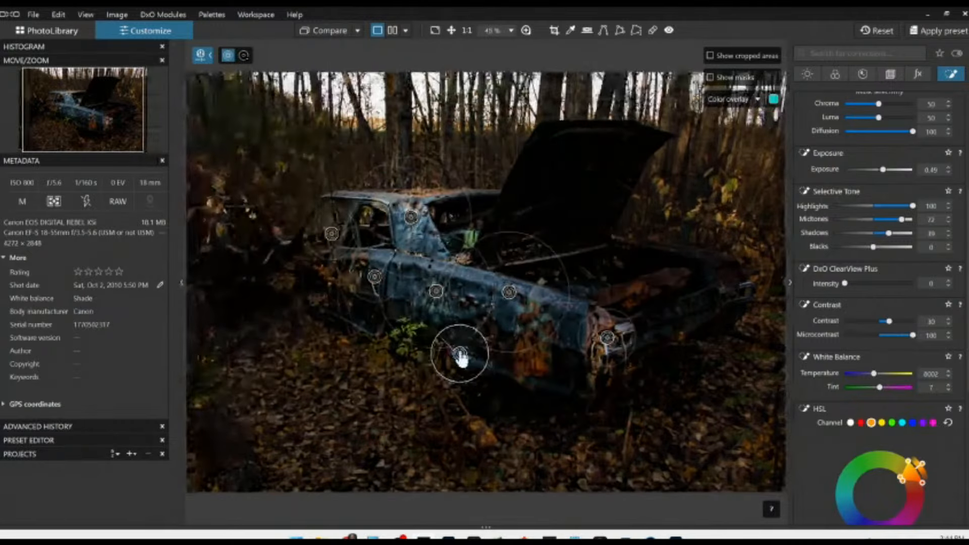
left_click_drag(460, 359, 468, 364)
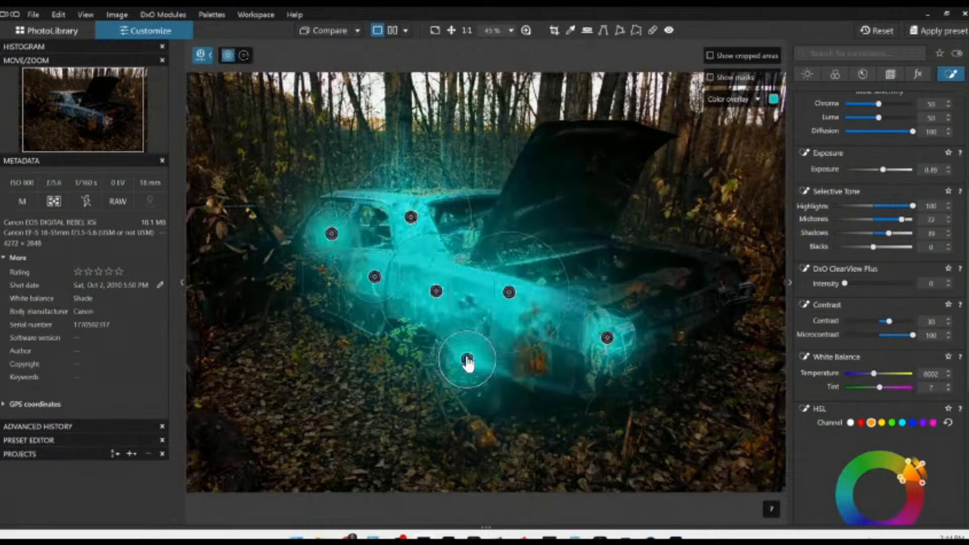
left_click(412, 329)
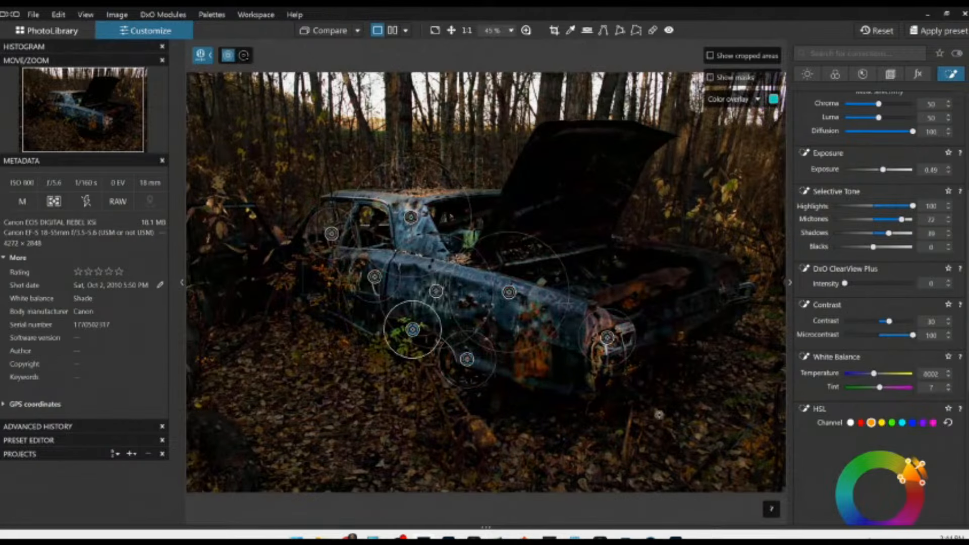
left_click(426, 314)
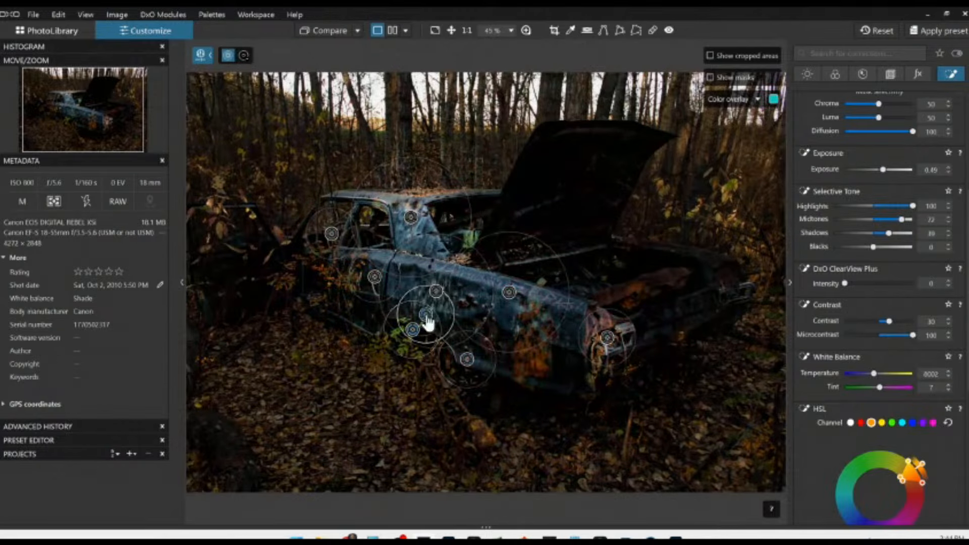
Raise the car mask's exposure to 0.79 and its white balance temperature to 8602.
scroll(892, 265, "up", 2)
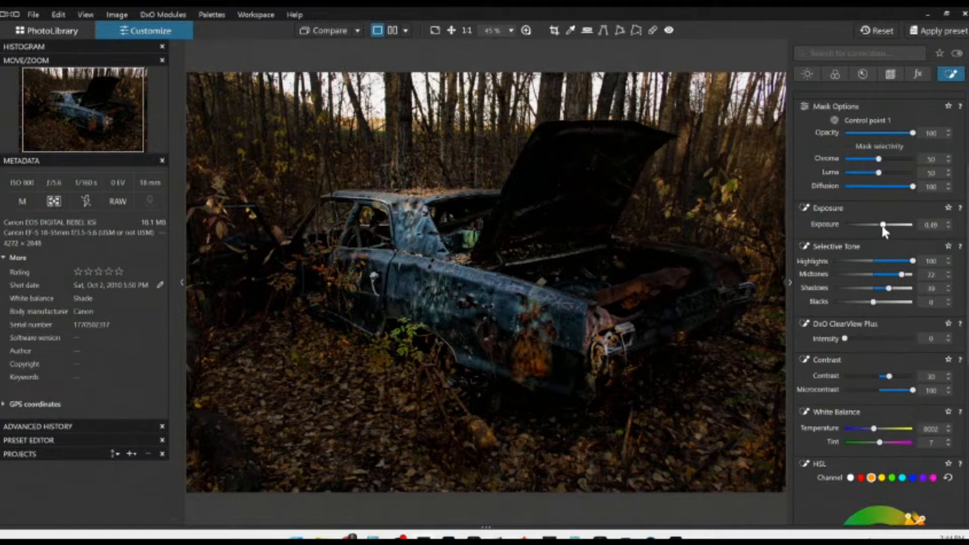
left_click_drag(882, 225, 885, 225)
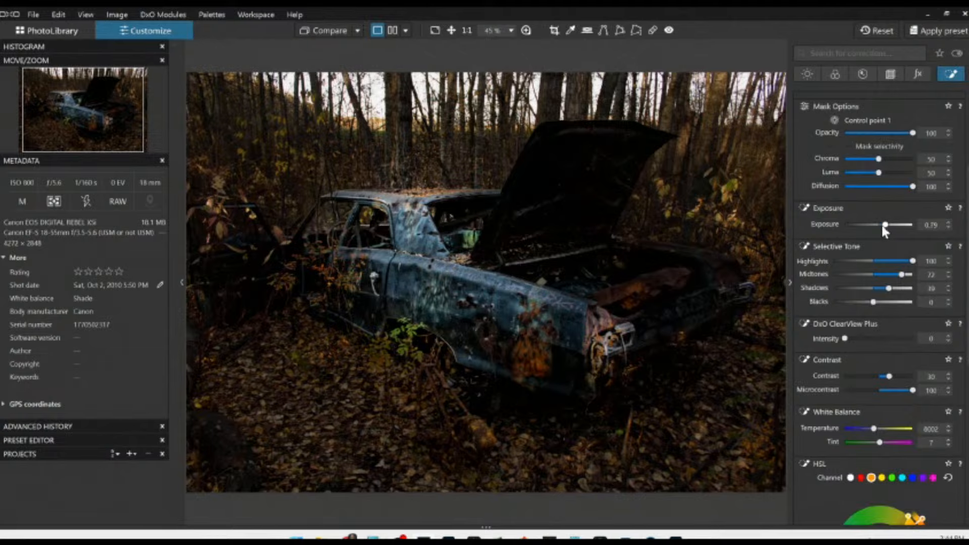
scroll(848, 312, "down", 5)
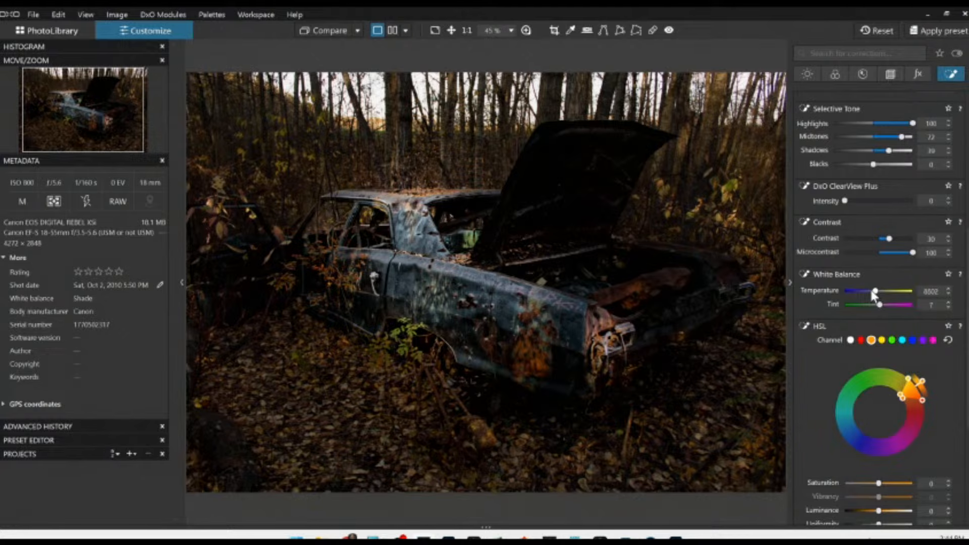
scroll(731, 320, "down", 2)
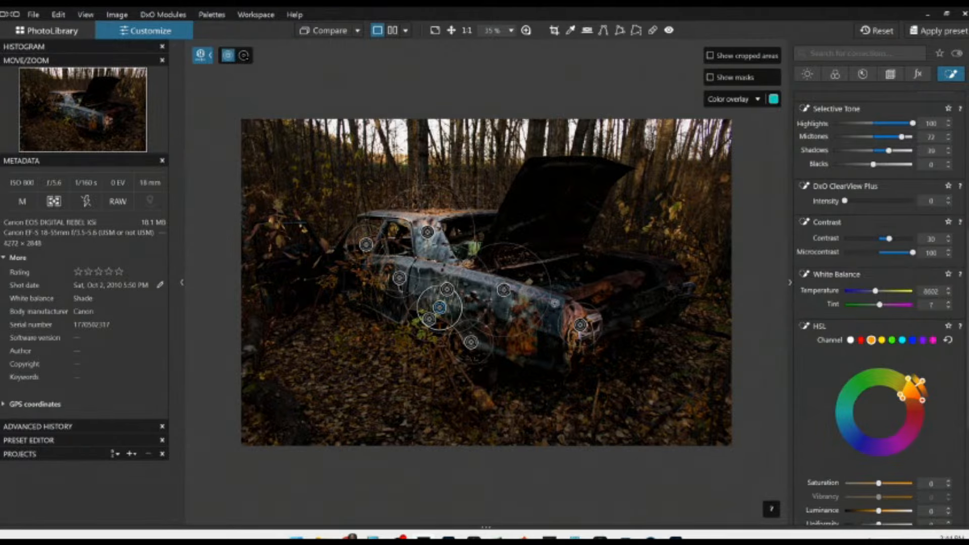
Add a control point on the fender beside the headlight, and delete the trial point on the rust patch.
left_click(555, 303)
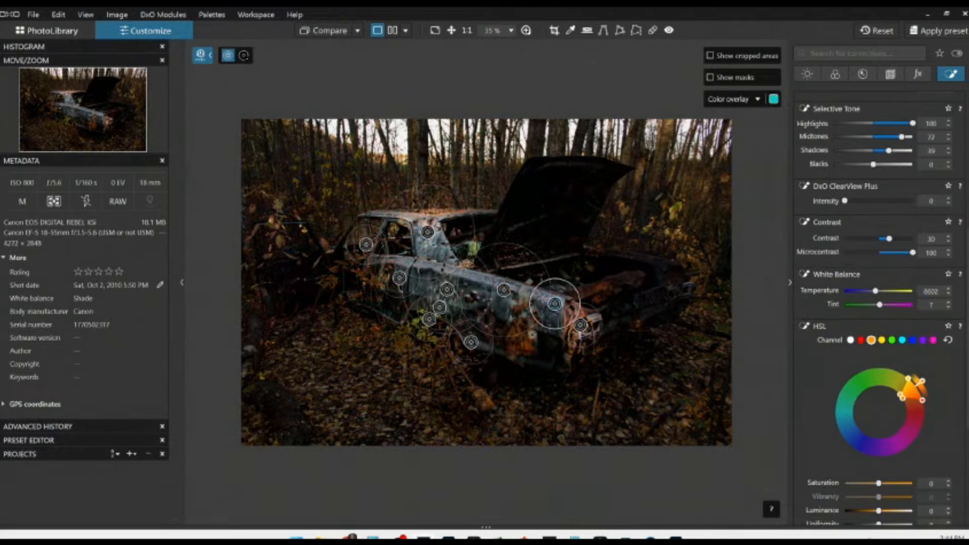
left_click_drag(555, 303, 515, 340)
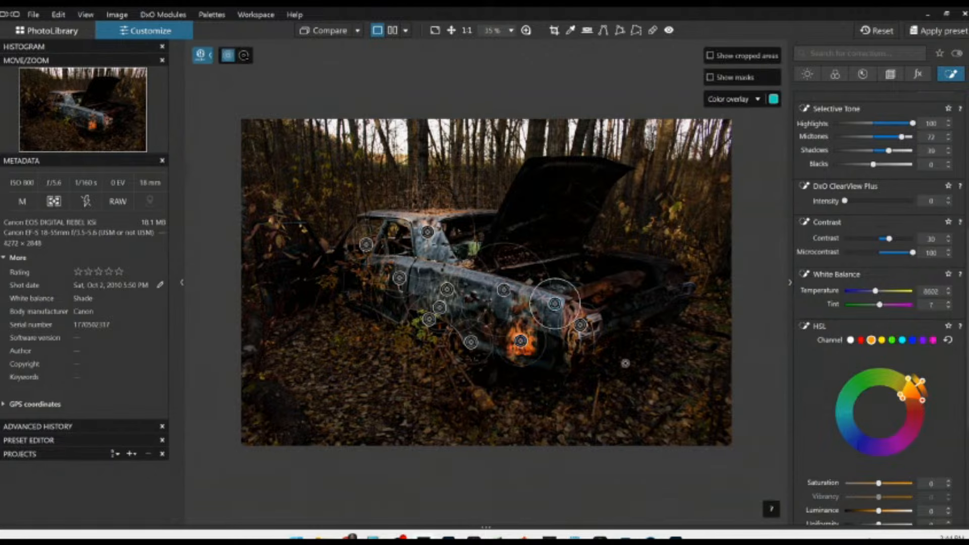
key("Delete")
Create a second local adjustment mask with control points on the fender's rust patch and the rusty metal in the engine bay.
scroll(828, 272, "up", 6)
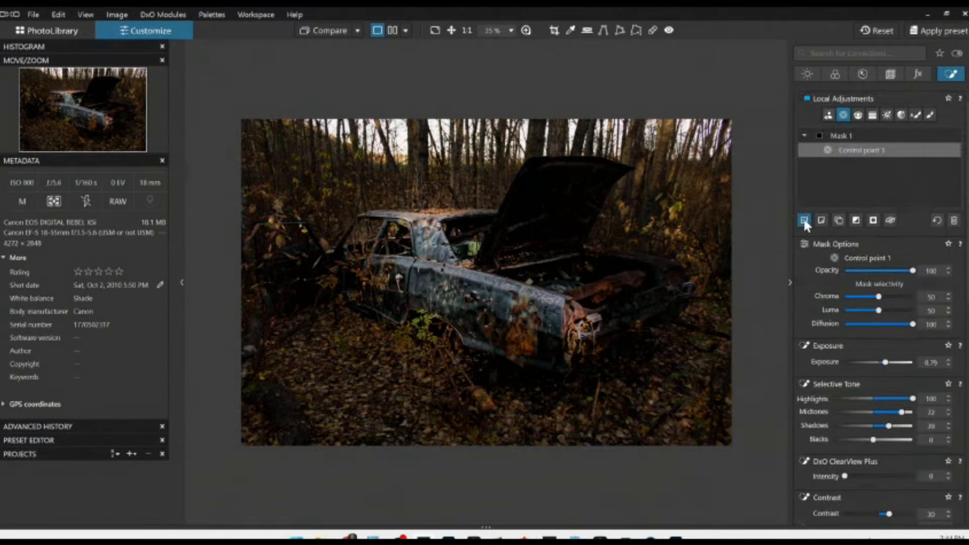
left_click(804, 220)
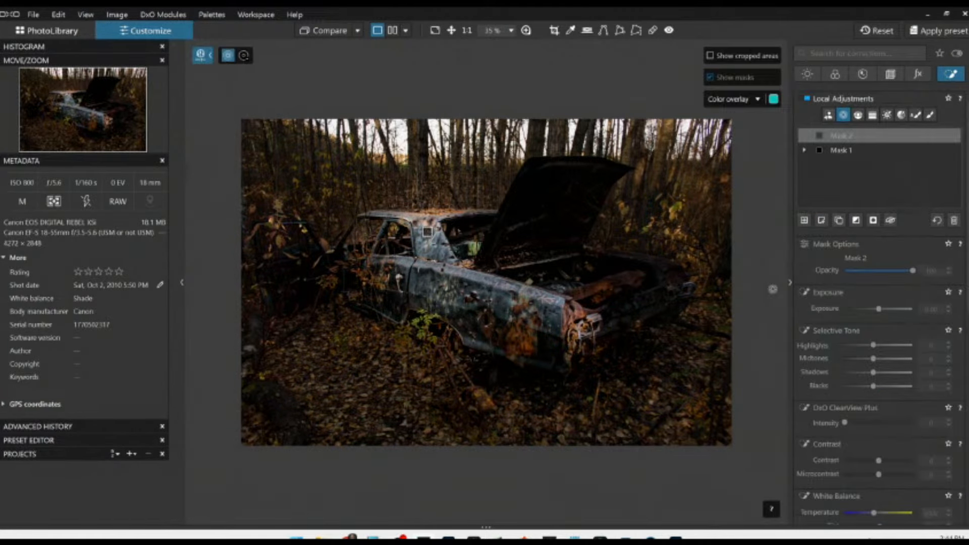
left_click(521, 340)
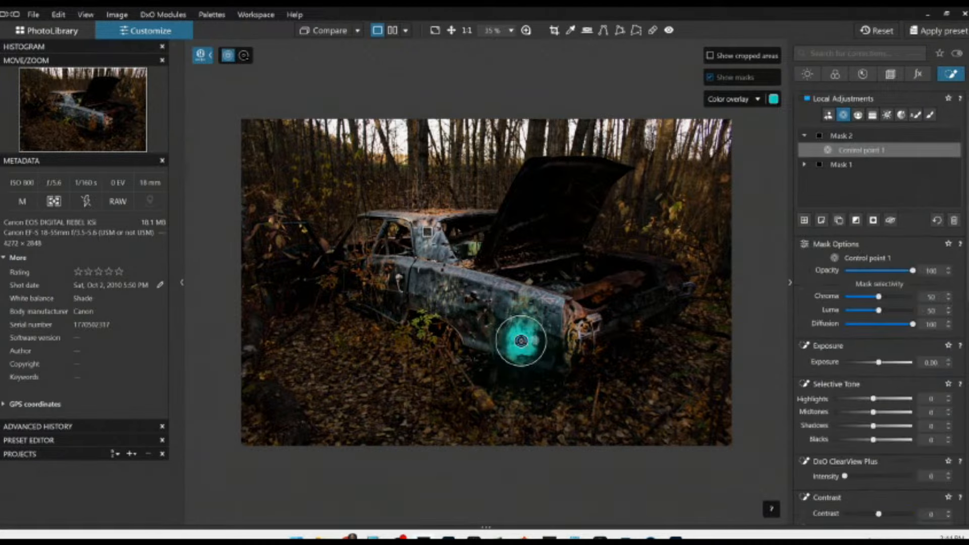
left_click(613, 285)
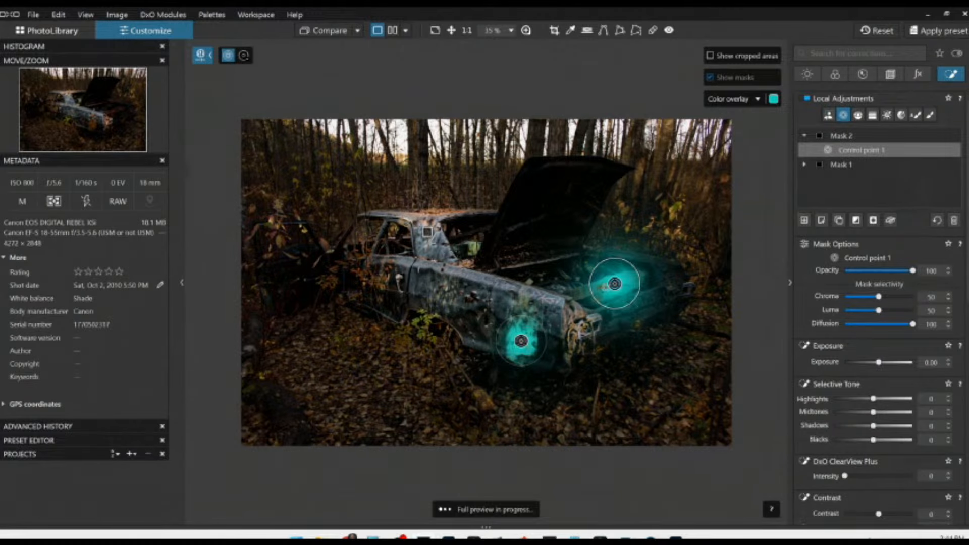
Recentre the engine-bay control point on the rusty metal, and add control points on the foliage behind the car and the yellow-green plant beside it.
left_click_drag(614, 284, 606, 286)
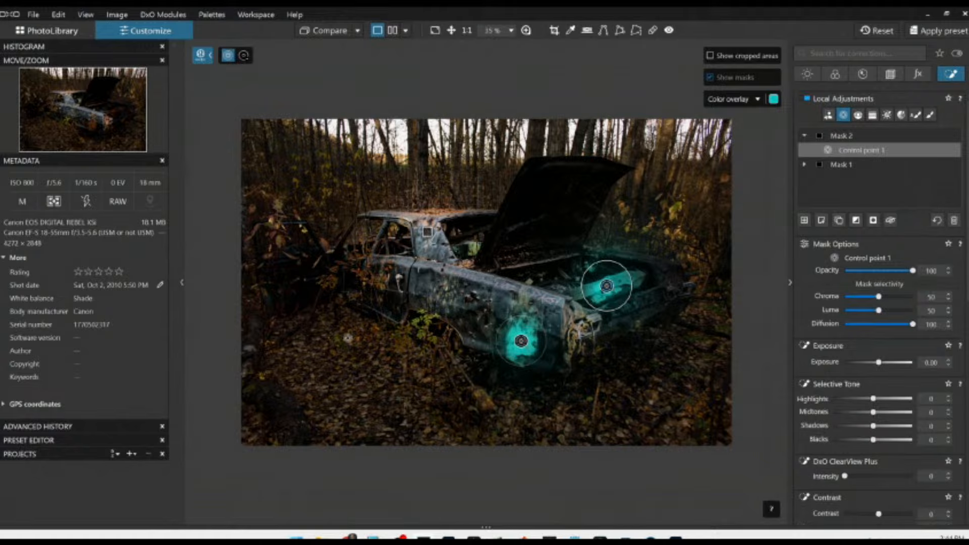
left_click(357, 271)
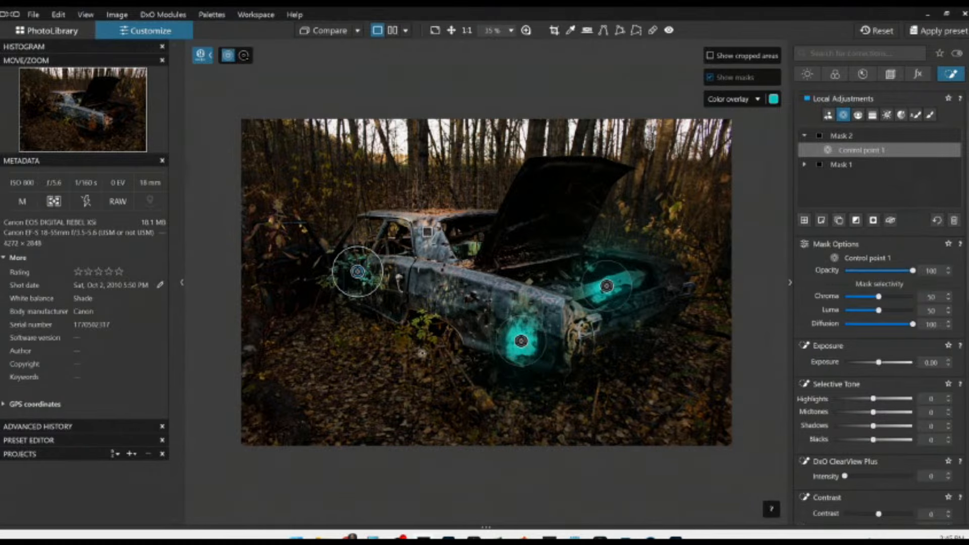
left_click(426, 321)
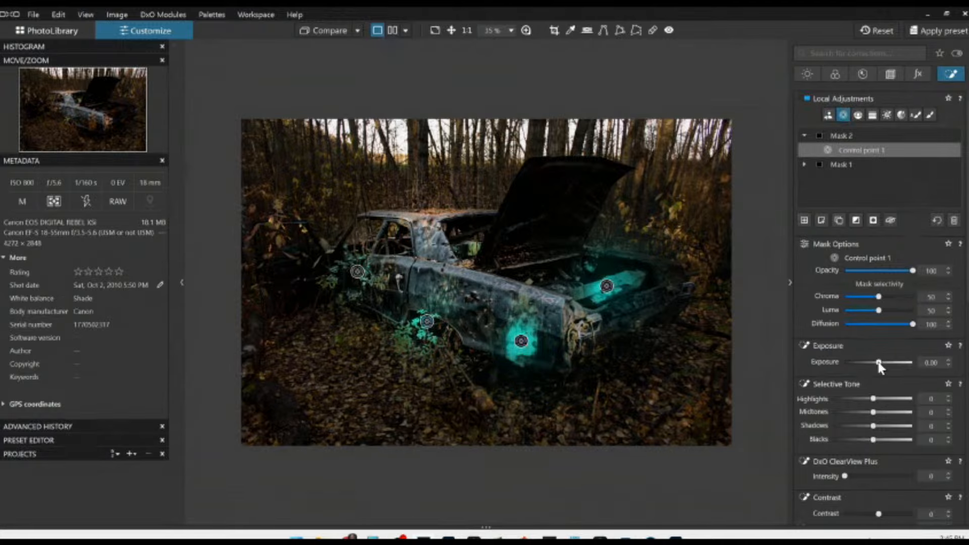
Set the rust mask's exposure to 0.40 and highlights to 100, leaving shadows at 0.
left_click_drag(878, 367, 880, 368)
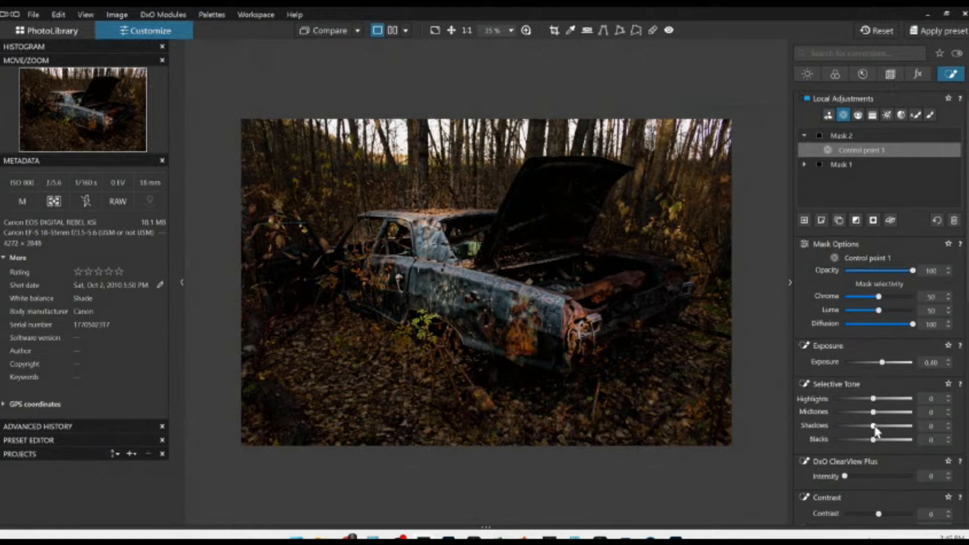
left_click_drag(872, 426, 877, 425)
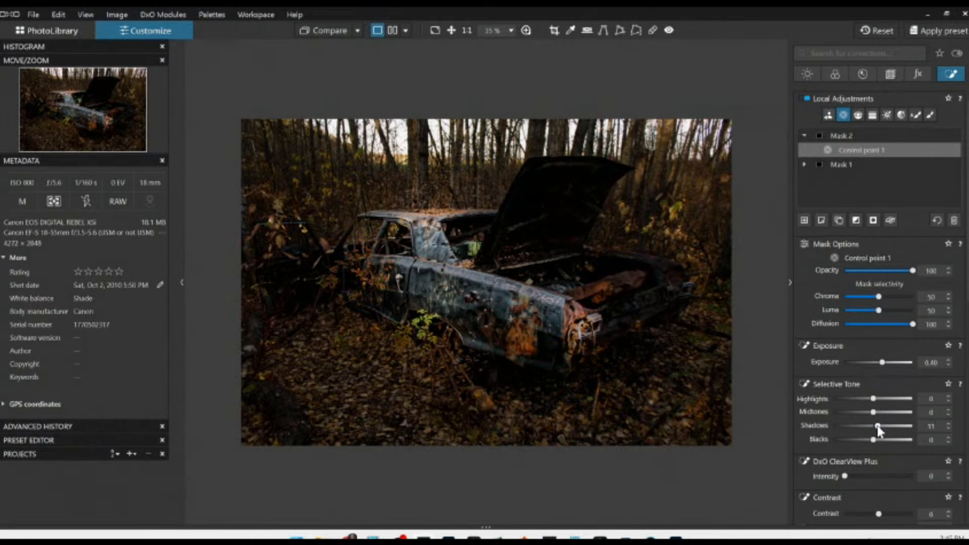
left_click_drag(873, 399, 907, 399)
double_click(876, 424)
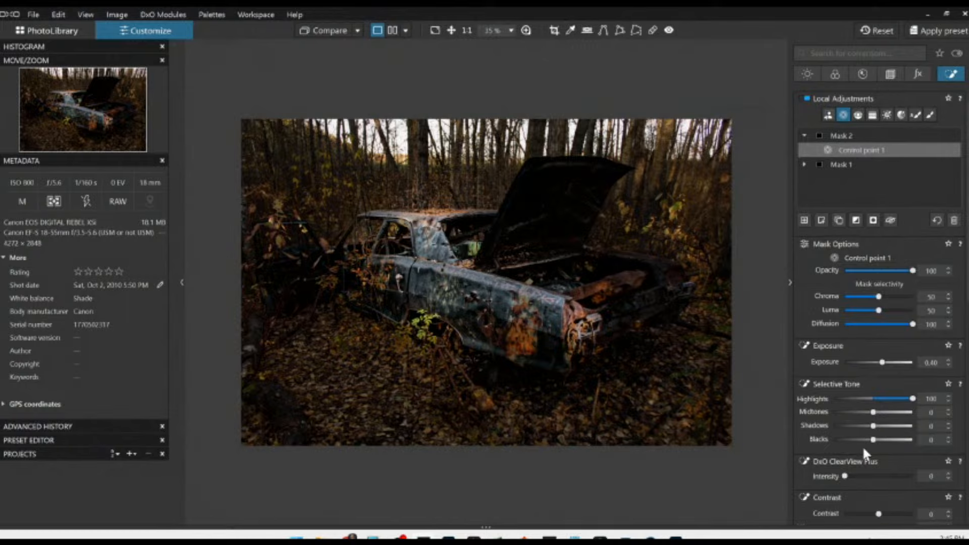
Set the rust mask's ClearView Plus intensity to 30 and microcontrast to 85.
left_click_drag(844, 476, 866, 477)
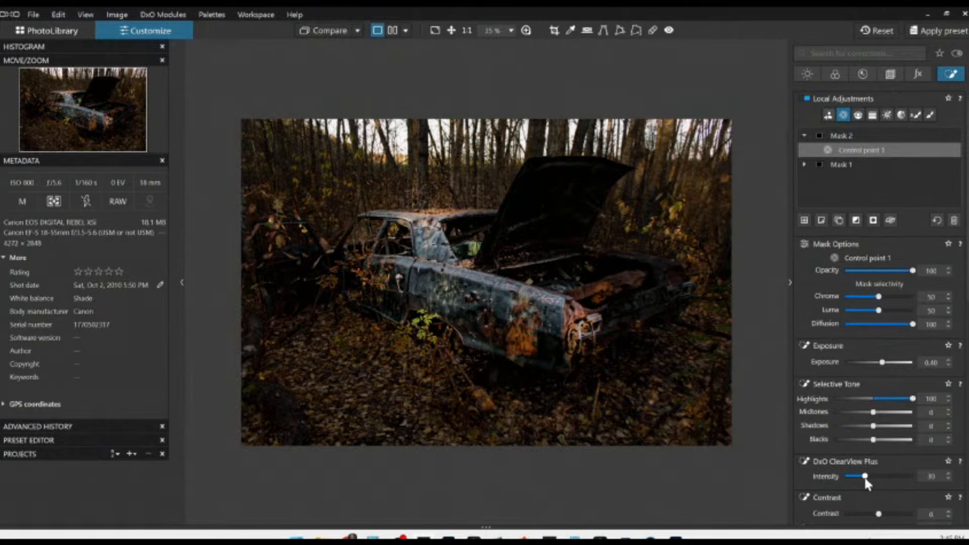
scroll(823, 472, "down", 4)
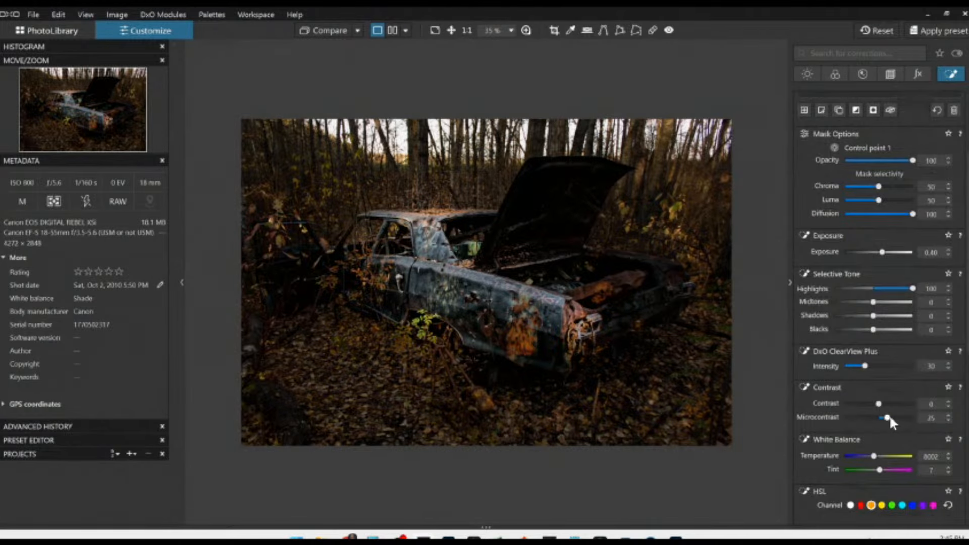
left_click_drag(888, 418, 908, 419)
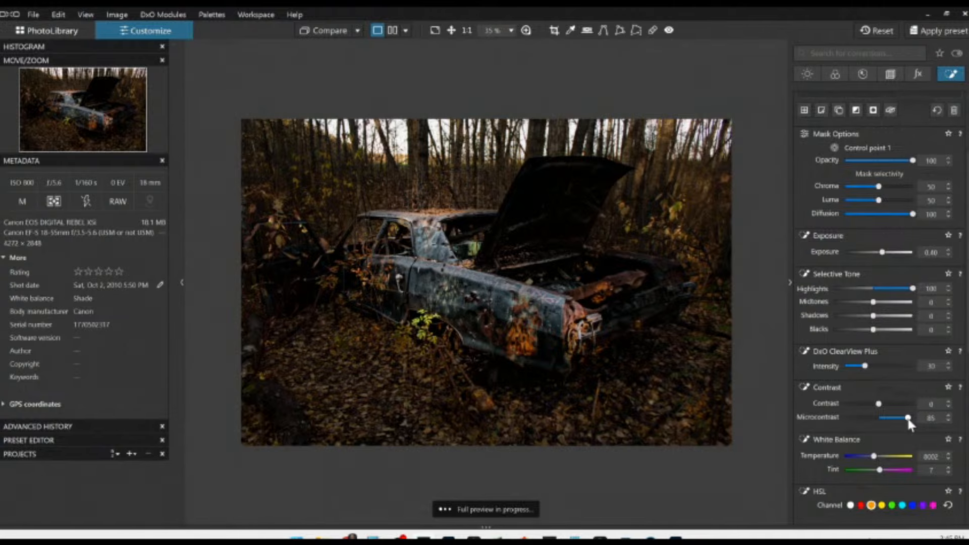
Add two more control points to the rust mask, on the engine bay's far side and the car's front end.
left_click_drag(656, 295, 676, 313)
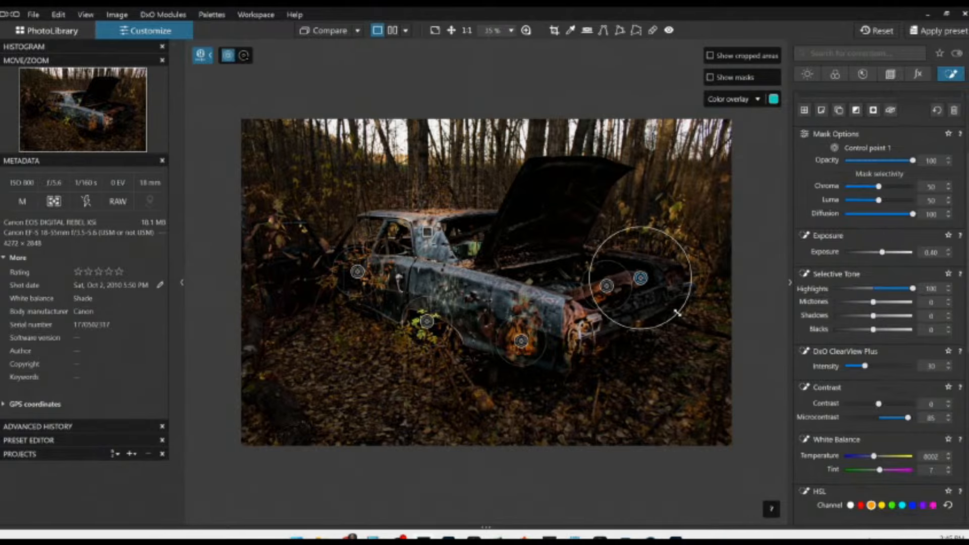
scroll(679, 295, "up", 1)
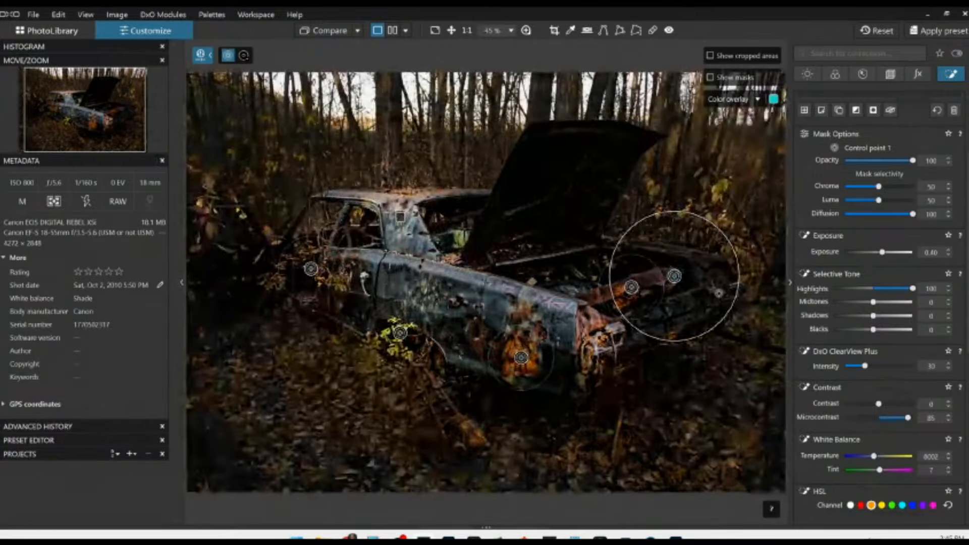
left_click(718, 293)
scroll(693, 361, "down", 1)
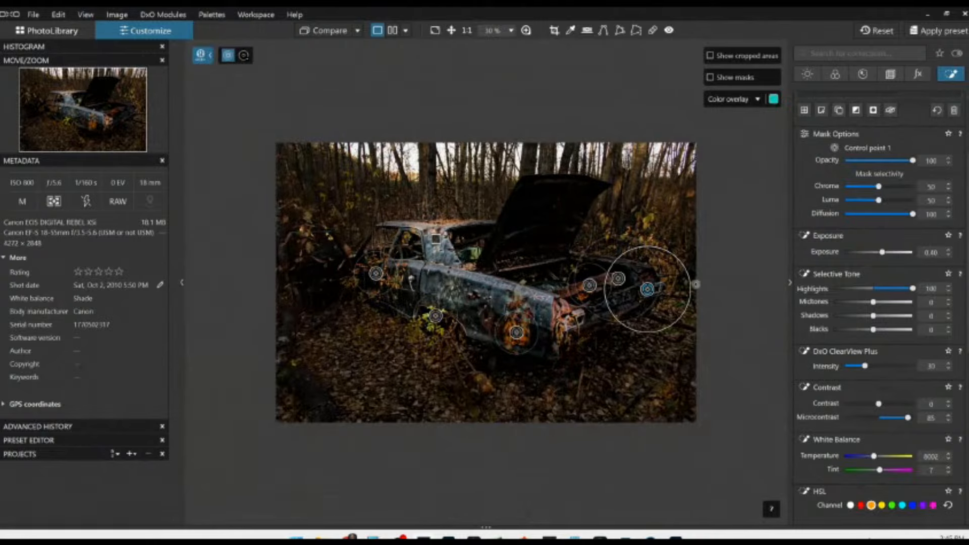
left_click_drag(687, 284, 674, 284)
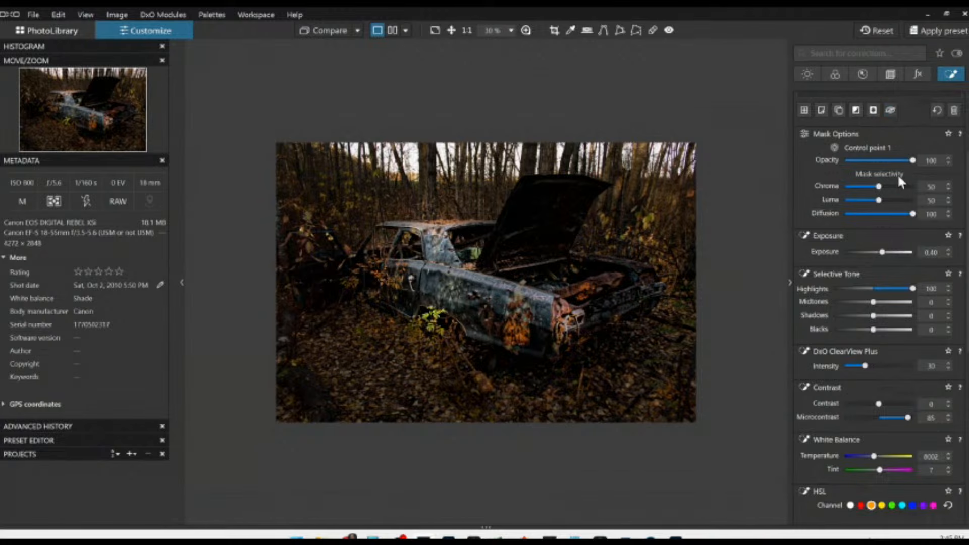
scroll(897, 173, "up", 3)
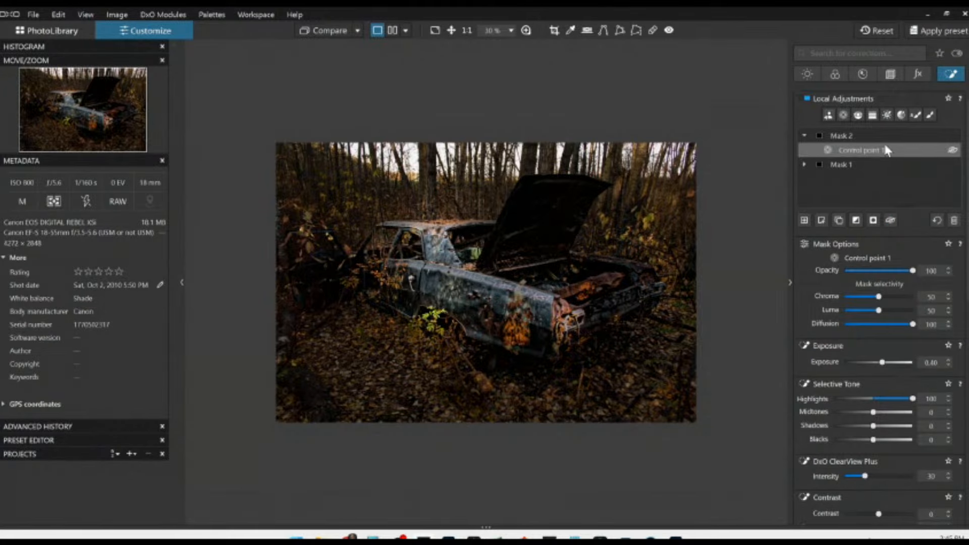
left_click(857, 114)
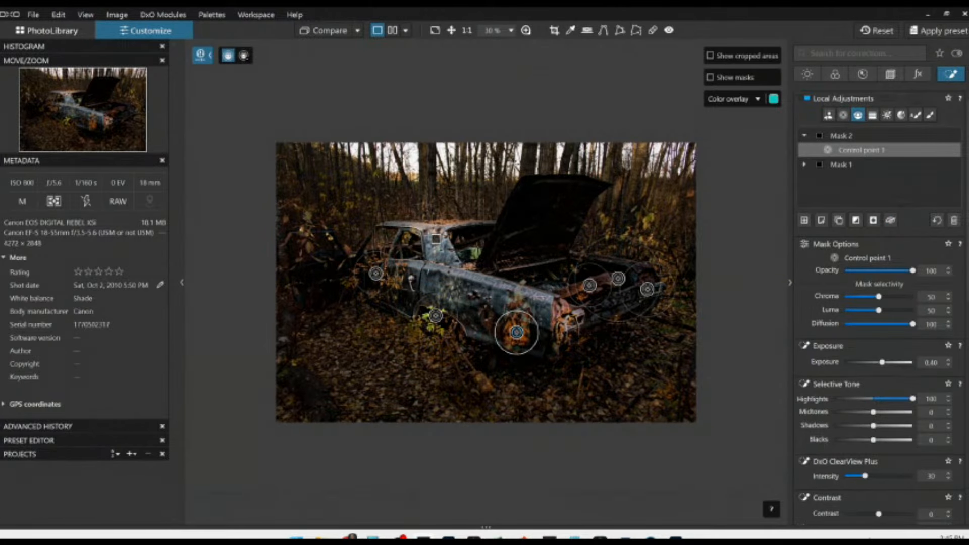
left_click_drag(517, 163, 518, 185)
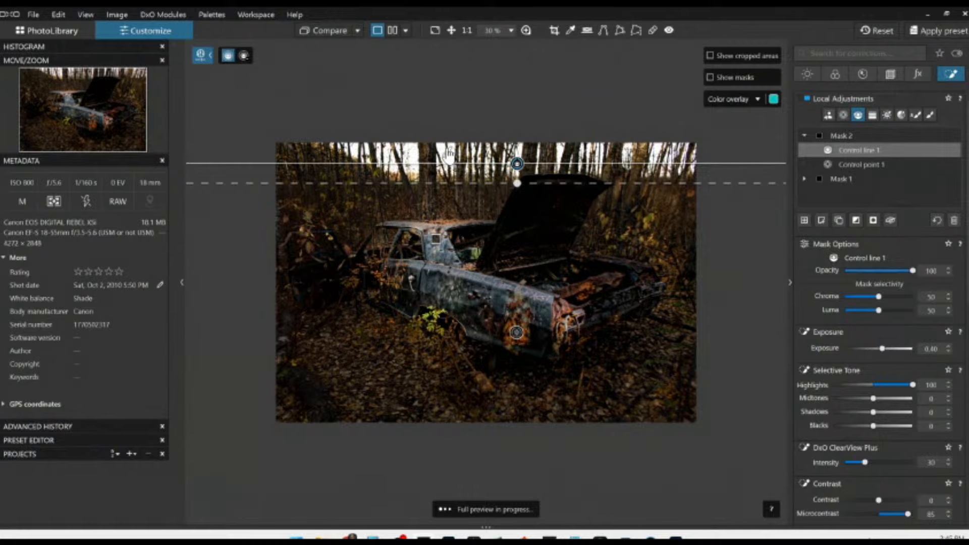
key("Delete")
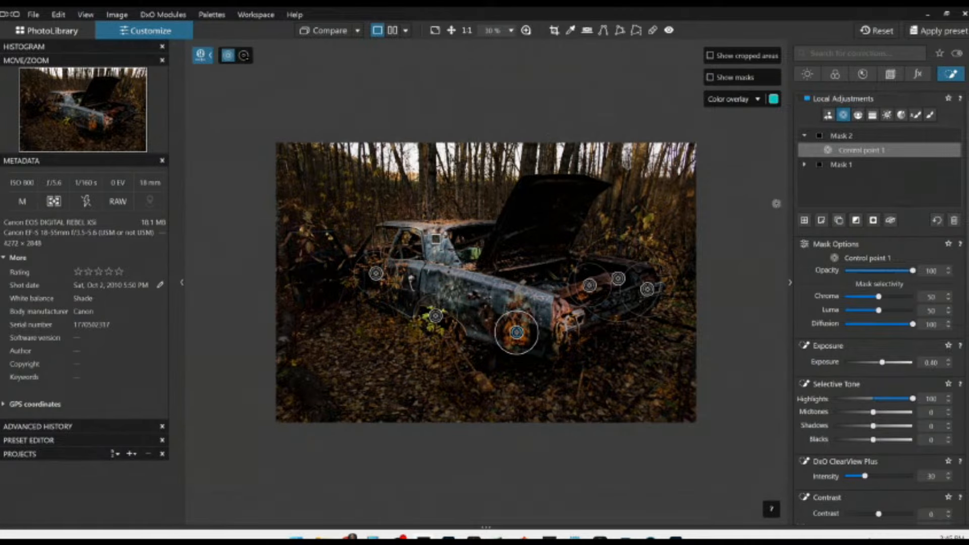
Create a third local adjustment mask with a control line sampling the bright sky between the trees.
left_click(804, 221)
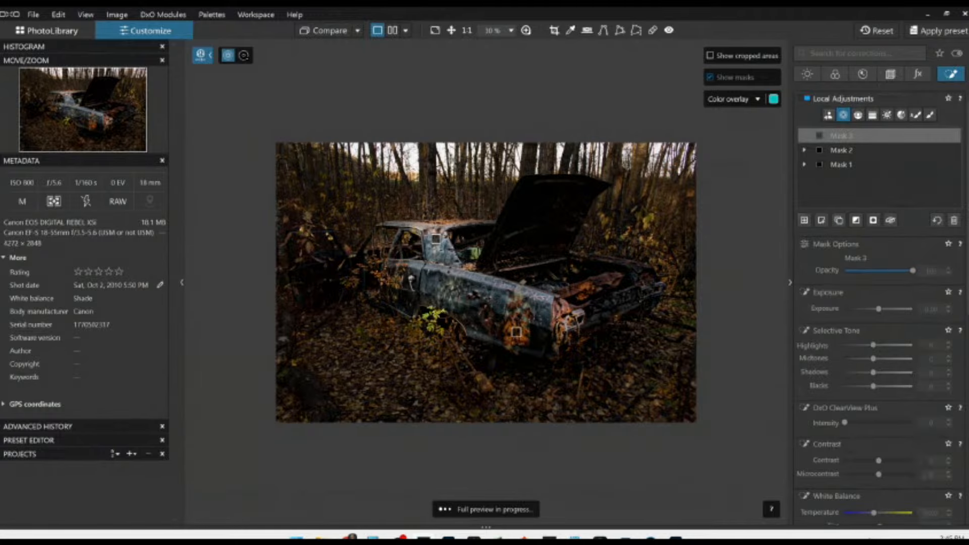
left_click(857, 115)
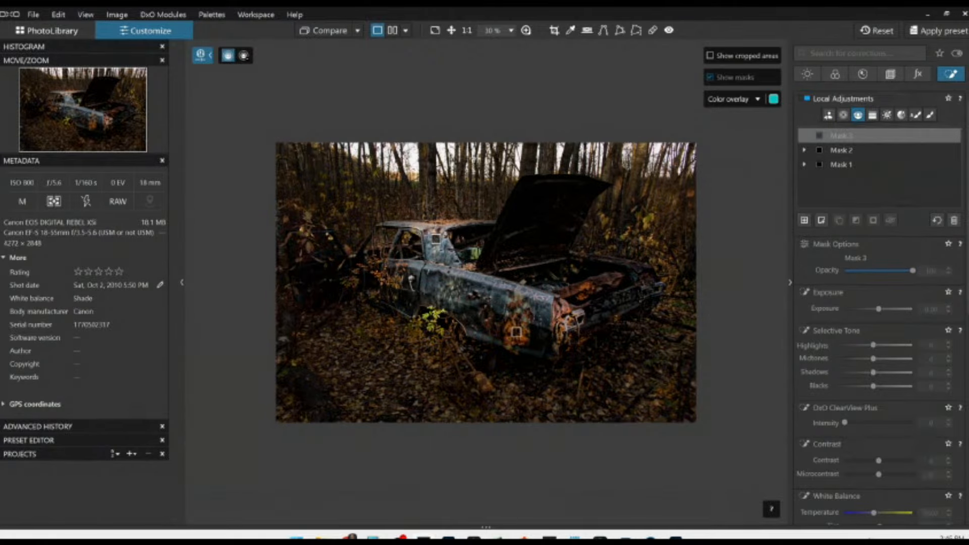
left_click_drag(444, 161, 445, 185)
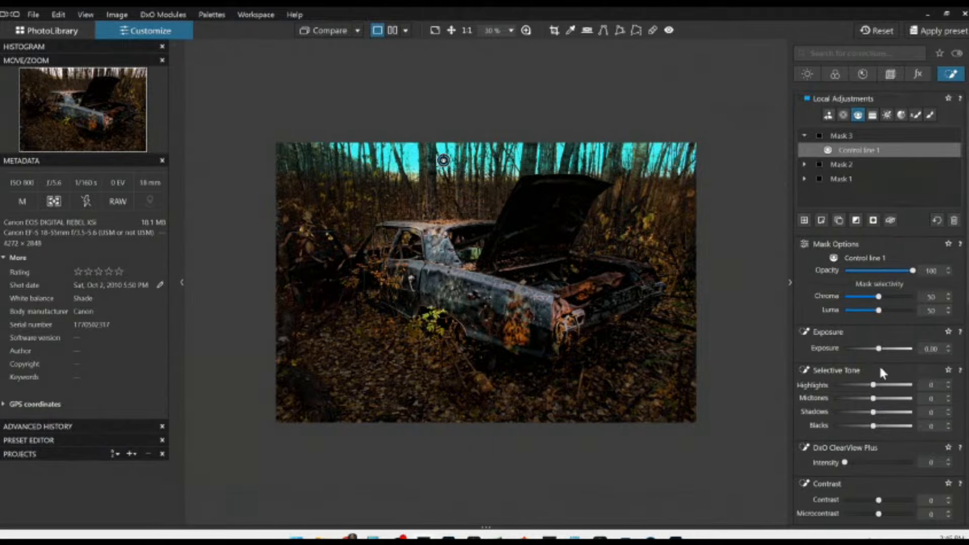
Darken the sky mask with exposure -3.56, shadows -91, blacks -96 and strongly reduced midtones, and extend the control line's gradient downward.
left_click_drag(879, 349, 847, 348)
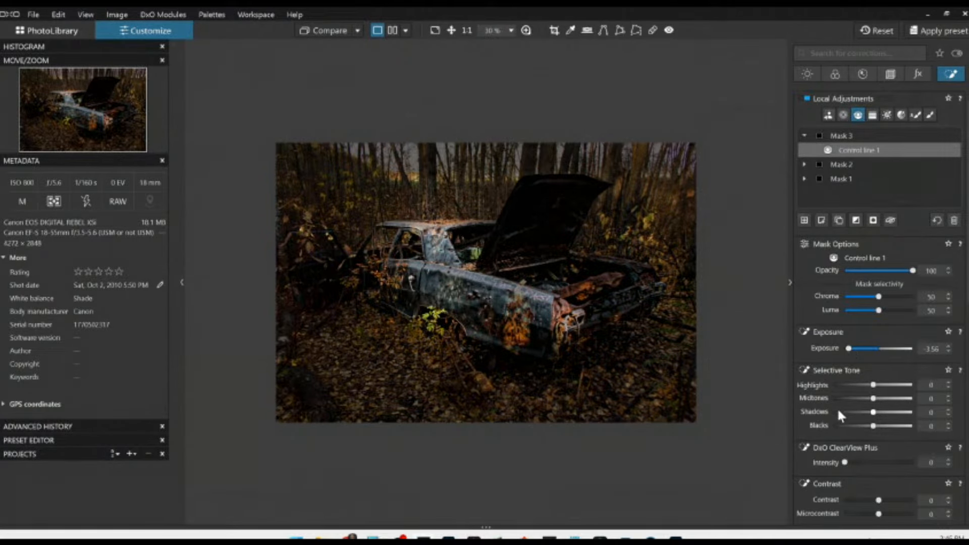
left_click_drag(873, 426, 835, 398)
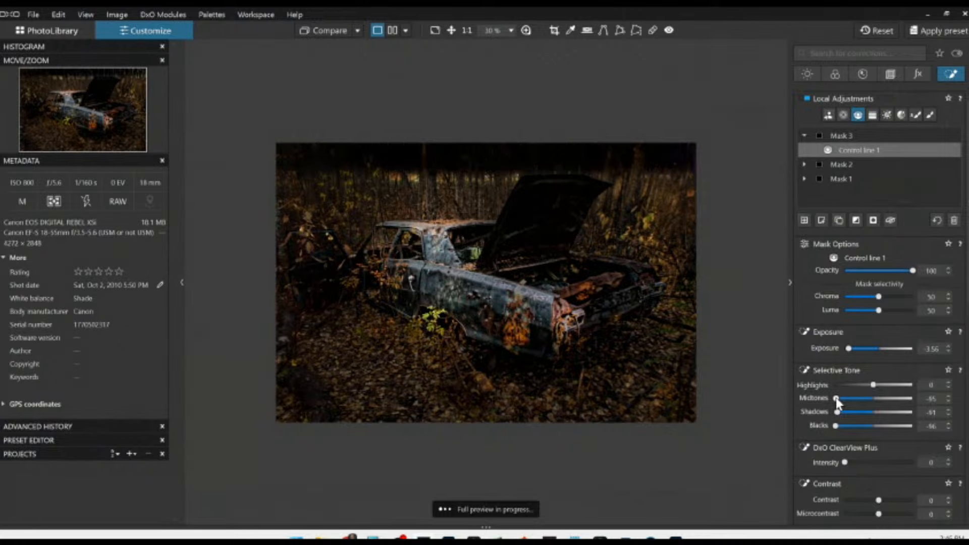
left_click_drag(444, 185, 447, 204)
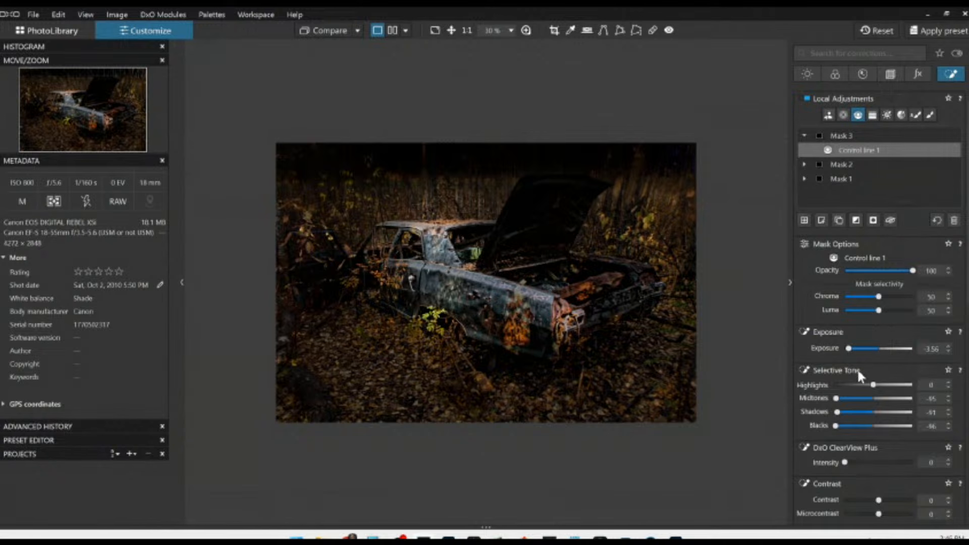
Soften the sky mask's darkening with exposure -2.79, midtones 0, shadows -43 and blacks -51.
left_click_drag(836, 411, 833, 411)
left_click_drag(850, 351, 855, 352)
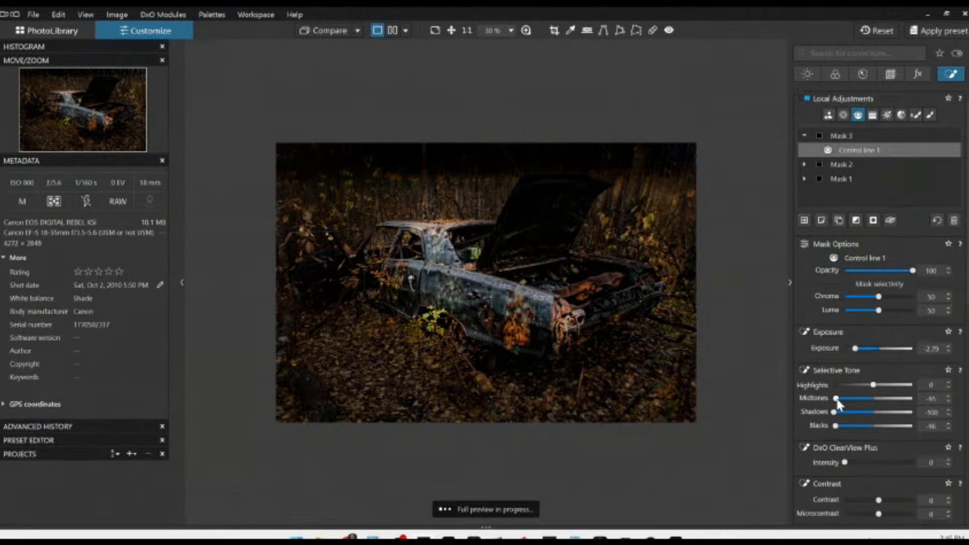
left_click_drag(835, 398, 853, 428)
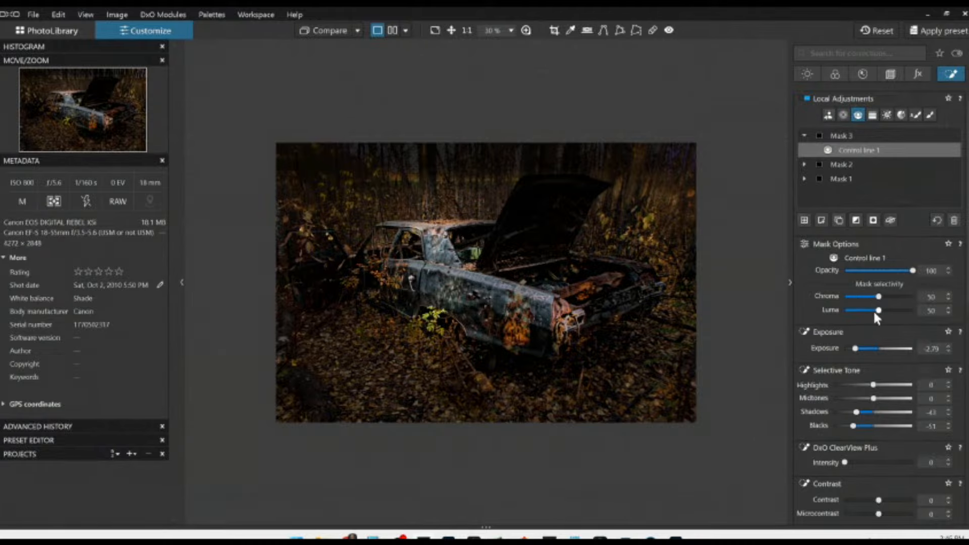
Lower the sky mask's selectivity to chroma 35 and luma 40, and set its exposure to -1.63.
left_click_drag(878, 311, 875, 310)
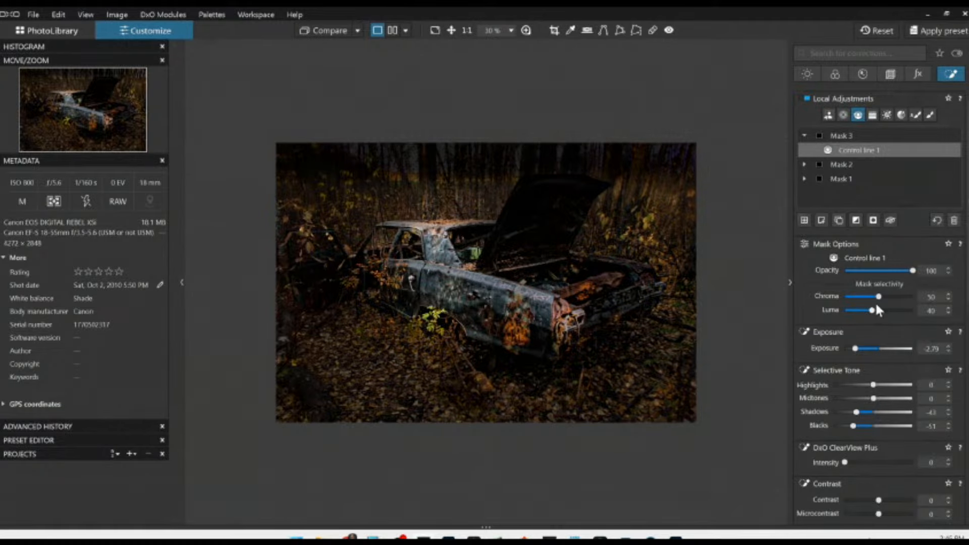
scroll(877, 298, "down", 3)
left_click_drag(856, 350, 864, 353)
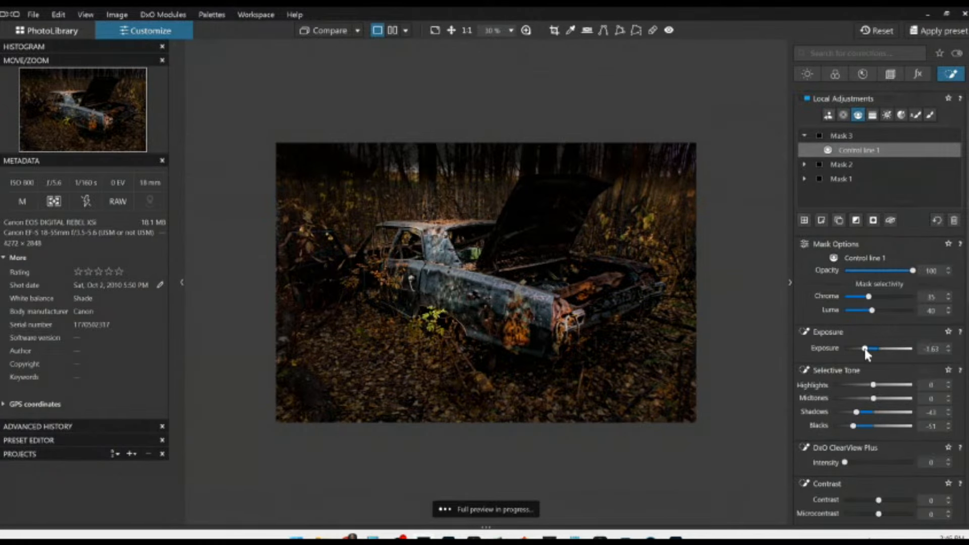
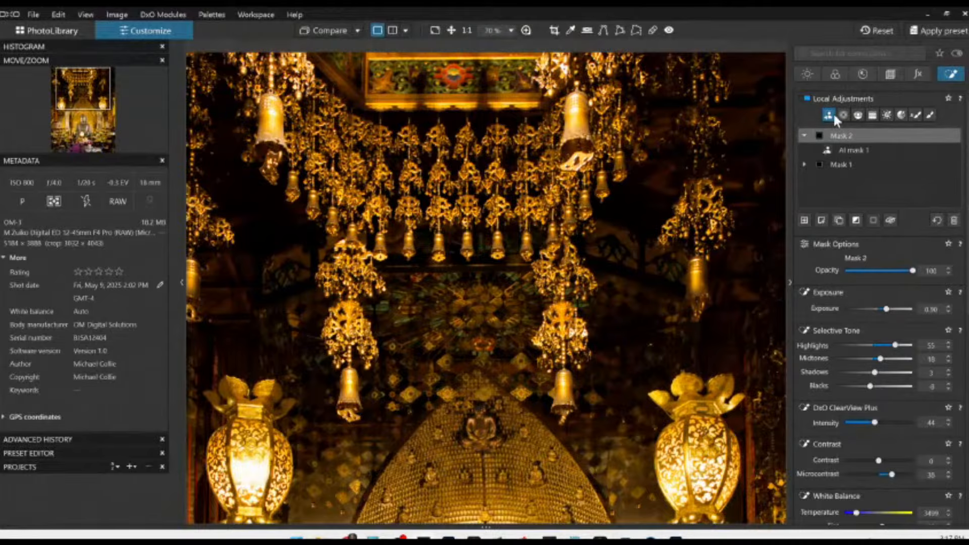
left_click(839, 114)
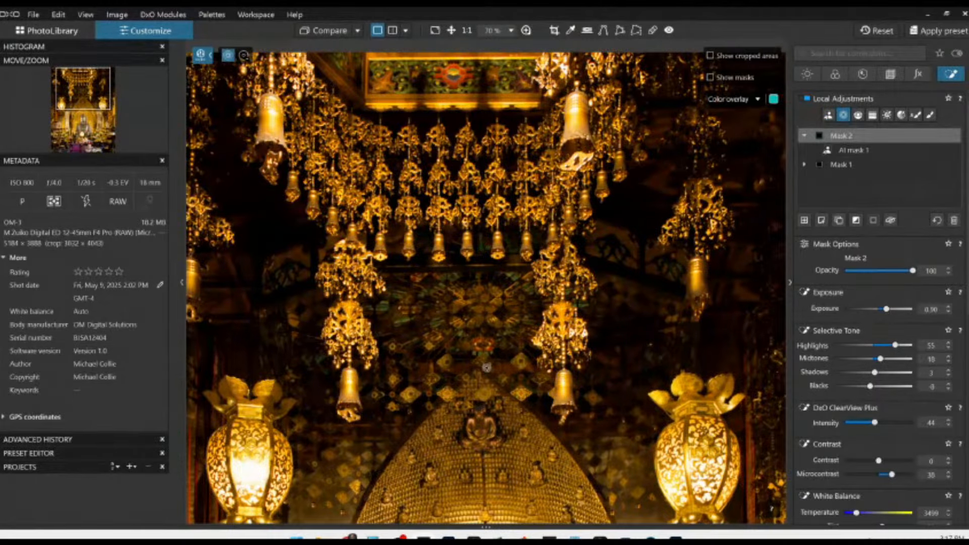
left_click(545, 339)
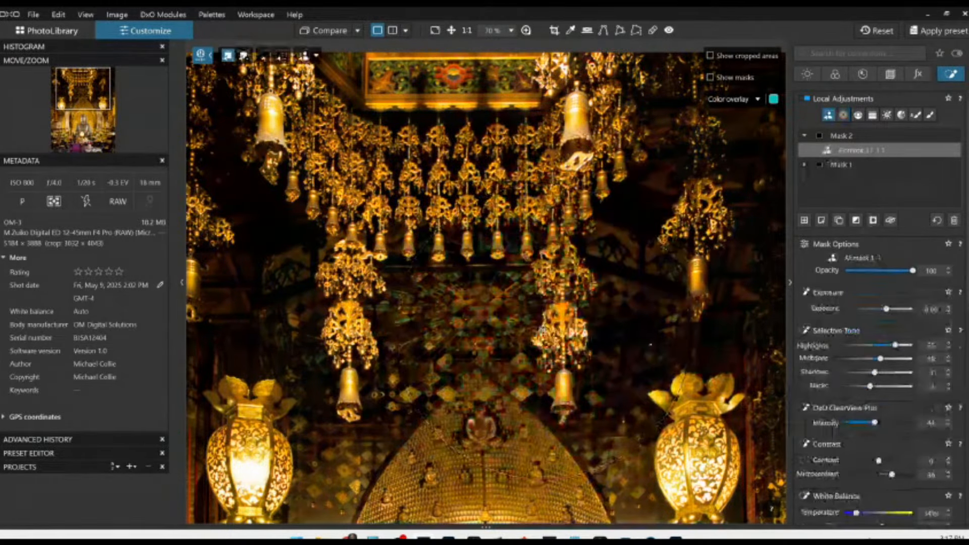
scroll(503, 370, "down", 5)
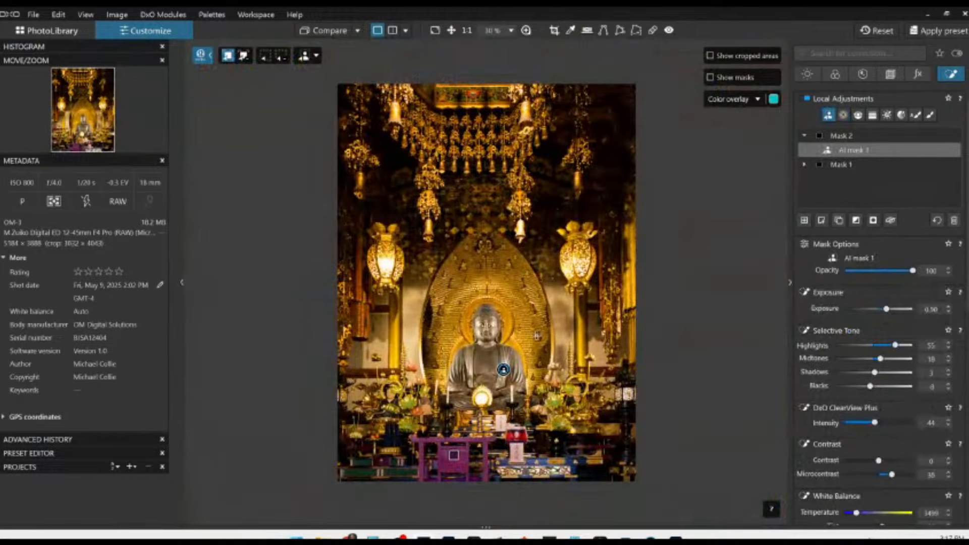
left_click(482, 201)
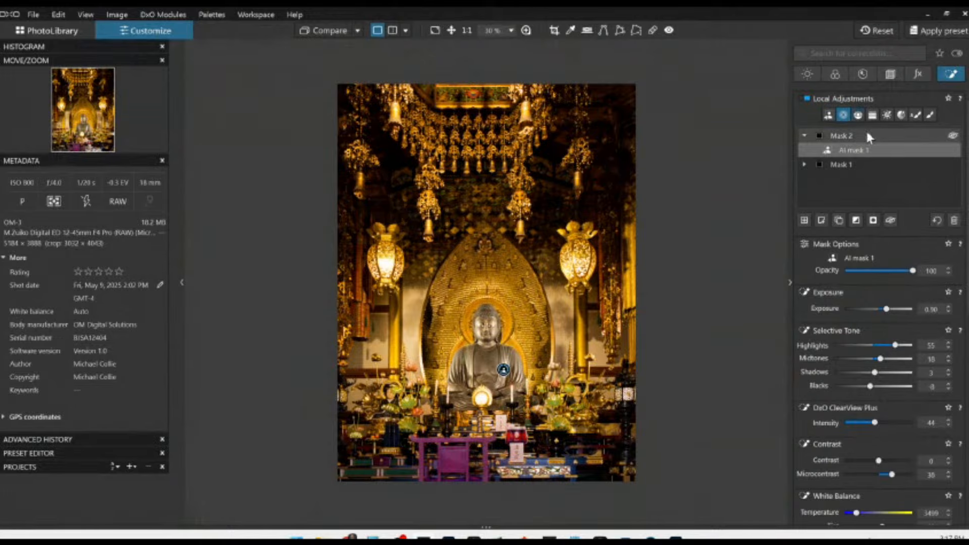
Create a new mask with a control point on the dark ceiling area above the Buddha's golden backdrop, and set its luma selectivity to 65.
left_click(803, 220)
left_click(484, 195)
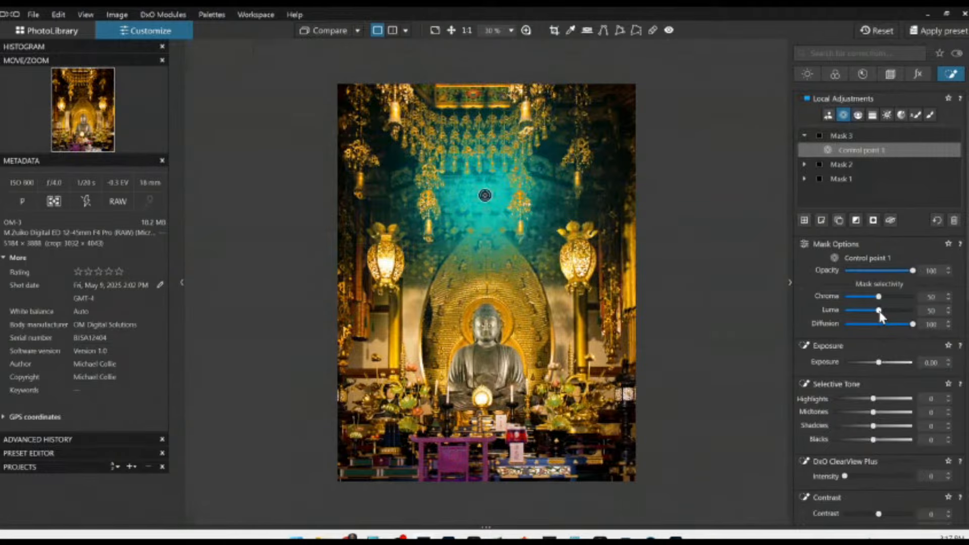
scroll(879, 312, "up", 1)
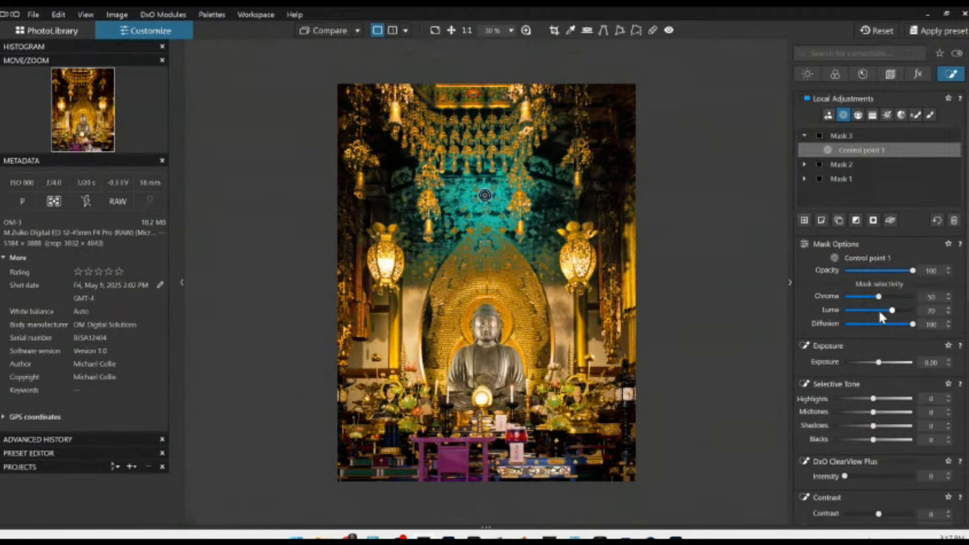
scroll(878, 313, "down", 1)
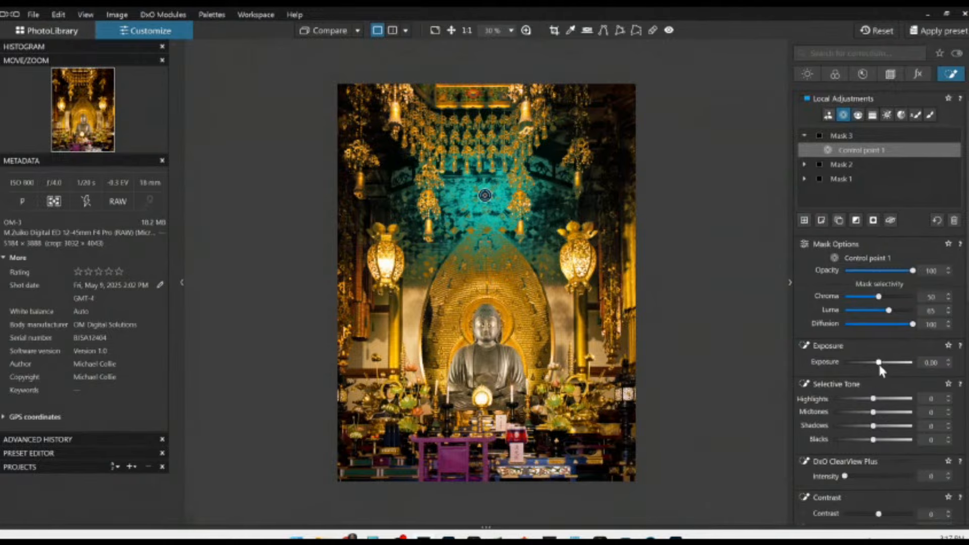
Set the ceiling mask's exposure to 1.37, ClearView Plus intensity to 52 and microcontrast to 60.
left_click_drag(879, 367, 891, 369)
scroll(830, 376, "down", 2)
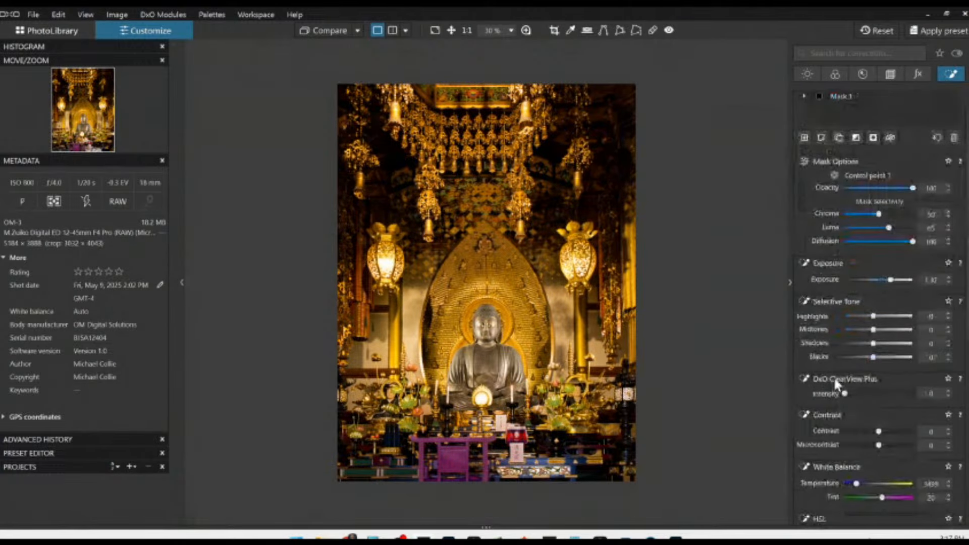
left_click_drag(844, 393, 881, 394)
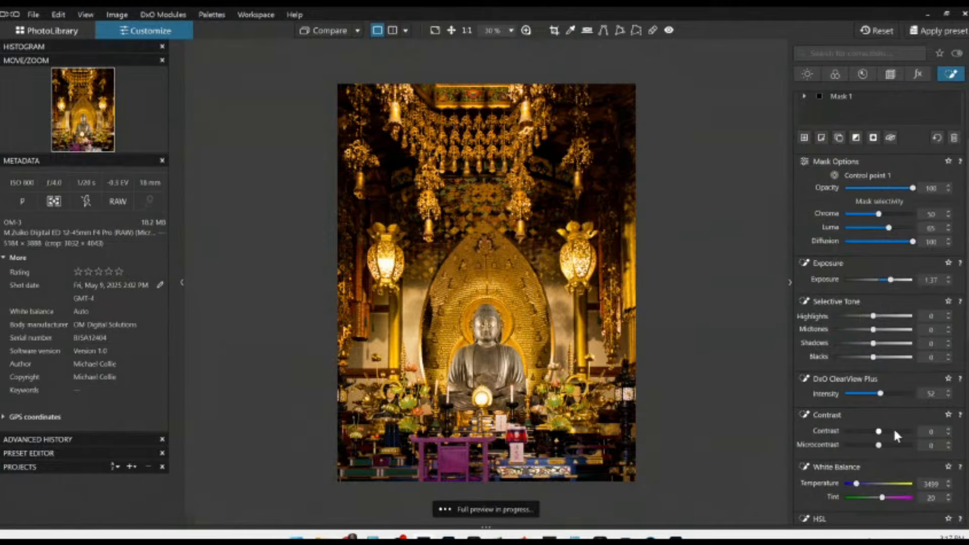
left_click_drag(878, 445, 899, 446)
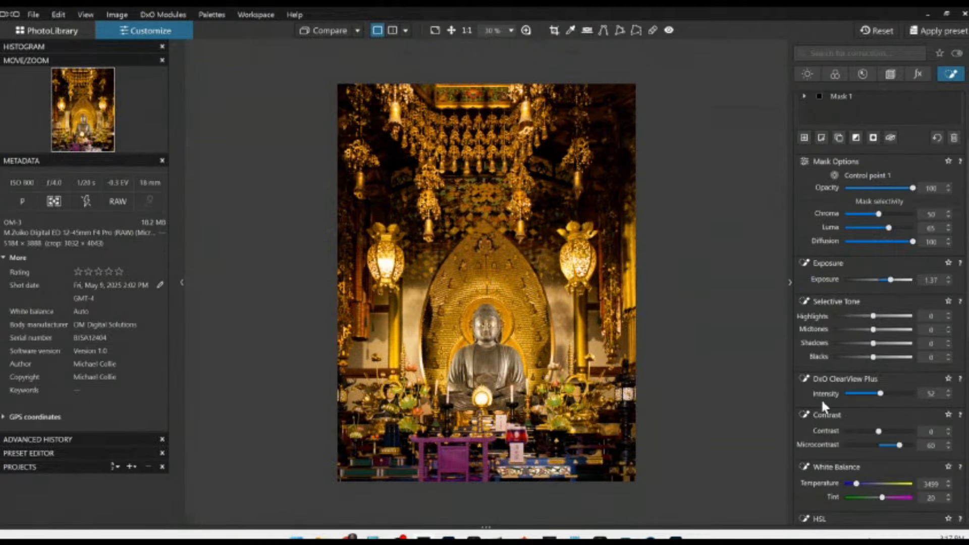
Add control points to the ceiling mask on the top ornamental panel, both glowing lanterns, and the flower arrangements on either side of the Buddha.
left_click(481, 98)
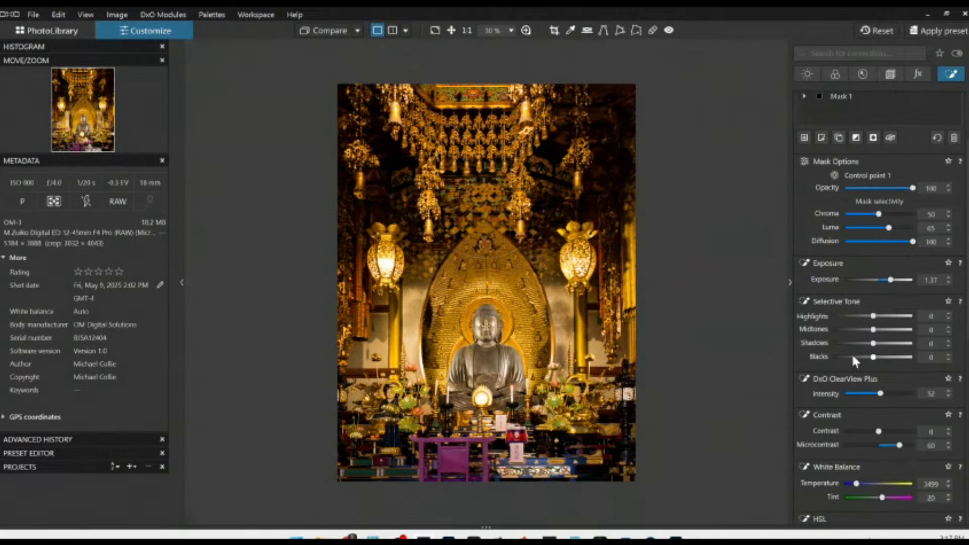
left_click_drag(477, 108, 475, 105)
left_click(476, 104)
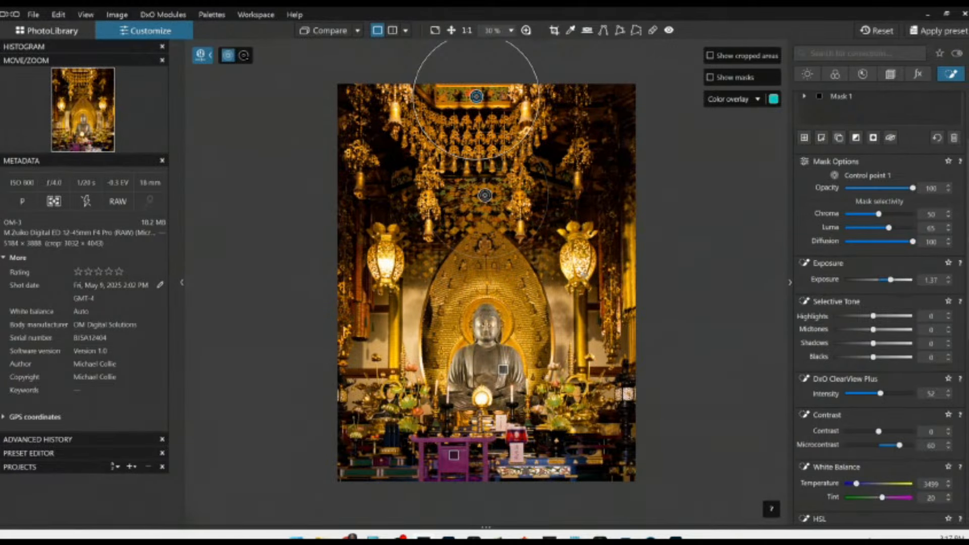
left_click(584, 256)
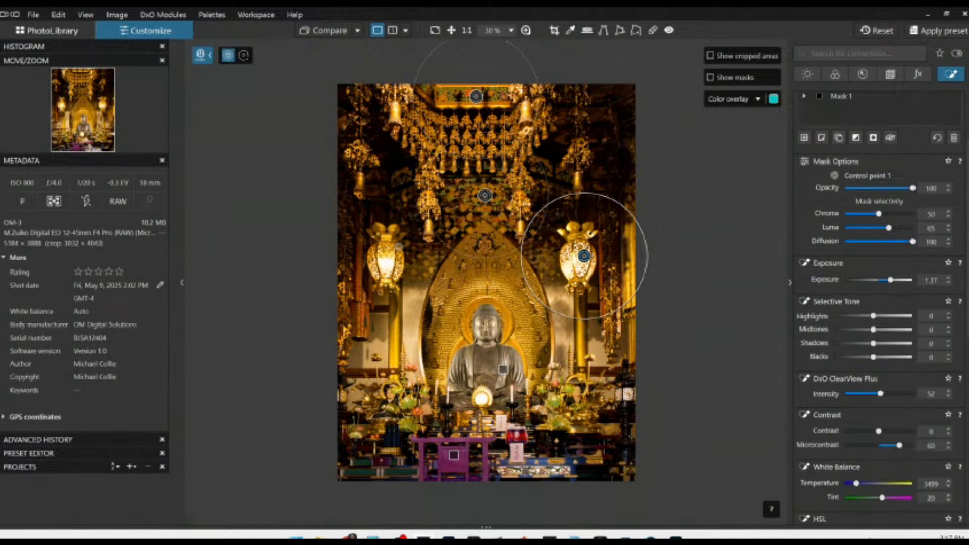
left_click(387, 257)
left_click_drag(387, 257, 385, 251)
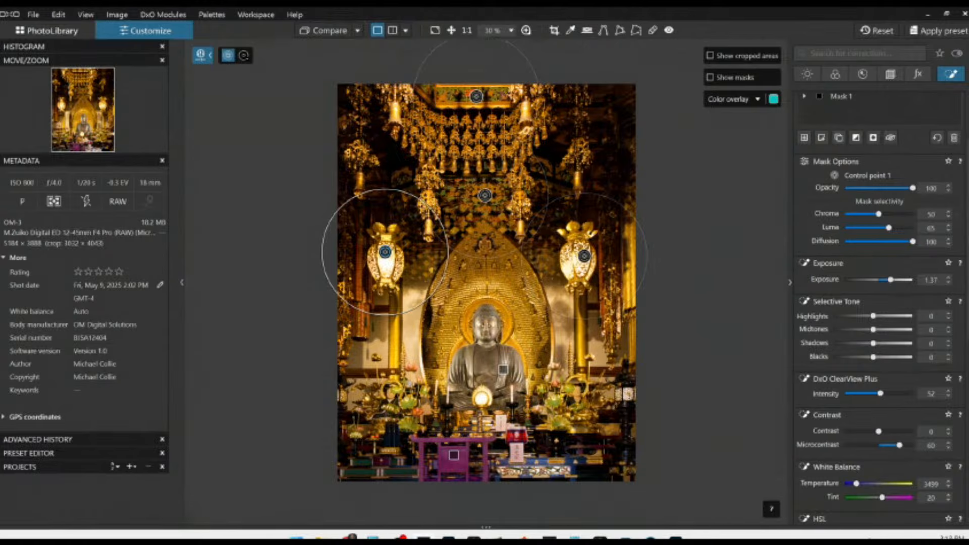
left_click(410, 377)
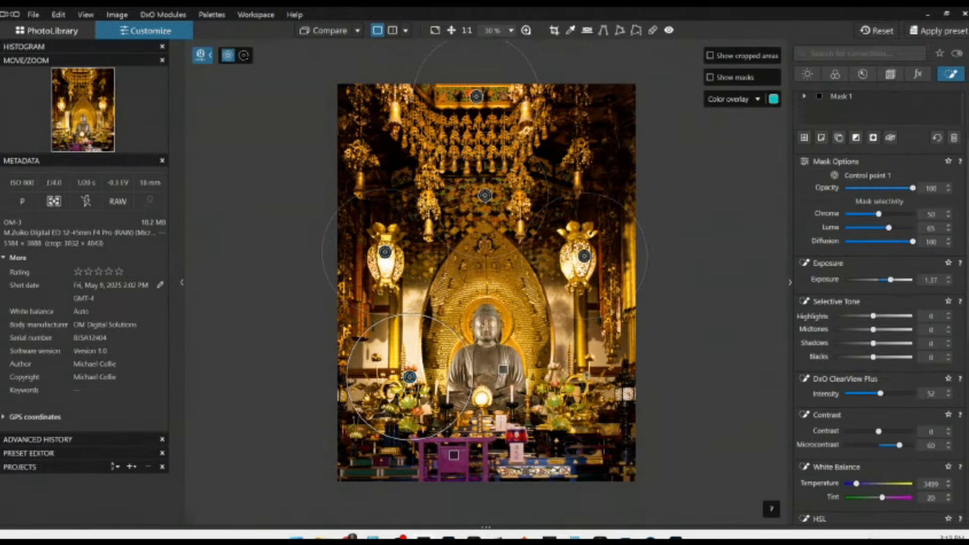
left_click(597, 376)
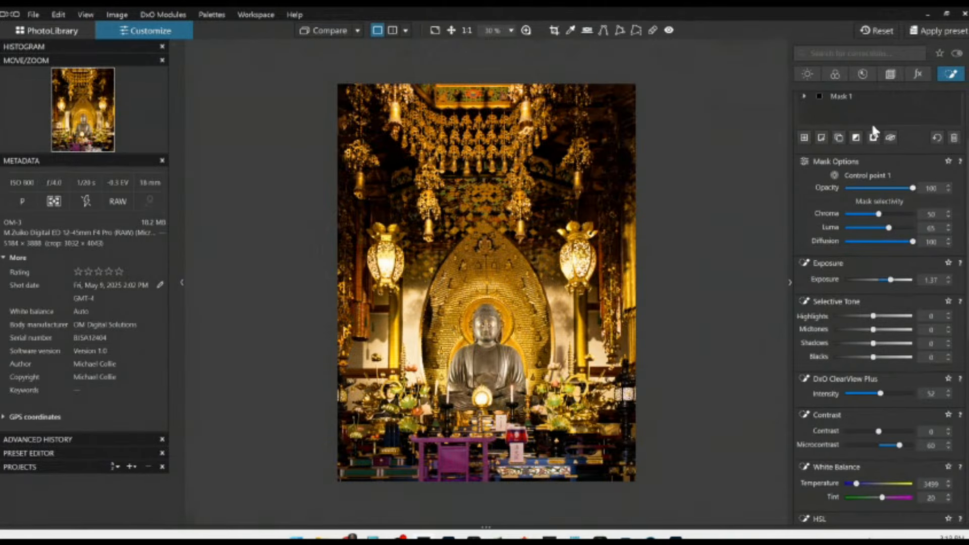
Set the whole image's global exposure correction to -0.60.
scroll(862, 201, "up", 2)
left_click(807, 75)
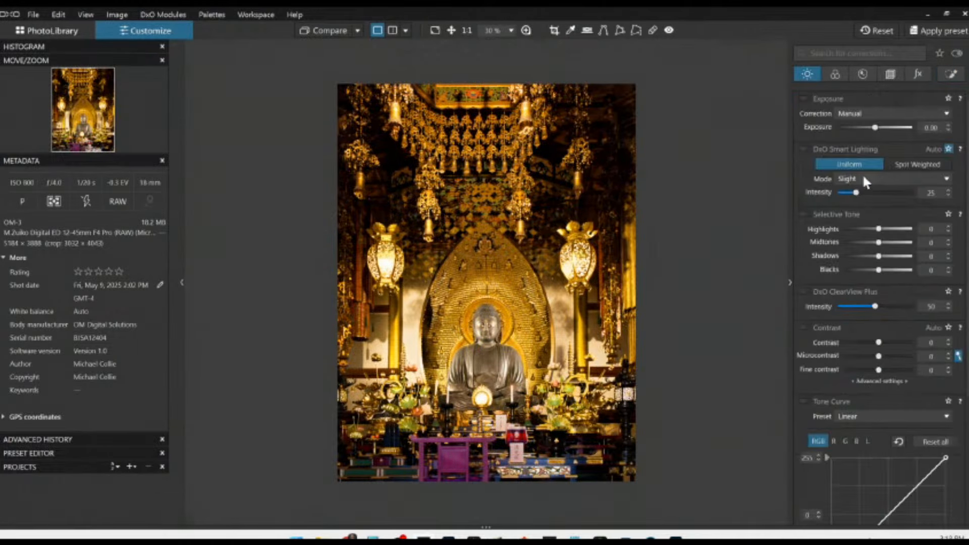
left_click_drag(873, 130, 871, 131)
scroll(873, 131, "down", 2)
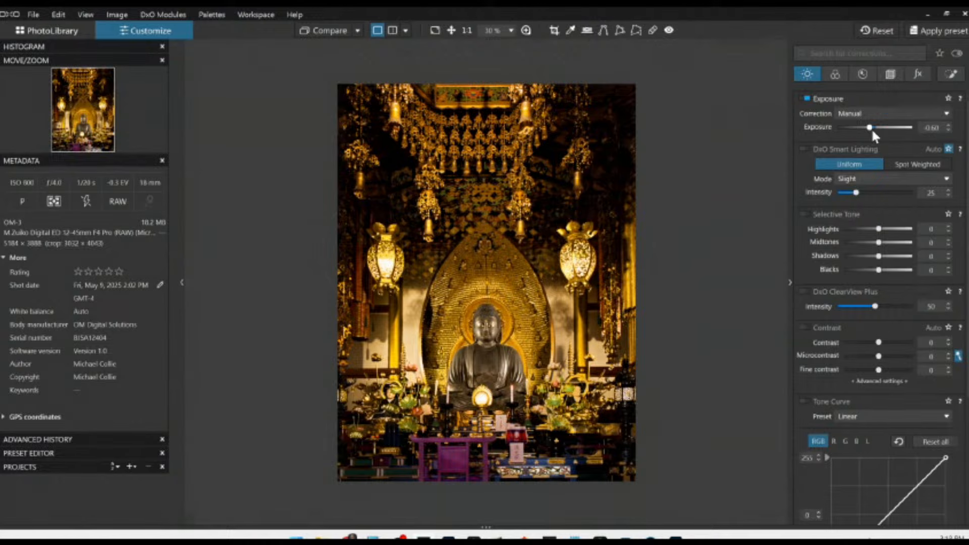
mouse_move(403, 85)
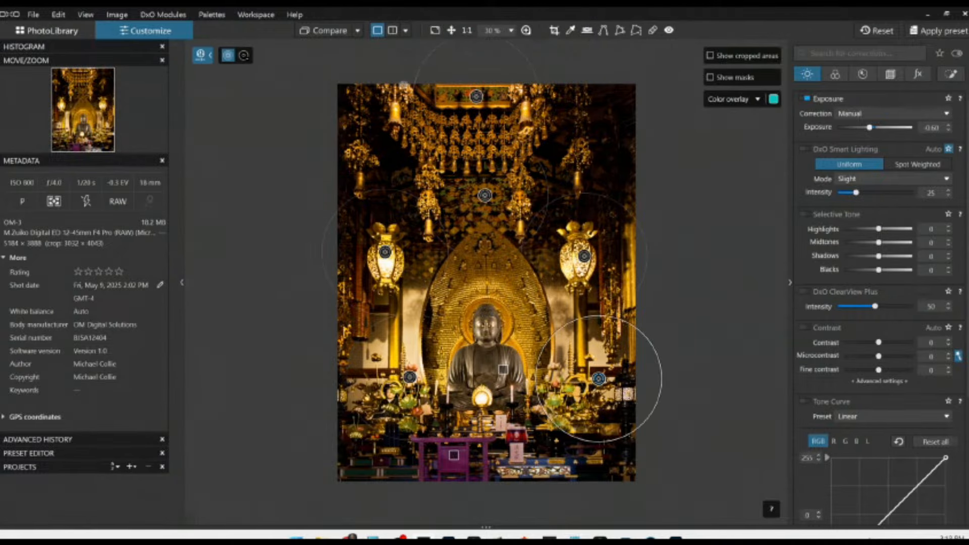
key("Escape")
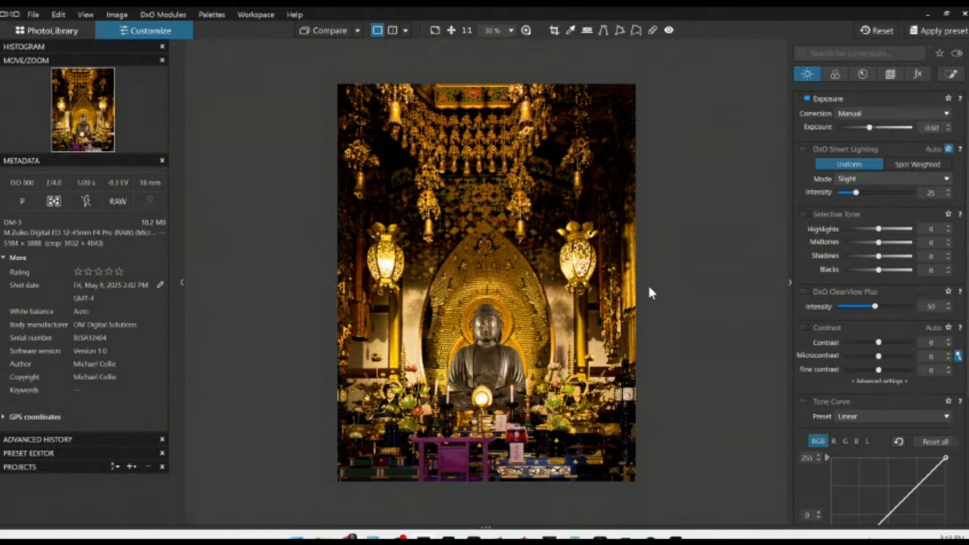
Raise the overall HSL vibrancy to 38 using the master color channel.
left_click(831, 75)
scroll(850, 346, "down", 8)
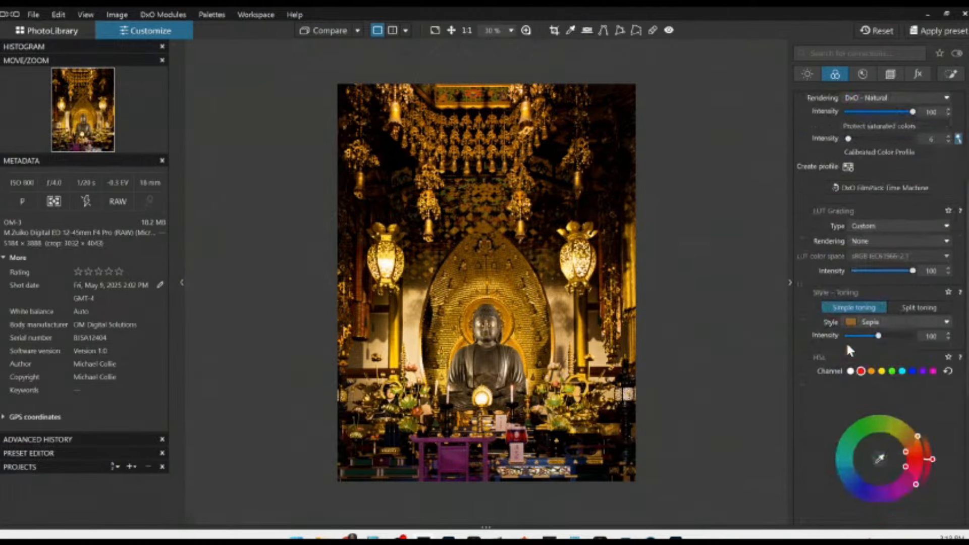
left_click(850, 289)
scroll(846, 376, "down", 3)
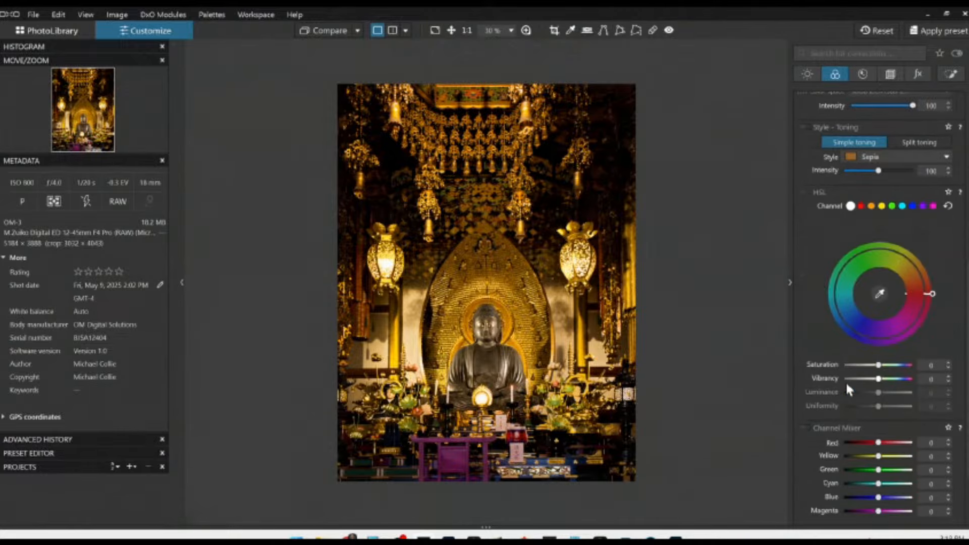
left_click_drag(879, 383, 892, 383)
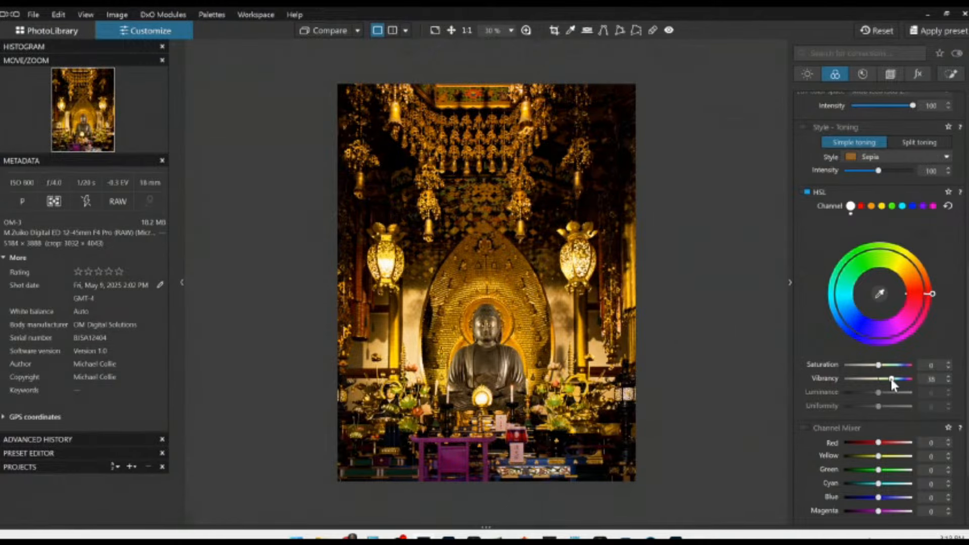
Set the HSL orange channel's saturation to -16, shift its range handle slightly toward yellow, and compare with the original.
left_click(871, 206)
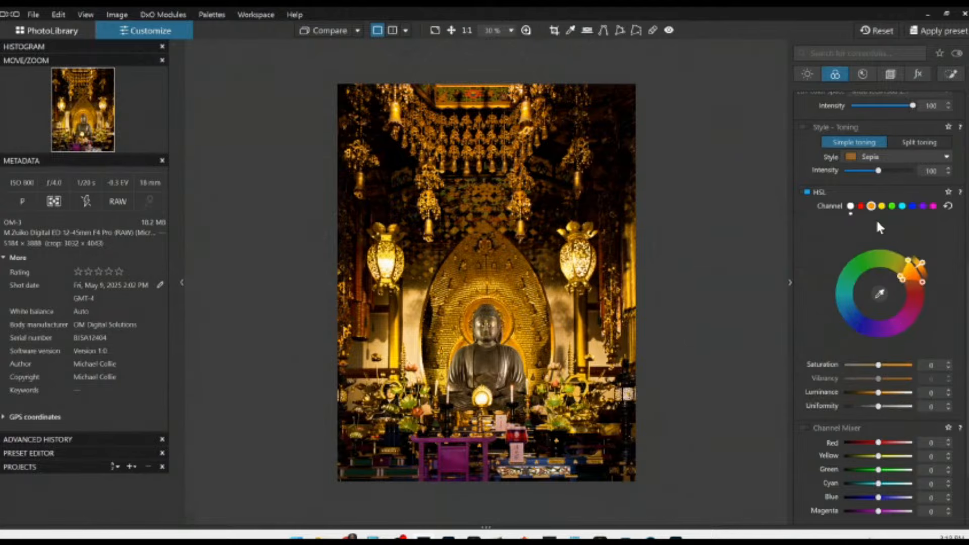
left_click_drag(878, 365, 872, 364)
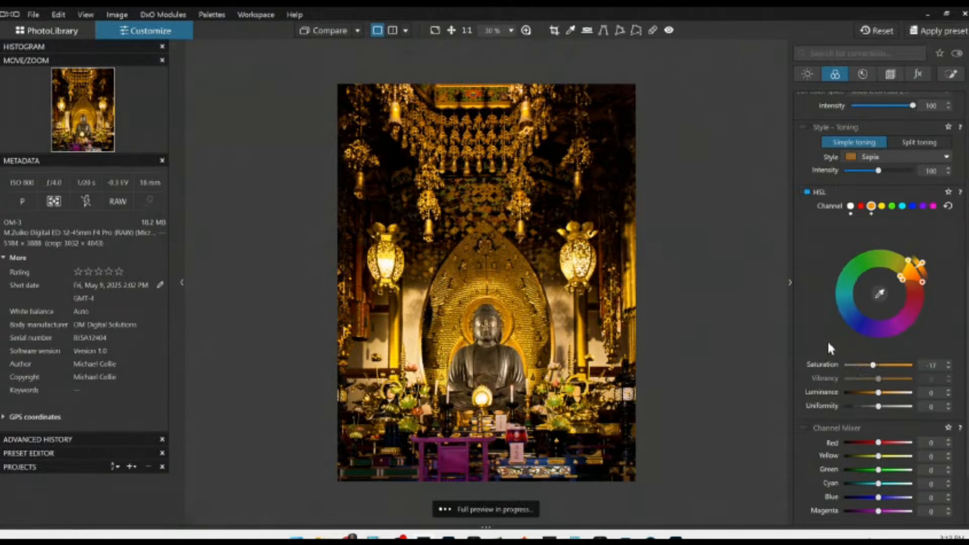
left_click(872, 365)
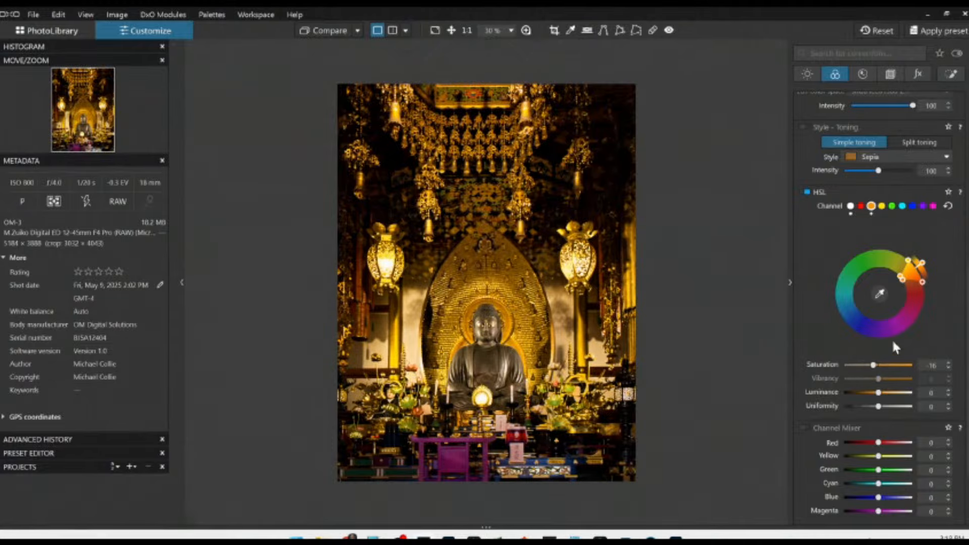
mouse_move(908, 261)
left_mouse_down()
mouse_move(899, 257)
mouse_move(908, 263)
left_mouse_up()
mouse_move(878, 393)
left_mouse_down()
mouse_move(891, 397)
mouse_move(883, 393)
left_mouse_up()
left_click(337, 32)
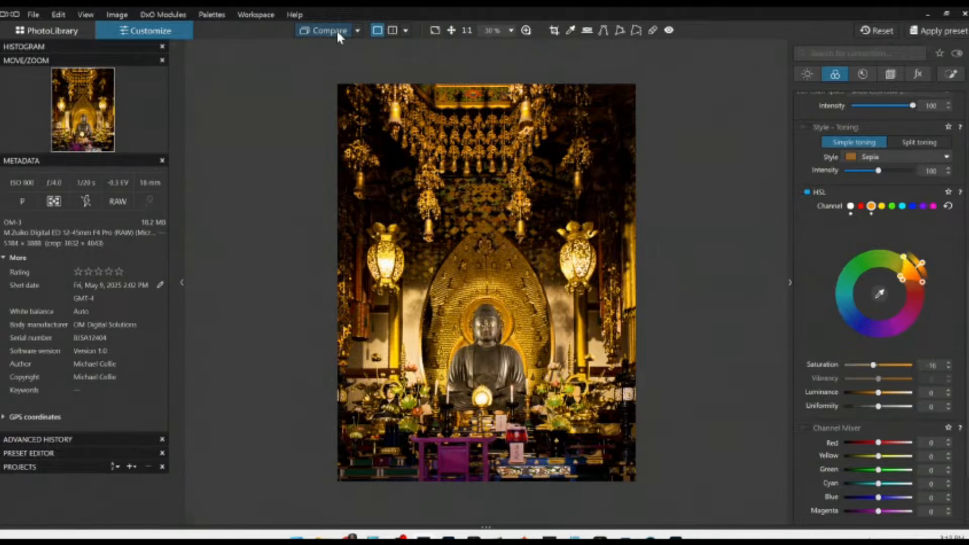
Sample the green leaves beside the Buddha as the HSL target color and narrow its hue range away from orange.
scroll(539, 341, "up", 1)
scroll(553, 428, "up", 2)
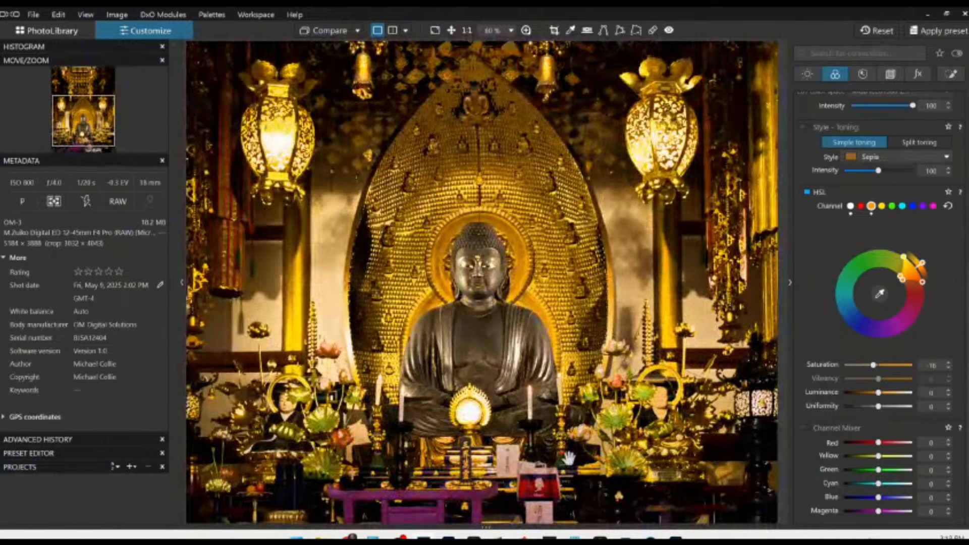
left_click(881, 294)
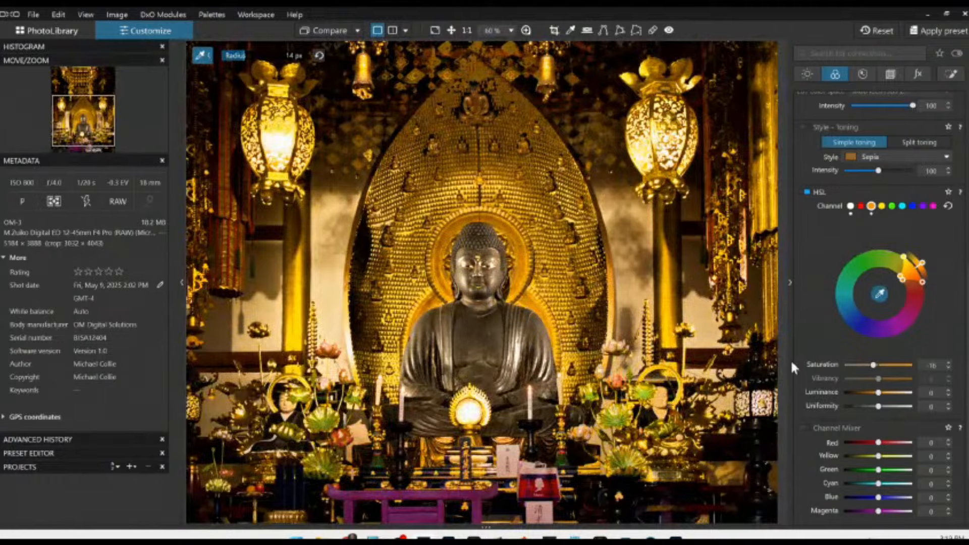
left_click(617, 420)
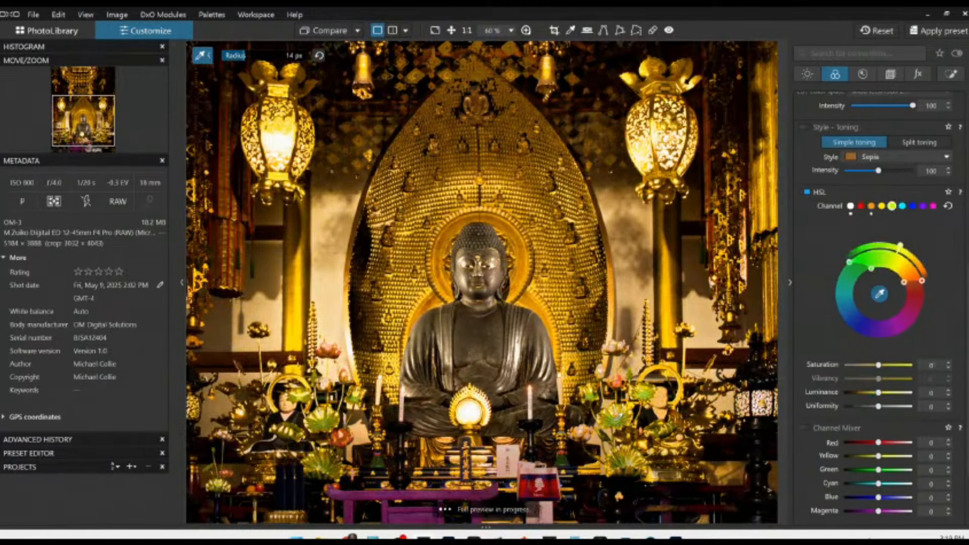
left_click_drag(908, 290, 902, 281)
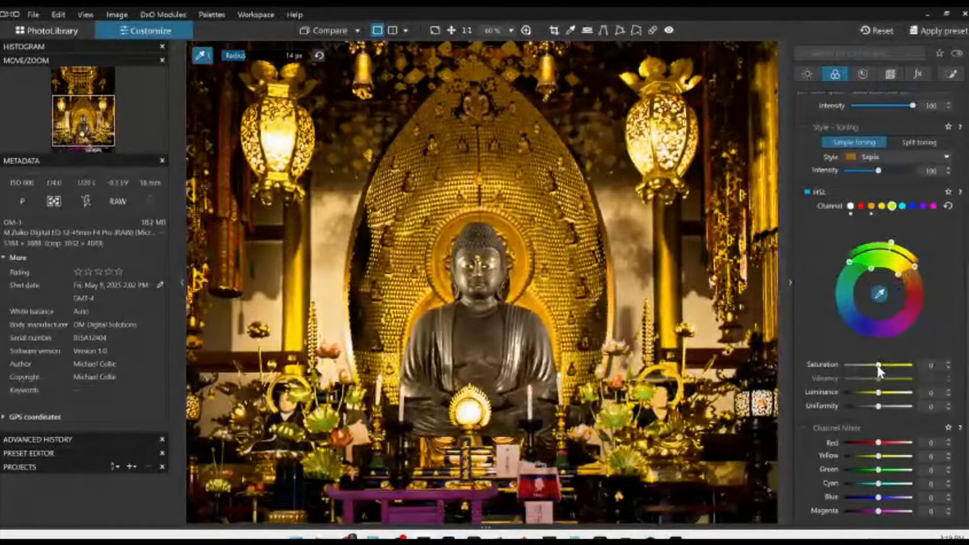
Set the sampled green range's saturation to 74 and luminance to -12, and narrow its hue range further away from the golds.
left_click_drag(879, 363, 905, 372)
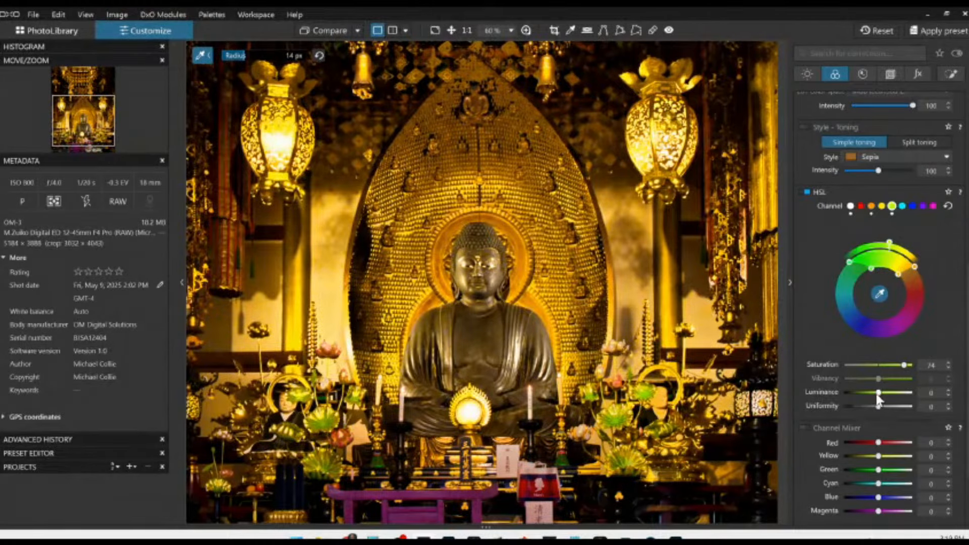
left_click_drag(877, 397, 874, 397)
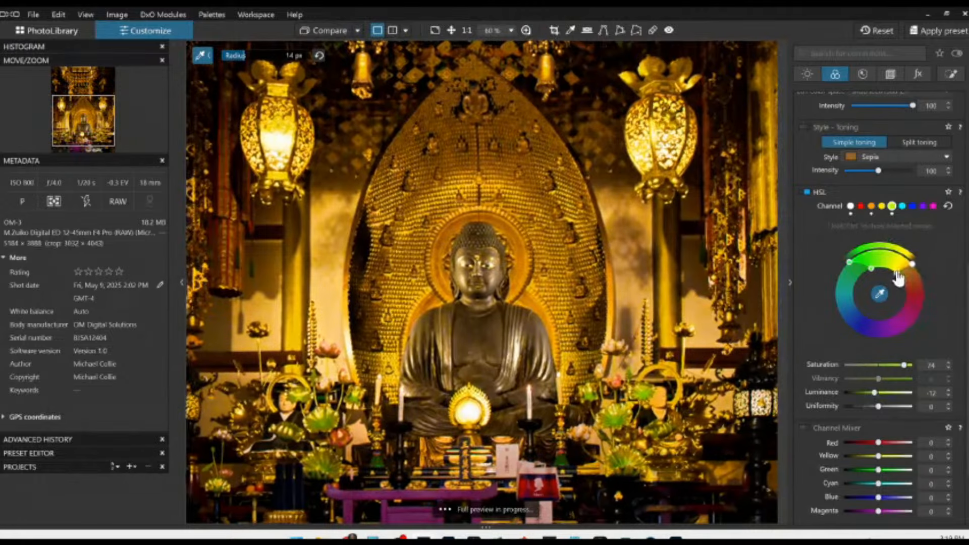
left_click_drag(896, 272, 891, 269)
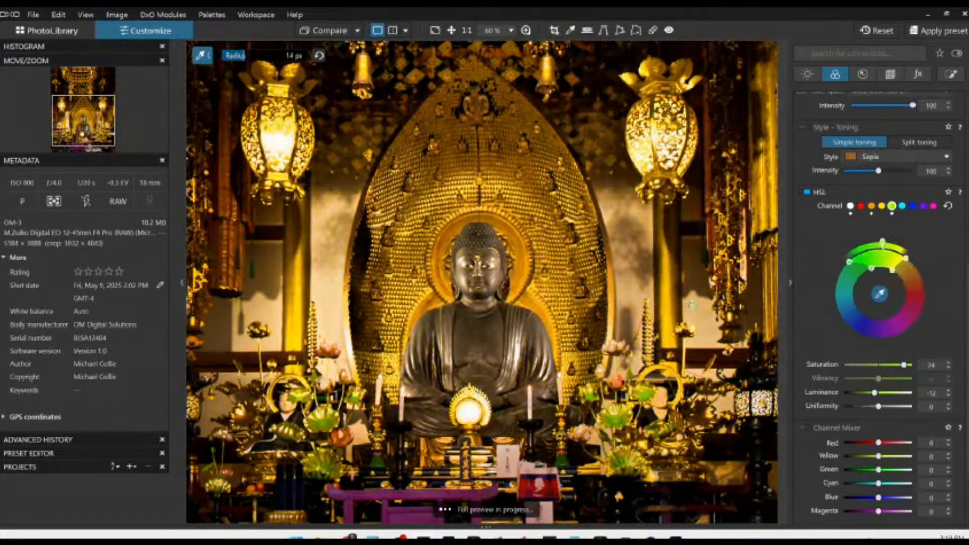
scroll(691, 304, "down", 5)
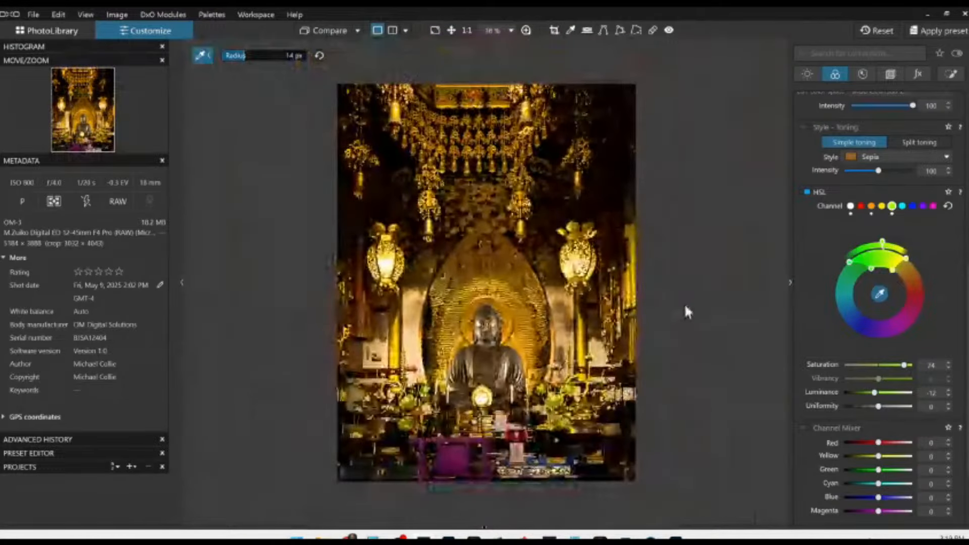
key("Escape")
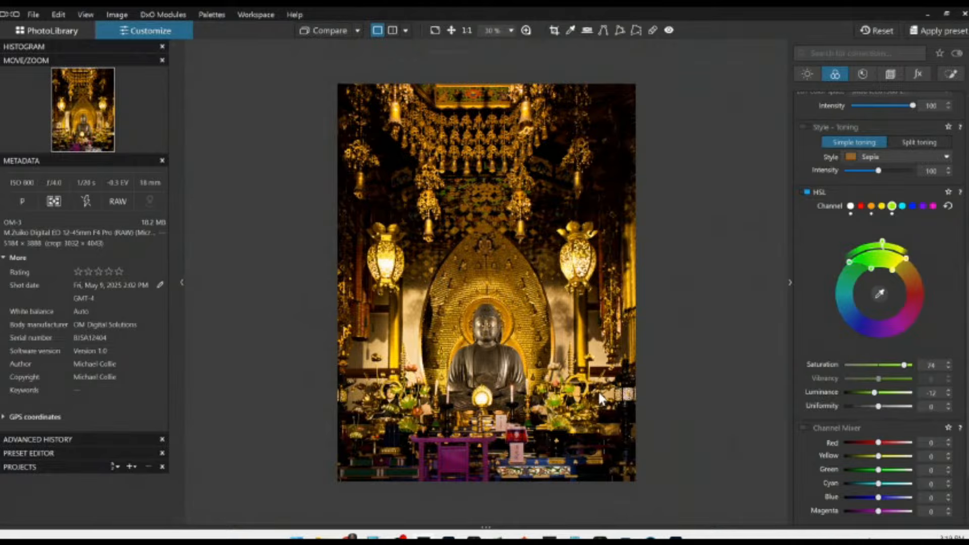
Create a new mask with a control point at the peak of the Buddha's golden backdrop and set its exposure to 1.70.
scroll(837, 305, "up", 8)
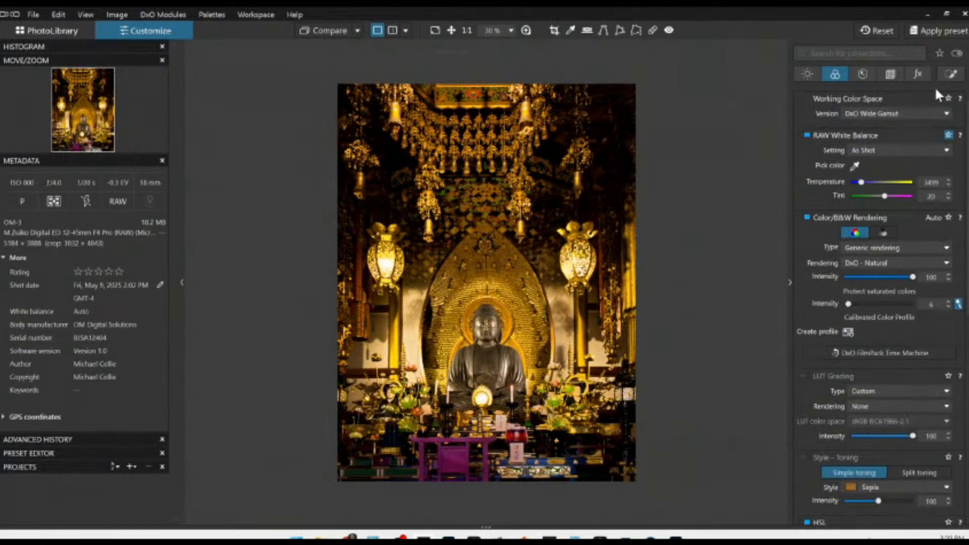
left_click(950, 75)
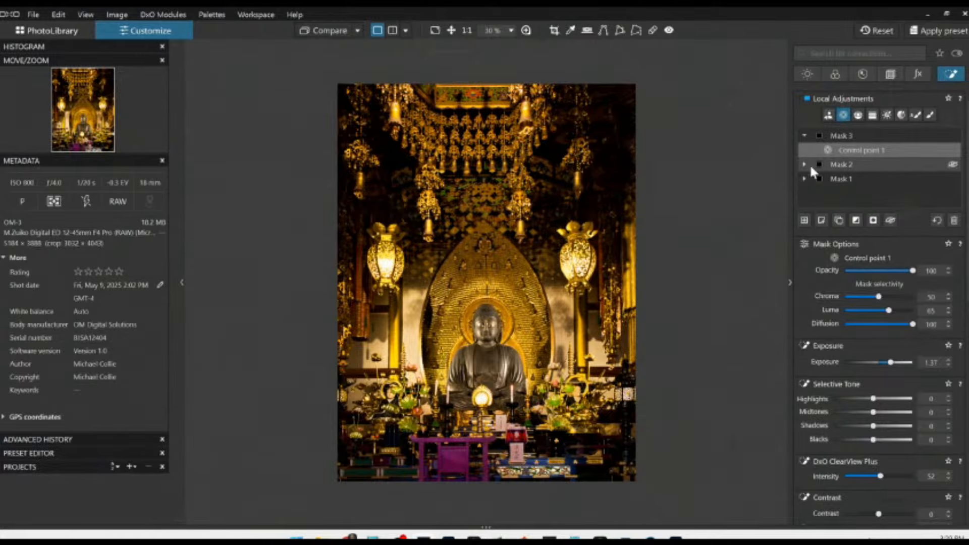
left_click(803, 220)
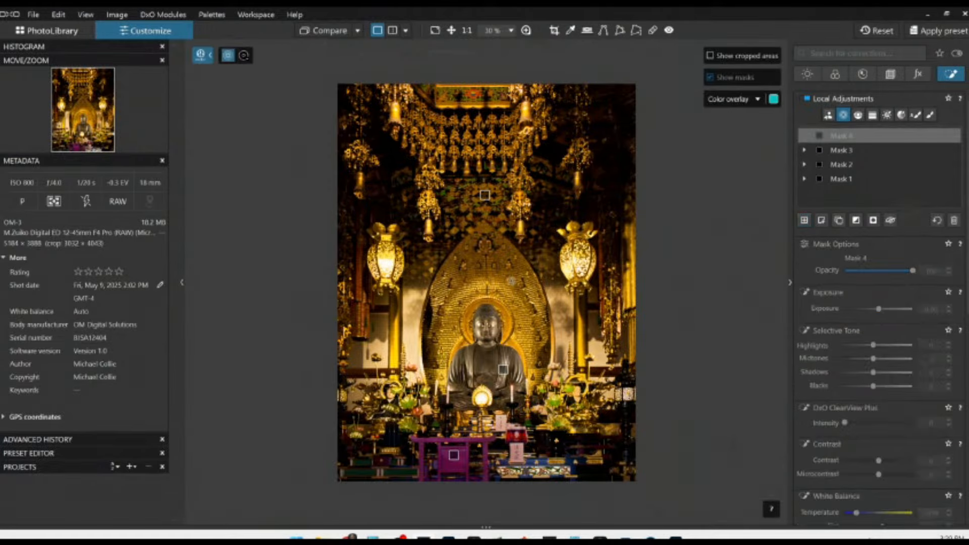
left_click(486, 253)
left_click_drag(514, 202, 501, 230)
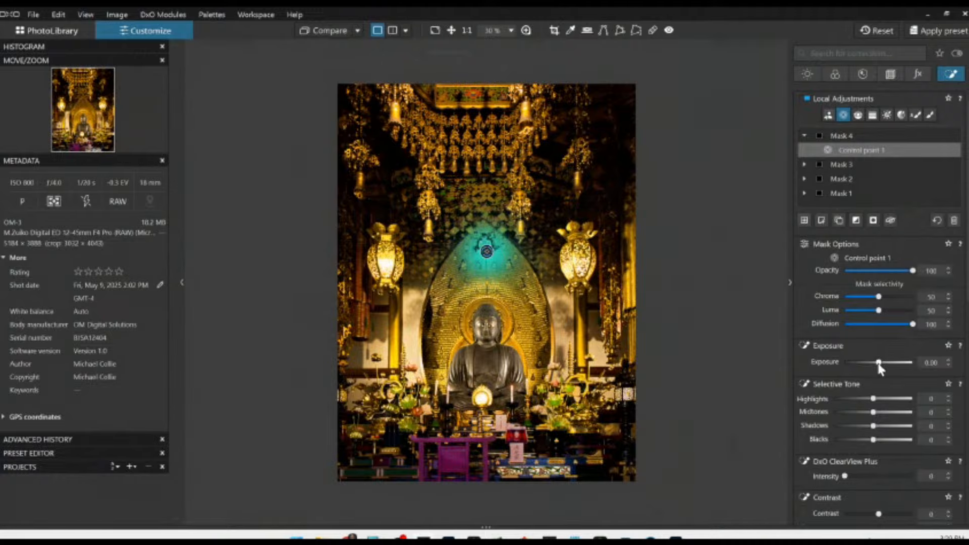
scroll(878, 364, "up", 13)
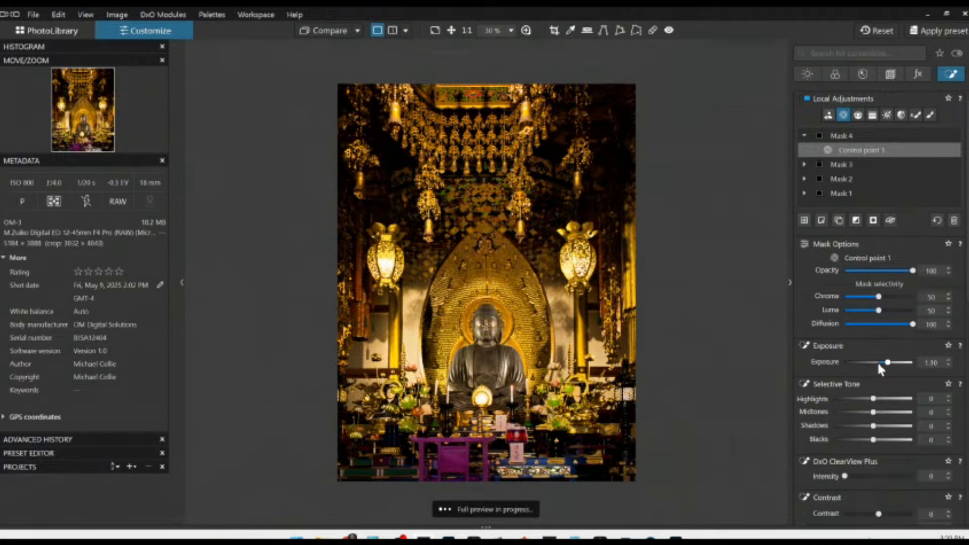
scroll(878, 364, "up", 4)
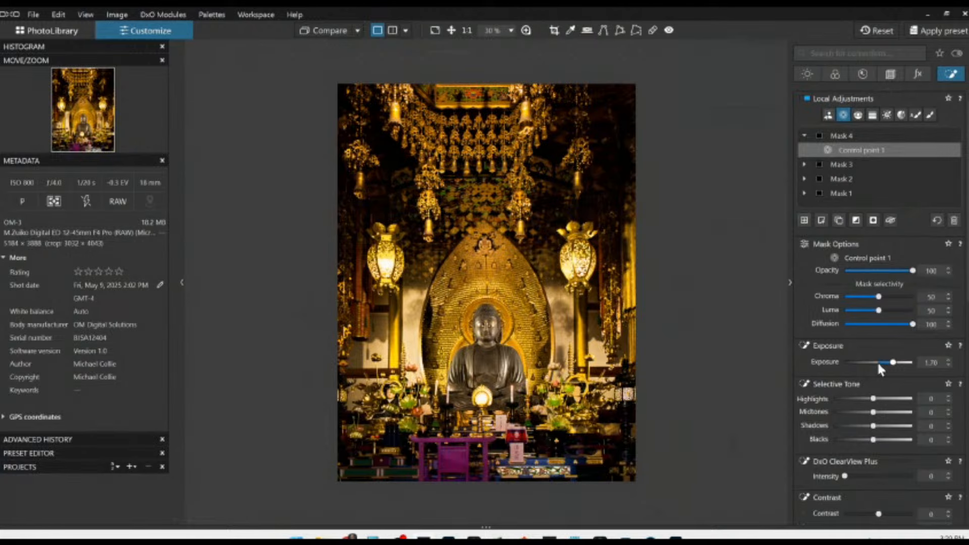
Finish adjusting the control point mask and export the edited temple photo to disk.
key("Escape")
right_click(591, 231)
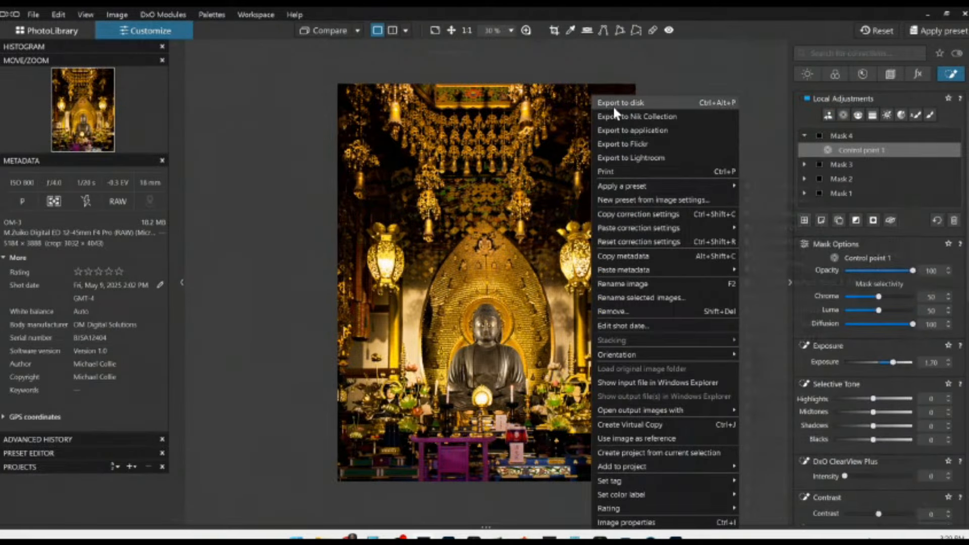
left_click(613, 104)
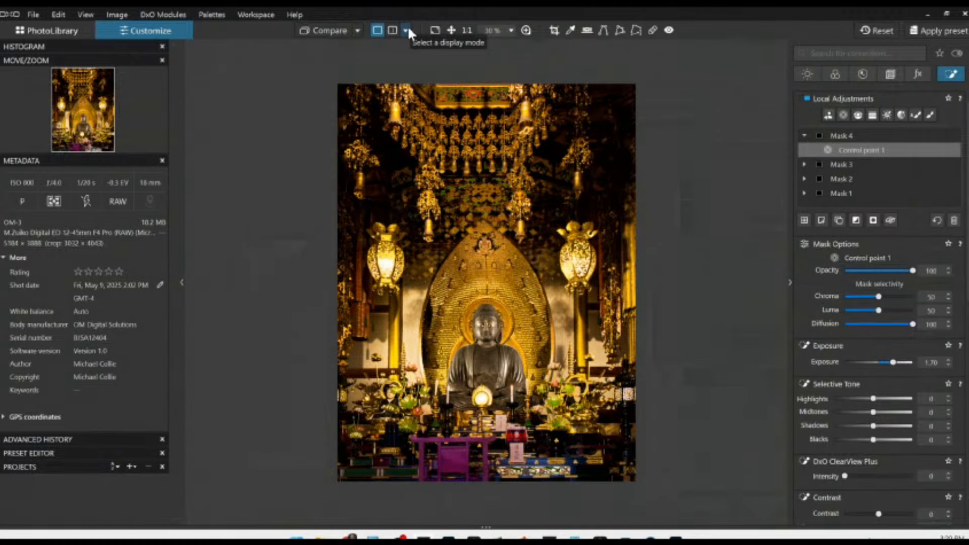
Reset the temple photo's corrections and compare it side by side with the finished edit, with the side palettes hidden.
left_click(357, 30)
left_click(380, 101)
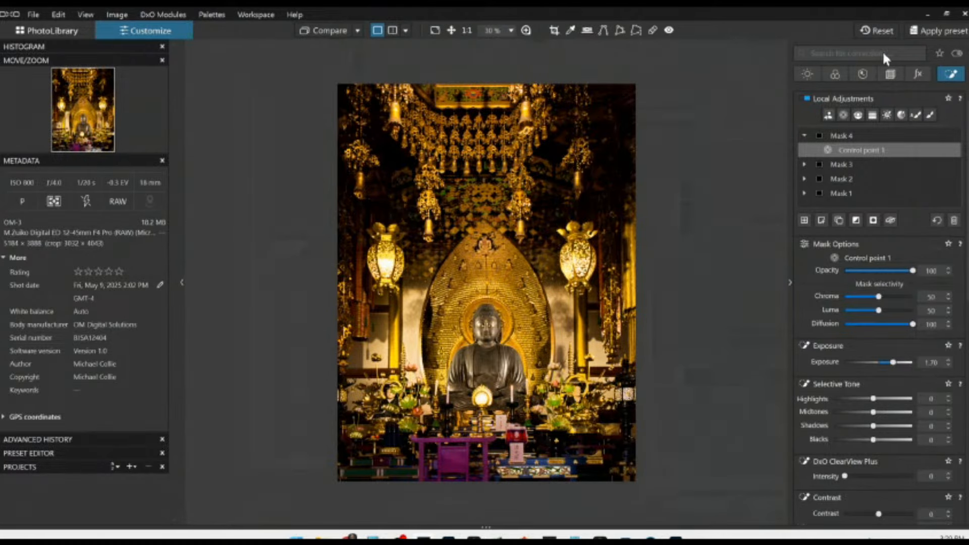
left_click(872, 31)
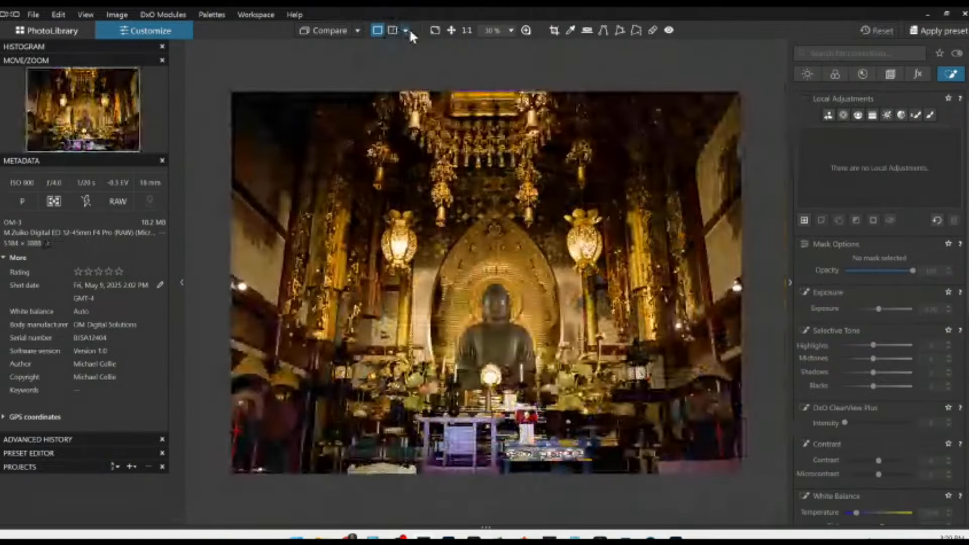
left_click(406, 30)
left_click(418, 44)
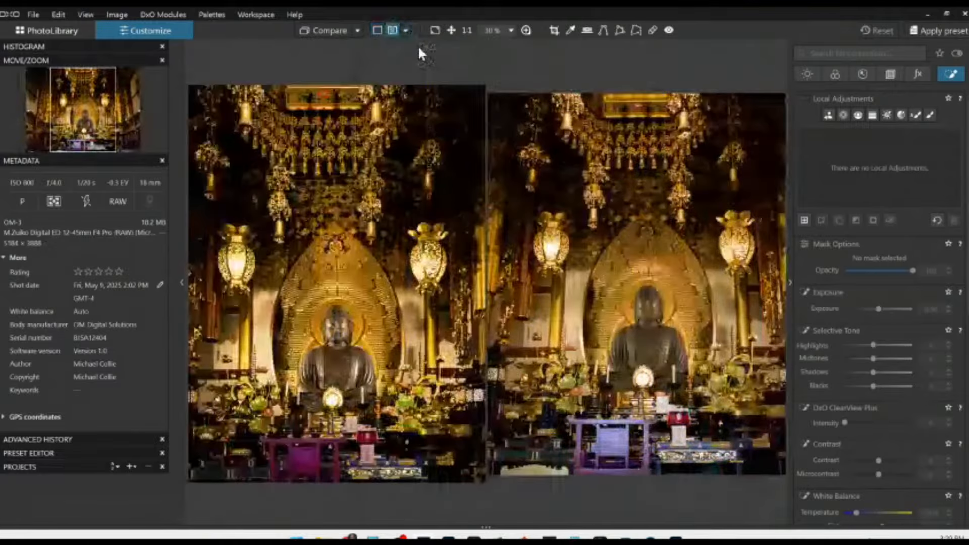
key("F9")
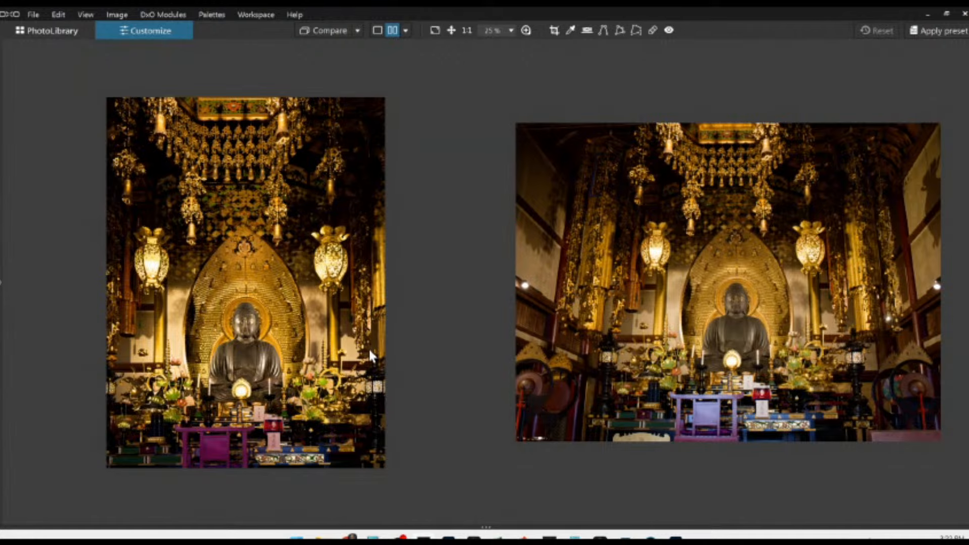
Open the photo of the stone house and driveway for editing in single-image view and apply a general purpose preset.
left_click(63, 31)
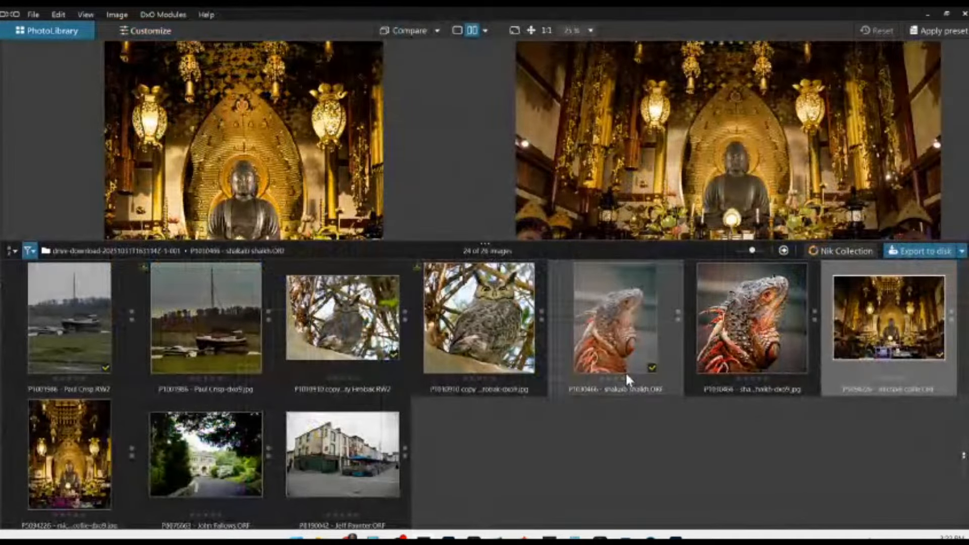
left_click(187, 472)
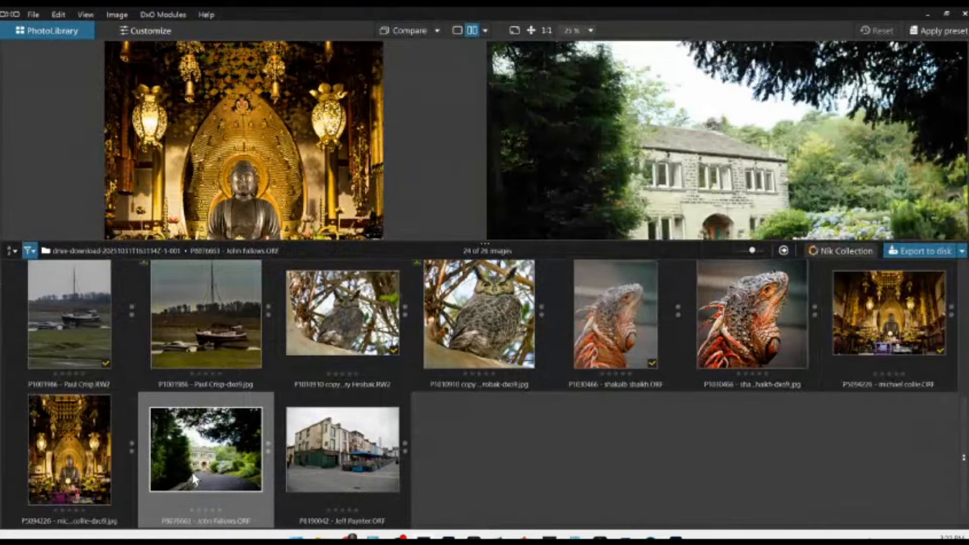
double_click(192, 472)
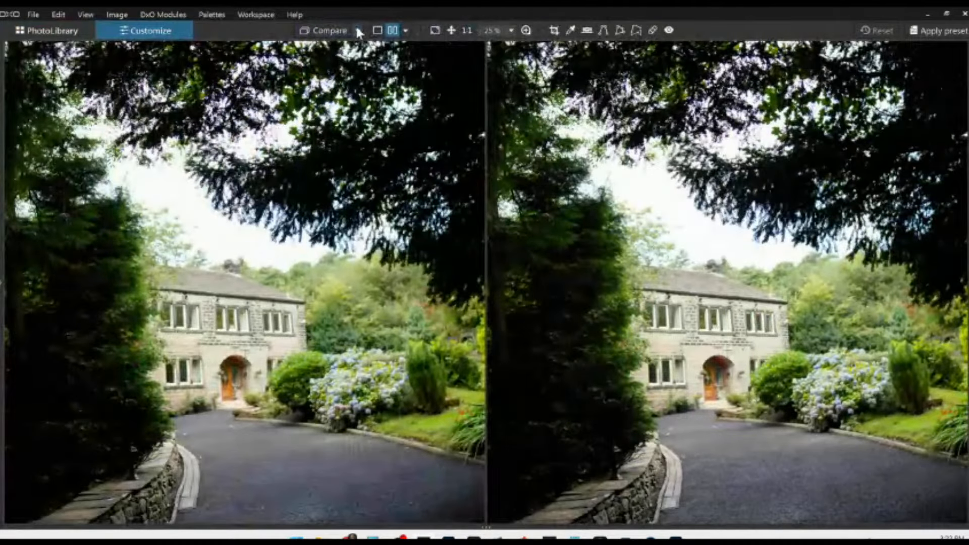
left_click(377, 31)
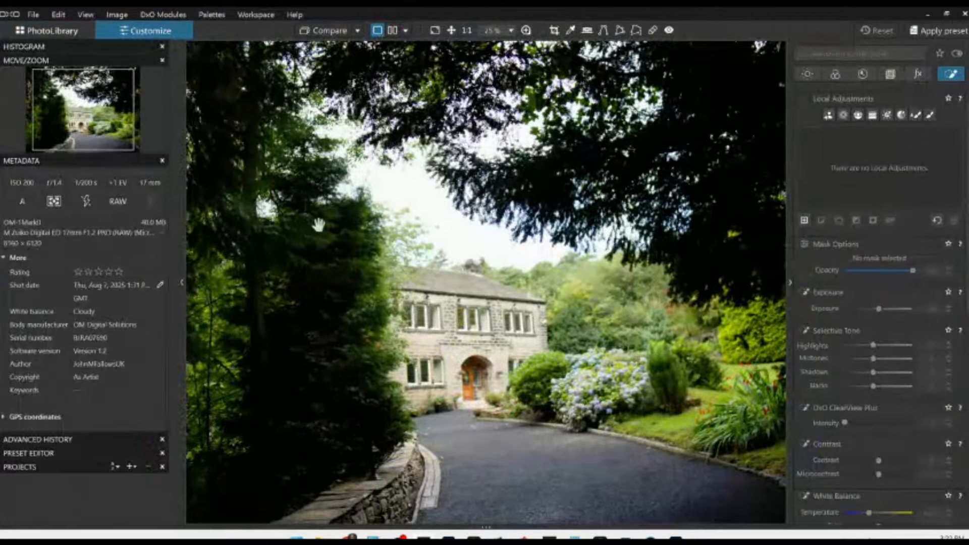
scroll(493, 312, "down", 3)
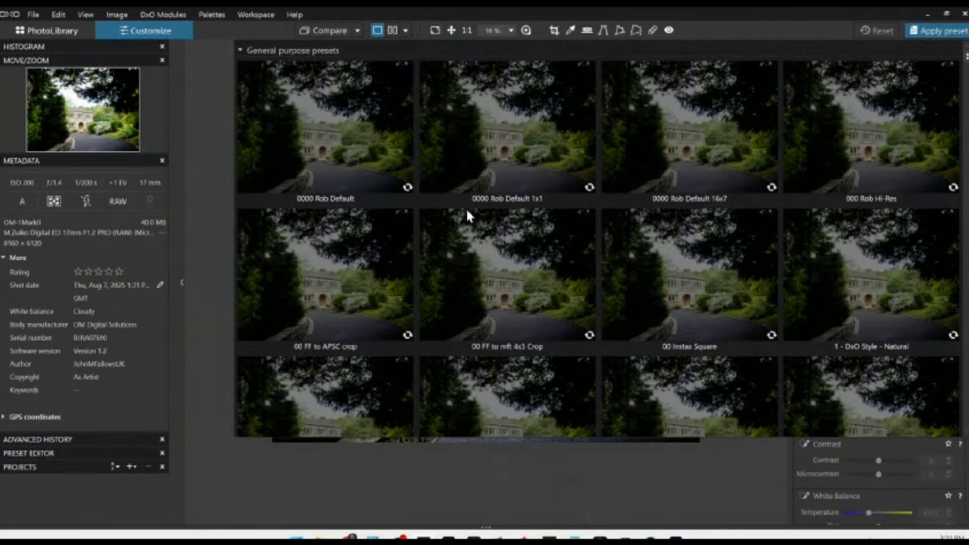
left_click(466, 212)
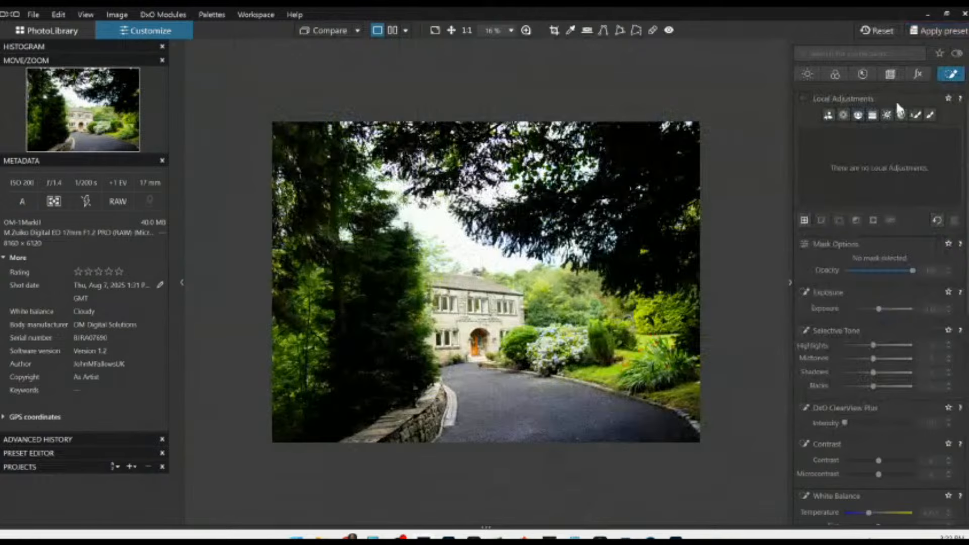
Reduce the perspective correction intensity to 67 and set the horizon rotation to -0.70.
left_click(888, 77)
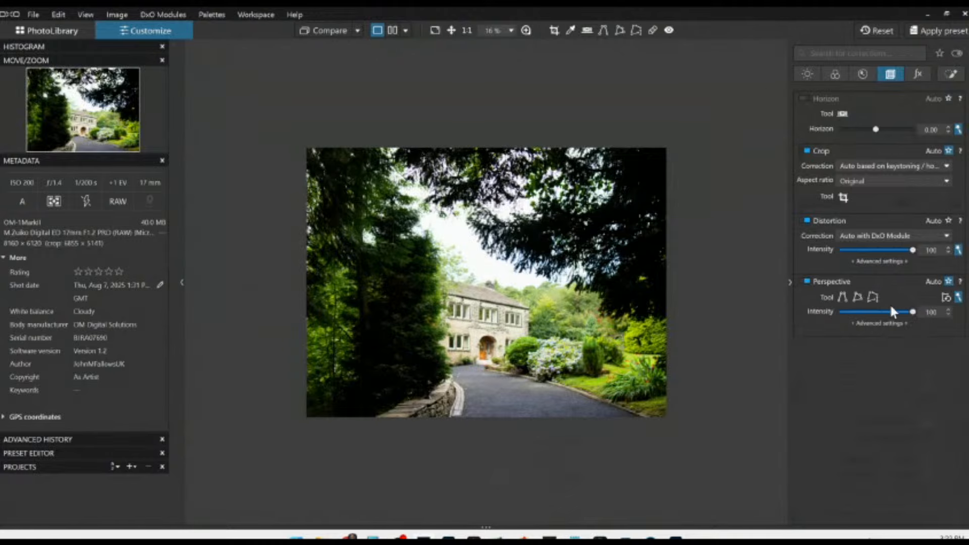
left_click_drag(899, 313, 888, 313)
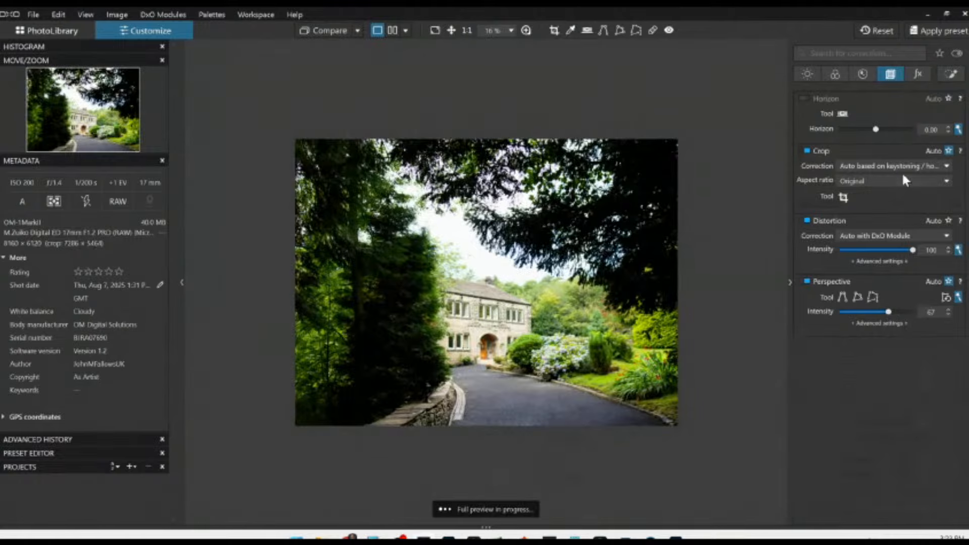
left_click_drag(876, 133, 874, 130)
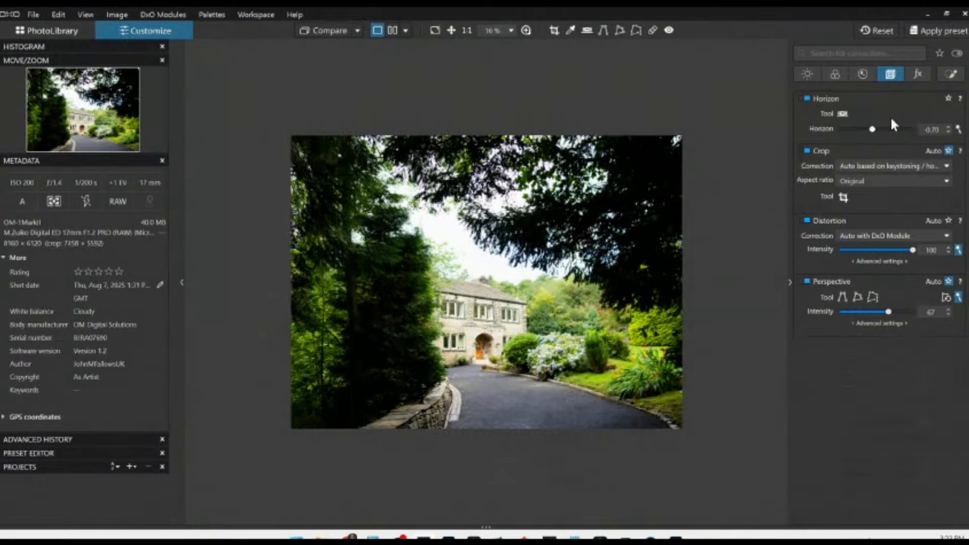
left_click(951, 74)
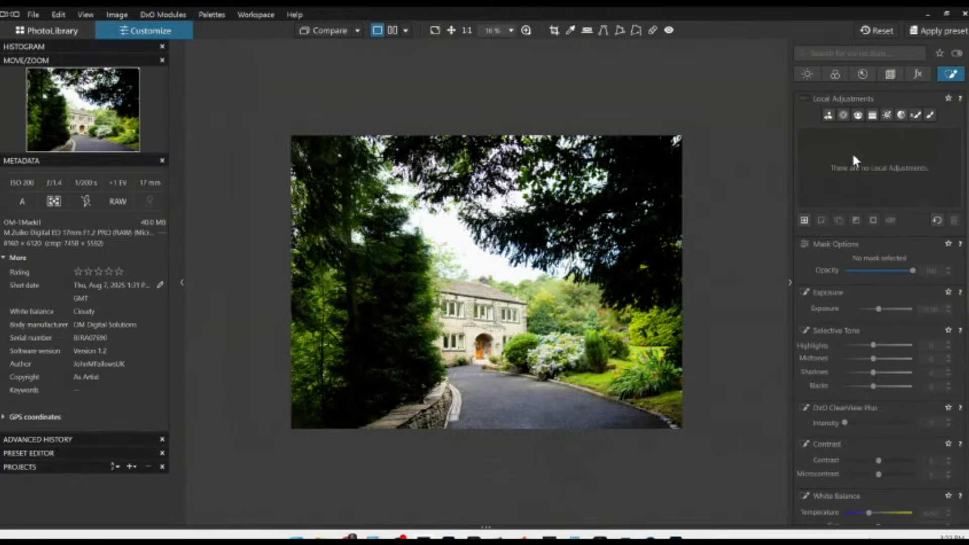
Try a 1 × 1 crop aspect ratio on the house photo, and settle on 5 × 4.
left_click(889, 75)
left_click(873, 184)
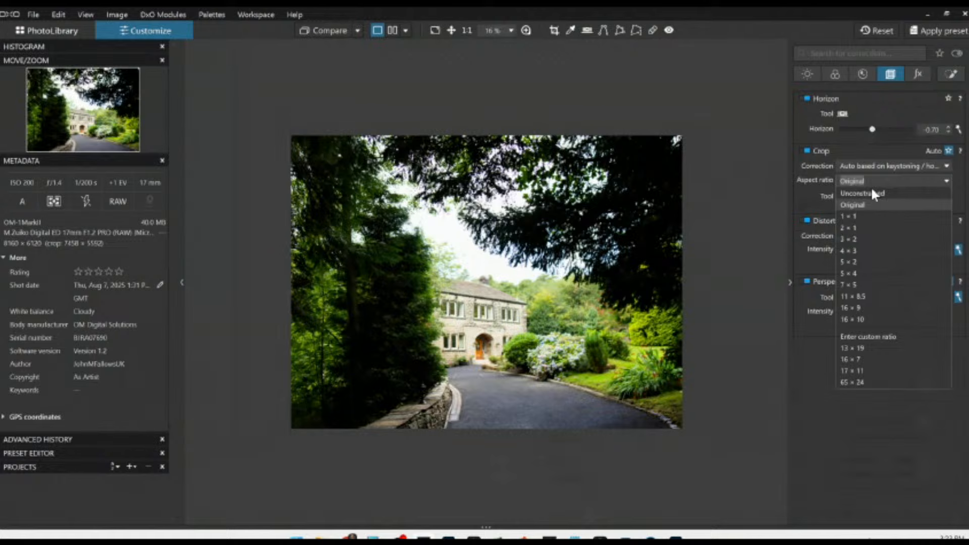
left_click(864, 222)
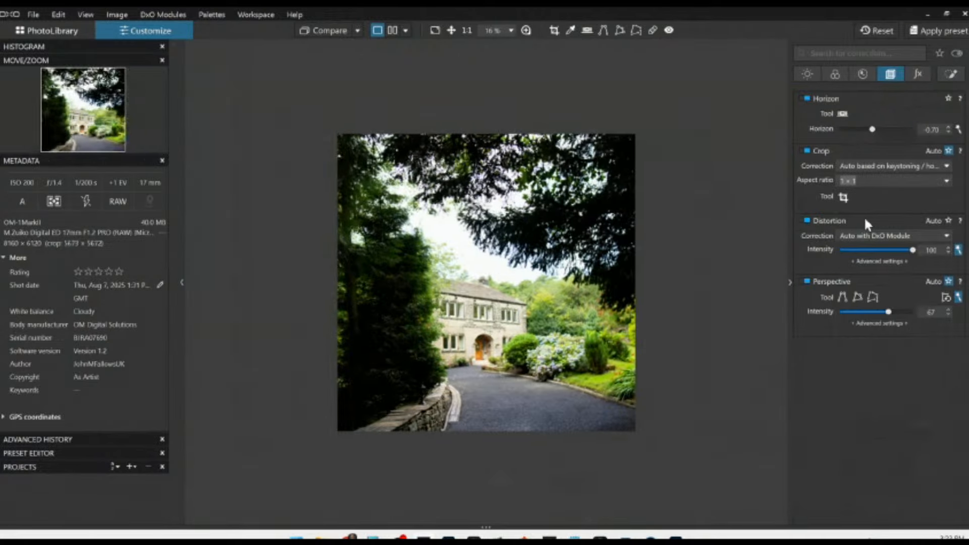
left_click(865, 184)
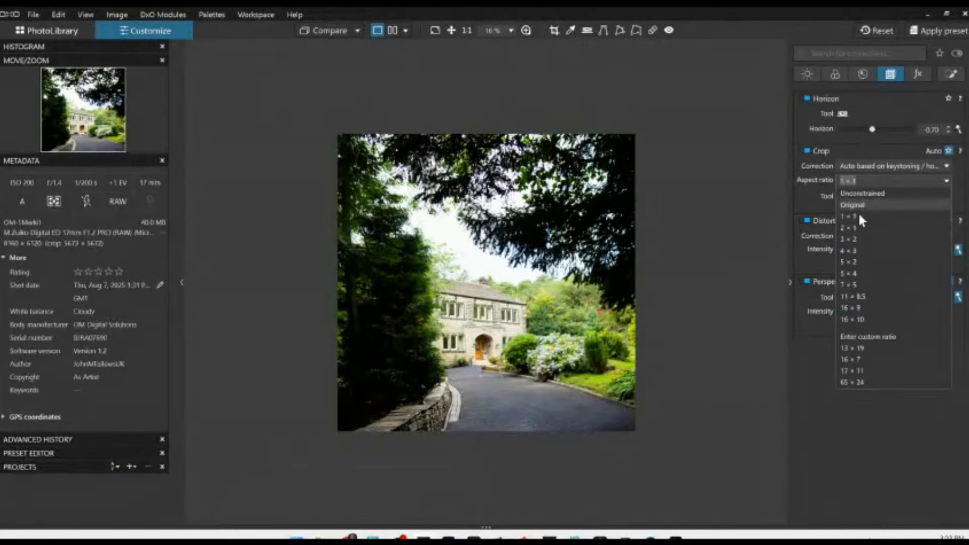
left_click(853, 273)
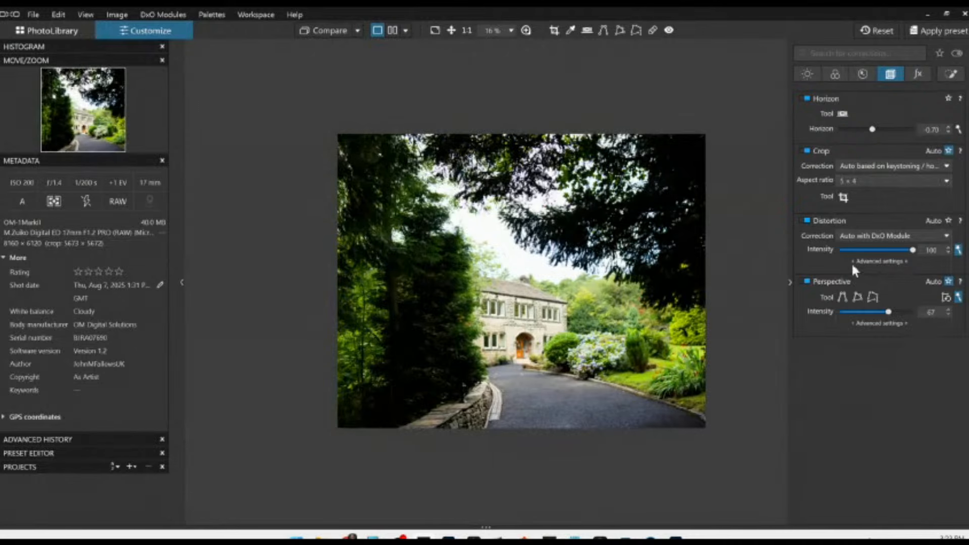
Crop the photo to about 5912 × 4729 px, trimming the dark trees beside and above the house.
left_click(842, 197)
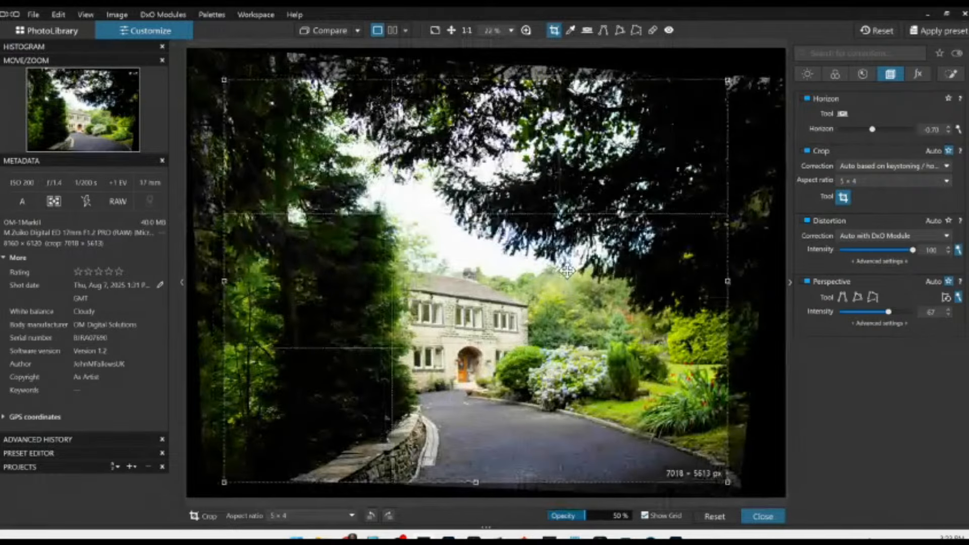
left_click_drag(566, 271, 571, 272)
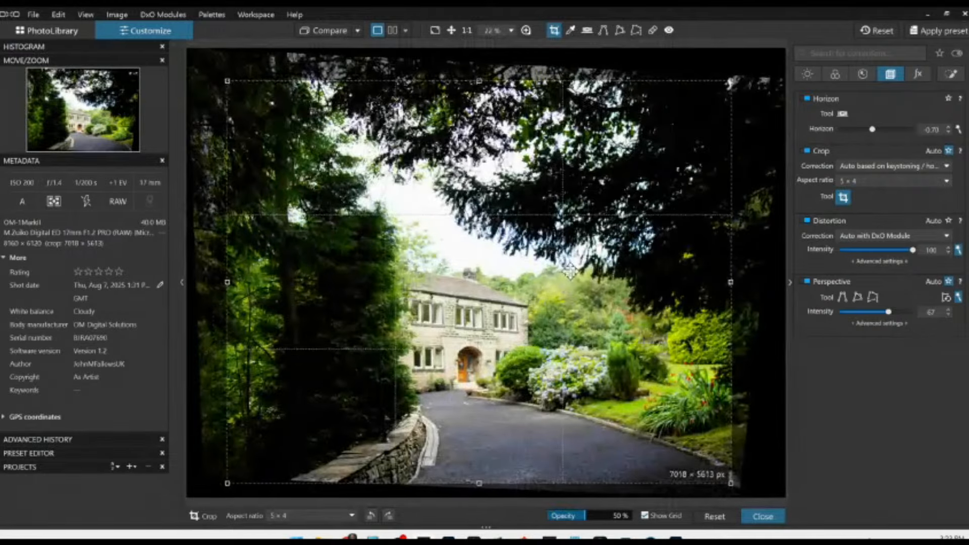
left_click_drag(227, 271, 308, 288)
left_click_drag(353, 262, 352, 286)
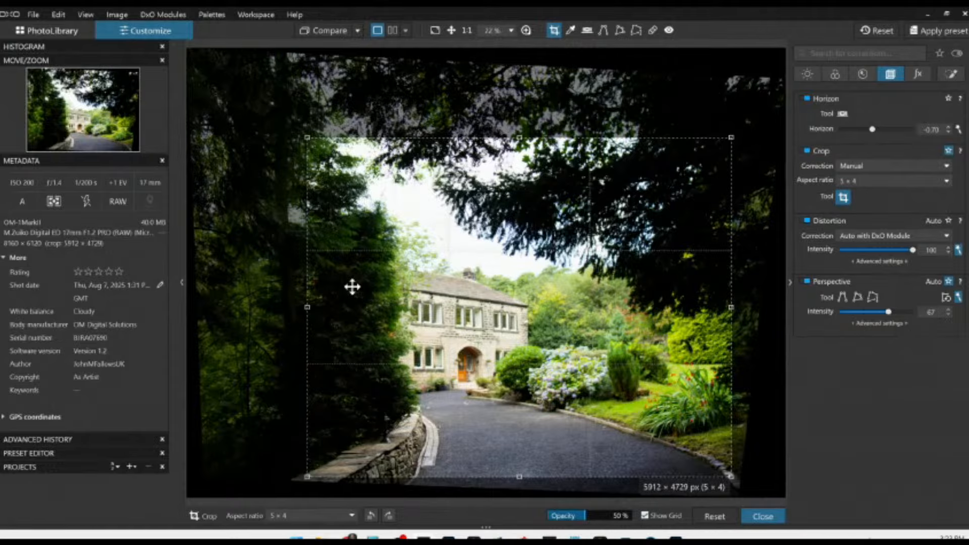
key("Return")
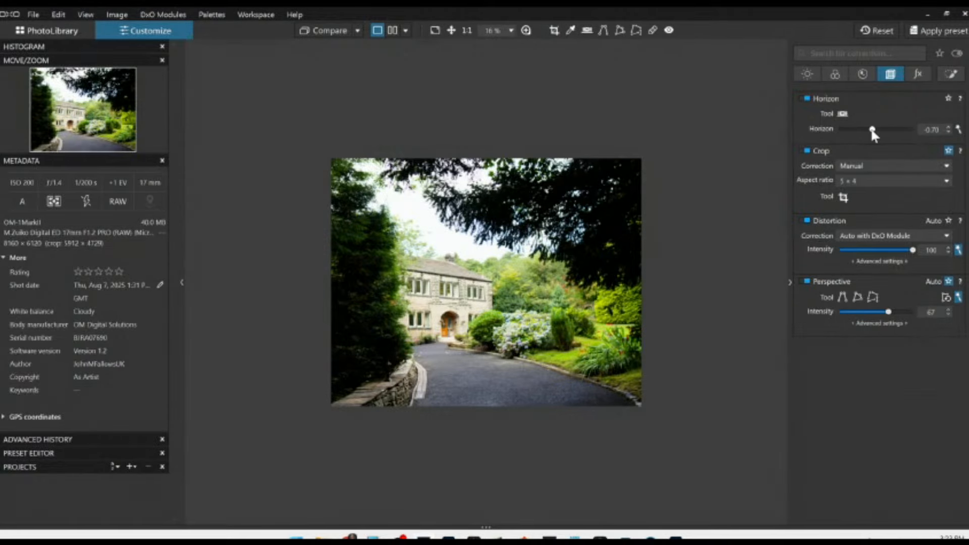
Set the horizon rotation to -1.40 and tighten the crop around the house and driveway to about 5743 × 4594 px.
left_click_drag(871, 129, 868, 130)
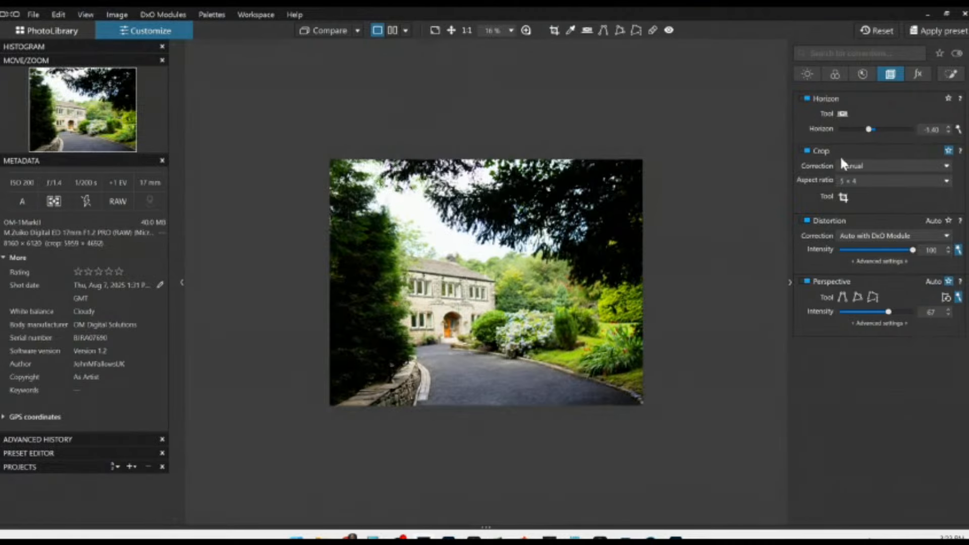
left_click(843, 197)
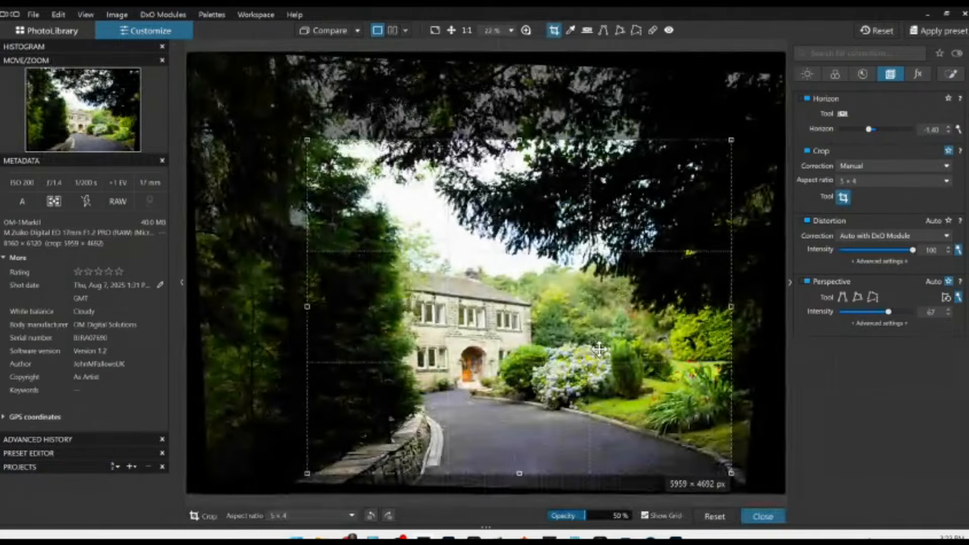
left_click_drag(599, 348, 599, 355)
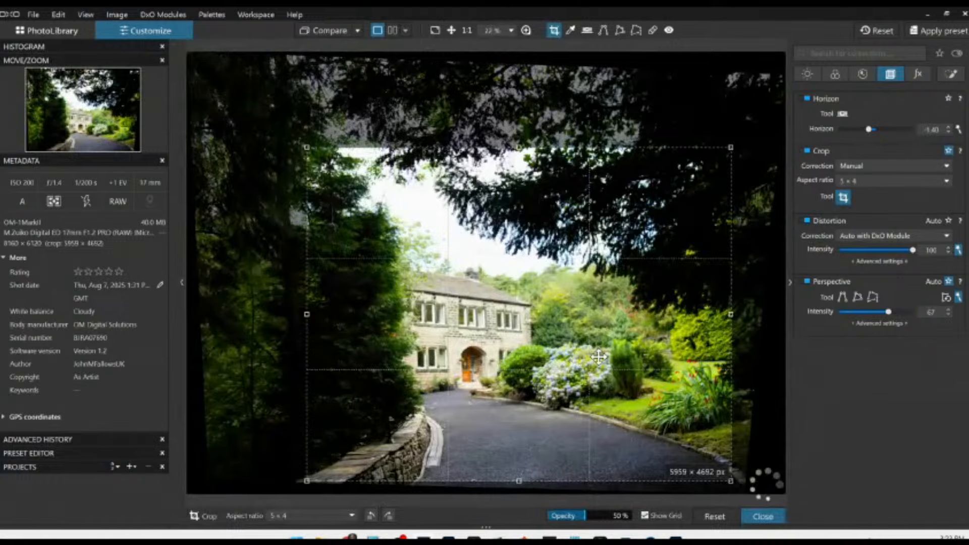
left_click_drag(732, 148, 738, 146)
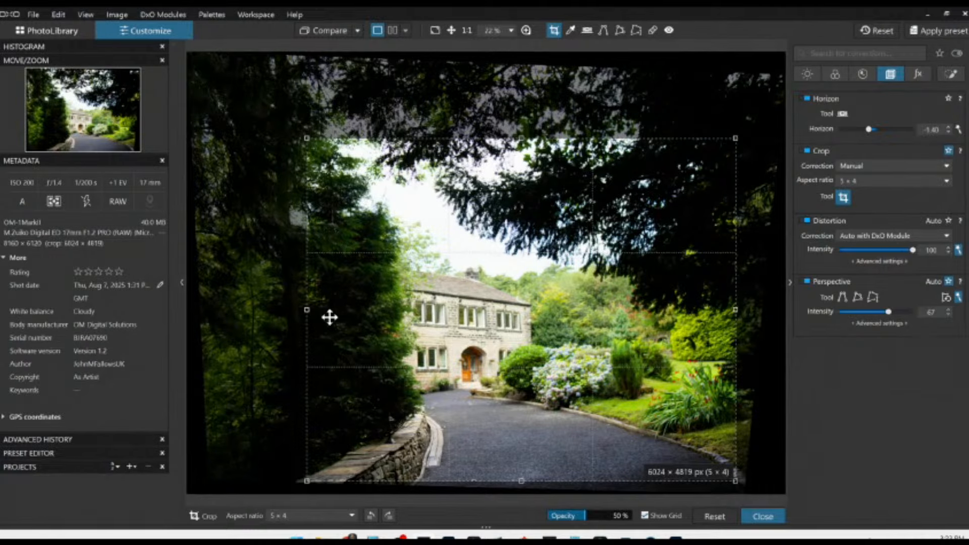
left_click_drag(312, 313, 374, 319)
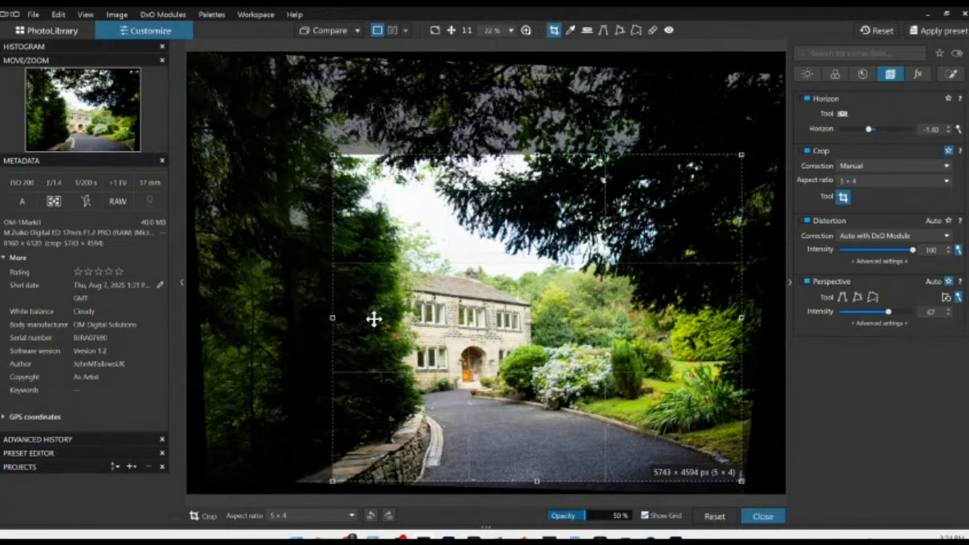
key("Return")
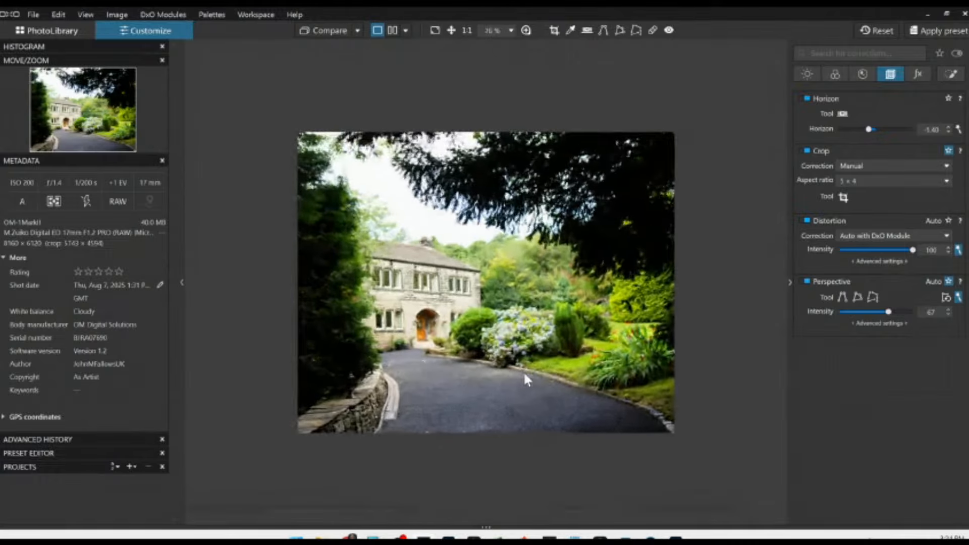
Add a control line mask from the house's upper windows down to the driveway and set its exposure to -1.75.
left_click(950, 75)
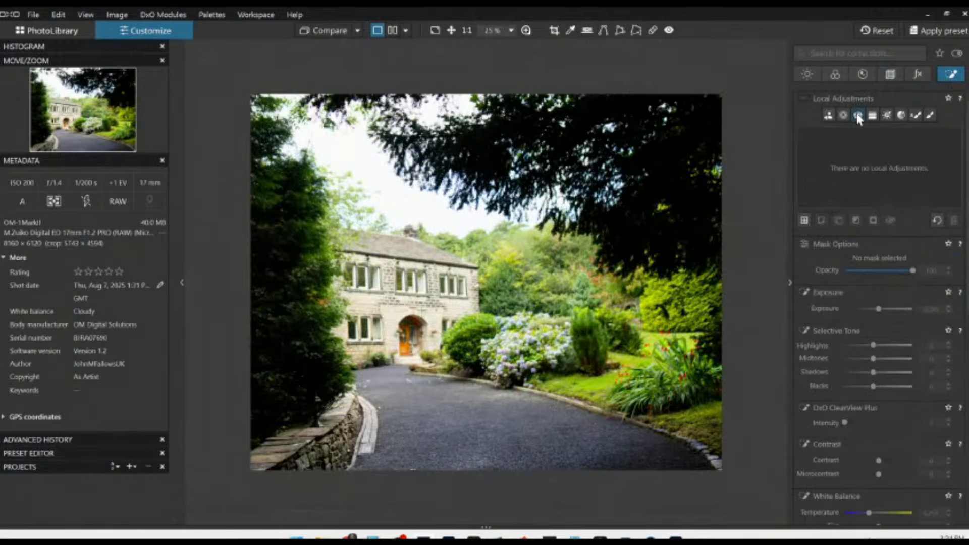
left_click(857, 115)
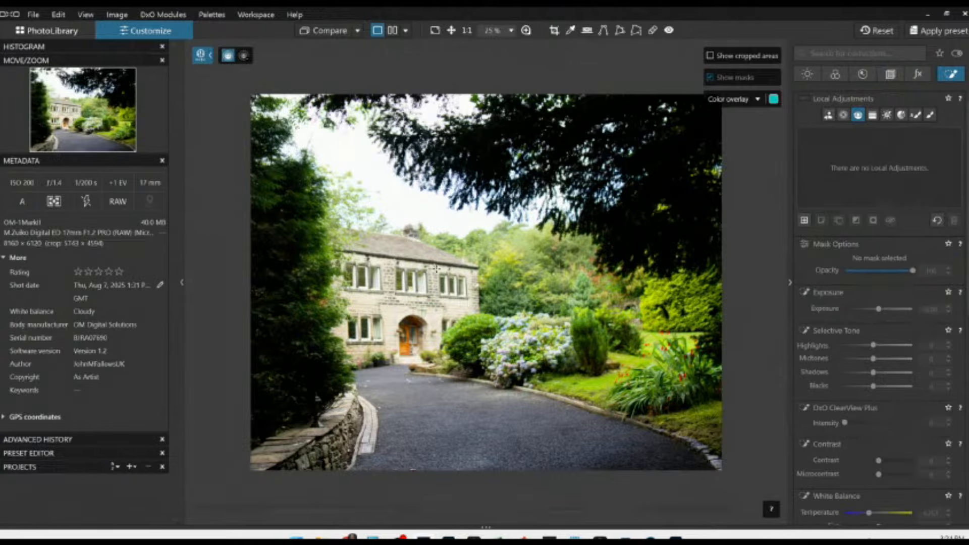
left_click_drag(424, 269, 432, 444)
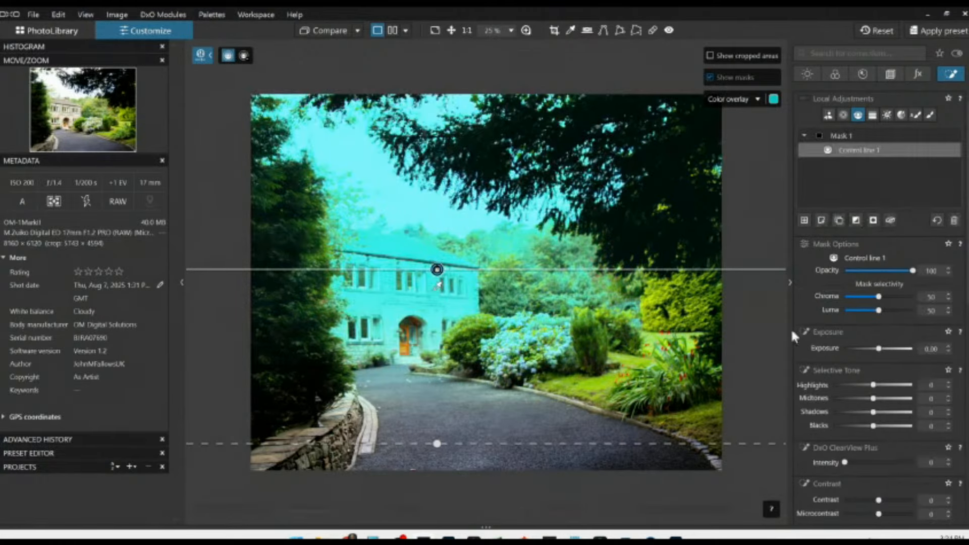
left_click_drag(879, 348, 864, 349)
scroll(848, 414, "down", 1)
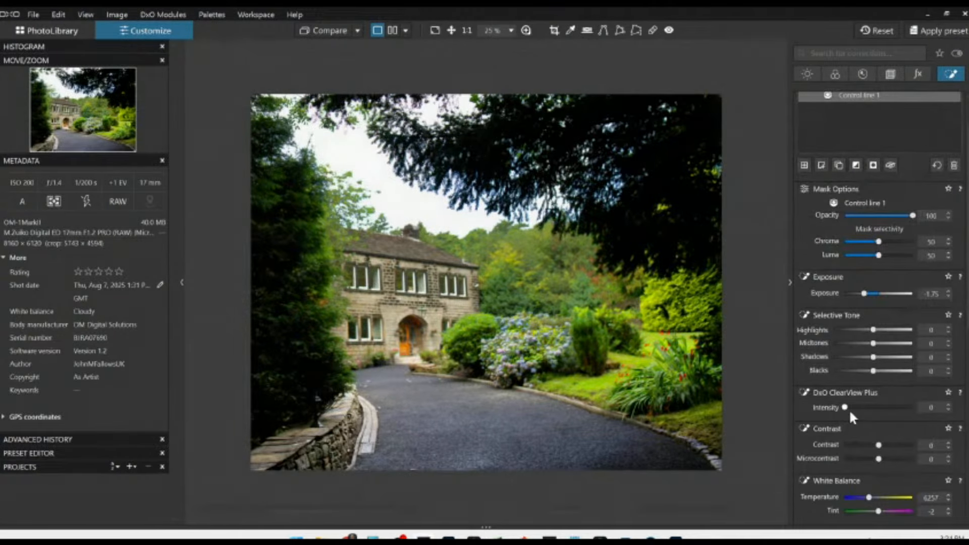
scroll(848, 409, "down", 7)
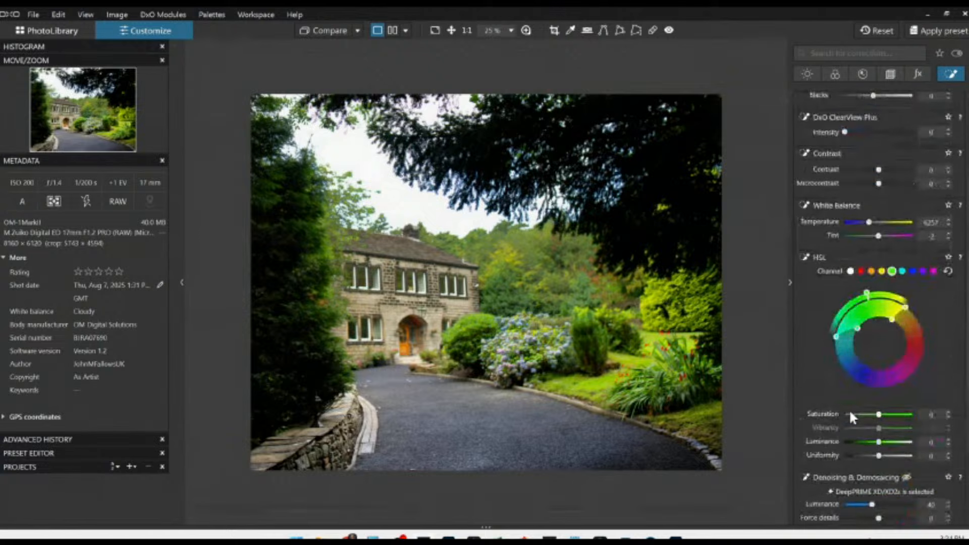
Try local blur intensities of 25 and 20 on the control line mask, and reset the blur.
left_click_drag(842, 509, 862, 512)
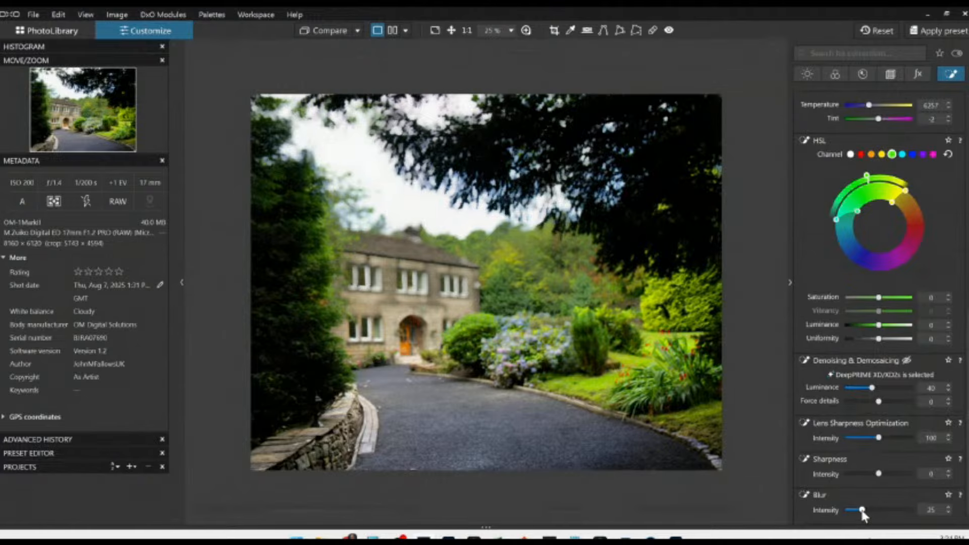
double_click(862, 510)
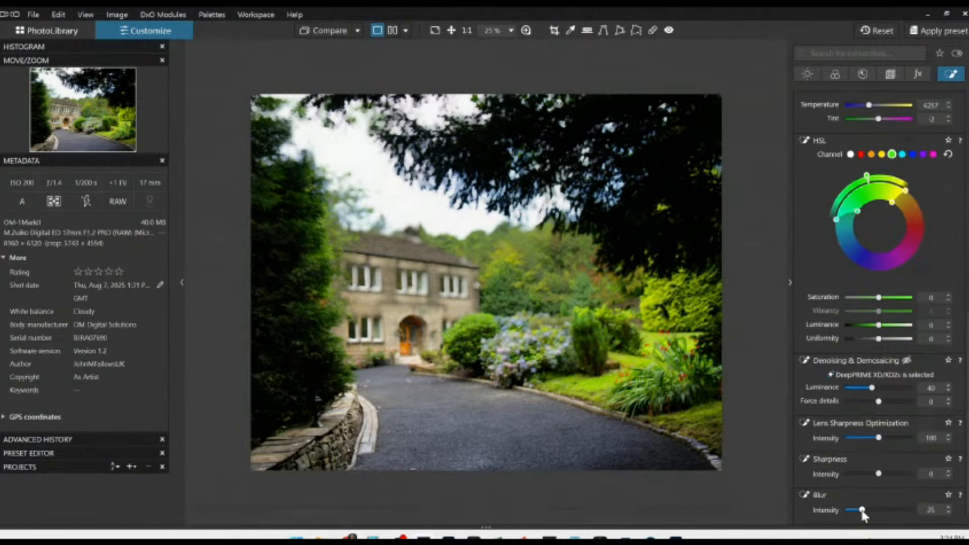
left_click(860, 508)
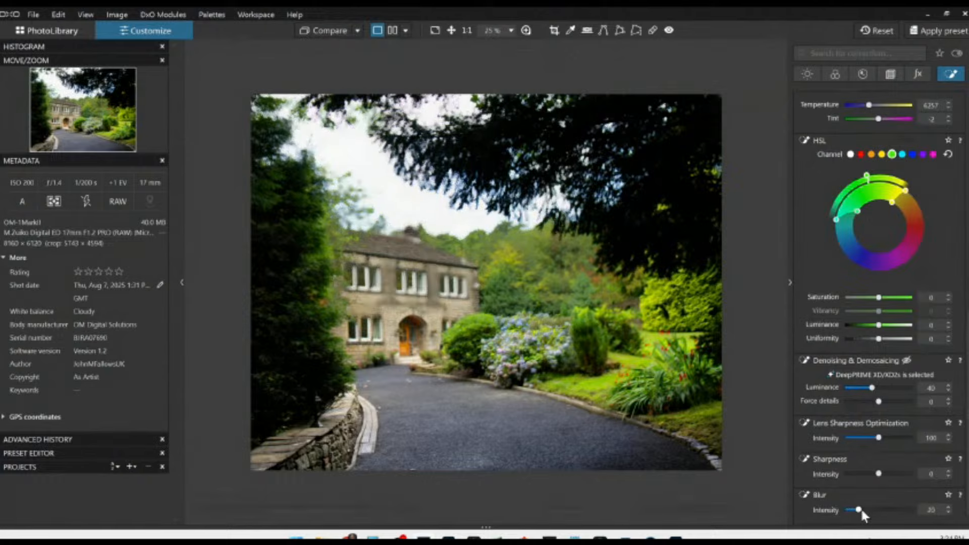
double_click(861, 508)
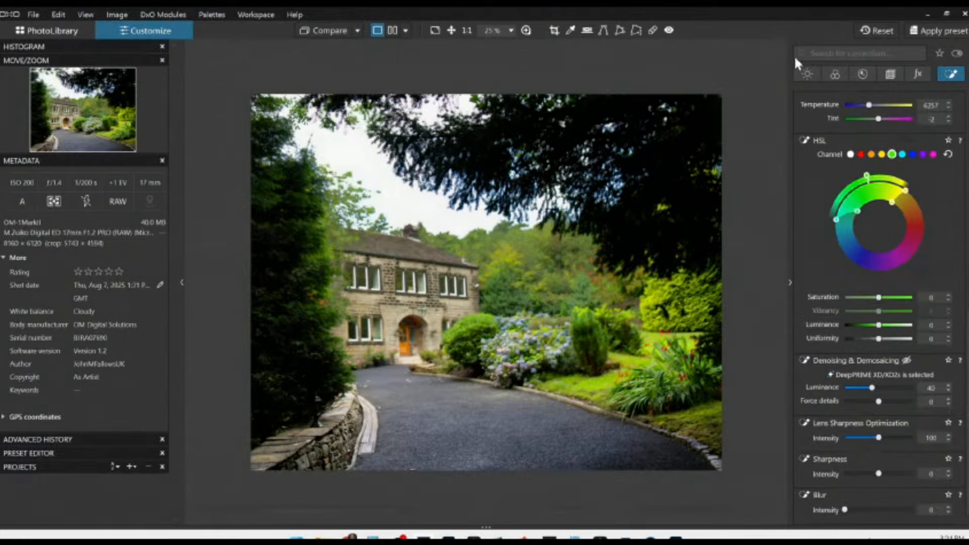
Compare the house photo in black and white and in color, settling on the Neutral color rendering.
left_click(863, 74)
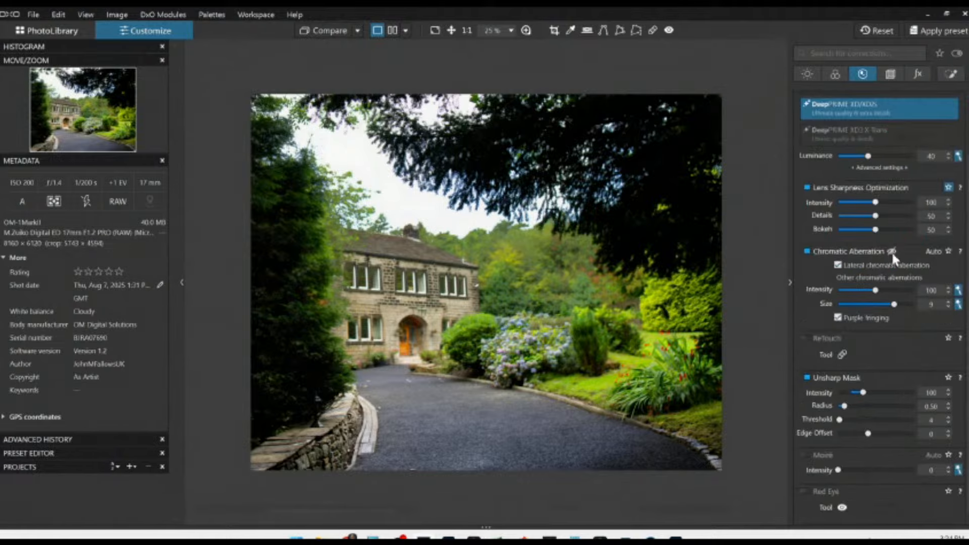
left_click(835, 75)
scroll(888, 253, "up", 10)
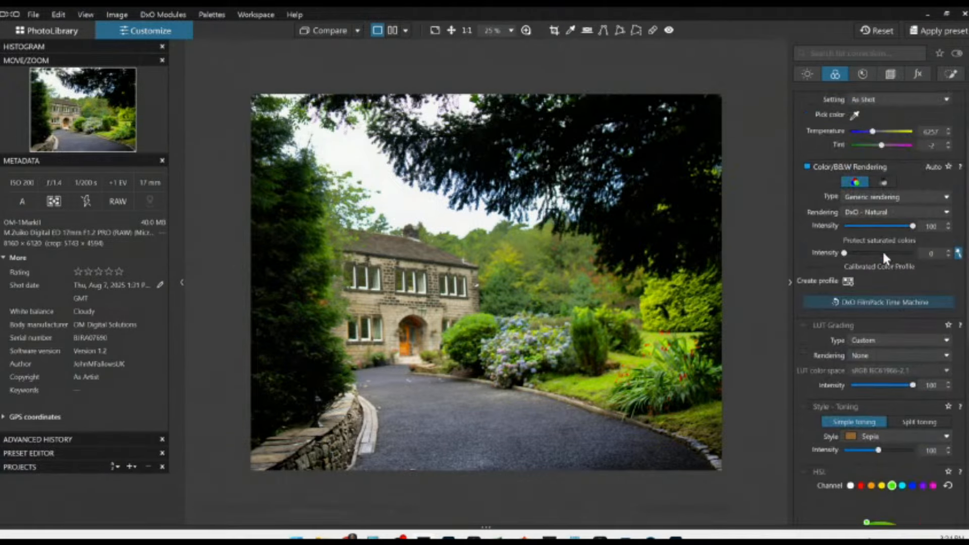
scroll(882, 250, "up", 2)
left_click(883, 235)
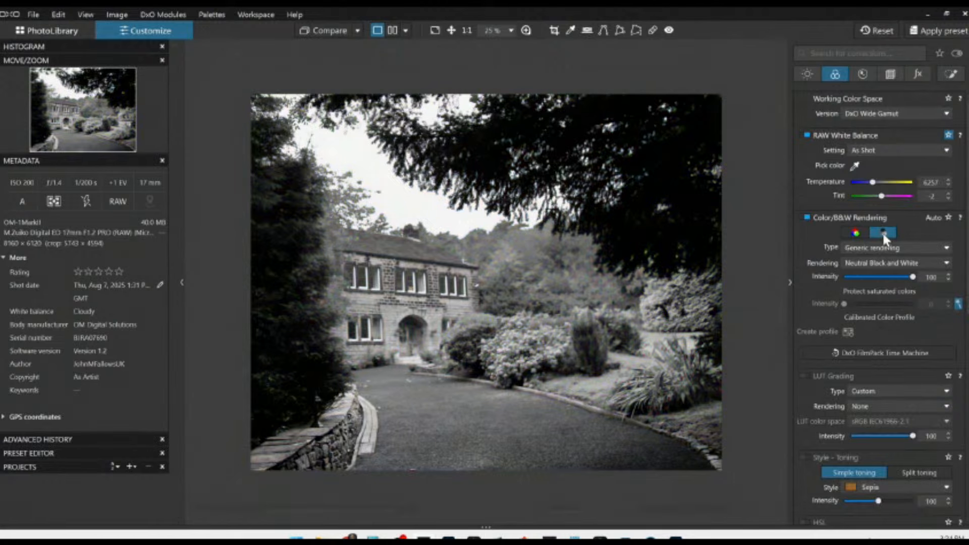
left_click(854, 234)
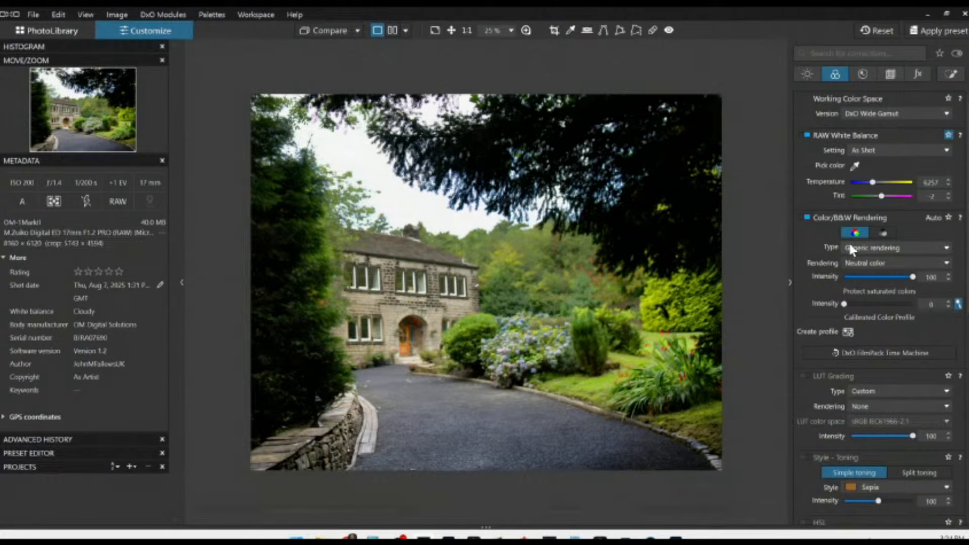
left_click(877, 234)
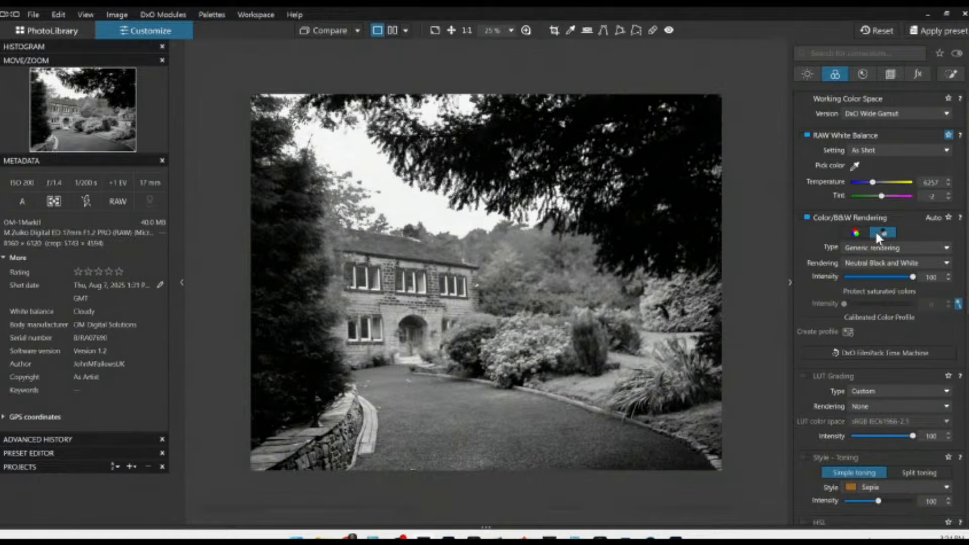
left_click(857, 232)
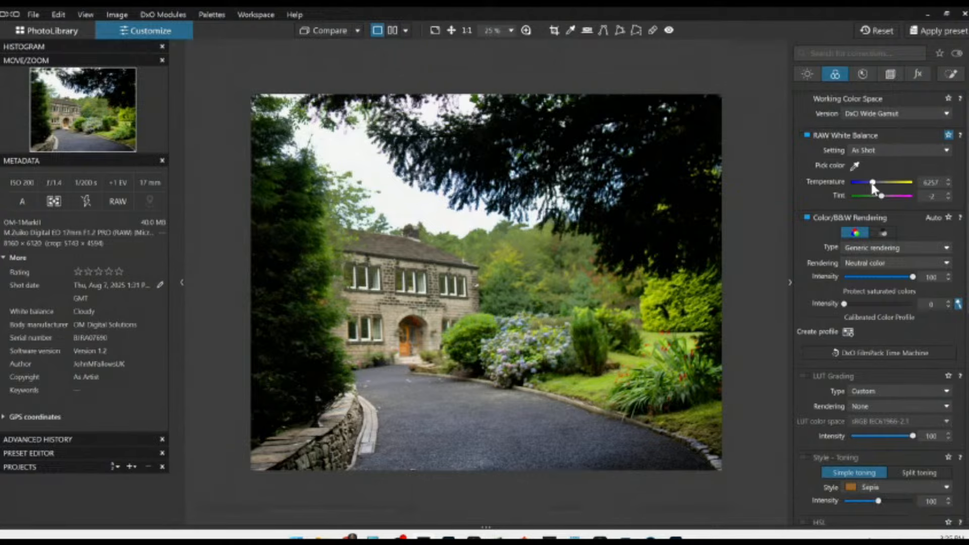
Warm the RAW white balance temperature to 15445 and reduce the overall HSL saturation to -48.
left_click_drag(872, 185, 885, 187)
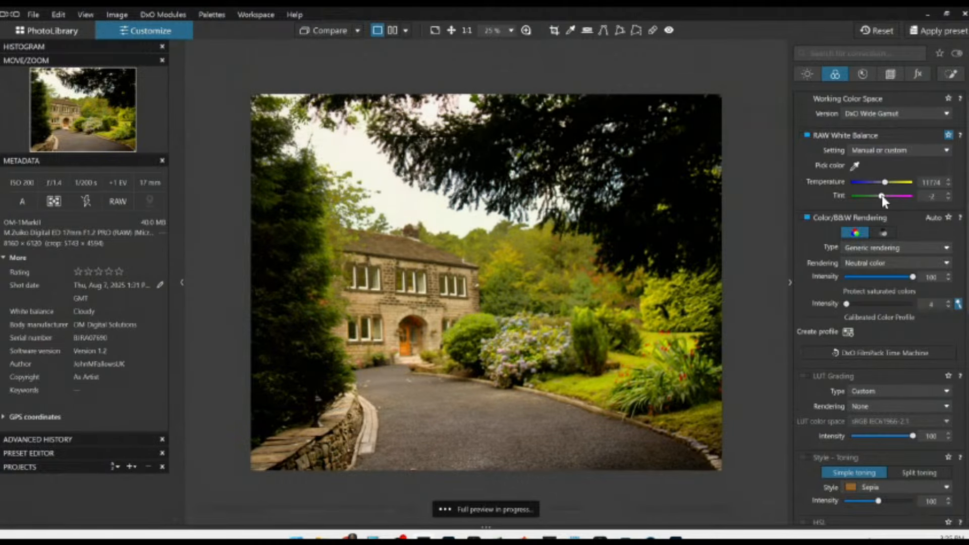
left_click_drag(886, 183, 890, 188)
scroll(862, 277, "down", 3)
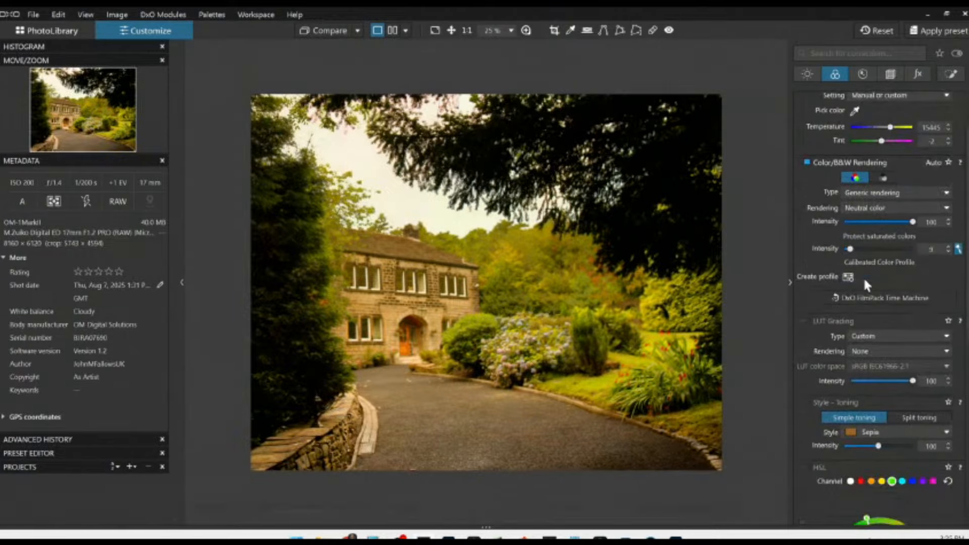
scroll(863, 280, "down", 5)
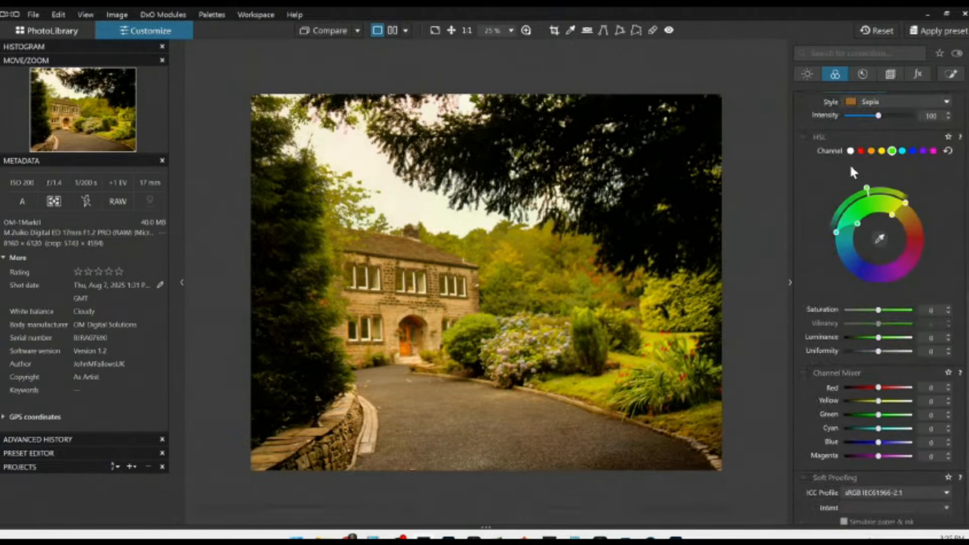
left_click_drag(879, 309, 862, 313)
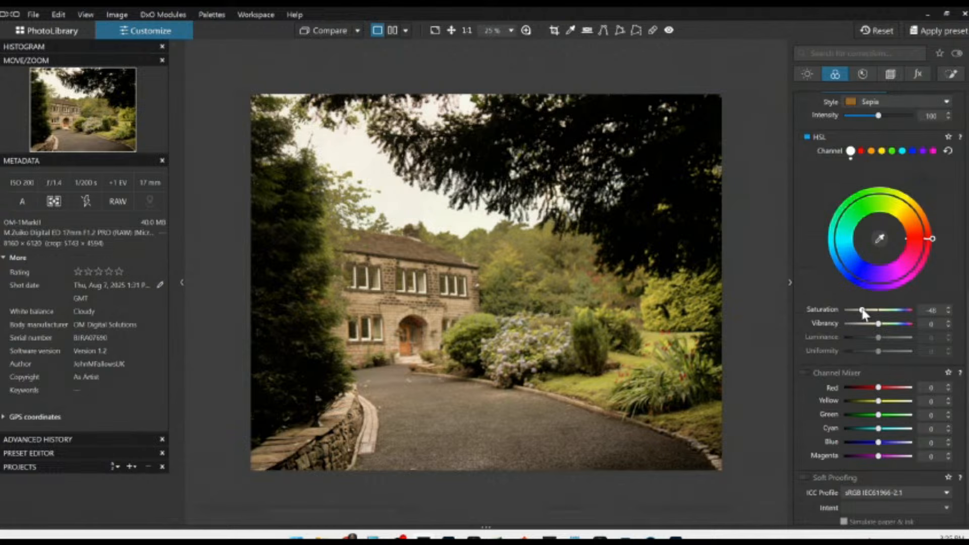
Set the RAW white balance temperature to 25260 and its tint to 6 for a sepia-like look.
scroll(832, 235, "up", 8)
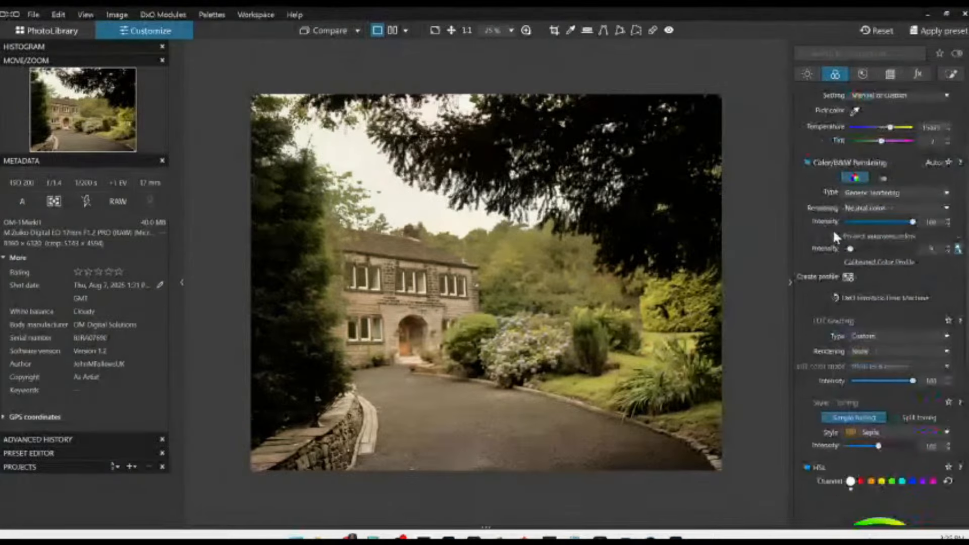
left_click_drag(891, 188, 903, 189)
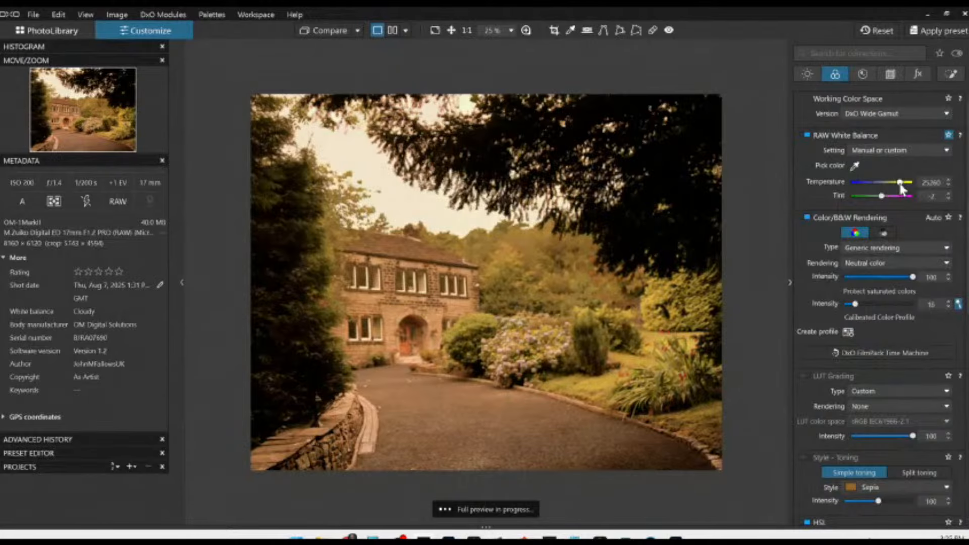
scroll(884, 303, "down", 3)
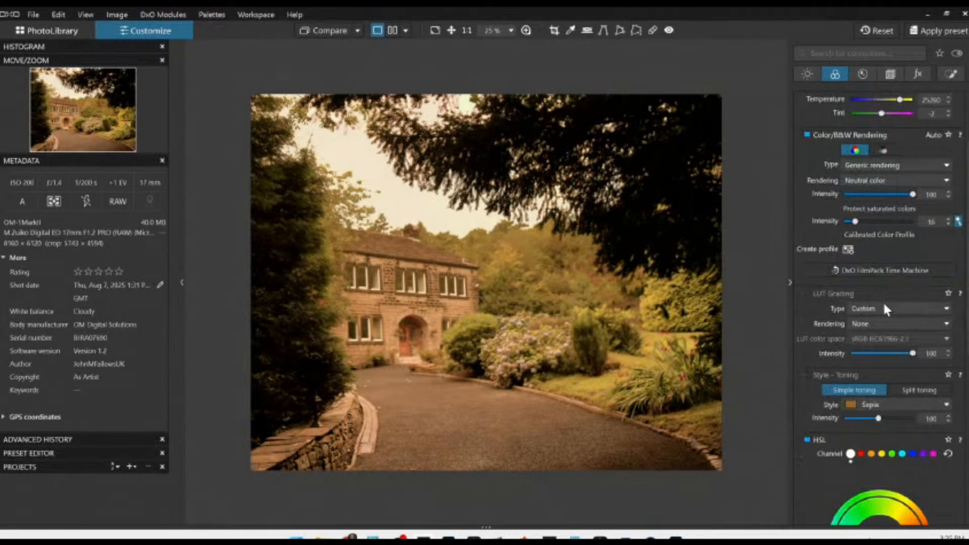
scroll(882, 209, "up", 2)
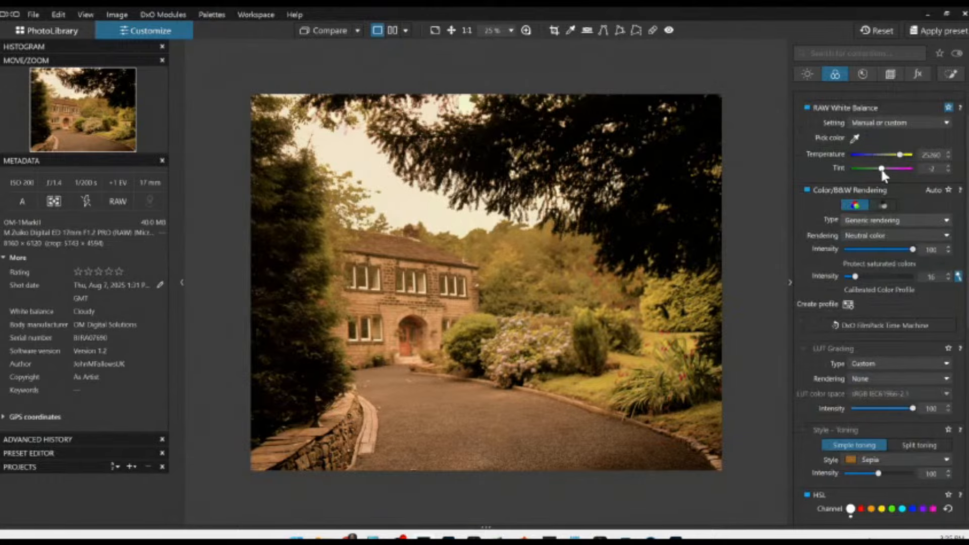
left_click(882, 169)
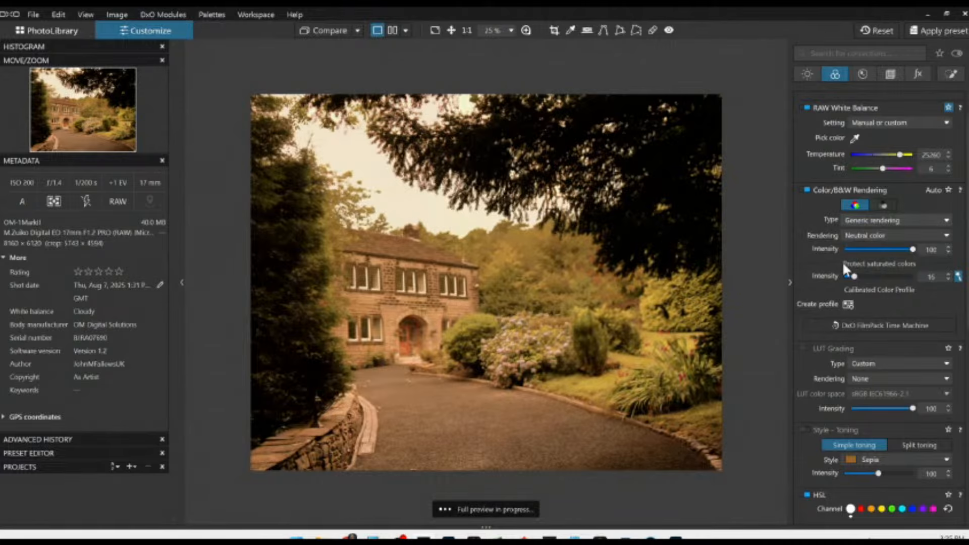
Set the photo's microcontrast to 57 and its contrast to -47.
left_click(809, 75)
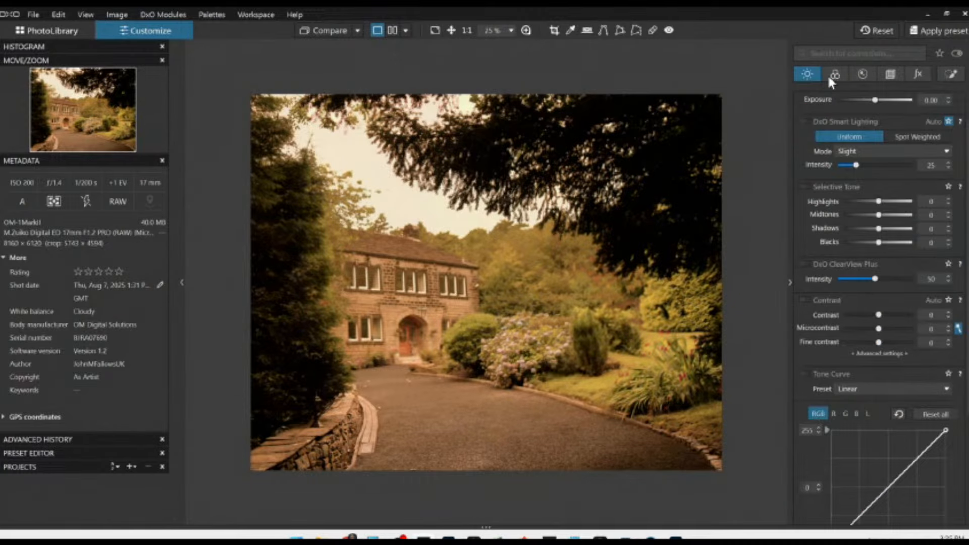
mouse_move(878, 329)
left_mouse_down()
mouse_move(900, 328)
mouse_move(847, 316)
mouse_move(863, 318)
left_mouse_up()
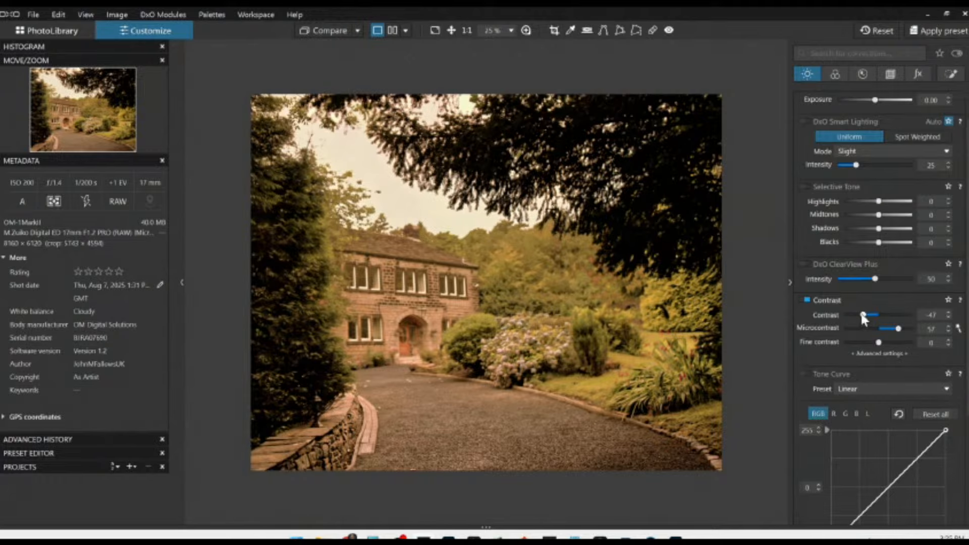
scroll(853, 308, "up", 1)
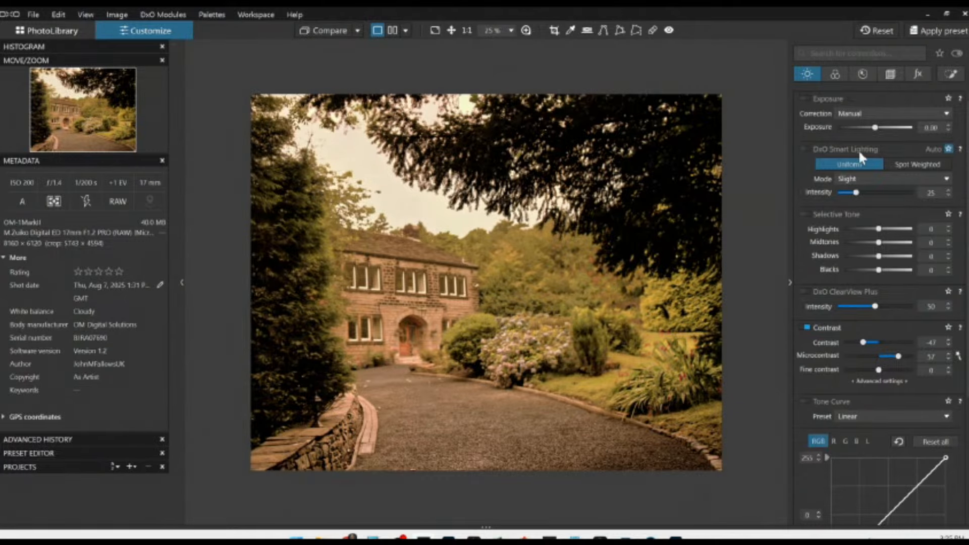
Try RAW white balance tints of -14 and 13, and settle on a tint of 8.
left_click(837, 73)
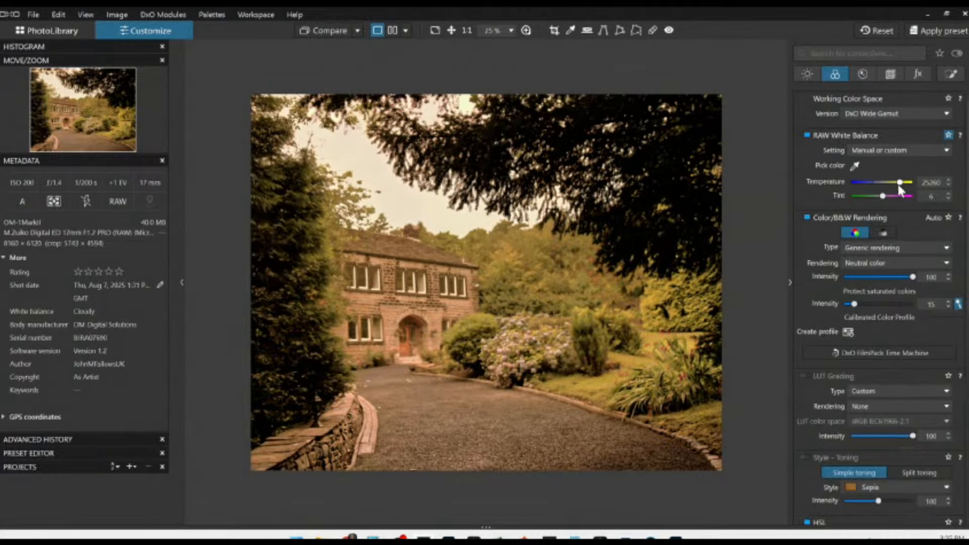
left_click_drag(881, 195, 882, 200)
scroll(882, 198, "down", 4)
scroll(883, 202, "down", 3)
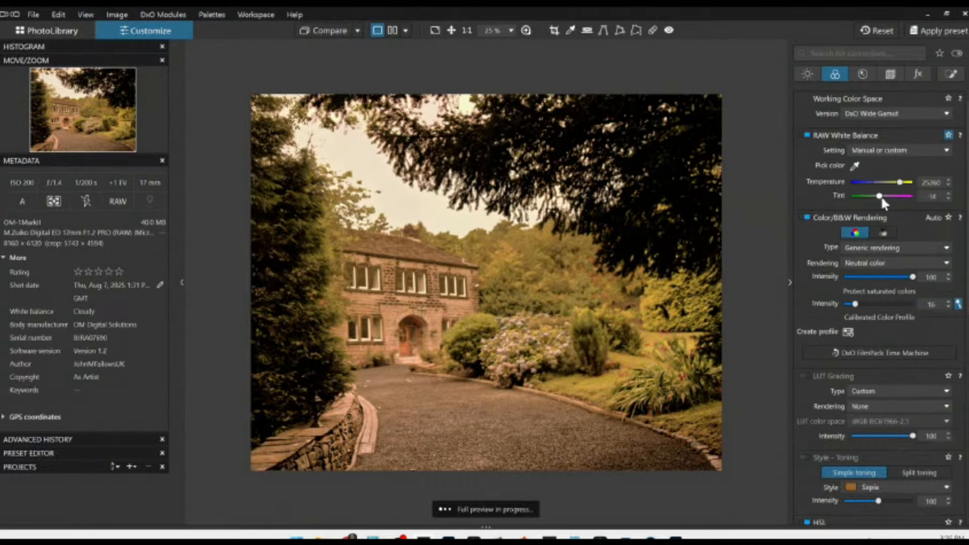
scroll(883, 202, "up", 5)
scroll(882, 203, "down", 3)
scroll(883, 203, "up", 2)
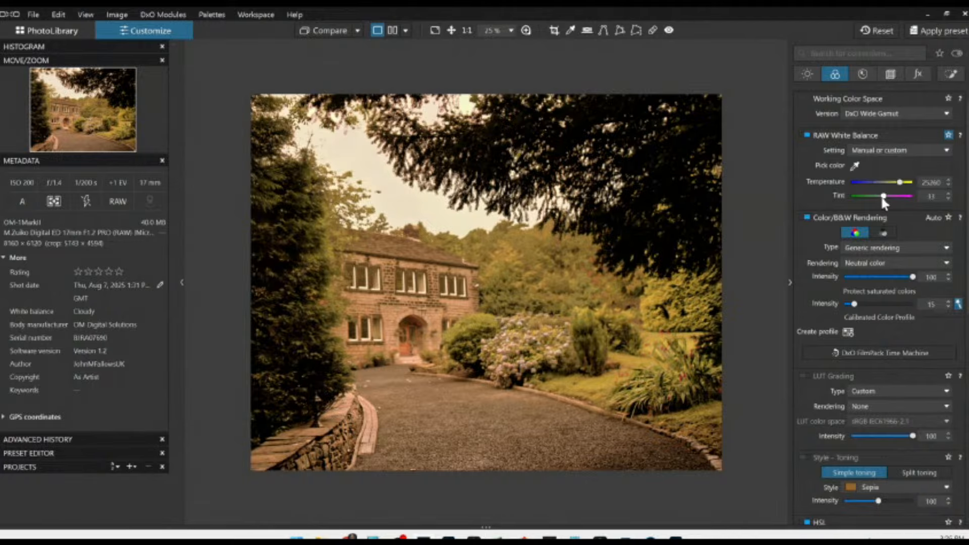
scroll(883, 202, "down", 1)
scroll(852, 269, "down", 4)
scroll(853, 267, "up", 4)
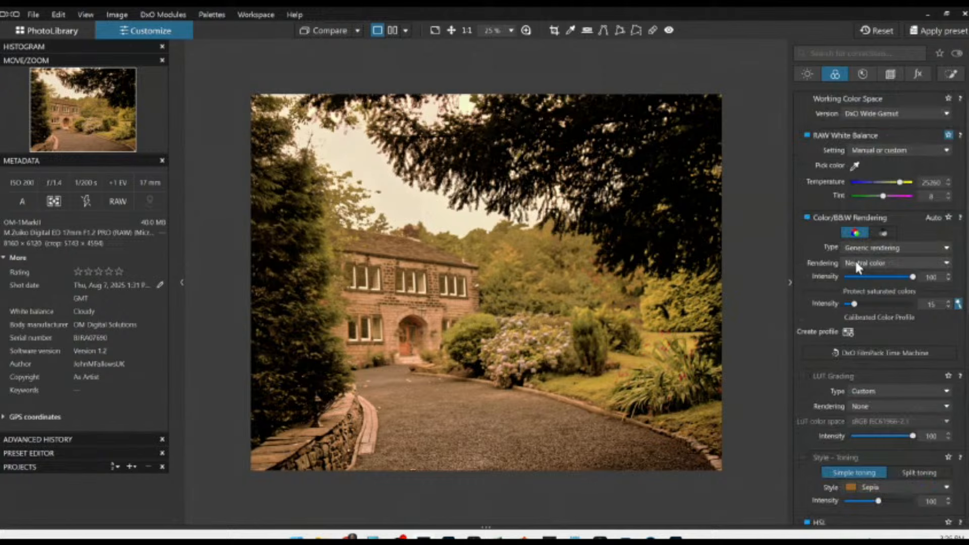
Create a new local adjustment mask with a control point on the house's façade above the door.
left_click(951, 75)
left_click(843, 115)
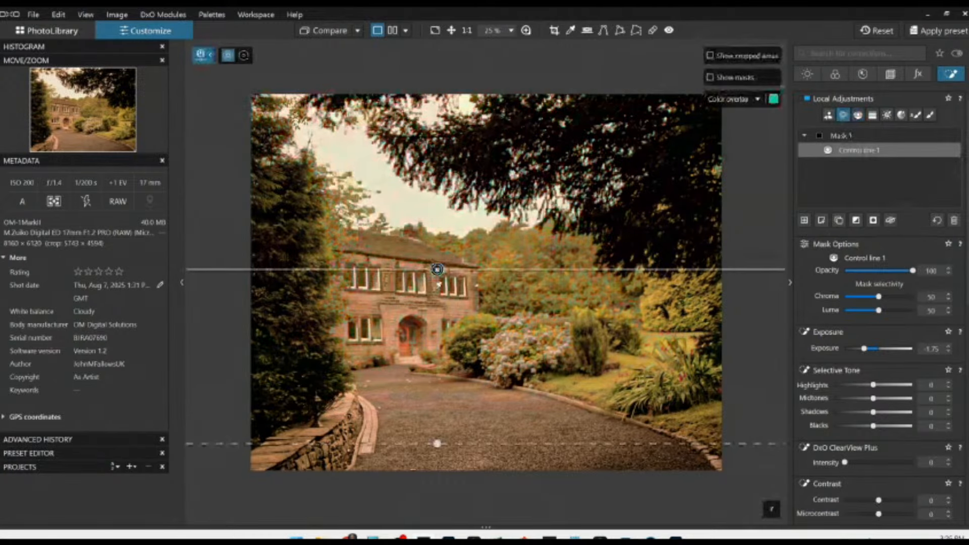
left_click(804, 220)
left_click(401, 314)
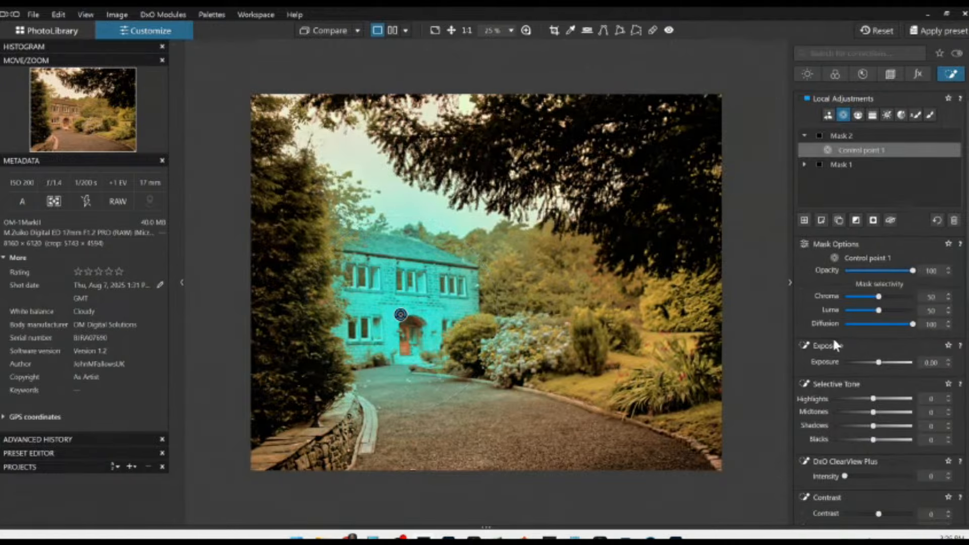
Set the façade mask's white balance temperature to 19059 and tint to 36, and compare the photo with its uncorrected version.
scroll(855, 362, "down", 3)
scroll(860, 372, "down", 1)
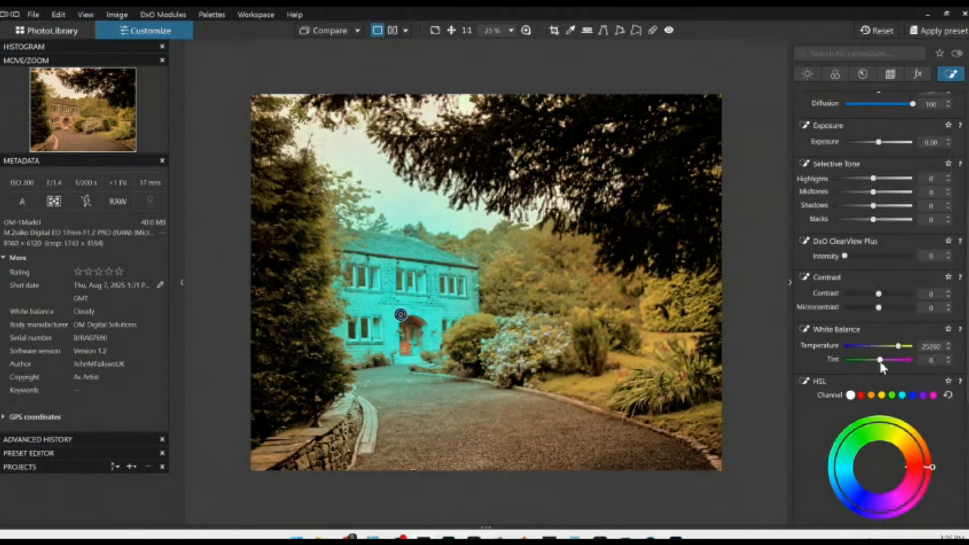
mouse_move(903, 353)
left_mouse_down()
mouse_move(883, 363)
mouse_move(910, 347)
mouse_move(893, 352)
left_mouse_up()
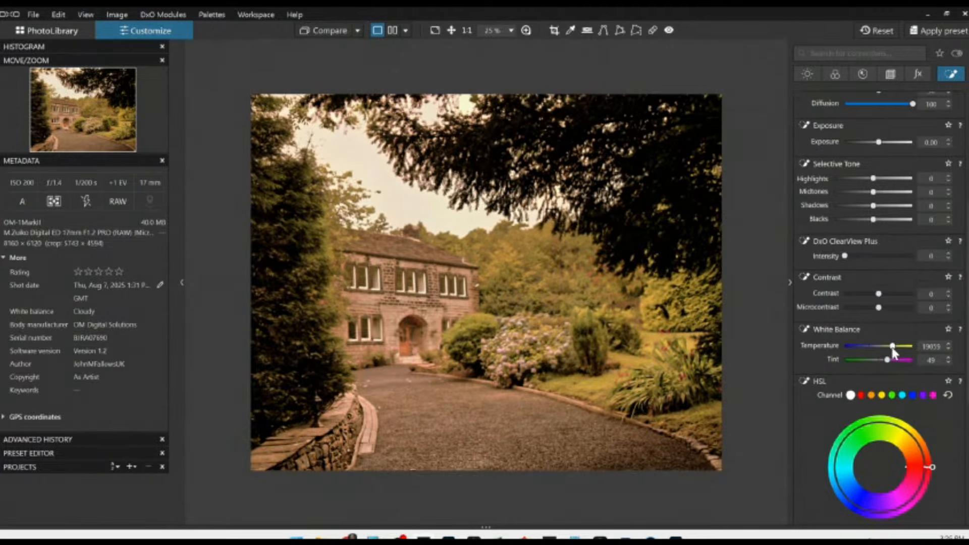
left_click(885, 360)
left_click(886, 361)
key("l")
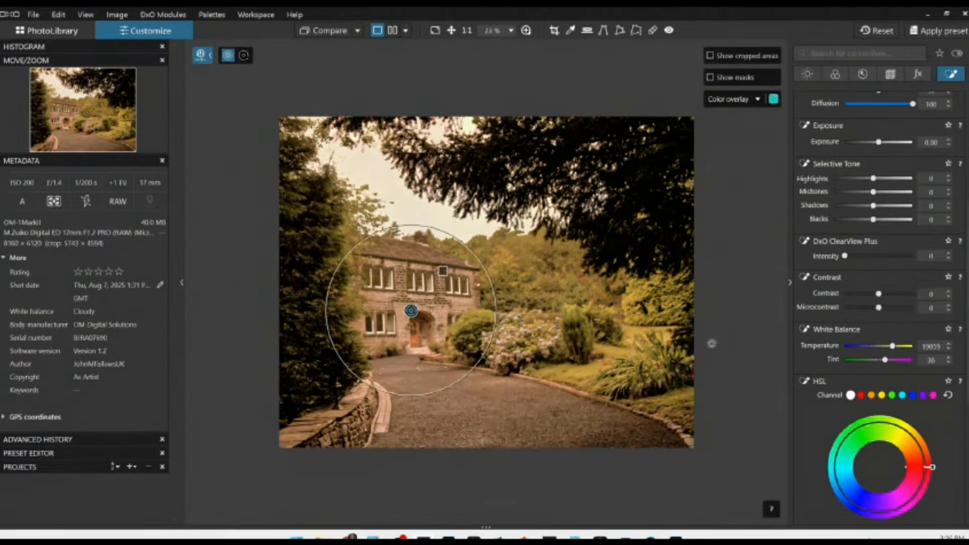
key("l")
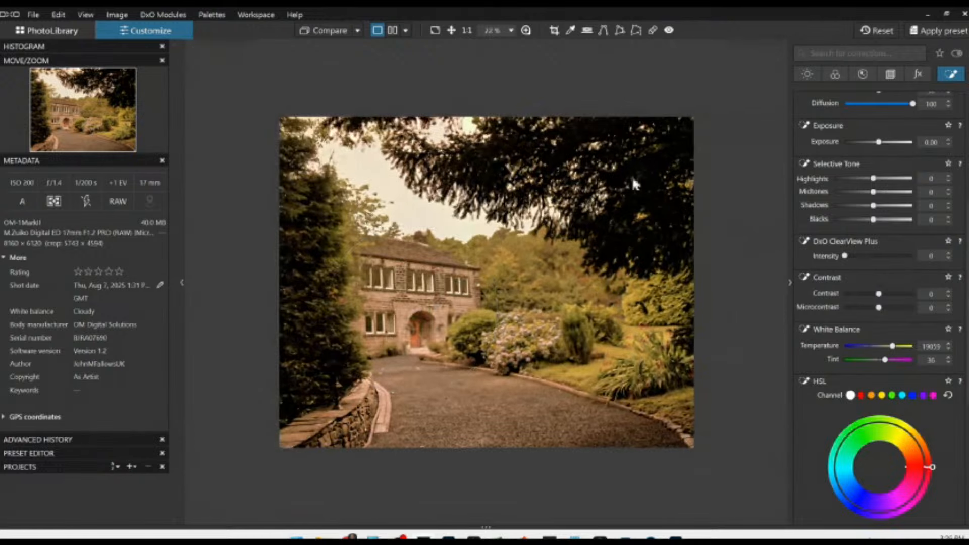
left_click(326, 29)
left_click(326, 30)
Create another mask with a control point on the driveway near the house, and enlarge its radius across most of the photo.
scroll(873, 260, "up", 5)
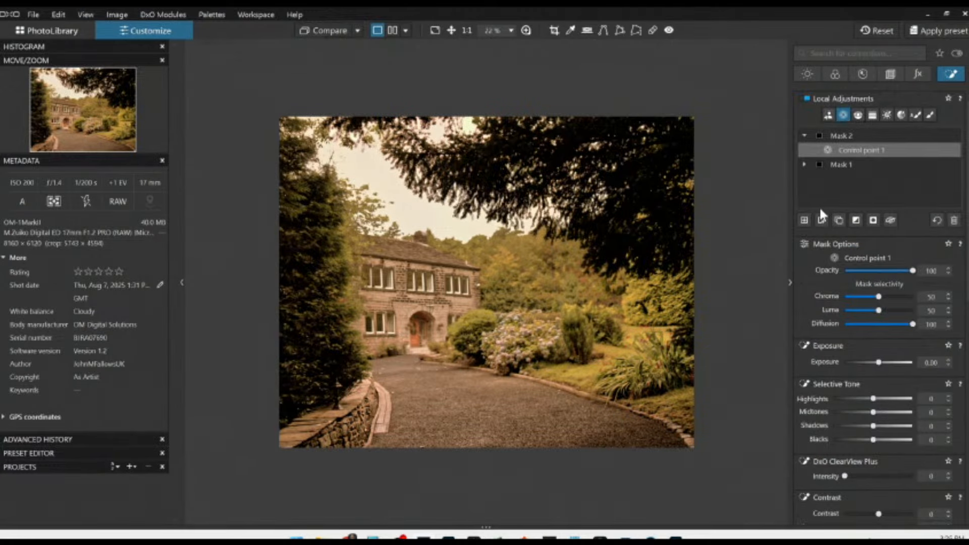
left_click(804, 220)
left_click(462, 360)
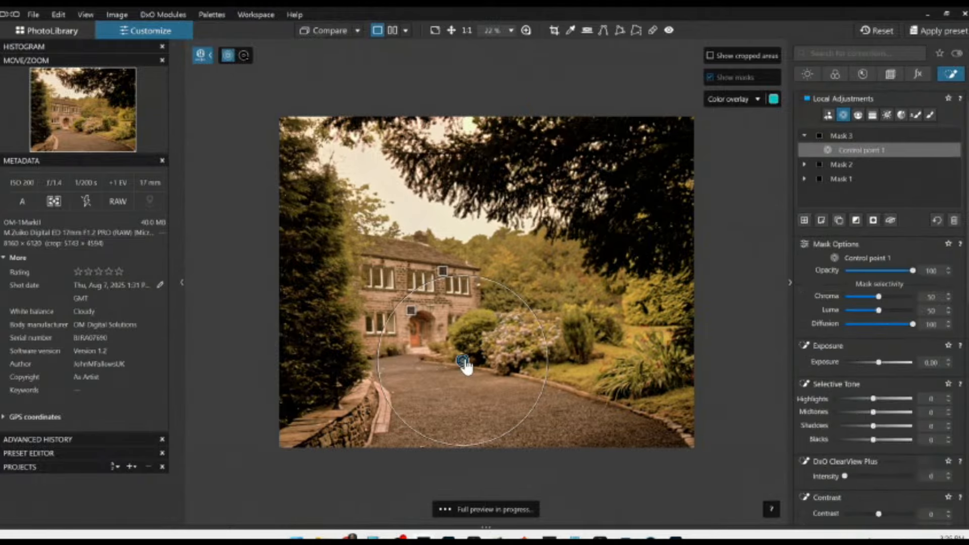
left_click_drag(530, 309, 684, 194)
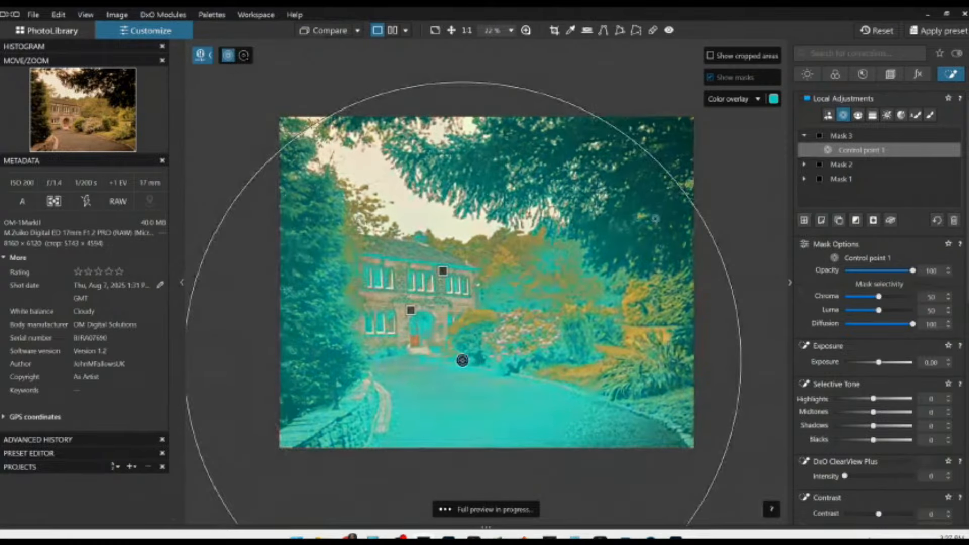
Invert the driveway control point's mask, set its chroma selectivity to 0 and luma to 1, and lower its exposure to -4.00.
left_click(872, 220)
left_click(857, 220)
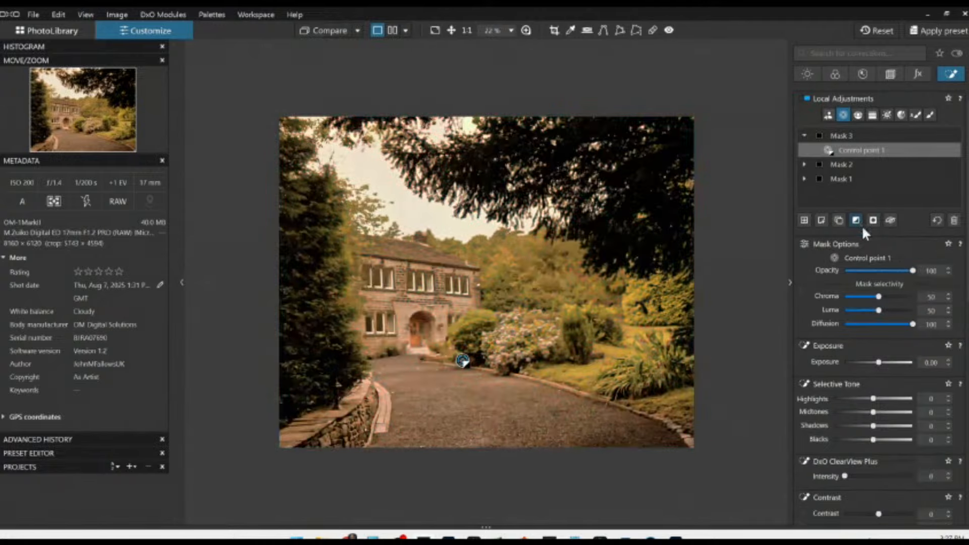
left_click(844, 296)
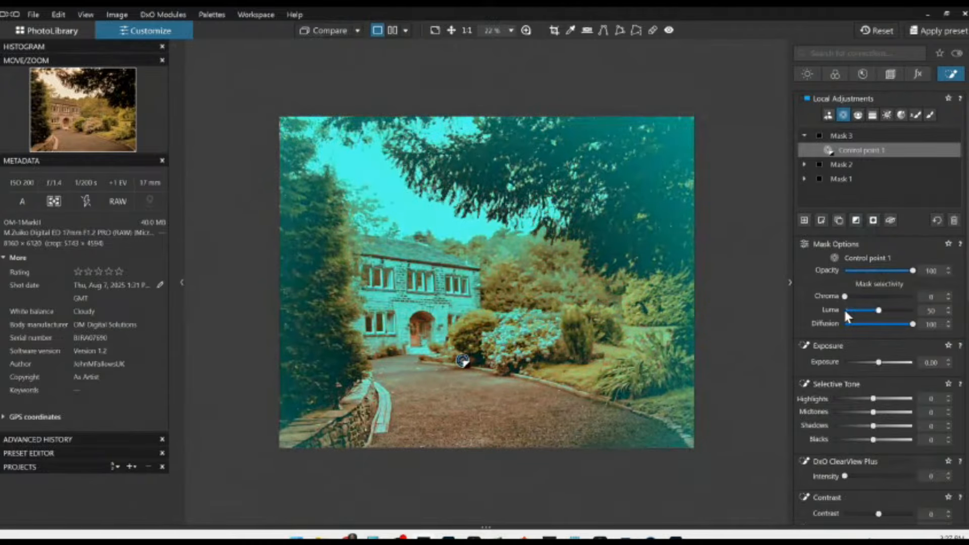
left_click(844, 310)
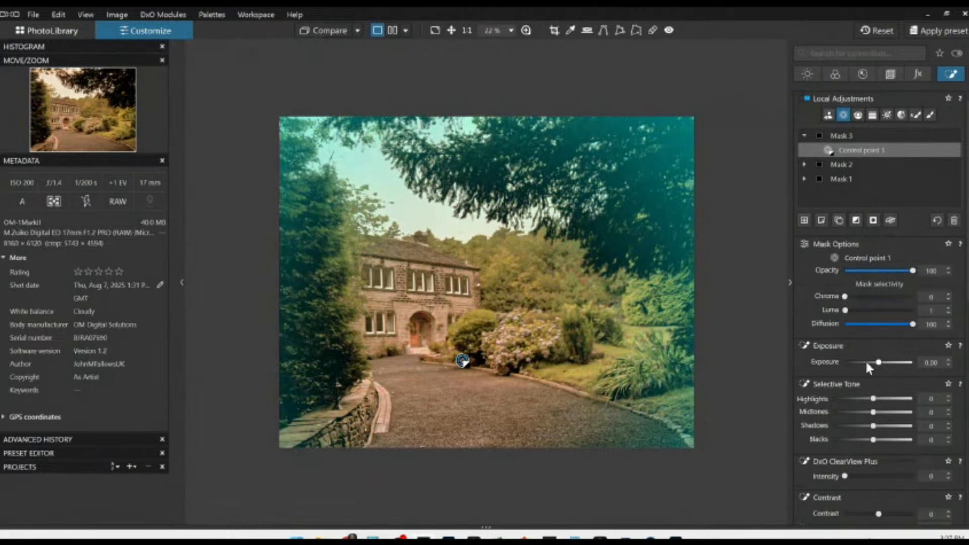
left_click_drag(864, 359, 836, 359)
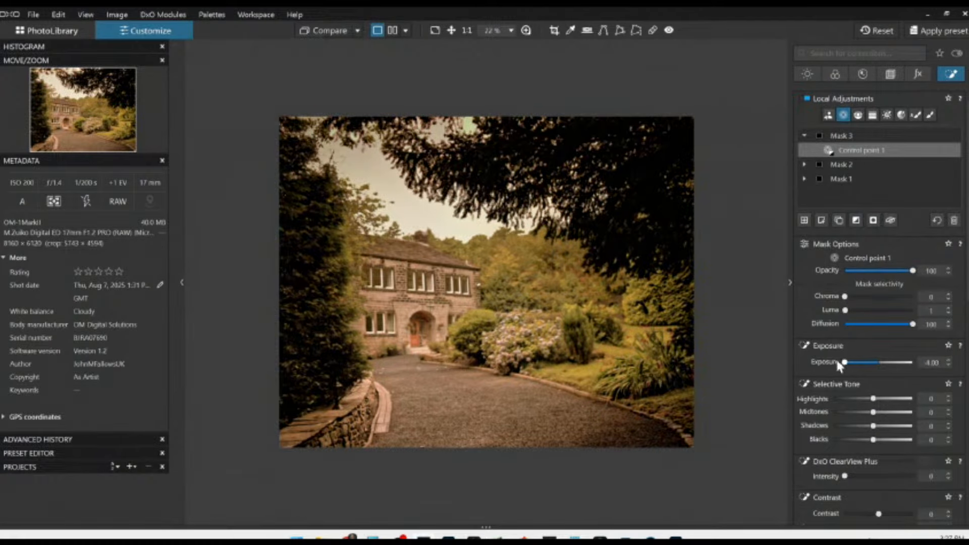
Try shadows at -37 and highlights at -92 in the inverted mask, reset both, and set the blacks to -25.
left_click(858, 426)
left_click(836, 439)
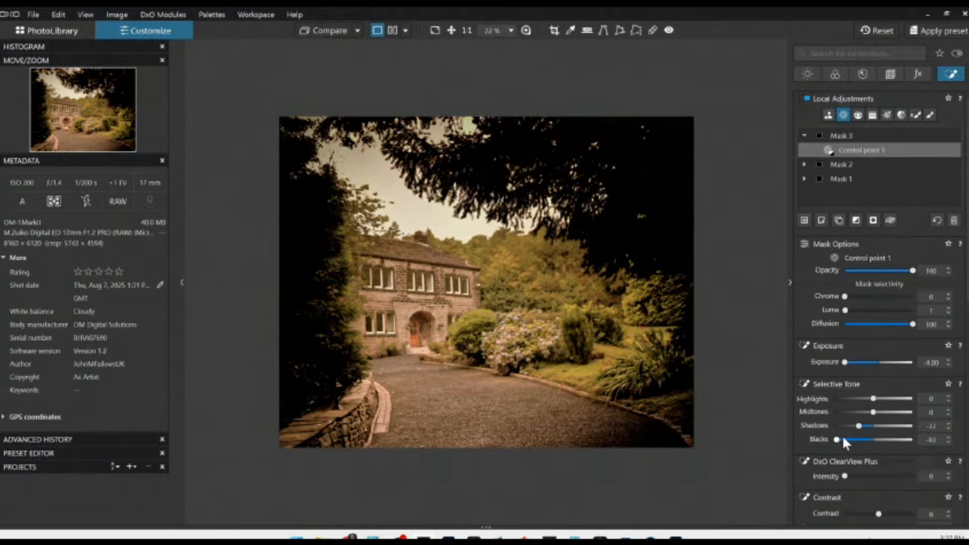
left_click_drag(842, 437, 863, 440)
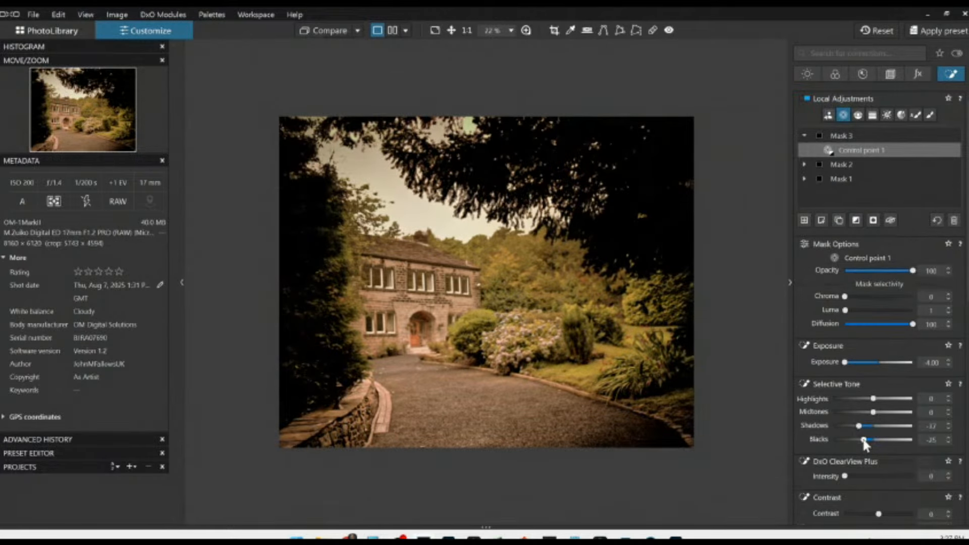
double_click(859, 426)
left_click(837, 398)
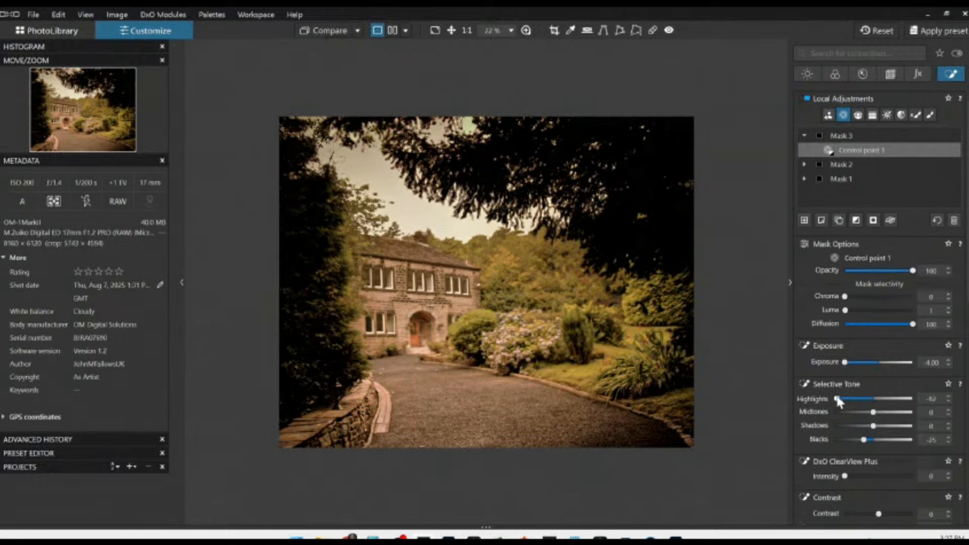
double_click(837, 399)
Try highlight adjustments in a new control line mask on the sky, reset them, and delete that mask.
left_click(856, 119)
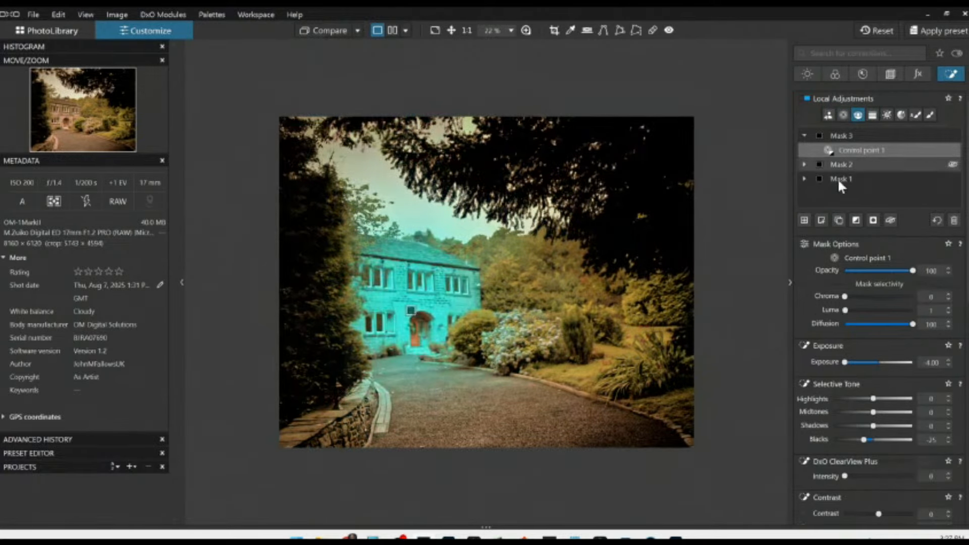
left_click(805, 219)
mouse_move(447, 225)
left_mouse_down()
mouse_move(462, 241)
mouse_move(440, 252)
mouse_move(447, 256)
mouse_move(435, 214)
left_mouse_up()
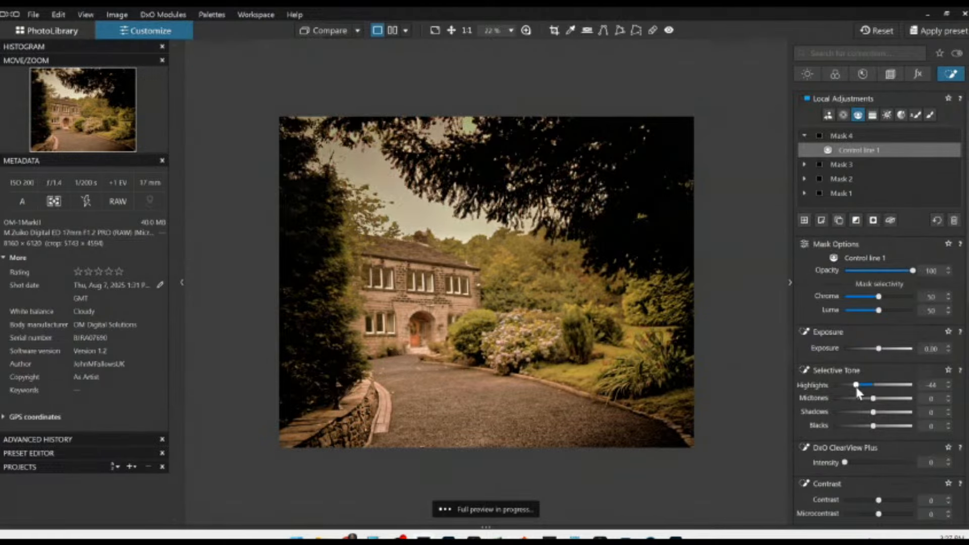
left_click_drag(872, 384, 893, 392)
double_click(892, 388)
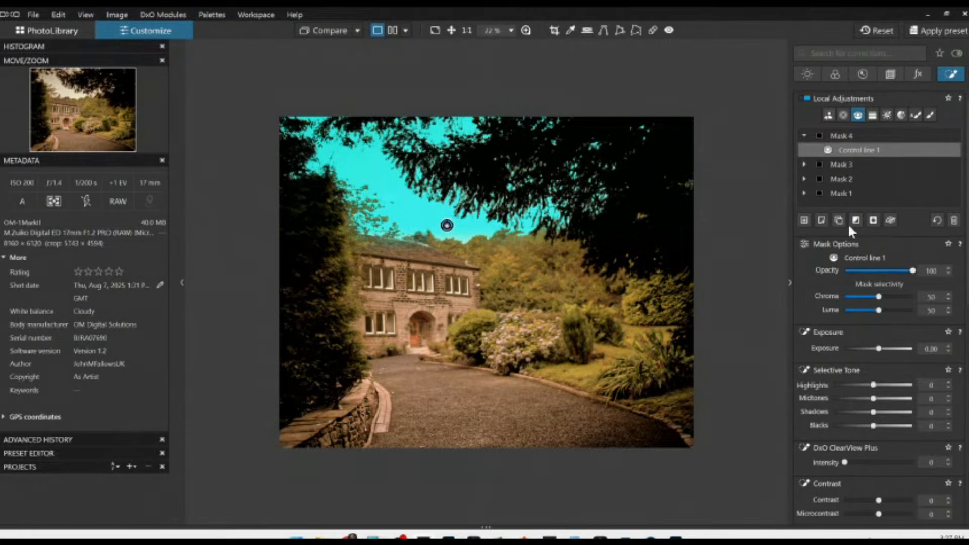
left_click(953, 220)
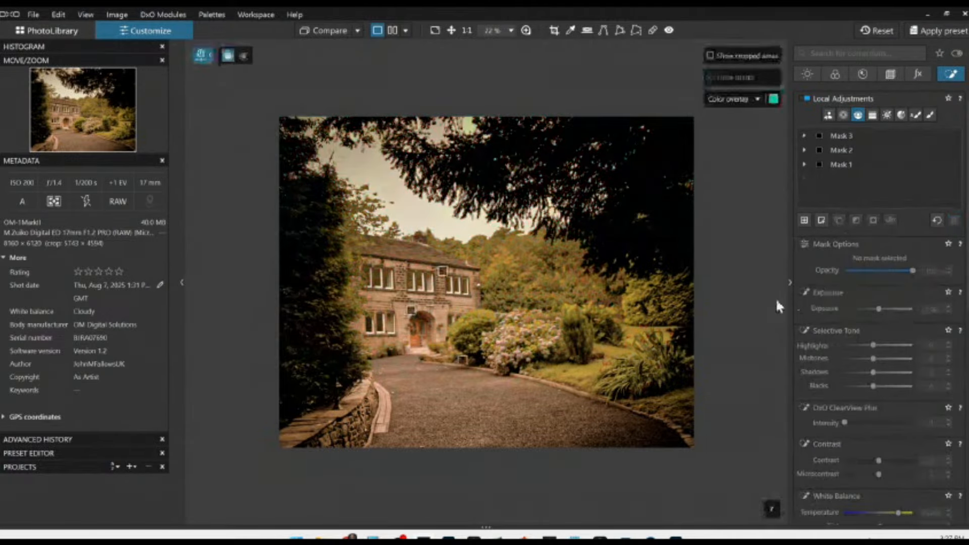
key("Escape")
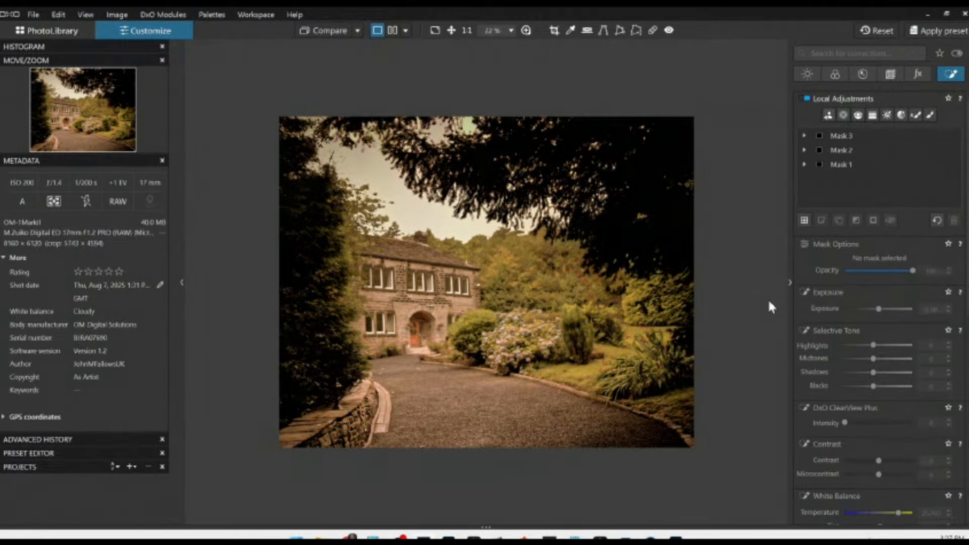
Shrink the inverted control point's radius, recentre it at the house's right-hand end, and reset the mask's blacks to 0.
left_click(851, 136)
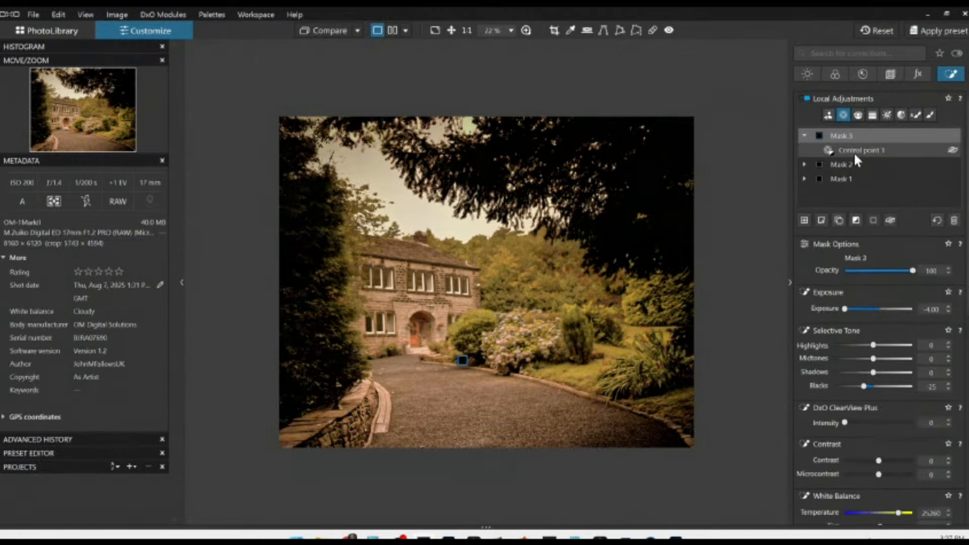
left_click(853, 152)
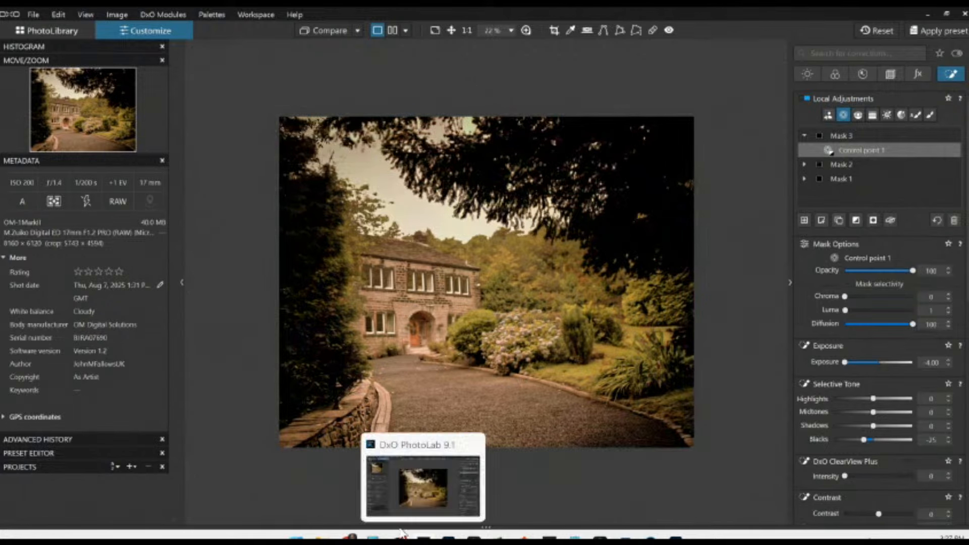
left_click_drag(217, 498, 235, 454)
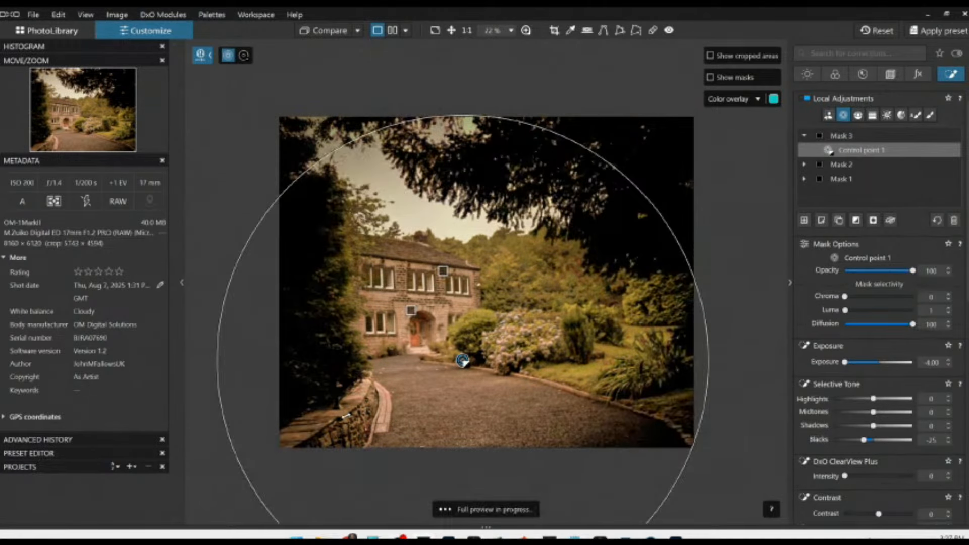
left_click_drag(462, 361, 486, 280)
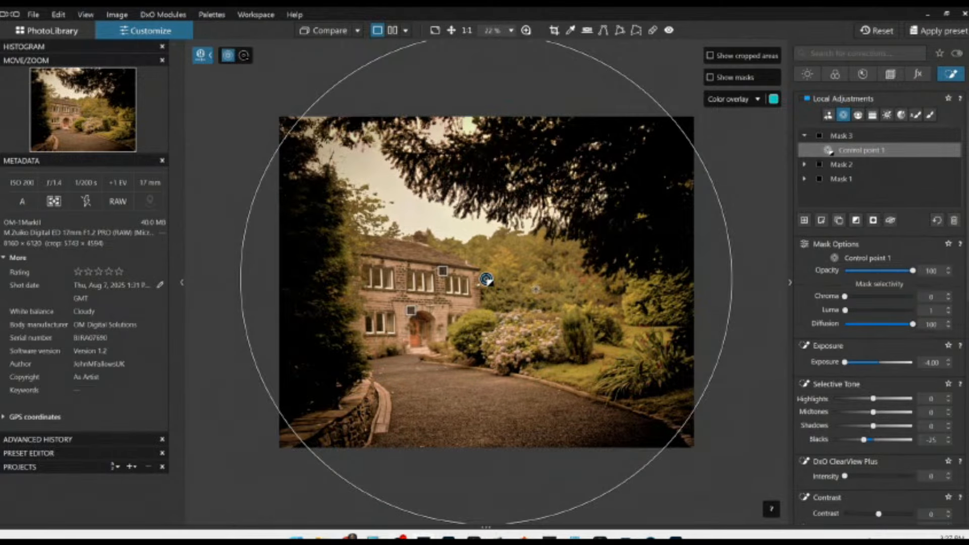
double_click(865, 439)
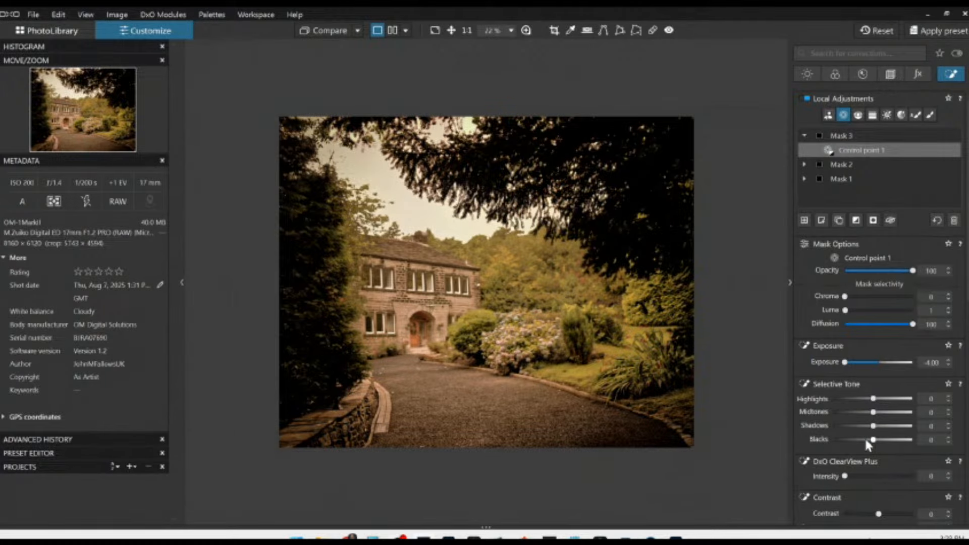
left_click_drag(679, 131, 612, 181)
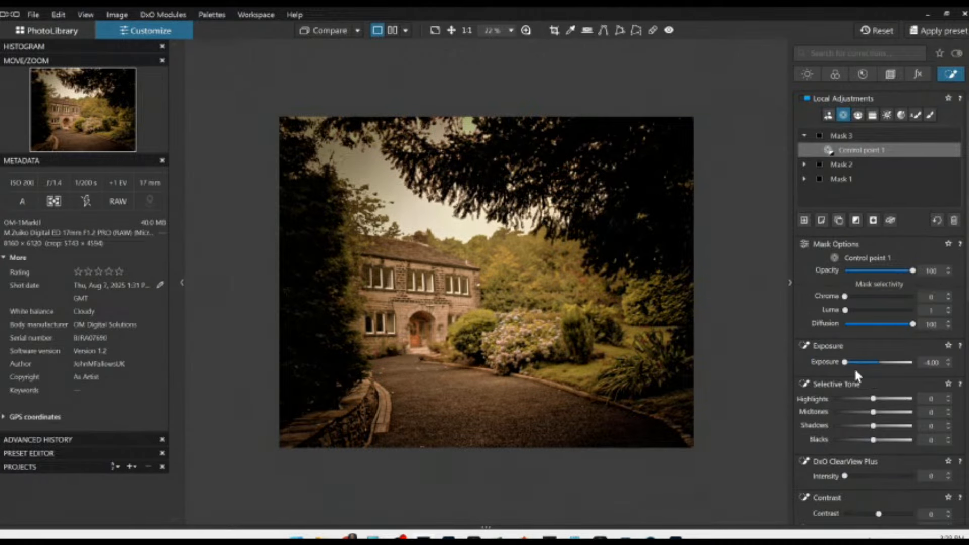
left_click_drag(874, 427, 878, 429)
Lower the whole photo's microcontrast to 15 and its contrast to -92.
left_click(807, 70)
scroll(847, 299, "down", 5)
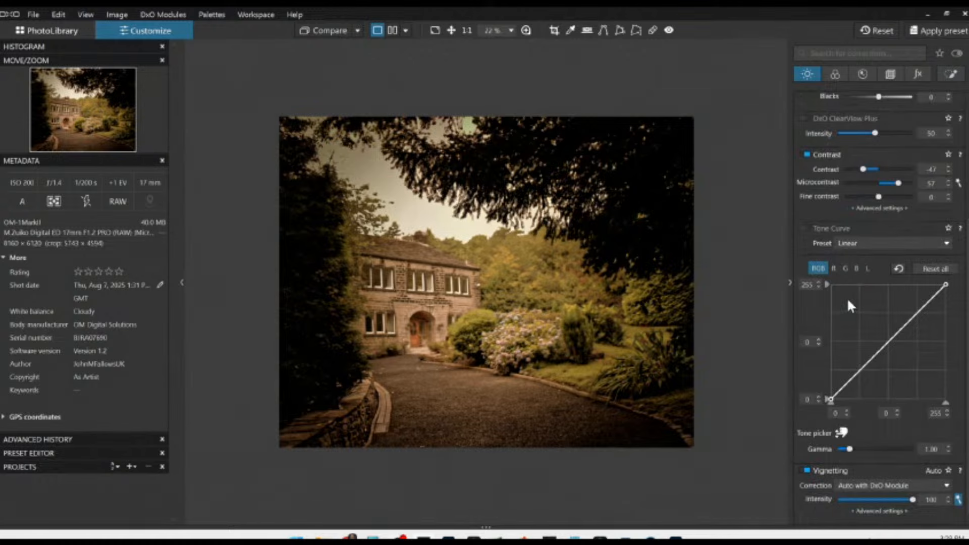
scroll(852, 293, "up", 3)
double_click(896, 266)
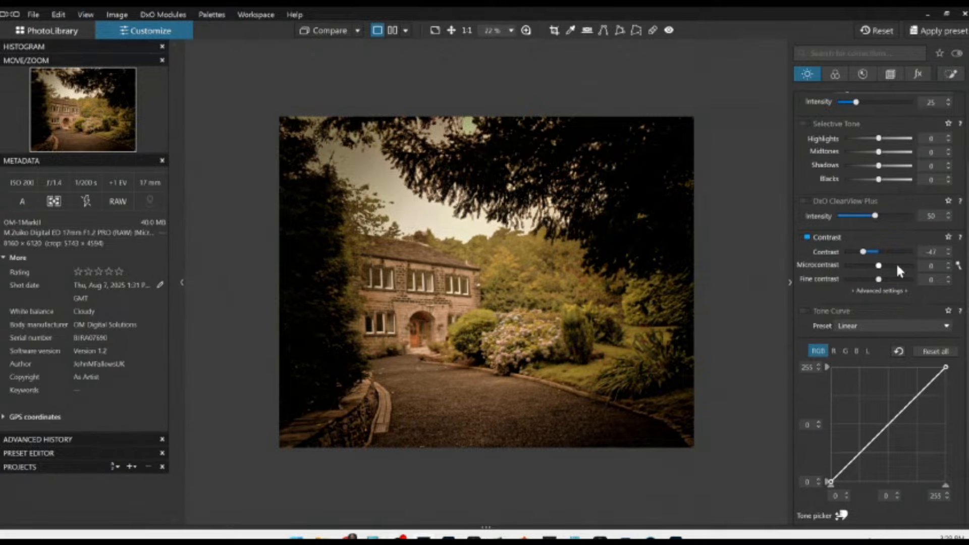
left_click(897, 266)
scroll(895, 263, "down", 2)
left_click_drag(863, 251, 848, 258)
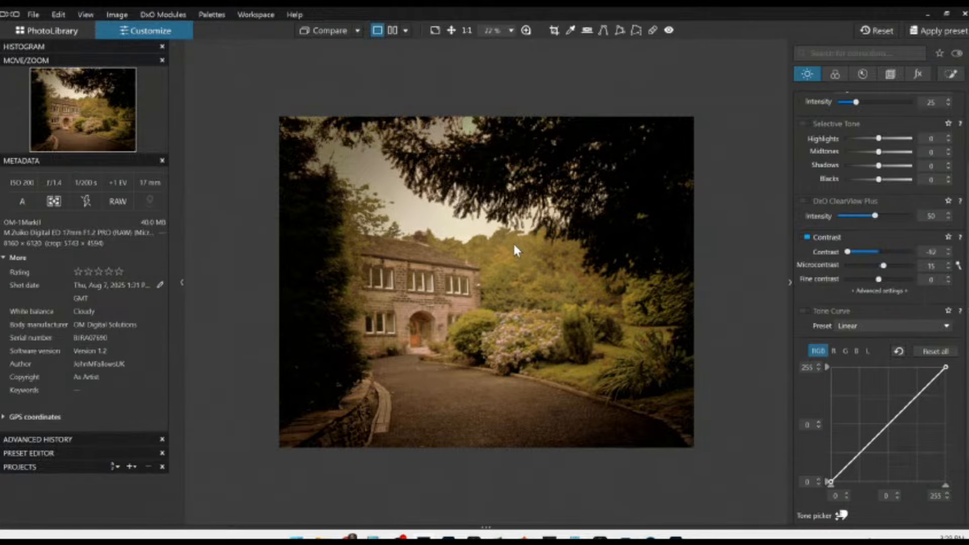
Hide the palettes and compare the uncorrected and edited house photos side by side, both close up on the façade and in full.
right_click(508, 275)
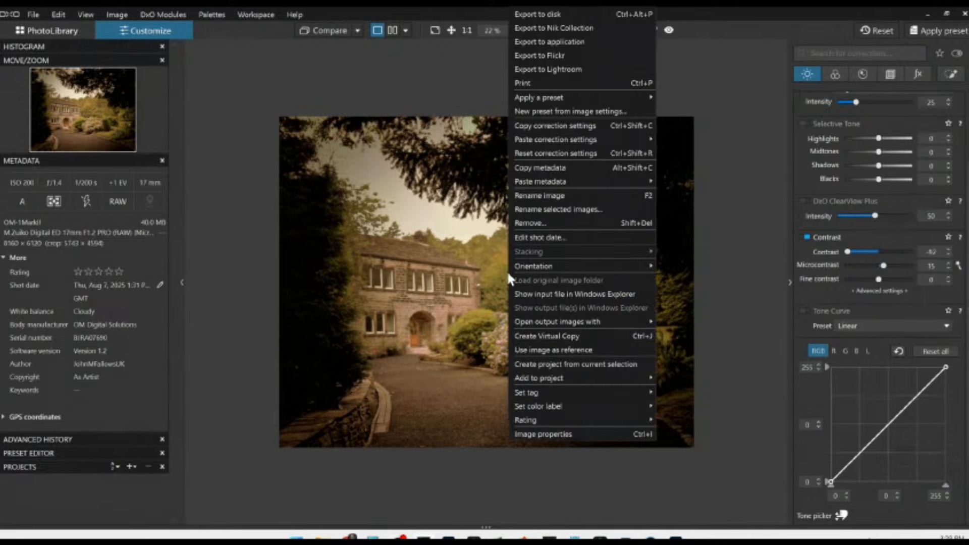
left_click(723, 260)
key("Tab")
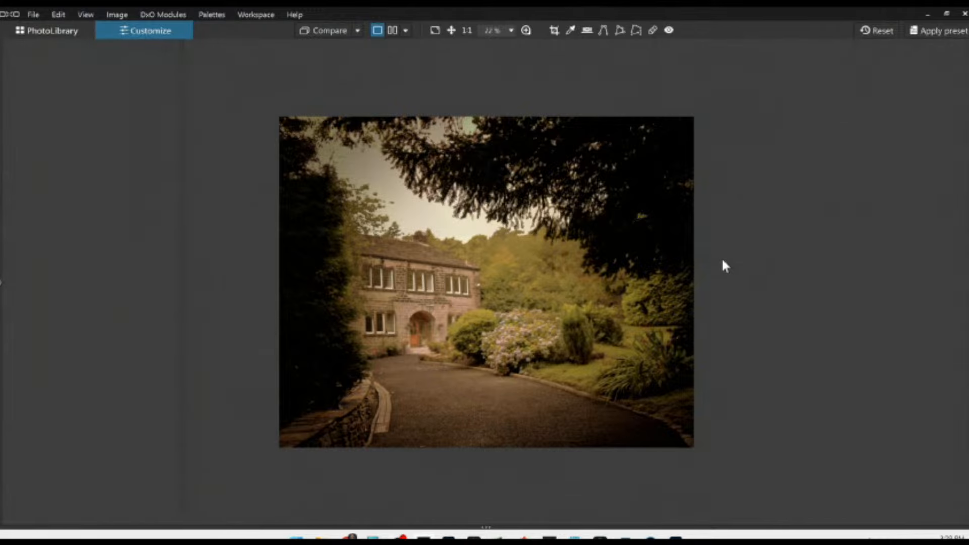
left_click(394, 31)
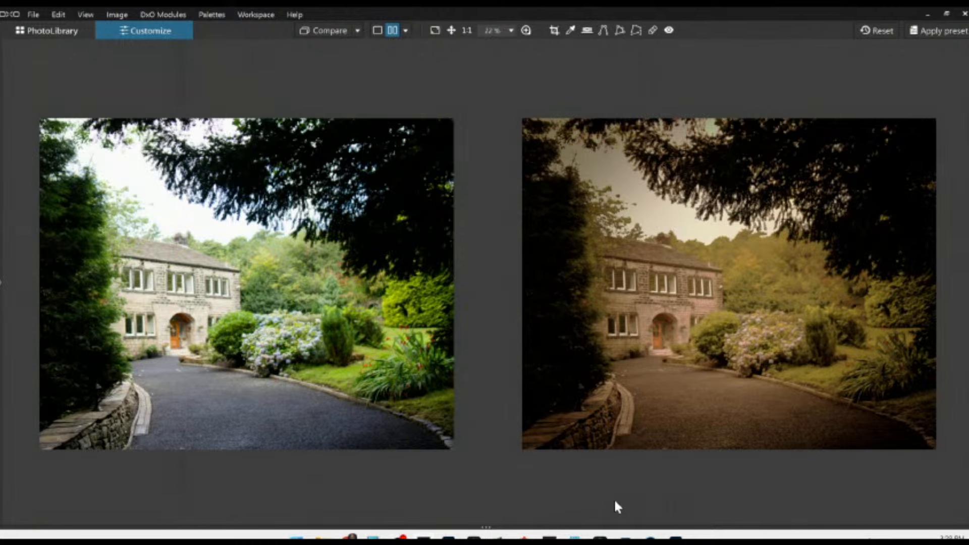
scroll(184, 303, "up", 3)
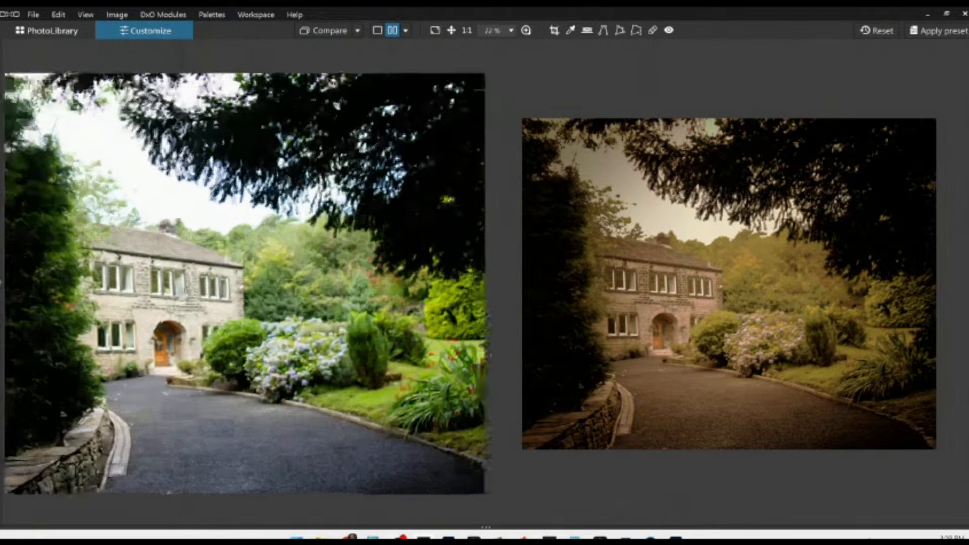
scroll(616, 326, "up", 3)
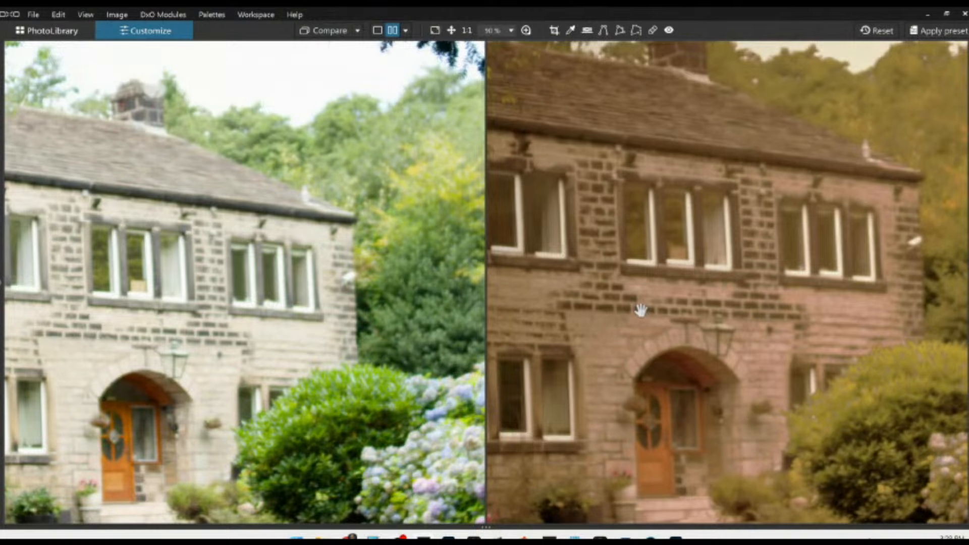
scroll(640, 310, "down", 5)
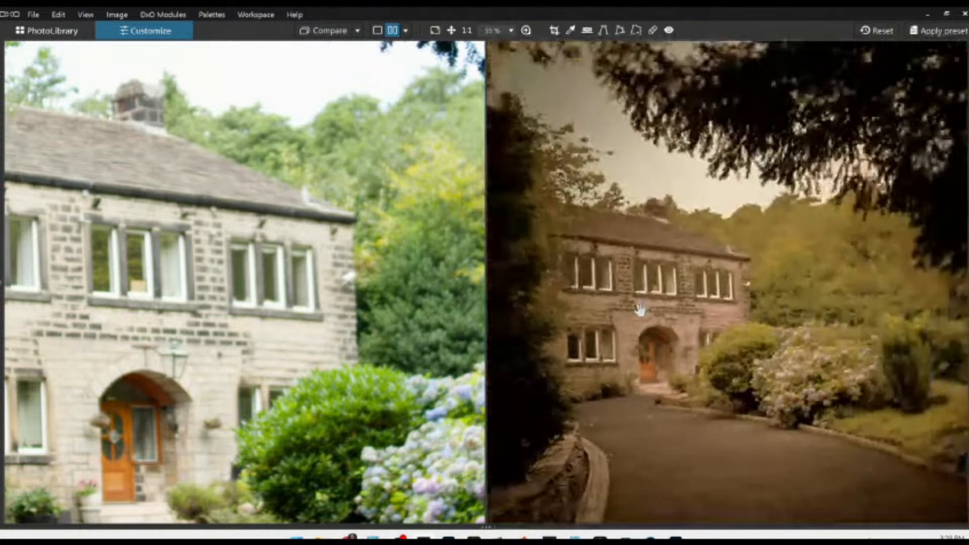
scroll(641, 309, "down", 1)
scroll(425, 323, "down", 4)
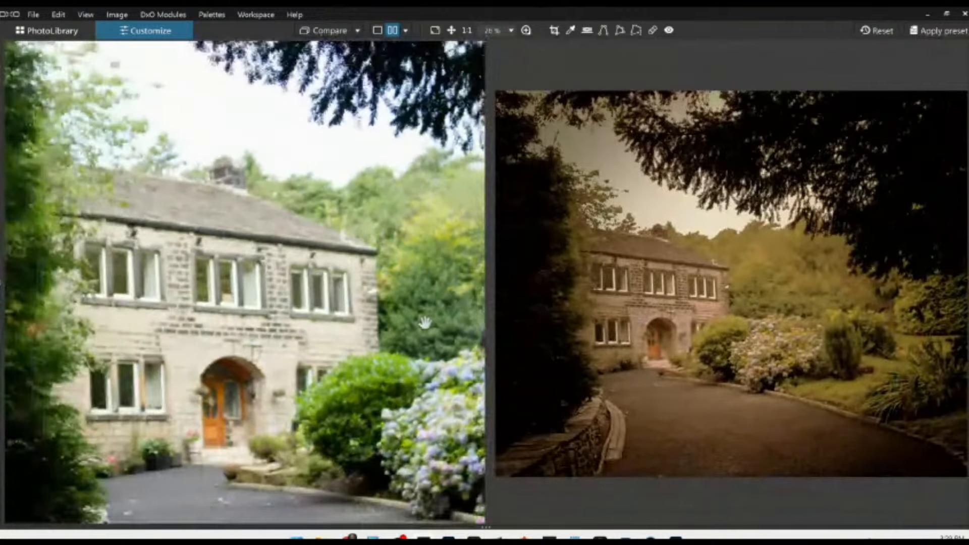
scroll(425, 322, "down", 3)
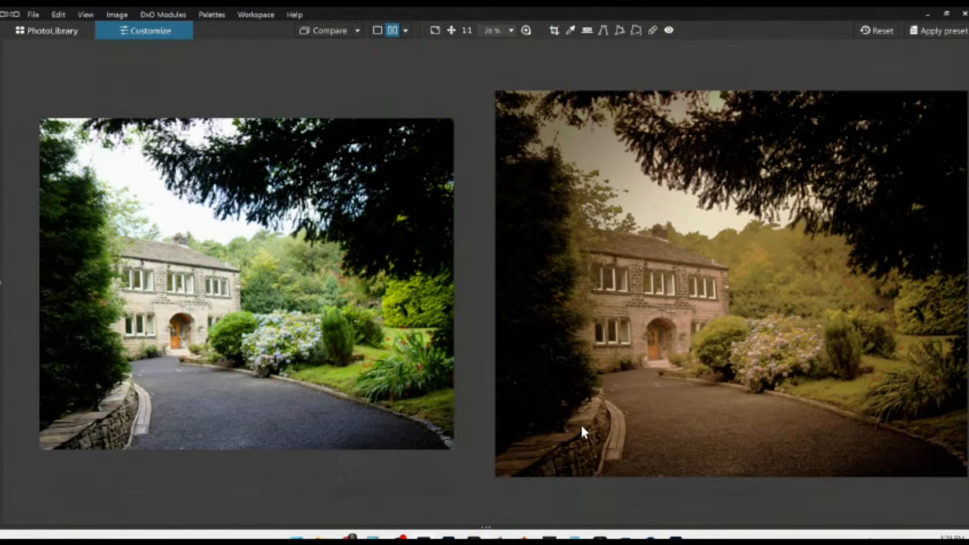
scroll(580, 423, "down", 1)
scroll(389, 410, "up", 1)
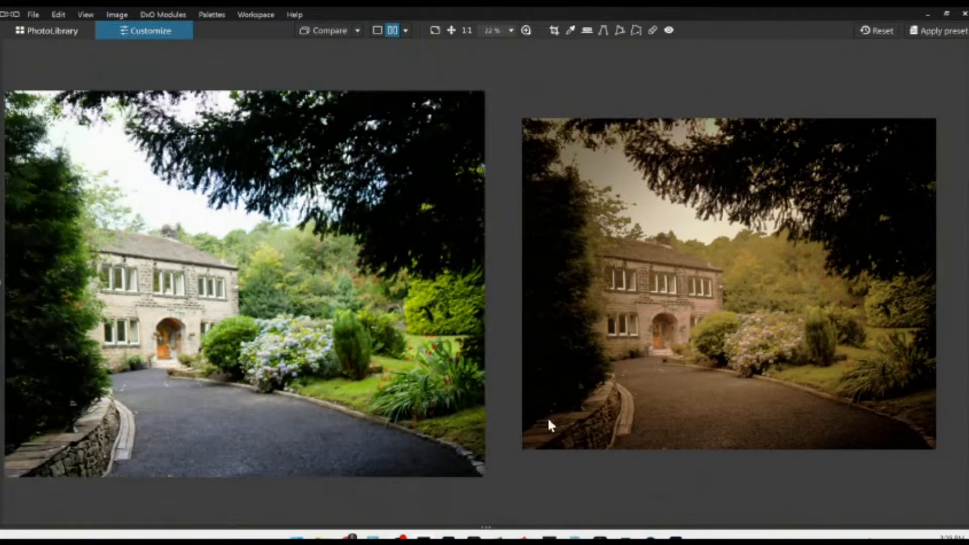
scroll(555, 421, "up", 1)
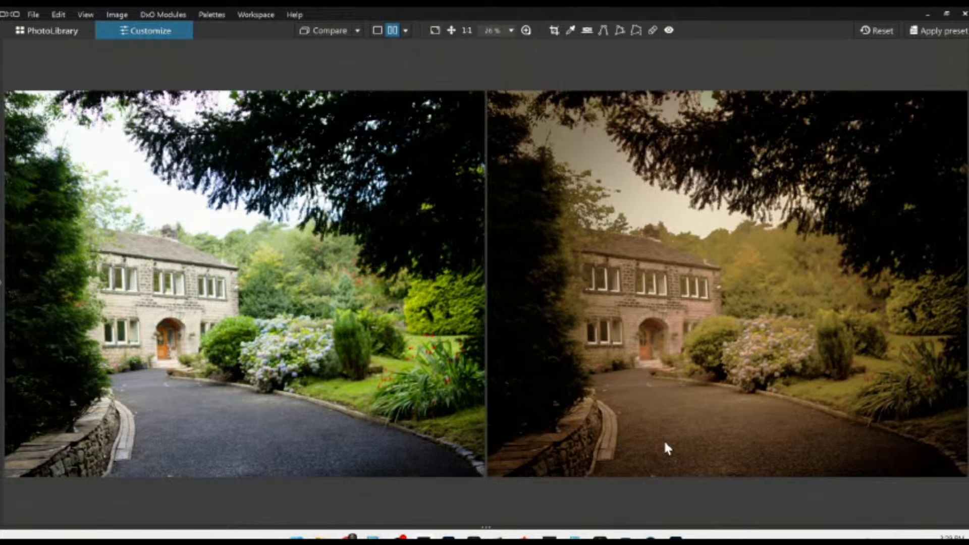
Open the street photo of the corner building with blue umbrellas for customizing, and show it as a single image.
left_click(80, 43)
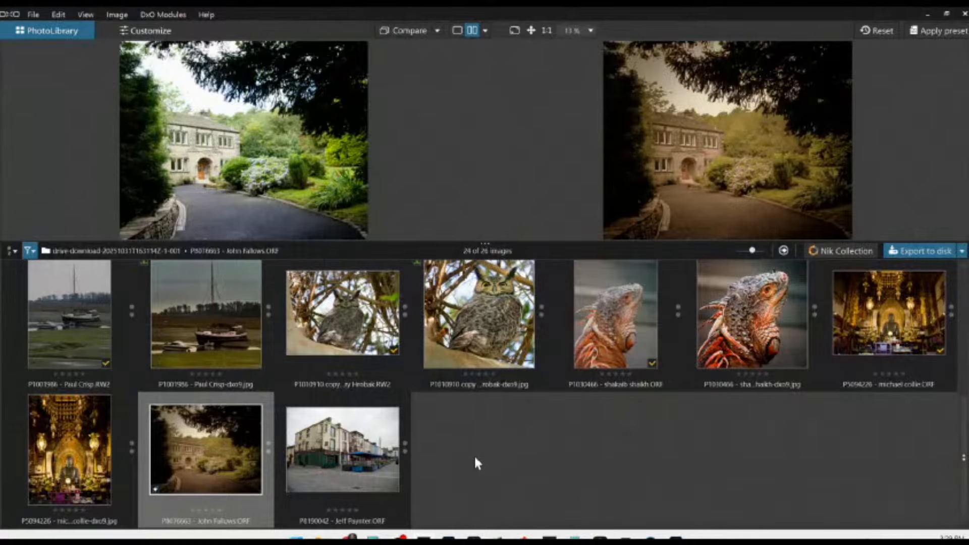
double_click(366, 458)
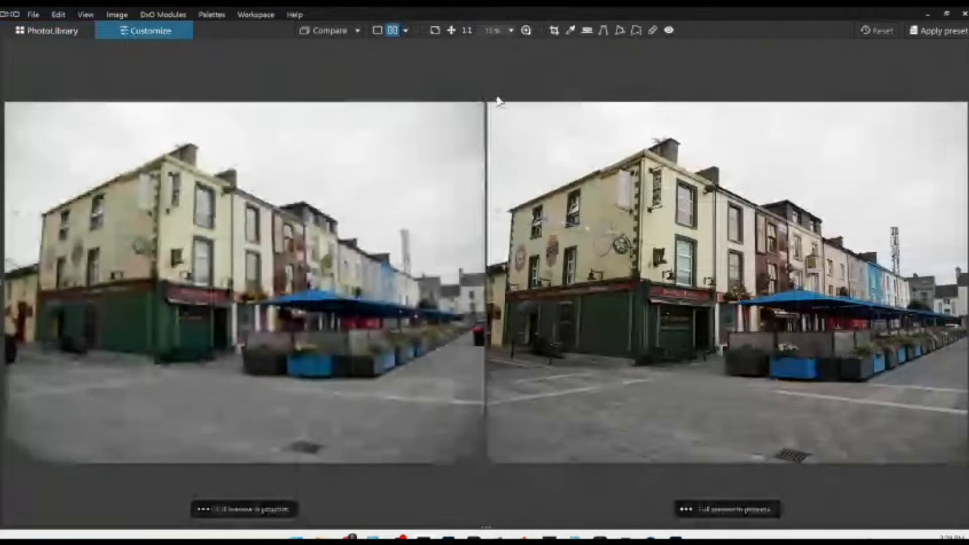
left_click(377, 29)
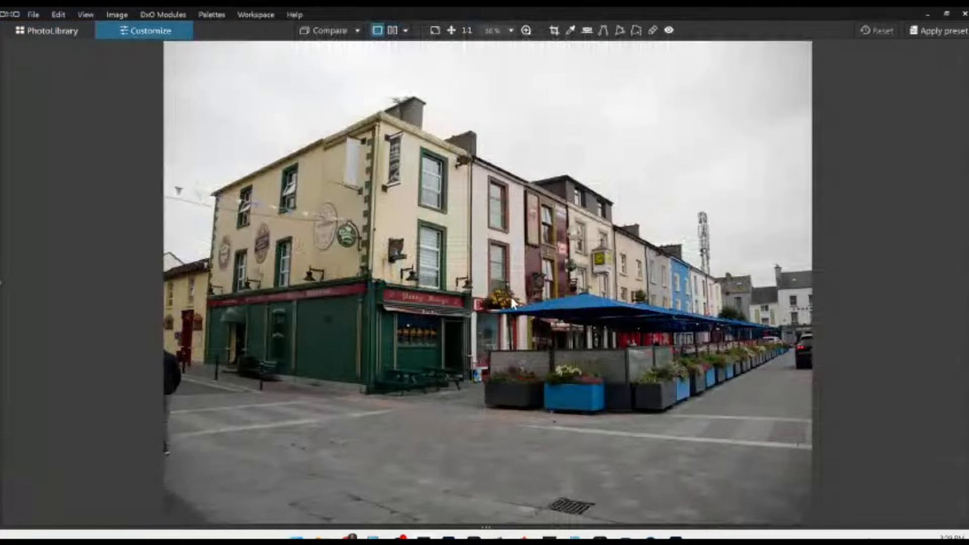
scroll(511, 298, "down", 2)
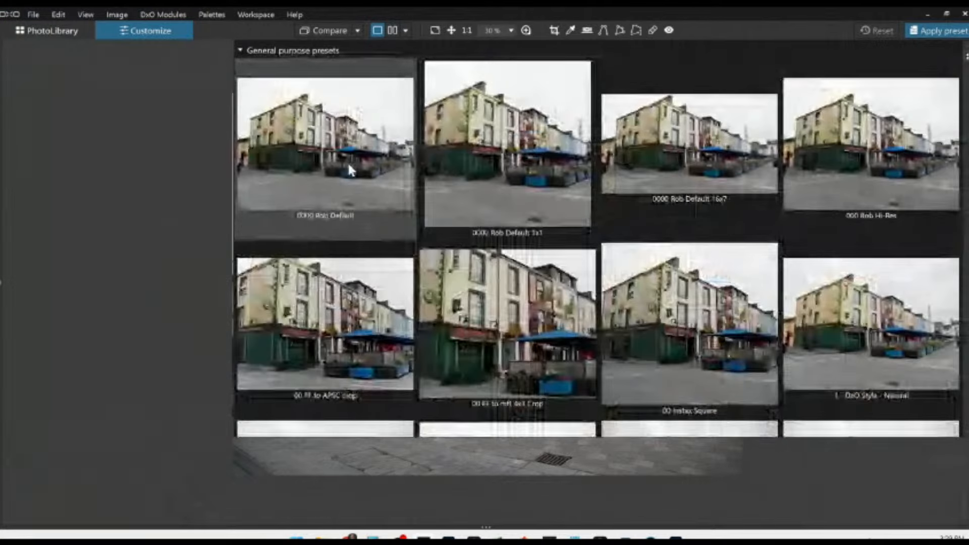
Apply the custom 0000 default preset with the original aspect ratio to the street corner photo.
left_click(347, 161)
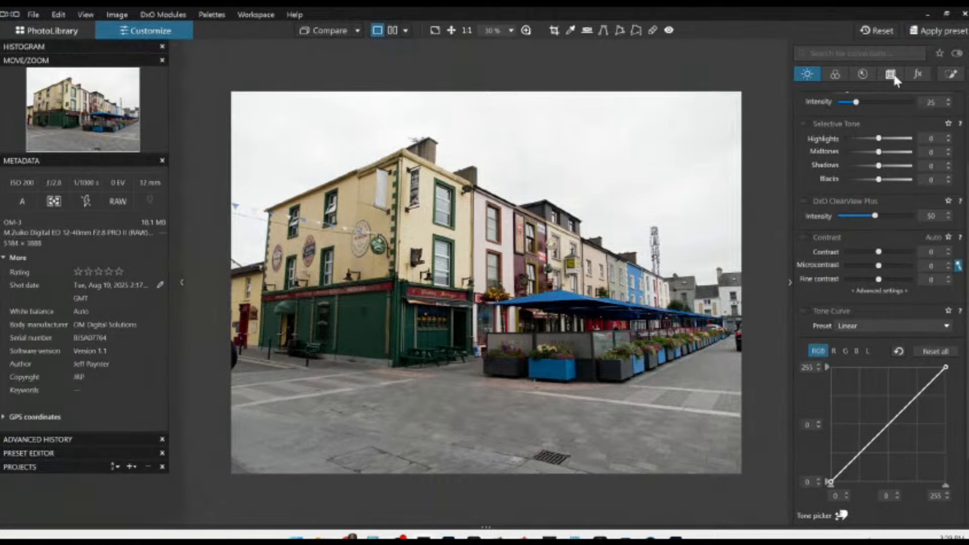
Adjust the street photo's vertical perspective with the advanced perspective settings, trying Up/Down at 10 and -5 before settling on 0.
left_click(890, 75)
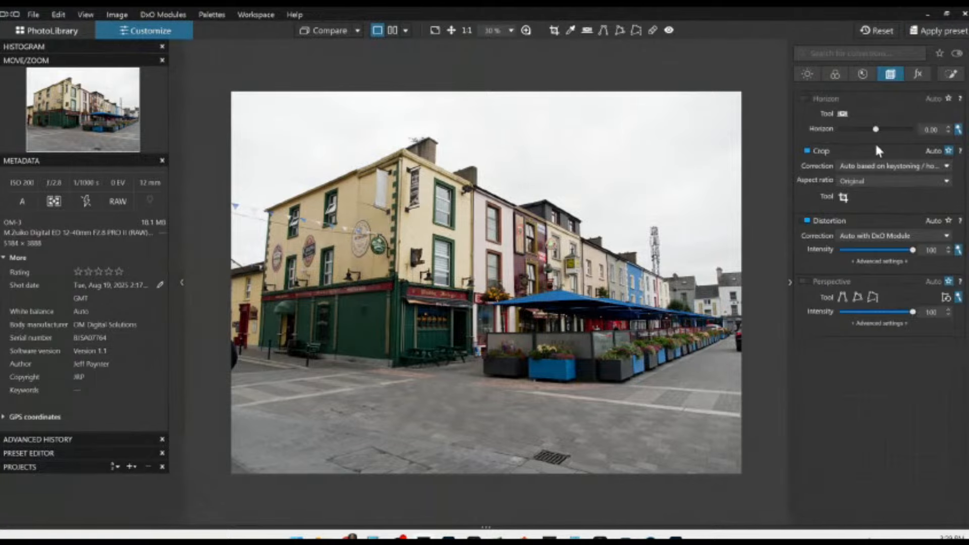
left_click(859, 322)
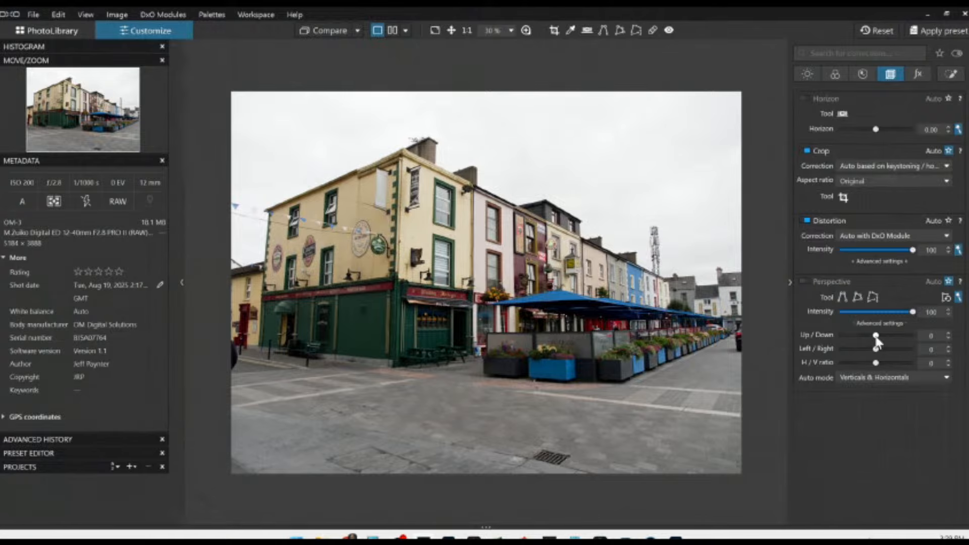
left_click_drag(875, 336, 878, 339)
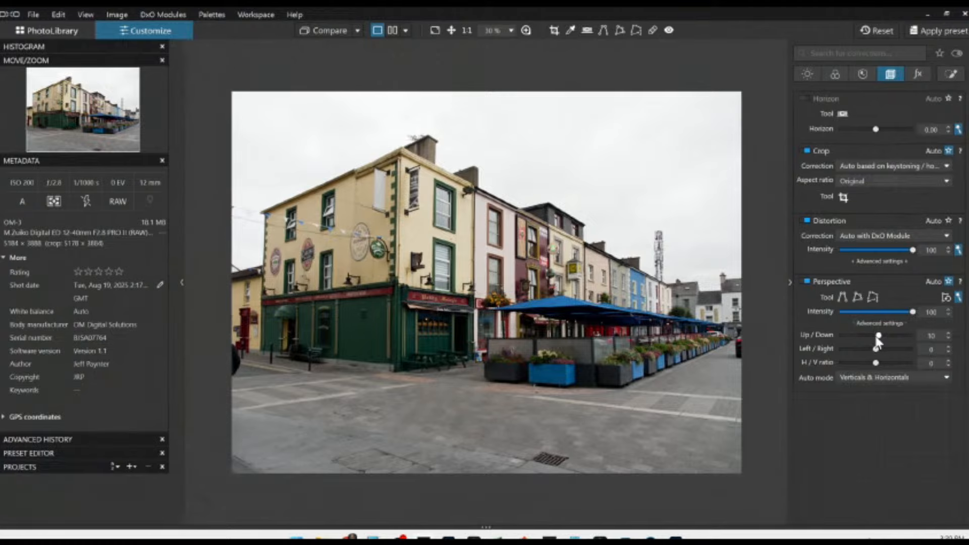
left_click_drag(878, 339, 875, 339)
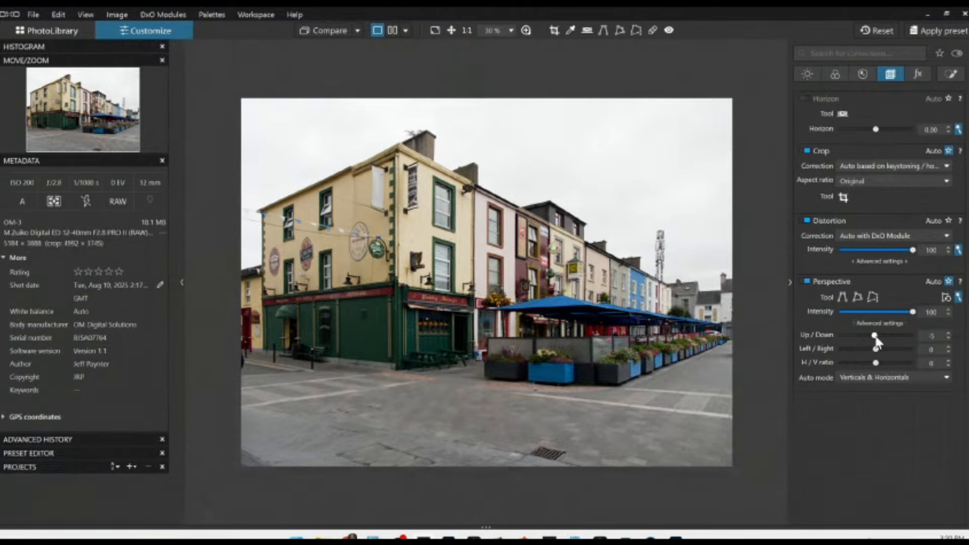
left_click_drag(876, 339, 876, 339)
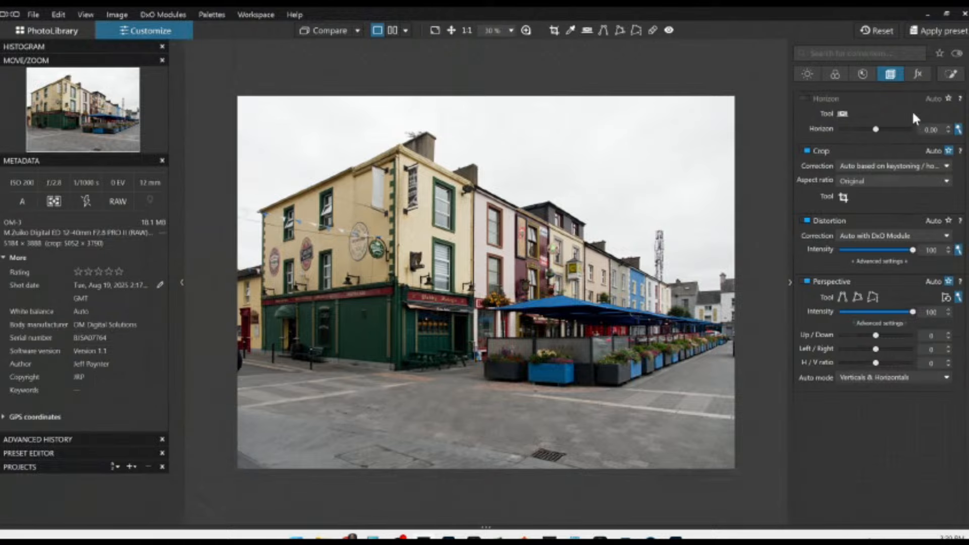
Bring up the color corrections for the street photo, with white balance and color rendering.
left_click(834, 75)
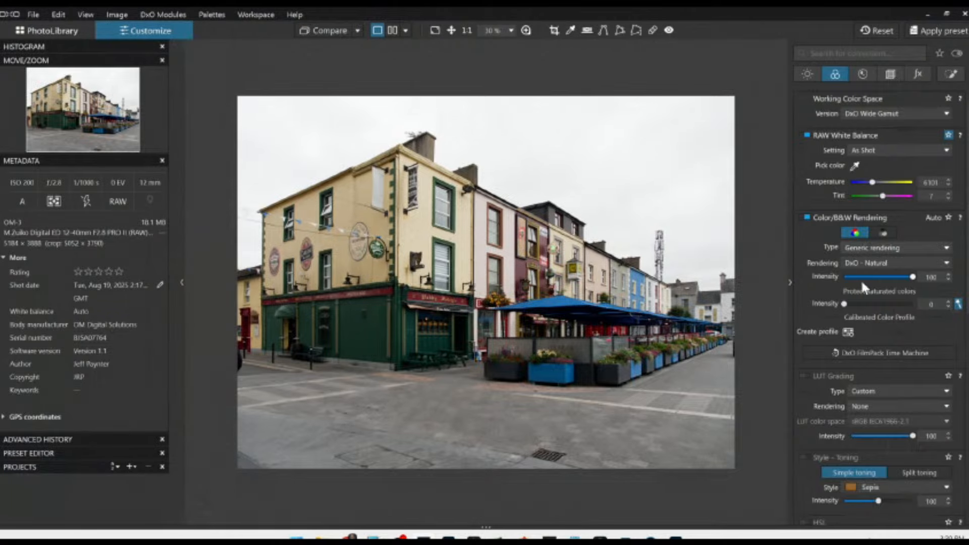
Set the photo's color rendering to DxO - Vibrant.
scroll(864, 320, "down", 2)
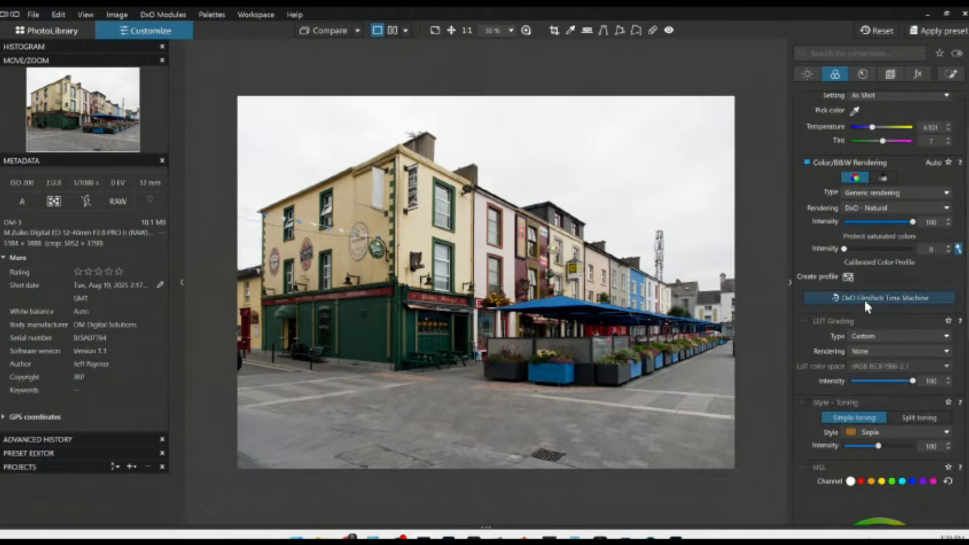
left_click(867, 208)
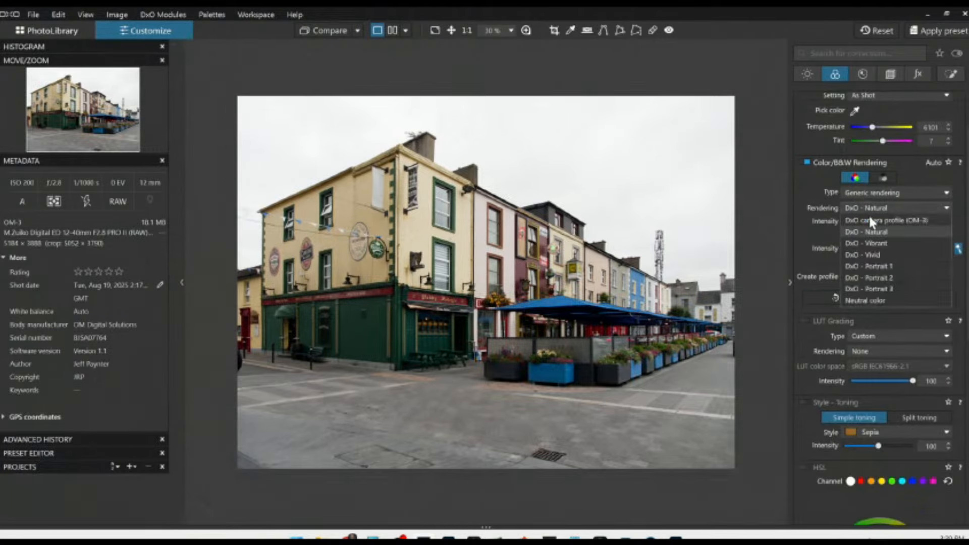
left_click(871, 244)
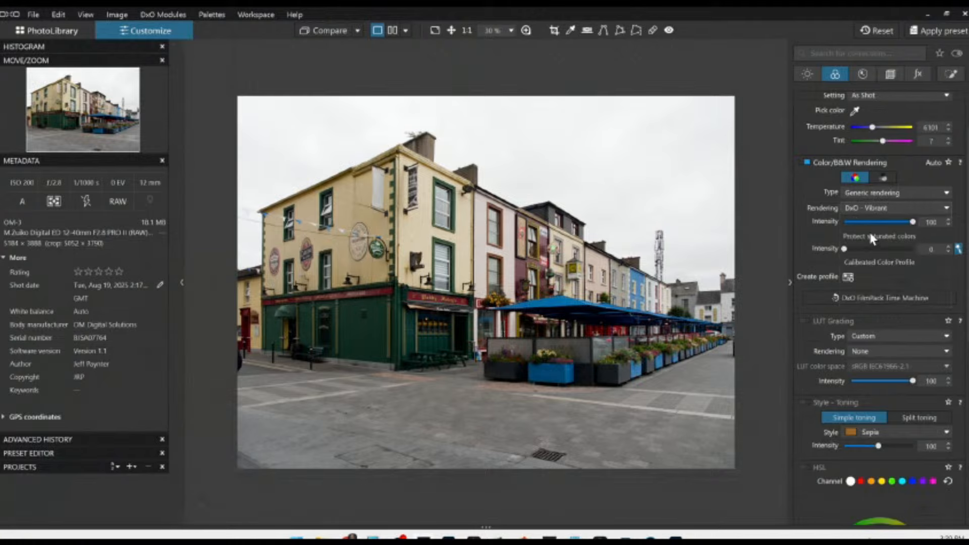
Raise the overall HSL vibrancy to 85 and saturation to 23.
scroll(867, 284, "down", 6)
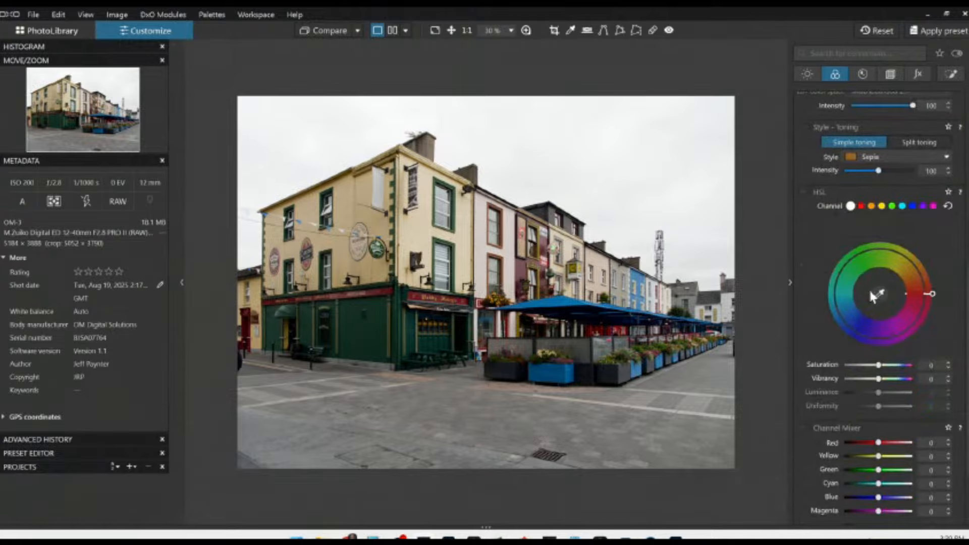
left_click_drag(886, 350, 894, 354)
left_click_drag(894, 351, 906, 350)
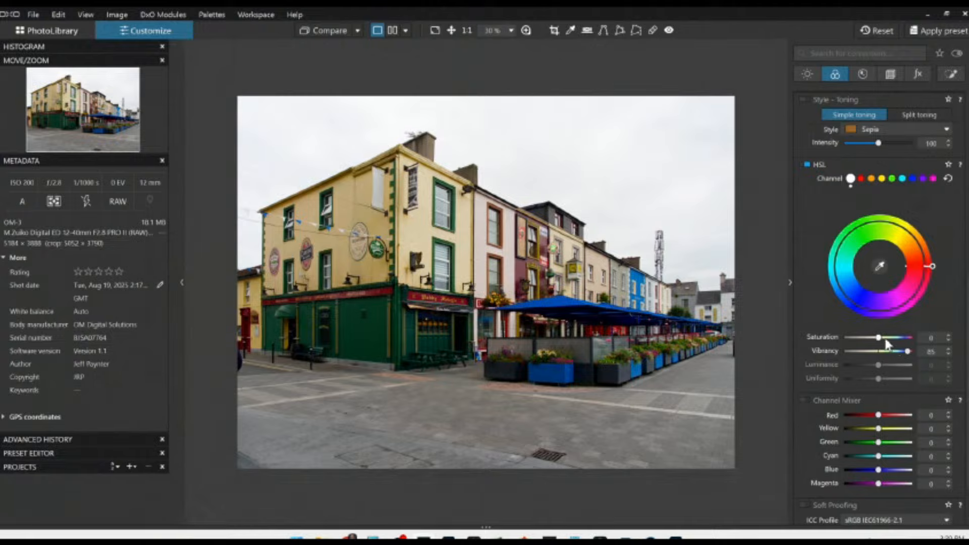
left_click(886, 337)
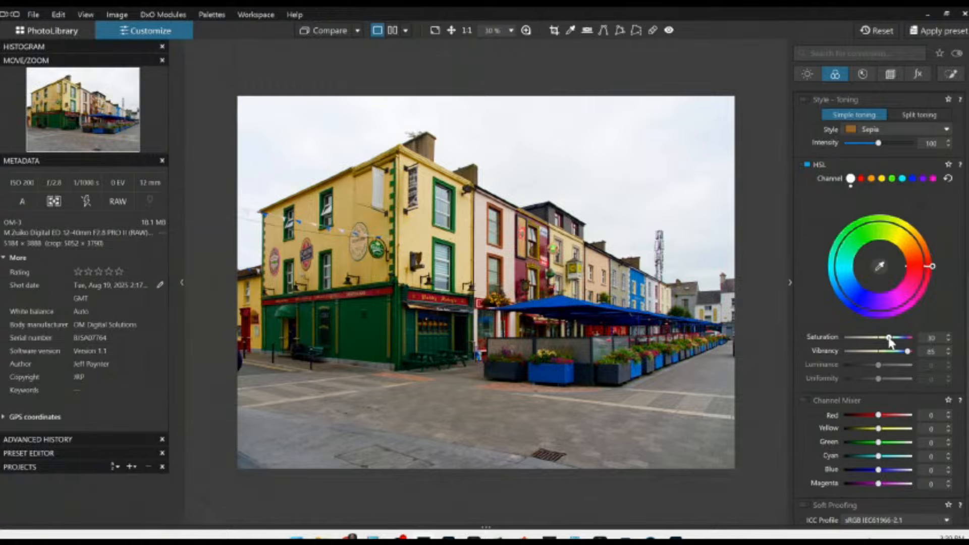
scroll(831, 280, "up", 4)
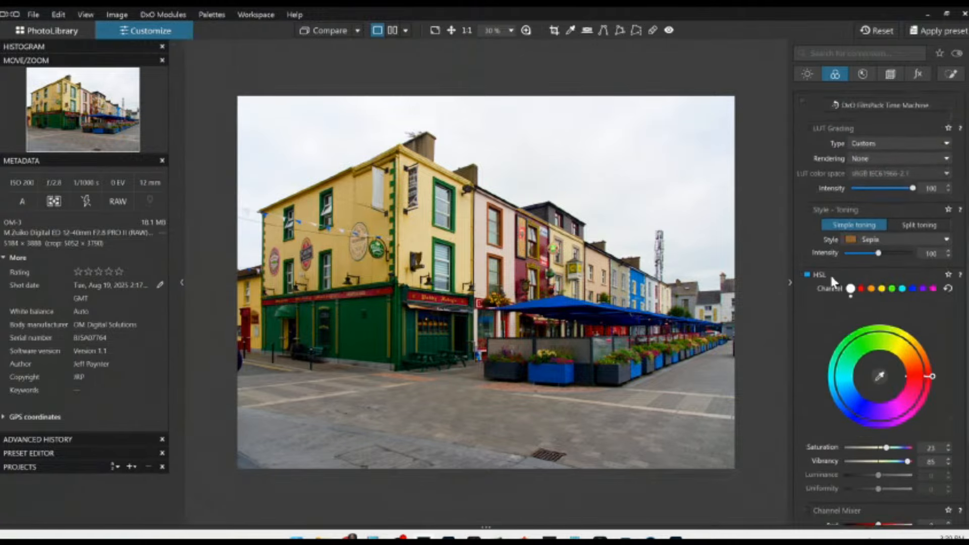
Add a control line local adjustment that masks the sky, extending its transition down to the planters.
scroll(832, 280, "up", 5)
left_click(951, 74)
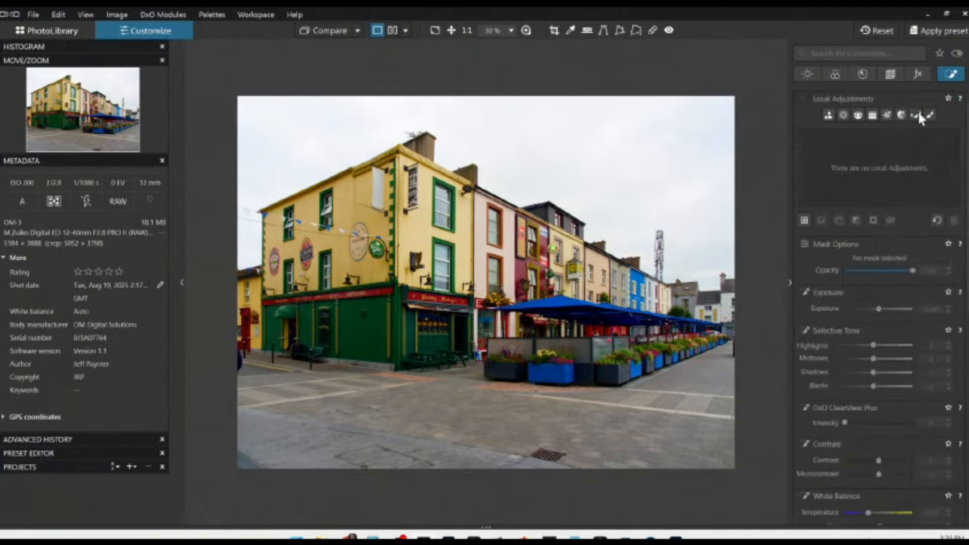
left_click(857, 115)
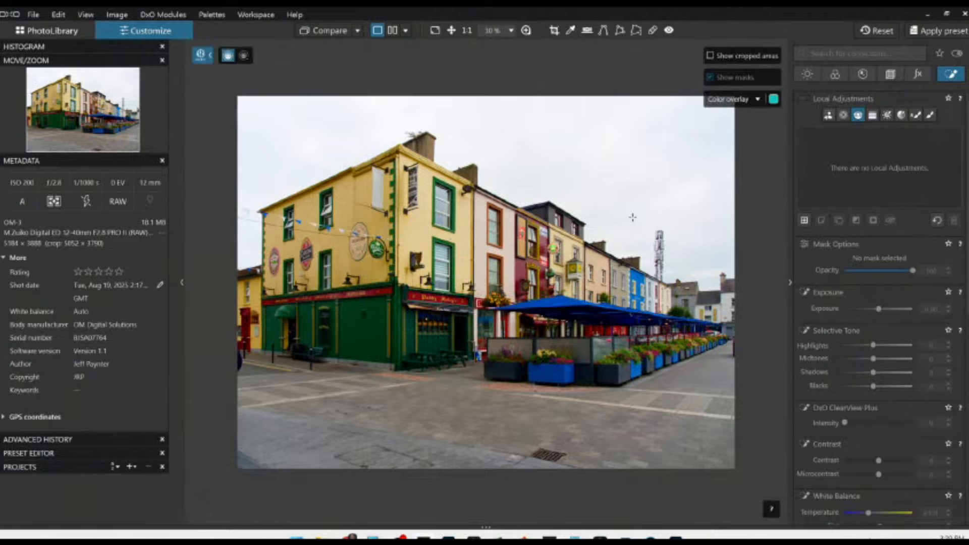
left_click(608, 295)
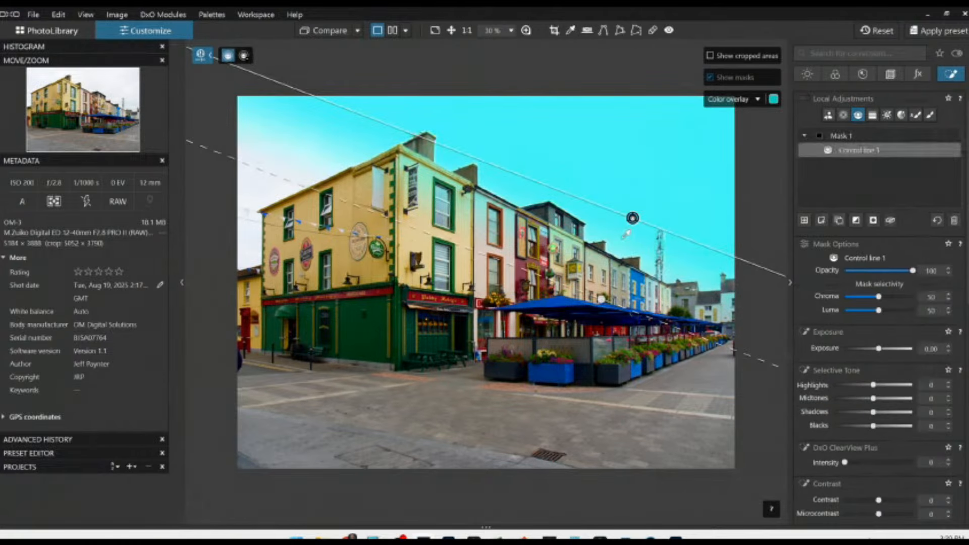
left_click_drag(604, 302, 579, 368)
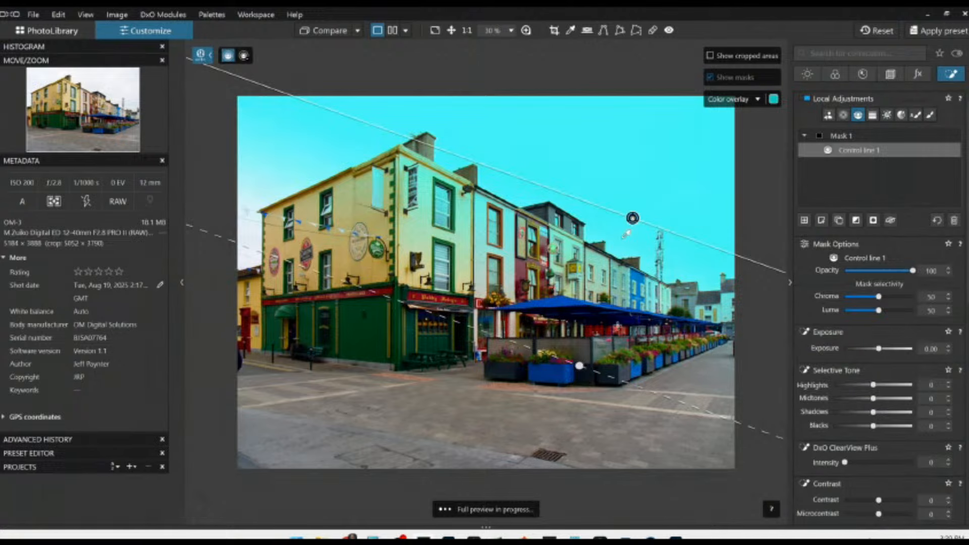
Adjust the sky mask with ClearView Plus intensity 60, highlights -21, midtones -5 and microcontrast 51.
left_click(885, 462)
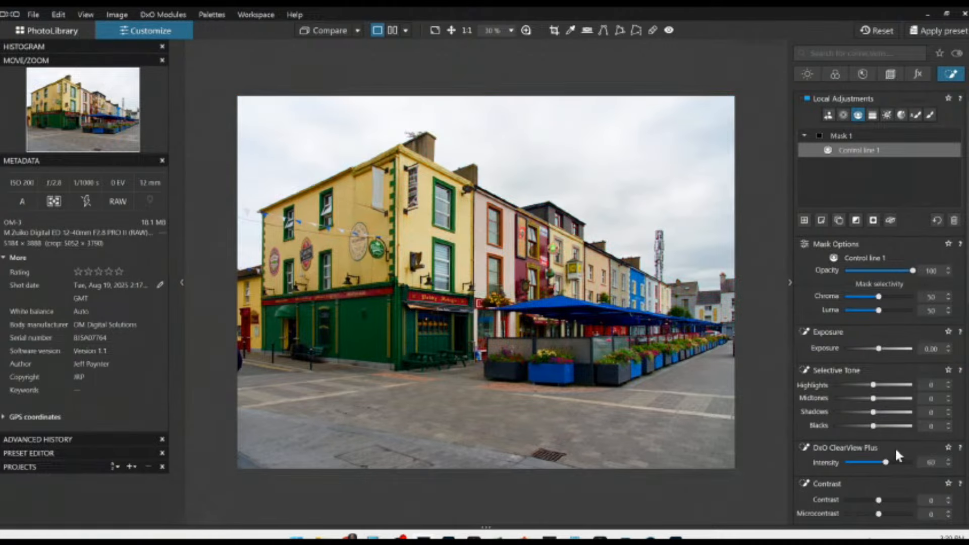
left_click(867, 385)
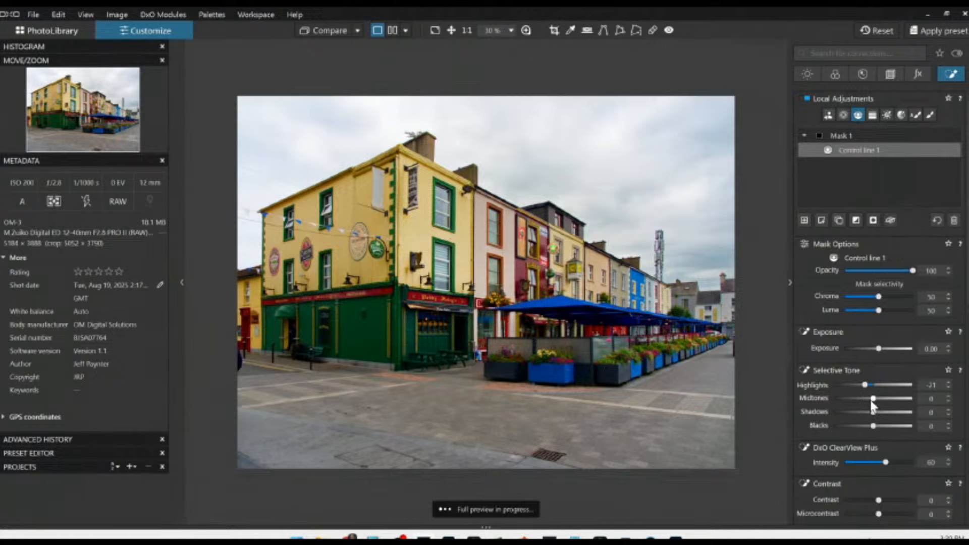
left_click_drag(872, 399, 870, 399)
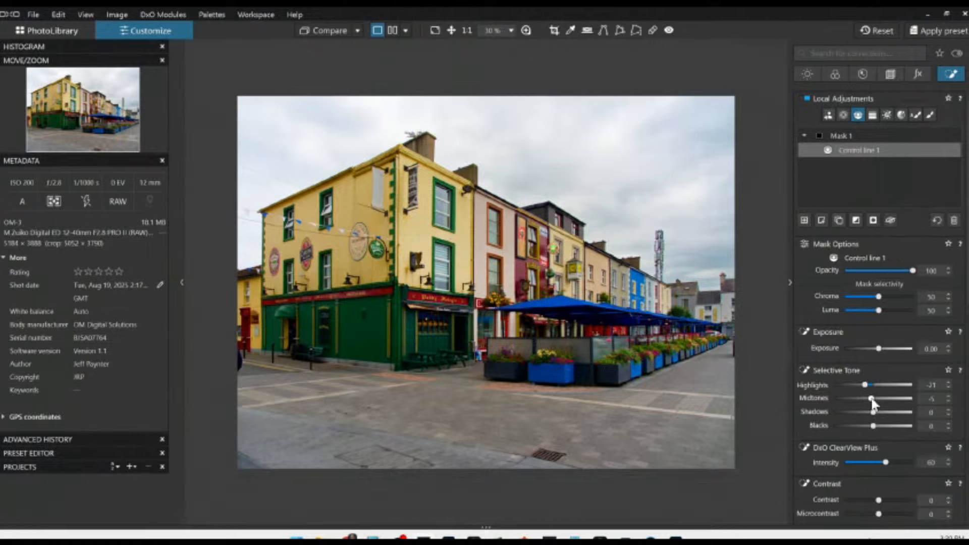
left_click_drag(878, 514, 896, 514)
left_click(806, 74)
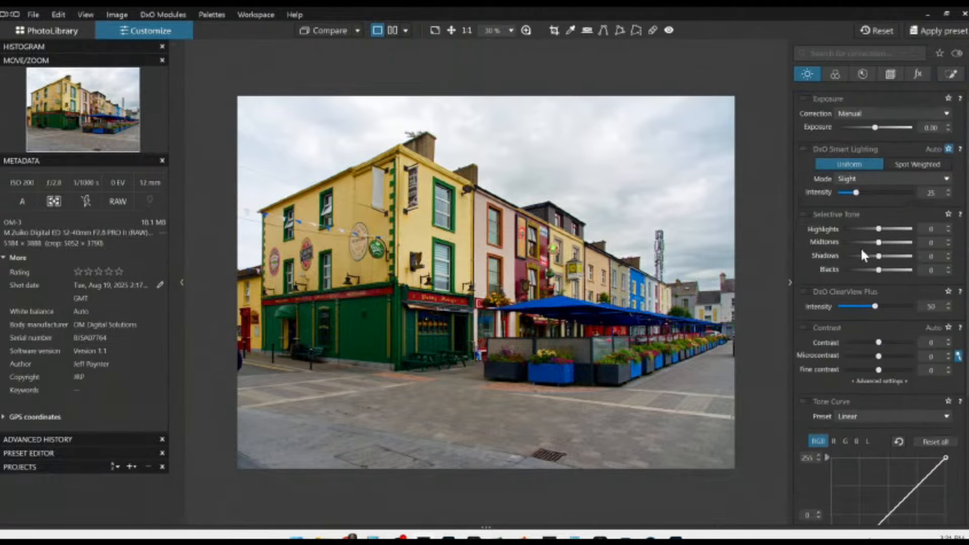
left_click_drag(878, 255, 881, 257)
double_click(879, 256)
Create a new mask with a control point on the green pub front and shrink its area of influence.
left_click(950, 74)
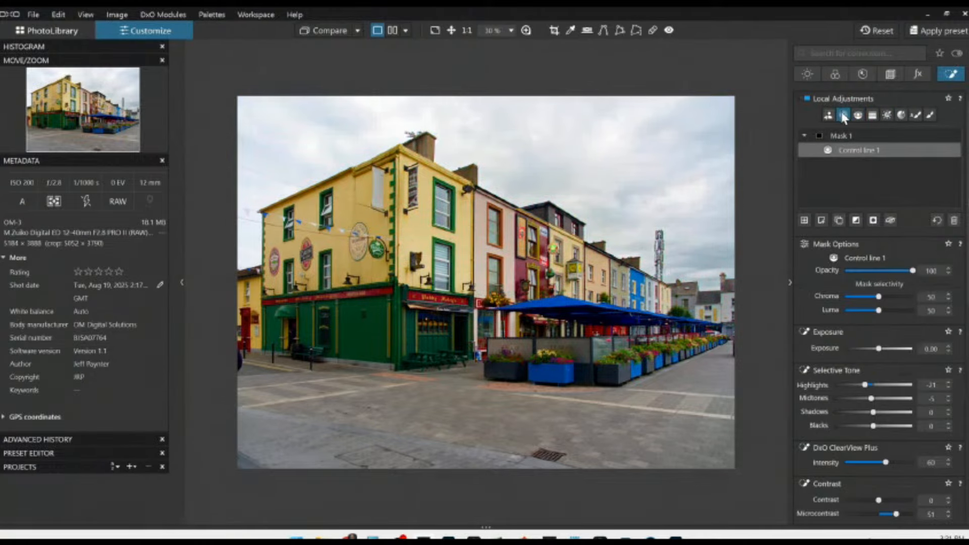
left_click(804, 221)
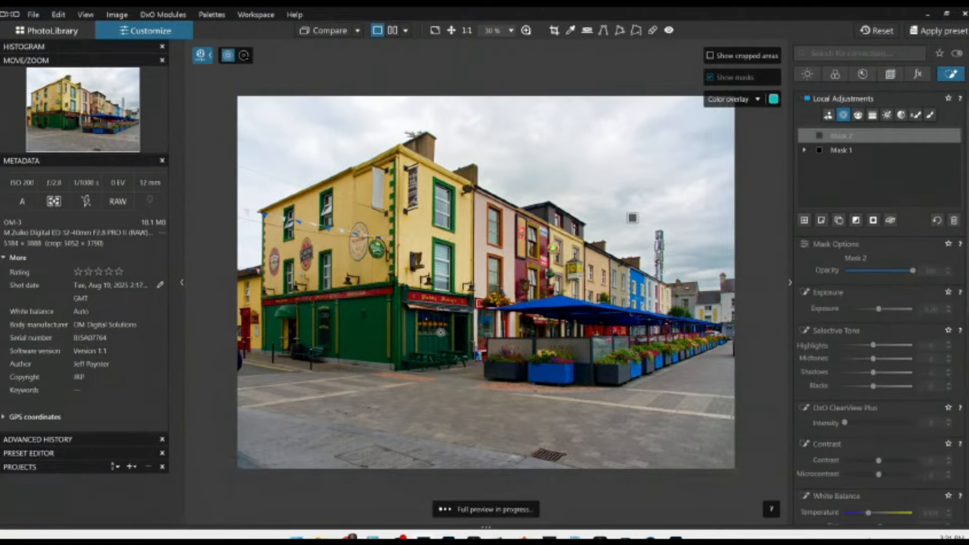
left_click(438, 332)
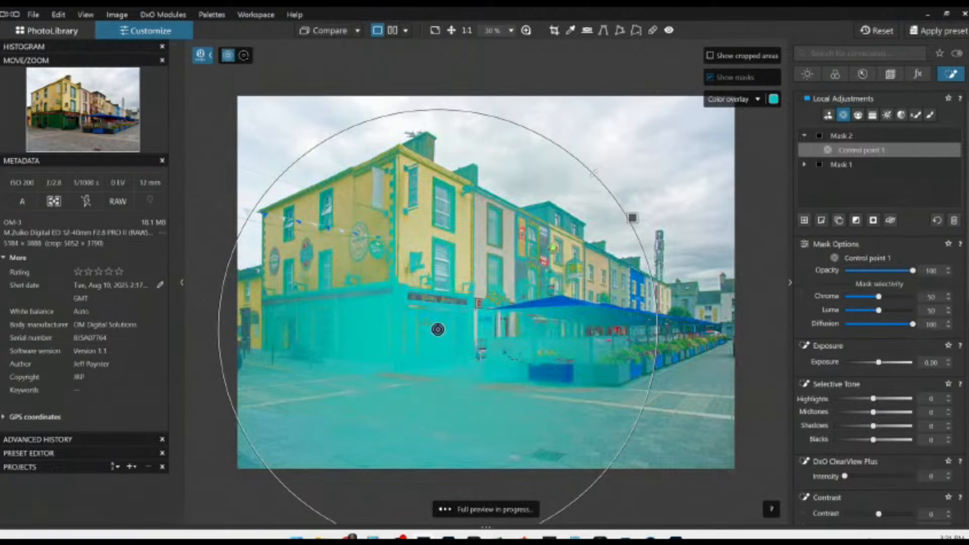
left_click_drag(593, 173, 547, 240)
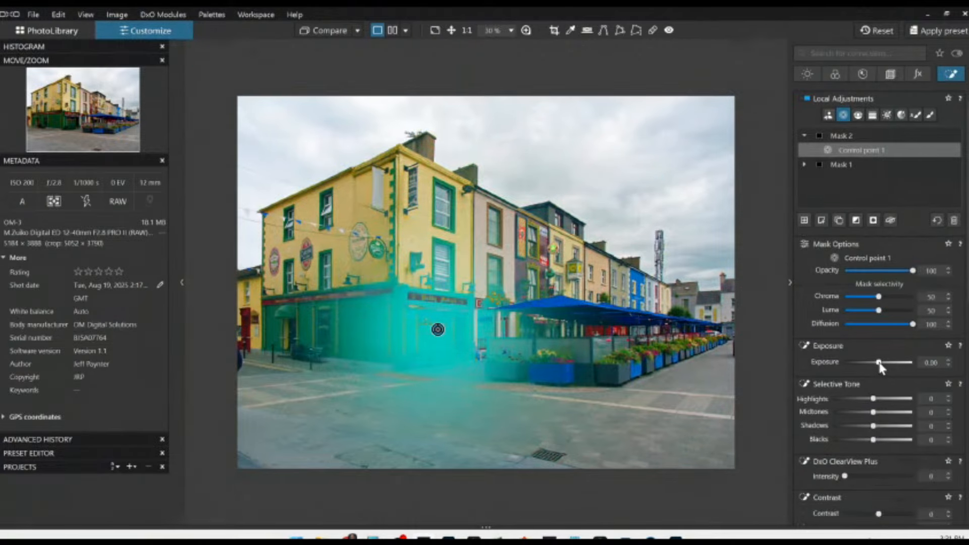
Set the pub-front mask's exposure to 0.83 and extend the mask with control points on the blue umbrellas.
left_click_drag(879, 363, 886, 364)
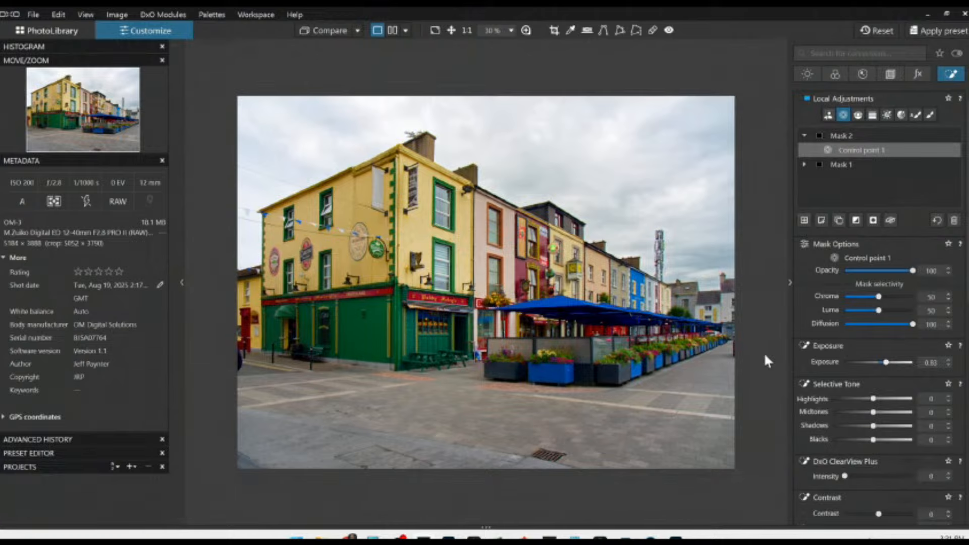
mouse_move(631, 321)
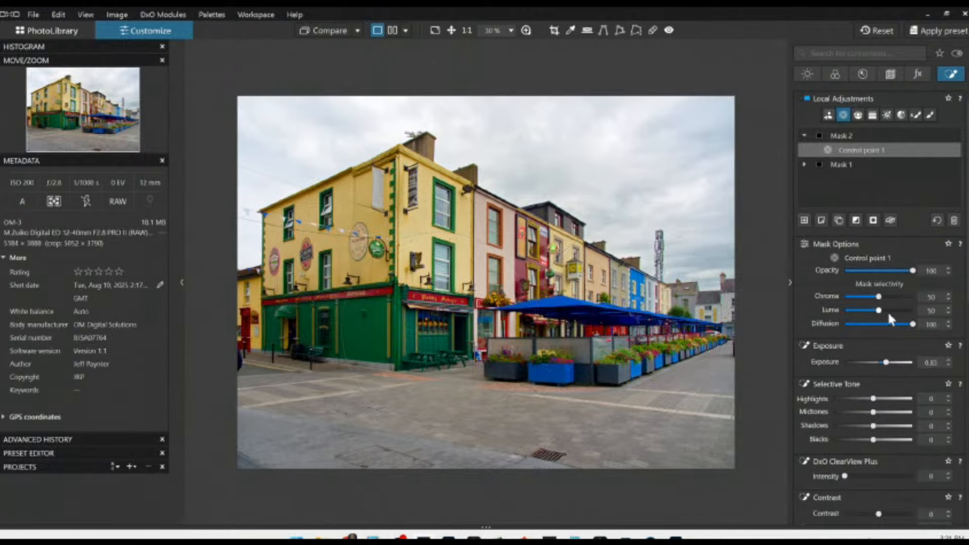
mouse_move(863, 151)
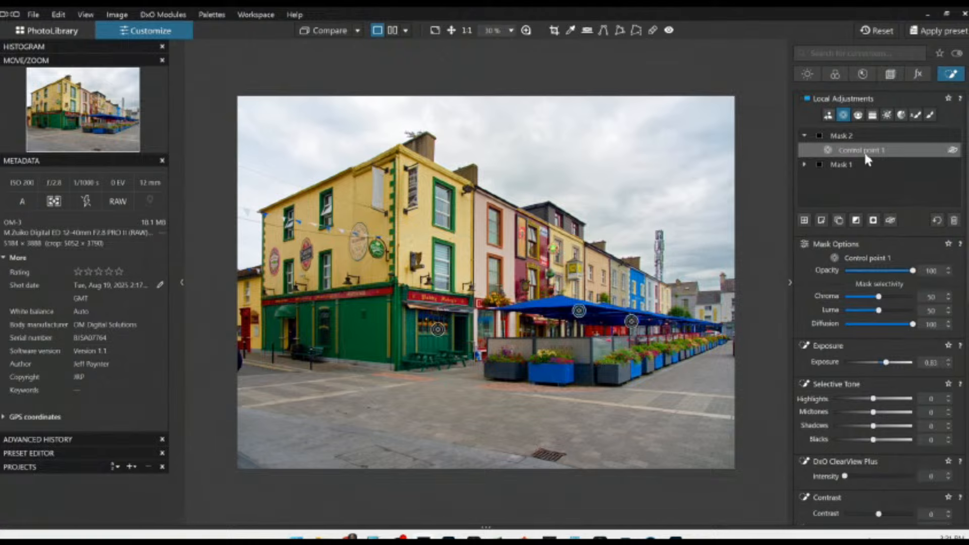
Warm the photo slightly by raising the RAW white balance temperature.
left_click(833, 74)
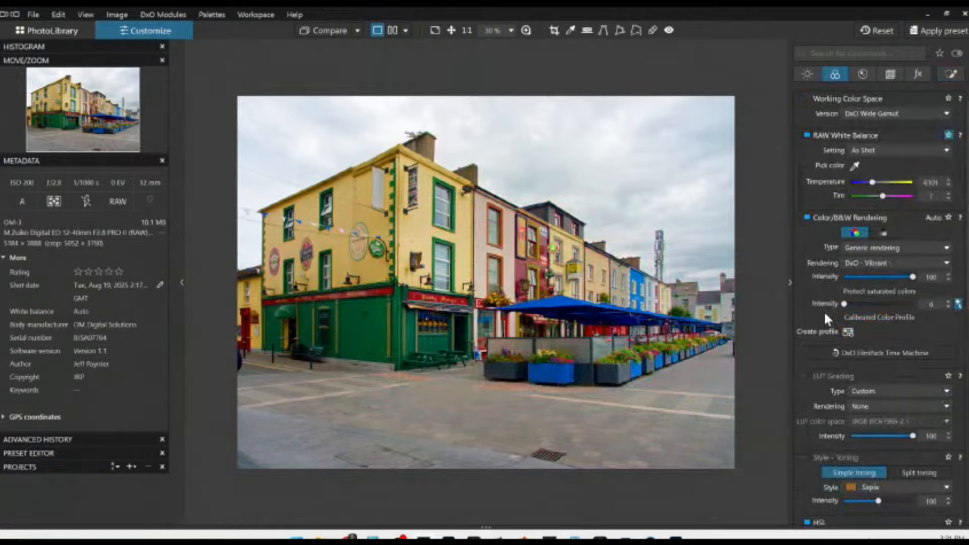
left_click_drag(870, 181, 871, 182)
Create a third mask with two small control points on the screens behind the flower planters.
left_click(951, 76)
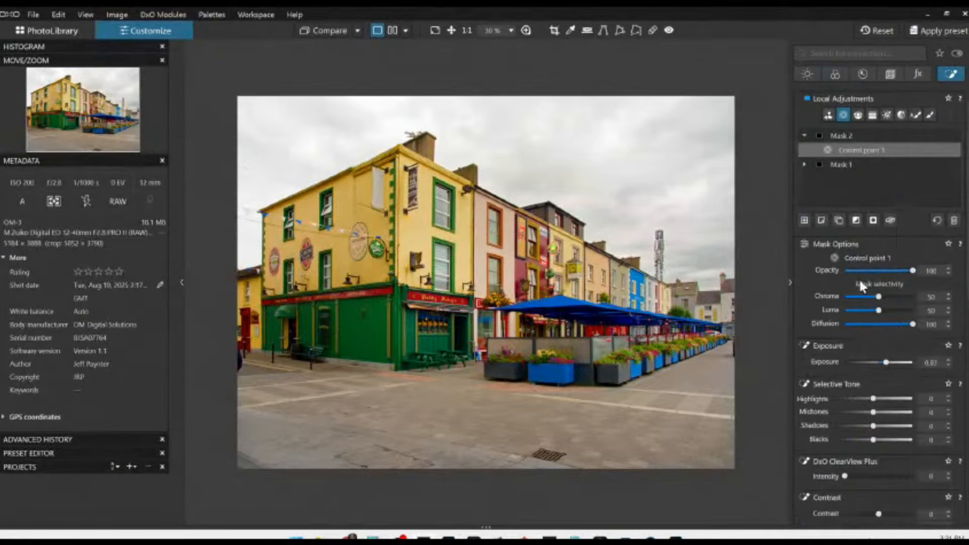
left_click(804, 220)
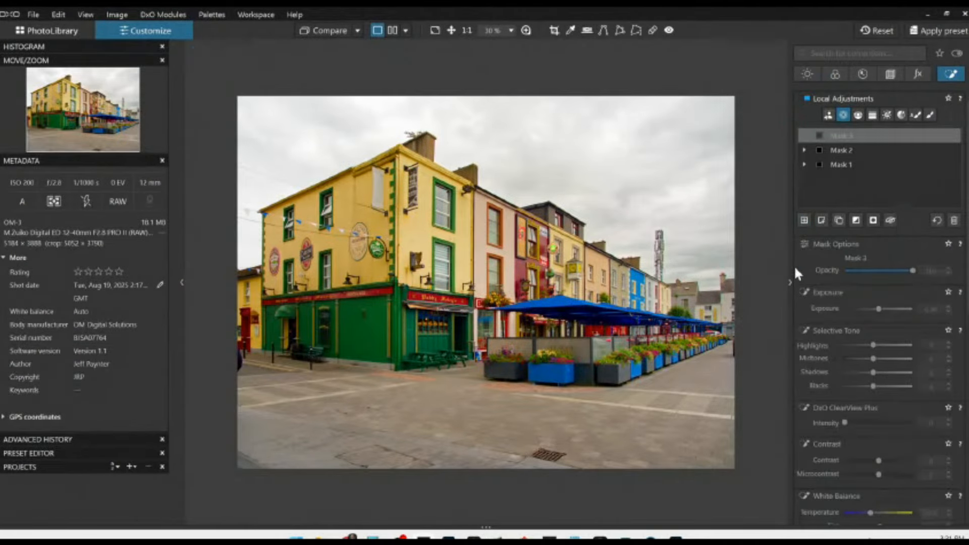
left_click(572, 348)
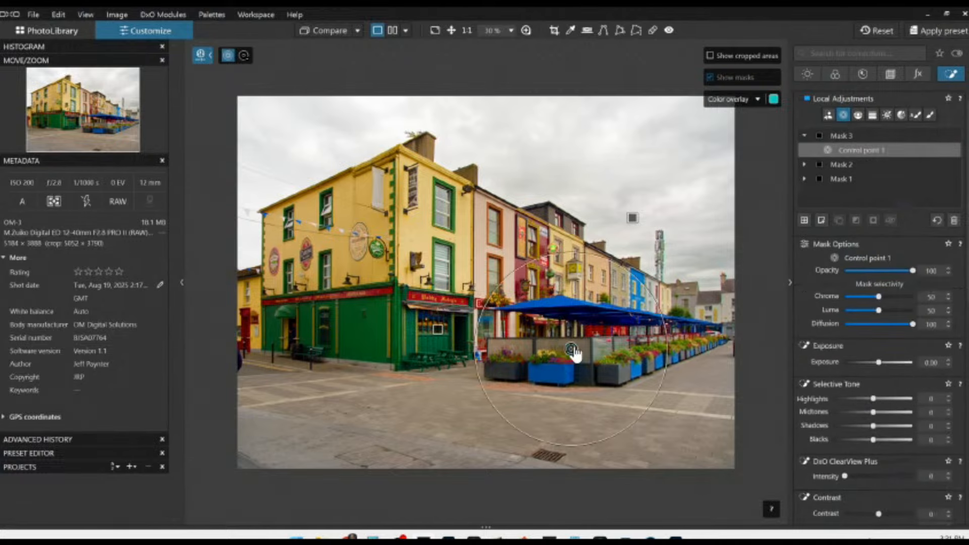
left_click_drag(475, 350, 542, 353)
left_click(525, 352)
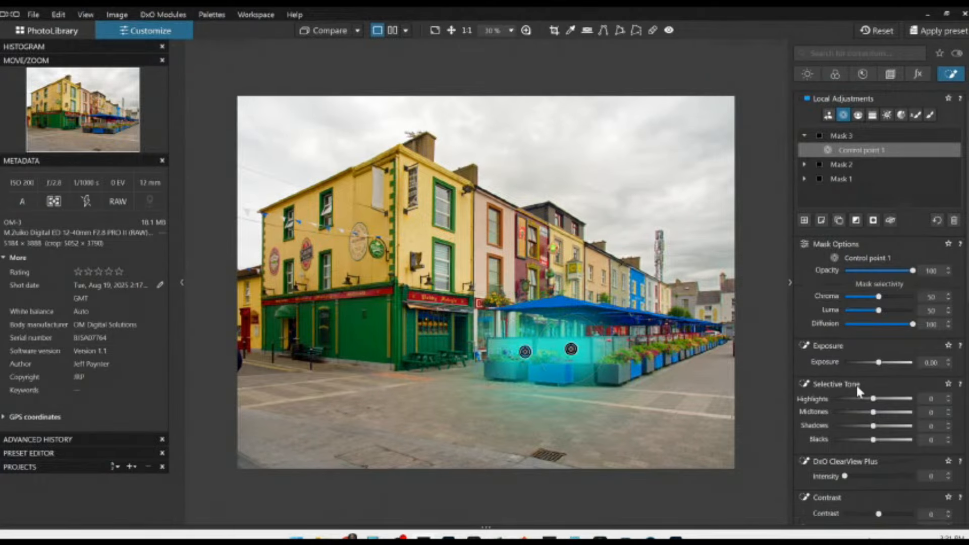
Set the planter mask's ClearView Plus intensity to 70 and contrast to 59, and add another control point farther along the planters.
left_click(882, 474)
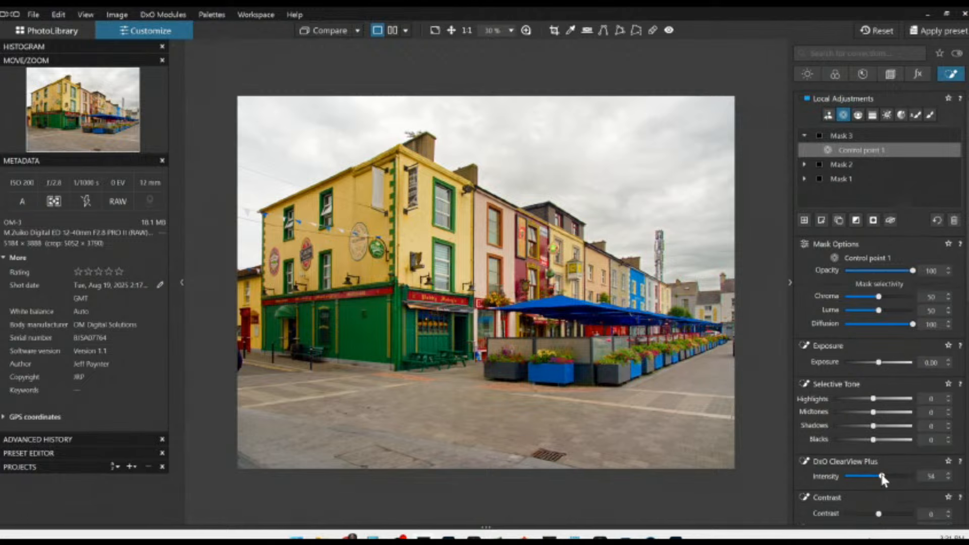
left_click(898, 513)
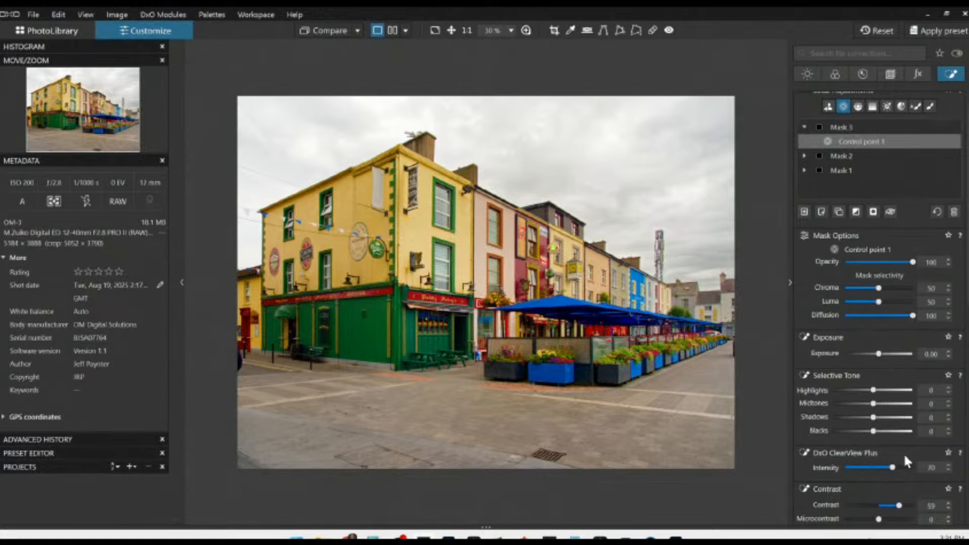
scroll(720, 391, "down", 1)
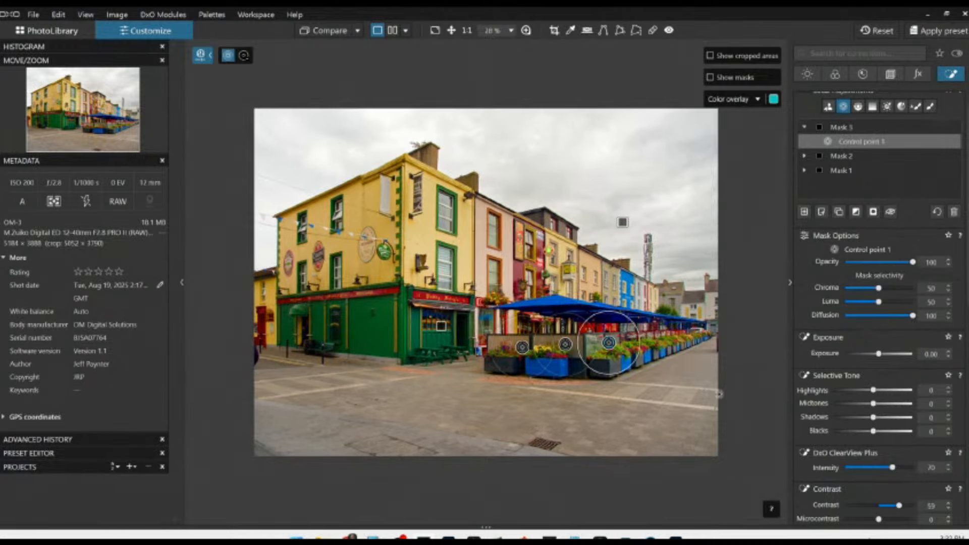
Set the crop's aspect ratio to 16 × 9.
left_click(889, 76)
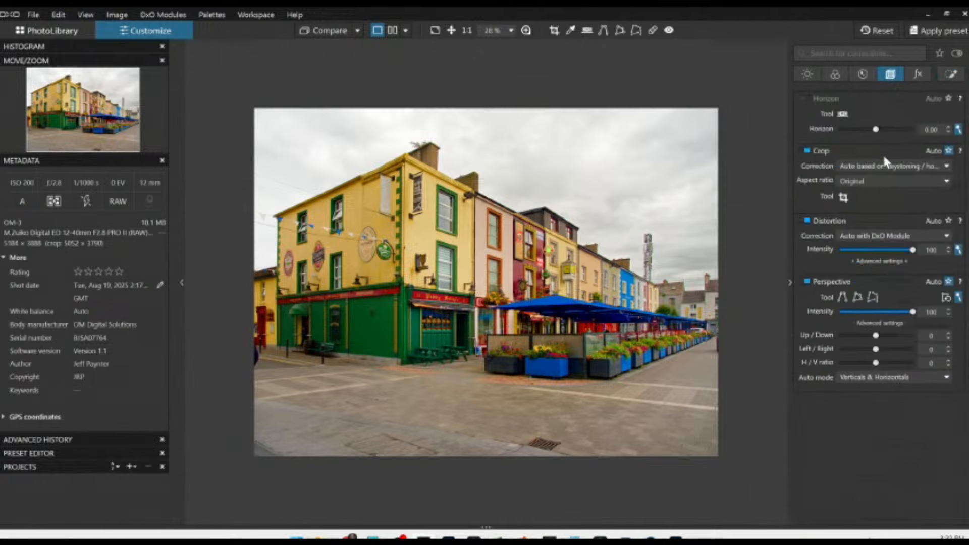
left_click(872, 183)
left_click(871, 307)
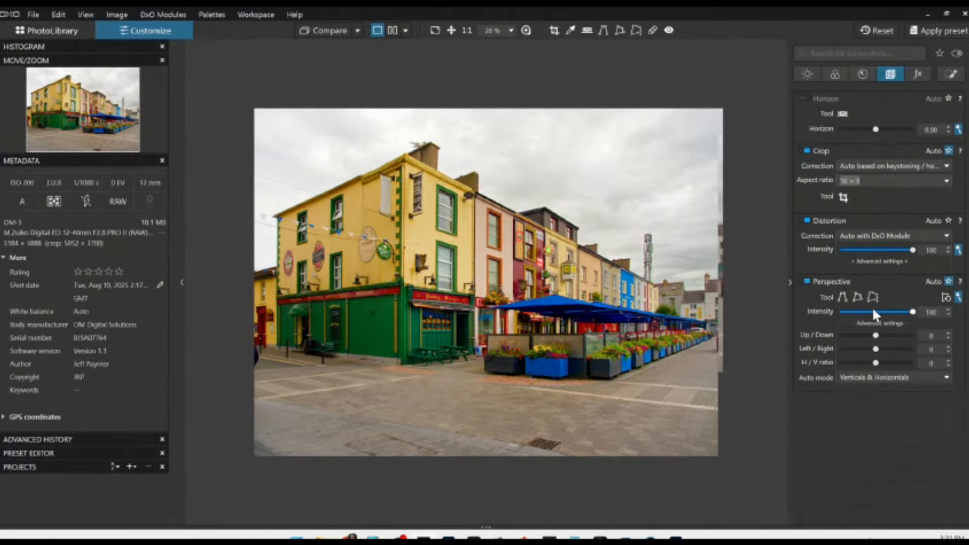
Move the 16 × 9 crop frame up over the buildings, narrow it at both sides to 4906 × 2760 px, and apply it.
left_click(842, 198)
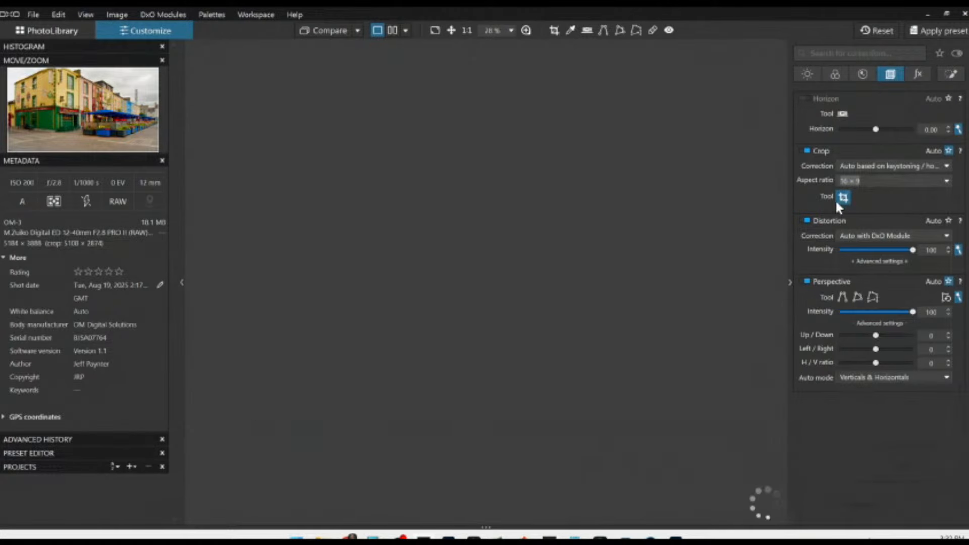
left_click_drag(486, 346, 487, 308)
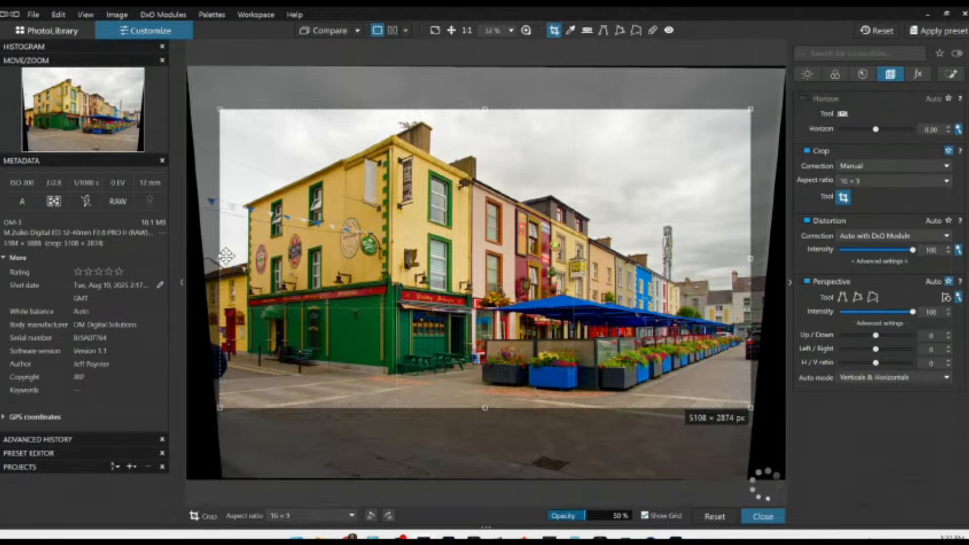
mouse_move(220, 261)
left_mouse_down()
mouse_move(249, 264)
mouse_move(236, 264)
left_mouse_up()
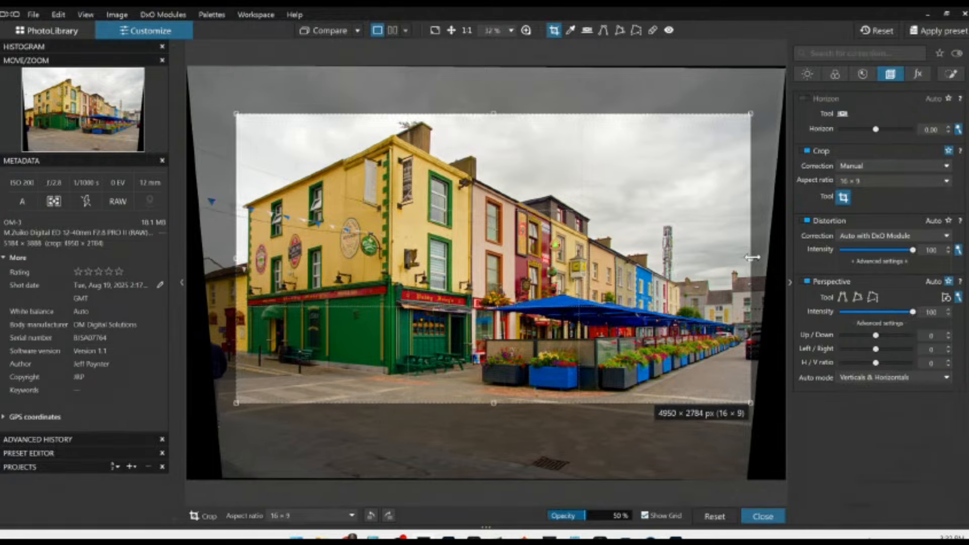
left_click_drag(750, 257, 746, 259)
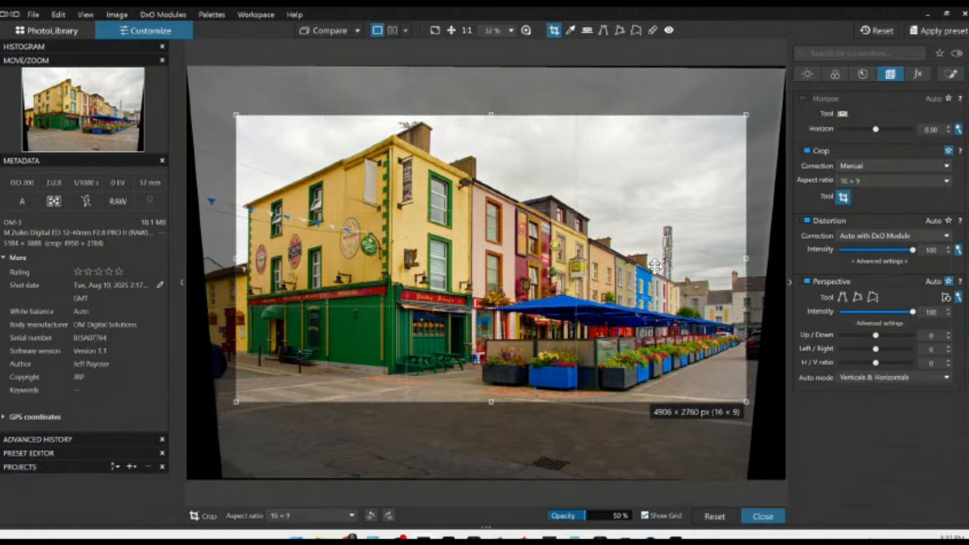
left_click_drag(654, 266, 654, 263)
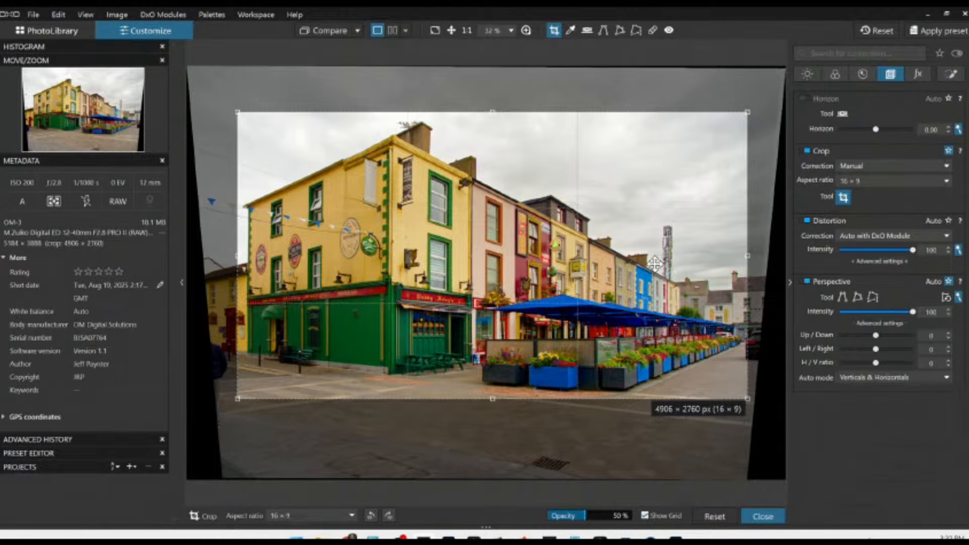
key("Return")
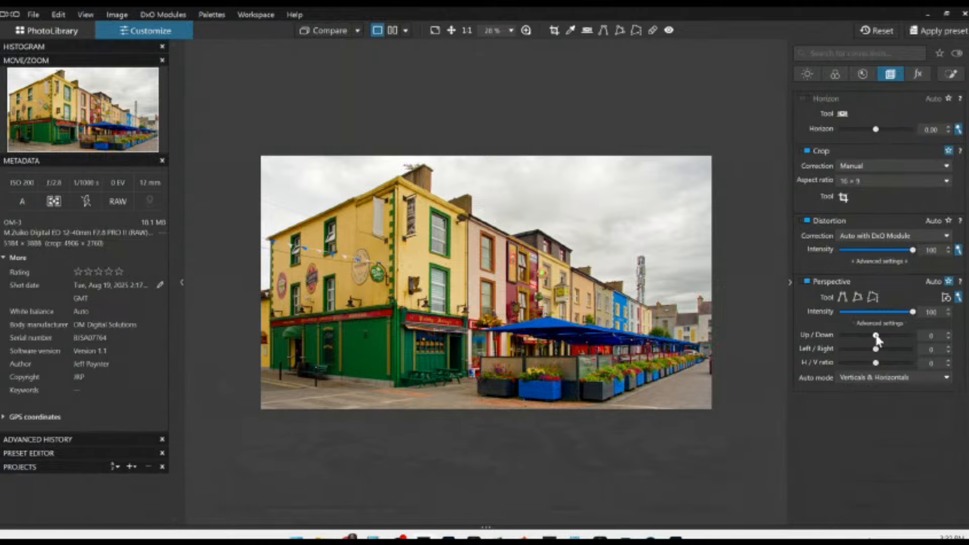
Set the Perspective Up/Down correction to 5 and the Horizon rotation to -0.40.
left_click_drag(876, 335, 876, 335)
left_click_drag(876, 336, 878, 336)
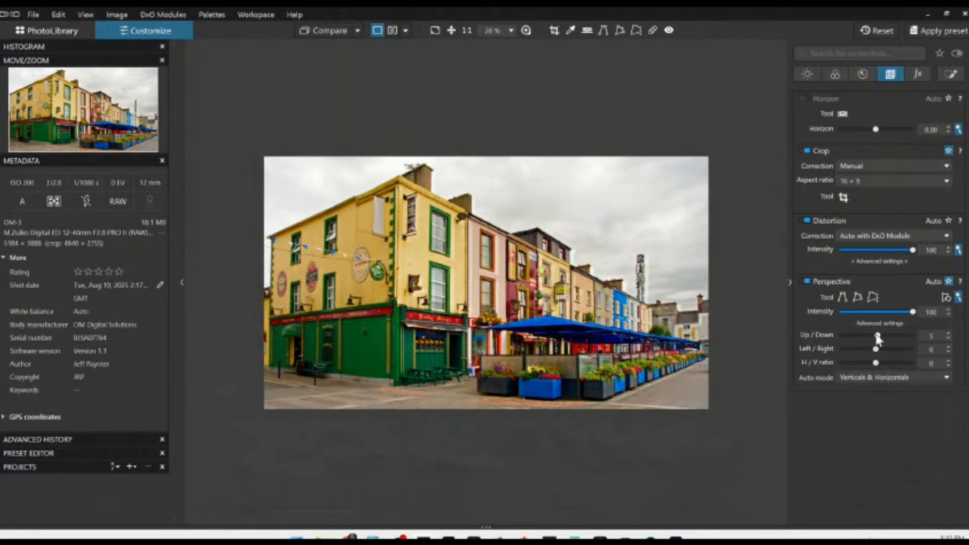
left_click(876, 130)
scroll(876, 130, "down", 3)
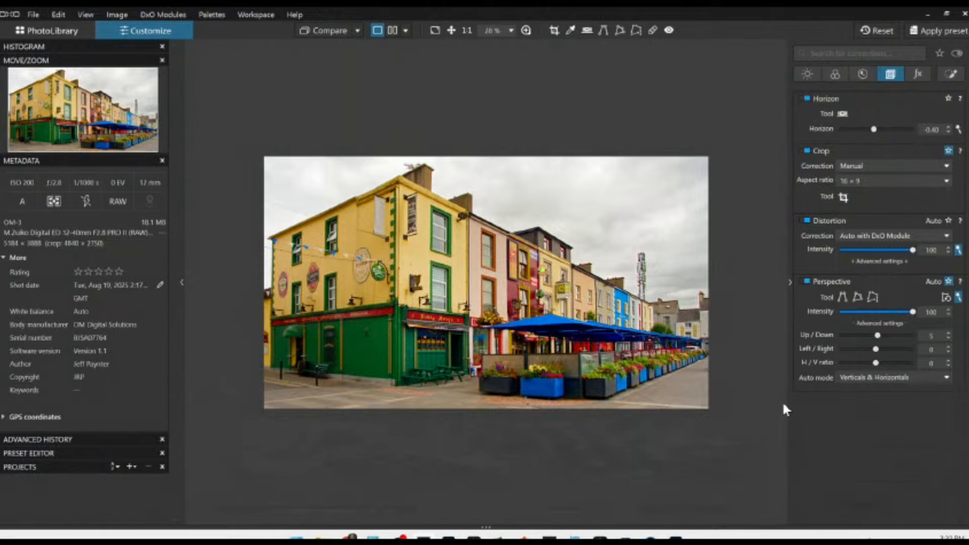
Lower the saturation of the HSL yellow channel to -30.
left_click(833, 75)
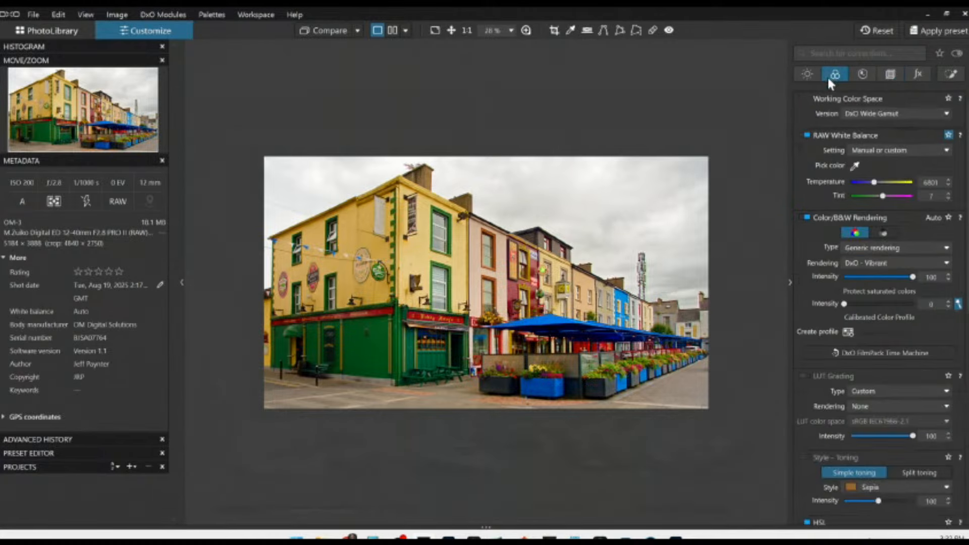
scroll(860, 263, "down", 6)
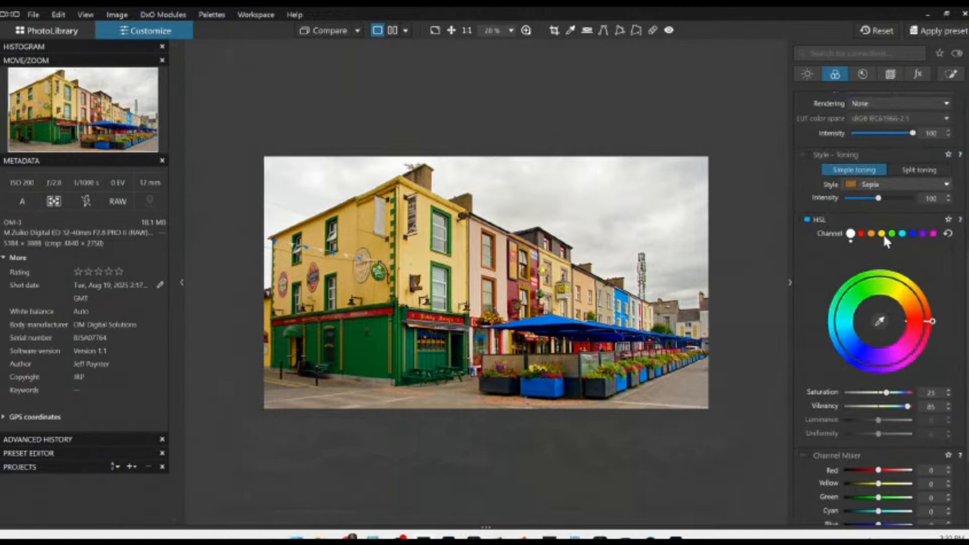
left_click(882, 234)
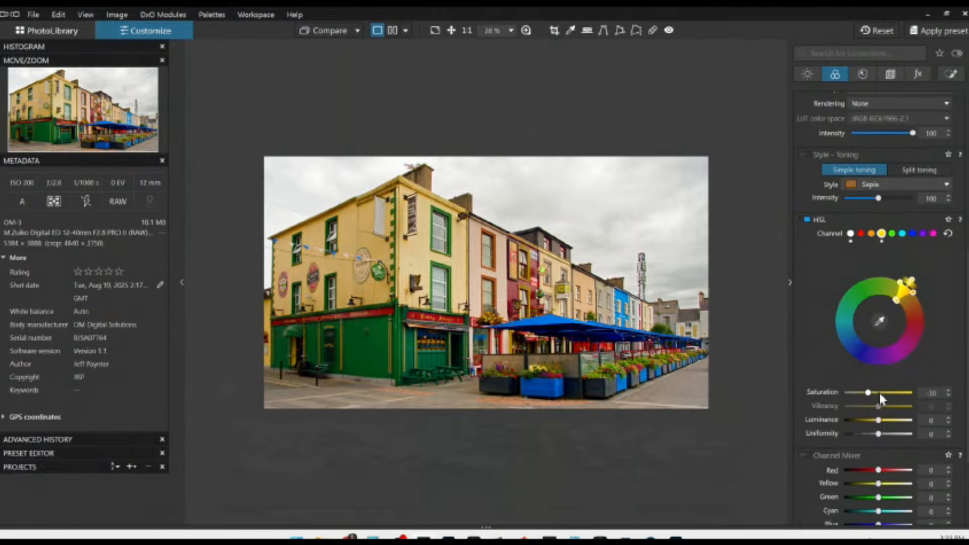
scroll(880, 393, "up", 1)
Export the edited pub photo to disk with the Standard output option as a quality 95 JPEG in the original image folder.
right_click(638, 205)
left_click(668, 102)
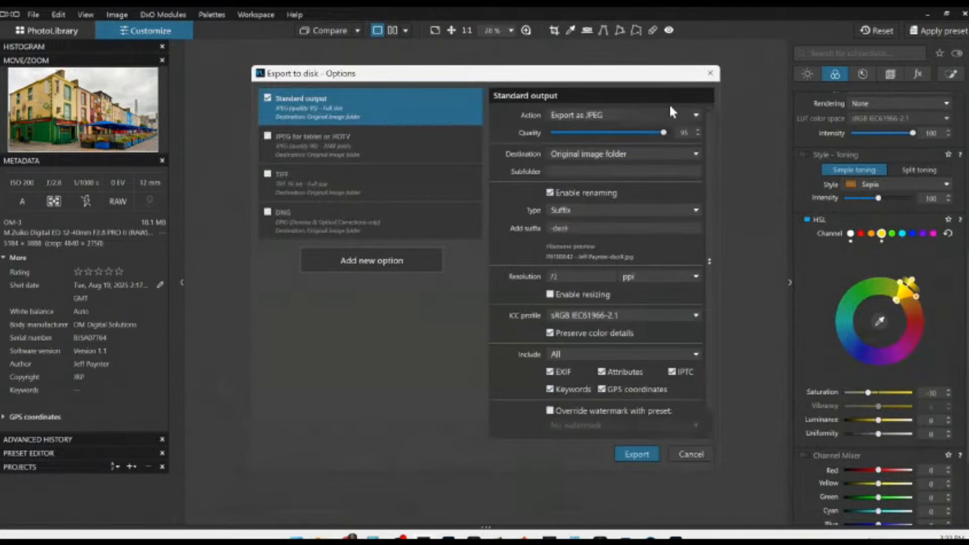
key("Return")
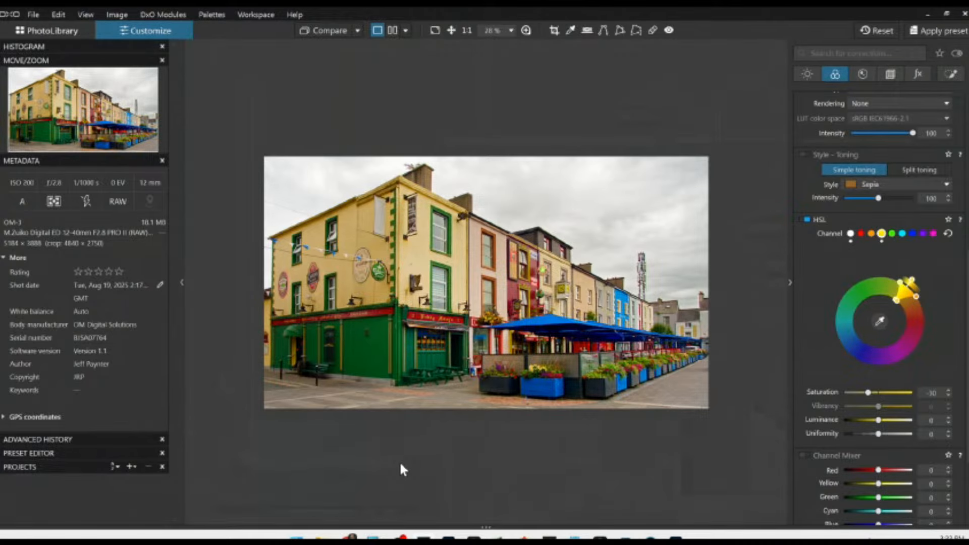
Reset all corrections, set the exported Standard output JPEG as the comparison reference, hide the palettes and view both images side by side.
mouse_move(358, 536)
left_click(891, 29)
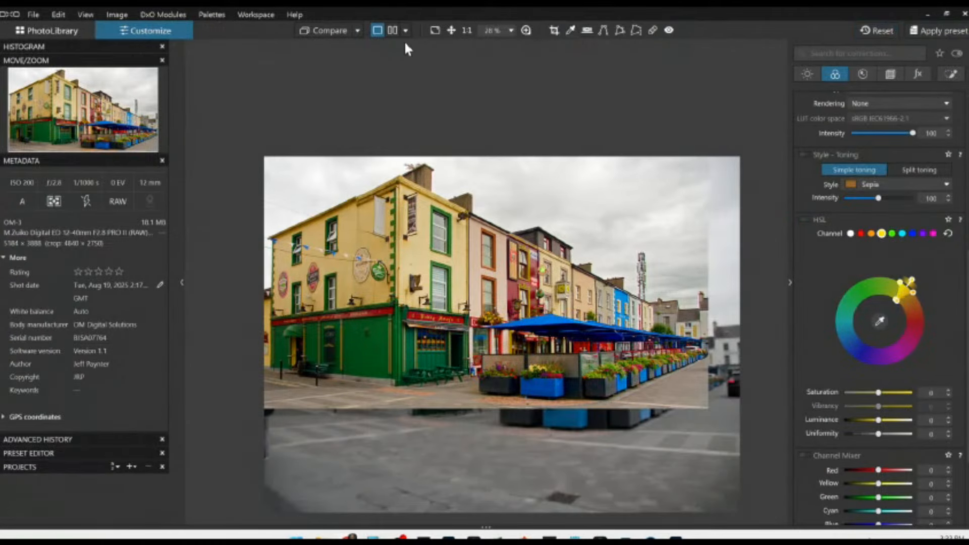
left_click(356, 30)
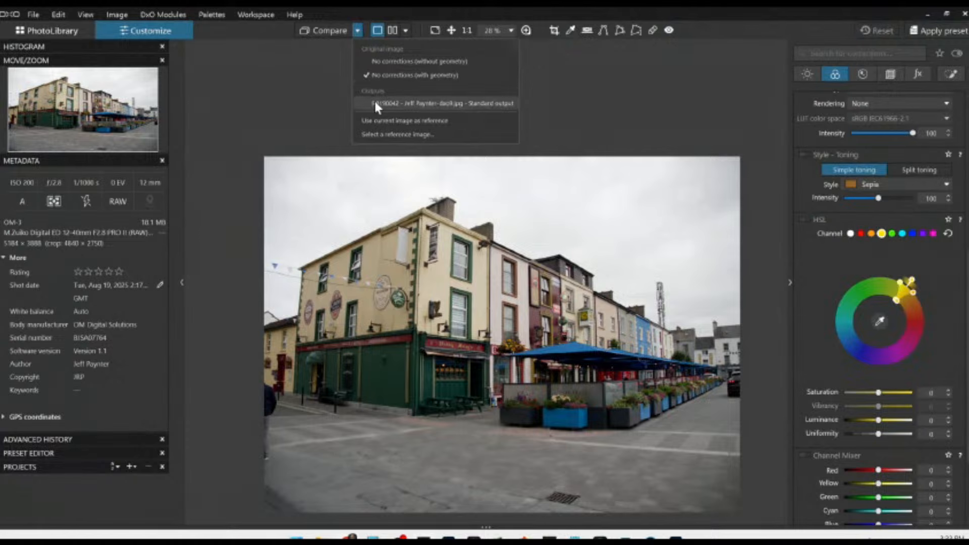
left_click(392, 103)
key("F9")
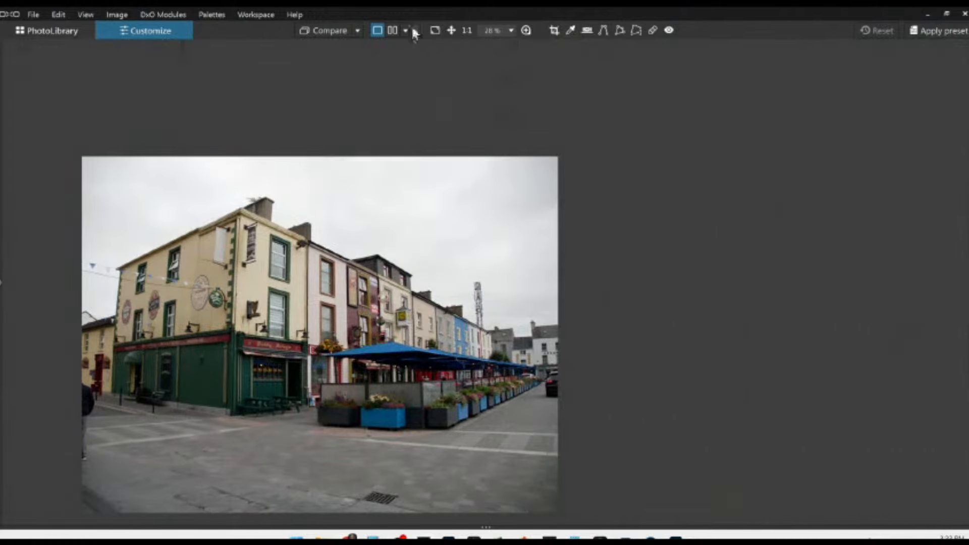
left_click(394, 30)
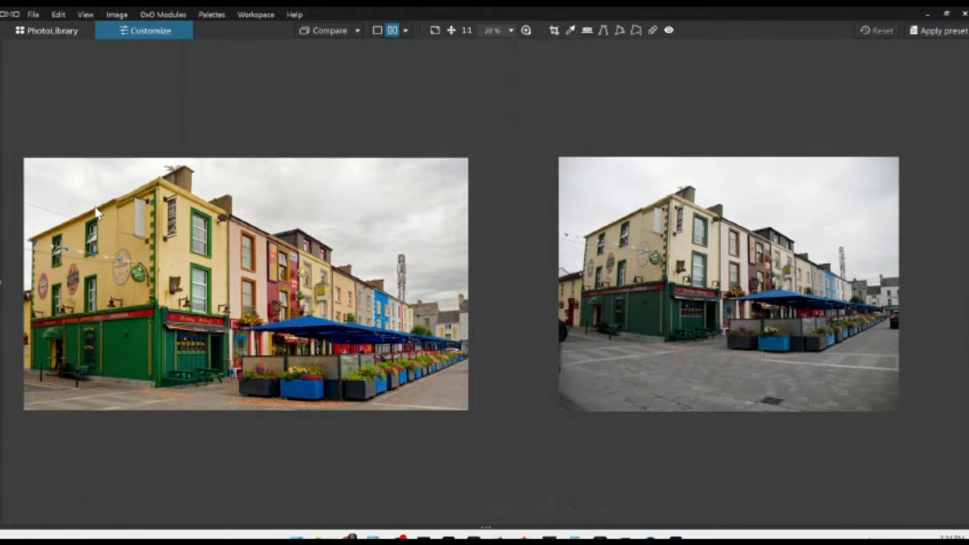
scroll(617, 285, "up", 2)
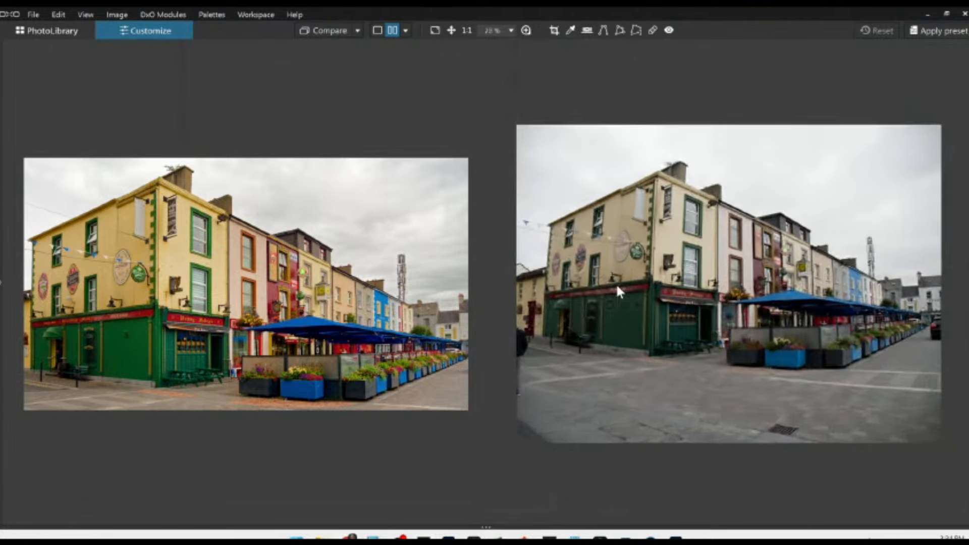
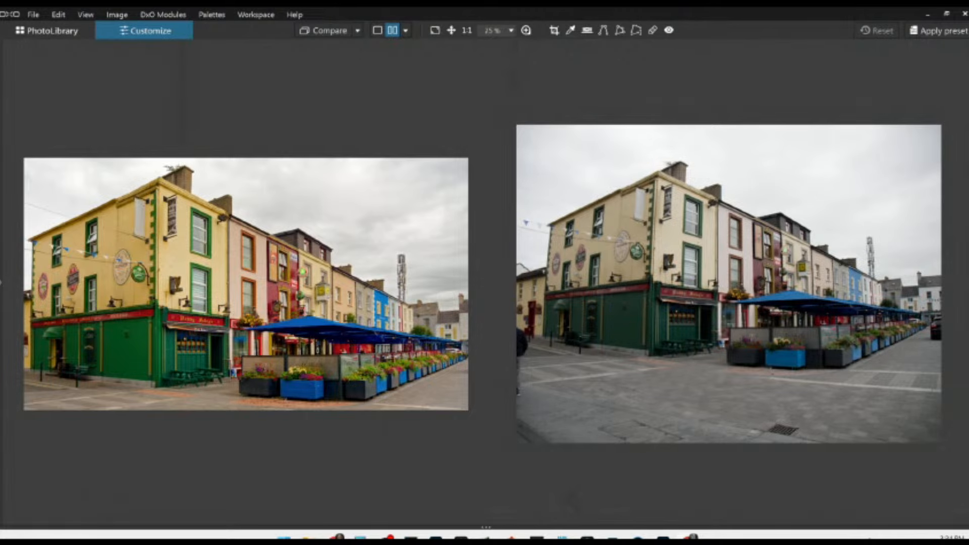
Switch to the Google Drive folder of viewer photo submissions in the browser and look over the submitted photos.
left_click_drag(0, 132, 428, 59)
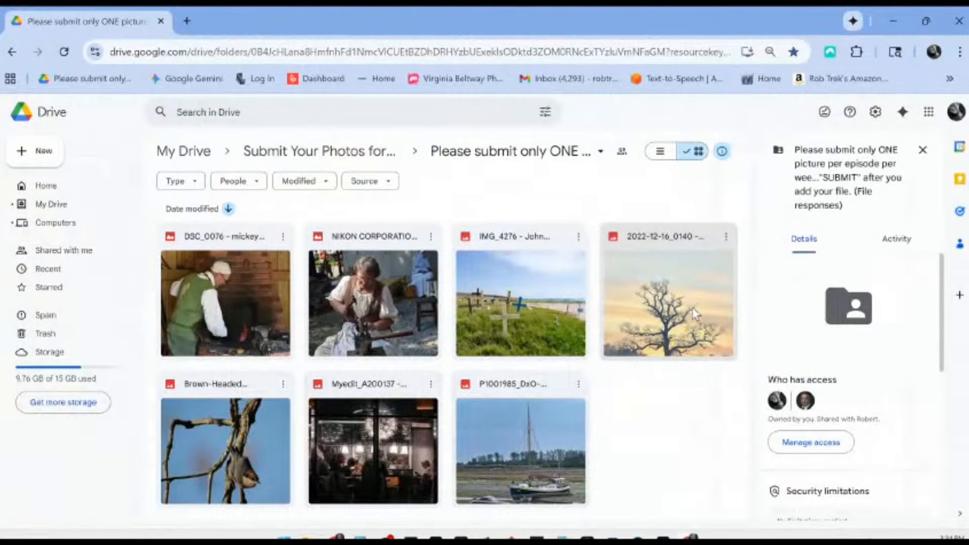
left_click(397, 464)
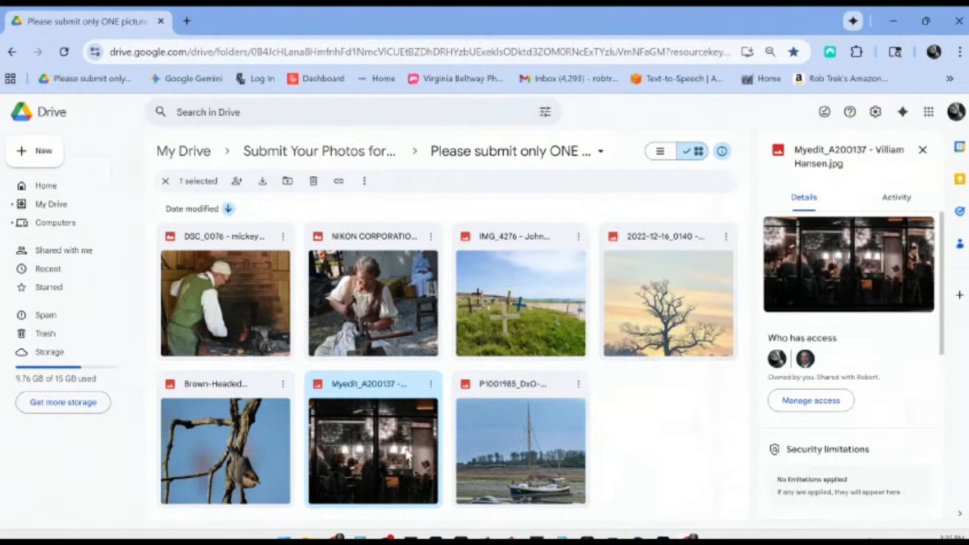
left_click(540, 318)
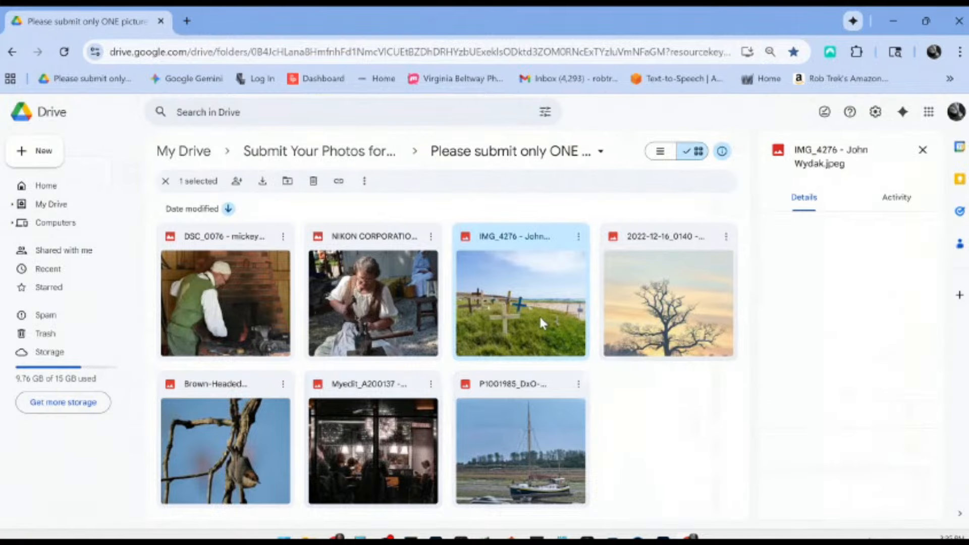
left_click(225, 327, "shift")
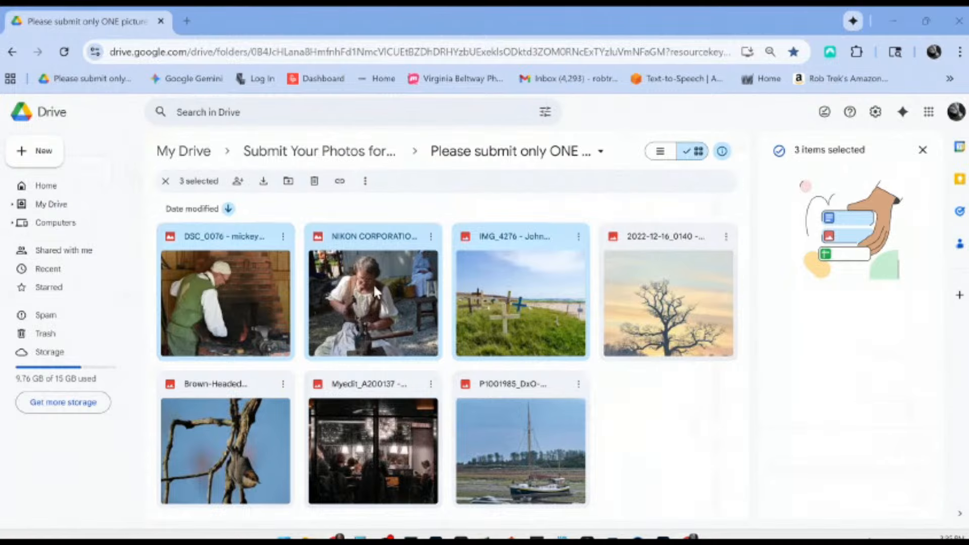
left_click(650, 350)
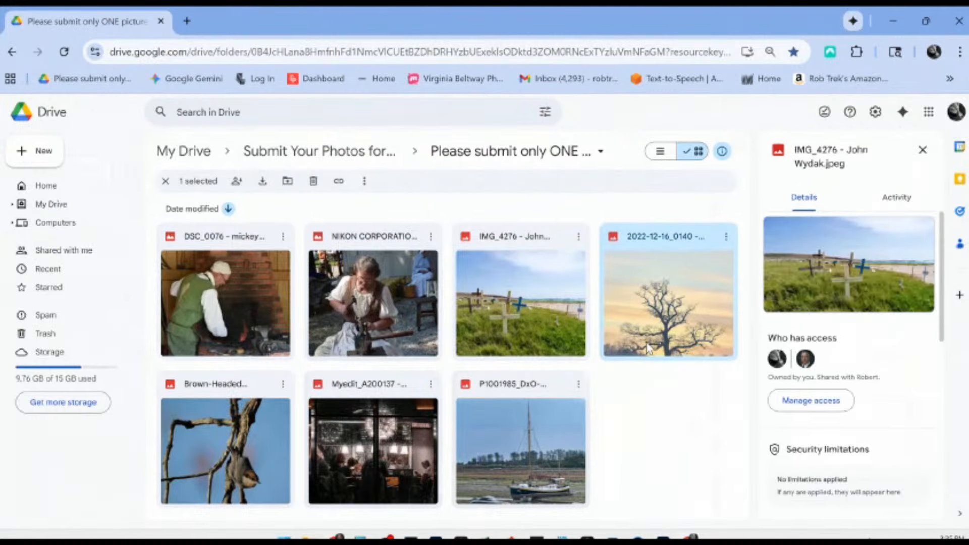
Download the IMG_4276 JPEG of the wooden crosses into the drive-download folder inside live streams.
left_click(498, 302)
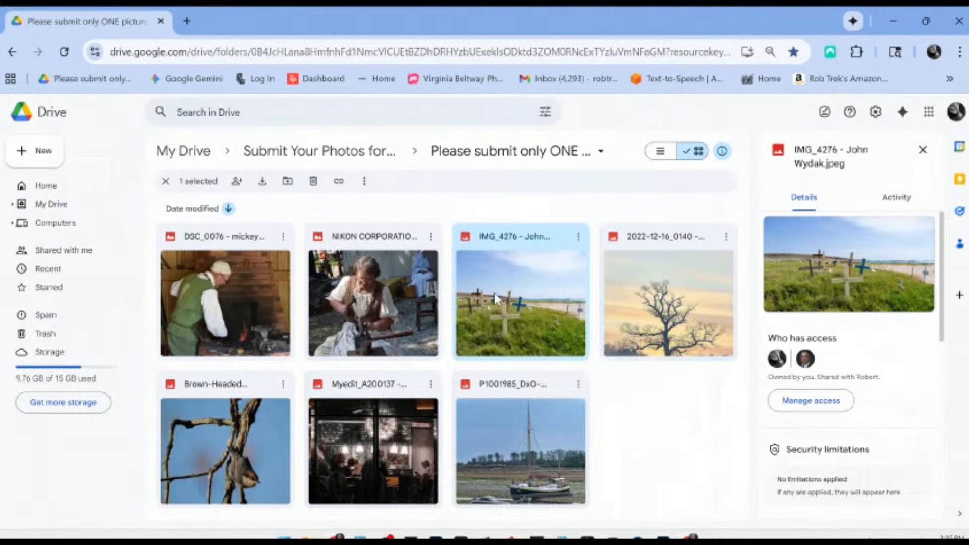
left_click(262, 182)
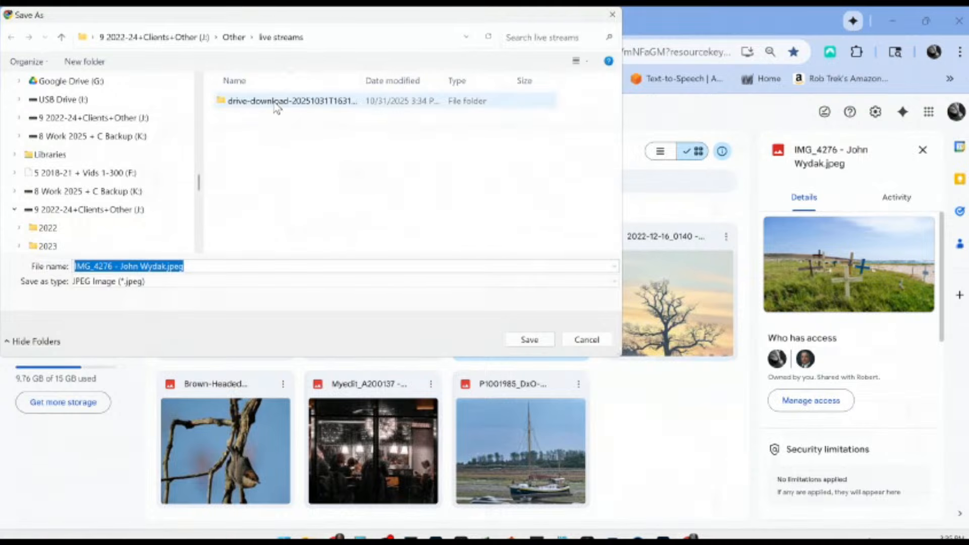
double_click(276, 103)
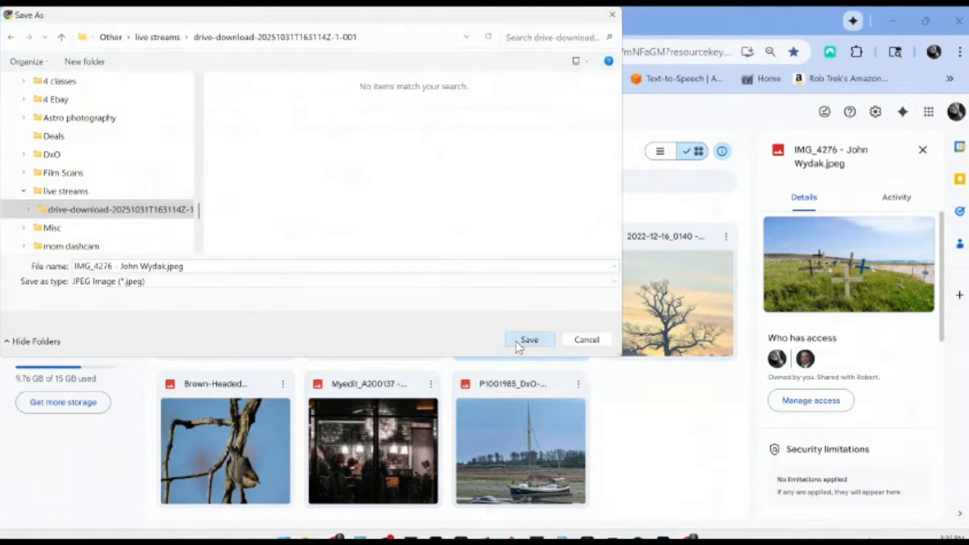
left_click(527, 339)
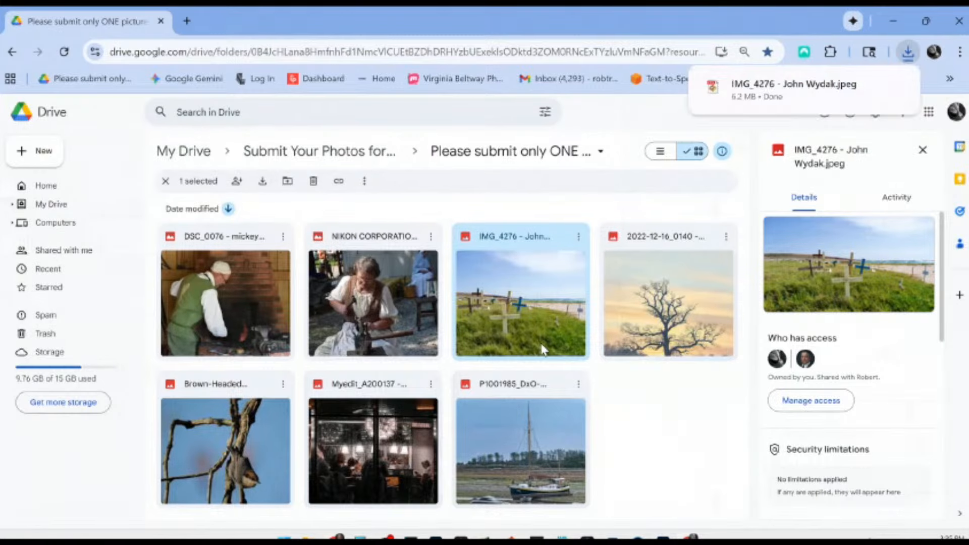
left_click(431, 237)
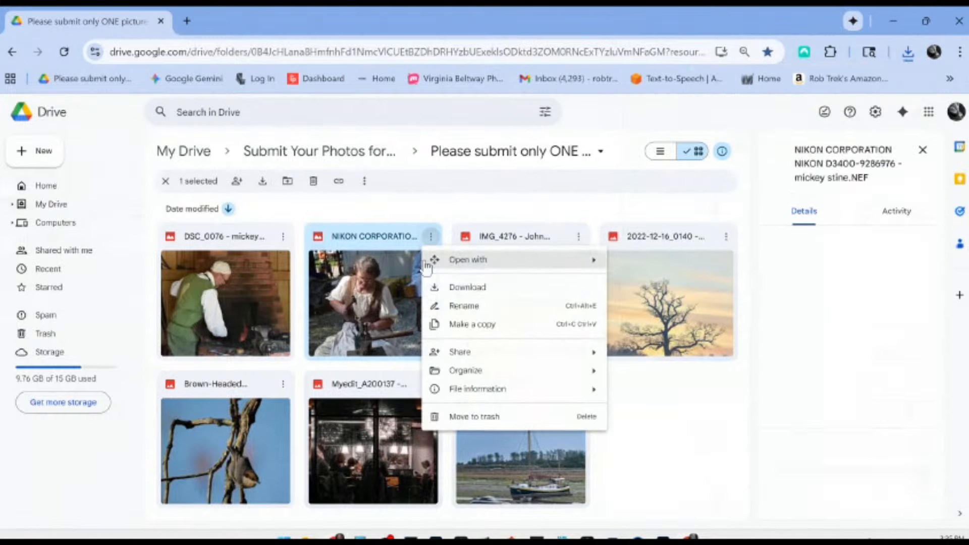
left_click(447, 296)
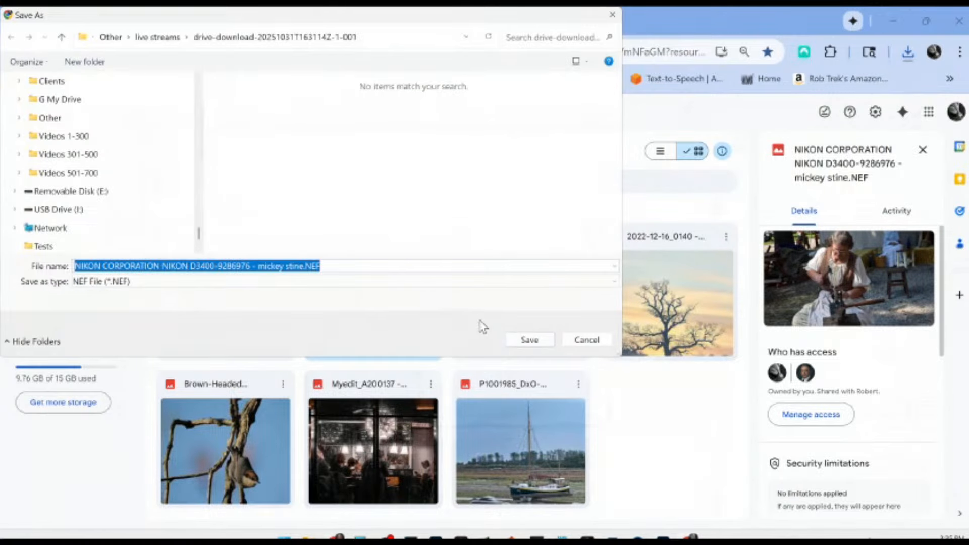
left_click(528, 339)
Download the DSC_0076 NEF photo into the same folder, and move the three downloaded submissions in Drive to the trash.
left_click(283, 237)
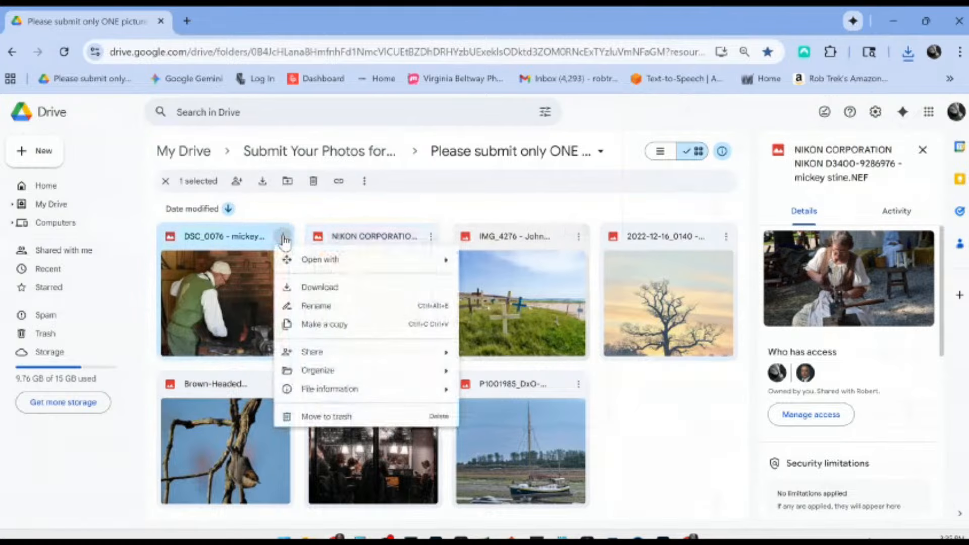
left_click(336, 289)
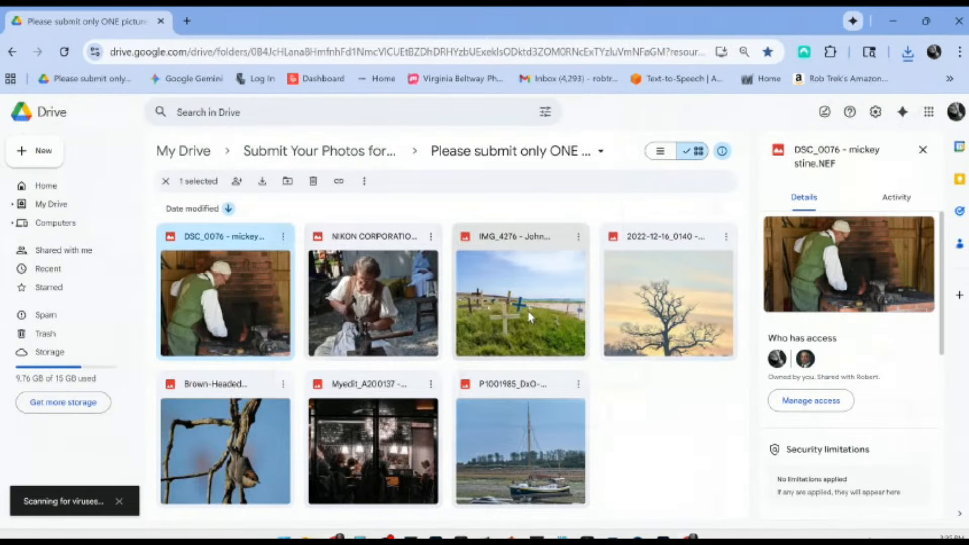
left_click(509, 320, "shift")
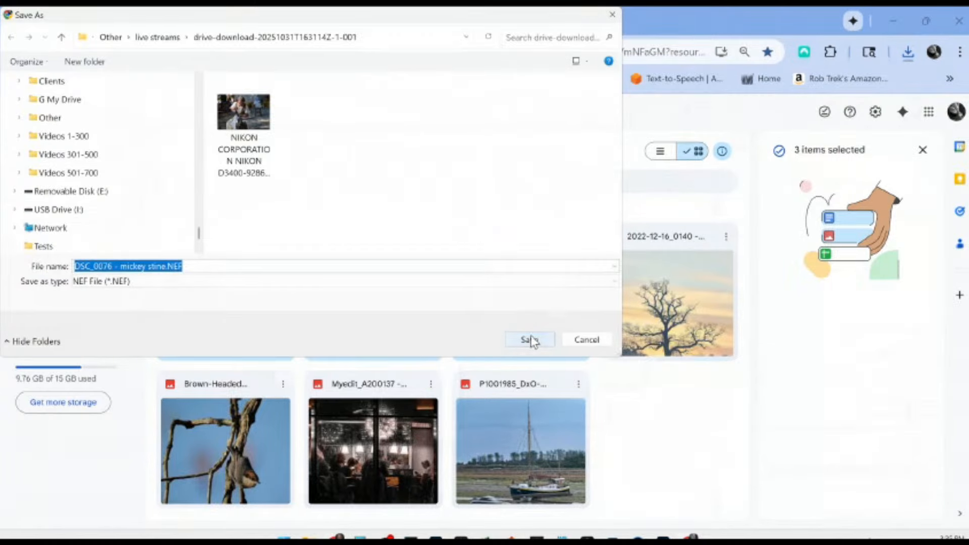
left_click(530, 340)
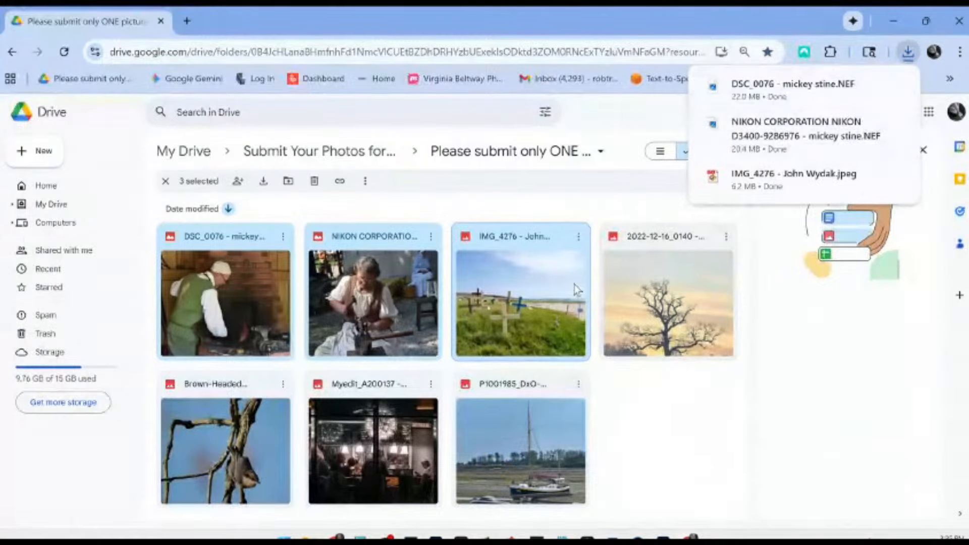
left_click(314, 181)
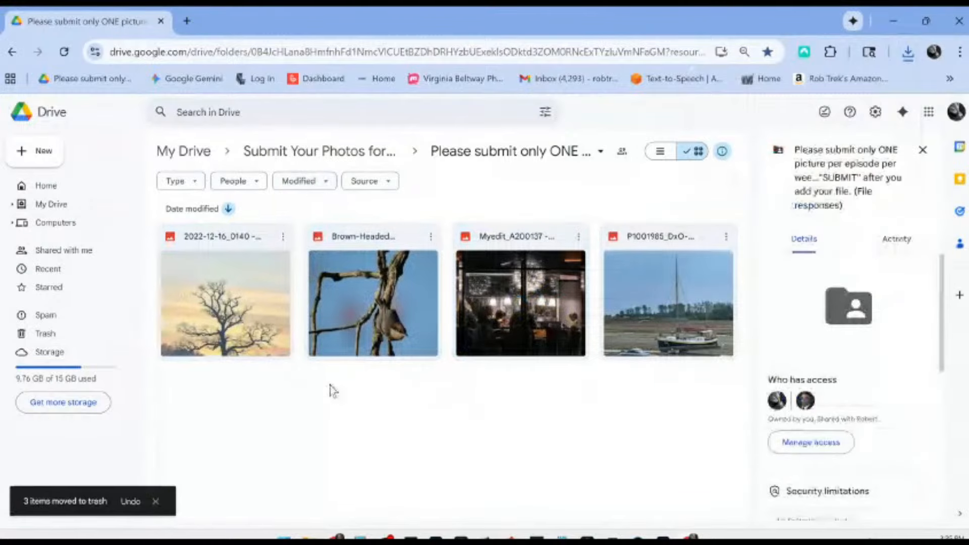
View the 2022-12-16_0140 tree submission in Google Drive, and switch to DxO PhotoLab to open the 2022-12-16_0140 dxo9 edit full-size in single view.
double_click(265, 345)
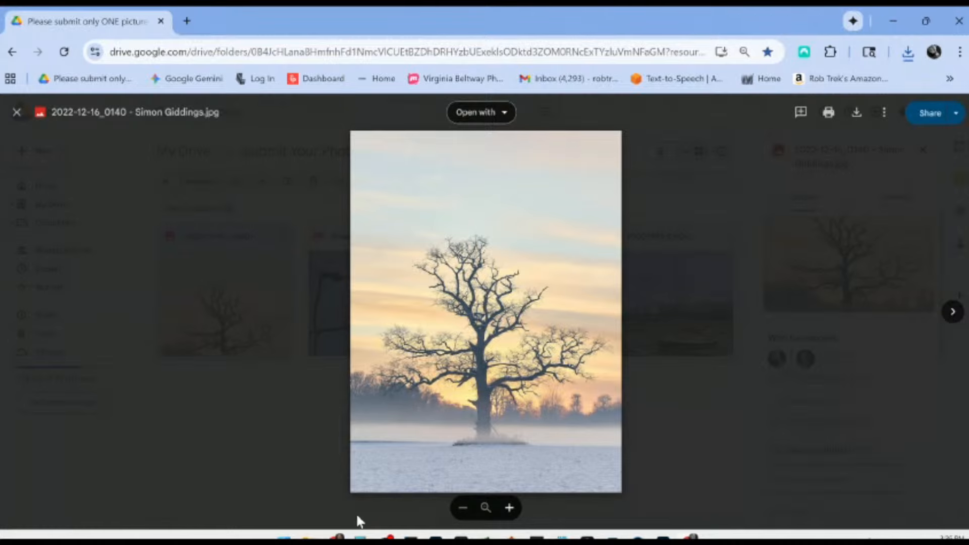
mouse_move(410, 536)
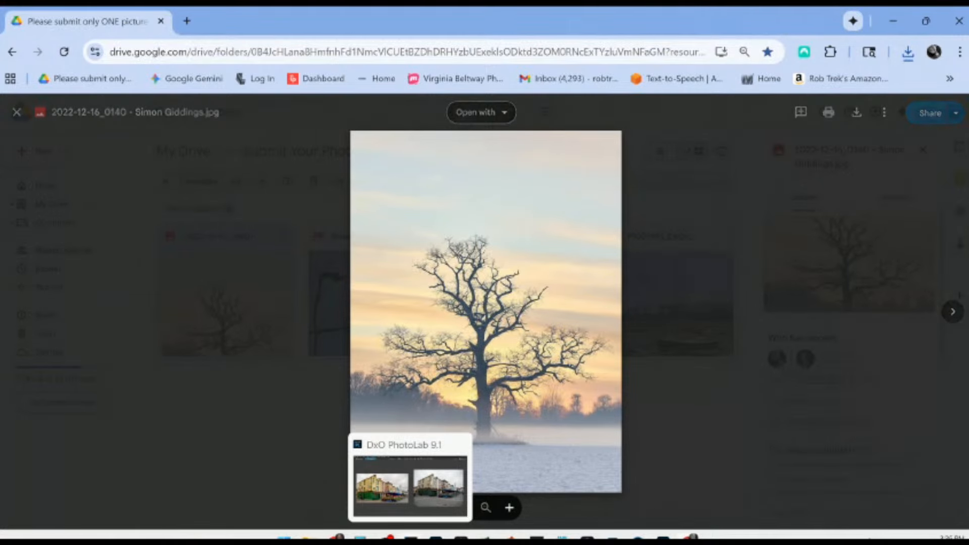
left_click(410, 536)
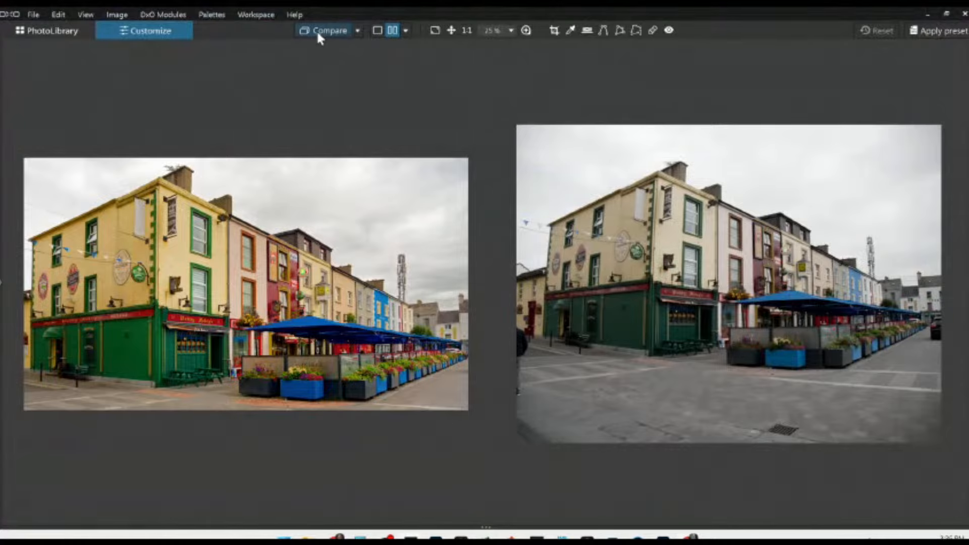
left_click(377, 32)
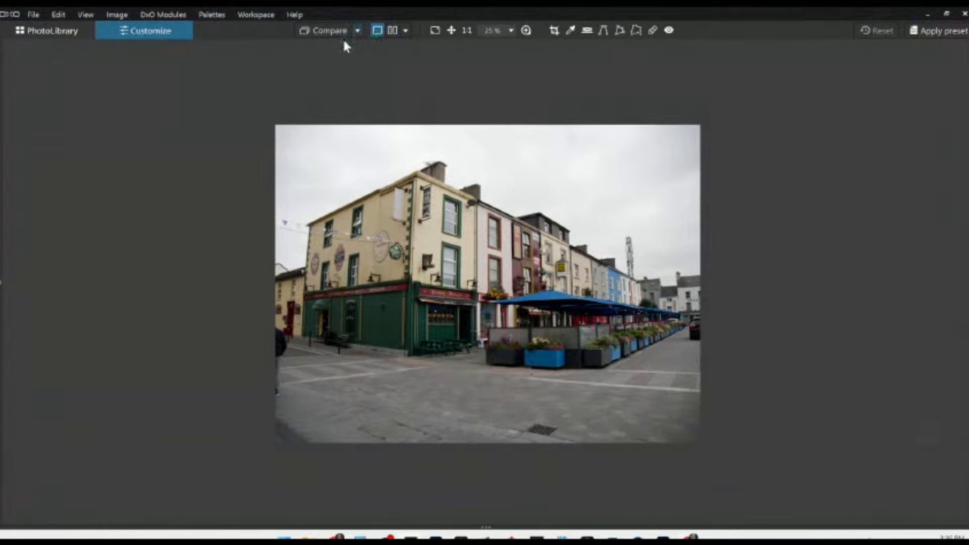
left_click(78, 31)
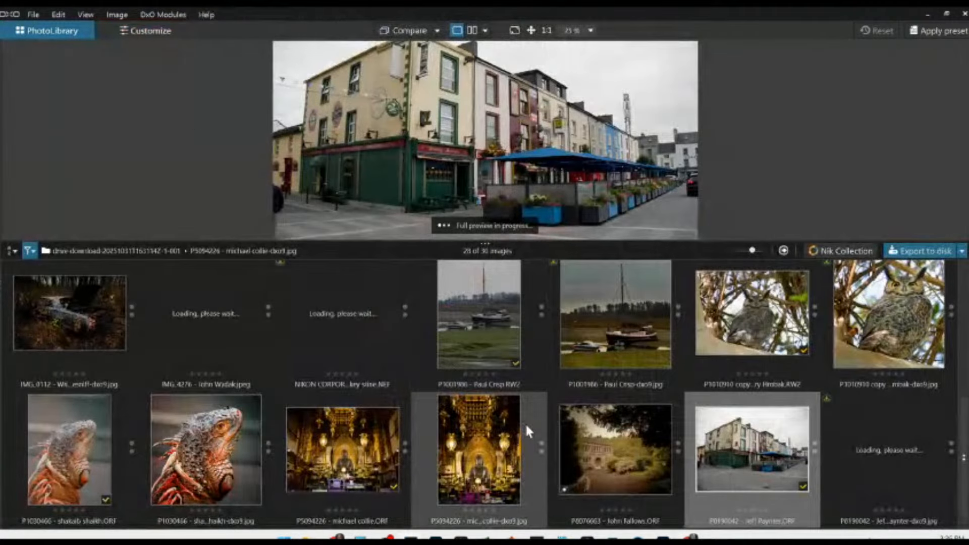
scroll(524, 422, "up", 2)
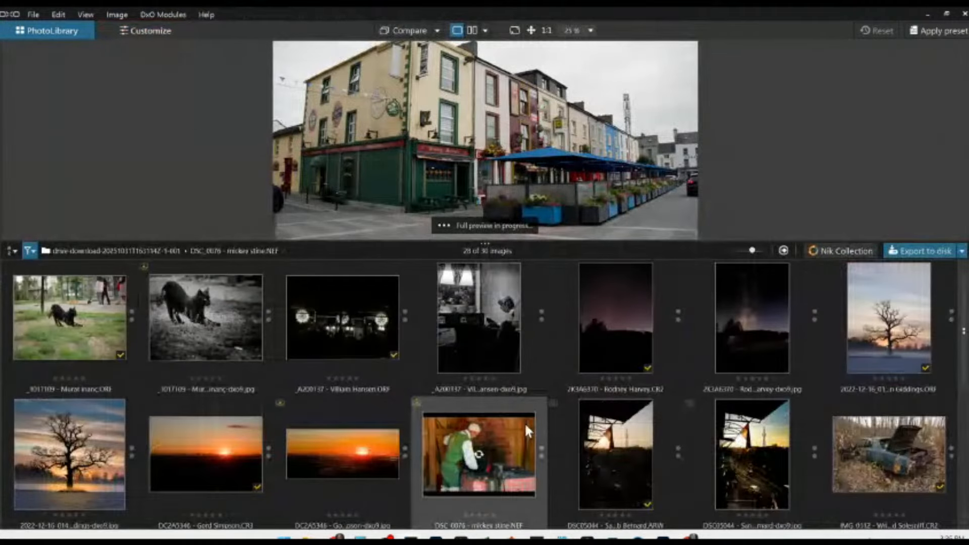
left_click(861, 326)
double_click(116, 426)
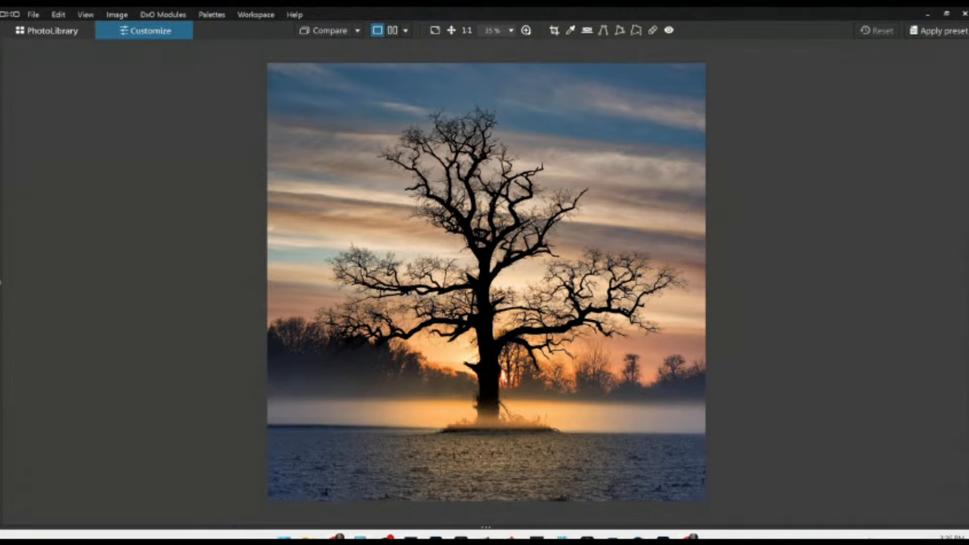
Compare the lone-tree submission in Google Drive, including its trunk and branches up close, with the dxo9 edit in DxO PhotoLab.
left_click(690, 535)
left_click(536, 464)
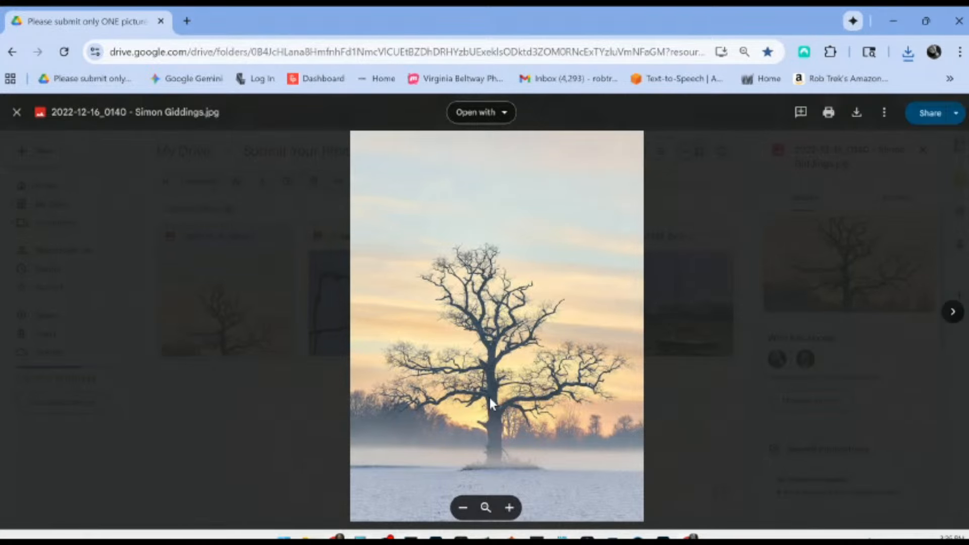
scroll(490, 398, "up", 8)
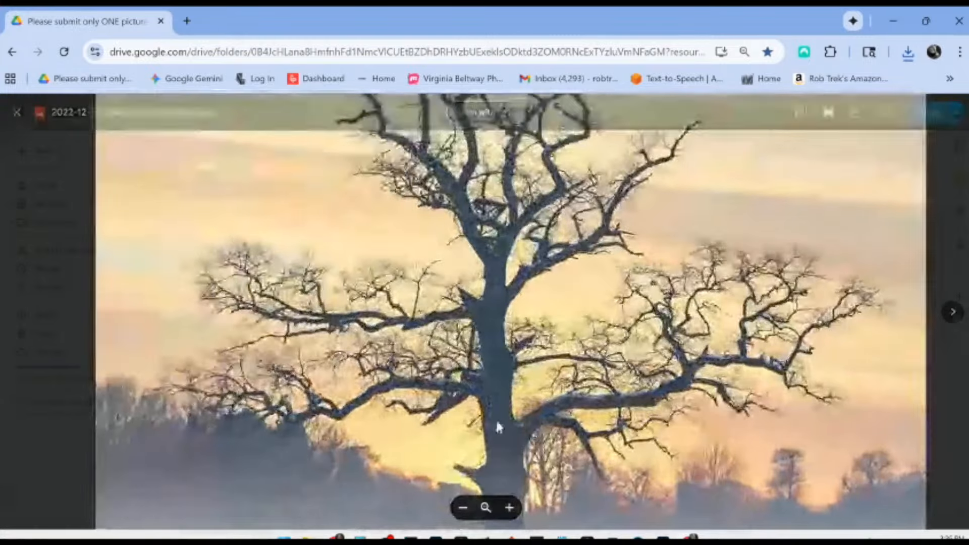
scroll(582, 413, "down", 8)
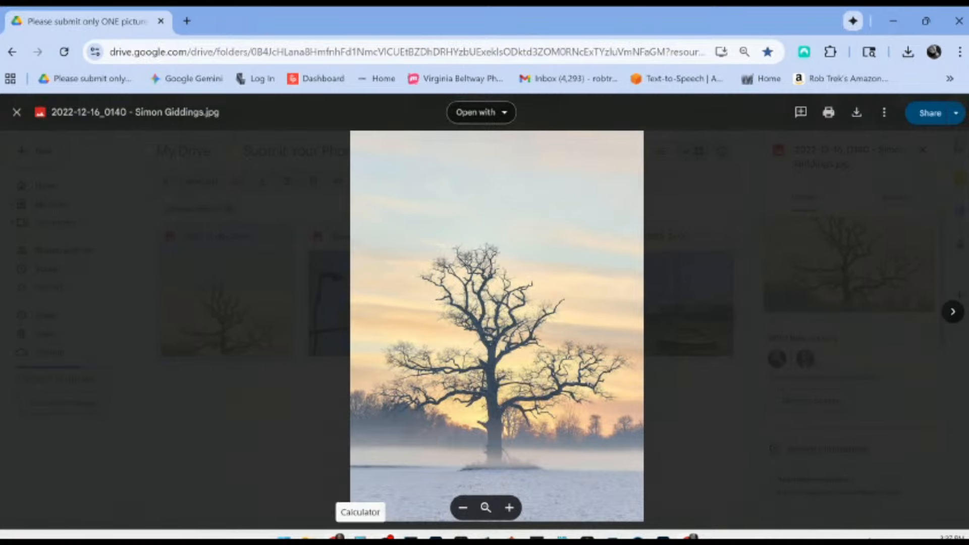
left_click(408, 477)
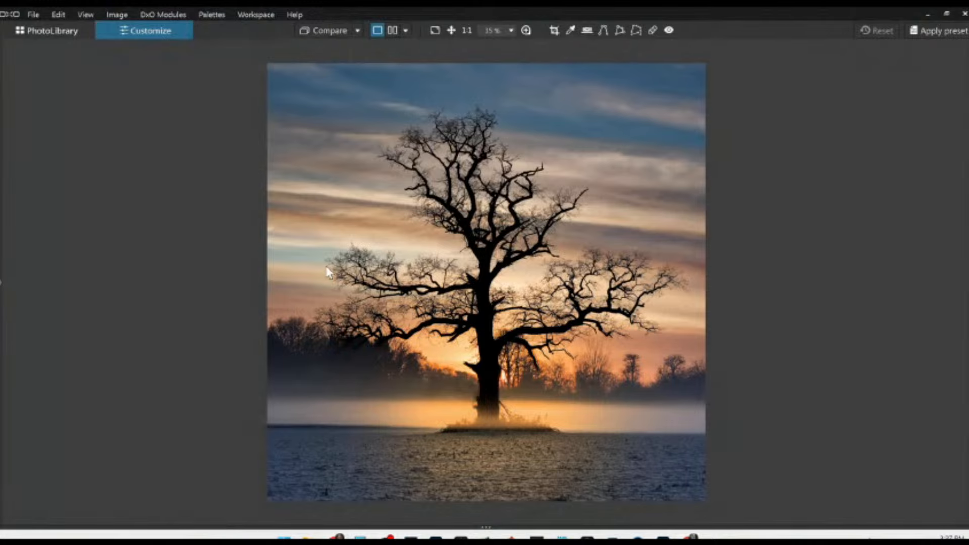
mouse_move(411, 537)
left_click(690, 537)
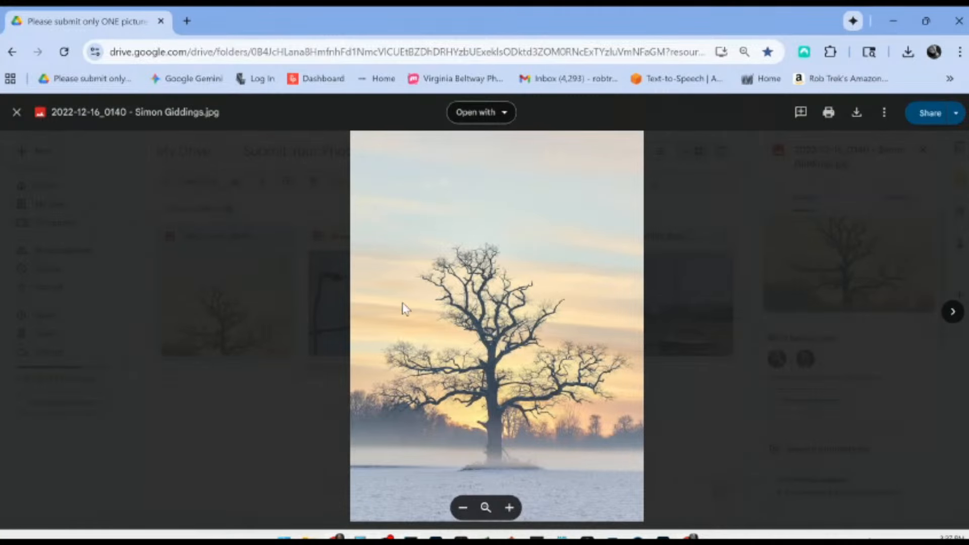
Close the tree preview in Drive and examine the Brown-Headed Nuthatch 16 submission, looking closely at the bird's head.
left_click(295, 328)
double_click(373, 312)
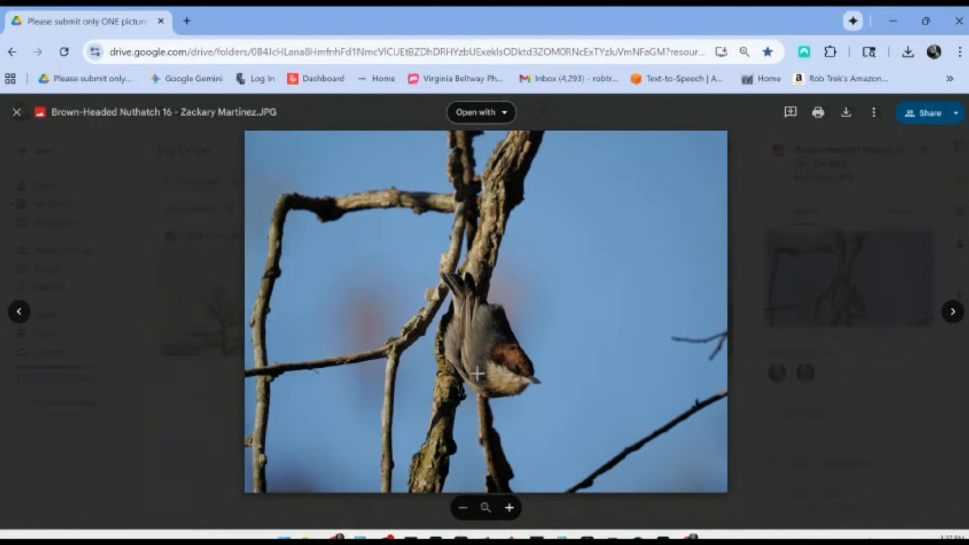
left_click(502, 388)
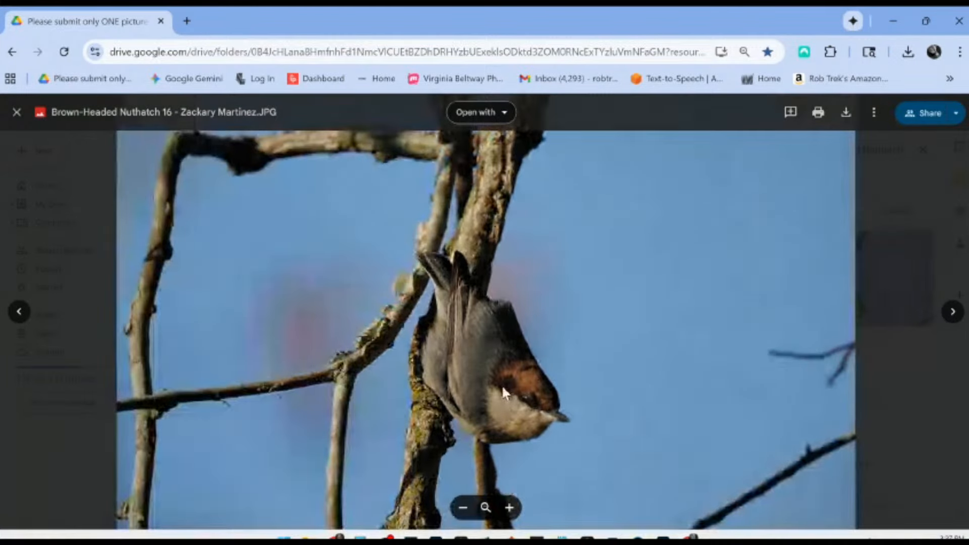
left_click(502, 385)
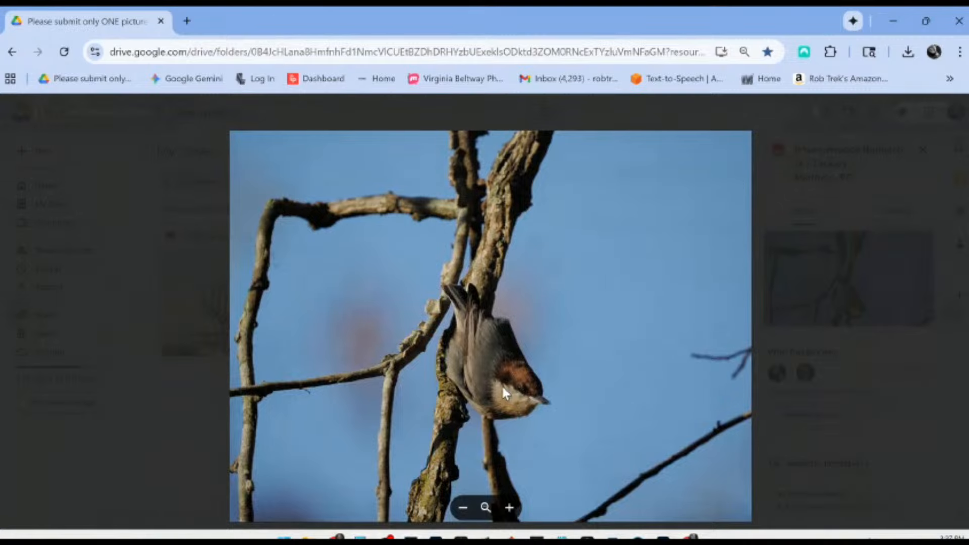
left_click(760, 392)
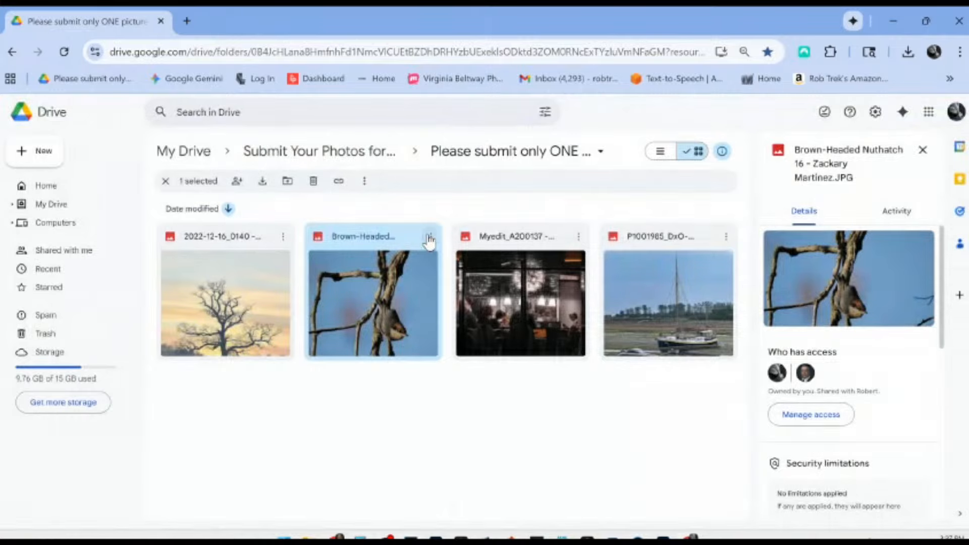
Download the Brown-Headed Nuthatch 16 JPG into the drive-download folder inside live streams.
left_click(431, 236)
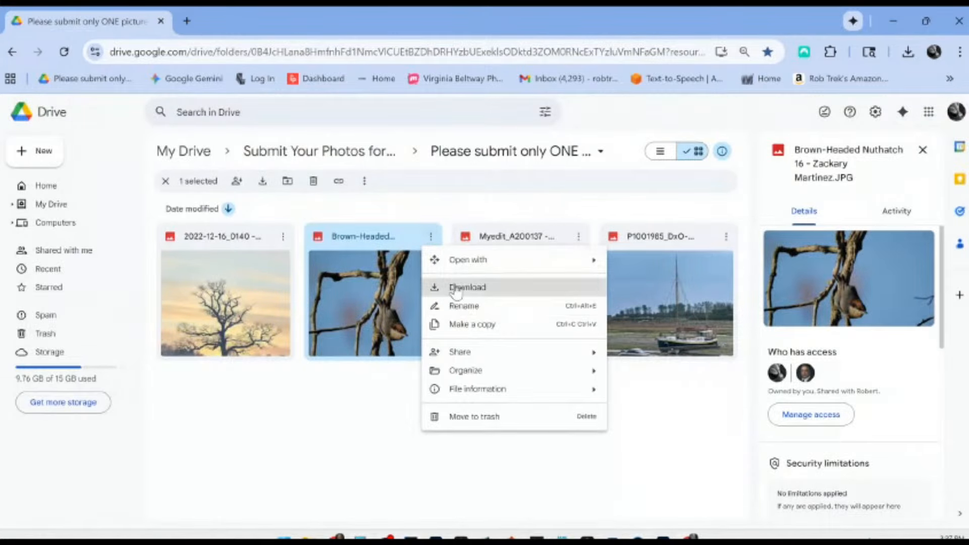
left_click(435, 287)
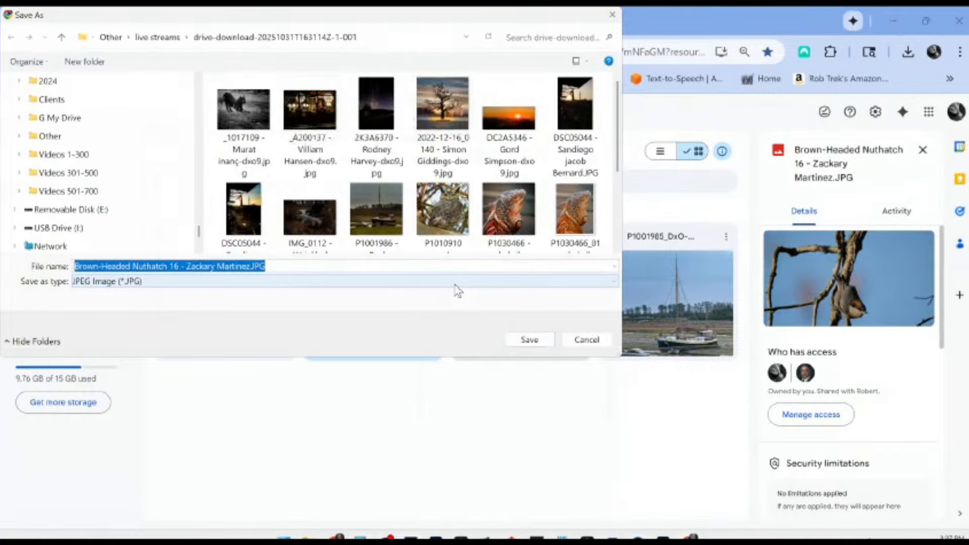
left_click(522, 346)
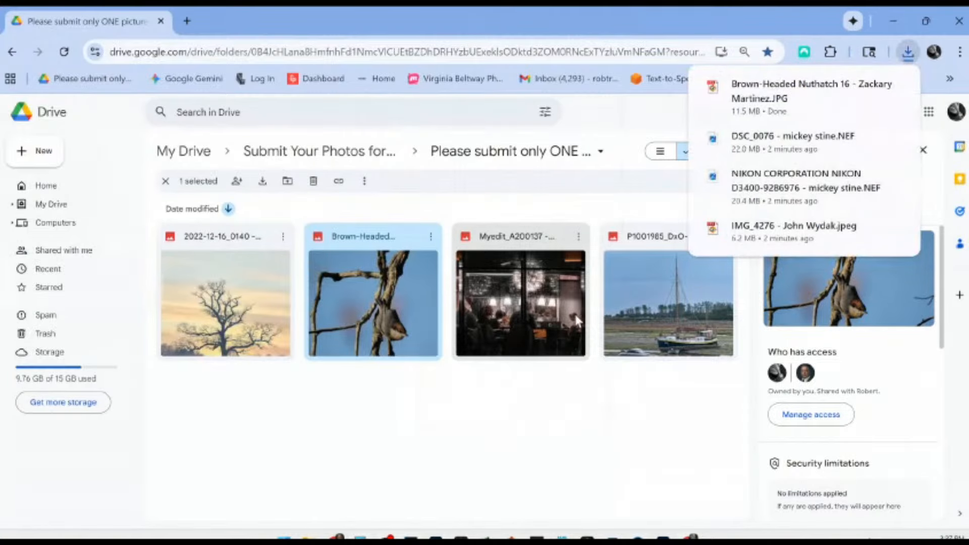
left_click(430, 237)
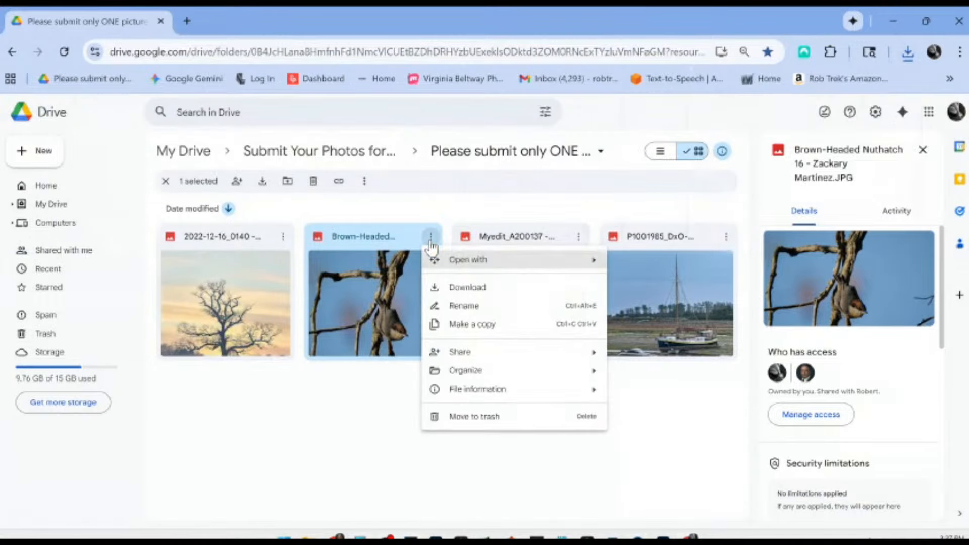
left_click(454, 286)
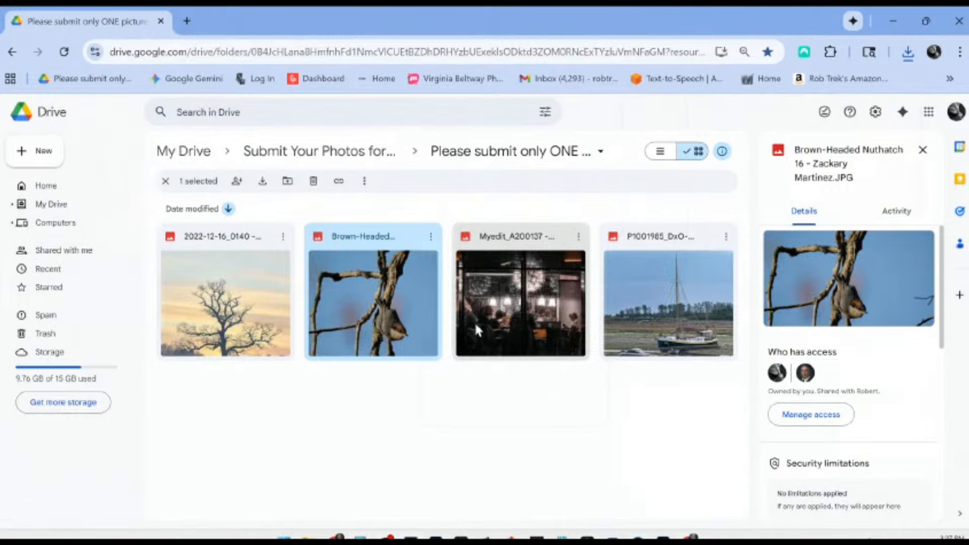
left_click(500, 313)
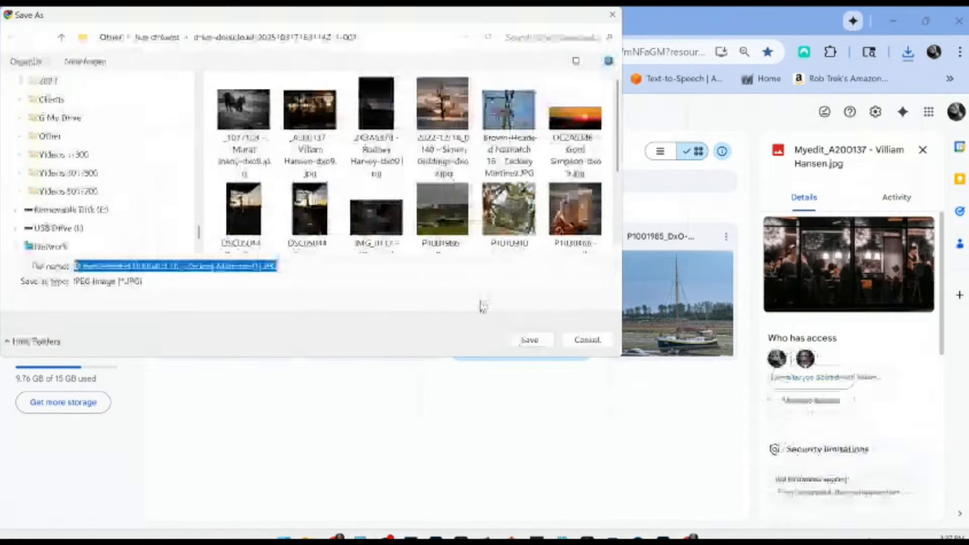
left_click(595, 339)
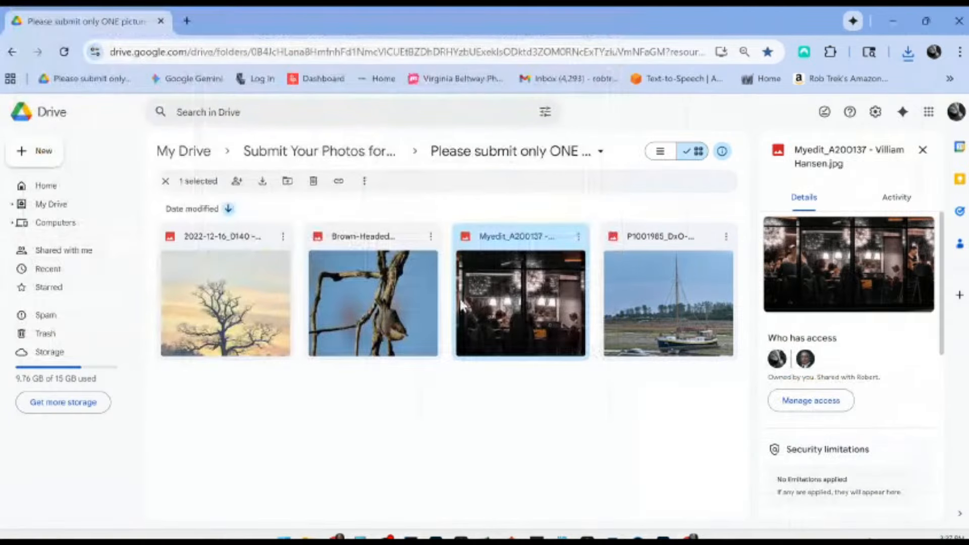
Move the Brown-Headed Nuthatch 16 submission in Drive to the trash.
left_click(431, 237)
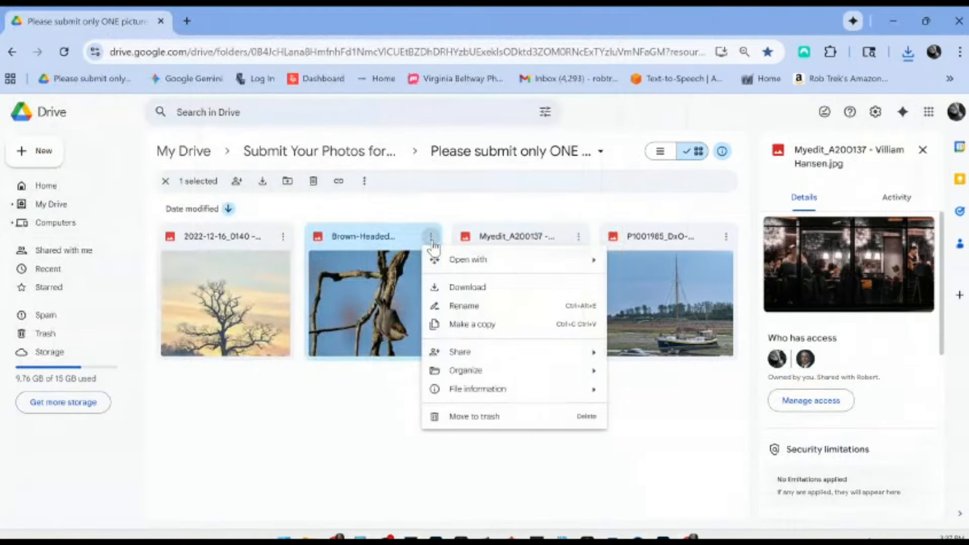
left_click(453, 417)
View the Myedit_A200137 restaurant submission in Drive, and switch to DxO PhotoLab to open its original _A200137 ORF photo full-size.
double_click(391, 319)
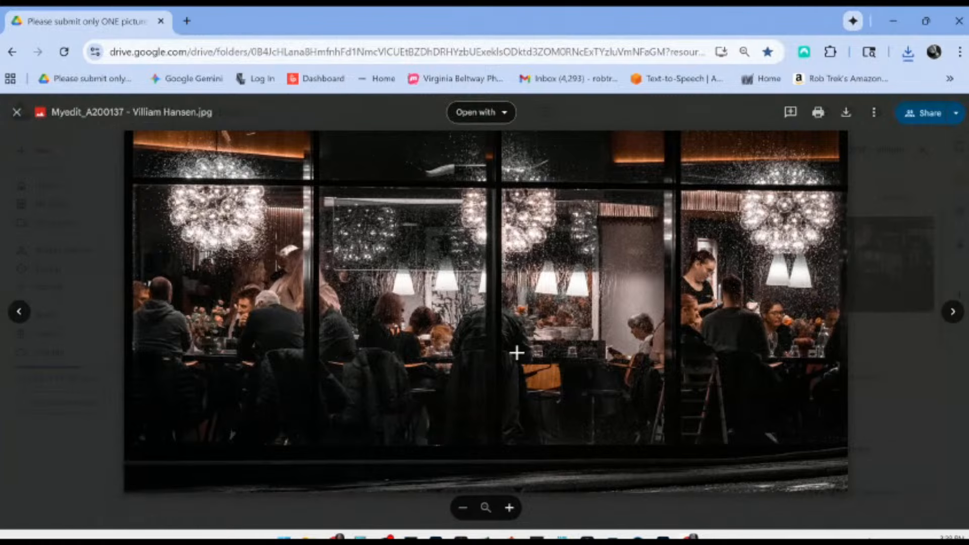
left_click(439, 518)
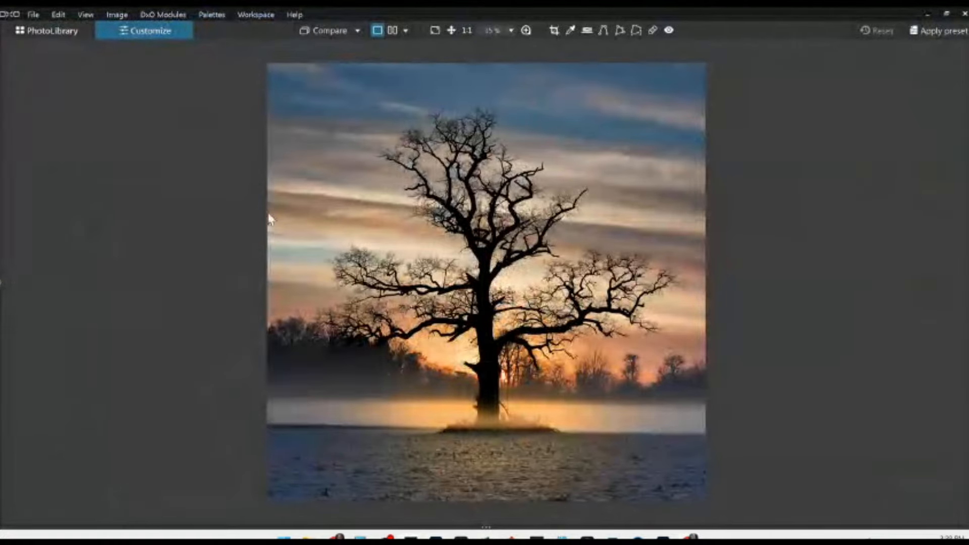
key("ctrl+Tab")
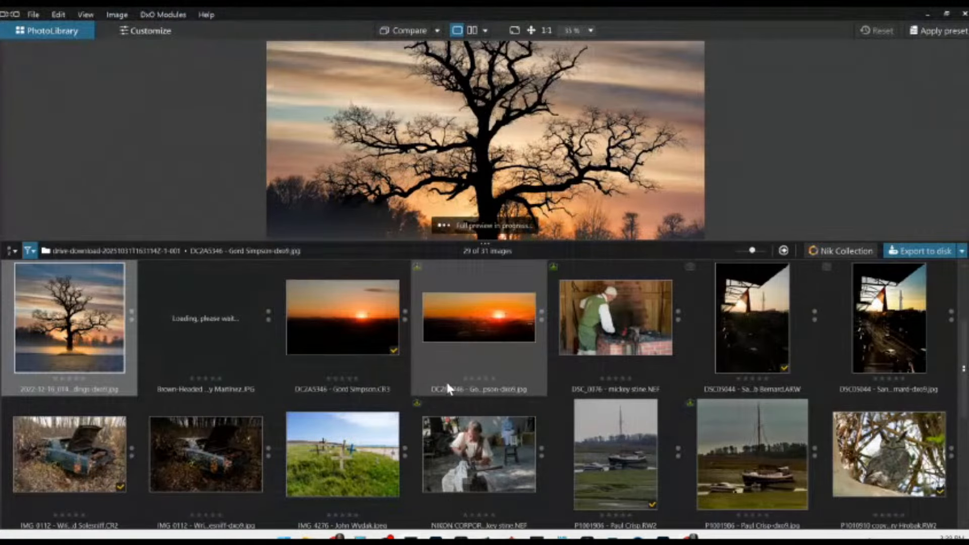
scroll(476, 424, "up", 1)
left_click(480, 429)
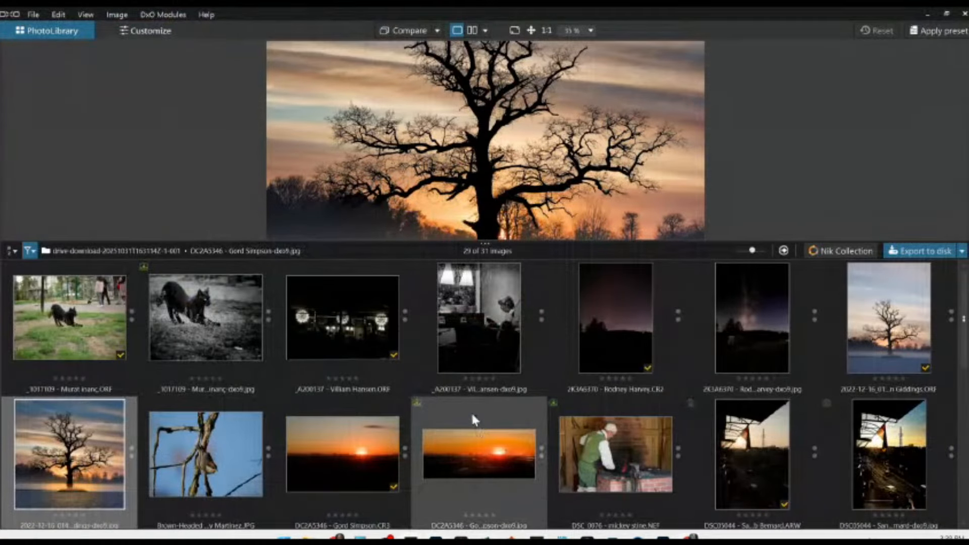
double_click(376, 345)
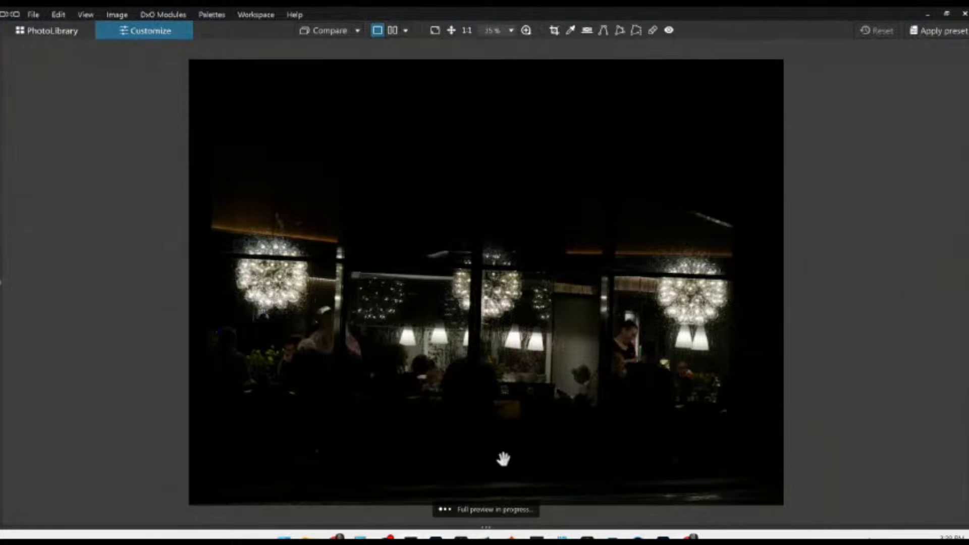
Return to the photo library and look through the thumbnails in the drive-download folder, from the restaurant photos to the pub photos.
left_click(53, 31)
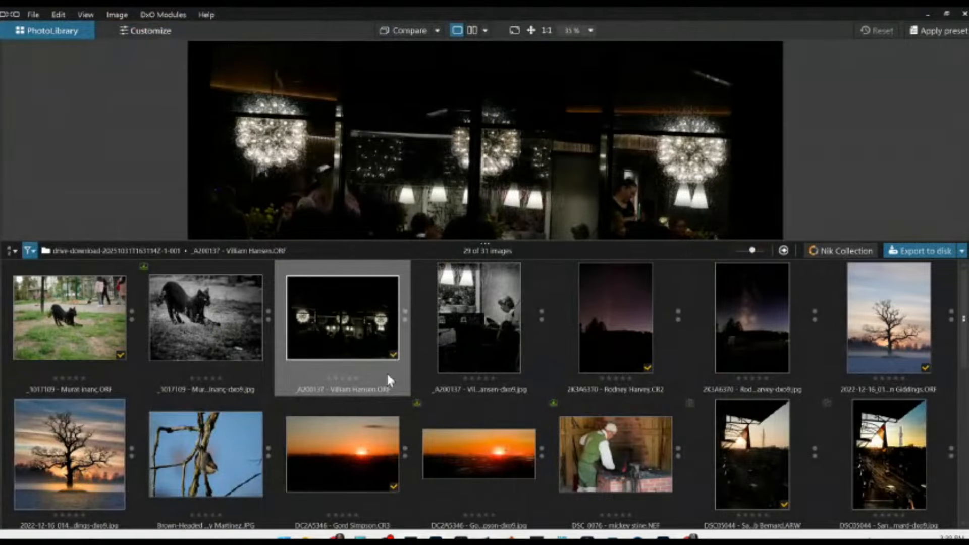
scroll(388, 376, "down", 2)
scroll(386, 372, "down", 4)
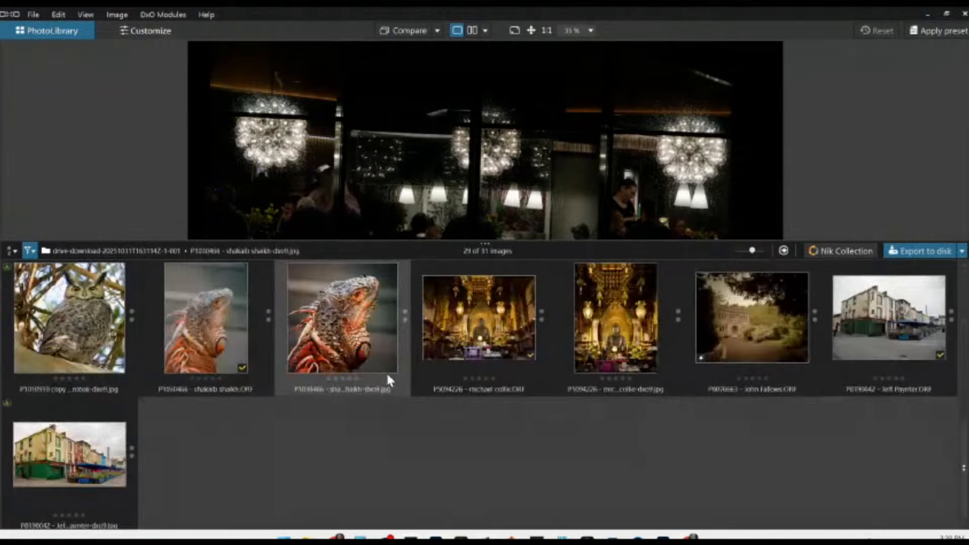
scroll(386, 371, "up", 6)
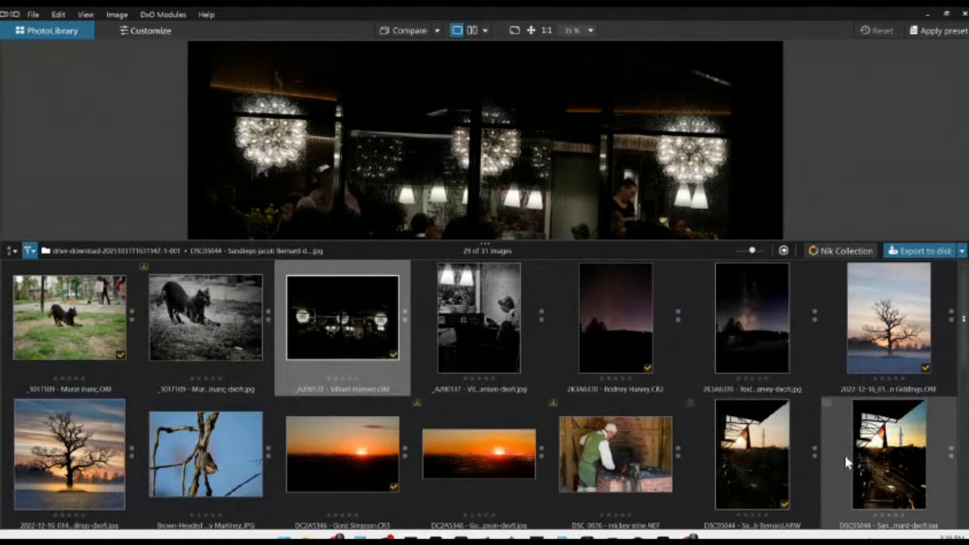
scroll(358, 464, "down", 1)
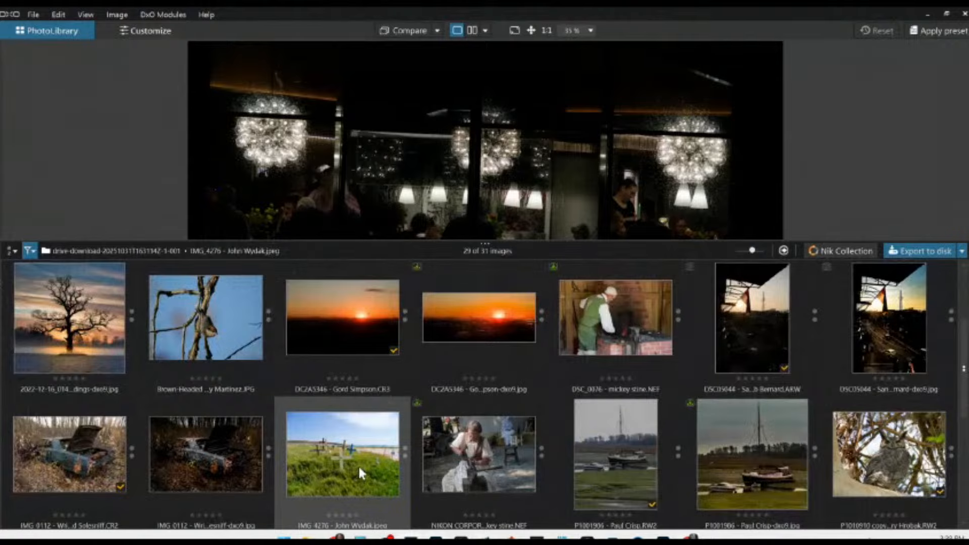
scroll(361, 473, "down", 1)
scroll(361, 473, "down", 1)
scroll(361, 473, "up", 1)
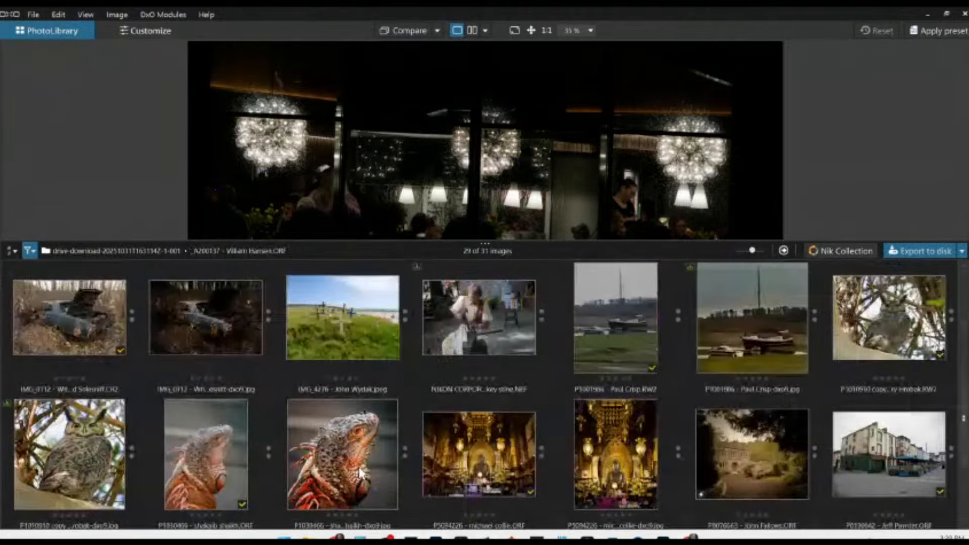
scroll(359, 472, "up", 2)
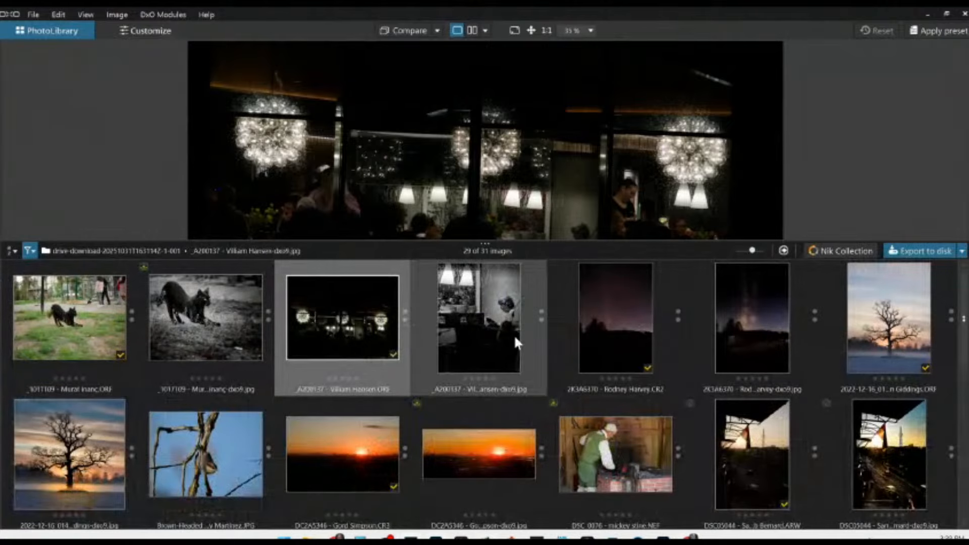
View the _A200137 dxo9 restaurant JPG full-size, compare it with the Myedit_A200137 submission in Drive, and return to the photo library.
double_click(492, 334)
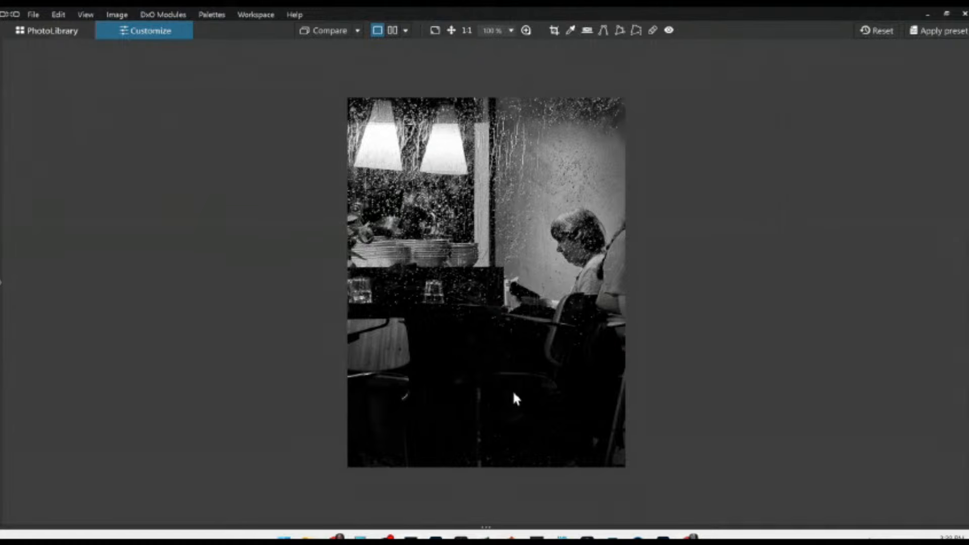
scroll(513, 393, "up", 1)
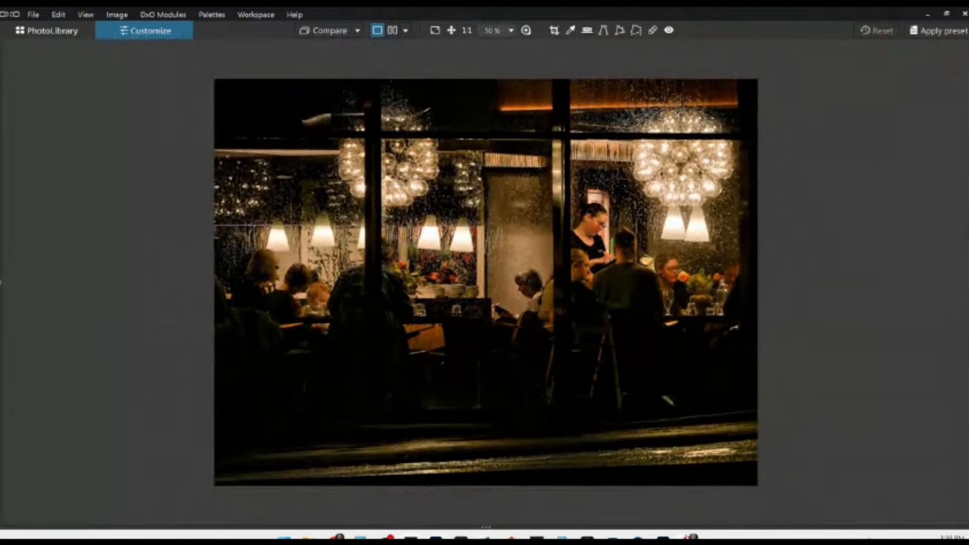
mouse_move(680, 504)
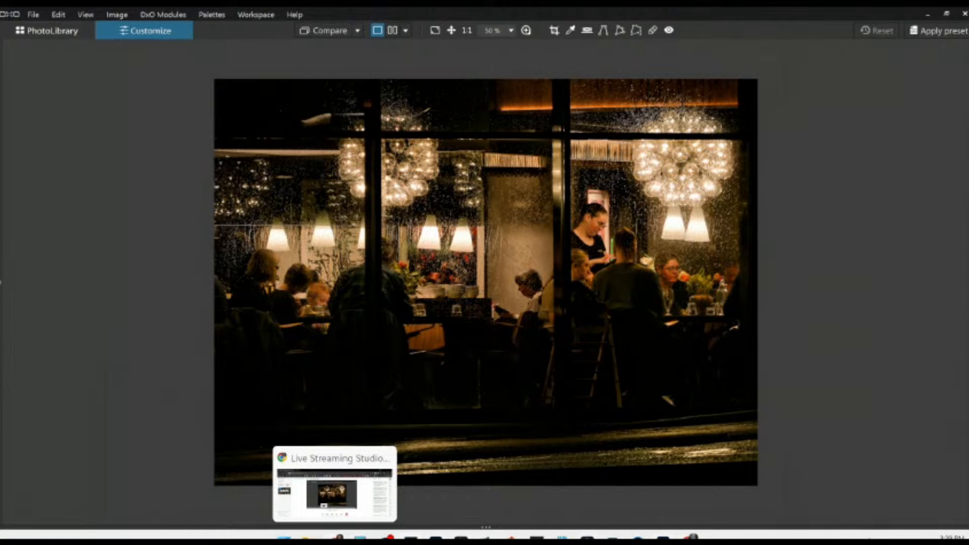
left_click(692, 536)
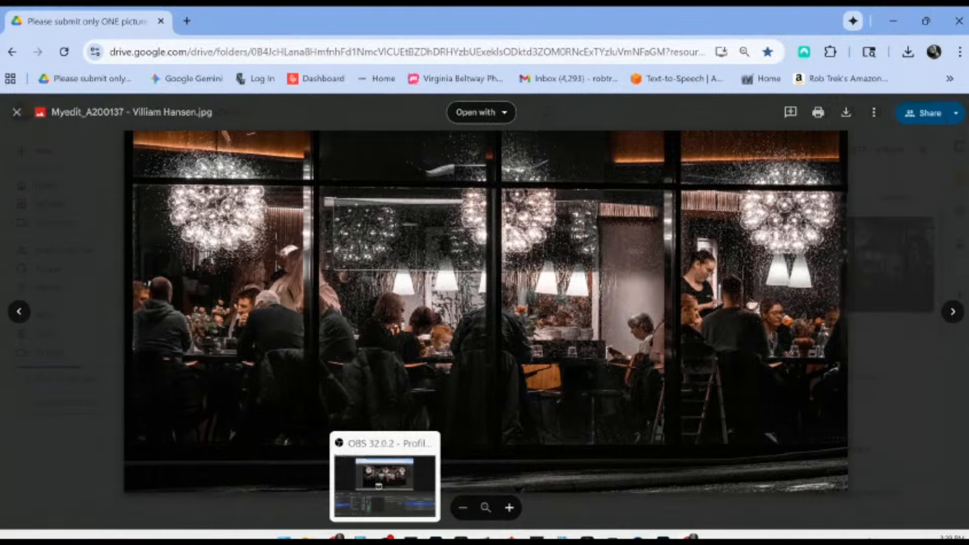
left_click(410, 538)
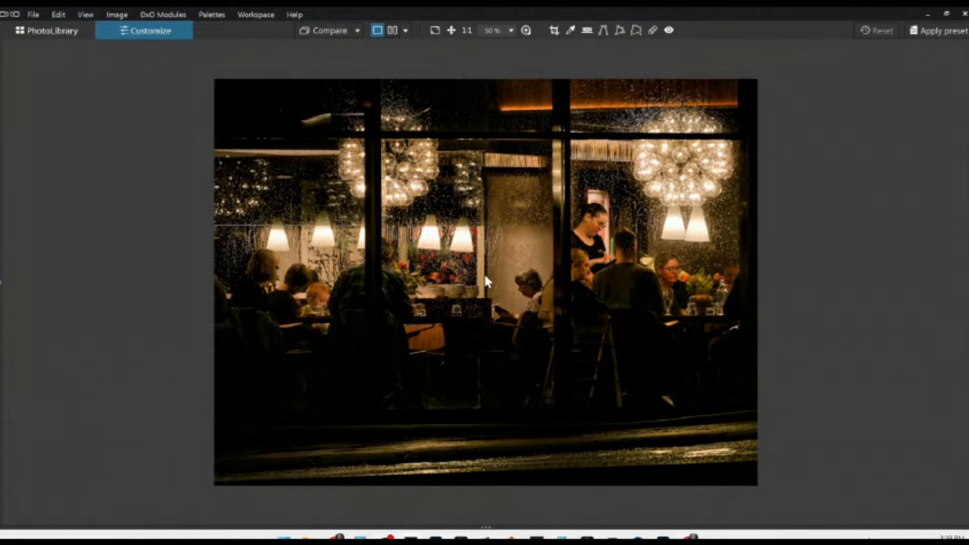
left_click(64, 32)
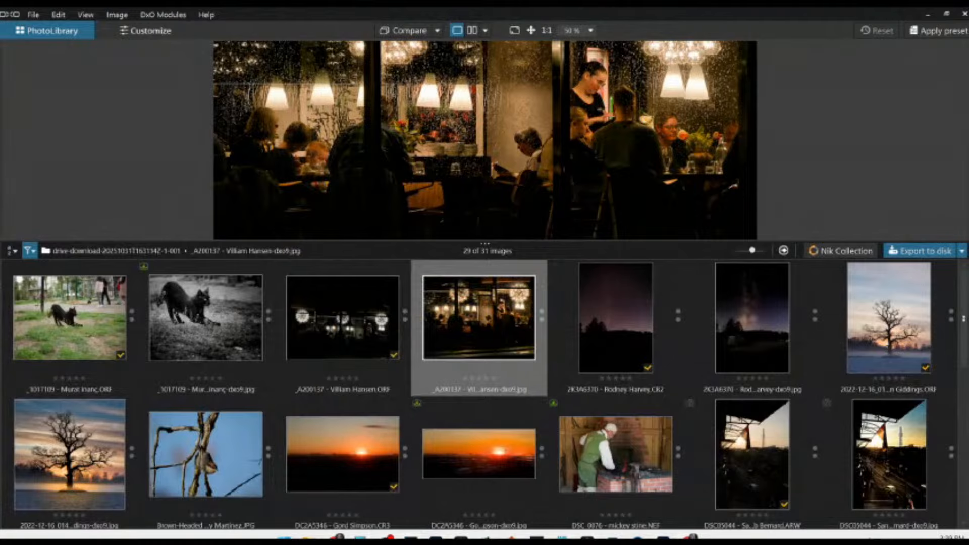
Switch to Drive, close the restaurant preview, and inspect the P1001985_DxO sailboat submission up close and in full.
left_click(692, 536)
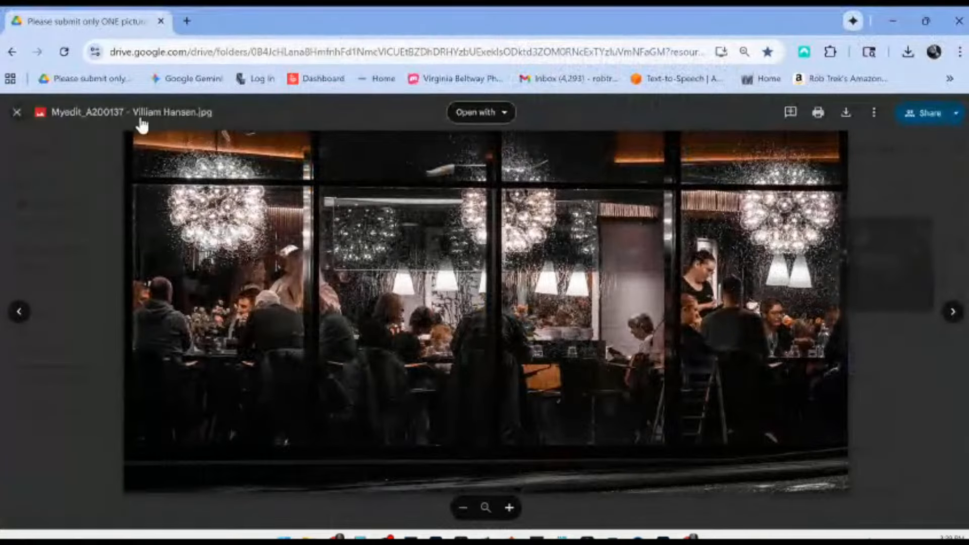
left_click(16, 112)
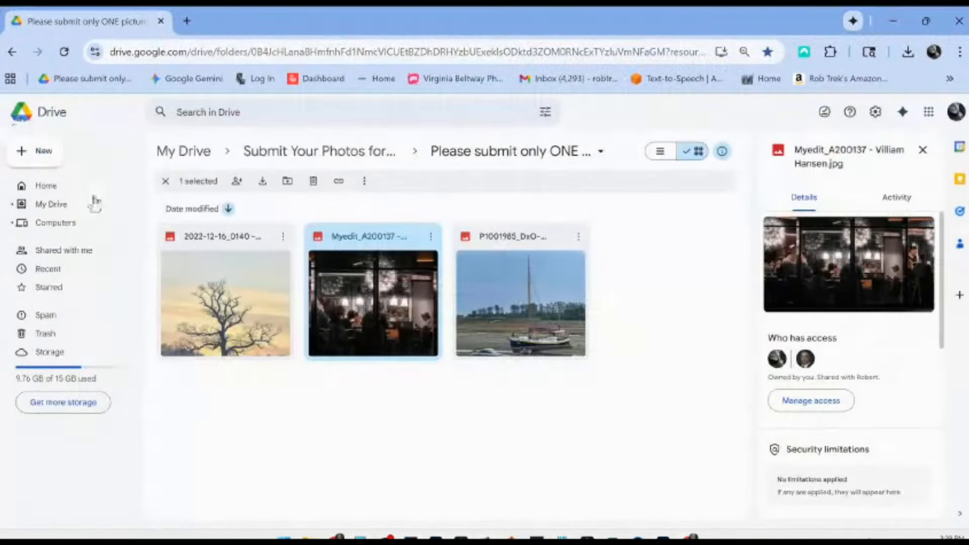
left_click(556, 328)
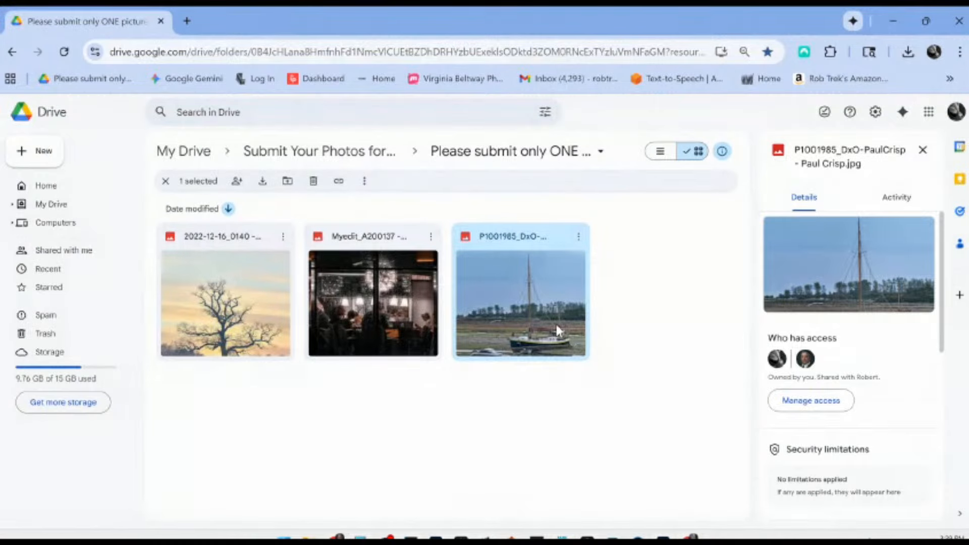
double_click(556, 328)
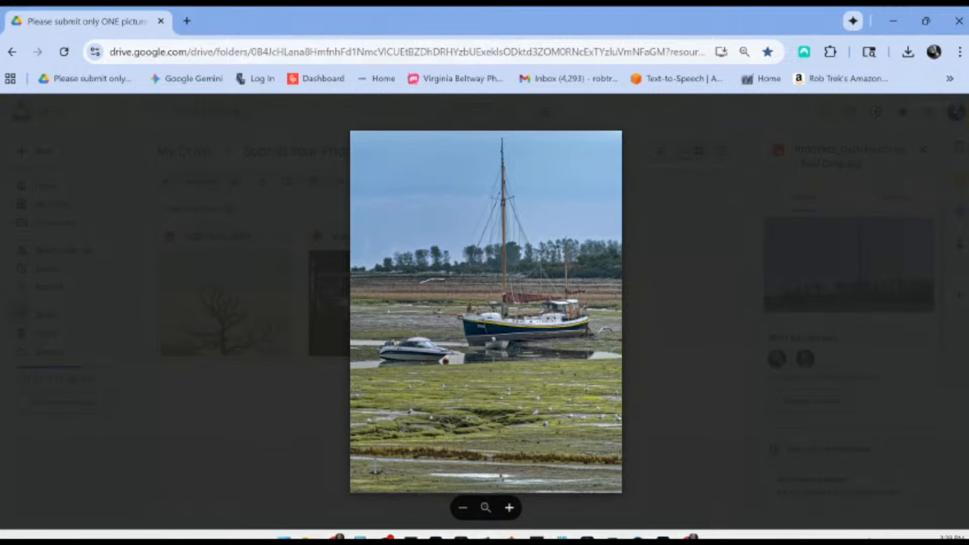
scroll(494, 354, "up", 1)
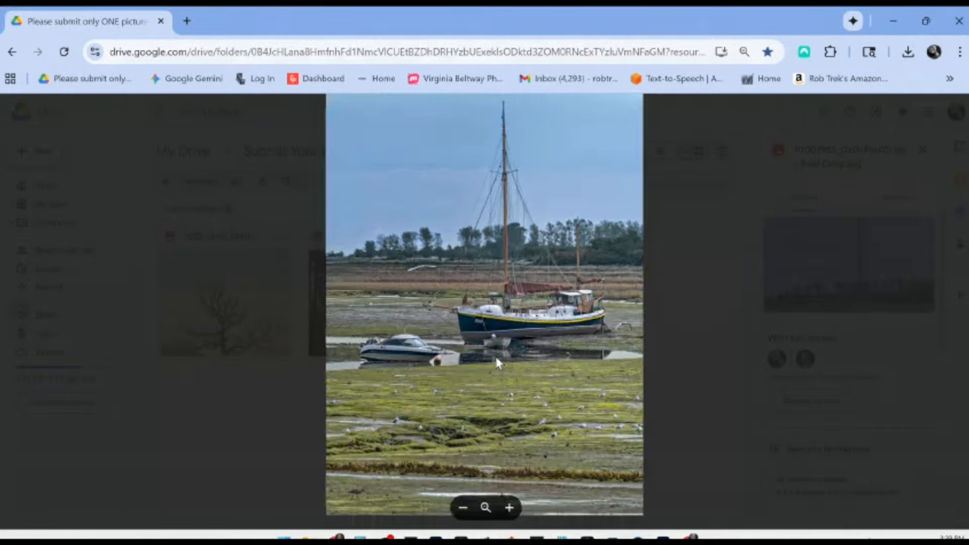
scroll(495, 354, "up", 3)
left_click_drag(464, 234, 470, 268)
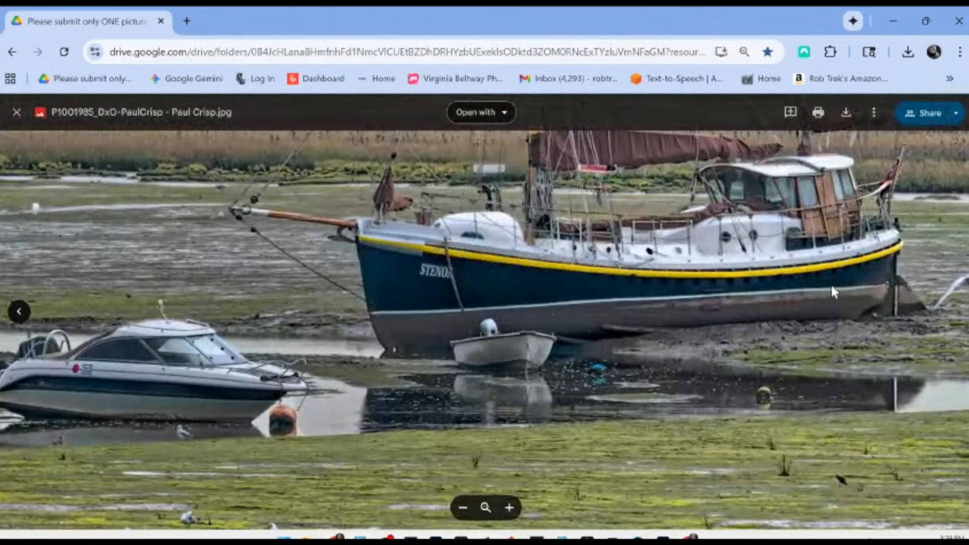
scroll(796, 271, "down", 5)
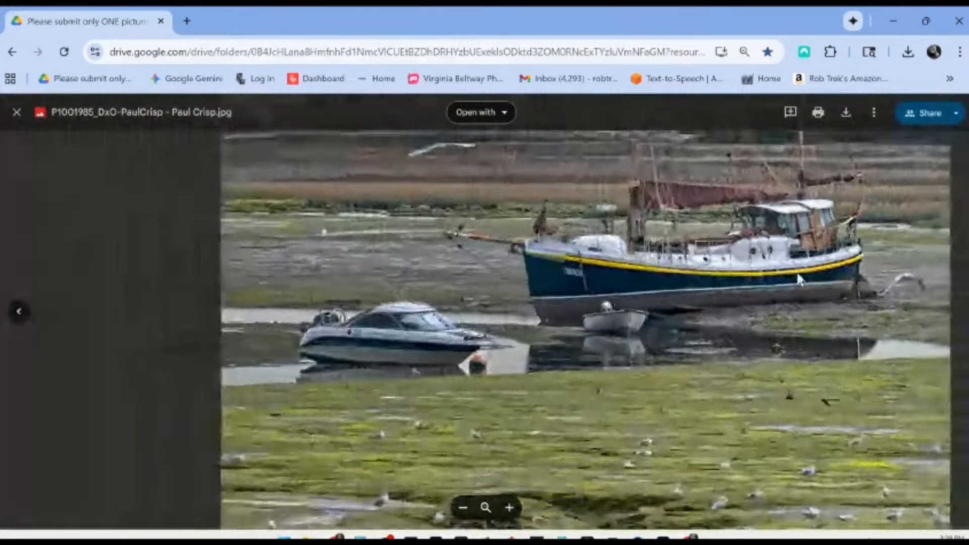
scroll(704, 272, "down", 2)
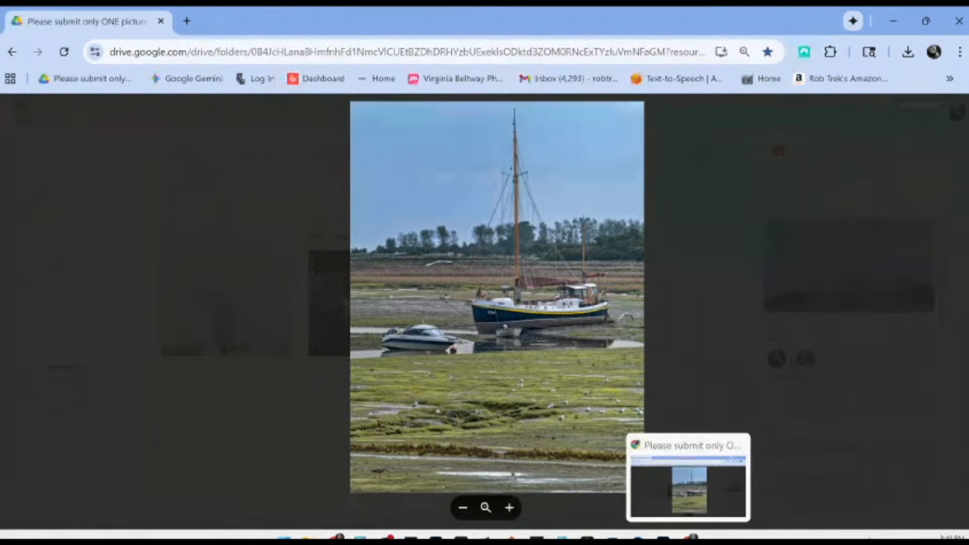
Switch to DxO PhotoLab, view the original P1001986 RW2 sailboat photo full-size, and compare it with the Drive submission.
left_click(688, 538)
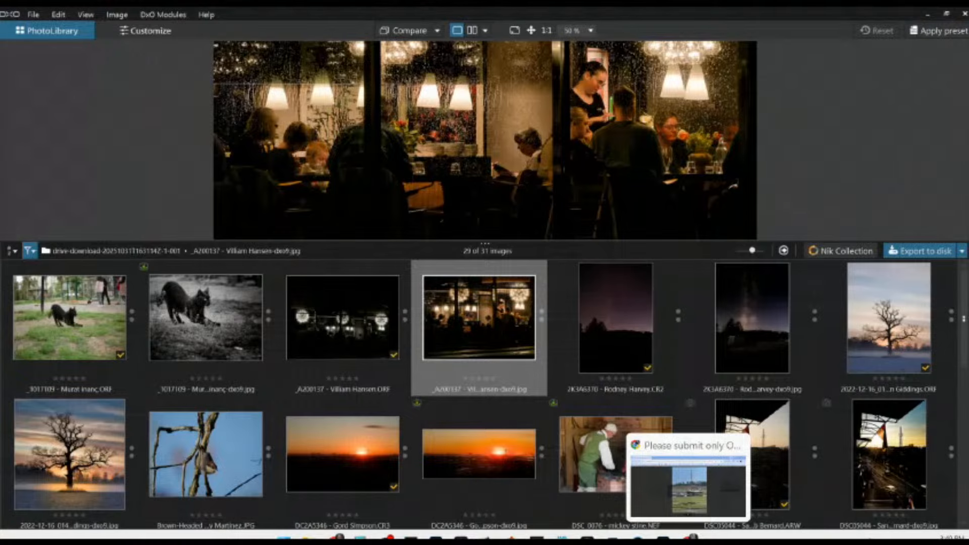
scroll(548, 469, "down", 2)
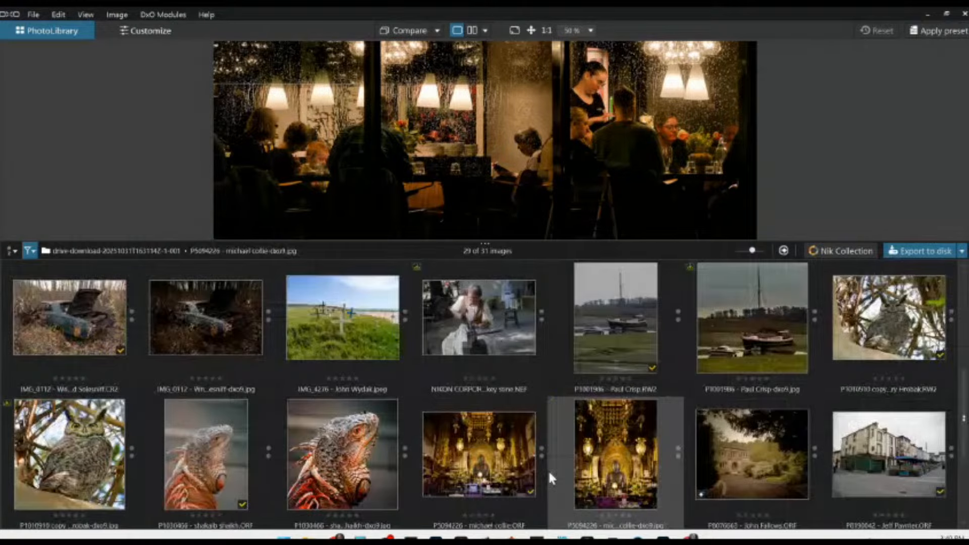
scroll(548, 469, "up", 1)
double_click(622, 469)
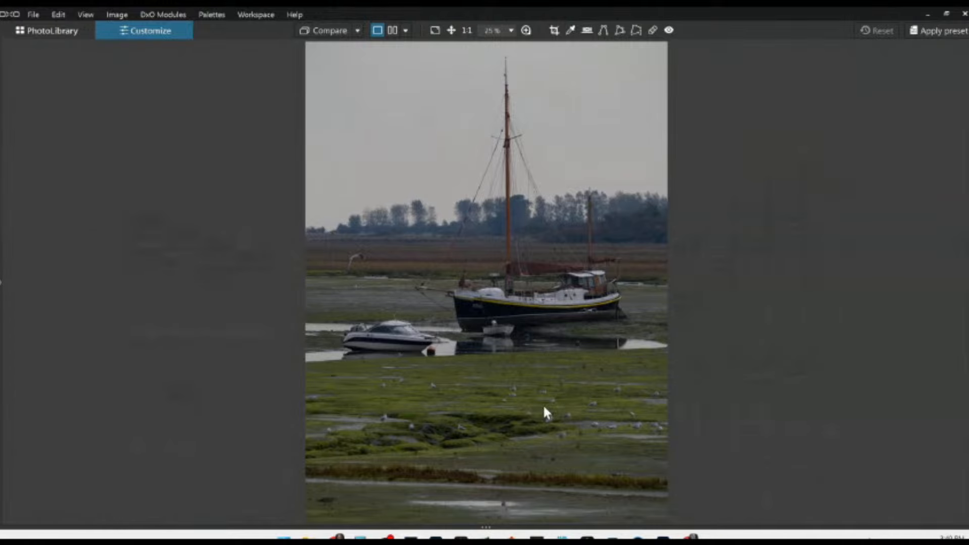
left_click(690, 536)
key("alt+Tab")
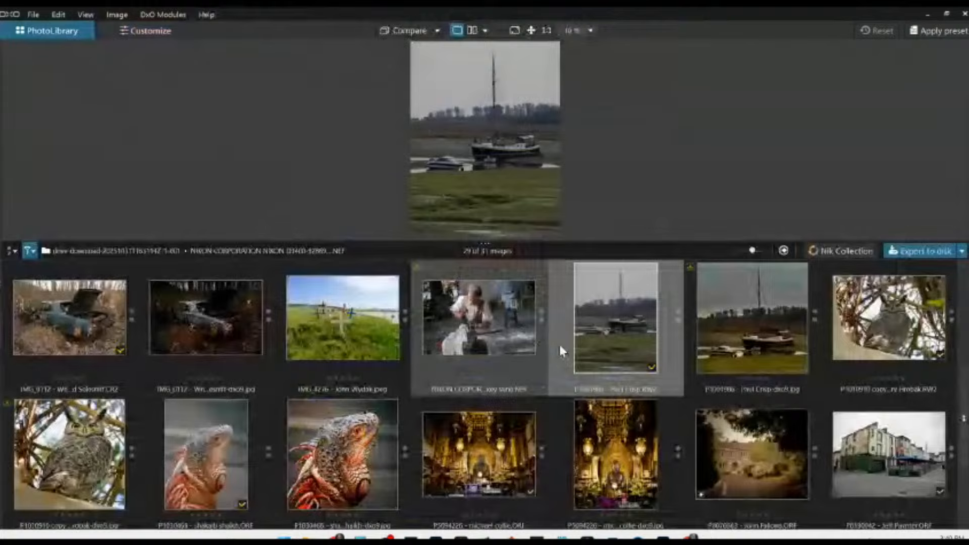
View the P1001986 dxo9 sailboat JPG full-size, compare it with the Drive submission, and return to the photo library.
left_click(743, 341)
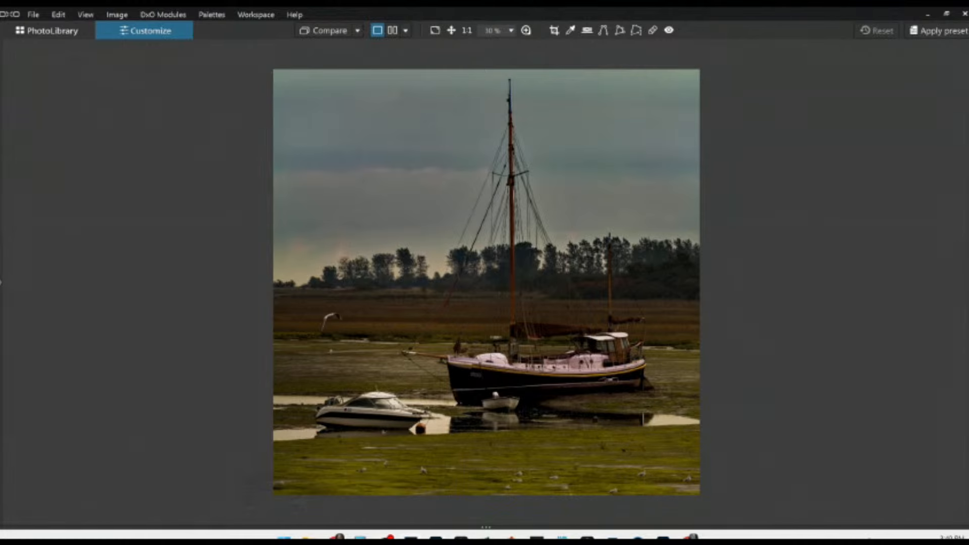
left_click(688, 536)
left_click(83, 35)
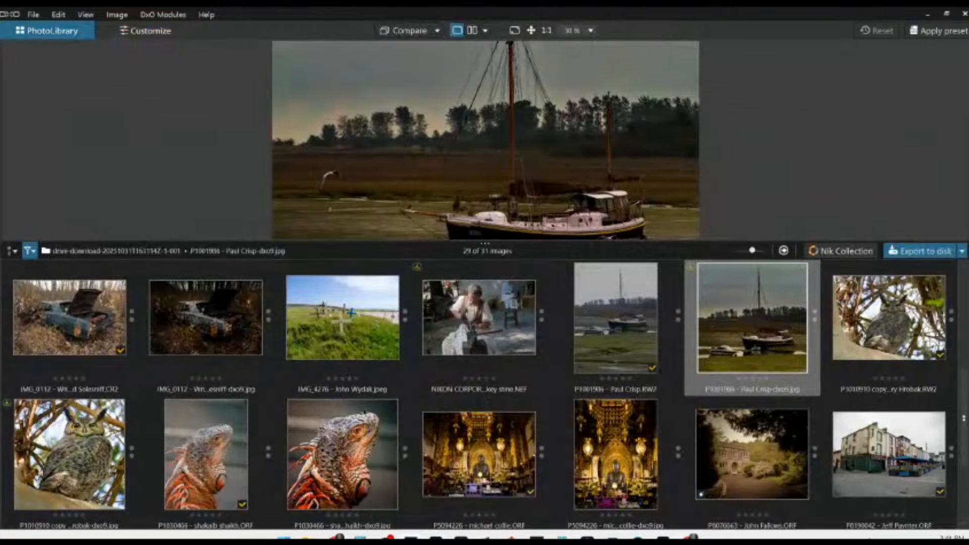
Close the sailboat preview in Drive and move the tree, restaurant and sailboat submissions to the trash.
left_click(687, 536)
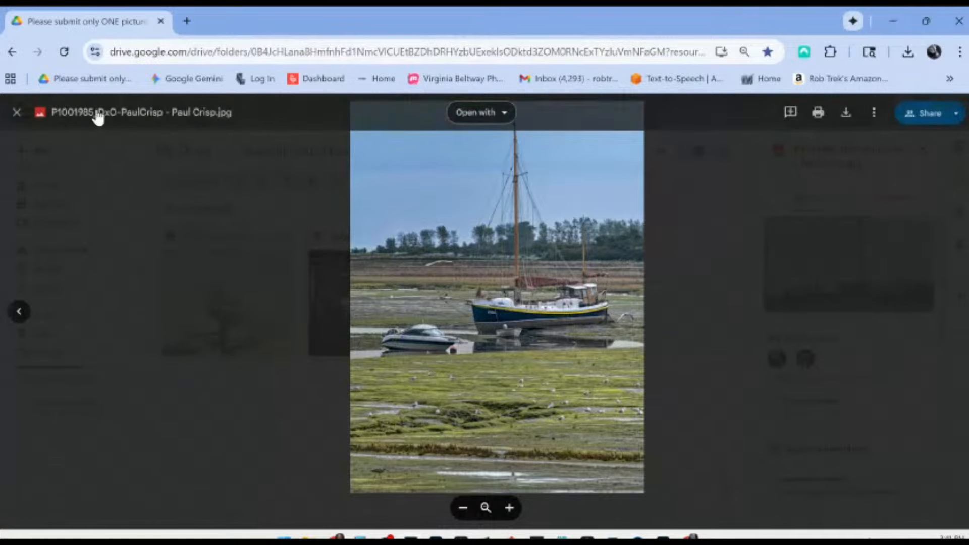
left_click(99, 161)
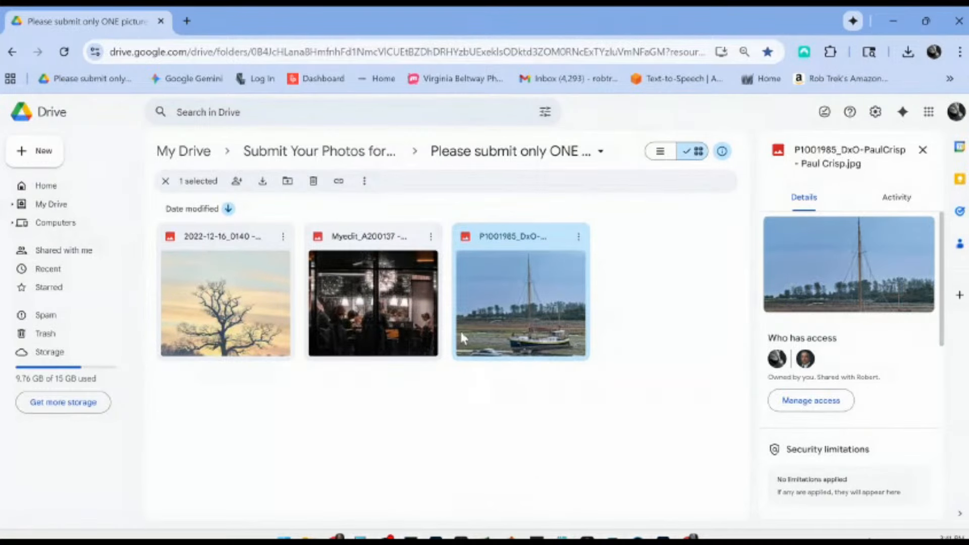
left_click(239, 301, "shift")
left_click(314, 183)
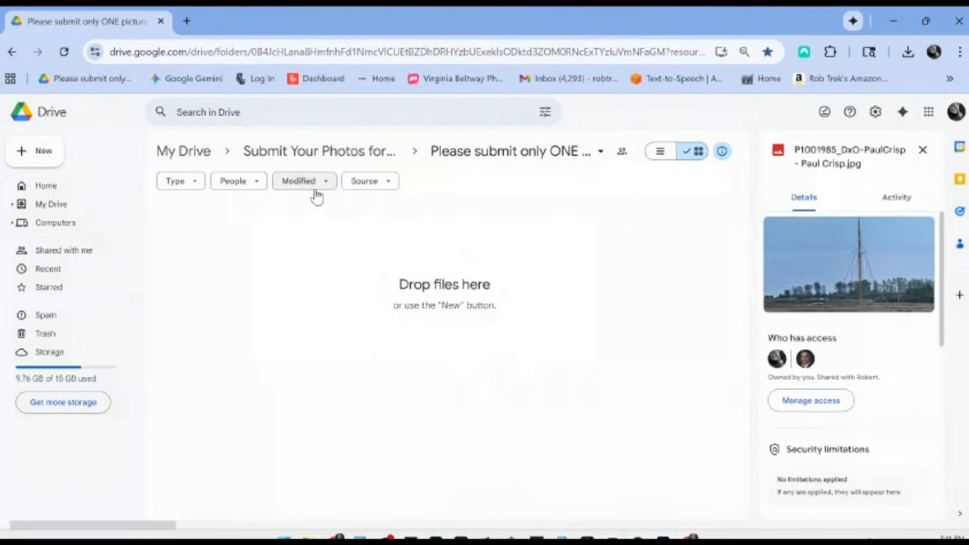
Switch to DxO PhotoLab, look through the candidate photos, and open the DSC_0076 NEF blacksmith photo for editing.
key("alt+Tab")
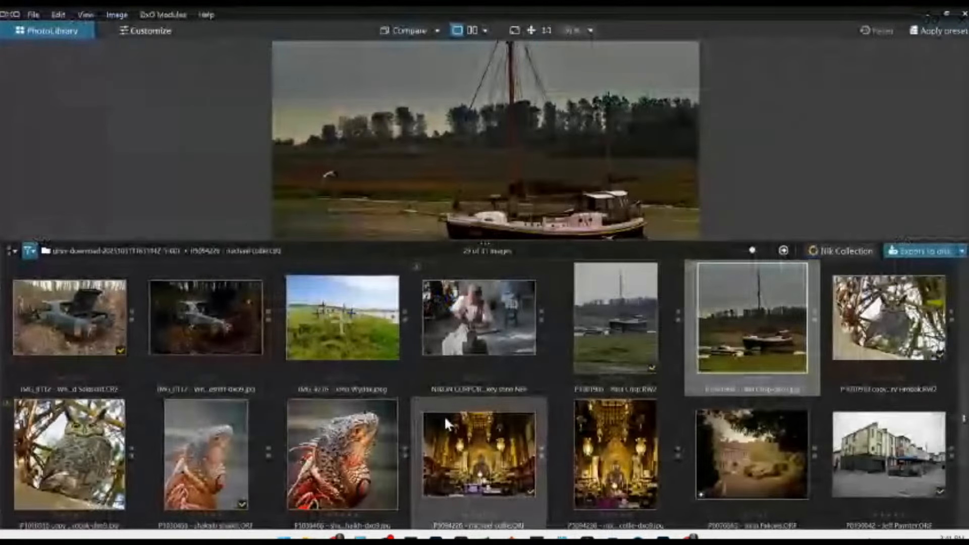
left_click(484, 312)
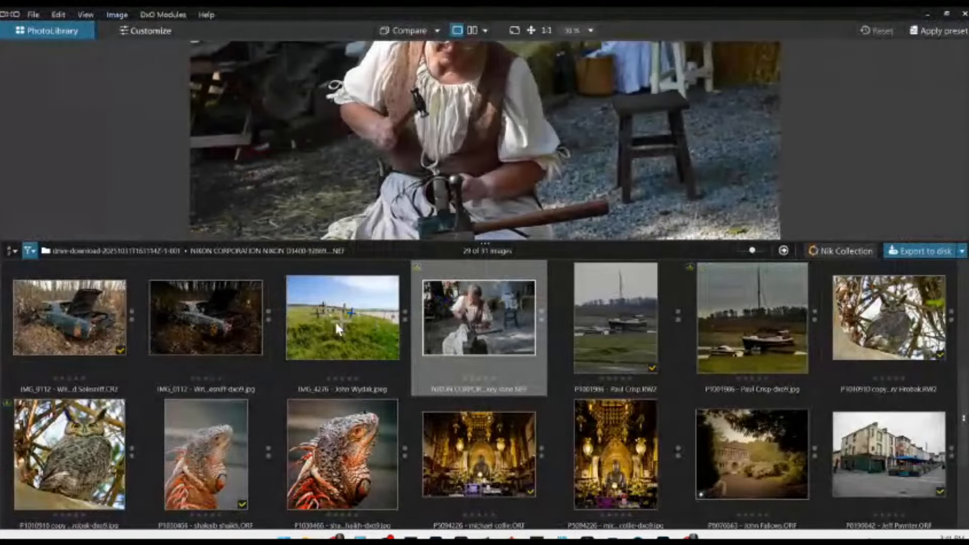
left_click(348, 333)
scroll(356, 341, "up", 4)
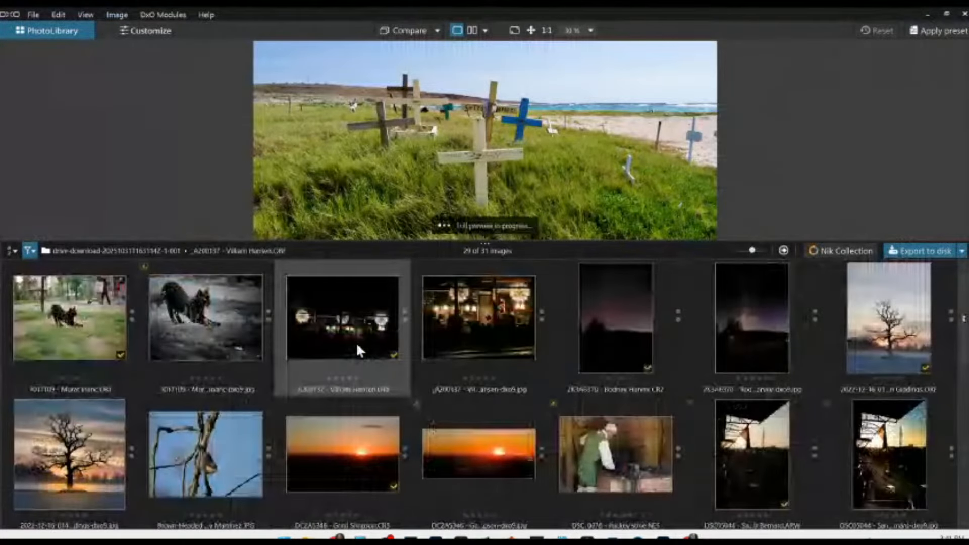
left_click(741, 303)
left_click(701, 433)
double_click(625, 443)
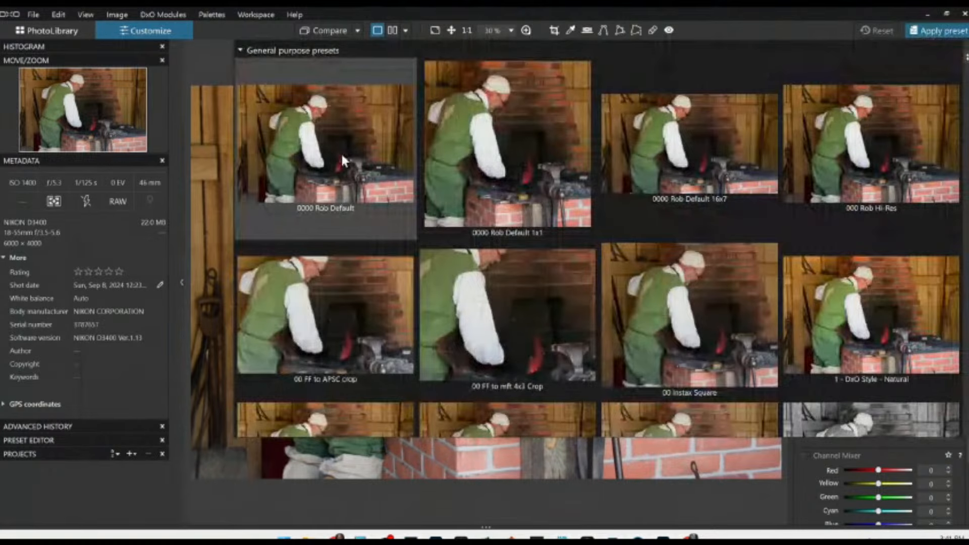
Apply the 0000 Rob Default preset to the blacksmith photo and set its horizon correction to 0.60.
left_click(341, 154)
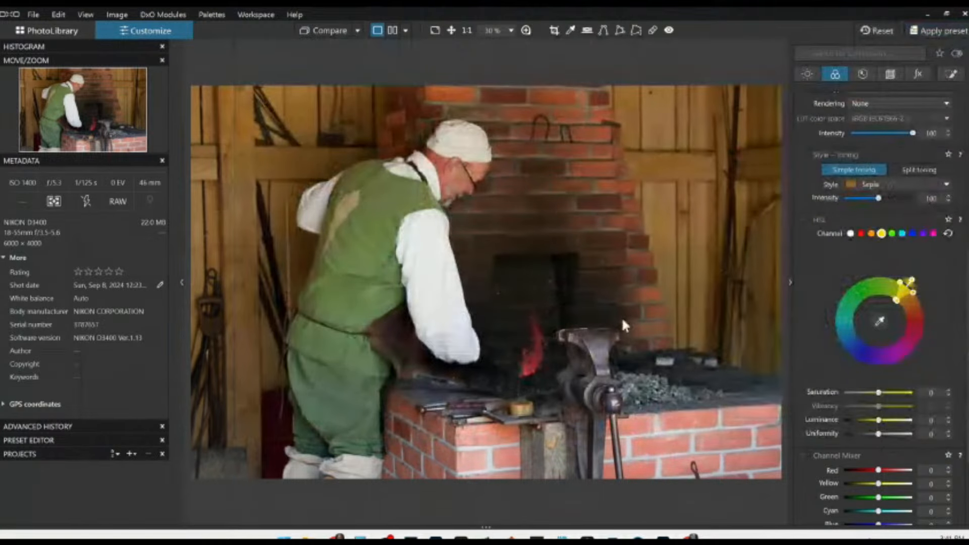
left_click(887, 76)
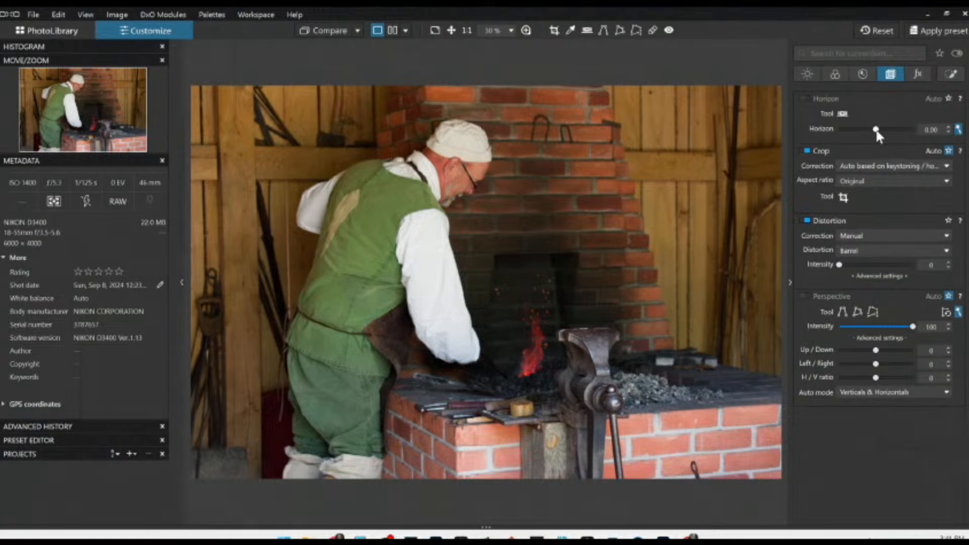
left_click_drag(876, 130, 877, 130)
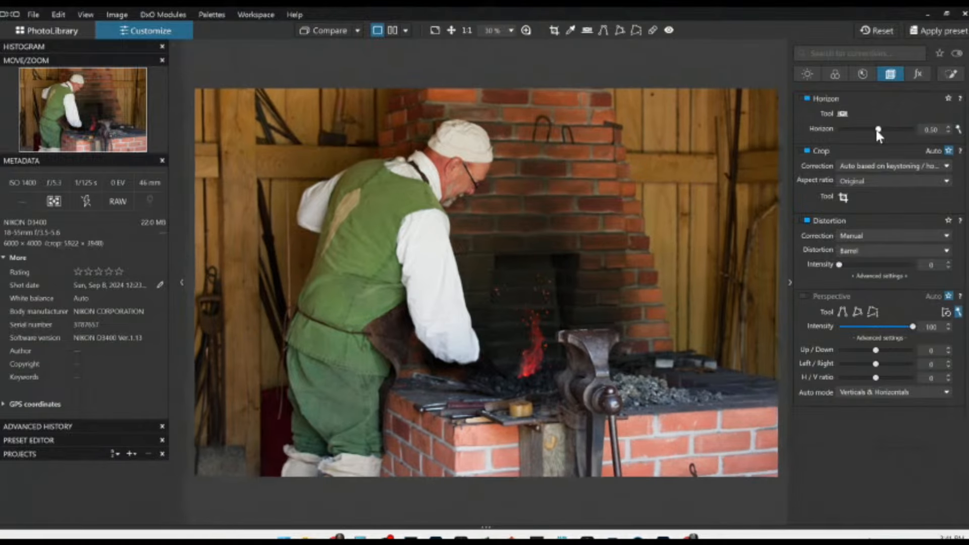
scroll(876, 130, "up", 1)
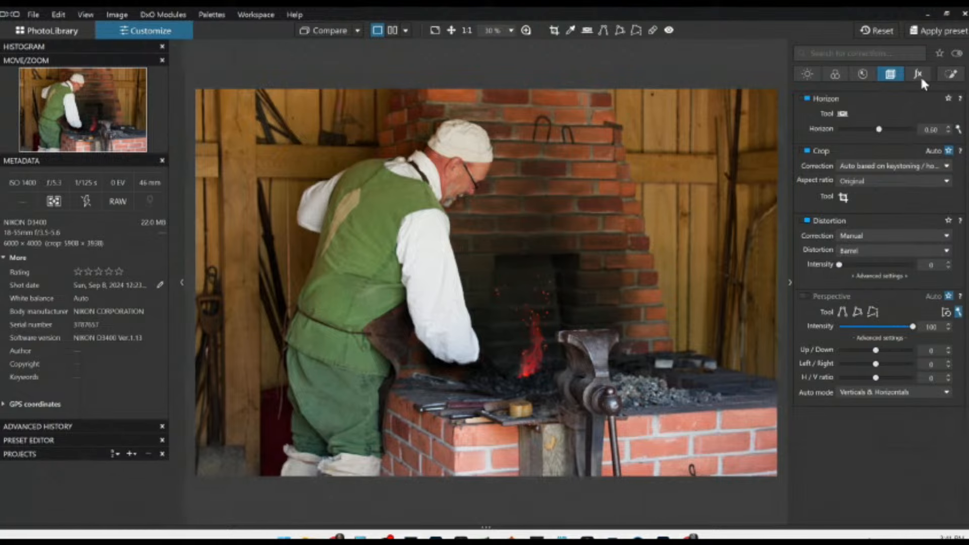
Darken the blacksmith photo by setting the exposure correction to -1.72.
left_click(951, 74)
left_click(806, 76)
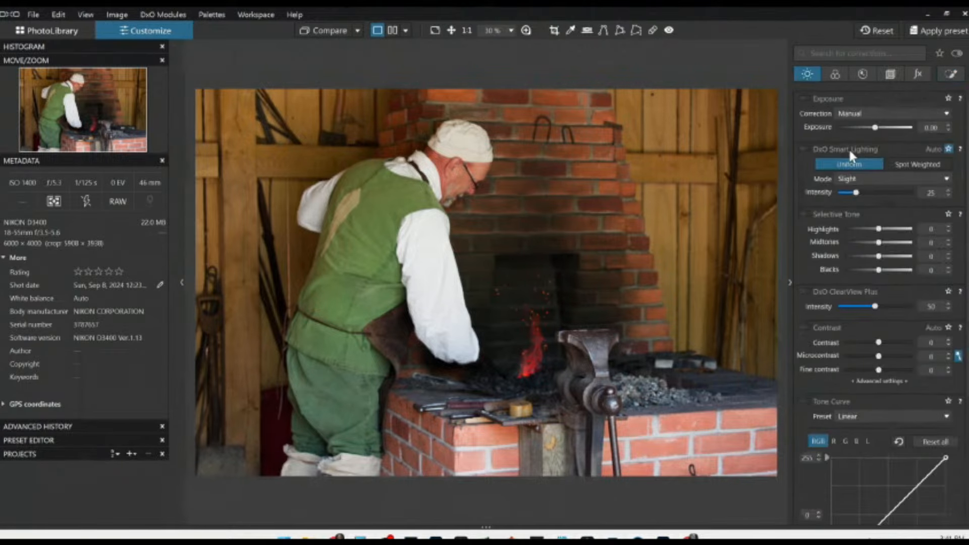
left_click(866, 128)
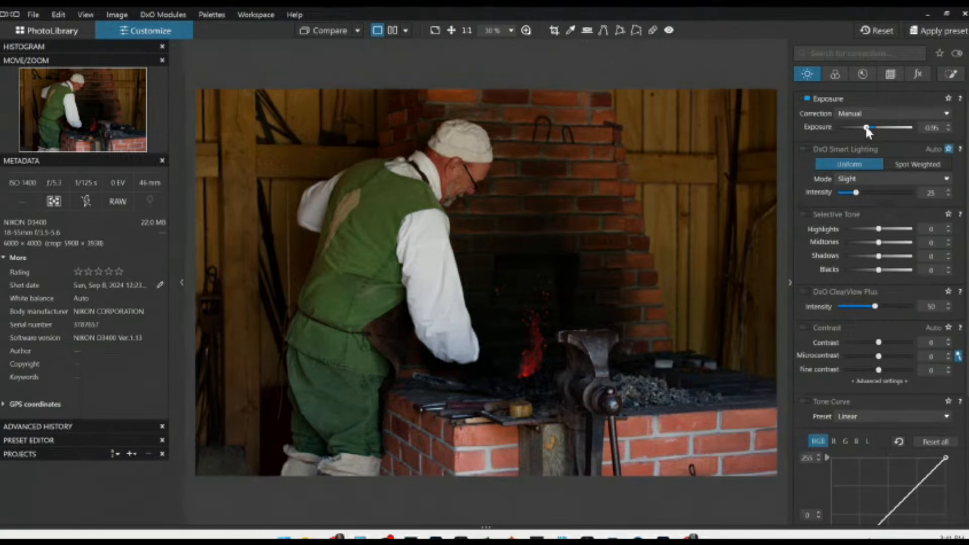
left_click_drag(866, 129, 859, 131)
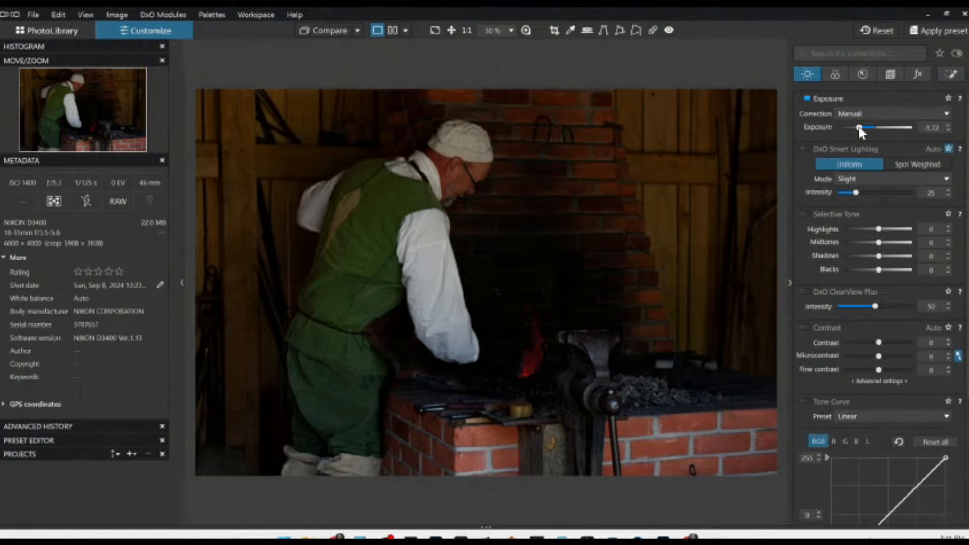
Set the crop aspect ratio of the blacksmith photo to 5 × 4.
left_click(948, 76)
left_click(889, 75)
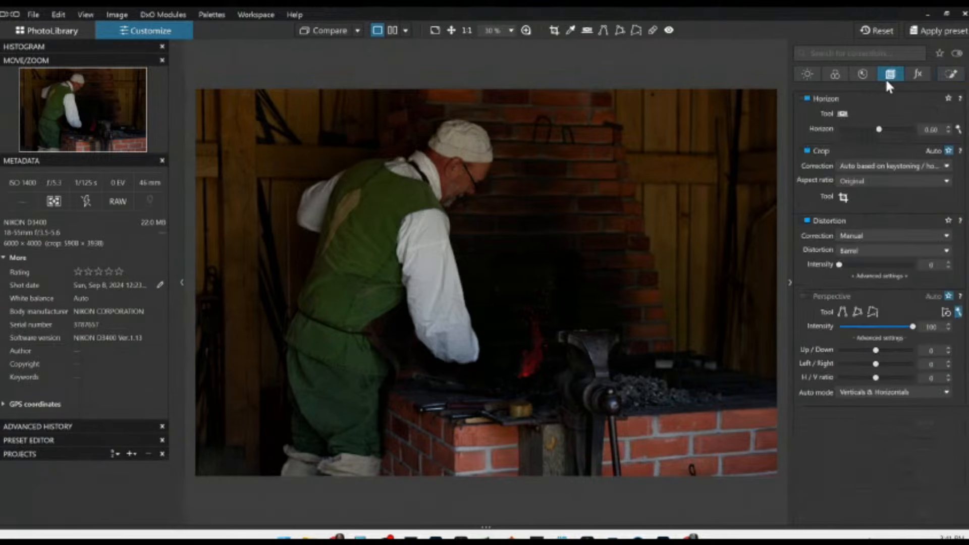
left_click(856, 180)
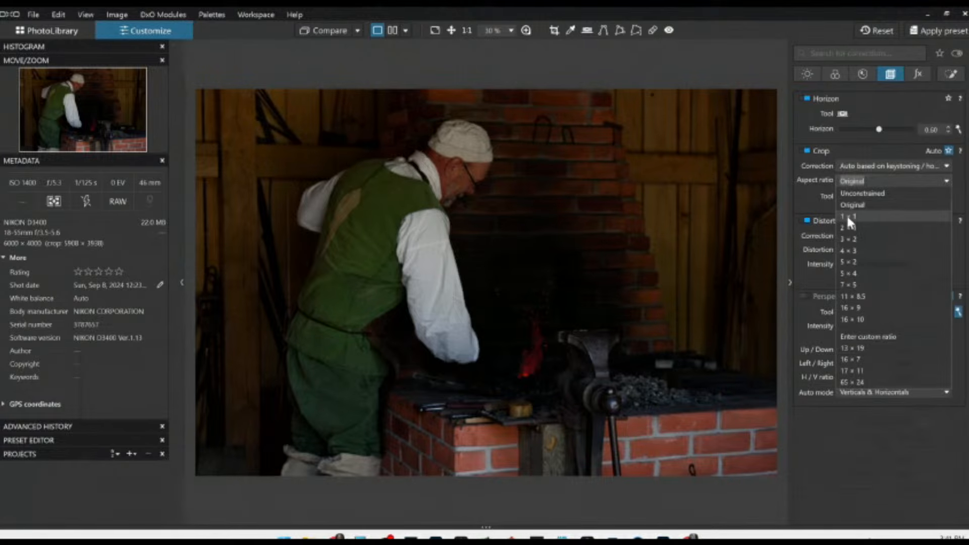
left_click(850, 260)
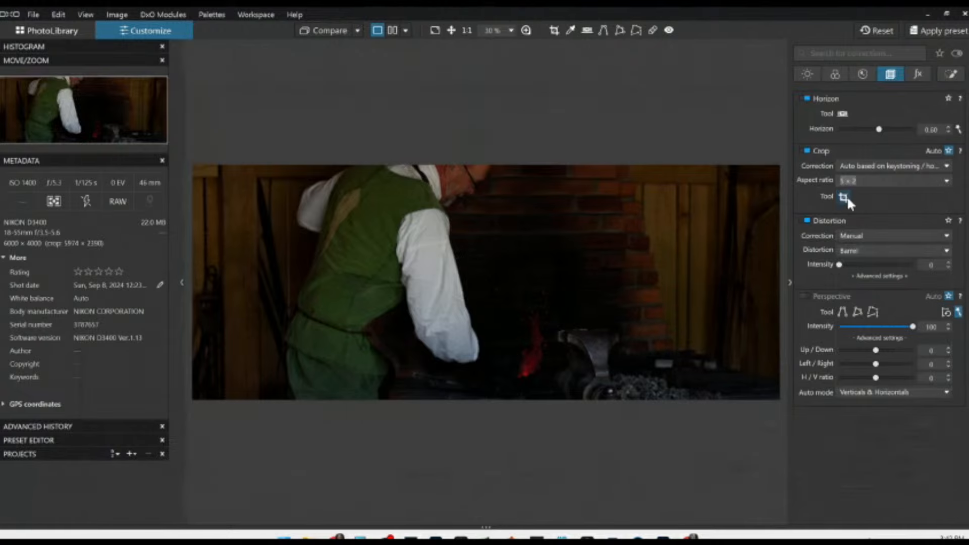
left_click(853, 180)
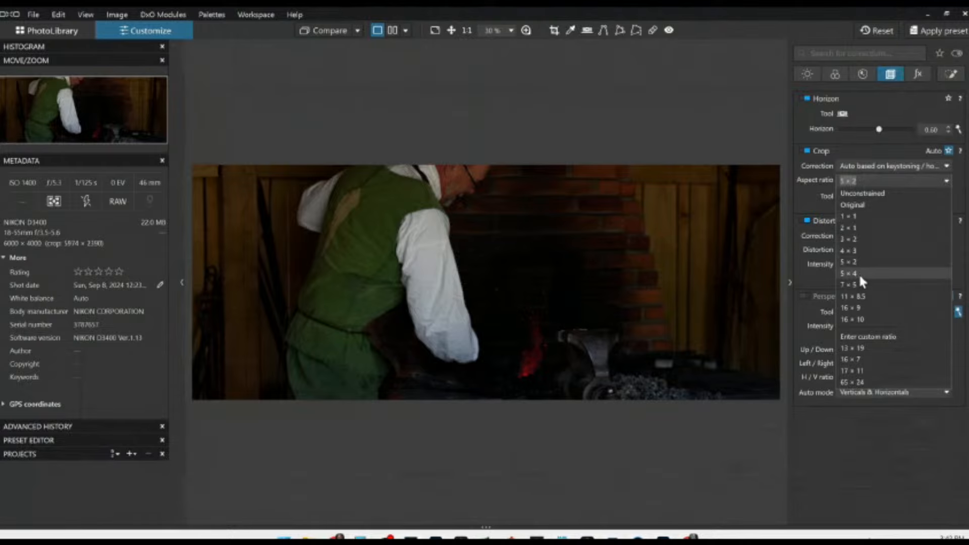
left_click(858, 274)
Crop the photo to a portrait 4 × 5 frame of about 3204 × 4005 px around the blacksmith, fire and vise.
left_click(843, 196)
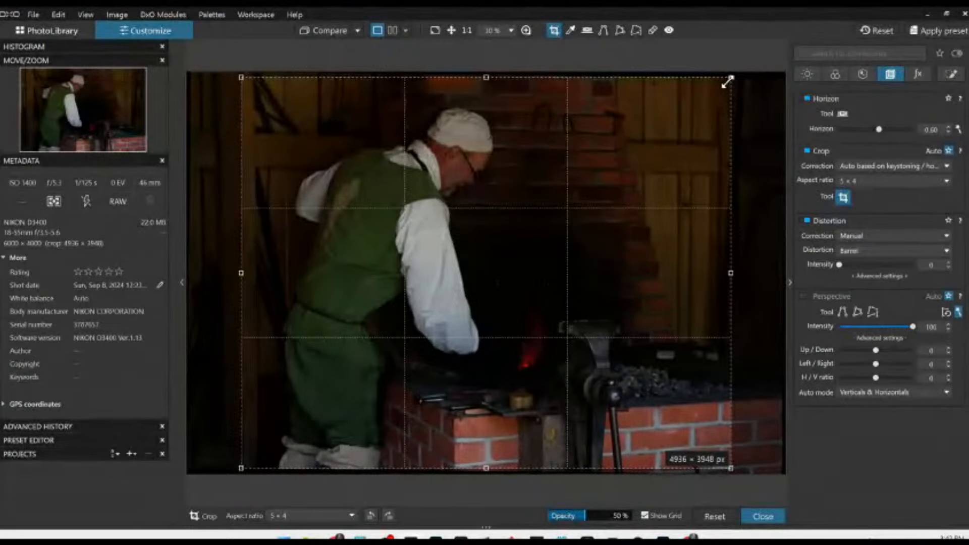
left_click_drag(727, 83, 548, 55)
left_click_drag(437, 172, 537, 198)
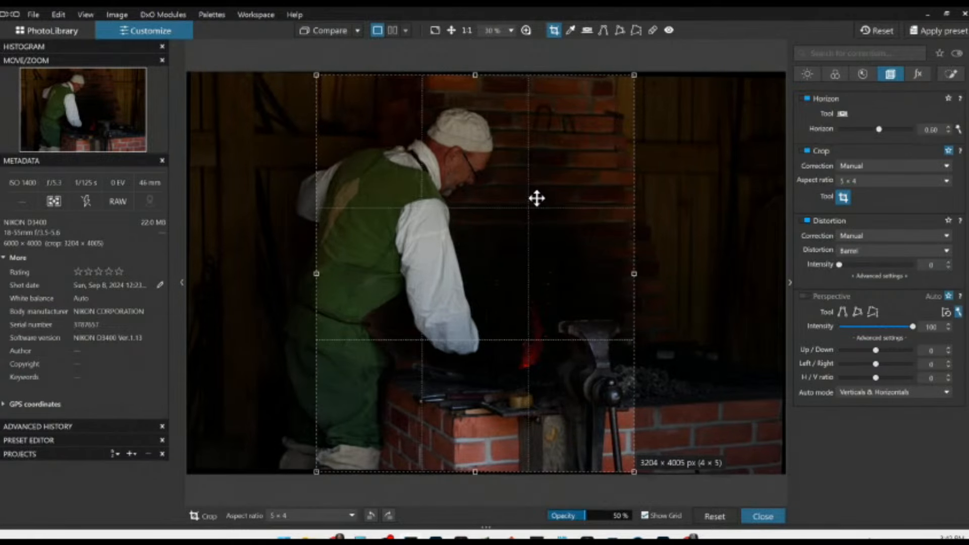
key("Return")
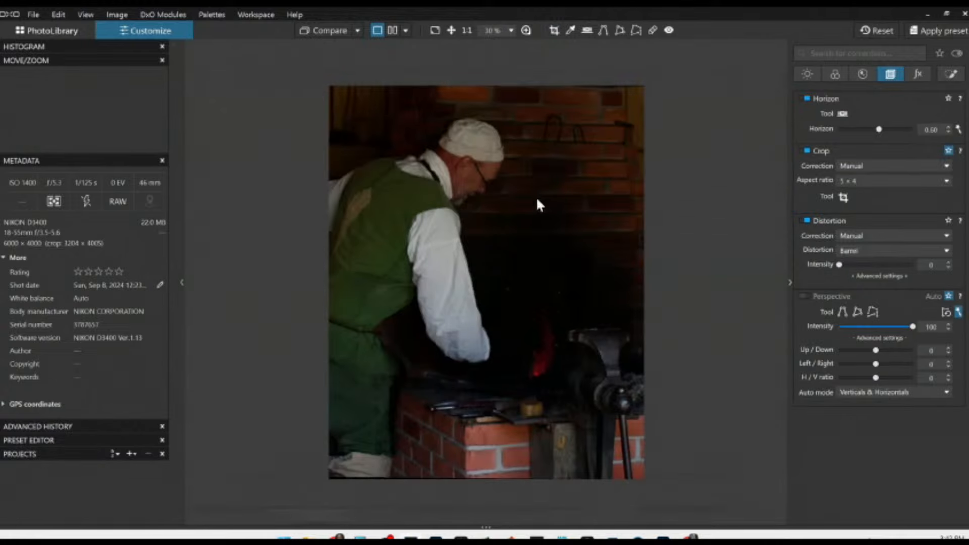
Tighten the crop to about 3167 × 3959 px by raising its bottom edge, and nudge the horizon correction slightly higher.
left_click(842, 198)
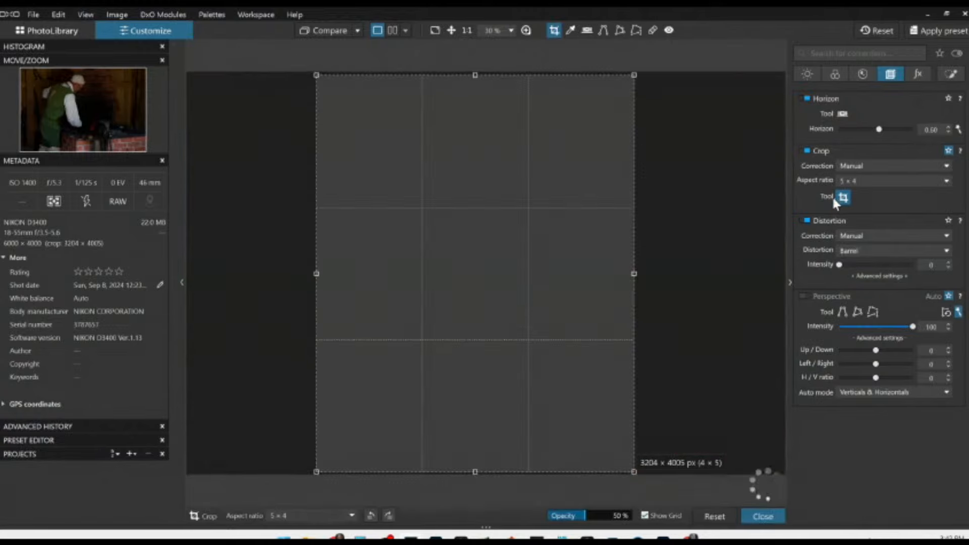
left_click_drag(475, 471, 475, 464)
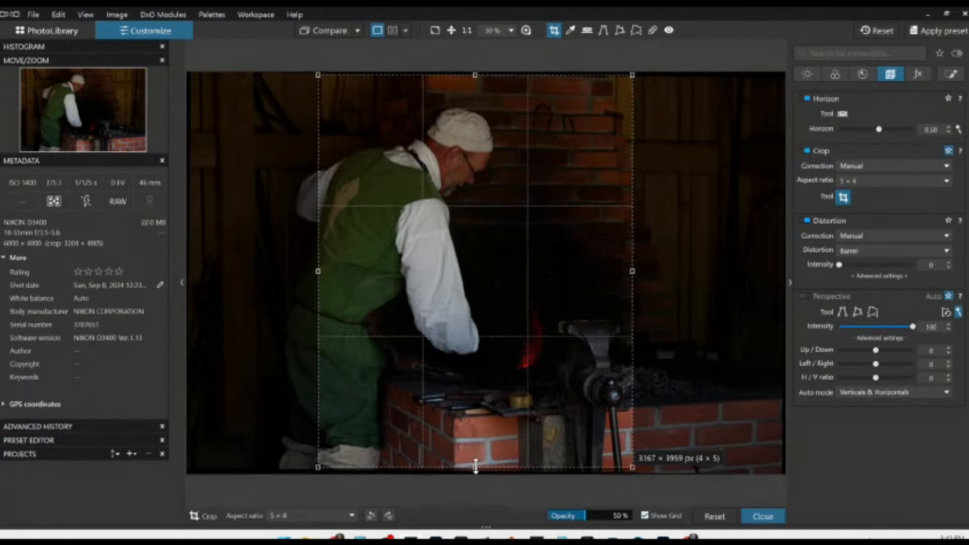
key("Return")
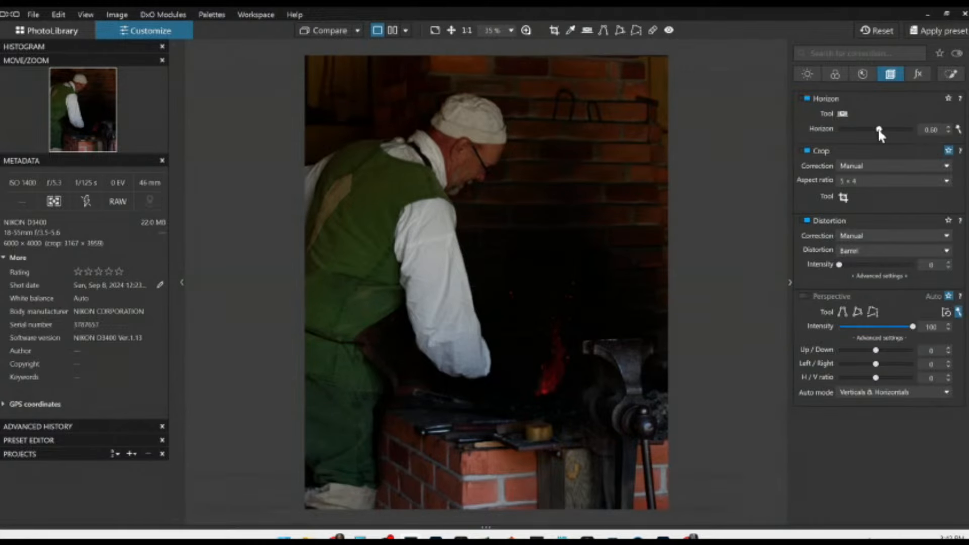
left_click_drag(878, 130, 879, 130)
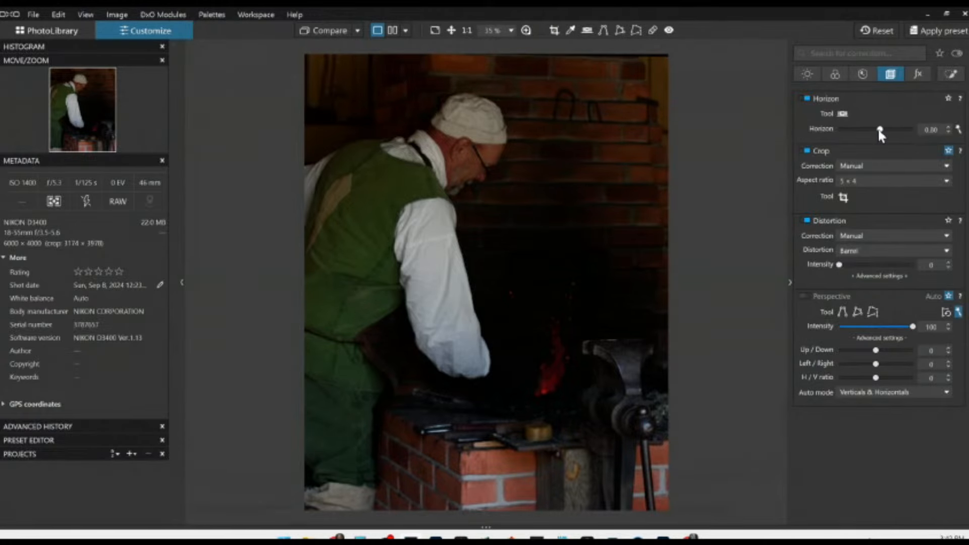
Create a local adjustment mask with enlarged control points in the photo's upper corners and along the bottom bricks, and set its exposure to -1.02.
left_click(949, 75)
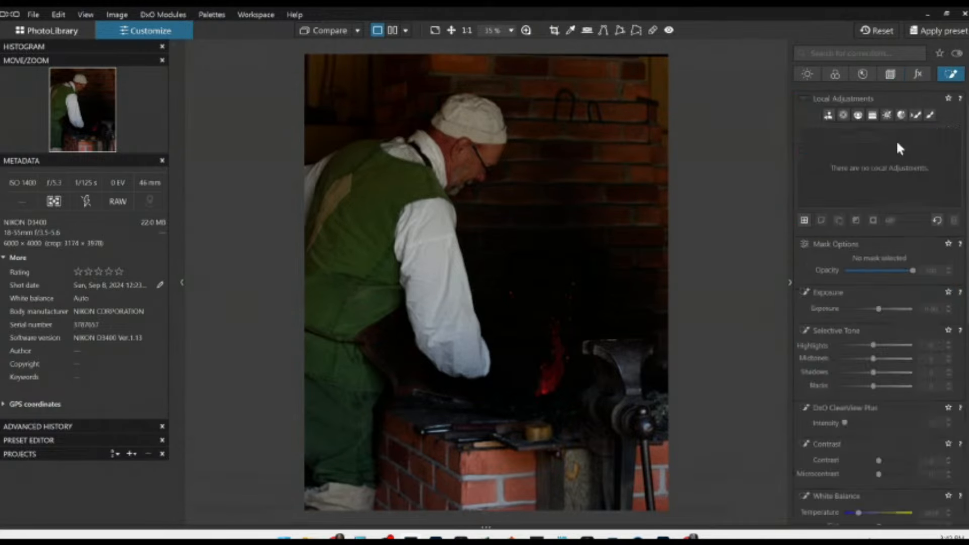
left_click(804, 220)
left_click(337, 92)
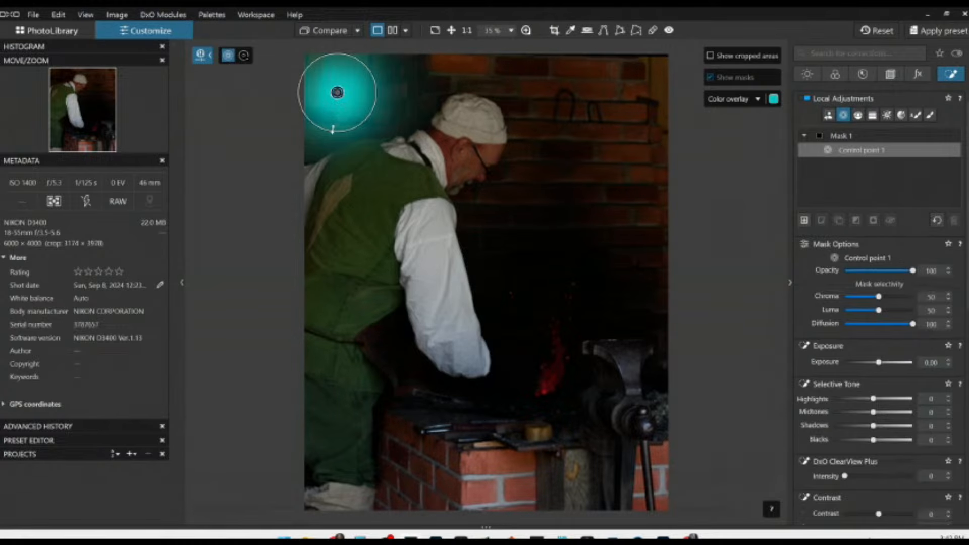
left_click_drag(337, 132, 337, 156)
left_click(662, 91)
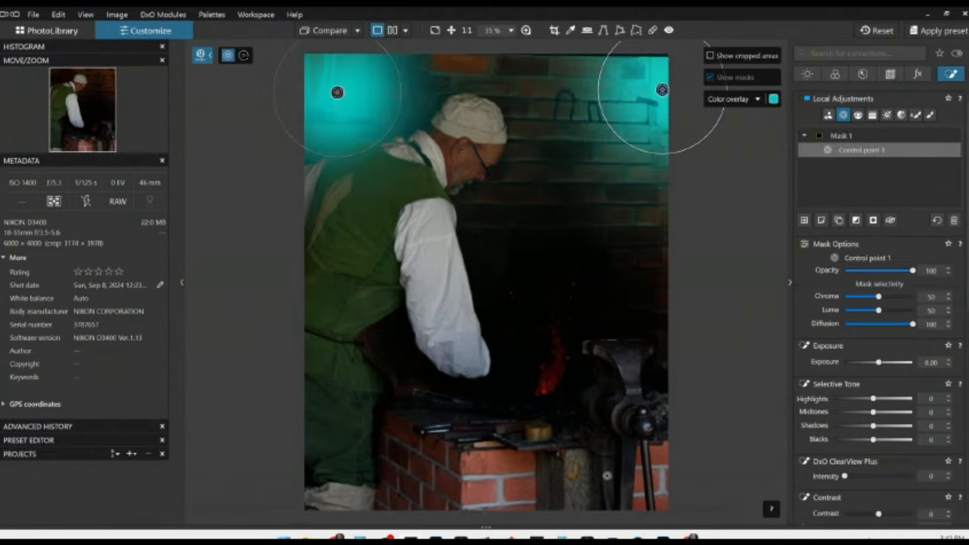
left_click(418, 497)
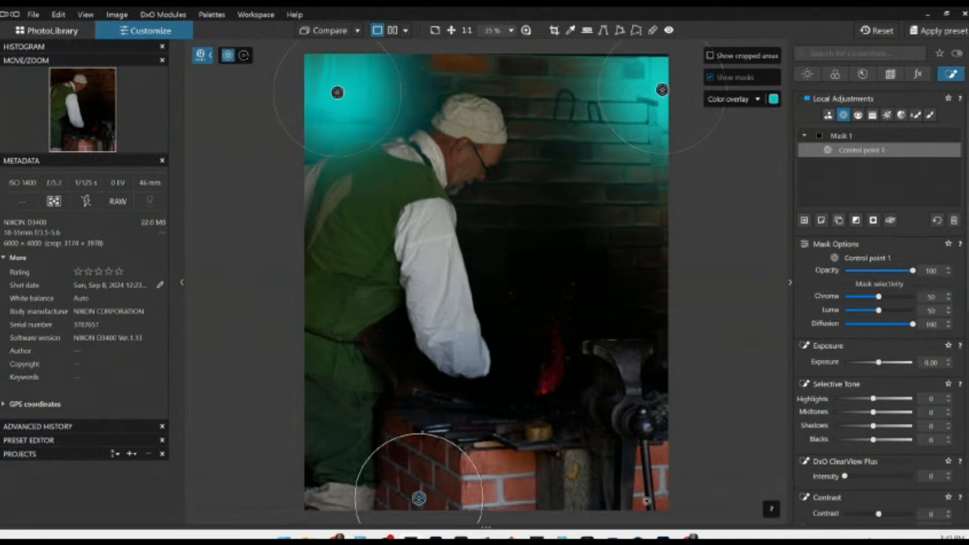
left_click(665, 495)
left_click(517, 497)
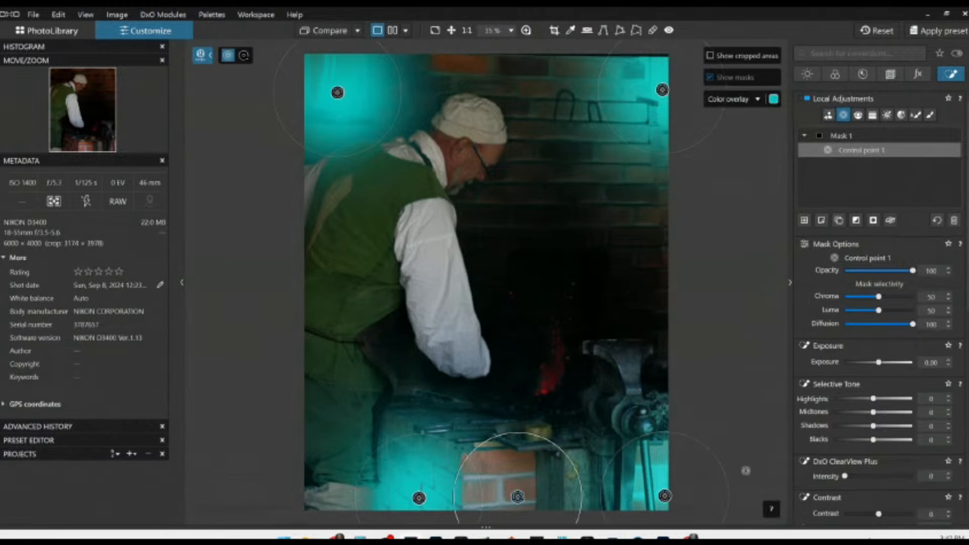
left_click_drag(880, 363, 870, 365)
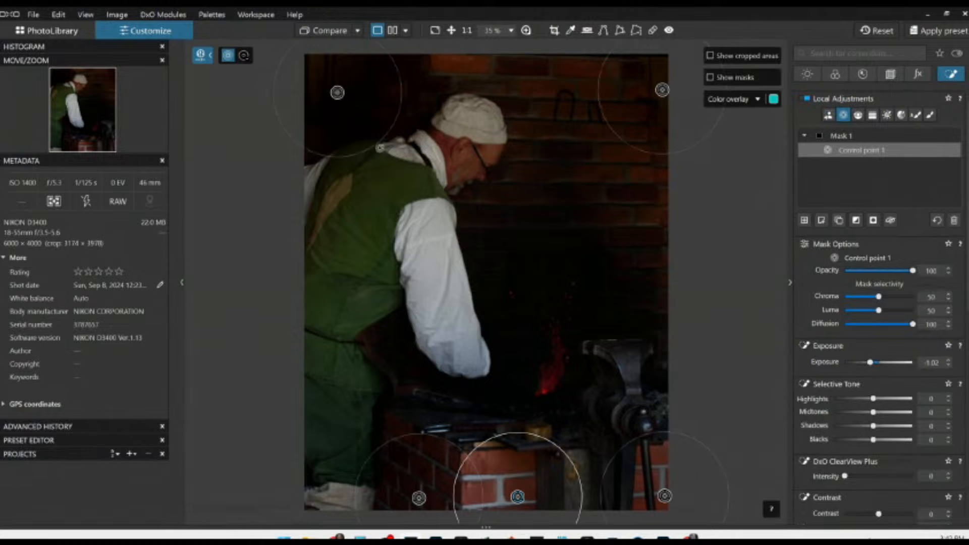
Move the upper-left control point closer to the corner and add darkening points at the blacksmith's back and the photo's lower-left corner.
left_click(323, 73)
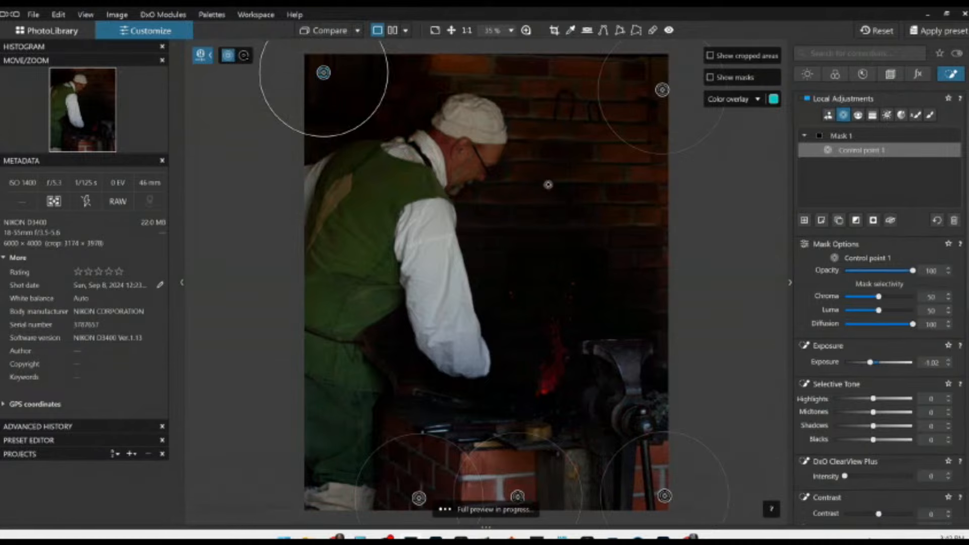
left_click(570, 67)
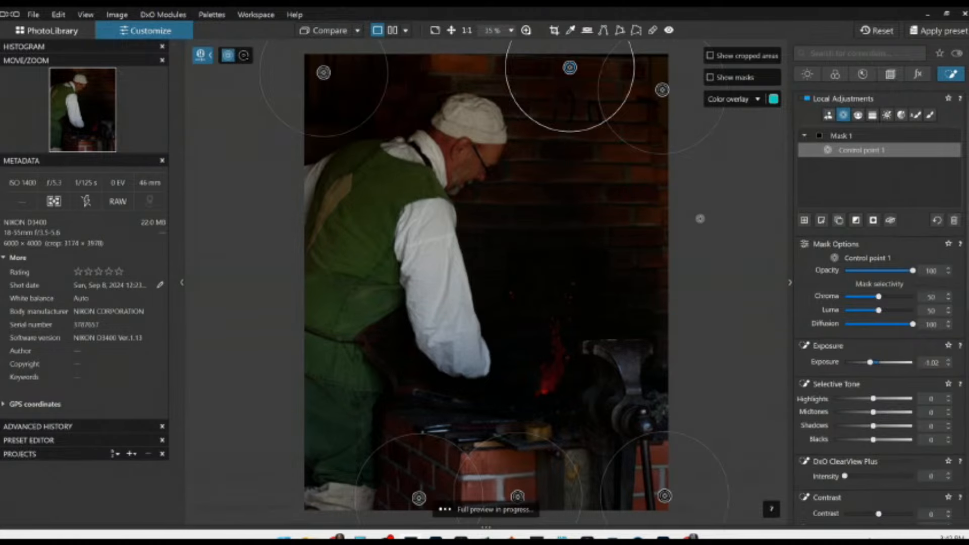
left_click_drag(569, 67, 327, 156)
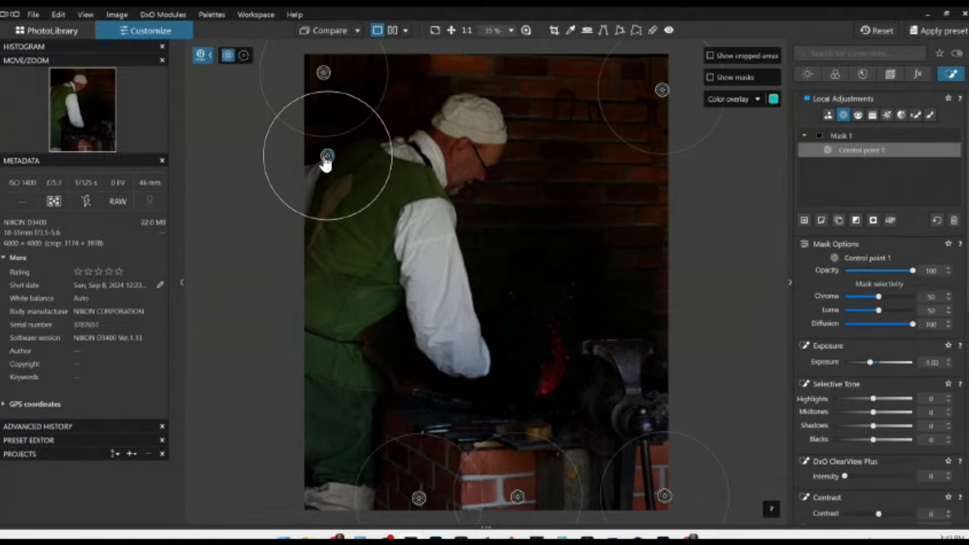
left_click(312, 479)
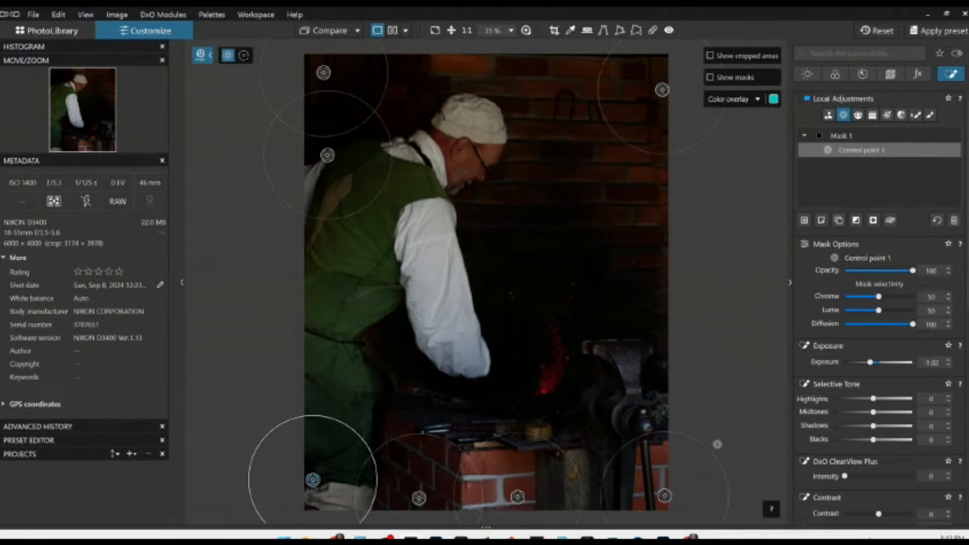
left_click_drag(312, 479, 315, 473)
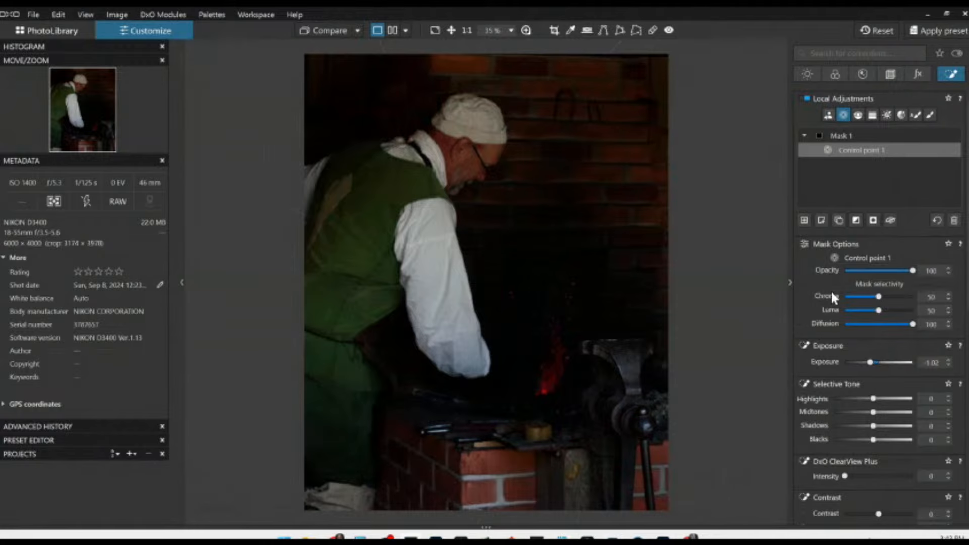
Warm the photo by setting the RAW white balance temperature to 4791.
left_click(809, 76)
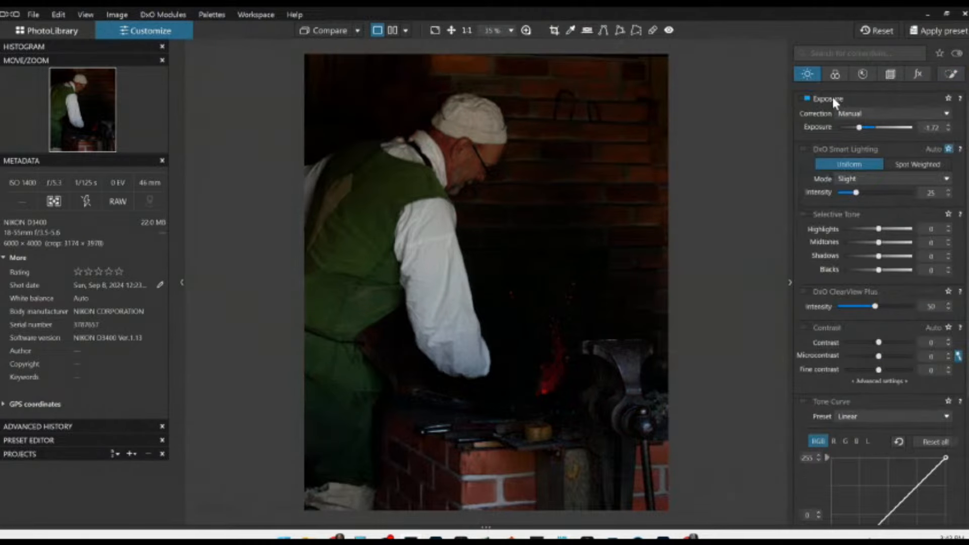
left_click(834, 74)
left_click_drag(862, 183, 867, 184)
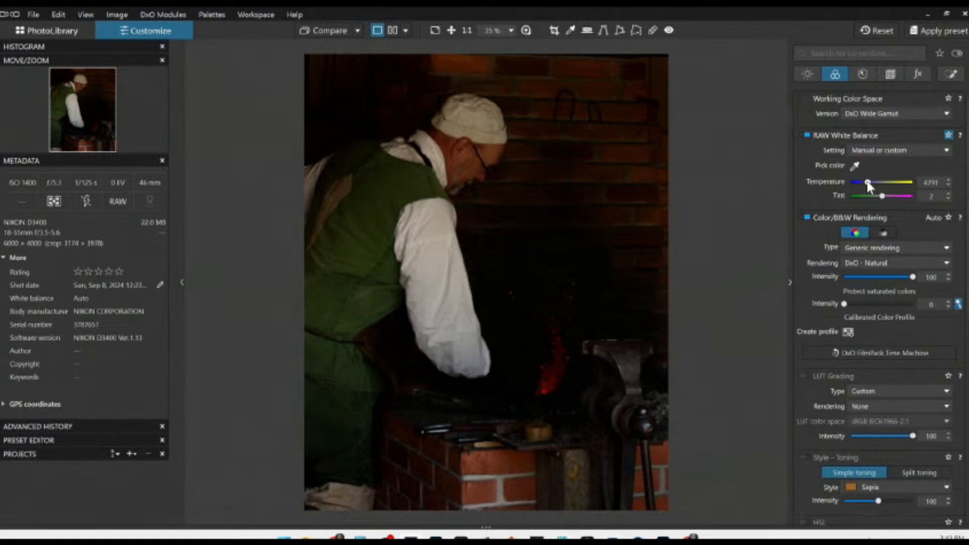
Create a second local adjustment mask with a control point on the forge fire, enlarged to reach the vise and the blacksmith's hand.
left_click(950, 74)
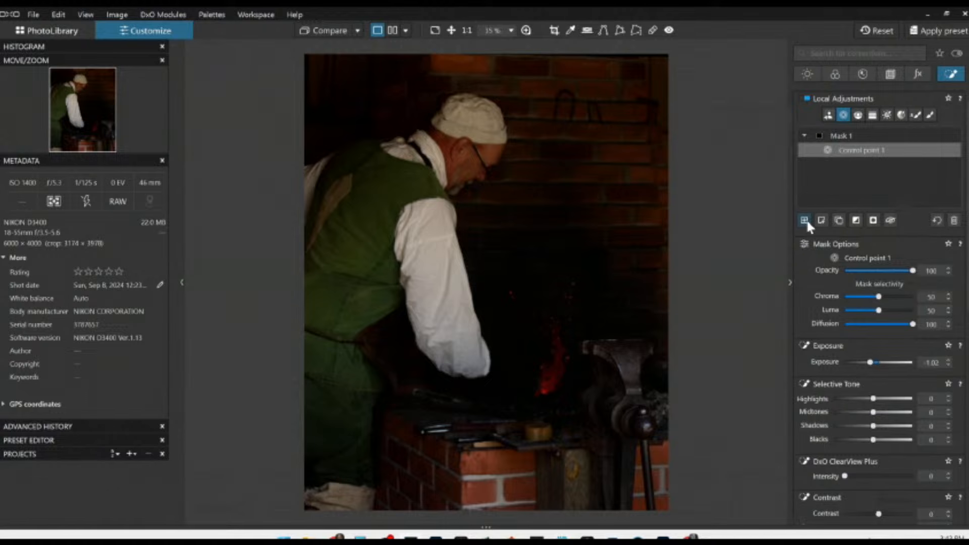
left_click(804, 220)
left_click(842, 116)
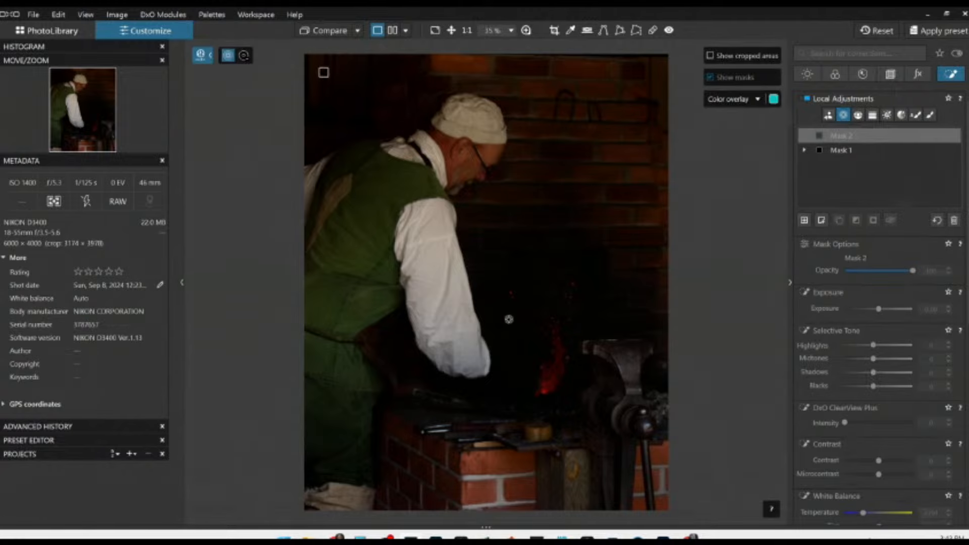
left_click(554, 376)
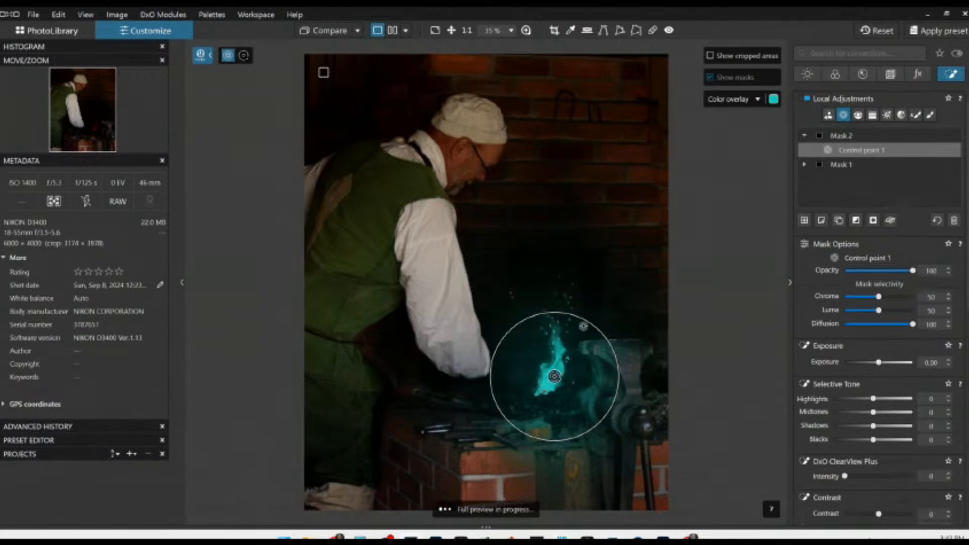
left_click_drag(583, 326, 600, 302)
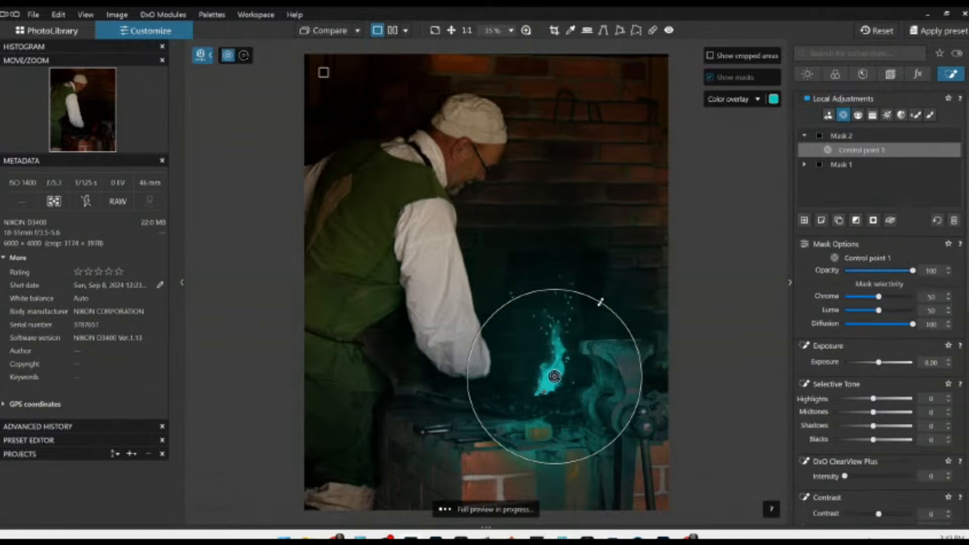
Set the fire control point's mask selectivity to chroma 45 and luma 30.
left_click(875, 310)
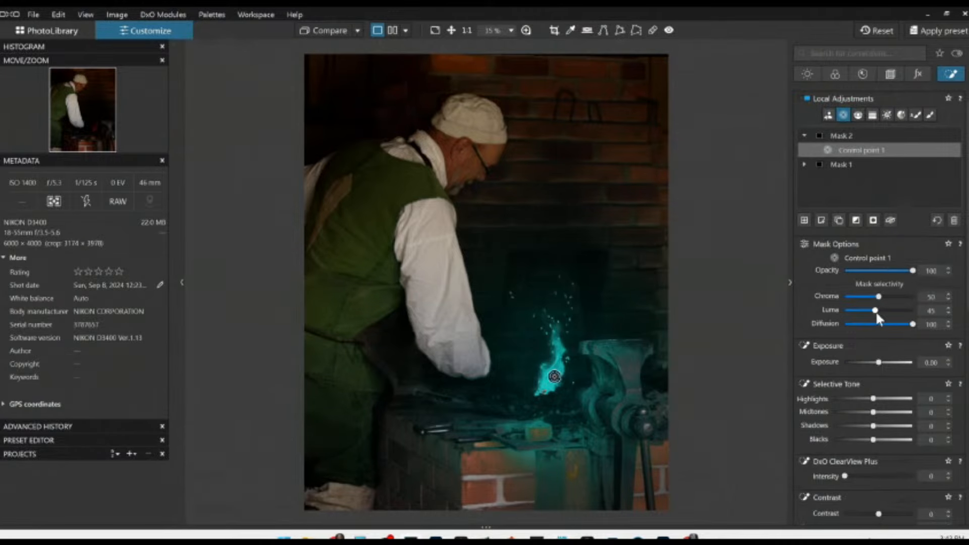
scroll(877, 312, "down", 2)
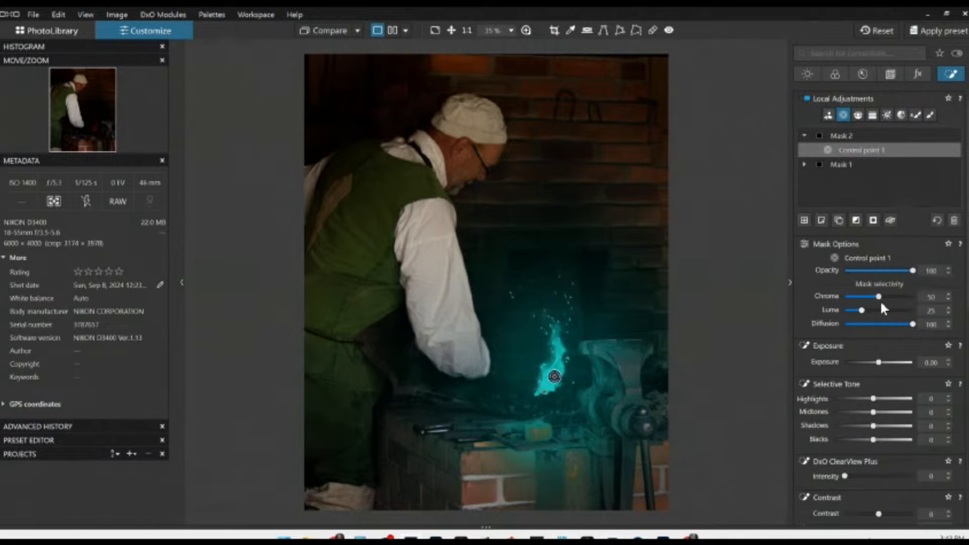
scroll(875, 295, "down", 2)
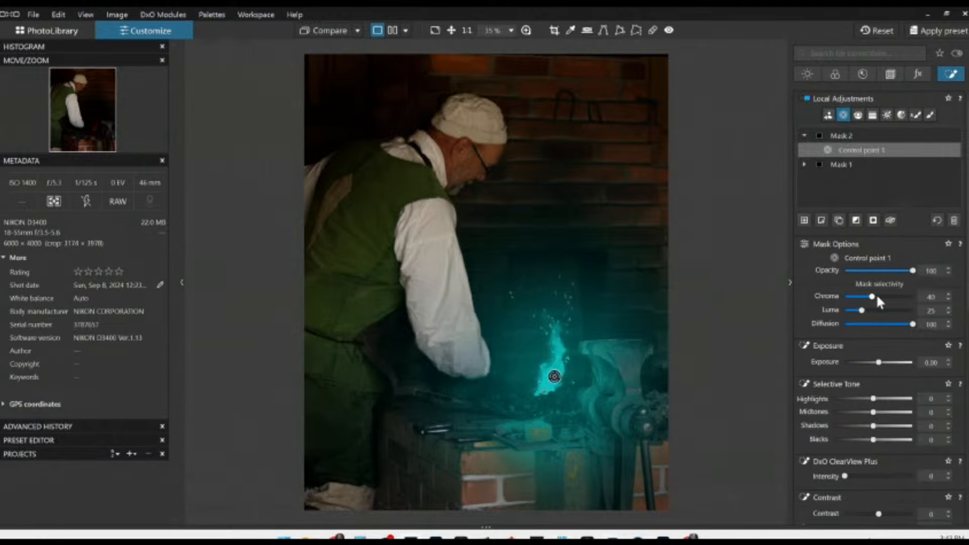
scroll(878, 301, "up", 1)
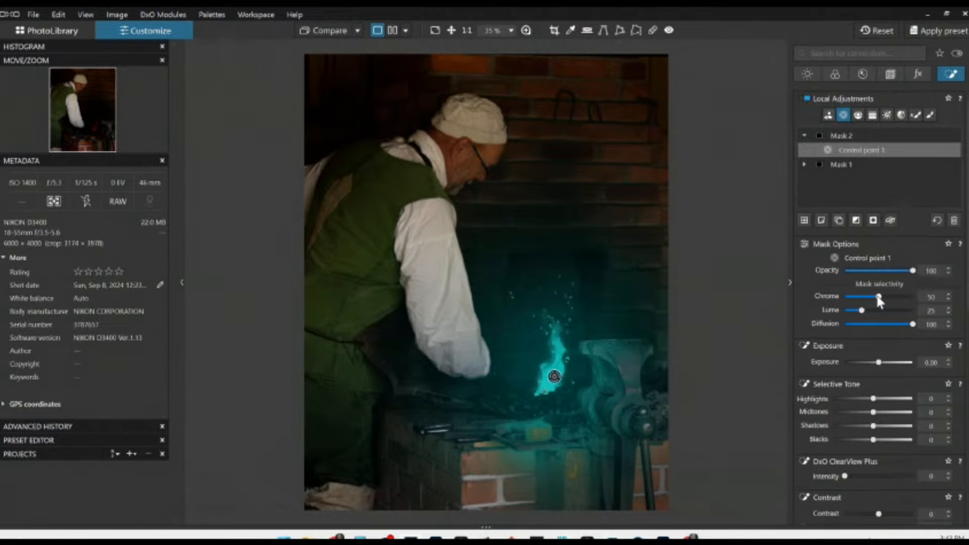
scroll(878, 301, "down", 1)
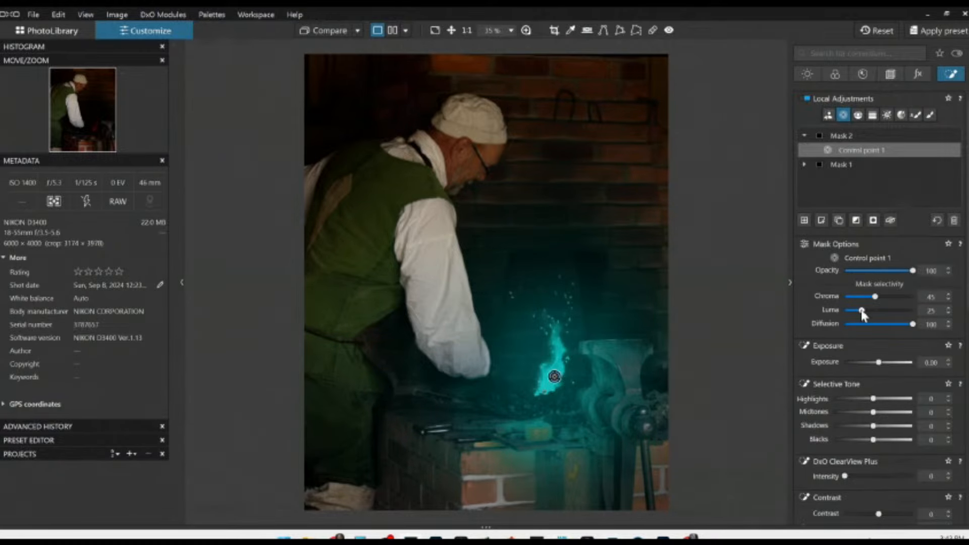
scroll(863, 316, "up", 1)
Brighten the fire mask to exposure 1.76 and add control points just below and above the base of the flames.
left_click_drag(876, 364, 893, 364)
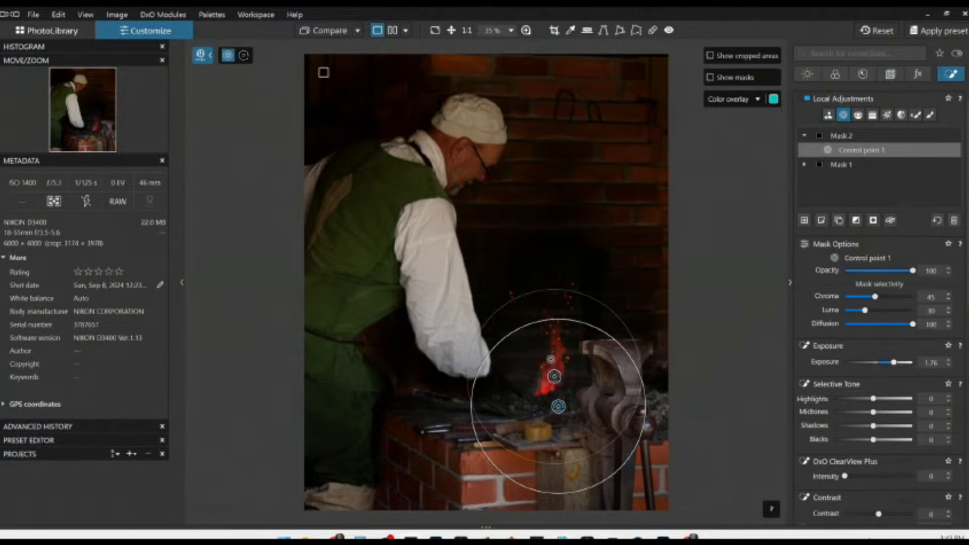
left_click(539, 342)
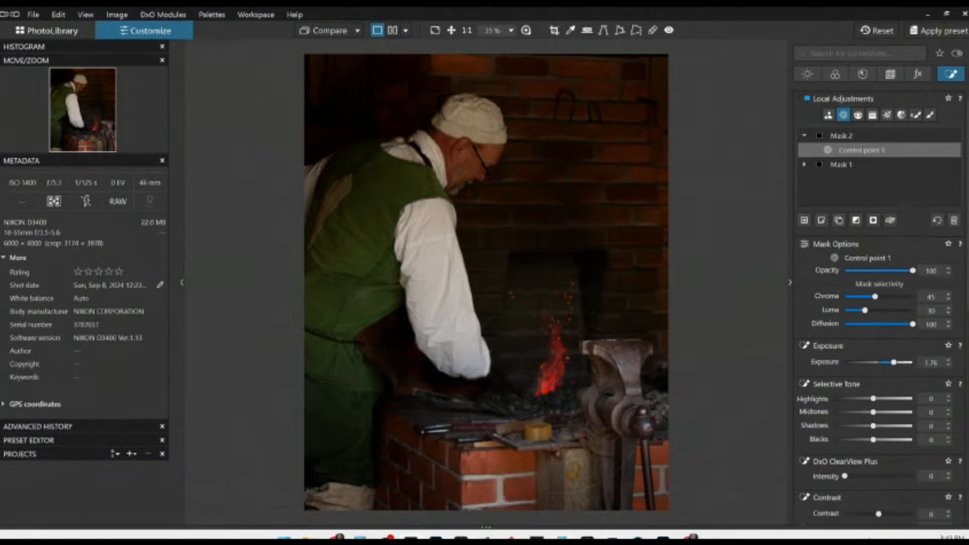
Try warming the fire mask with a local white balance temperature of 7293 and tint of 36.
scroll(837, 424, "down", 5)
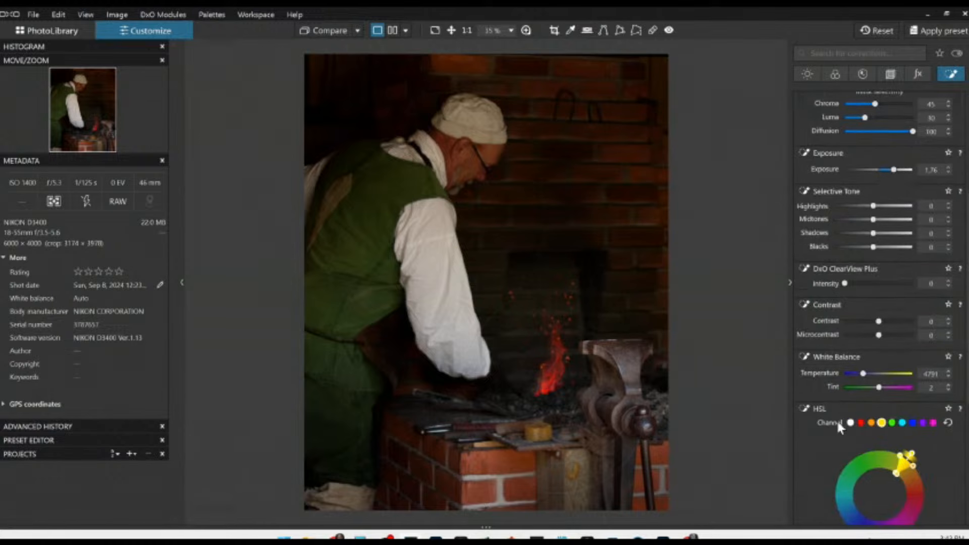
left_click_drag(878, 388, 875, 382)
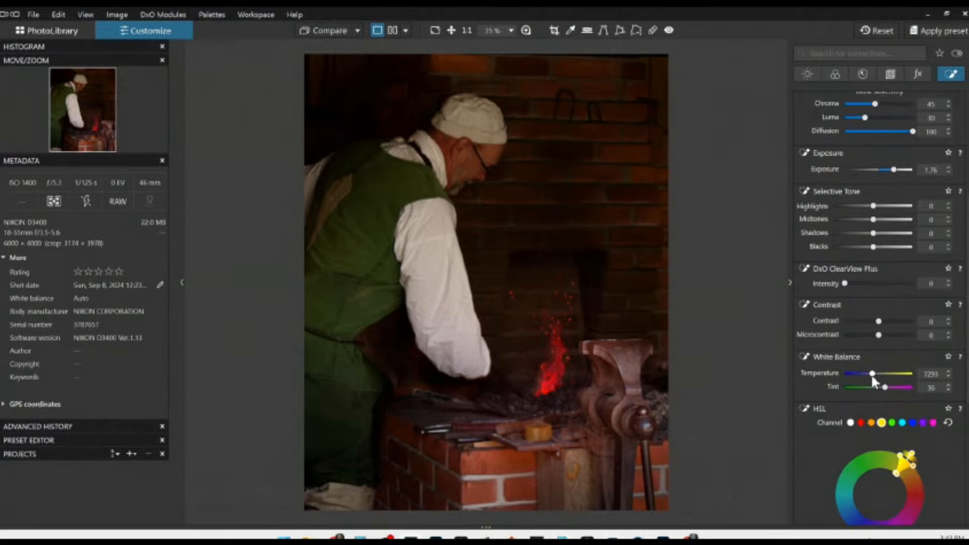
Delete the existing fire mask and create a new mask with a control point just above the flames.
scroll(858, 322, "up", 6)
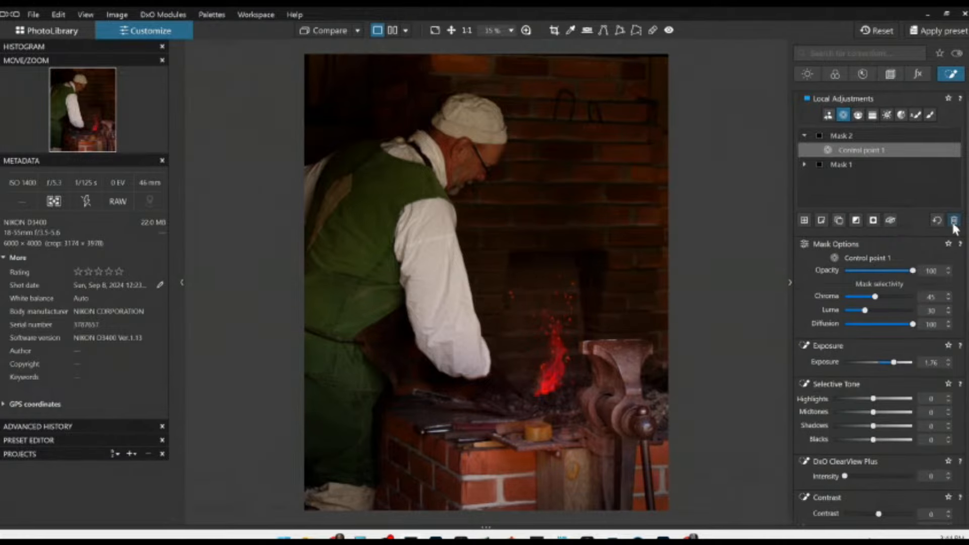
left_click(953, 221)
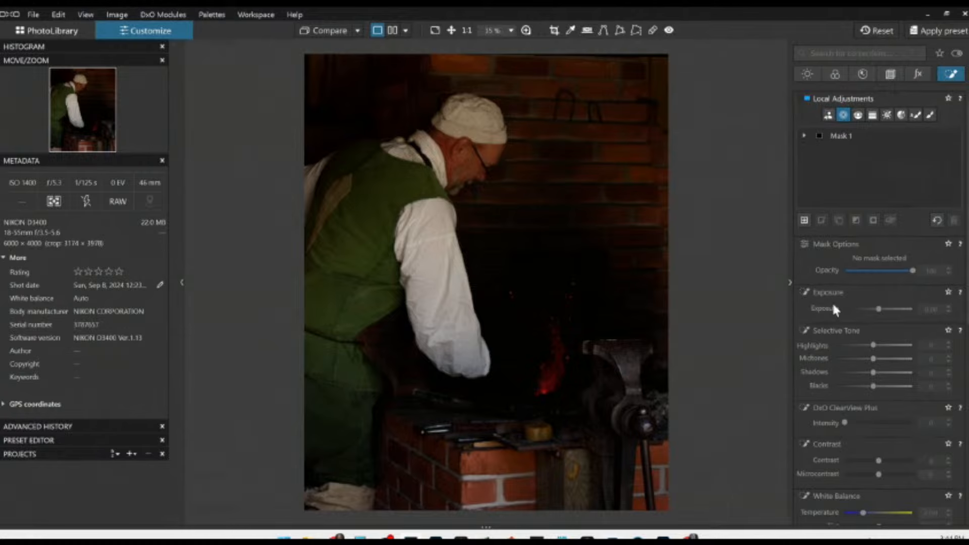
left_click(804, 220)
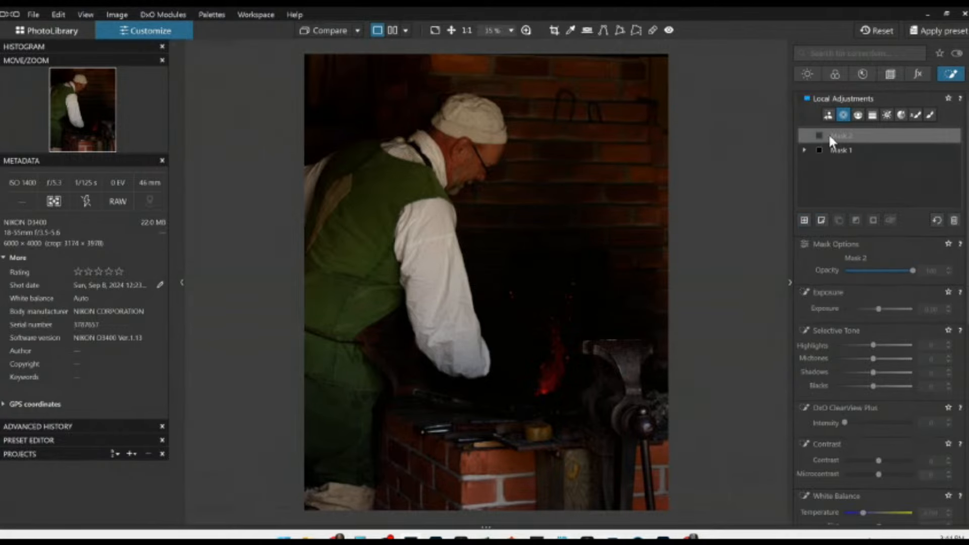
left_click(843, 115)
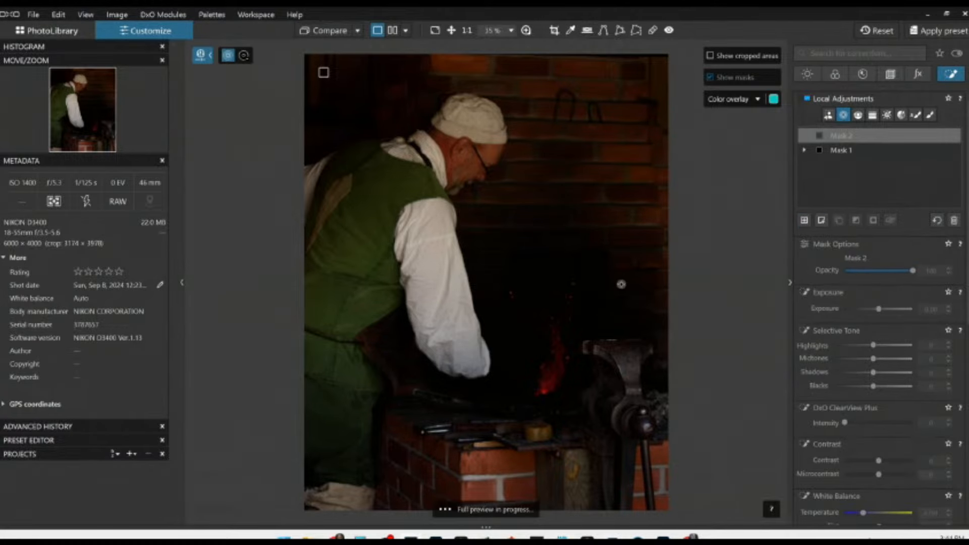
left_click(550, 343)
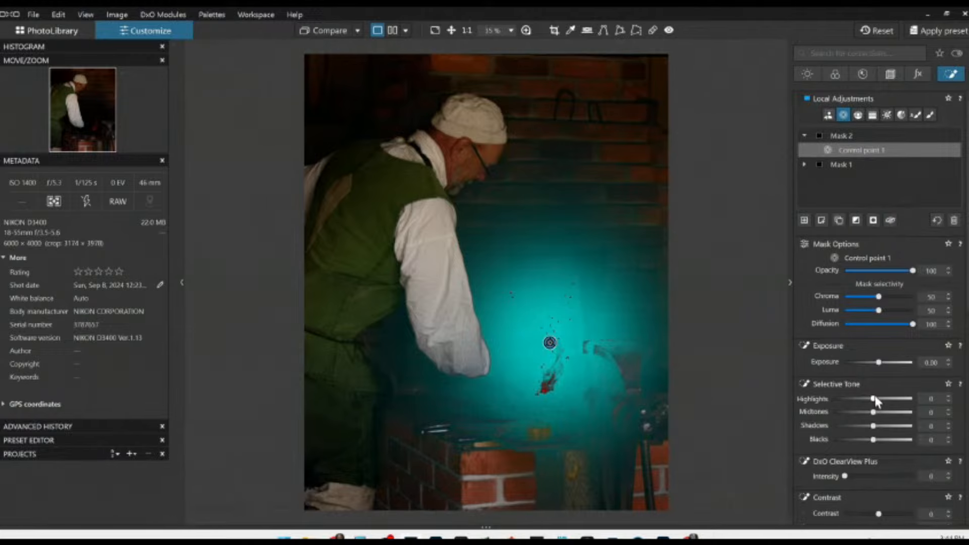
Brighten the fire mask with exposure 1.45, highlights 52, midtones 25 and shadows 9.
left_click_drag(878, 362, 890, 363)
left_click_drag(873, 398, 901, 398)
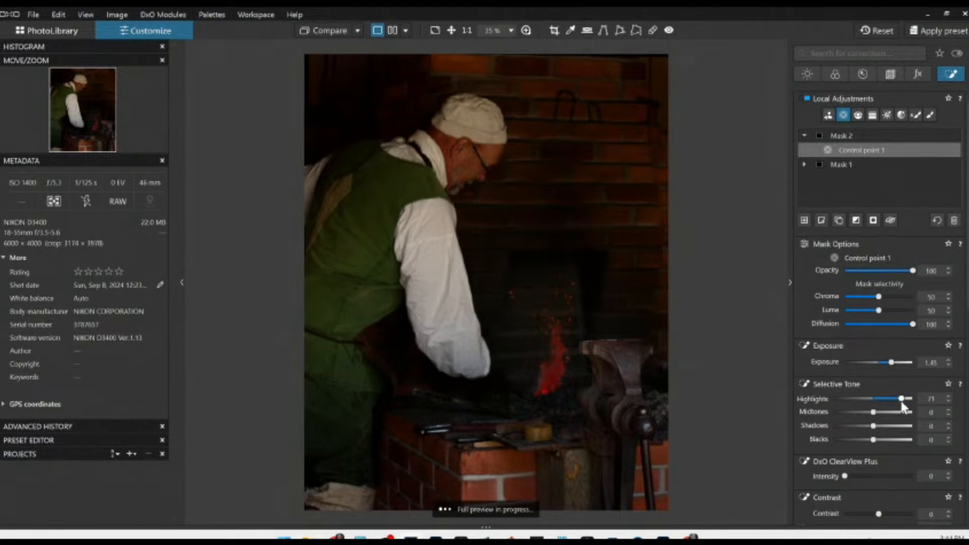
left_click(899, 411)
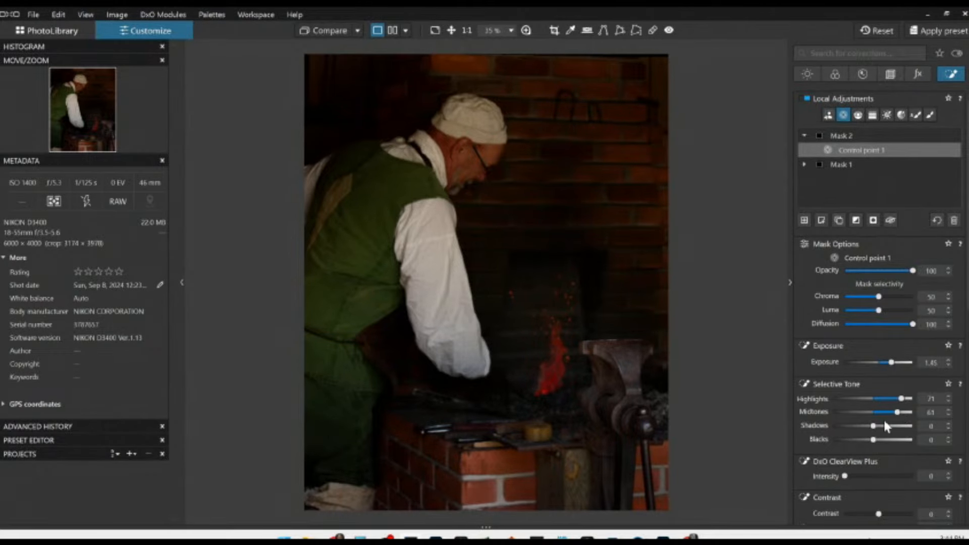
left_click_drag(886, 427, 894, 399)
left_click(898, 398)
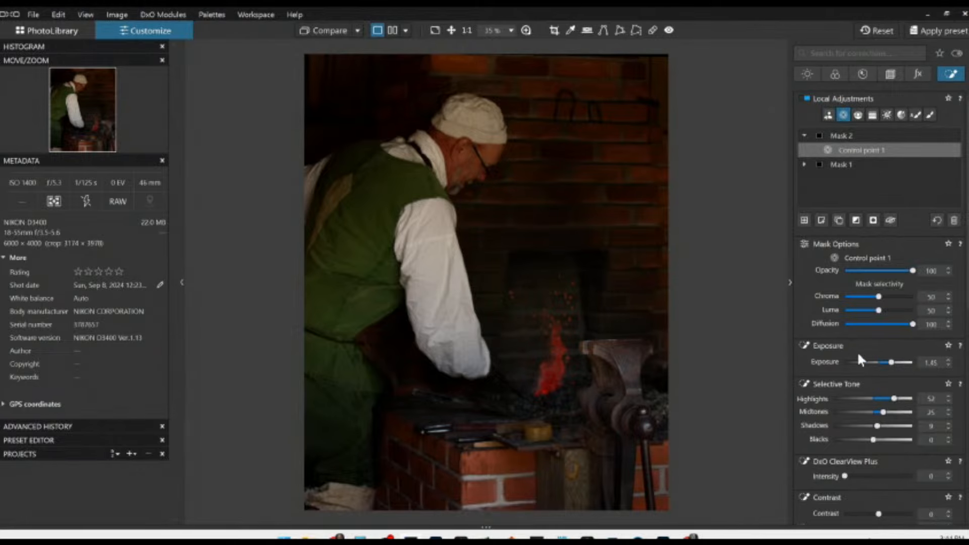
Create a third local adjustment mask with a control point on the vise.
left_click(805, 221)
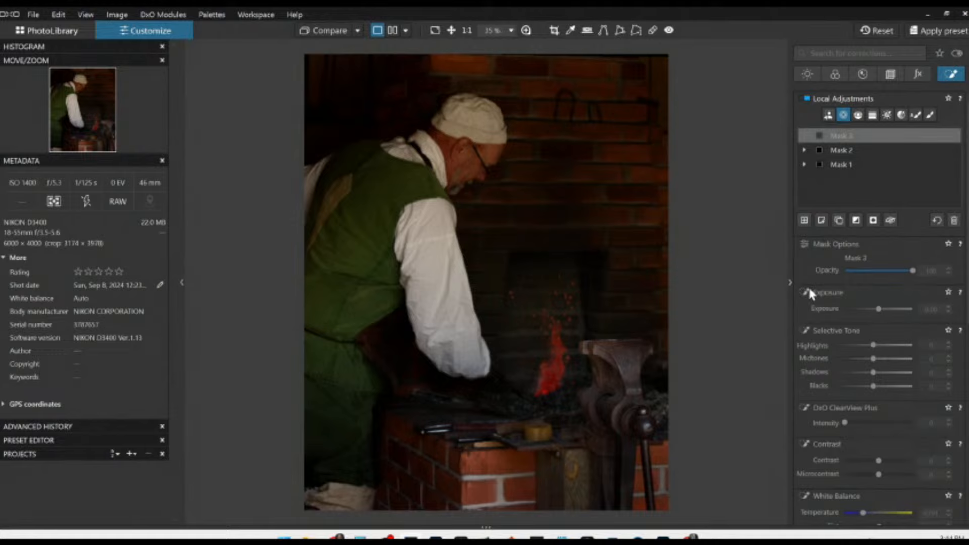
left_click(821, 220)
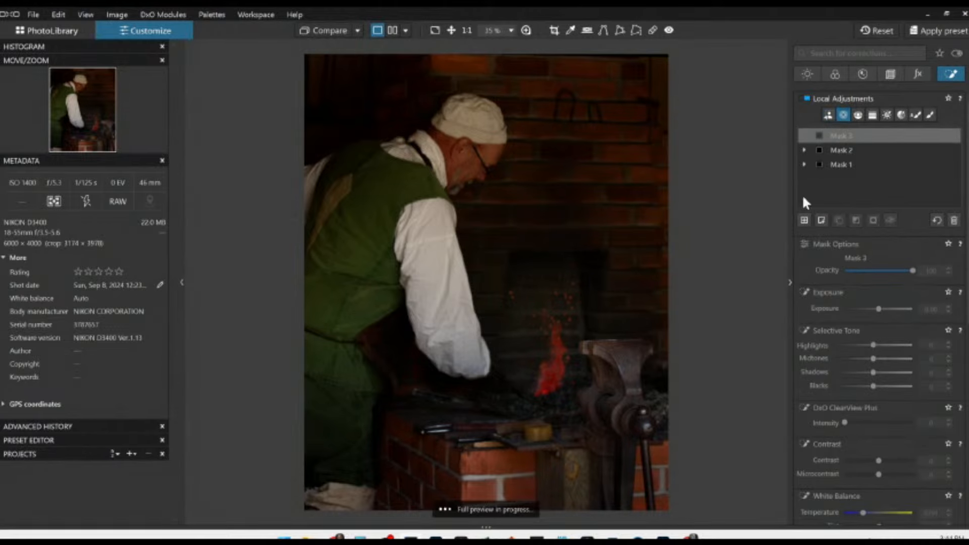
left_click(618, 363)
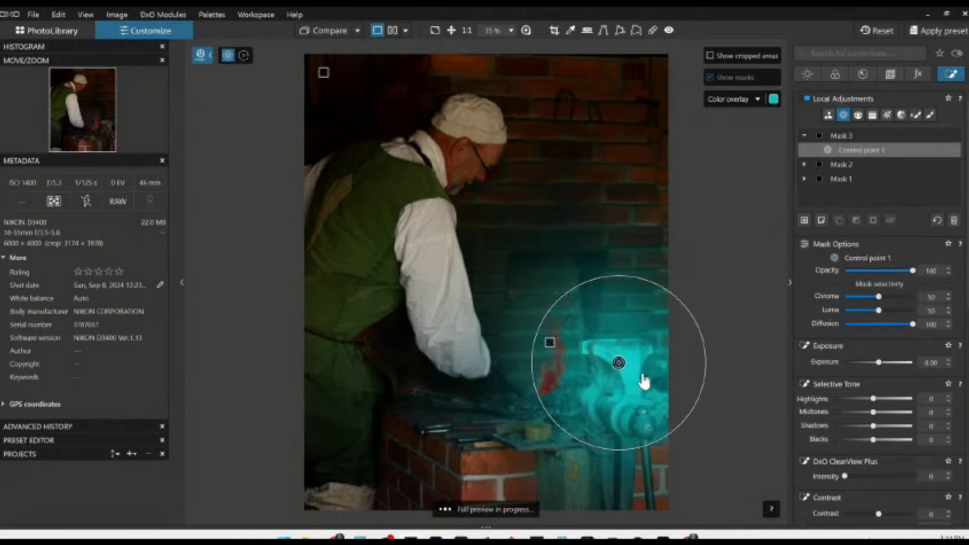
Bring out the vise's detail by setting its mask to highlights 62, ClearView Plus intensity 44 and microcontrast 62.
left_click(897, 398)
left_click(873, 475)
scroll(885, 480, "down", 2)
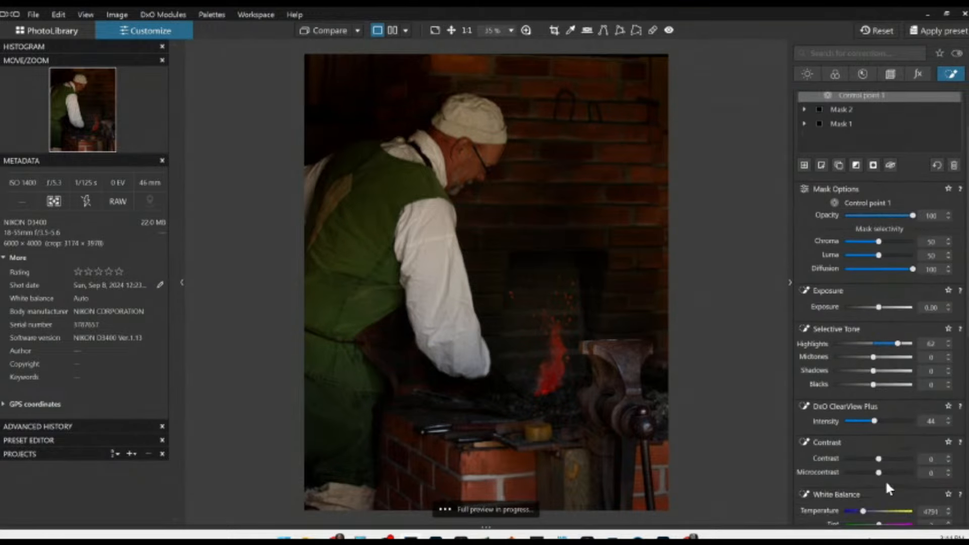
left_click_drag(878, 472, 900, 474)
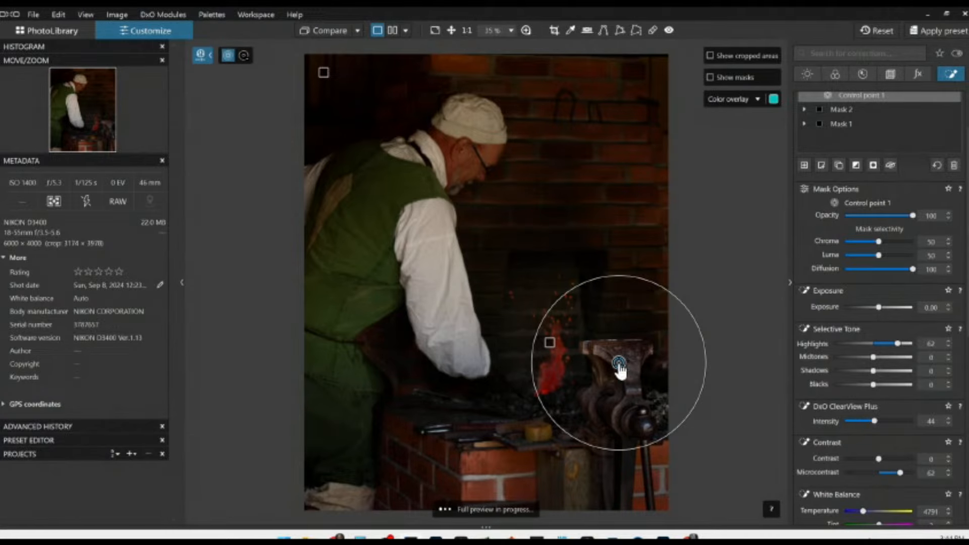
left_click(559, 378)
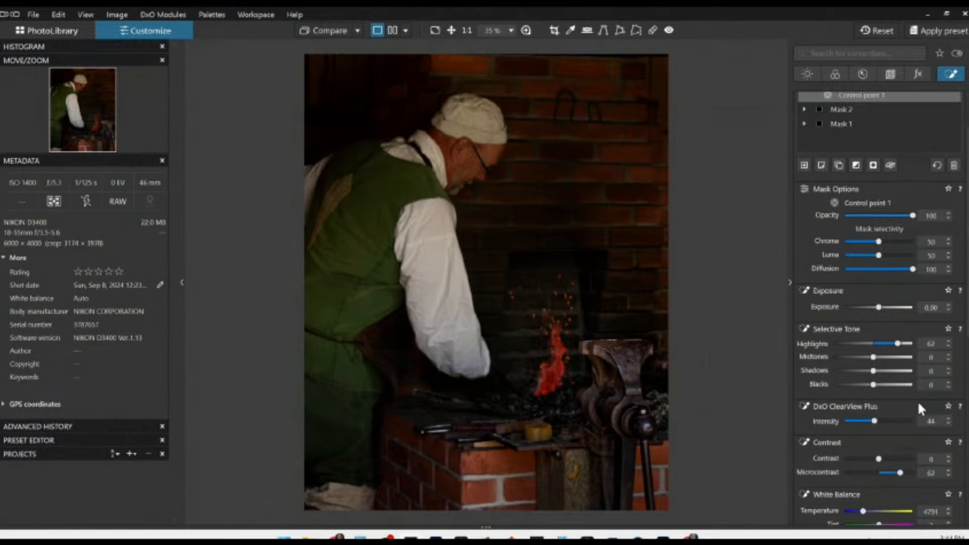
Create a fourth mask with a control point on the blacksmith's face, shrunk to fit around the head.
left_click(804, 168)
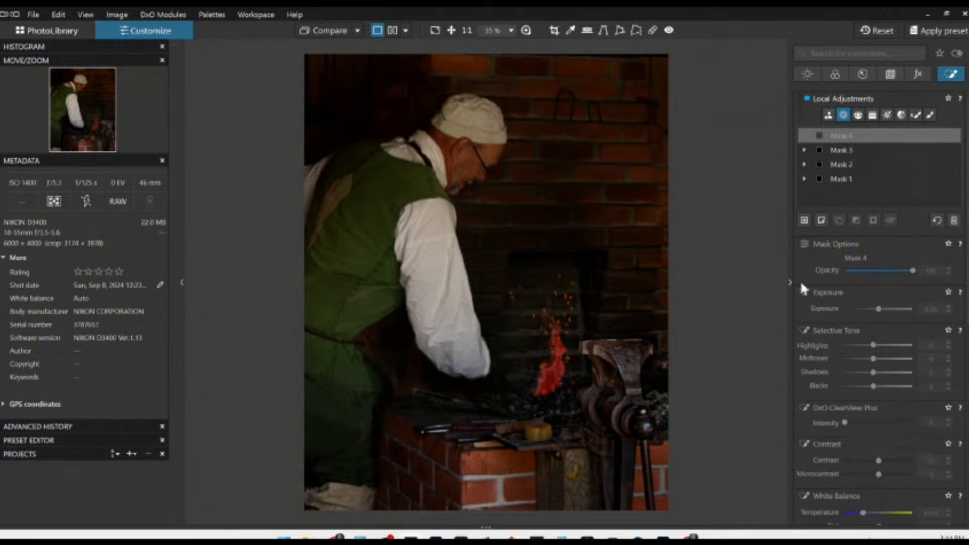
left_click(475, 175)
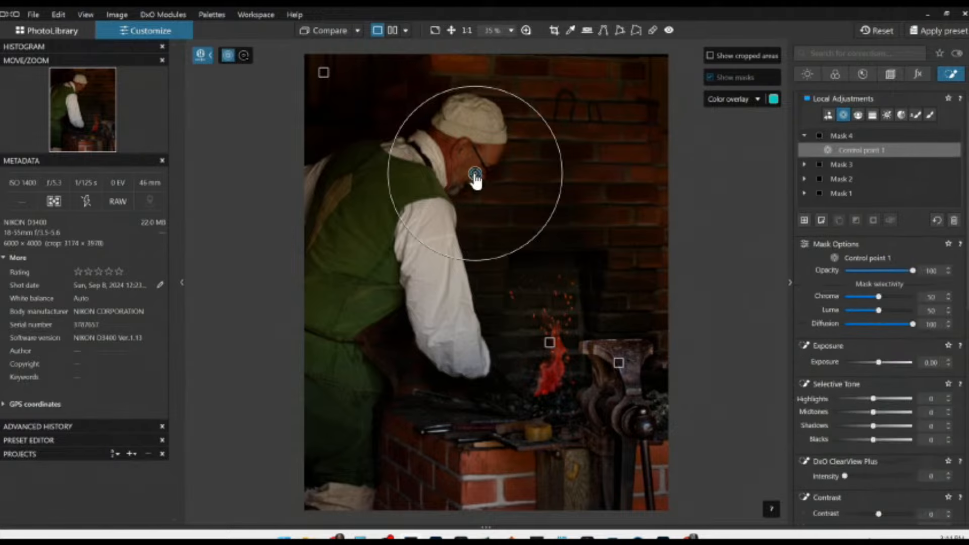
left_click_drag(475, 86, 478, 123)
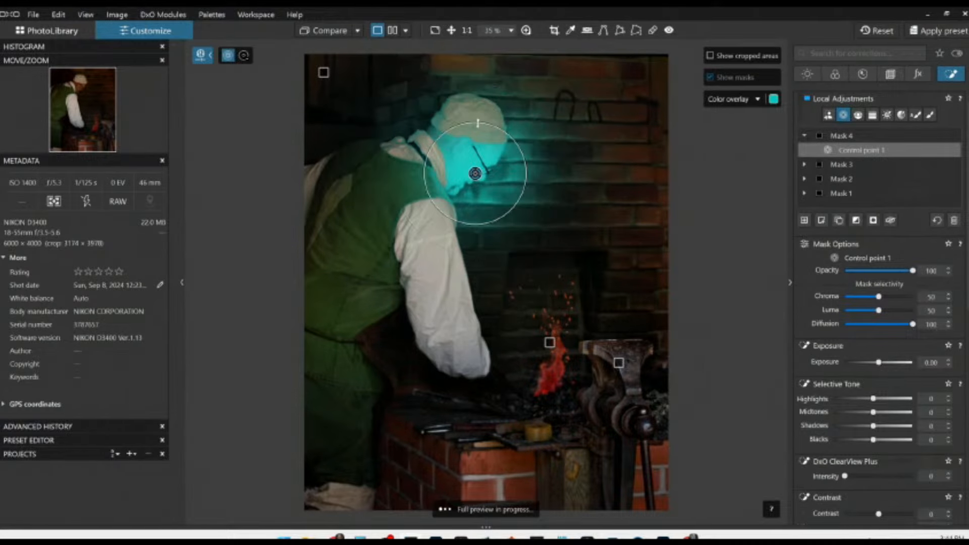
left_click_drag(475, 174, 478, 177)
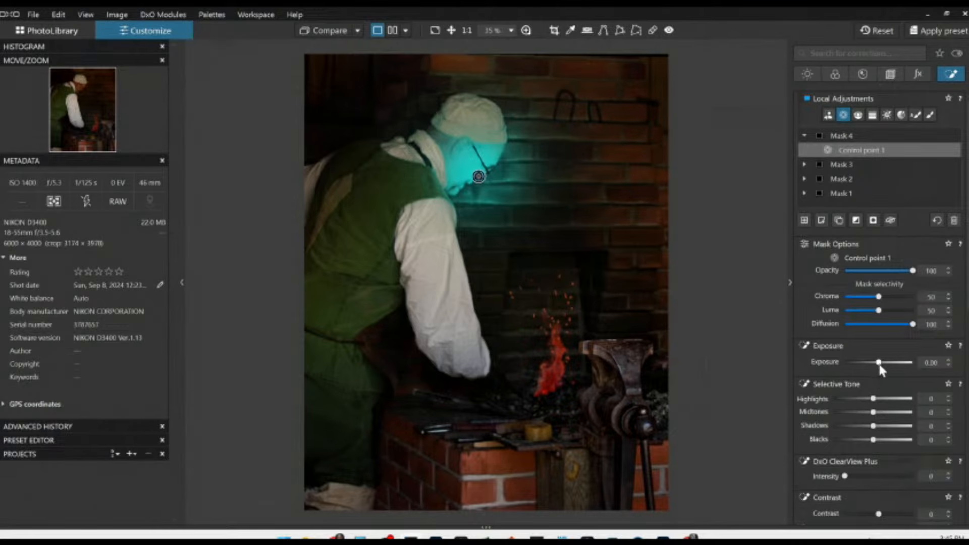
Brighten the blacksmith's face mask to exposure 0.80 and leave the control point tool.
scroll(879, 362, "up", 10)
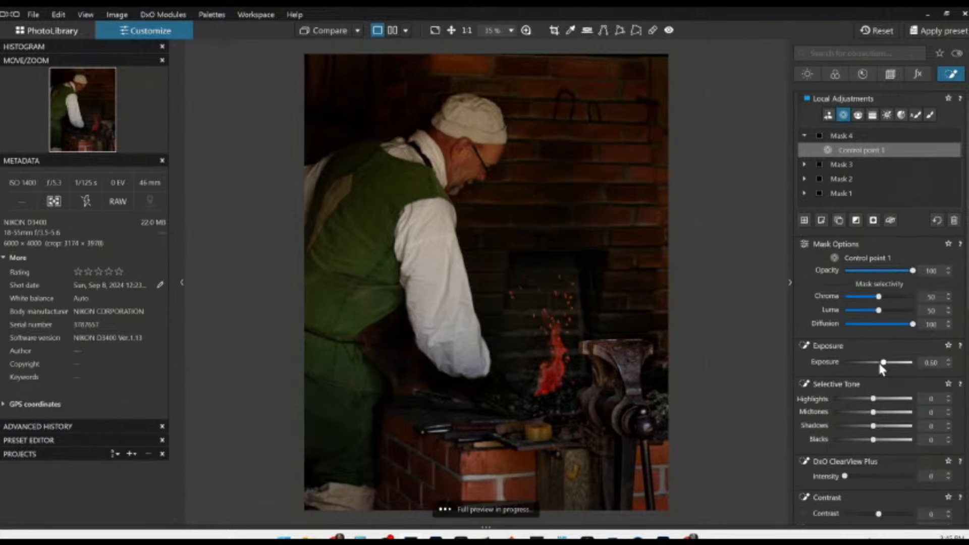
scroll(881, 369, "up", 4)
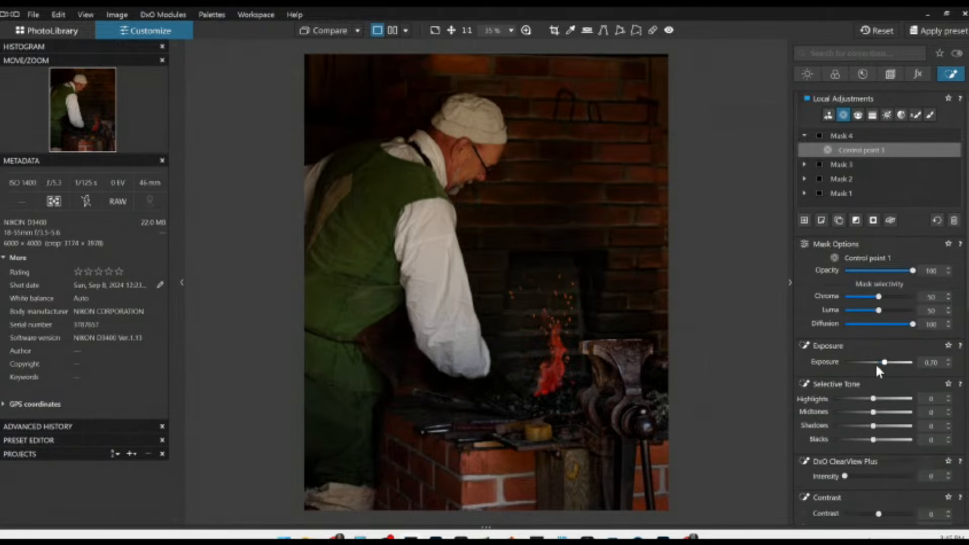
scroll(888, 369, "up", 2)
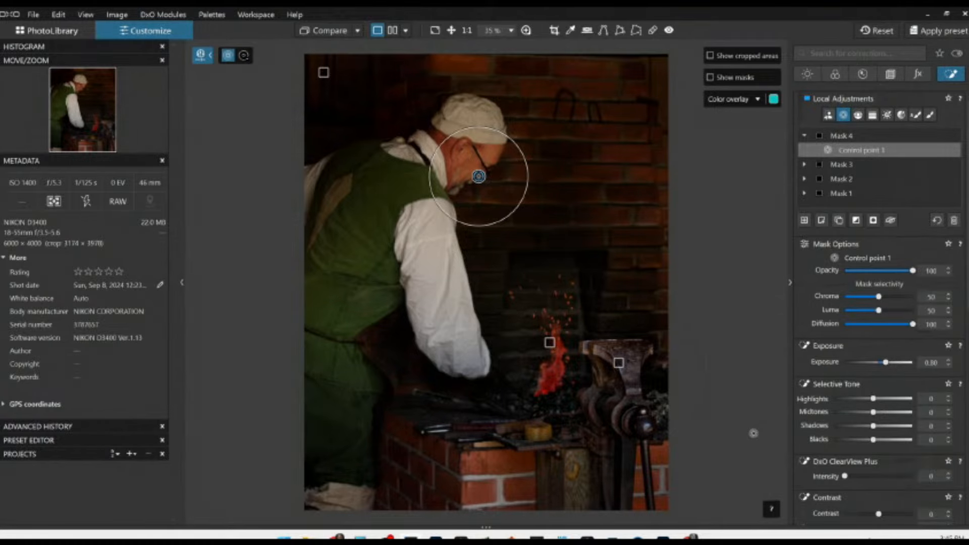
key("Escape")
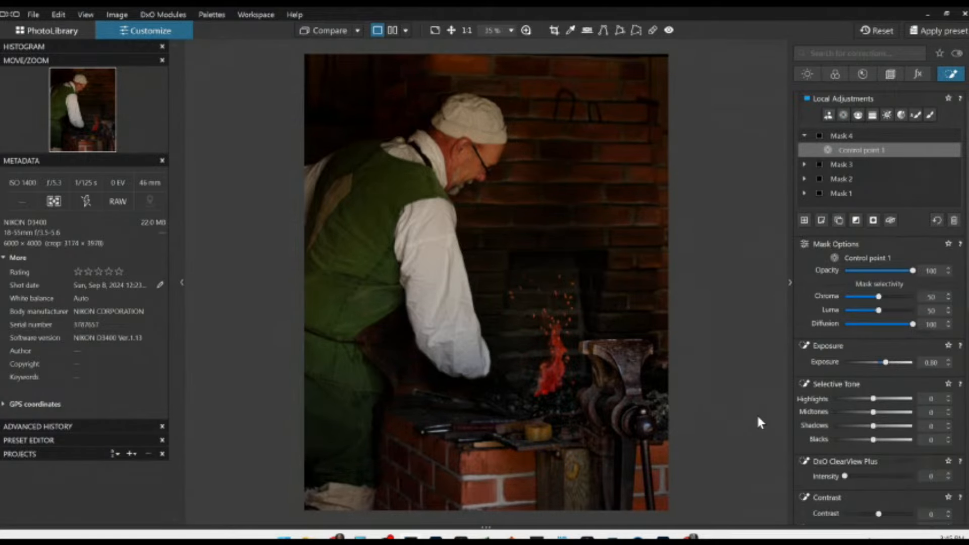
Warm the whole photo slightly by raising the RAW white balance temperature.
left_click(807, 75)
left_click(834, 74)
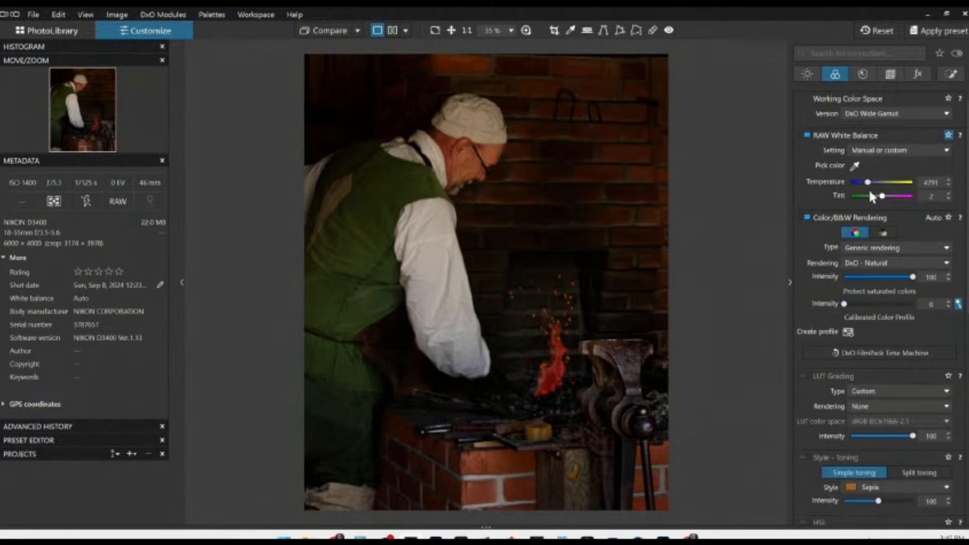
left_click_drag(867, 184, 869, 185)
Set the photo's global selective tones to highlights 24, midtones 6 and blacks -11.
left_click(808, 74)
left_click(896, 229)
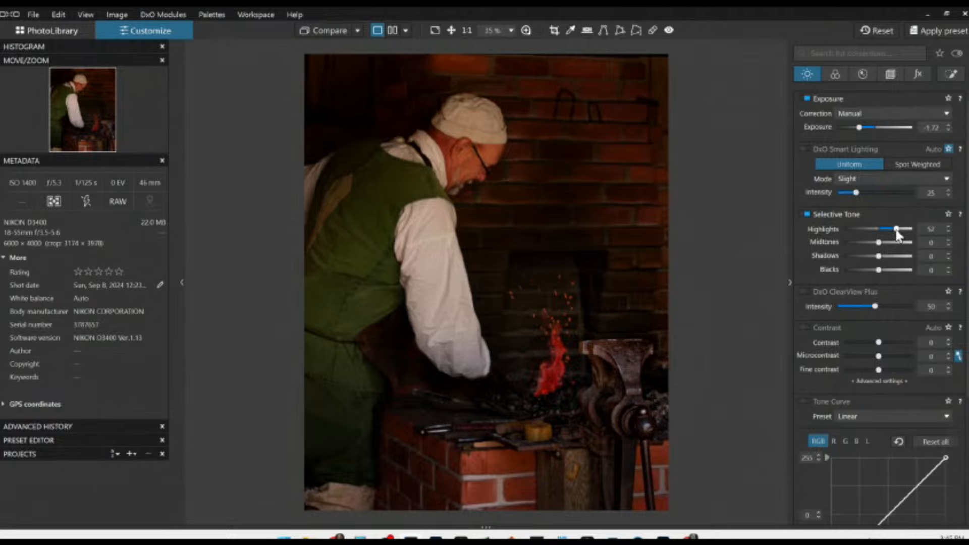
mouse_move(896, 231)
left_mouse_down()
mouse_move(874, 270)
mouse_move(880, 243)
left_mouse_up()
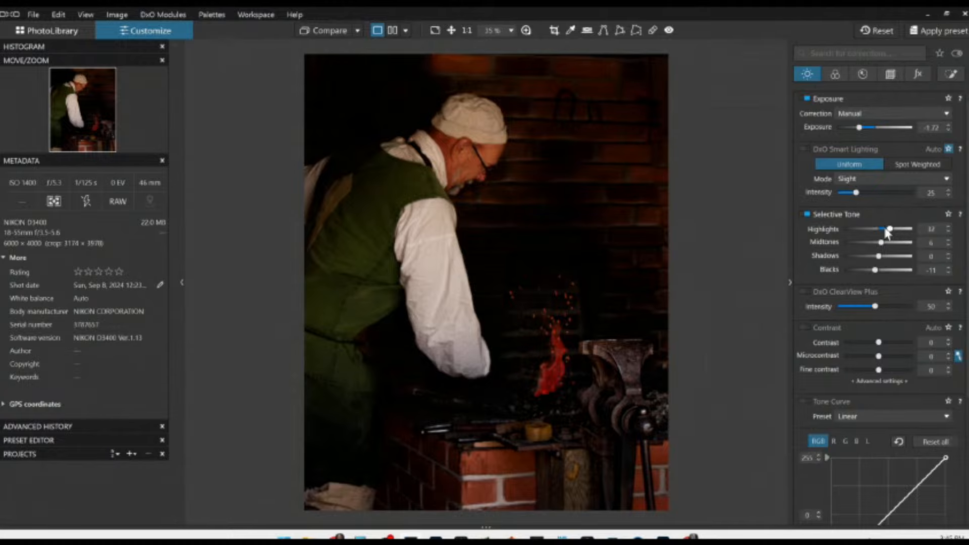
left_click_drag(885, 228, 887, 230)
Compare the edited photo side by side with the uncorrected original, then return to the single-image view.
left_click(390, 30)
left_click(406, 31)
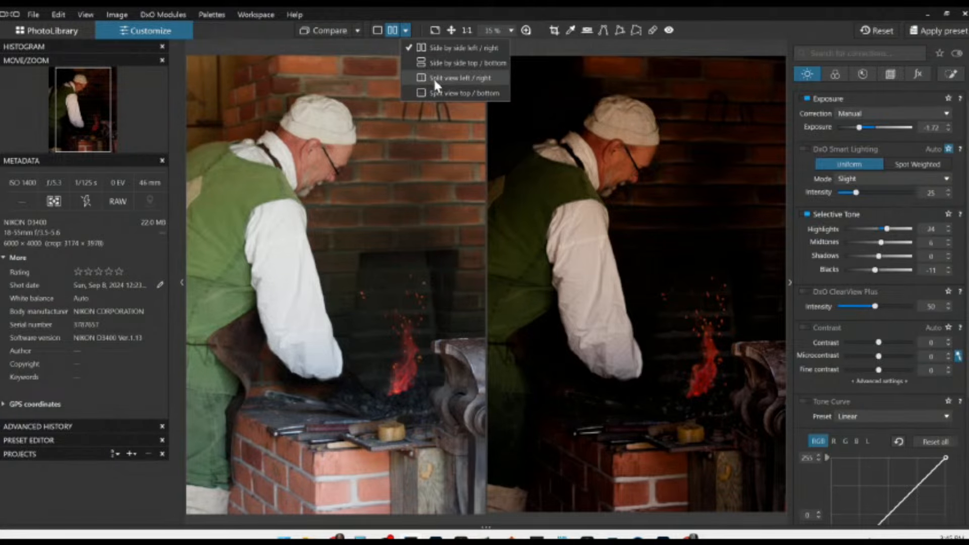
left_click(375, 26)
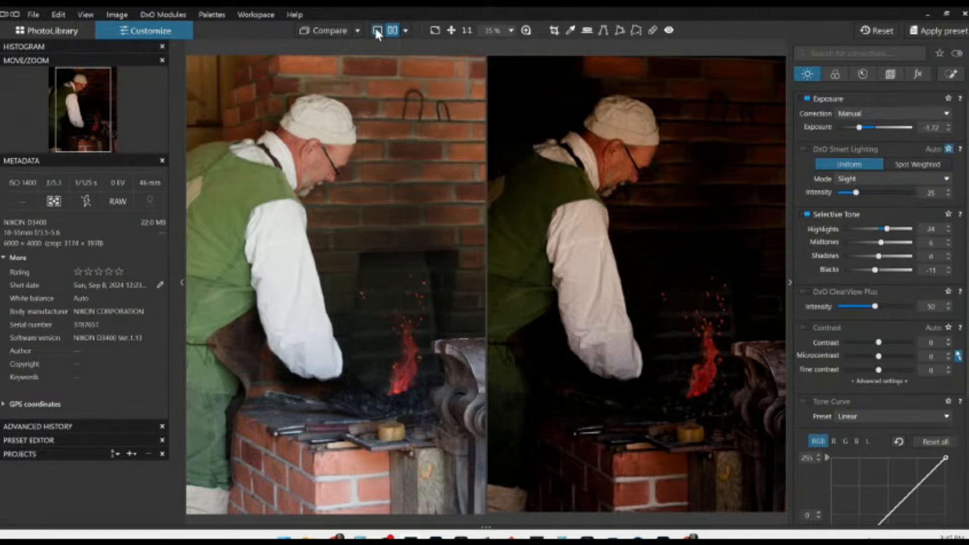
Export the edited photo to disk as a JPEG with the Standard output option at quality 95.
right_click(488, 95)
left_click(522, 102)
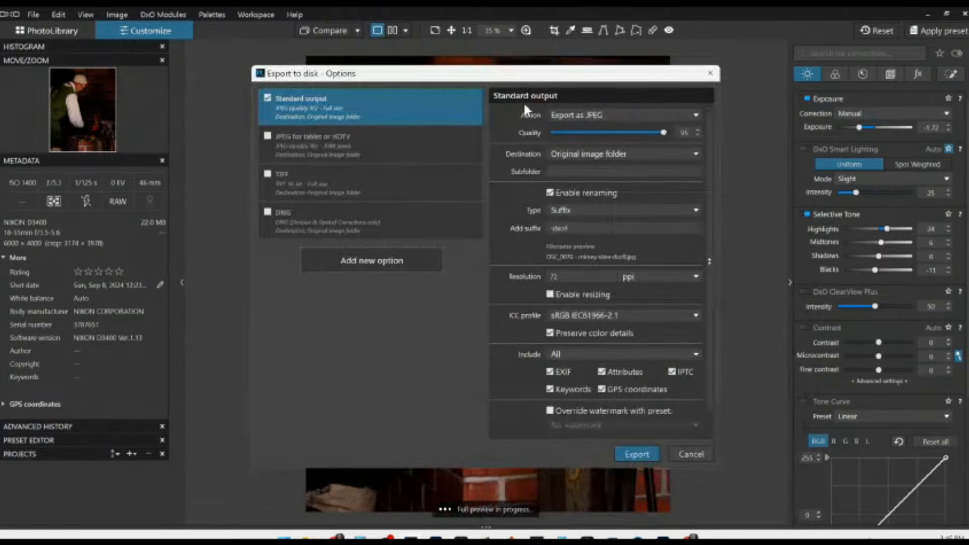
key("Escape")
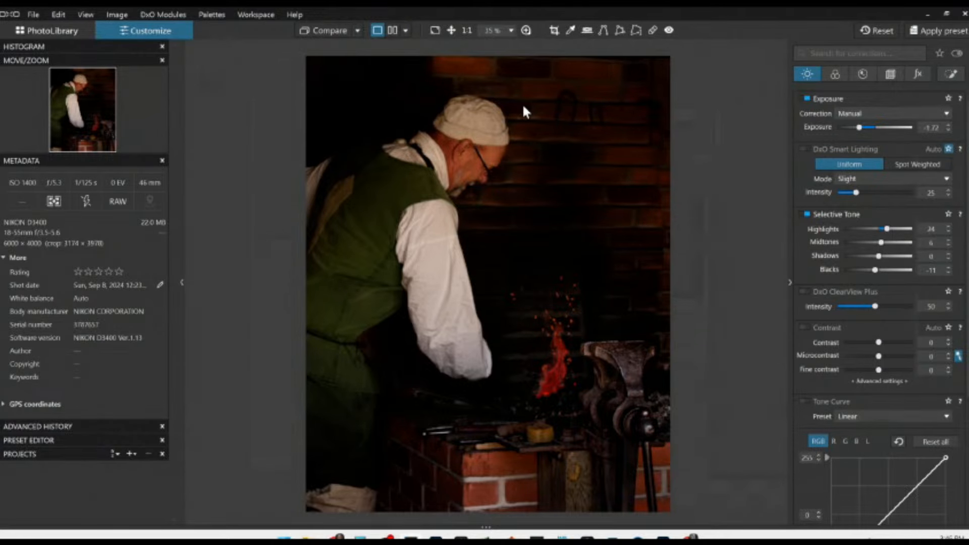
Compare the photo side by side using the Standard output JPEG as the reference image.
left_click(392, 31)
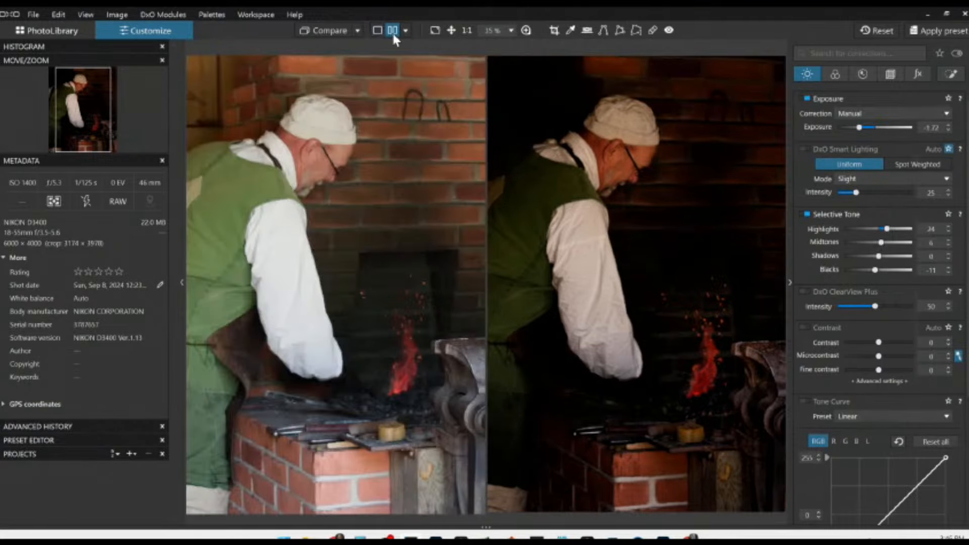
left_click(405, 32)
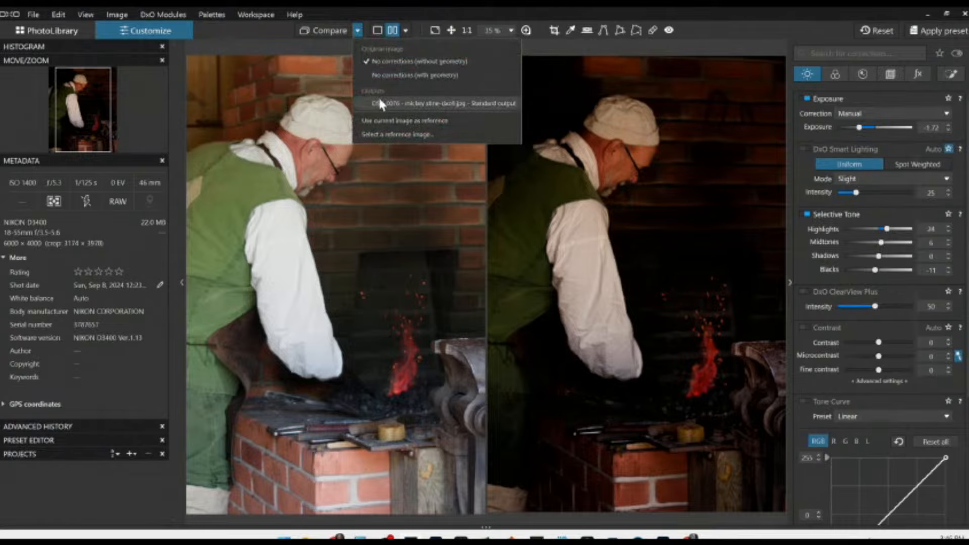
left_click(378, 97)
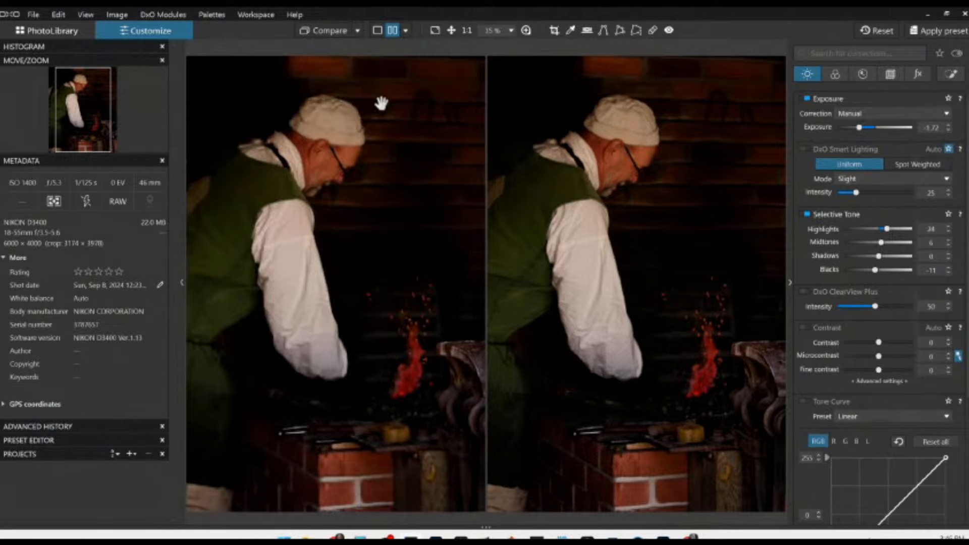
Reset the photo's corrections and hide the side panels to enlarge the side-by-side comparison.
left_click(861, 29)
key("F9")
scroll(615, 247, "down", 4)
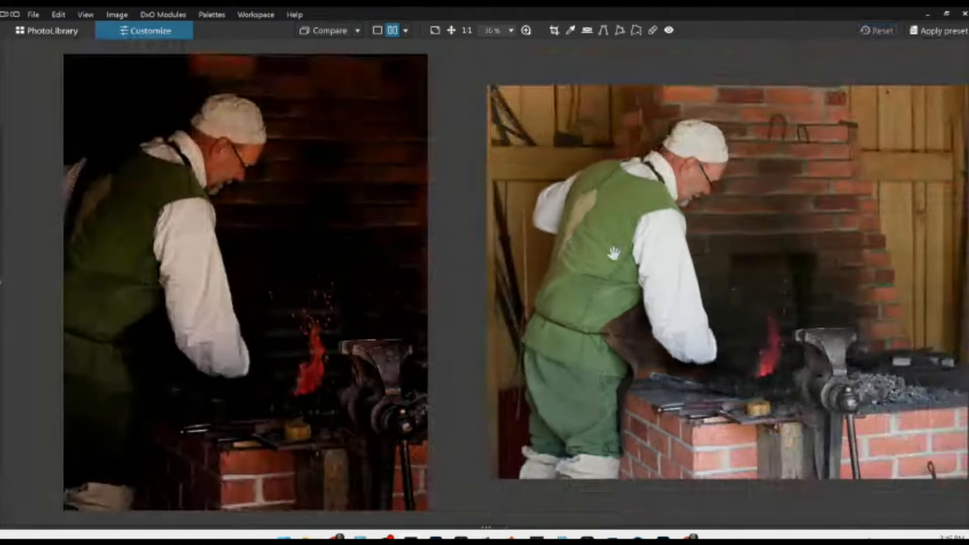
Open the IMG_4276 photo of the beach crosses in single-image view with the side panels restored.
scroll(717, 306, "down", 1)
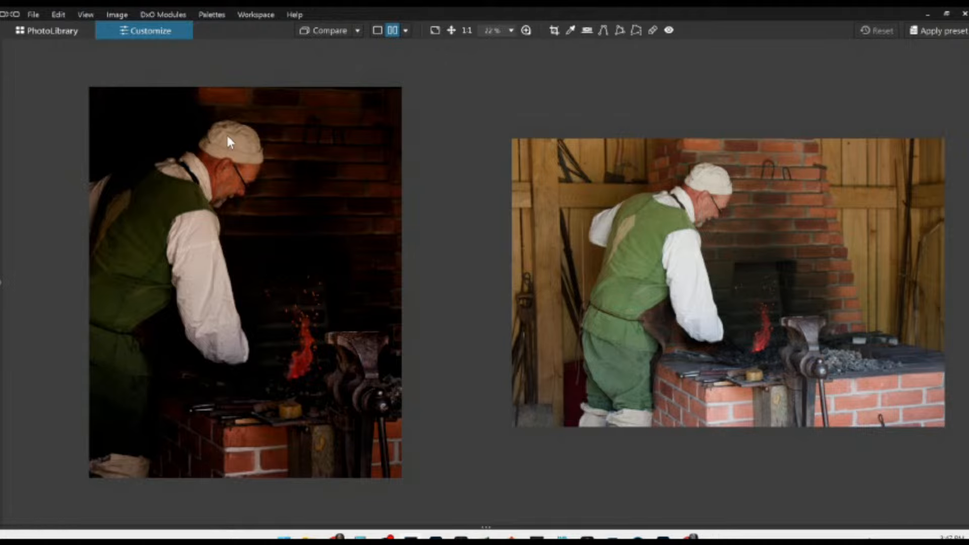
left_click(81, 29)
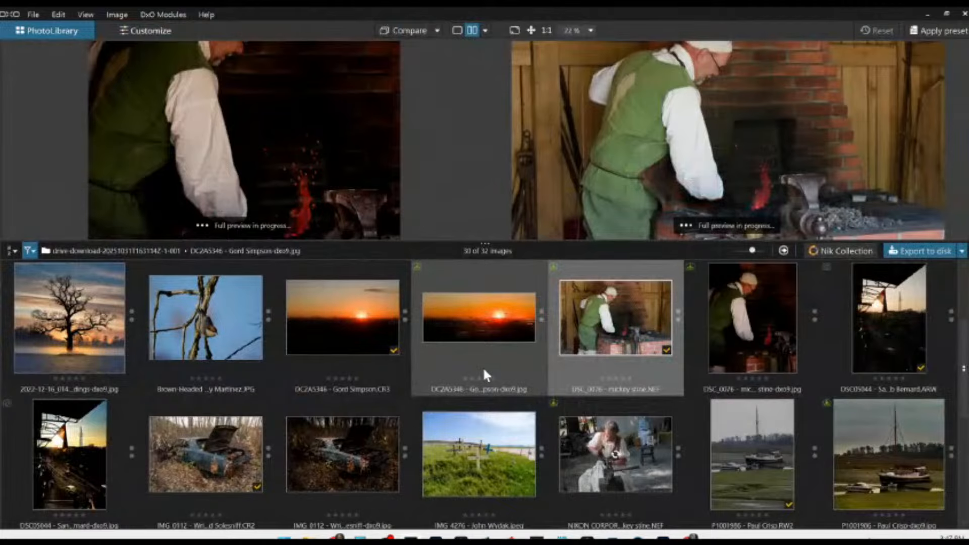
double_click(487, 425)
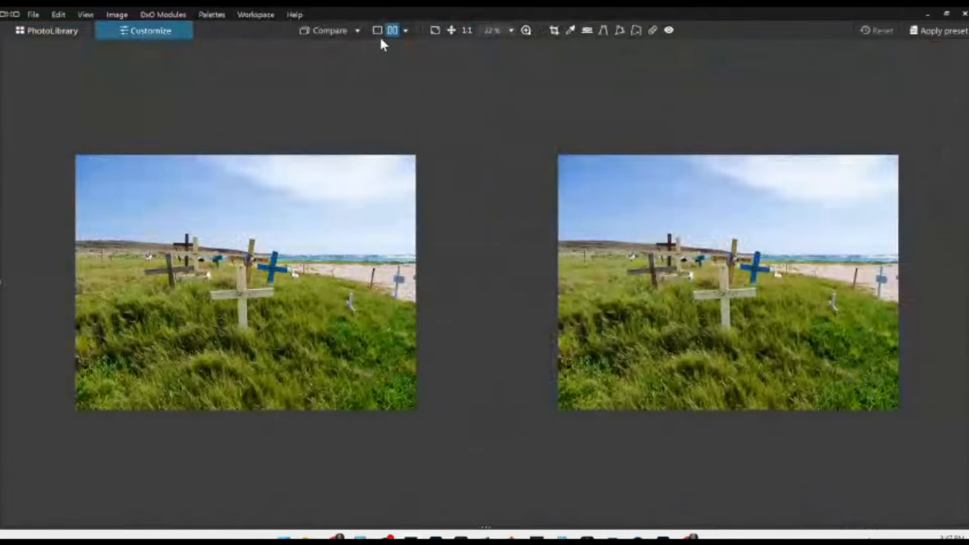
left_click(377, 31)
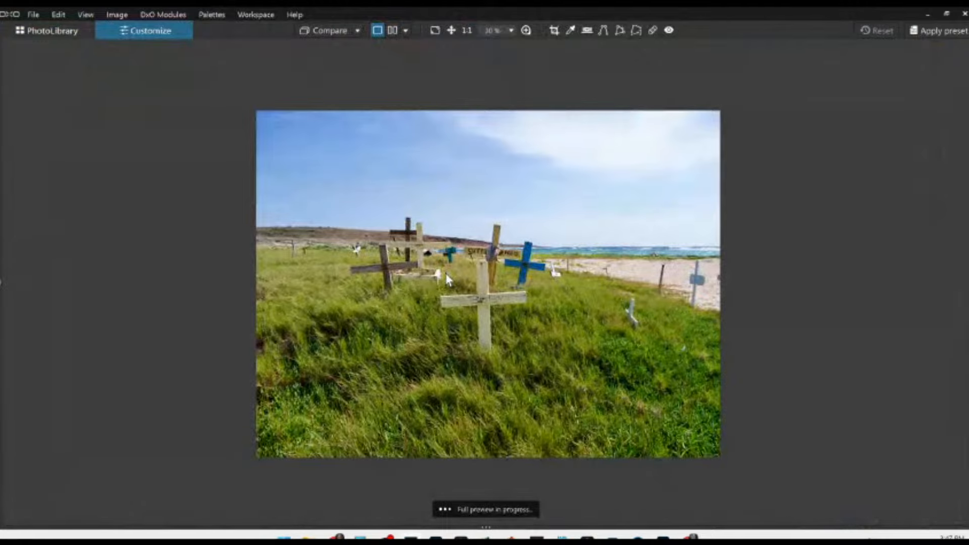
scroll(447, 278, "up", 2)
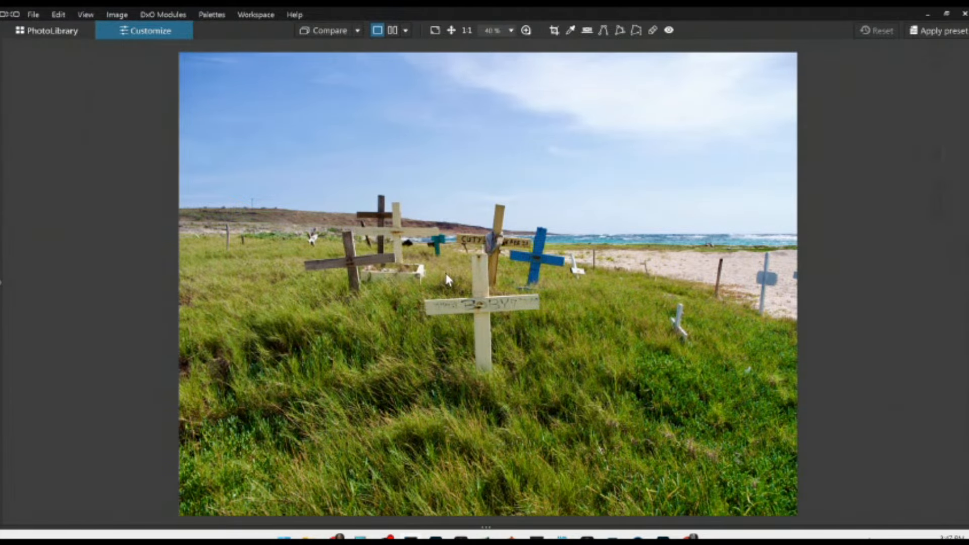
key("Tab")
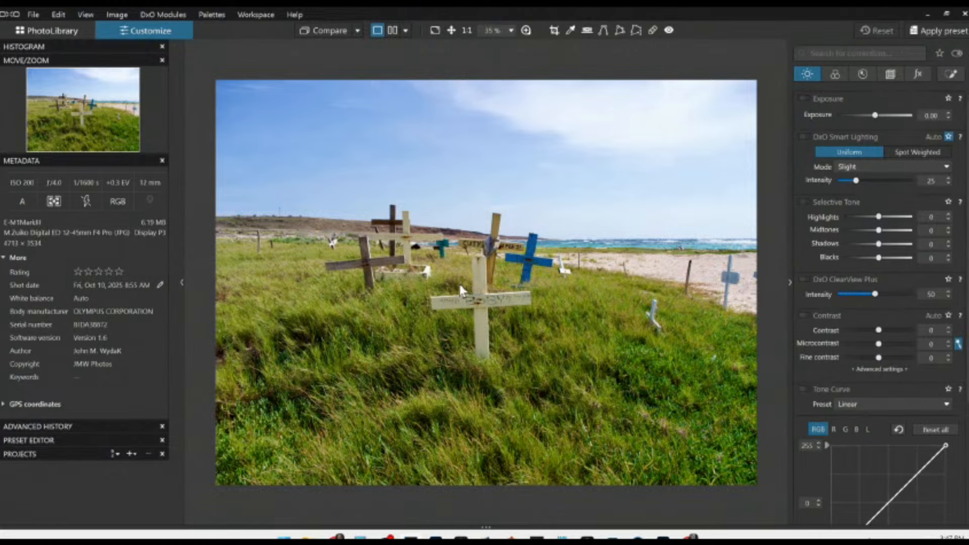
Turn on DxO Smart Lighting in Uniform Slight mode at intensity 25, and activate the control line tool for local adjustments.
left_click(811, 136)
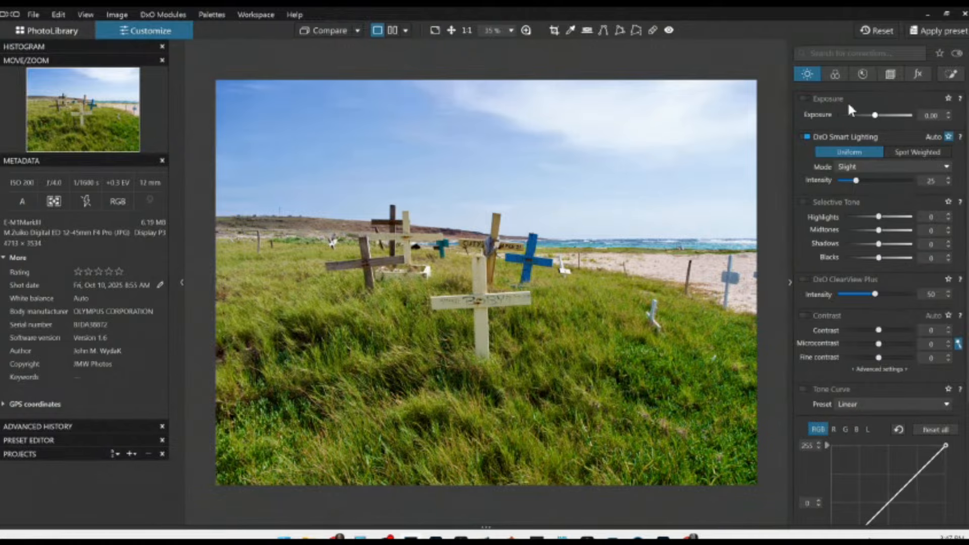
left_click(951, 74)
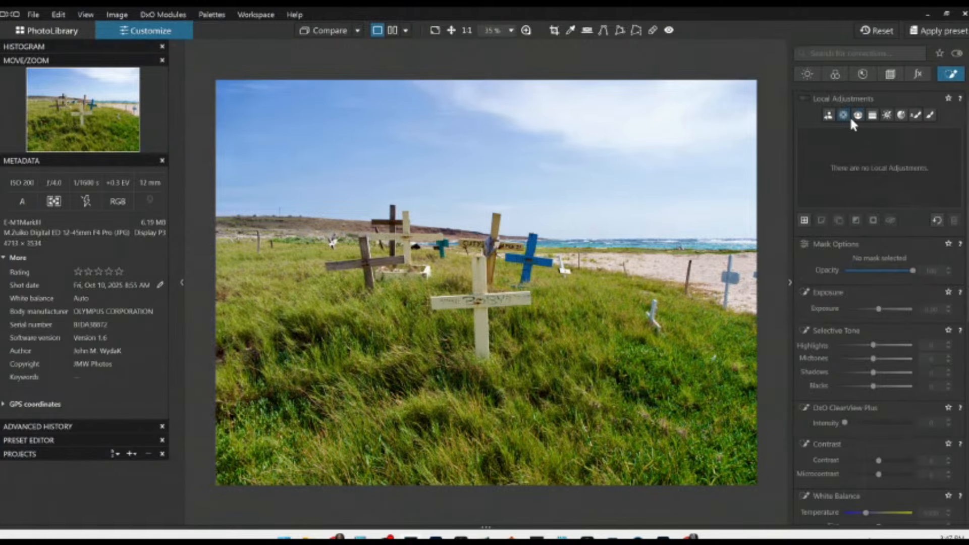
left_click(857, 115)
left_click_drag(654, 200, 651, 243)
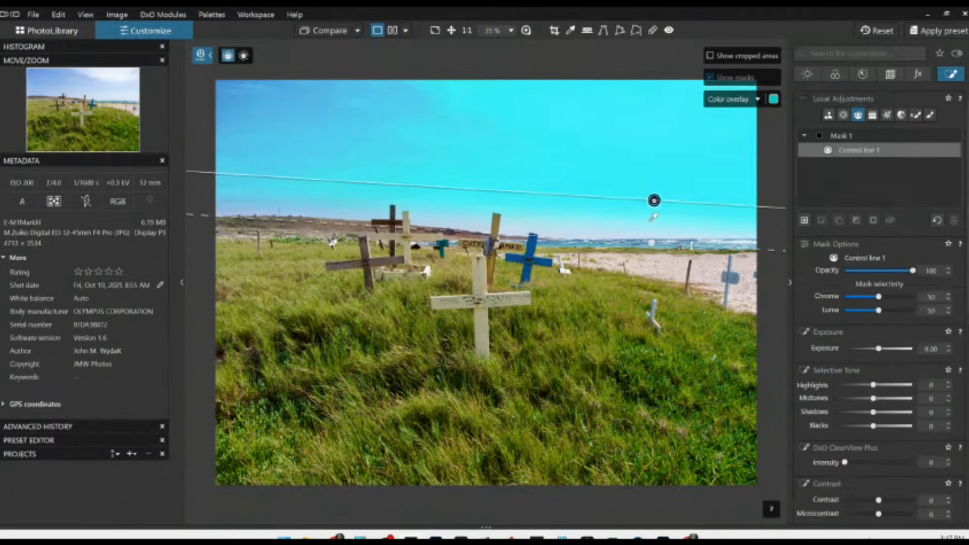
left_click(928, 35)
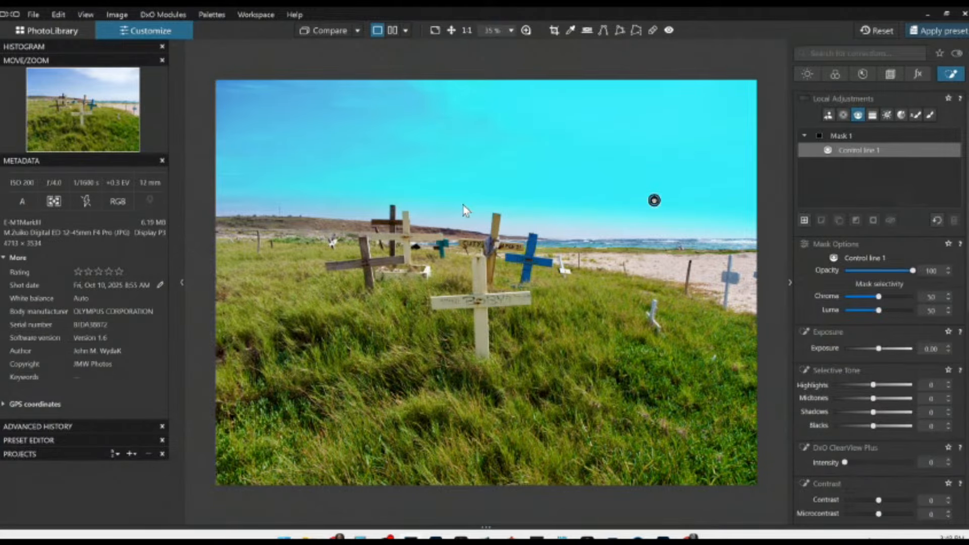
key("ctrl+z")
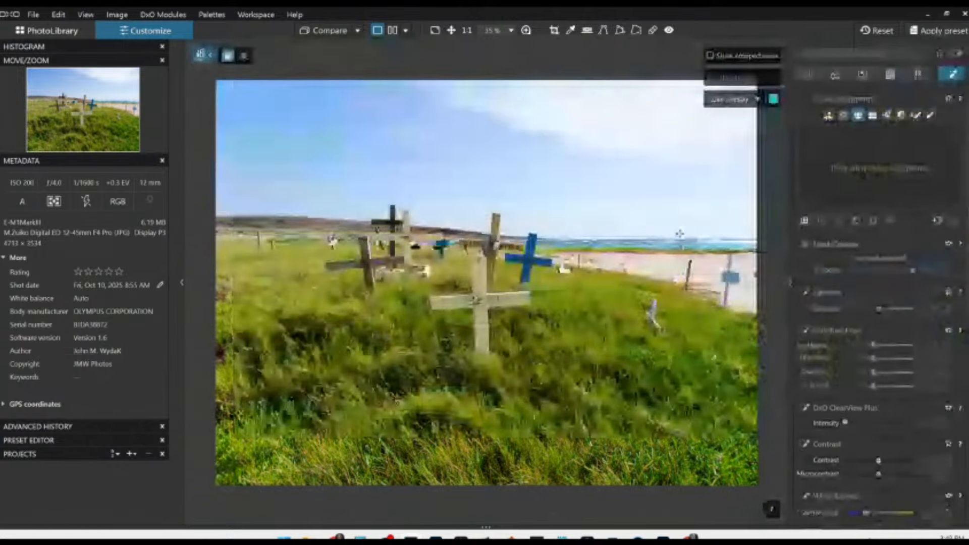
Place a control line over the sky and set its ClearView Plus to 90, highlights to -10 and microcontrast to 35.
left_click_drag(668, 204, 669, 238)
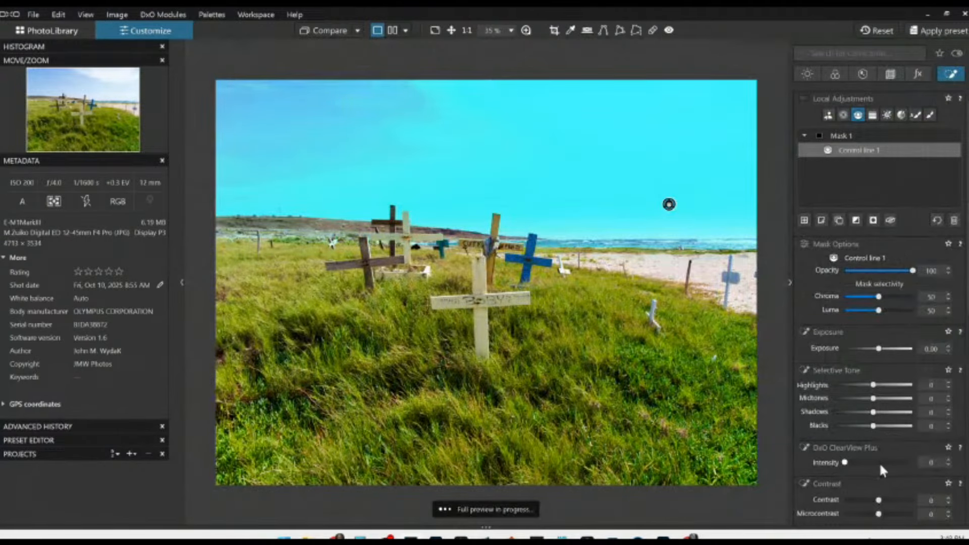
left_click_drag(879, 461, 906, 464)
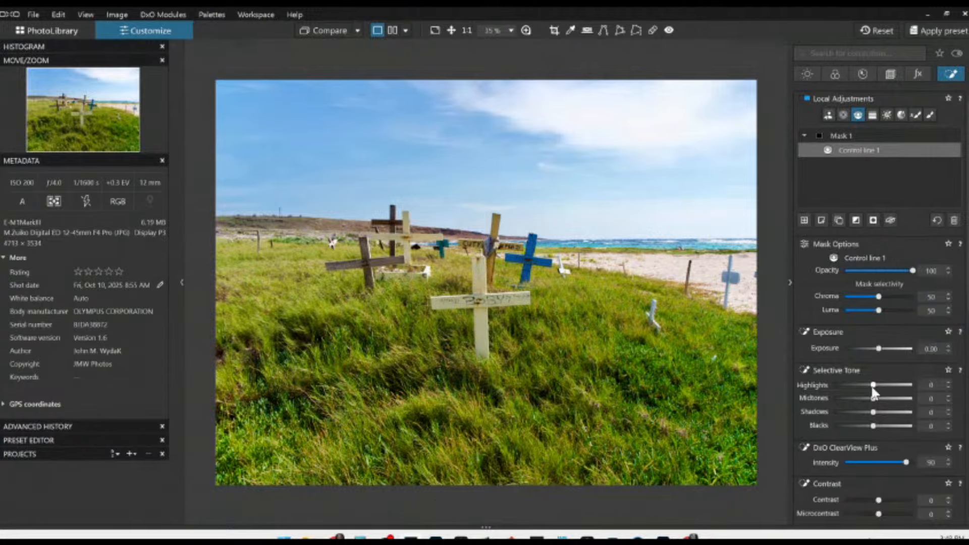
left_click_drag(873, 386, 868, 385)
scroll(810, 441, "down", 2)
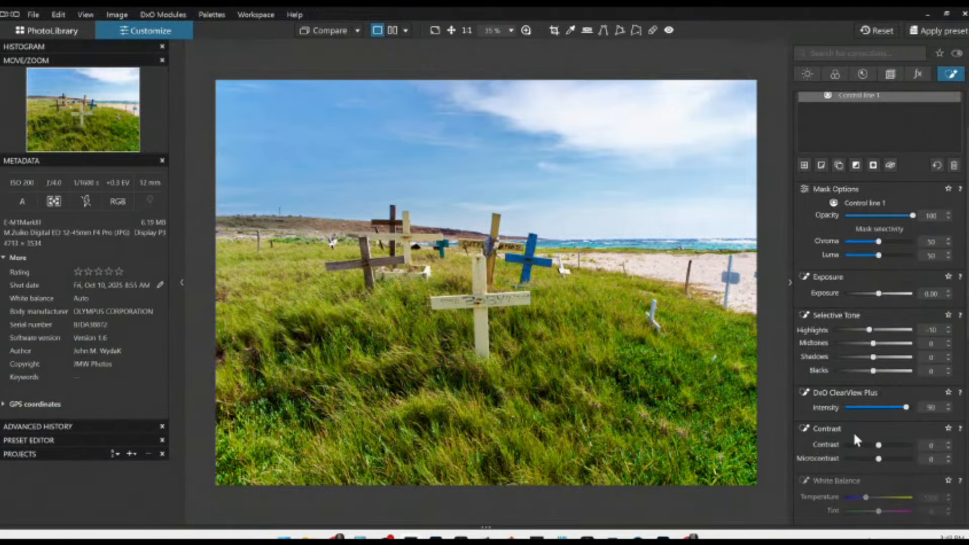
left_click_drag(888, 458, 891, 459)
scroll(819, 280, "up", 2)
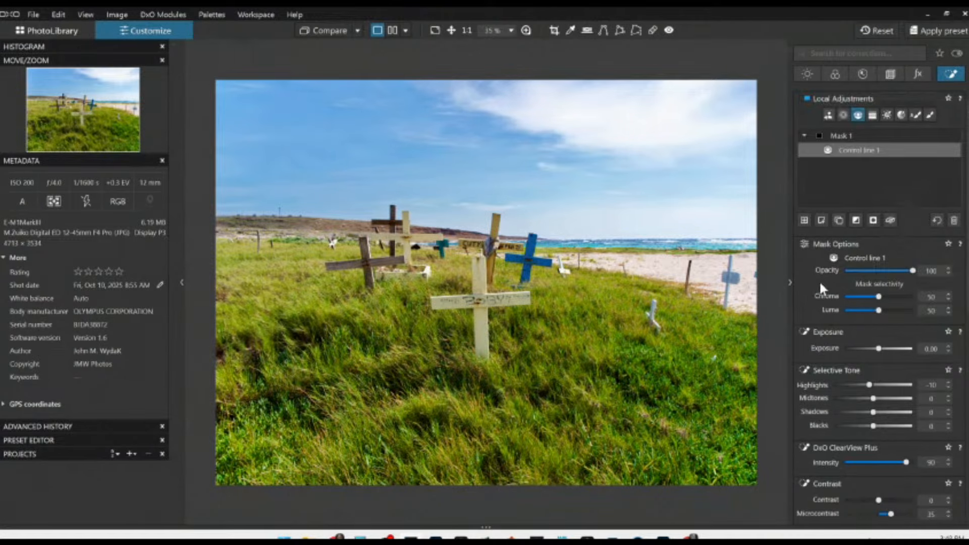
Add a second mask with a control line on the foreground grass and set highlights to 34, midtones to 28 and blacks to -56.
left_click(803, 220)
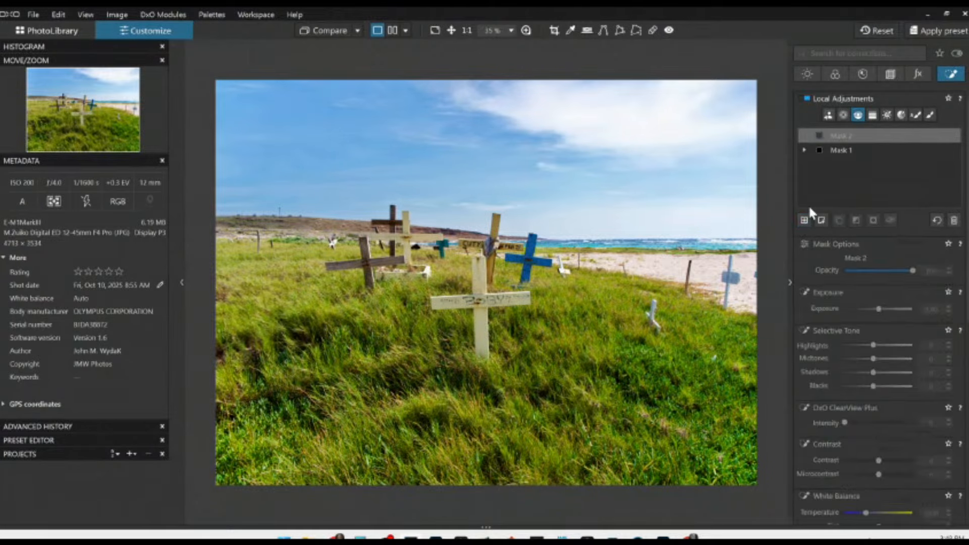
left_click(579, 397)
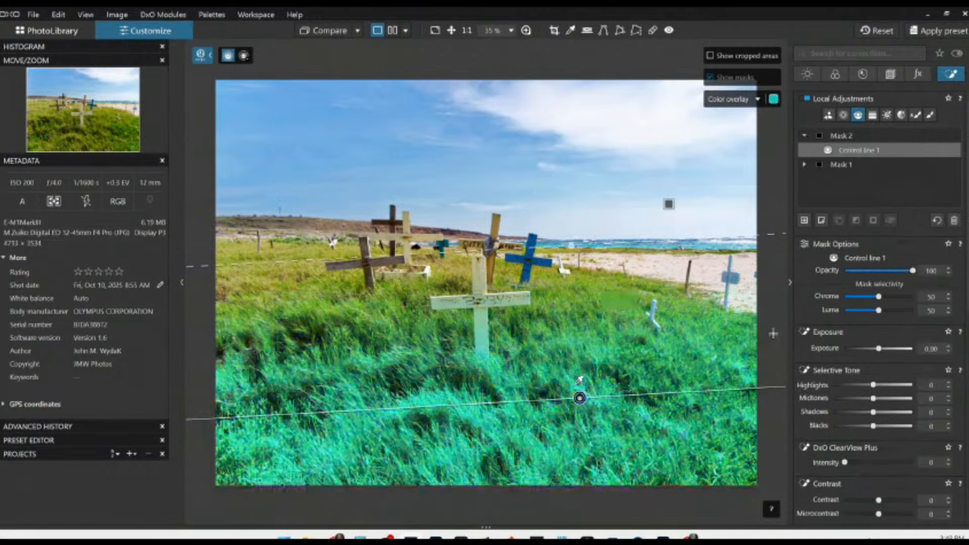
left_click_drag(855, 426, 850, 427)
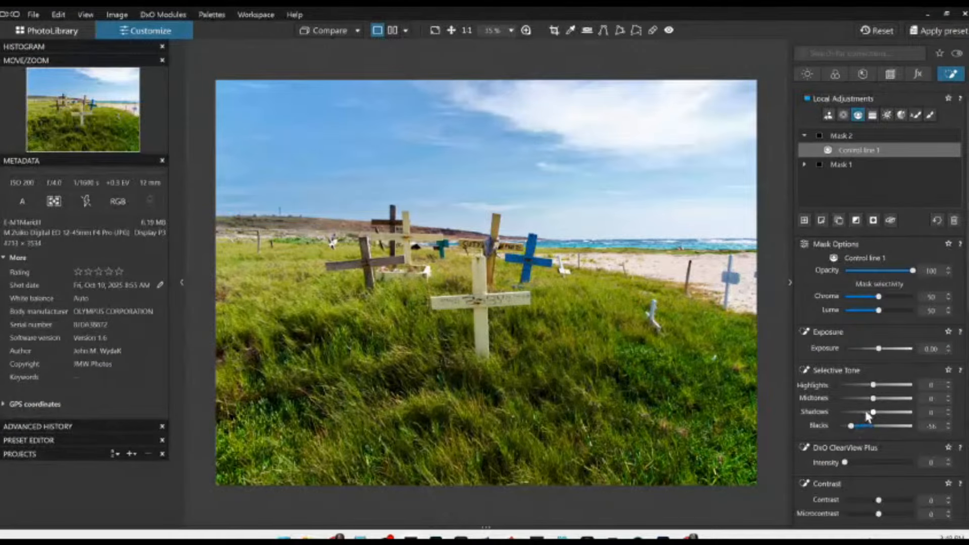
left_click(887, 384)
left_click(883, 398)
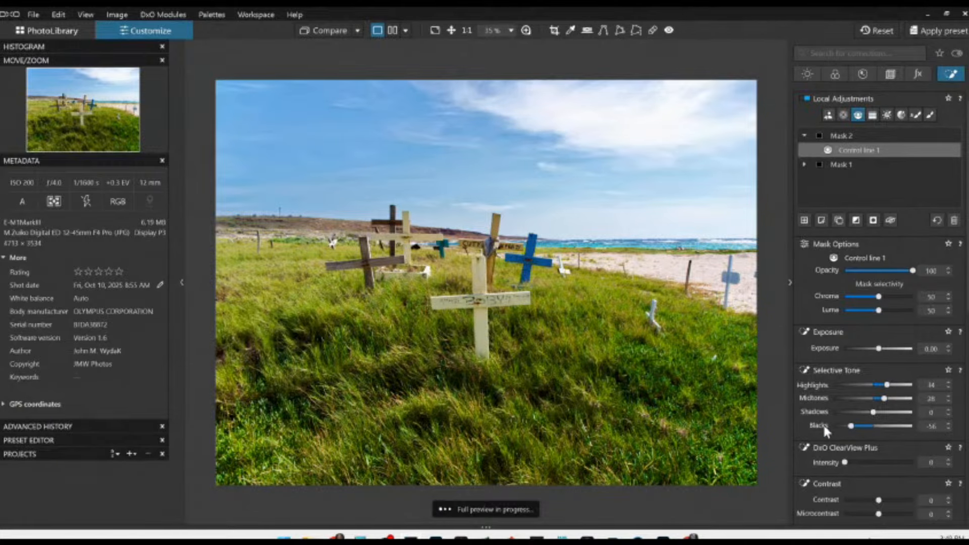
Move the grass control line up the slope, right of the front cross, and set its shadows to -17 and blacks to -47.
mouse_move(580, 400)
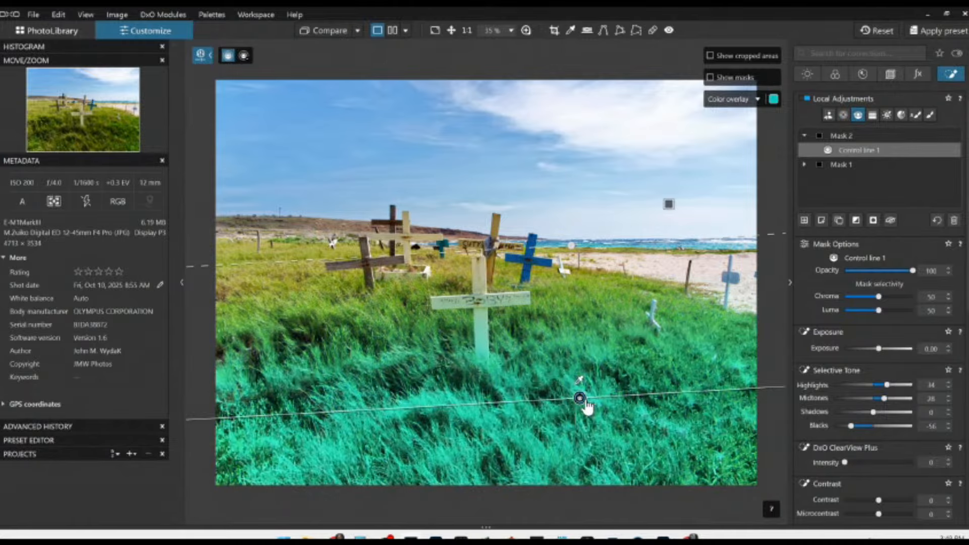
left_click_drag(580, 399, 560, 319)
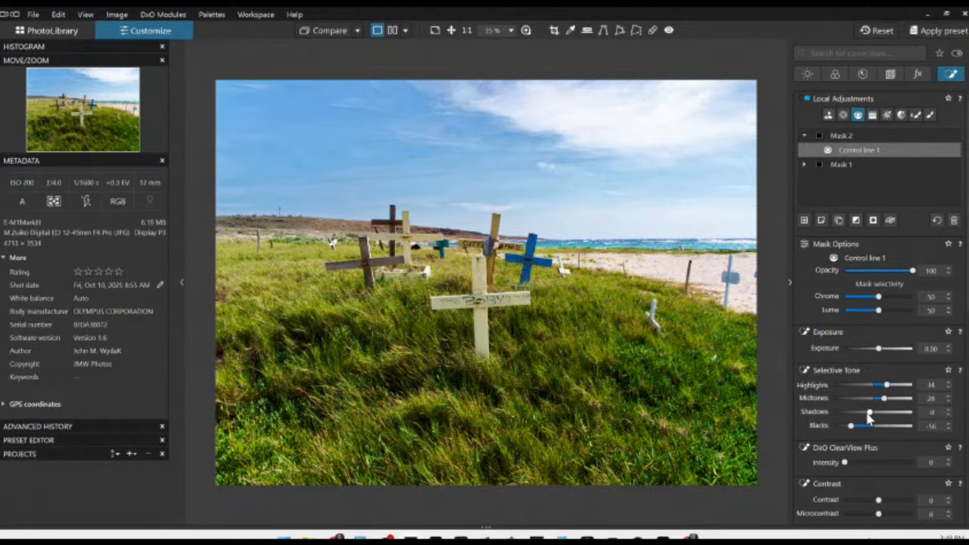
left_click_drag(869, 413, 867, 416)
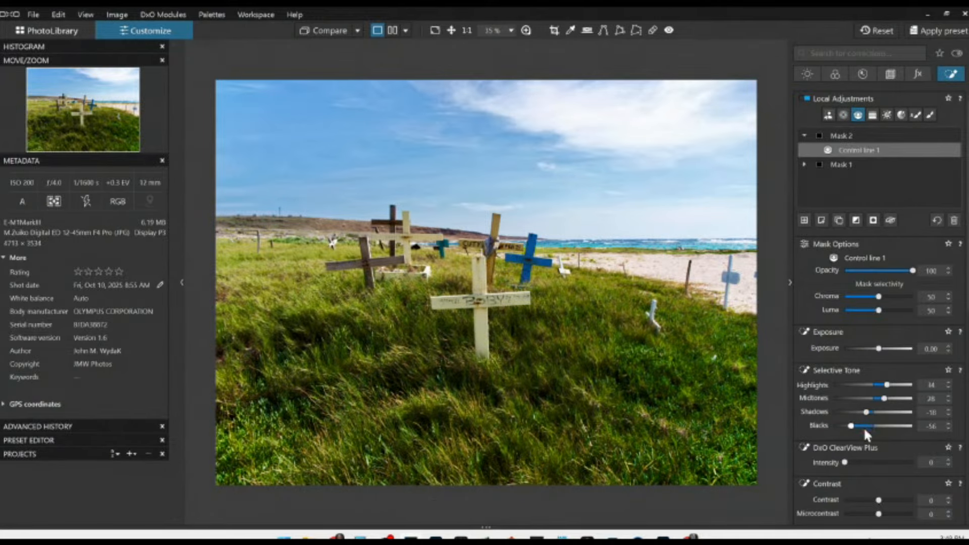
left_click_drag(865, 412, 855, 428)
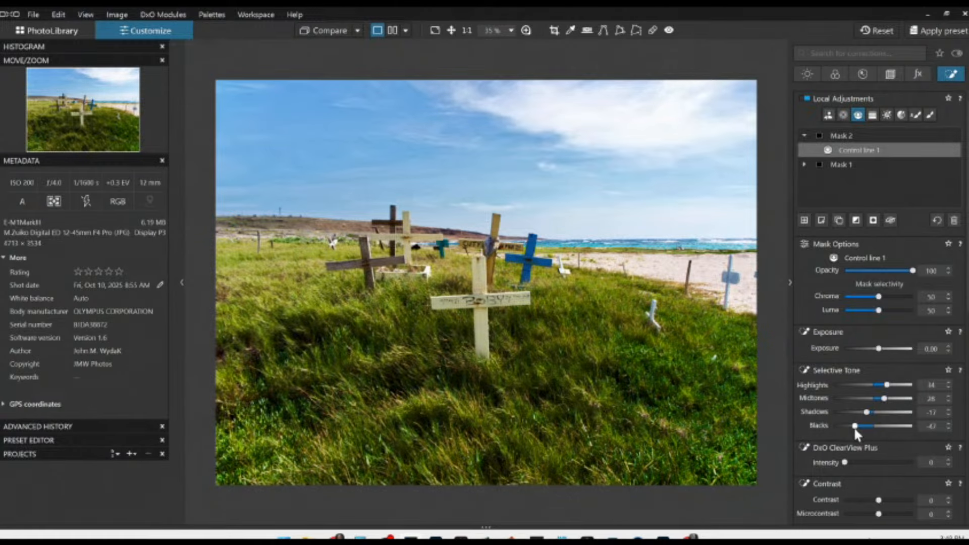
Set the grass mask's ClearView Plus to about 36 and lower its contrast and microcontrast.
left_click_drag(845, 462, 869, 464)
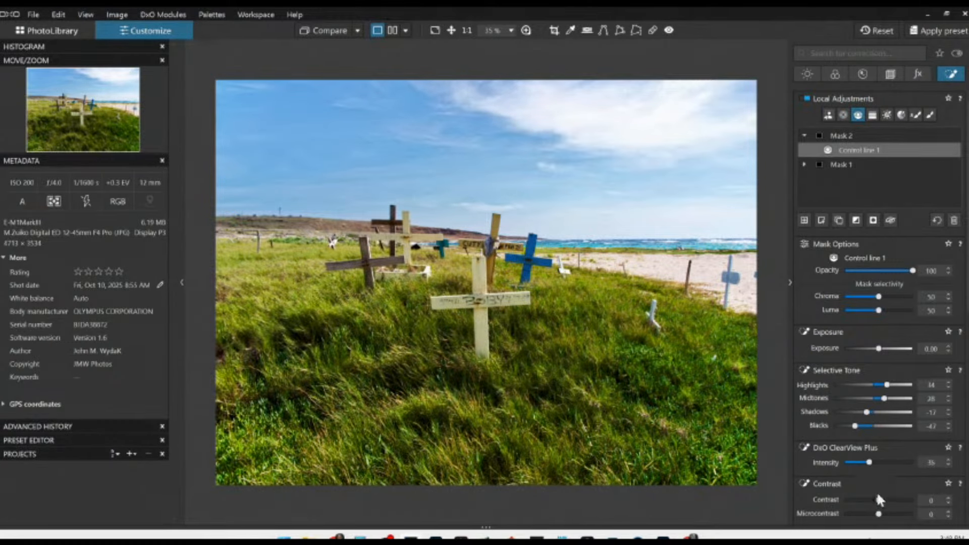
left_click(849, 513)
left_click_drag(851, 514, 867, 504)
left_click(869, 500)
Crop the photo to a 5 × 4 ratio at about 4146 × 3317 px, trimming both sides to exclude the grey marker on the beach.
left_click(880, 73)
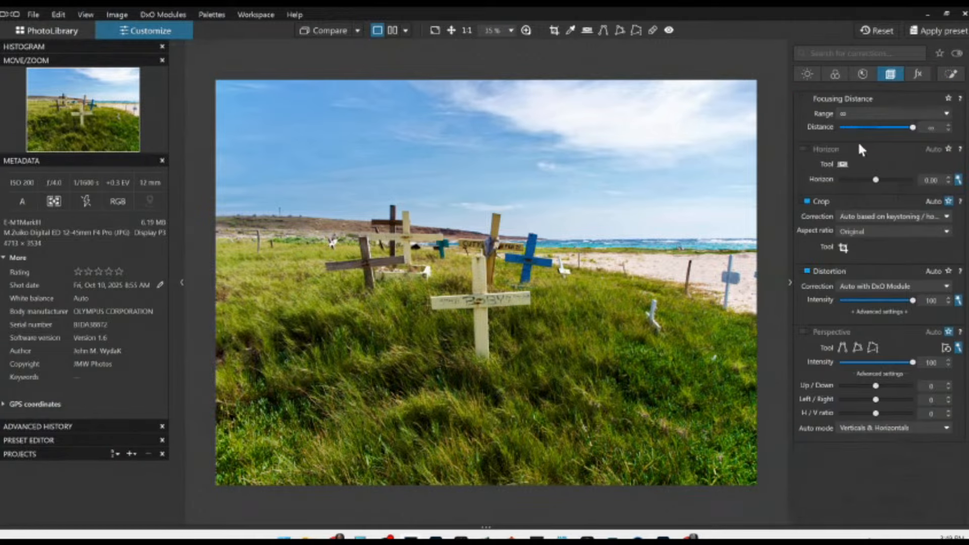
left_click(857, 231)
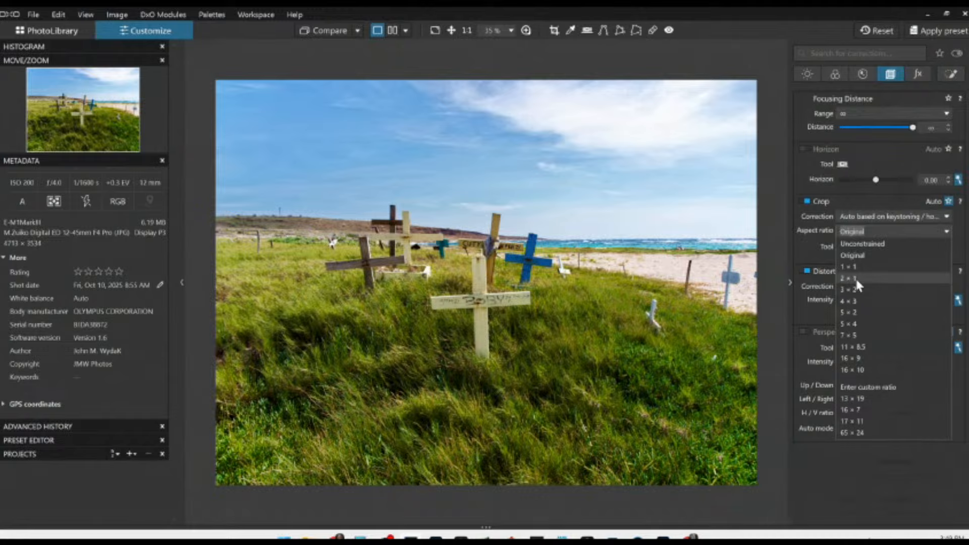
left_click(856, 323)
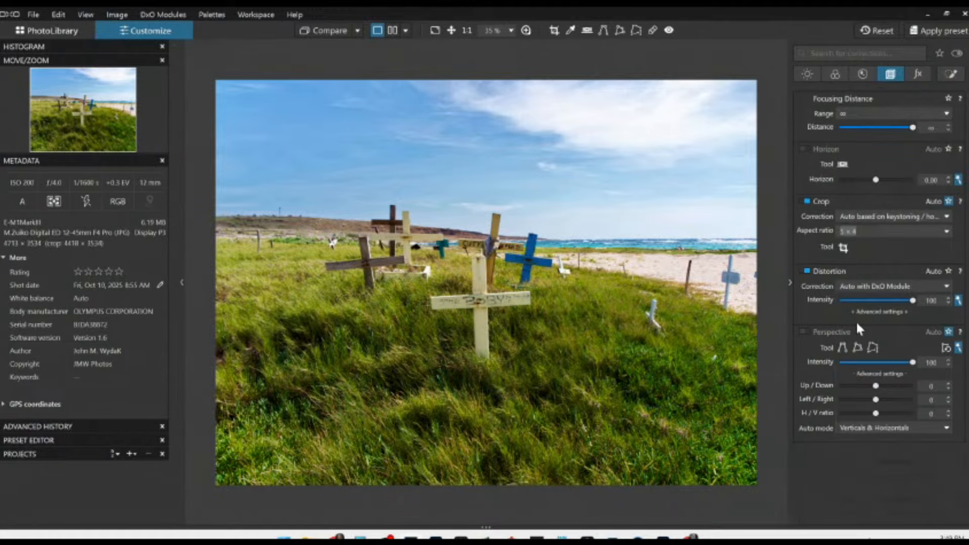
left_click(844, 248)
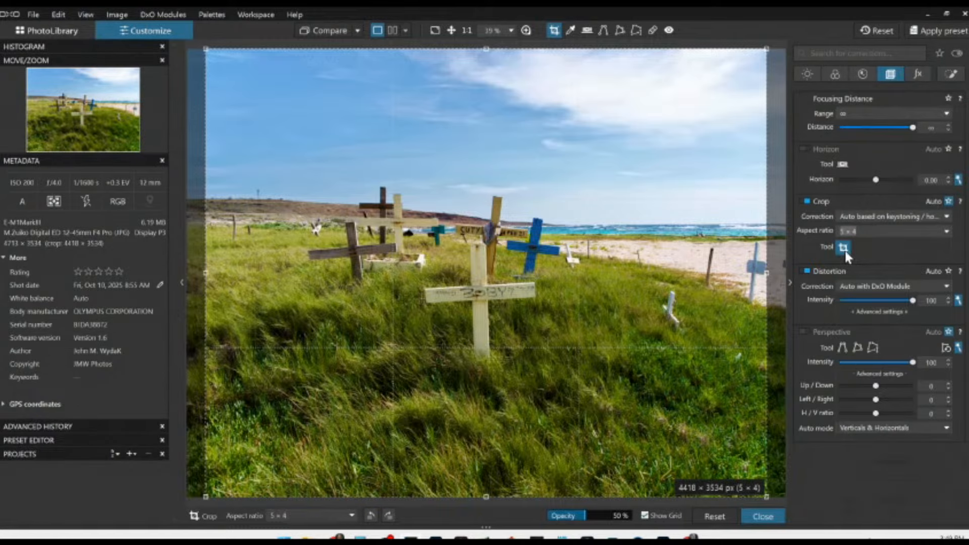
left_click_drag(766, 273, 738, 272)
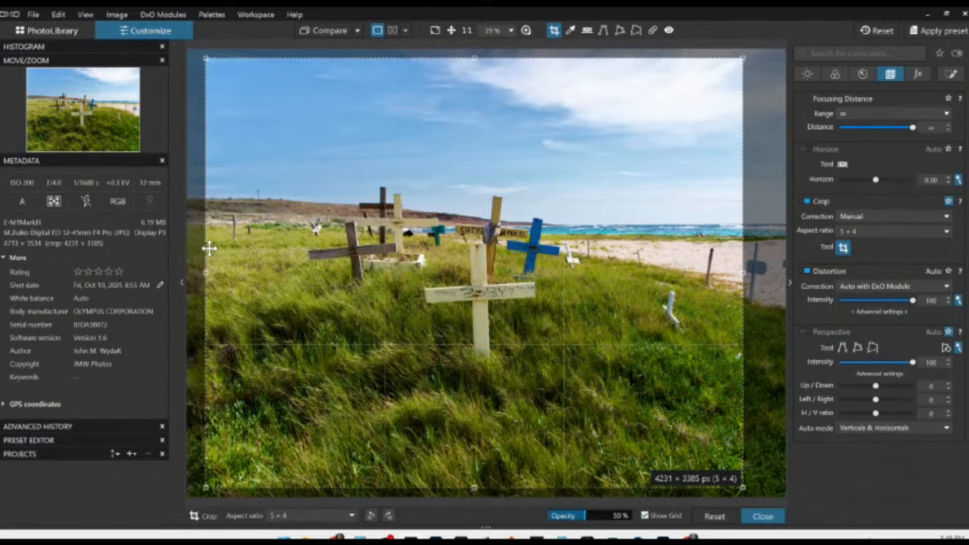
left_click_drag(205, 273, 218, 272)
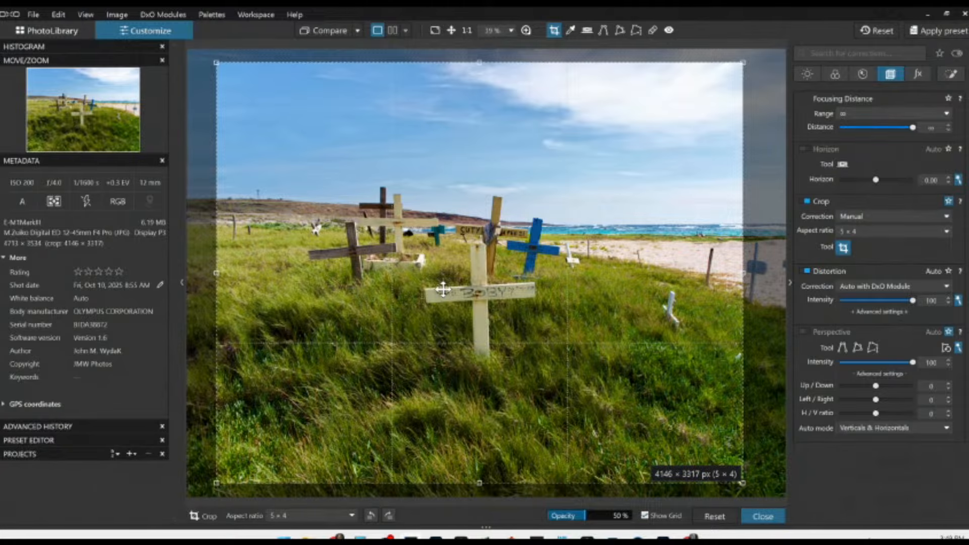
key("Return")
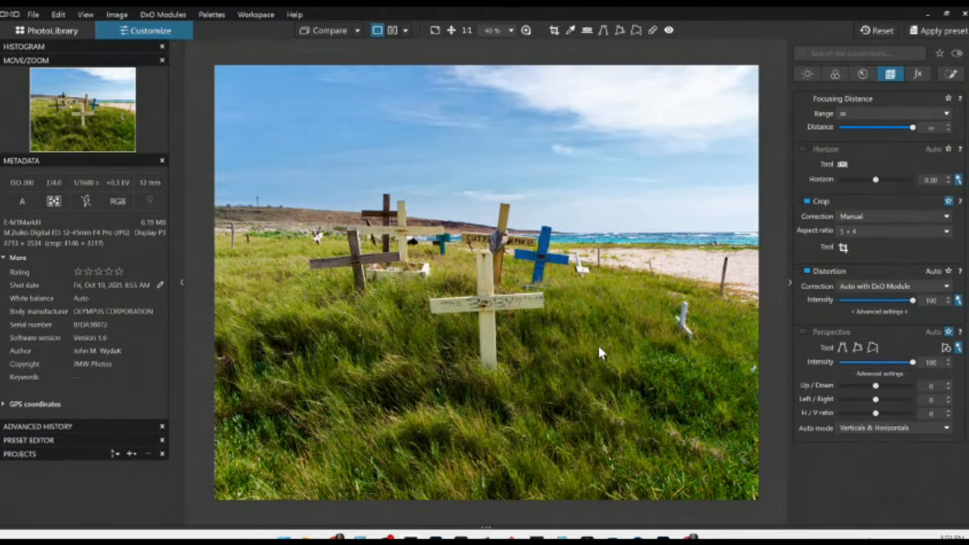
Select the grass mask's control line and lower its exposure to about -1.10.
left_click(313, 28)
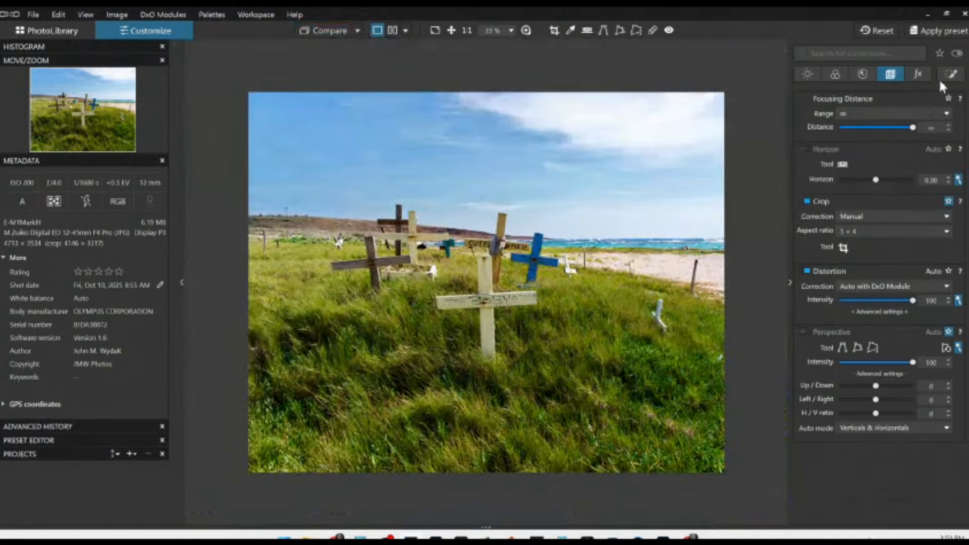
left_click(941, 76)
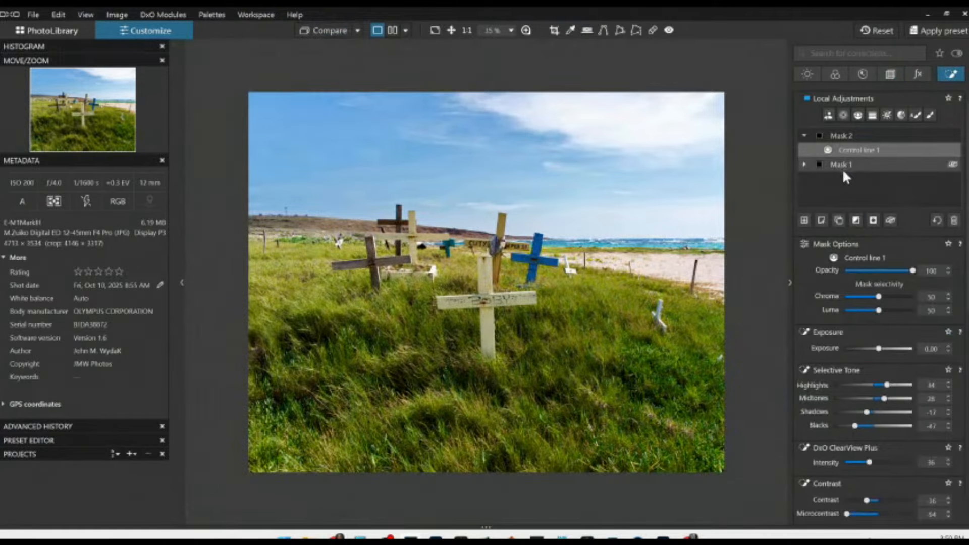
left_click(843, 166)
left_click(847, 165)
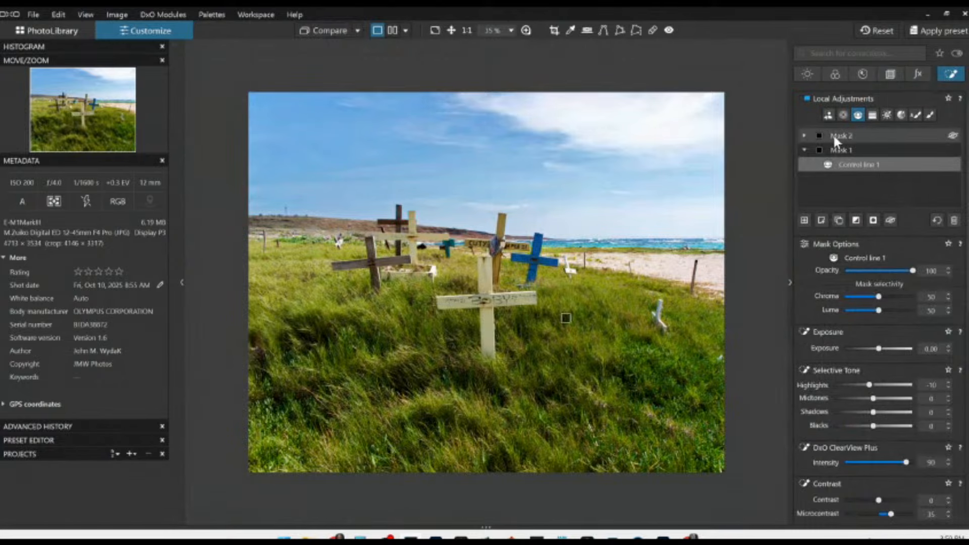
left_click(833, 135)
left_click(853, 150)
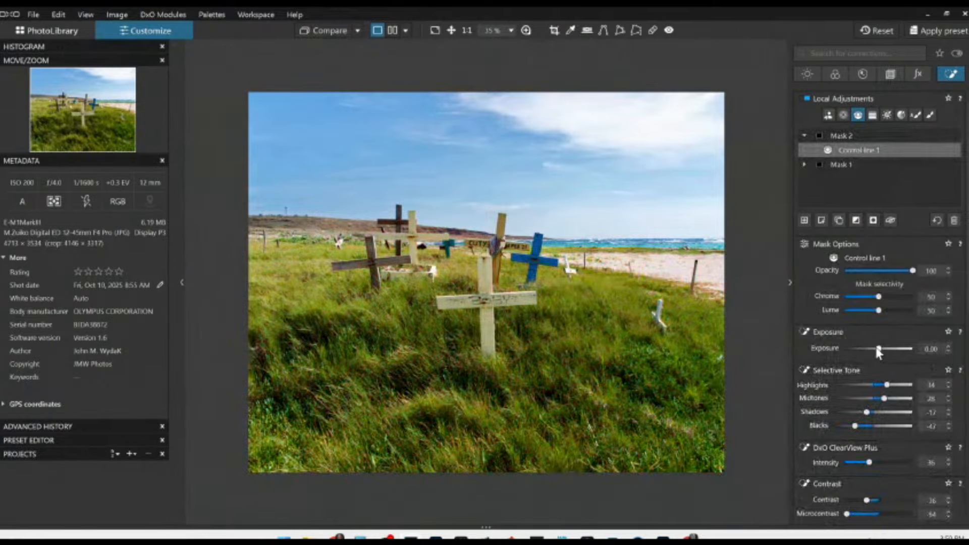
scroll(877, 349, "down", 7)
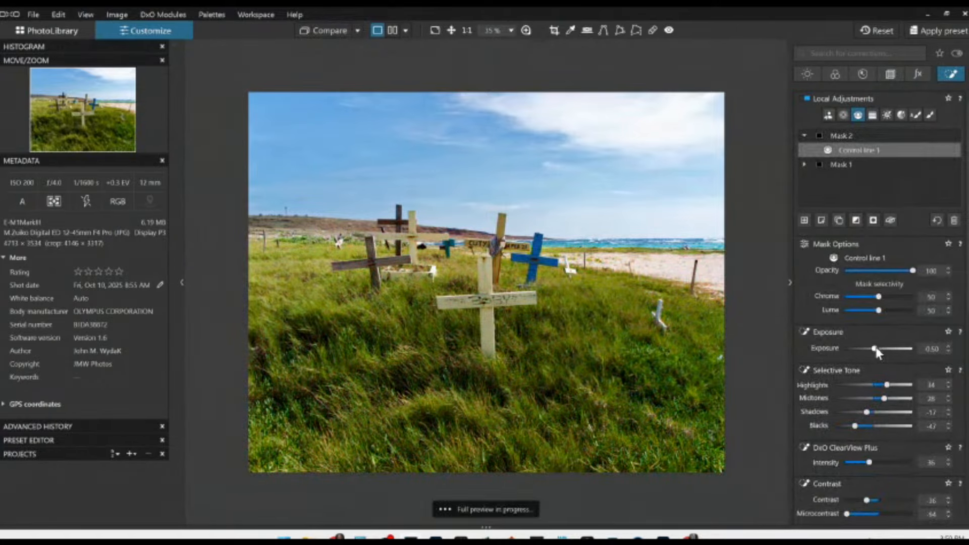
scroll(876, 349, "down", 1)
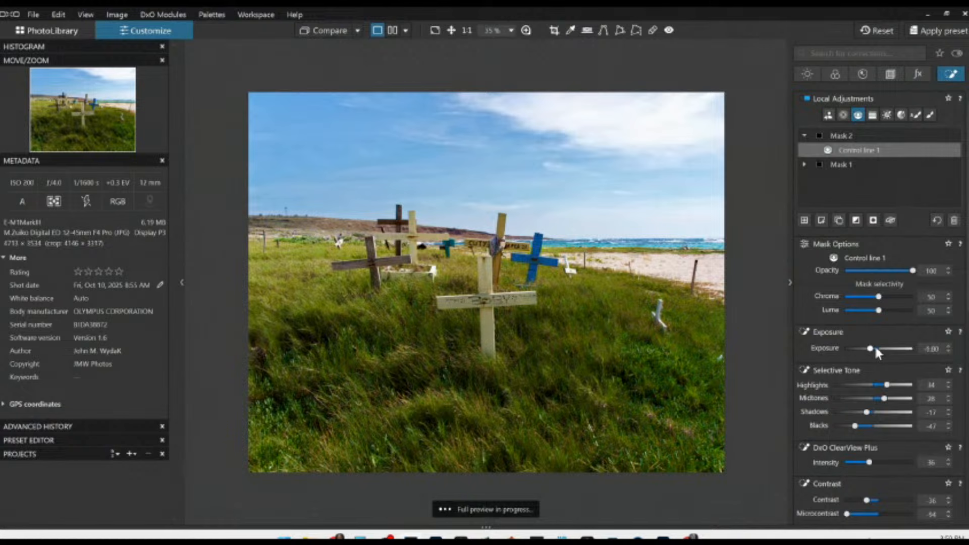
scroll(876, 349, "down", 1)
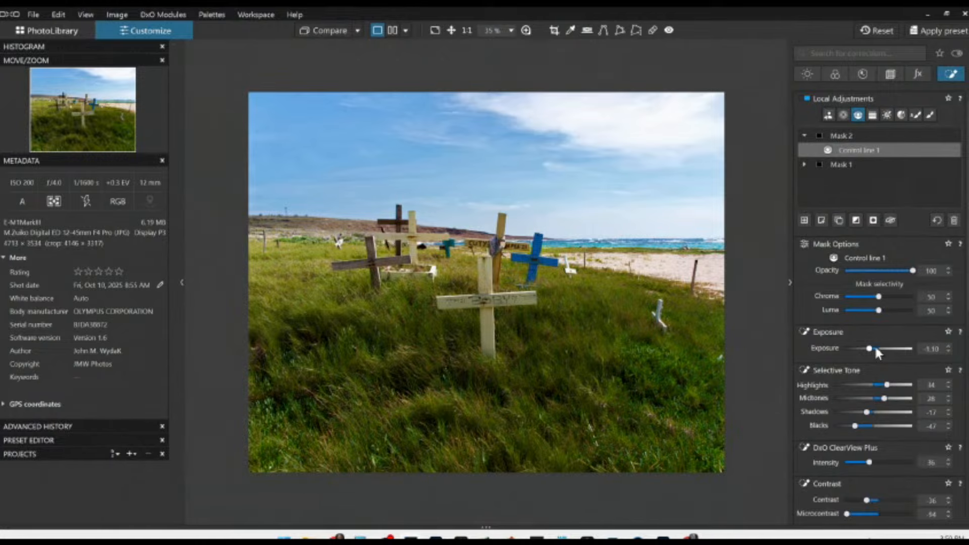
scroll(880, 313, "up", 10)
scroll(880, 313, "down", 10)
Add a third mask with an AI selection of the front white cross, raising its exposure to about 0.80 and increasing its microcontrast.
left_click(803, 219)
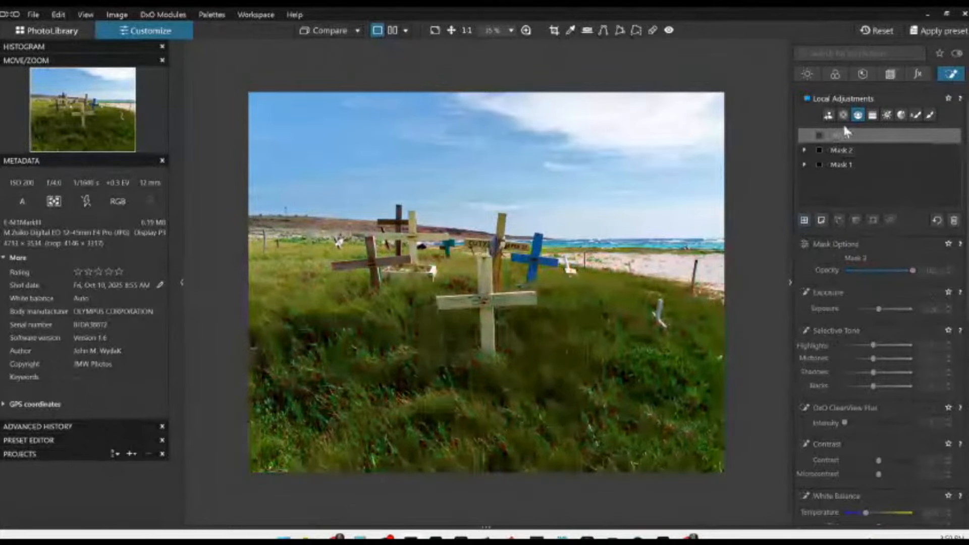
left_click(829, 115)
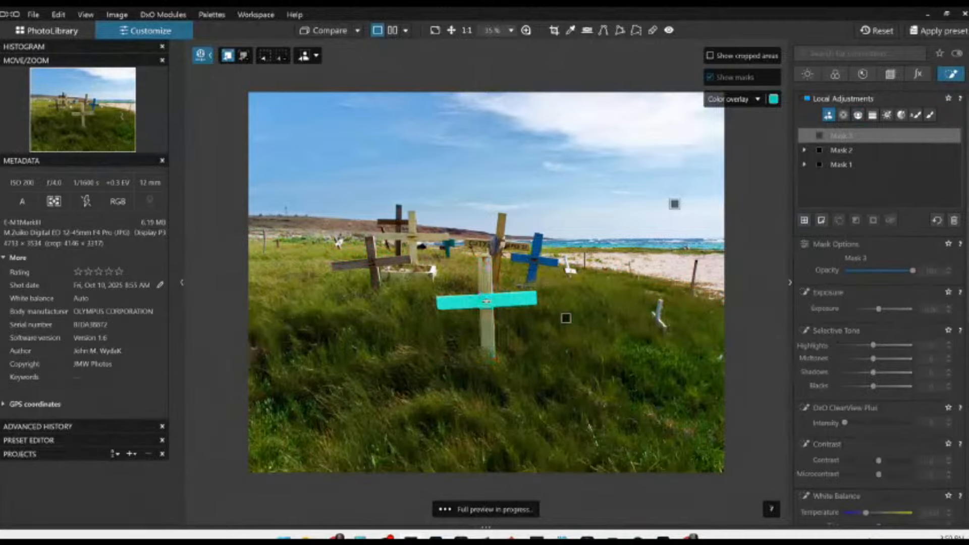
left_click(486, 294)
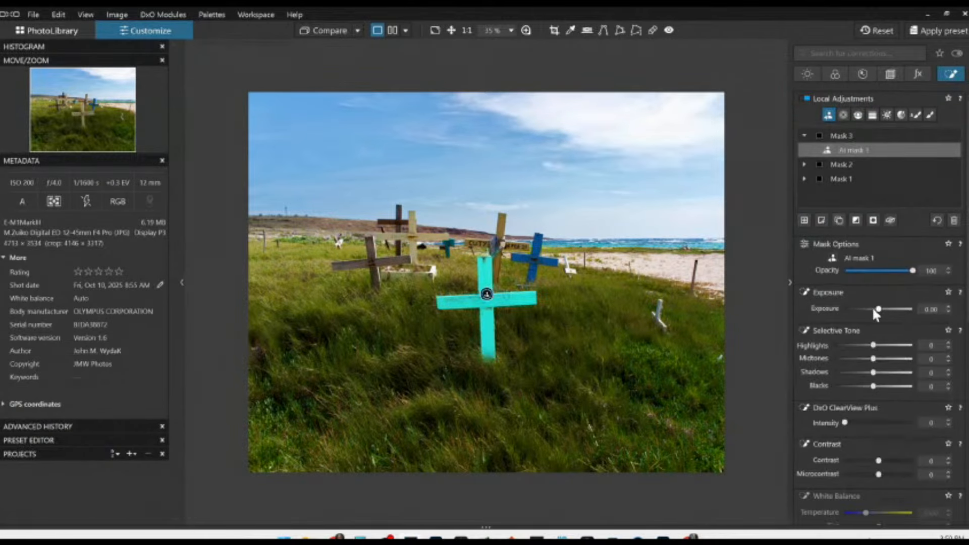
left_click_drag(873, 309, 878, 311)
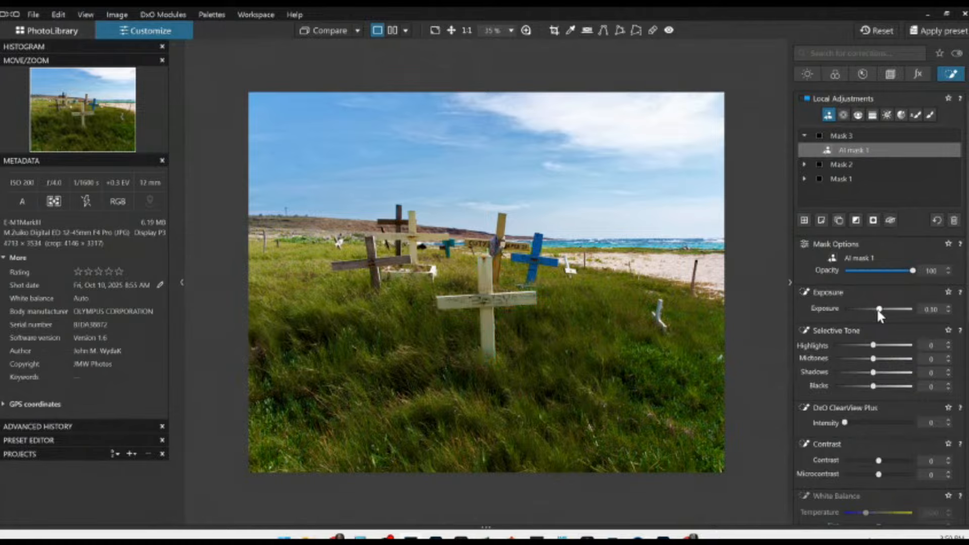
scroll(878, 310, "up", 3)
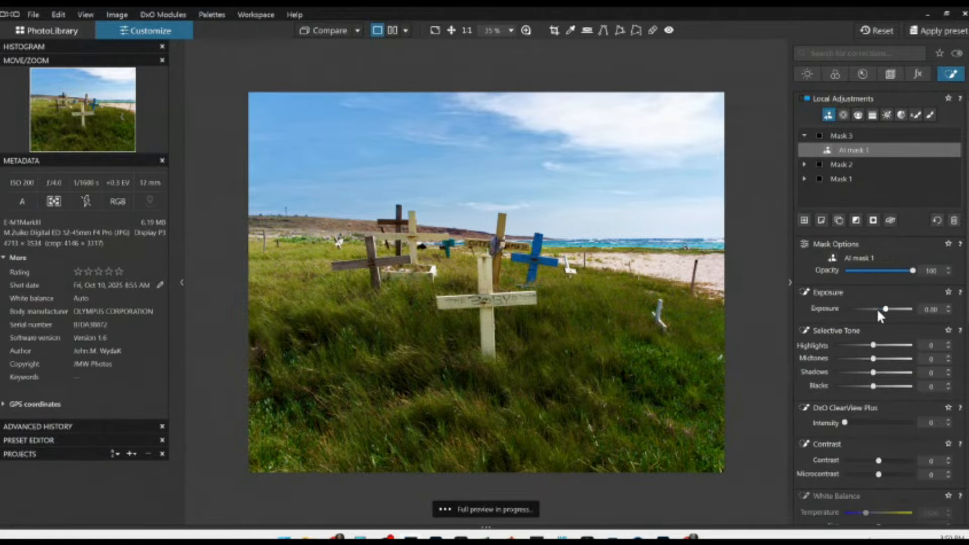
scroll(876, 308, "up", 1)
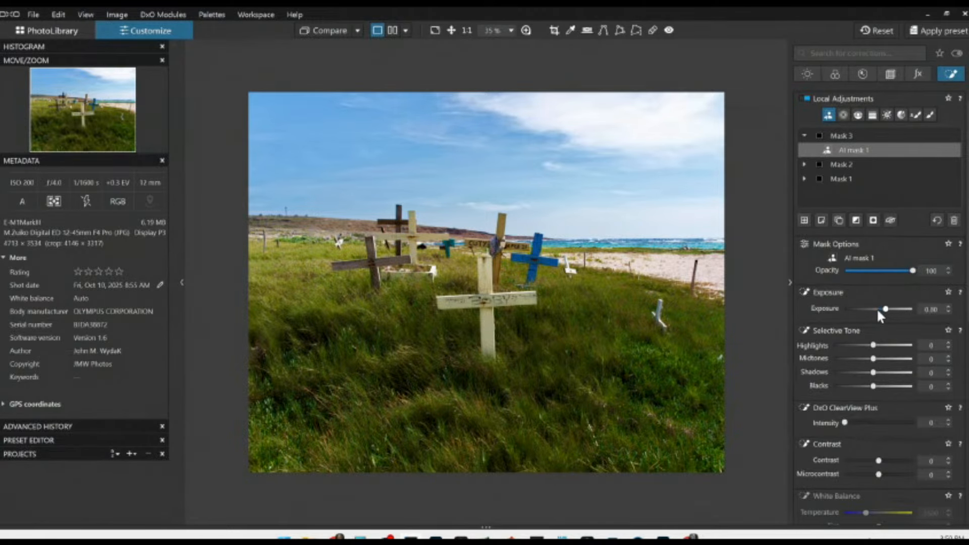
left_click(897, 475)
left_click_drag(886, 310, 884, 311)
Add a fourth mask with a control point on the foreground grass below and left of the front cross, with luma selectivity 60.
left_click(804, 220)
left_click(845, 115)
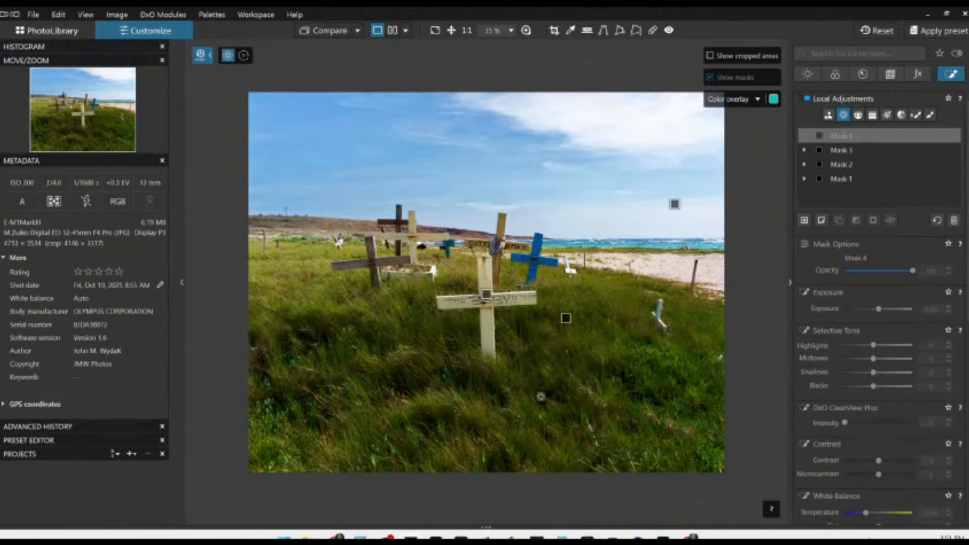
left_click(426, 399)
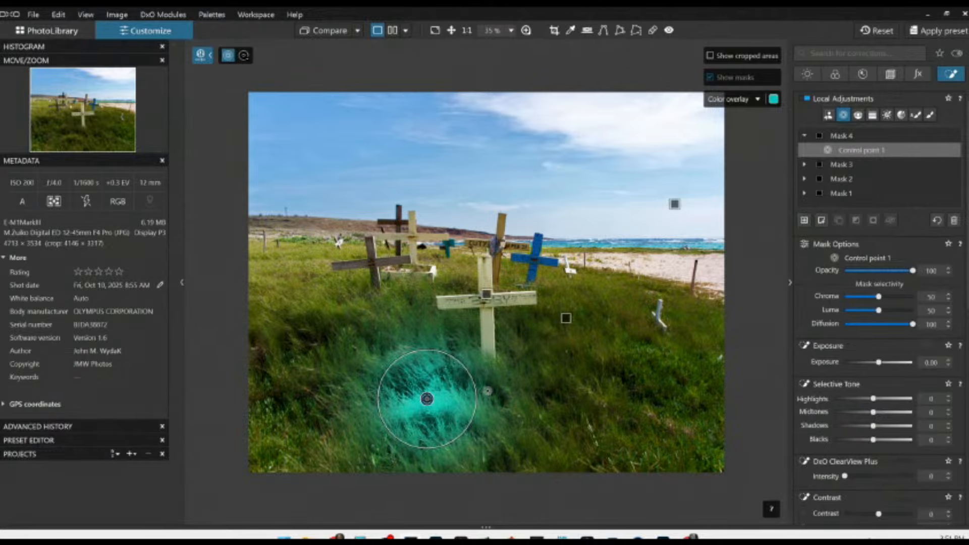
left_click(881, 310)
left_click_drag(881, 309, 885, 310)
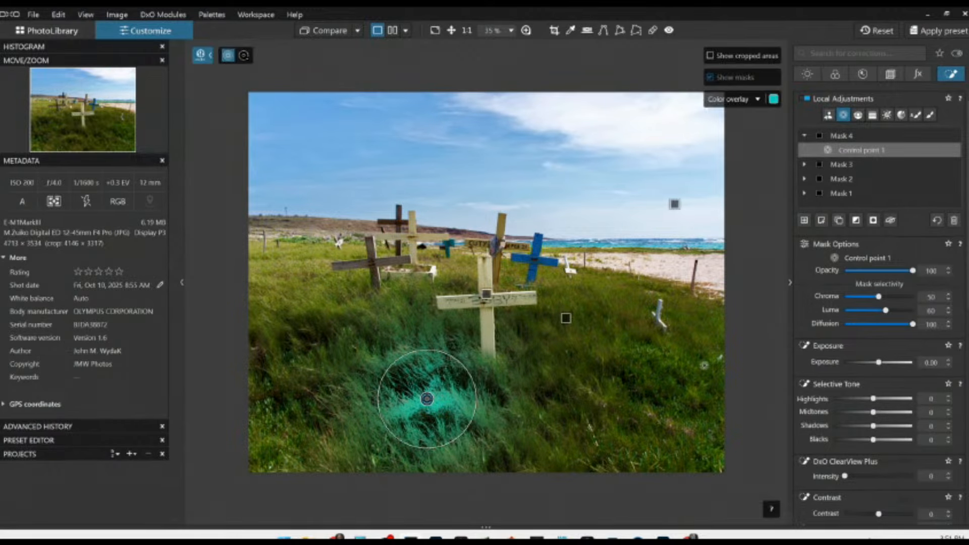
Add control points on the lower-right and far-left grass and set the mask's highlights to 90, midtones to 39 and shadows to 28.
left_click(596, 397)
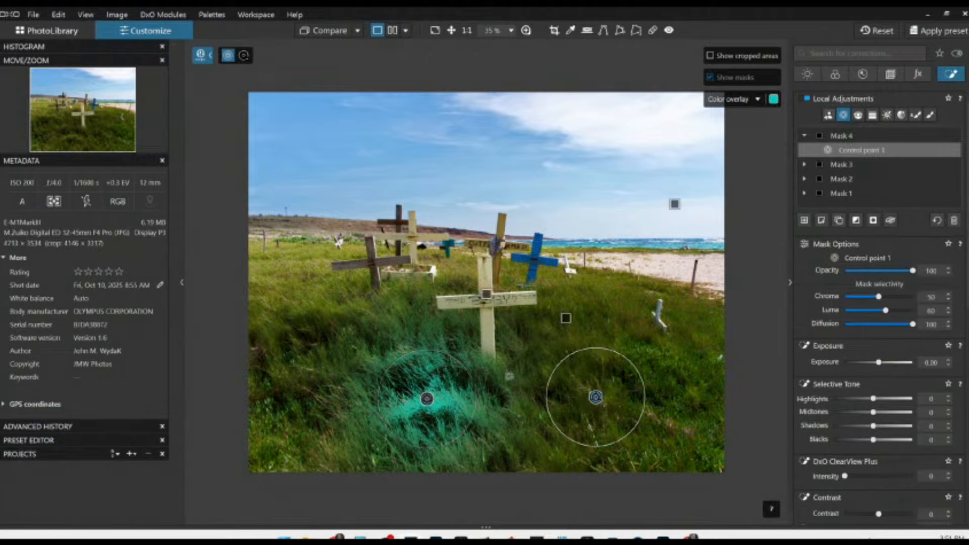
left_click(313, 359)
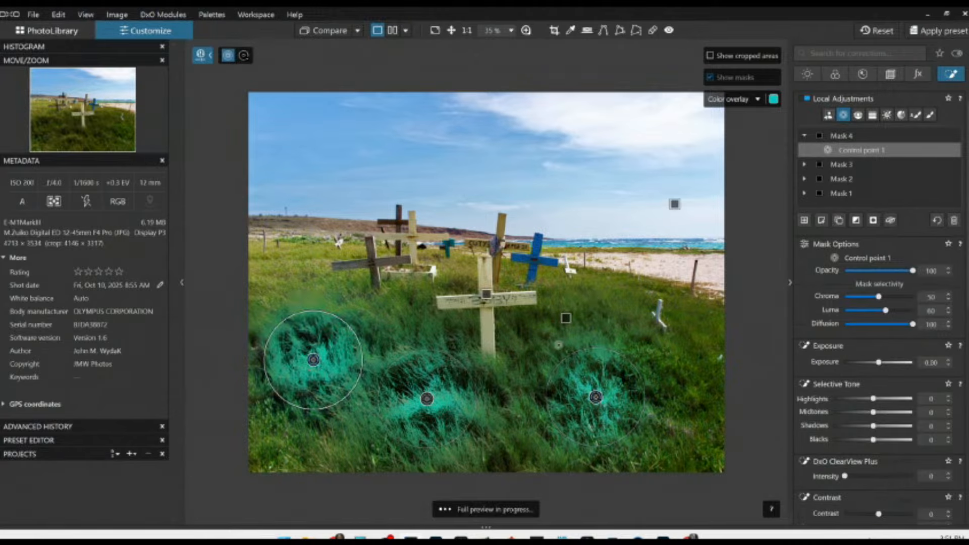
left_click_drag(874, 398, 887, 429)
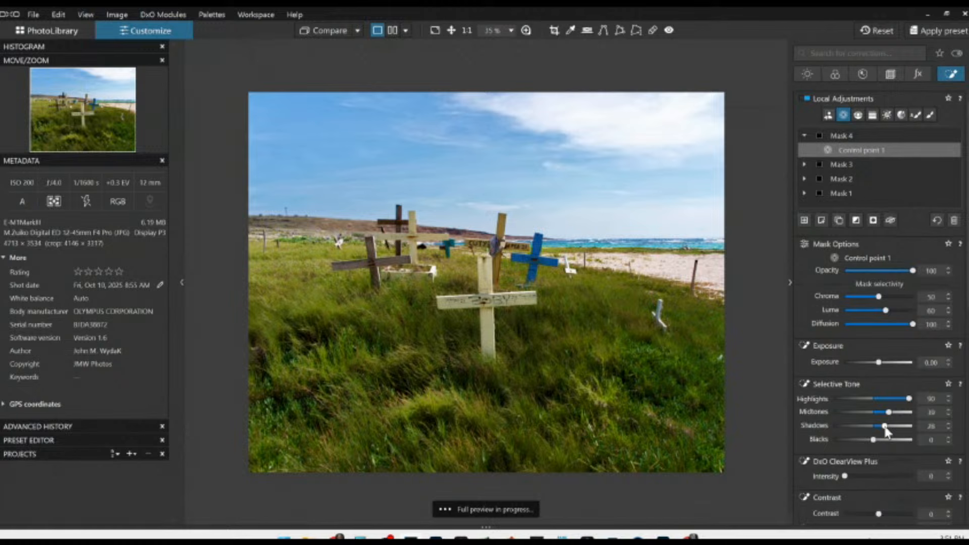
Place further control points on the grass either side of the front cross, at its base and at the small white marker.
left_click(584, 306)
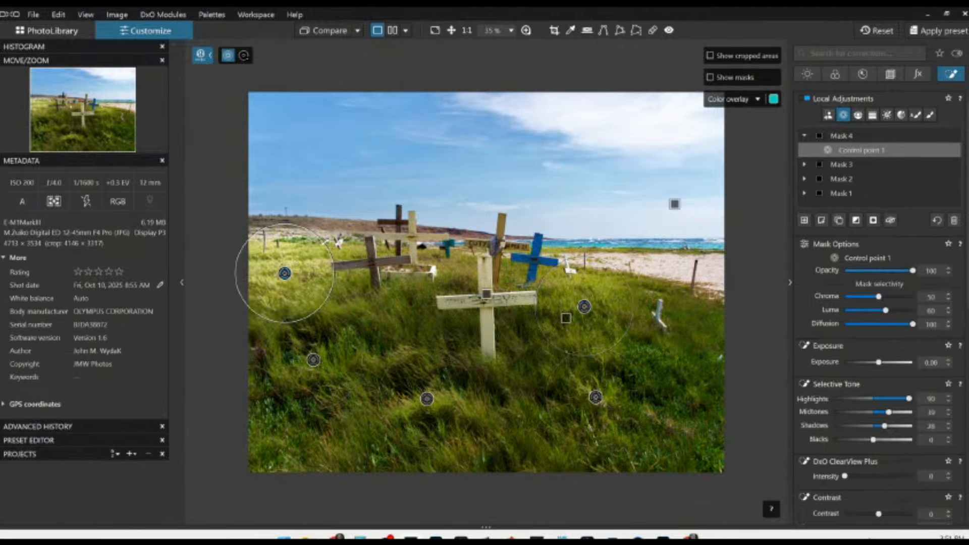
left_click_drag(325, 243, 298, 261)
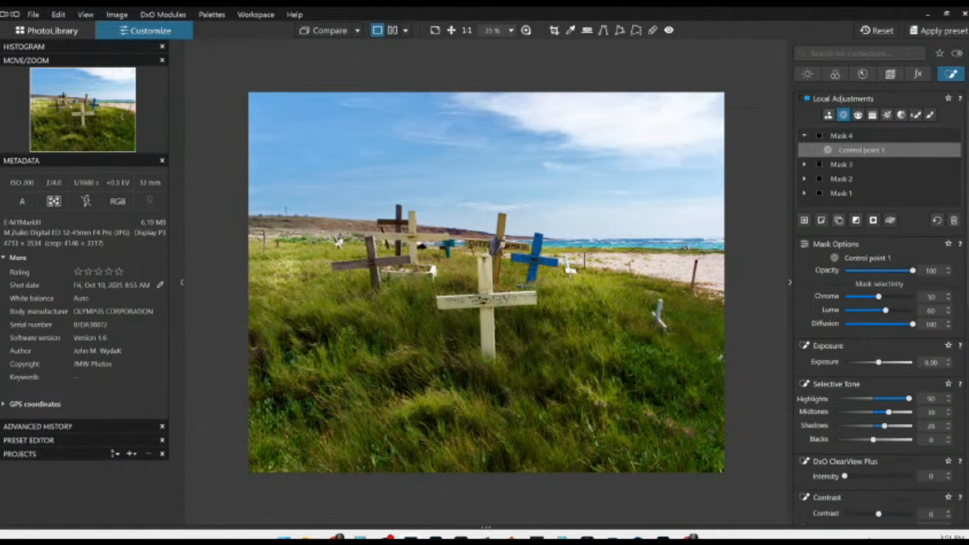
mouse_move(285, 282)
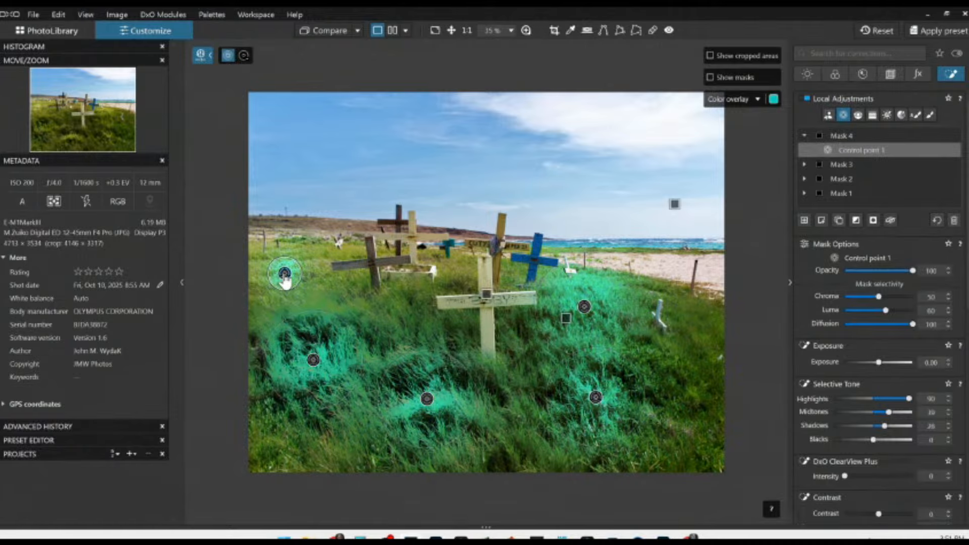
left_click_drag(285, 282, 382, 305)
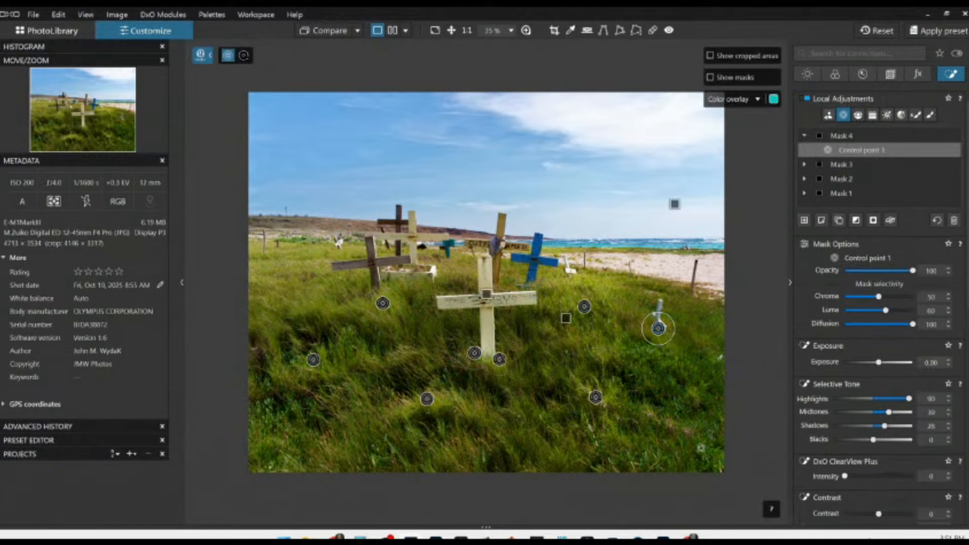
left_click_drag(713, 445, 764, 426)
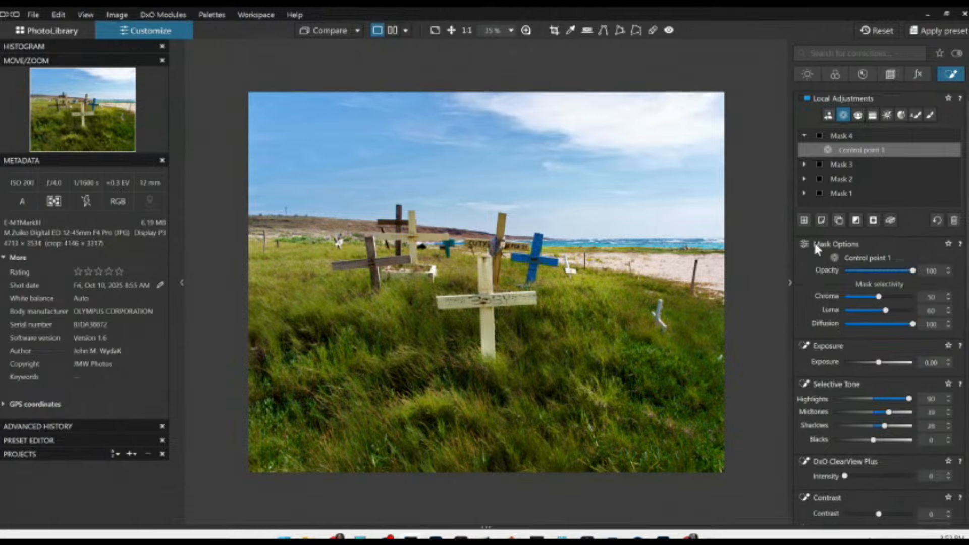
Add a fifth mask with a control point on the grass in the photo's lower-right corner and set its exposure to -1.40.
left_click(804, 220)
left_click(713, 461)
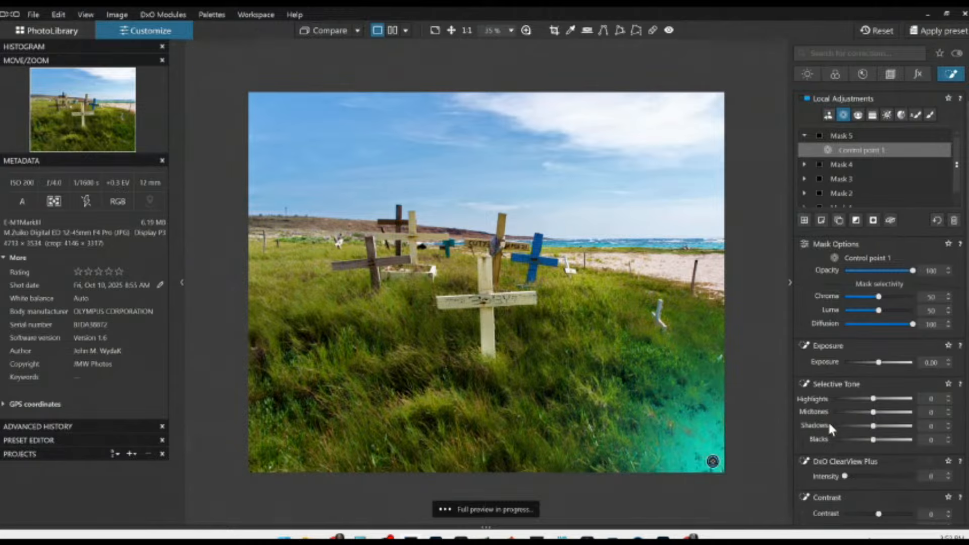
left_click(865, 362)
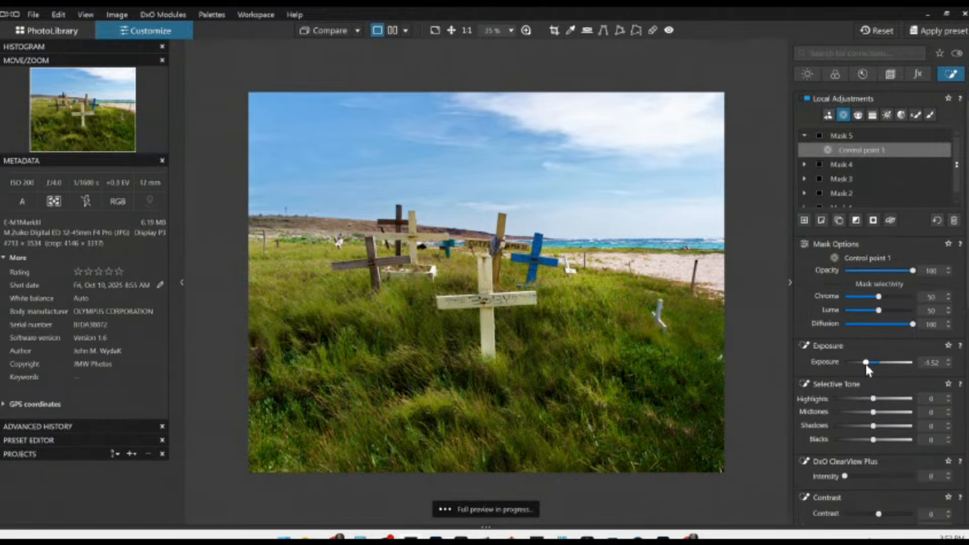
left_click_drag(865, 362, 868, 370)
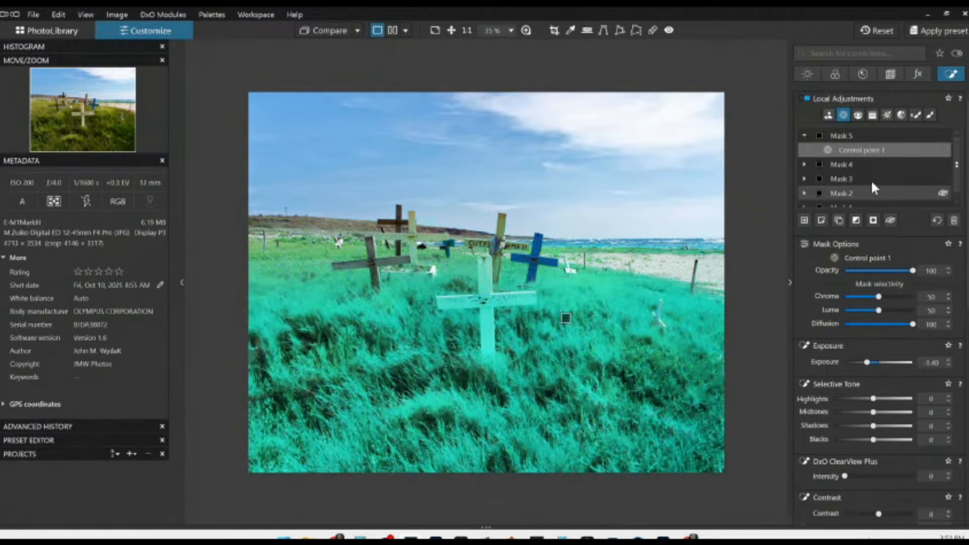
left_click(868, 165)
scroll(892, 387, "down", 3)
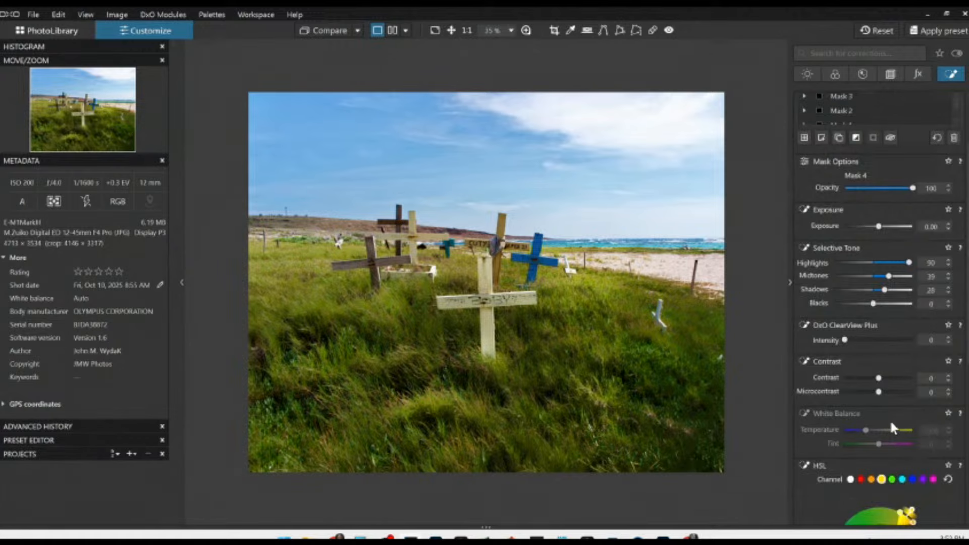
scroll(890, 423, "down", 1)
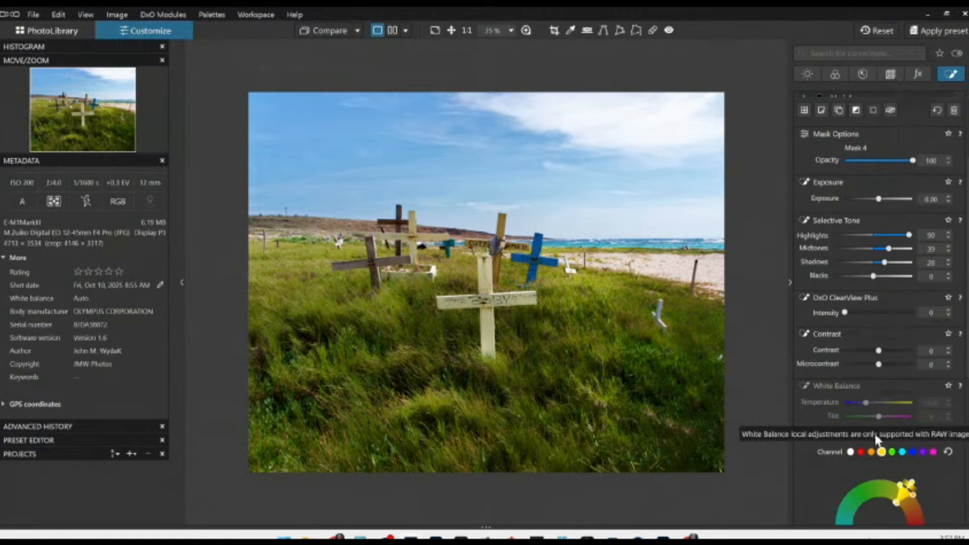
left_click(850, 452)
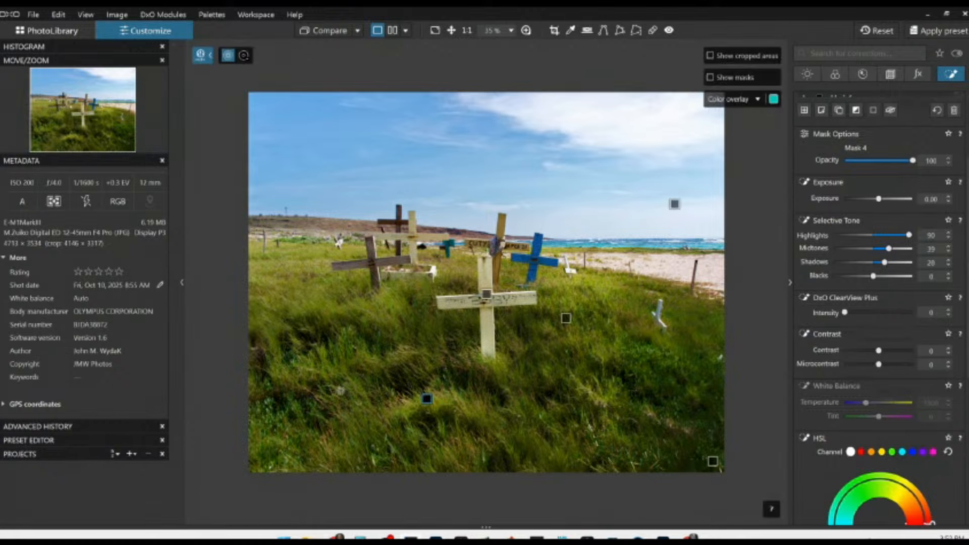
left_click(264, 449)
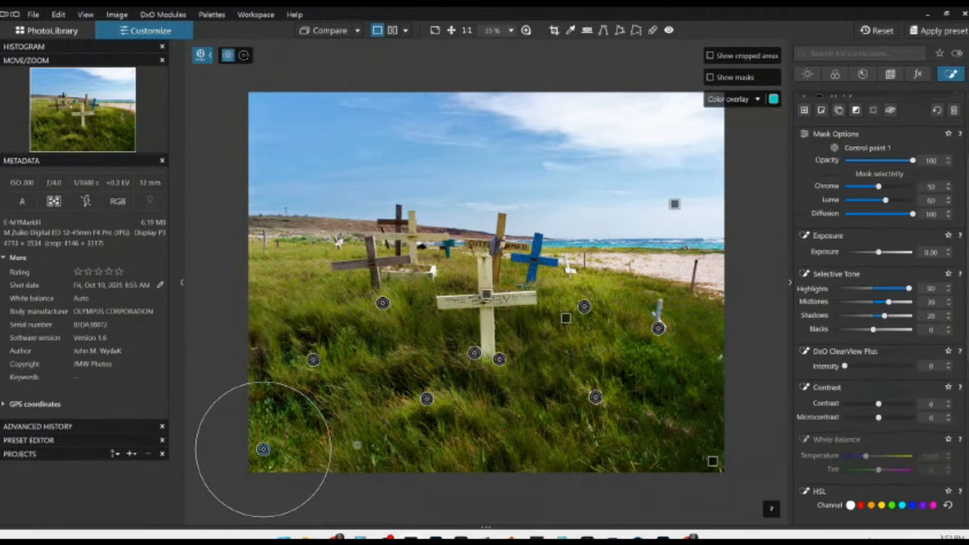
key("Delete")
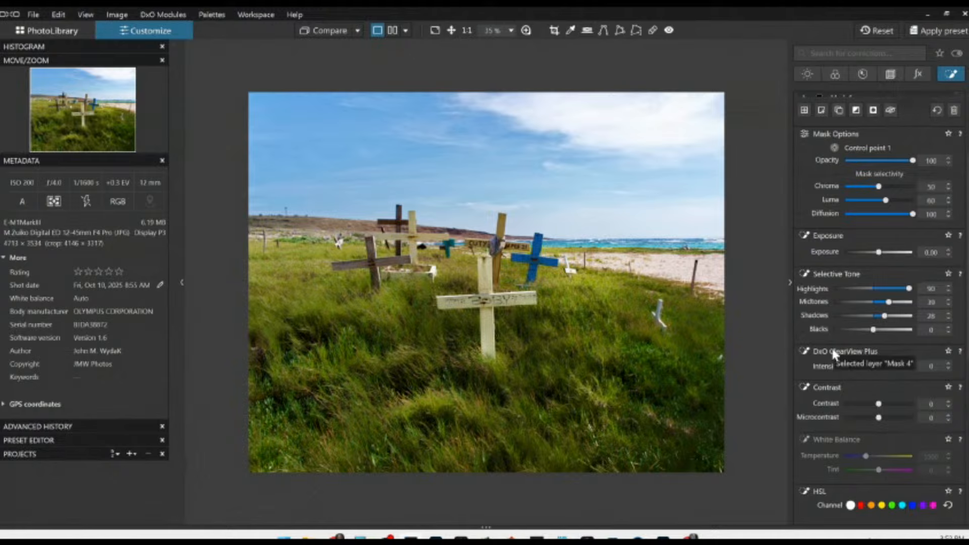
Add a control point to the fifth mask on the grass in the photo's lower-left corner.
scroll(832, 346, "up", 3)
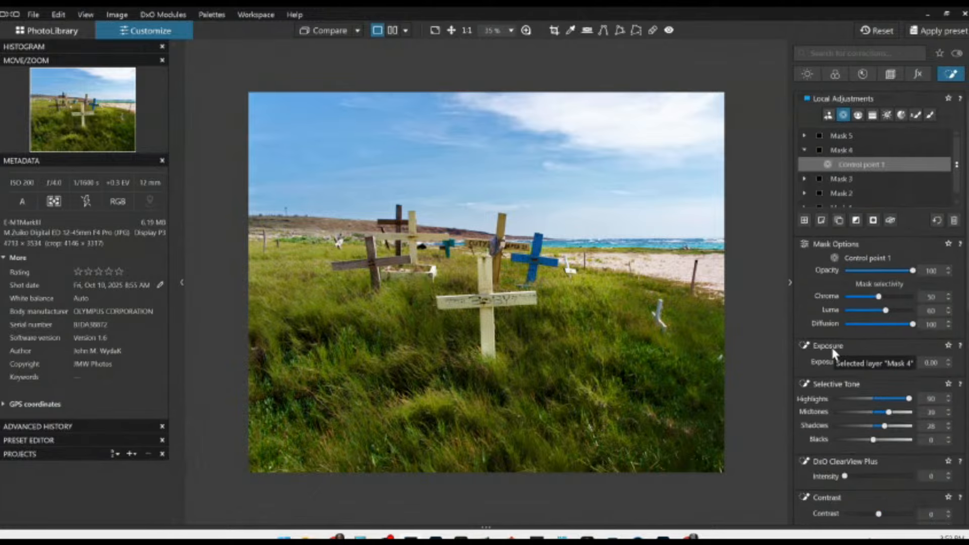
left_click(837, 137)
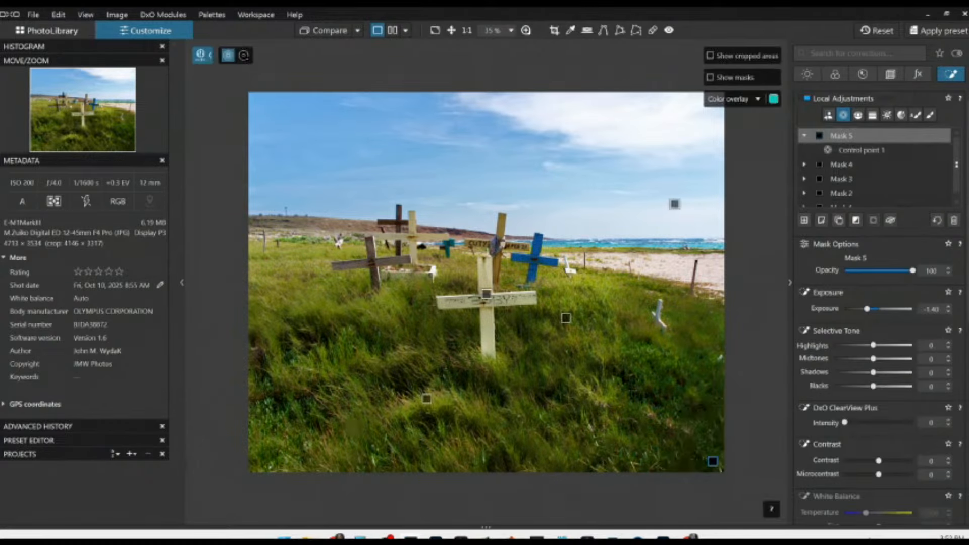
left_click(275, 455)
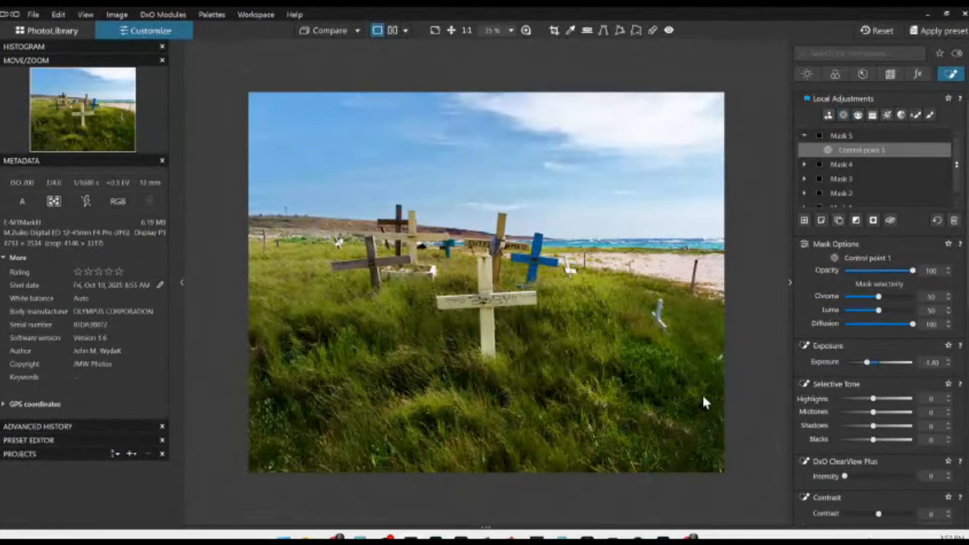
Compare the edited beach crosses photo side by side with its original, enlarging the comparison and restoring the normal layout.
right_click(519, 311)
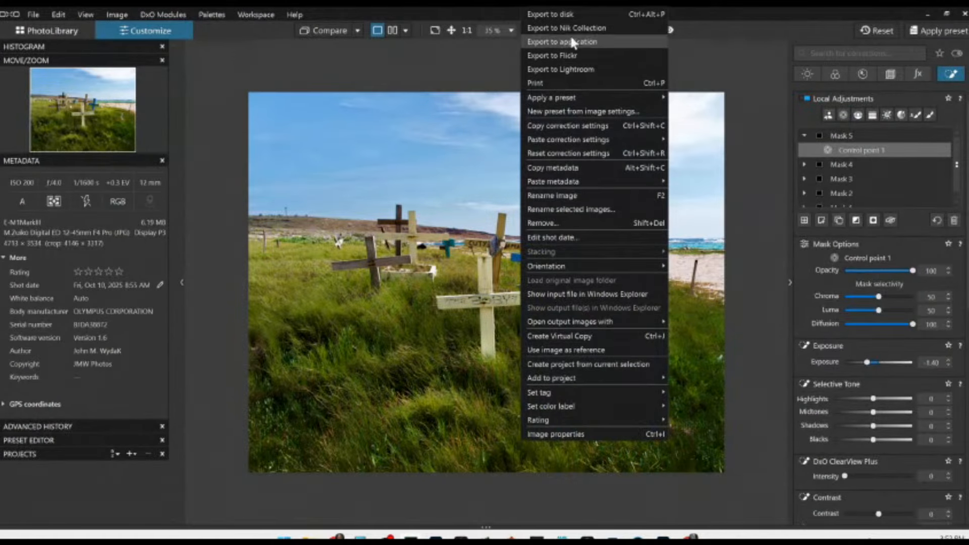
left_click(743, 71)
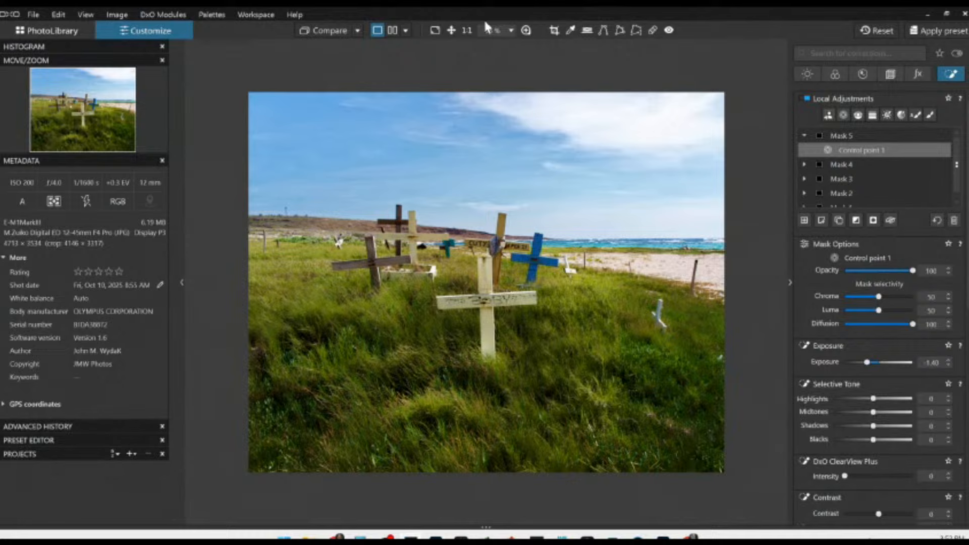
left_click(388, 31)
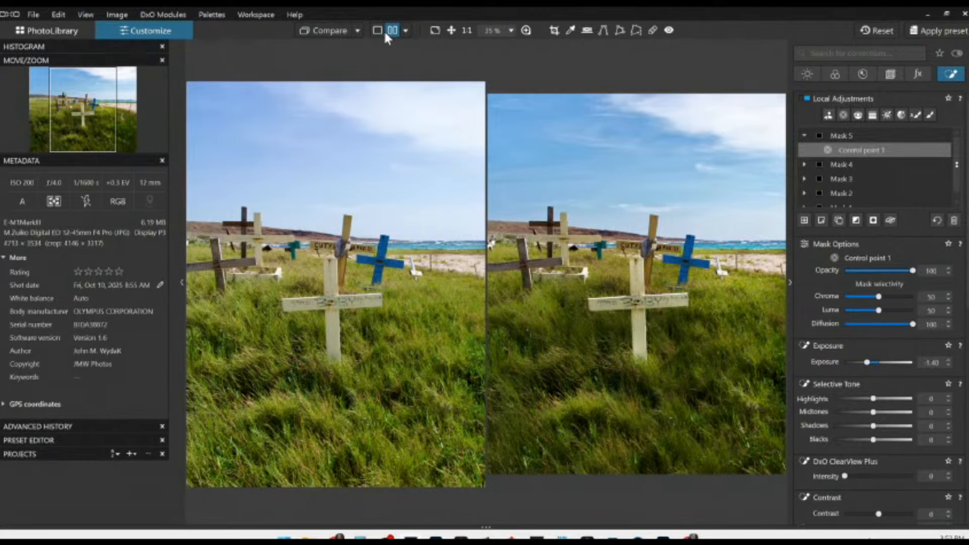
key("F9")
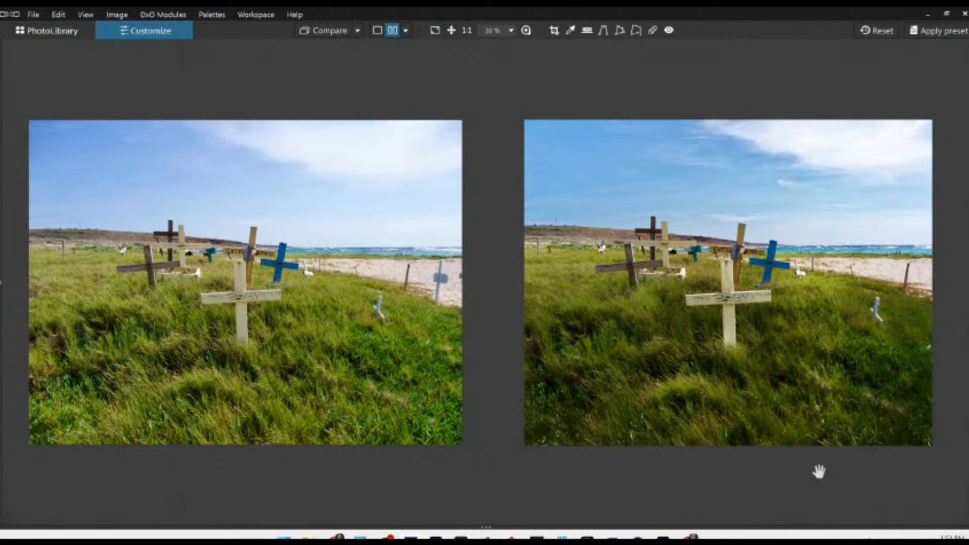
key("F9")
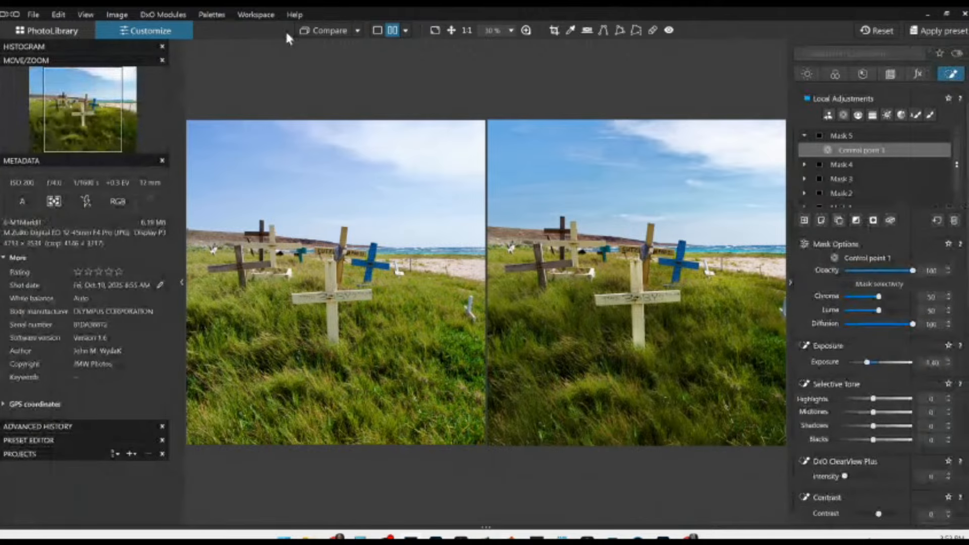
Open the Nikon NEF photo of the seated woman metalworking for editing and set its crop aspect ratio to 5 × 4.
key("ctrl+l")
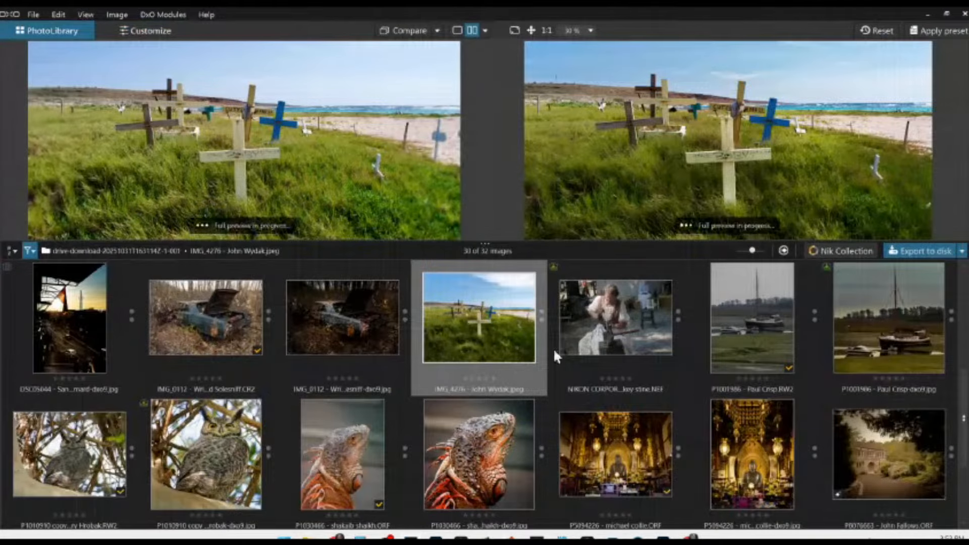
double_click(601, 335)
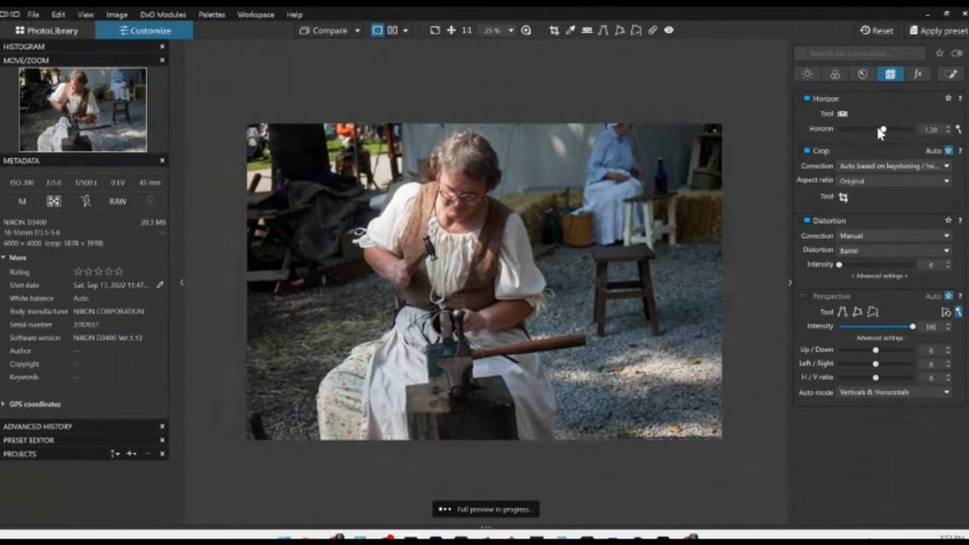
left_click(858, 181)
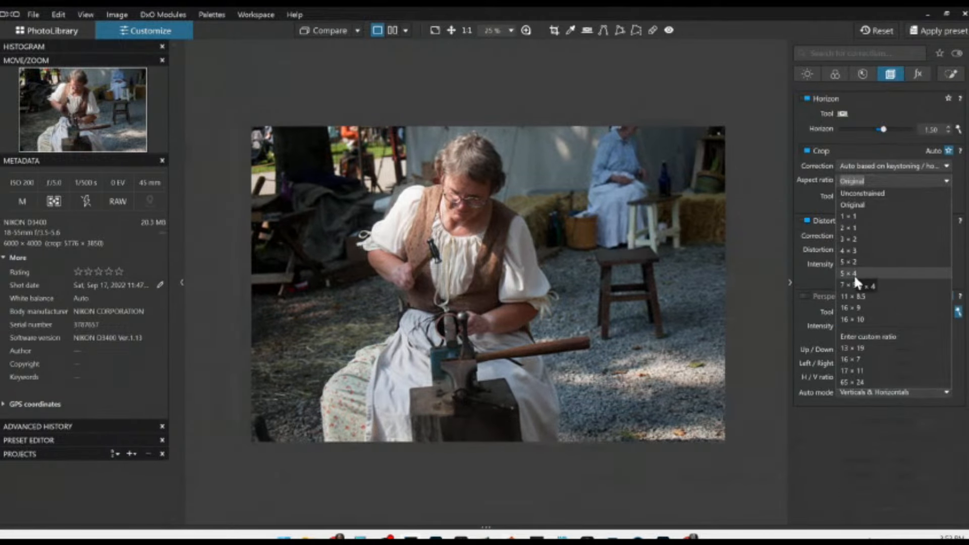
left_click(853, 274)
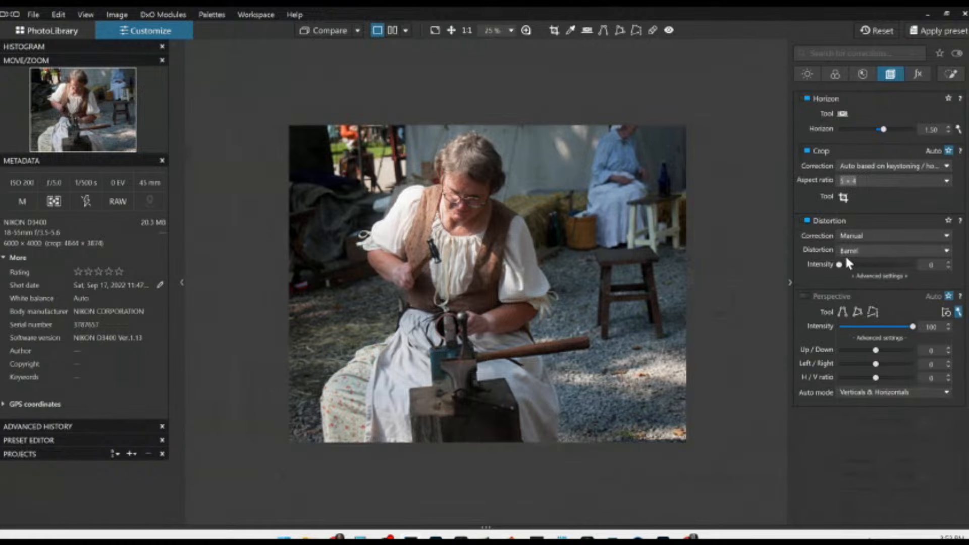
Crop the photo to a vertical frame of about 3051 × 3814 px around the seated woman and the vise.
left_click(843, 197)
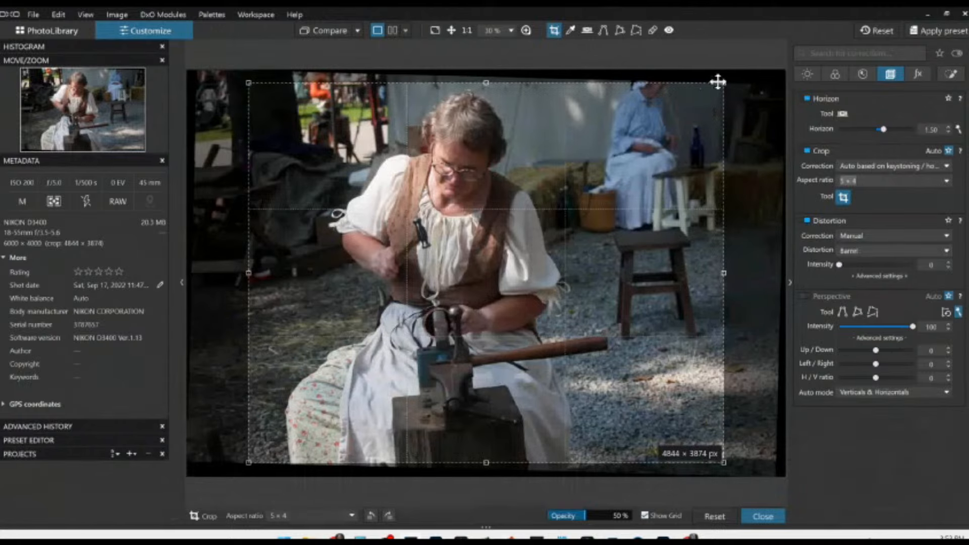
left_click_drag(719, 83, 540, 86)
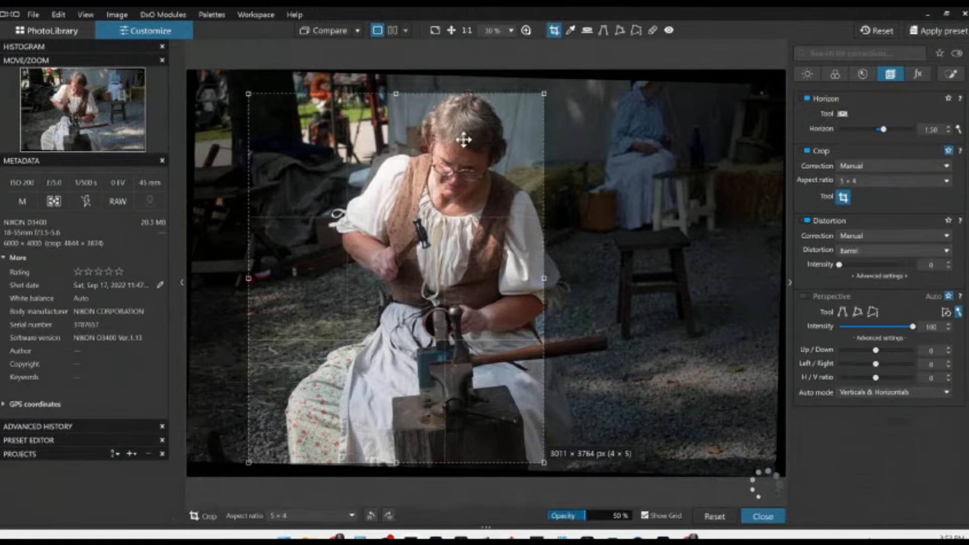
left_click_drag(463, 140, 513, 138)
left_click_drag(454, 85, 454, 80)
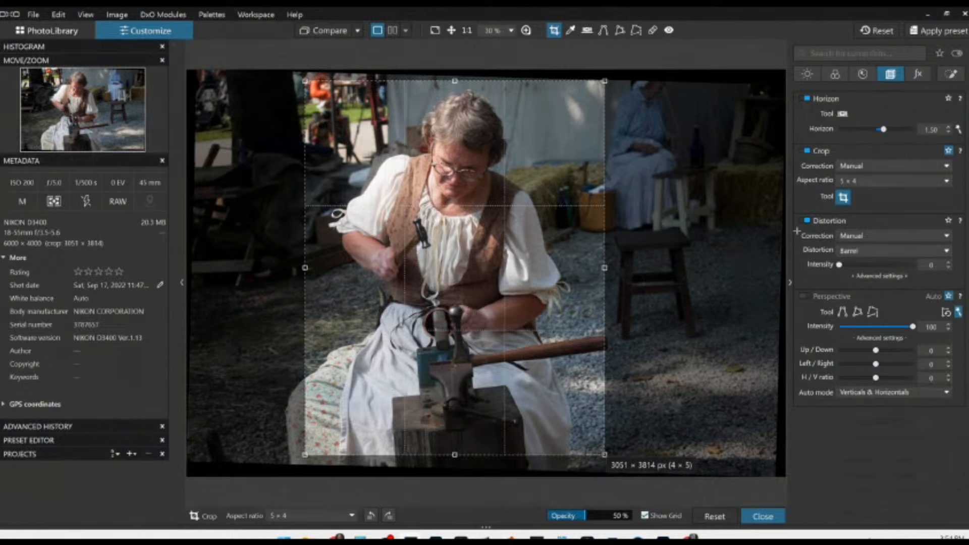
Rotate the photo with a horizon value of 5.30 and tighten the vertical crop to about 2987 × 3734 px.
left_click_drag(883, 130, 889, 130)
scroll(884, 131, "up", 20)
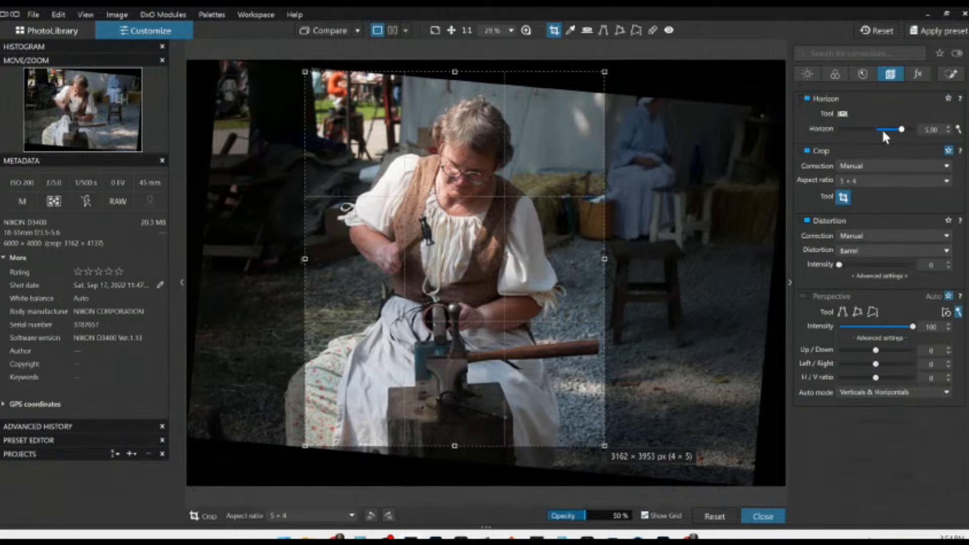
scroll(882, 133, "up", 2)
scroll(882, 132, "up", 1)
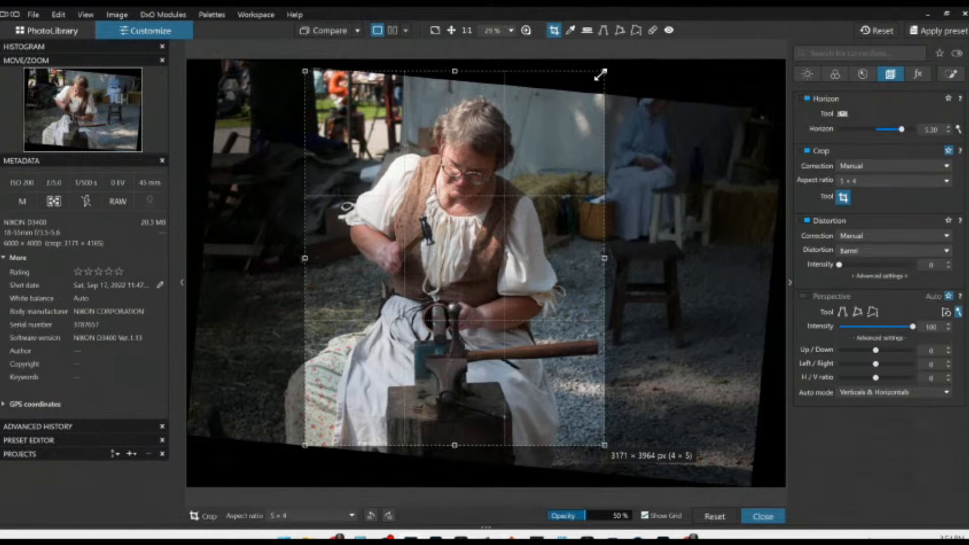
left_click_drag(600, 75, 583, 105)
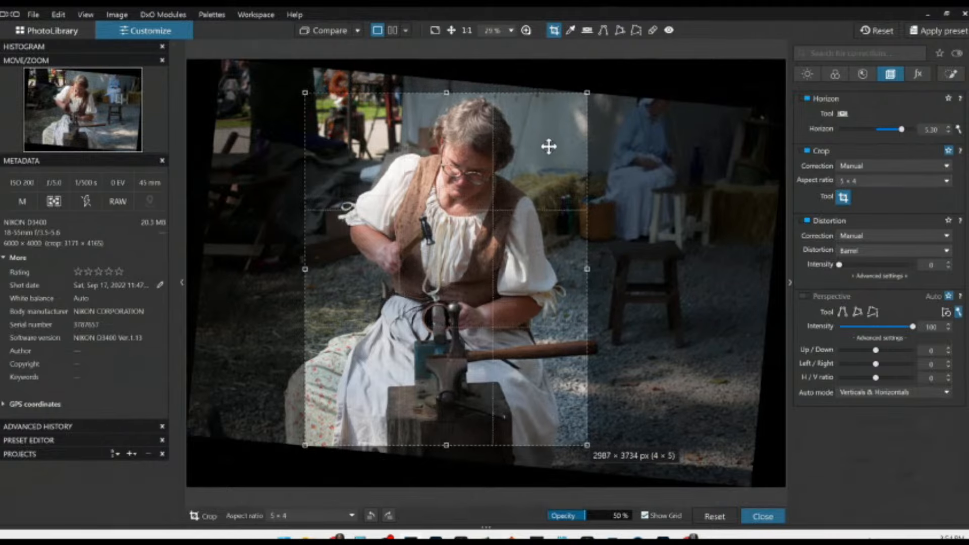
key("Return")
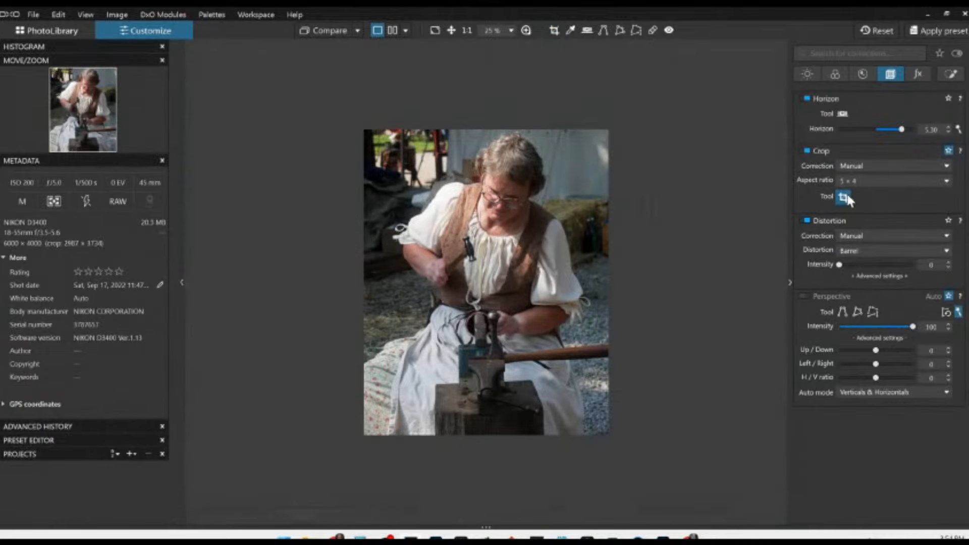
Lower the crop's upper edge onto the woman's hair, reducing the frame to about 2726 × 3407 px.
left_click(842, 197)
left_click_drag(440, 92, 446, 123)
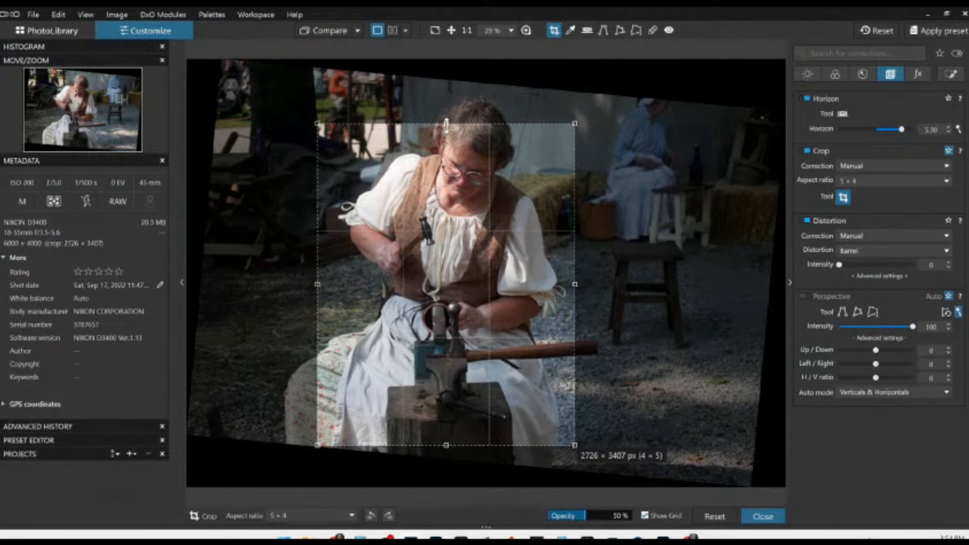
key("Return")
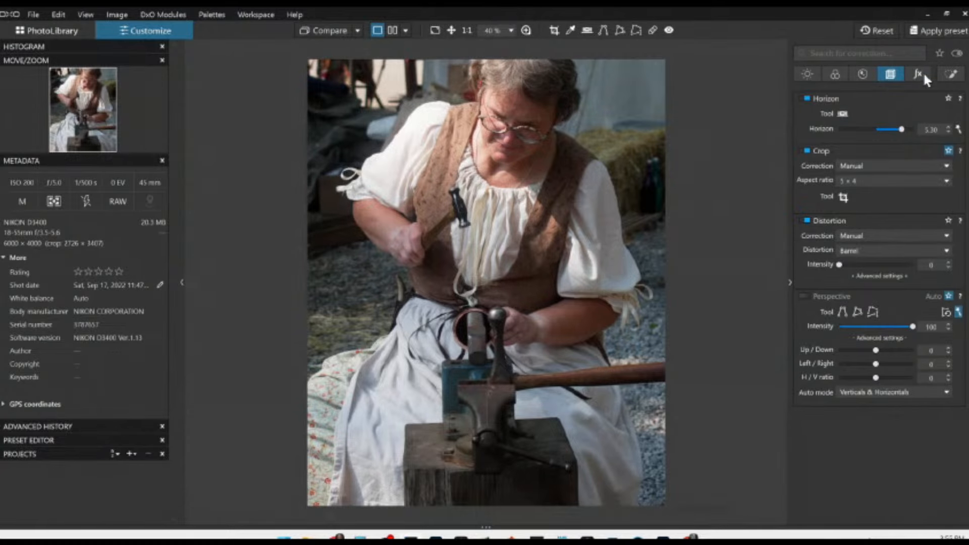
Convert the photo to the Neutral Black and White rendering.
left_click(838, 74)
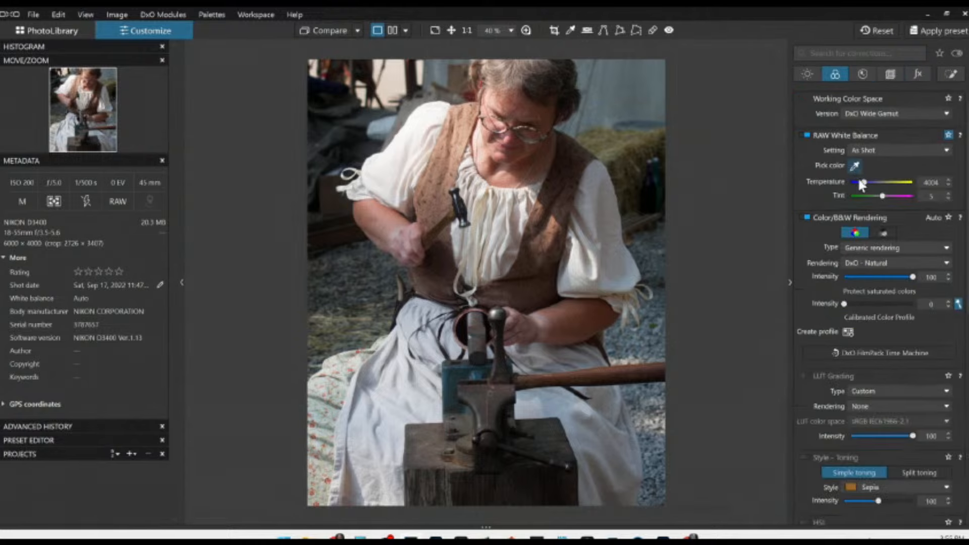
left_click(883, 232)
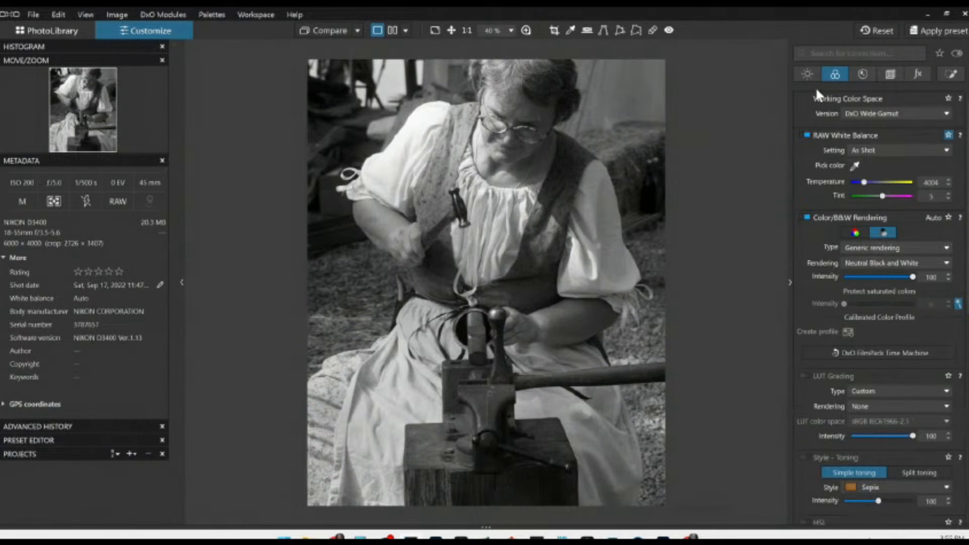
Set the photo's contrast to -45, microcontrast to -65, blacks to -25, highlights to 19 and midtones to 9.
left_click(806, 74)
scroll(831, 231, "down", 2)
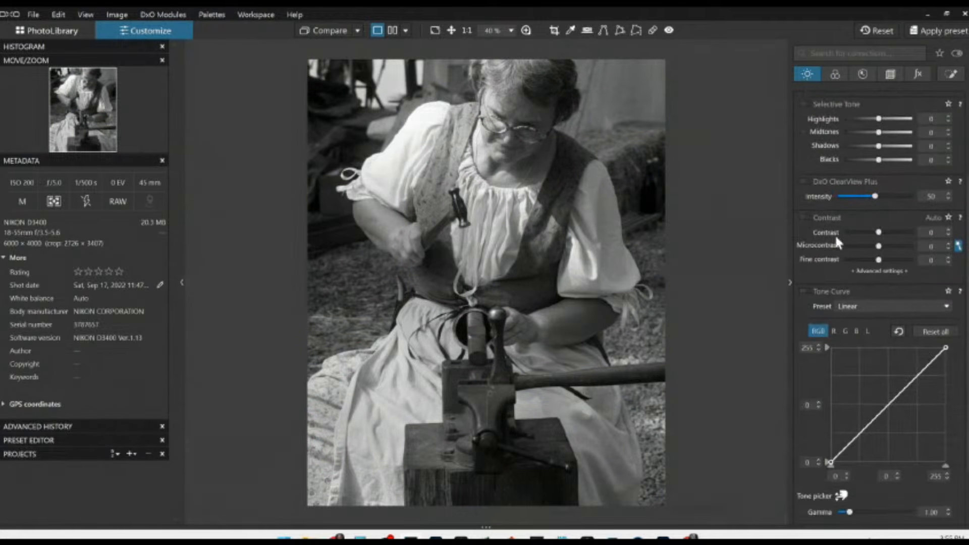
left_click(857, 260)
double_click(857, 260)
left_click(858, 246)
left_click(864, 233)
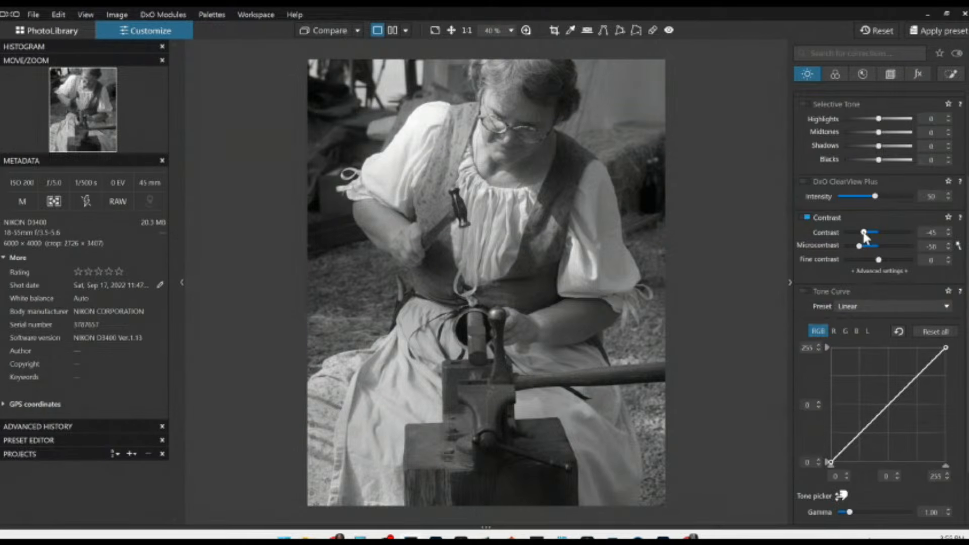
left_click_drag(864, 243, 857, 248)
left_click_drag(879, 161, 870, 160)
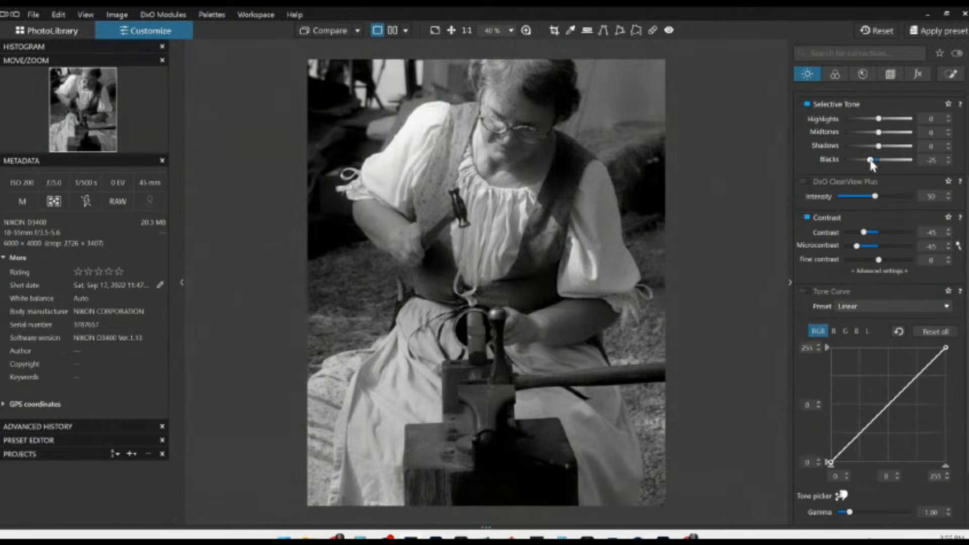
left_click_drag(879, 121, 882, 132)
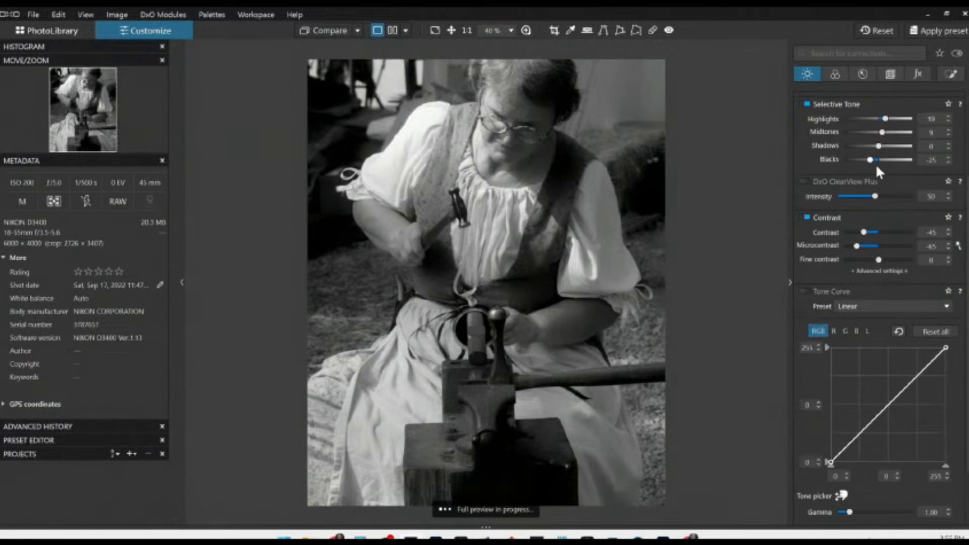
Add a local mask with a control point on the woman's face and set its exposure to 0.40.
left_click(942, 75)
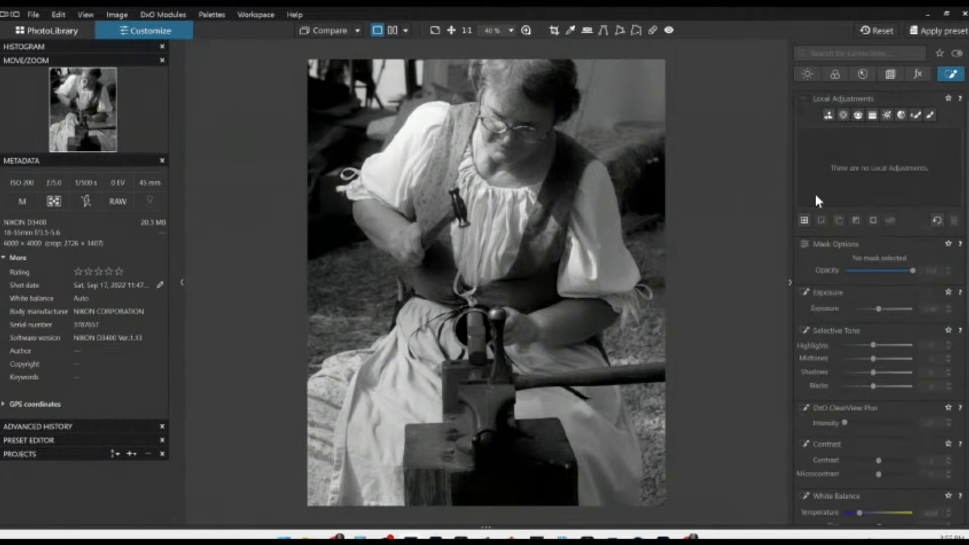
left_click(844, 116)
left_click(523, 147)
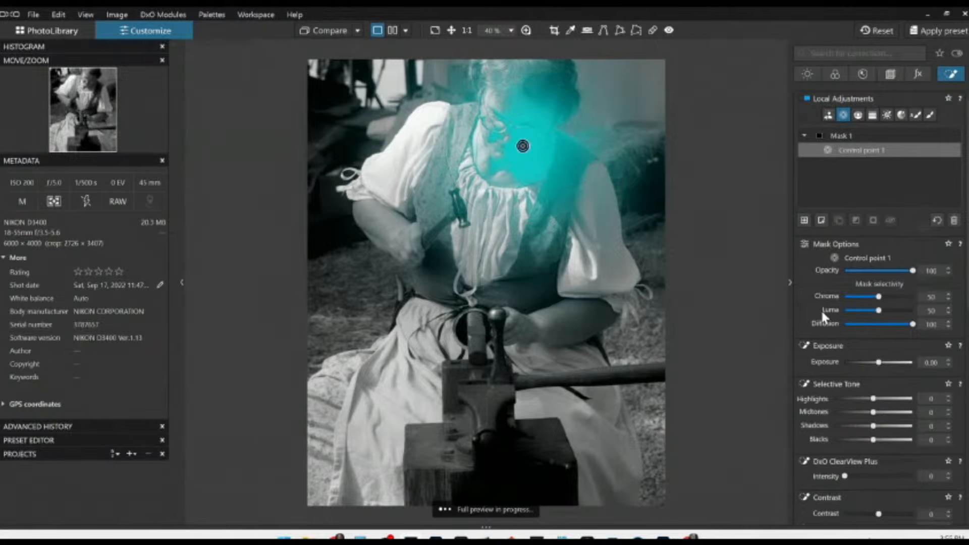
left_click_drag(879, 363, 881, 363)
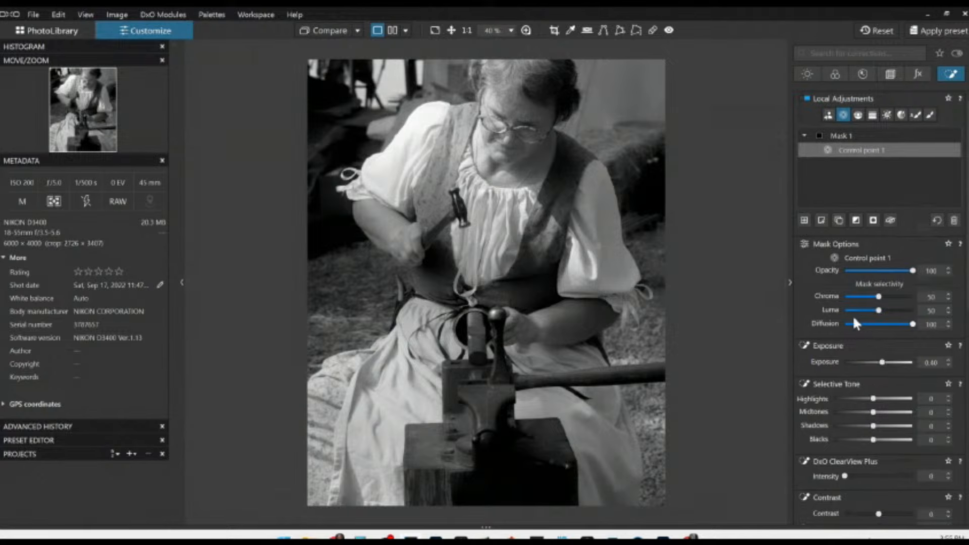
Create a second mask with control points on the vise and on the workpiece just above it.
left_click(803, 220)
left_click(481, 405)
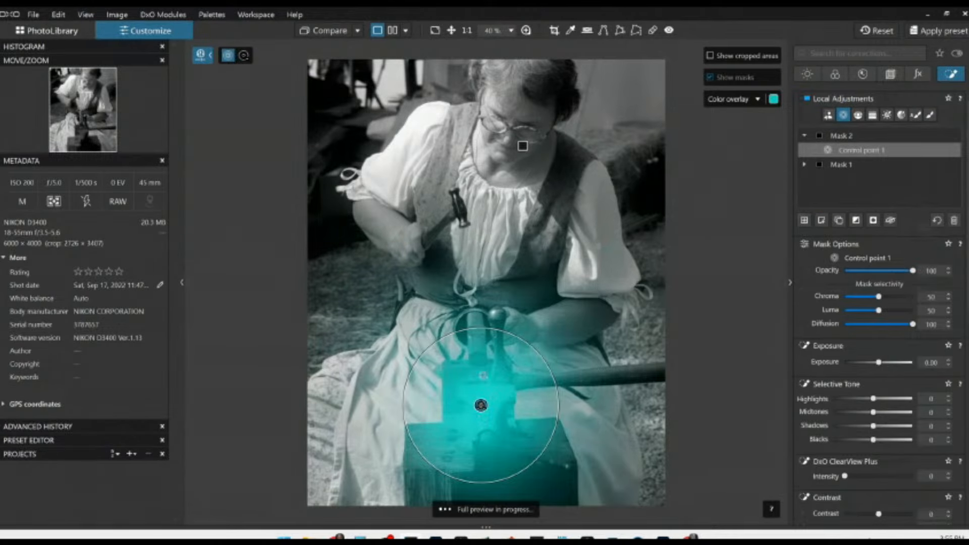
left_click(480, 348)
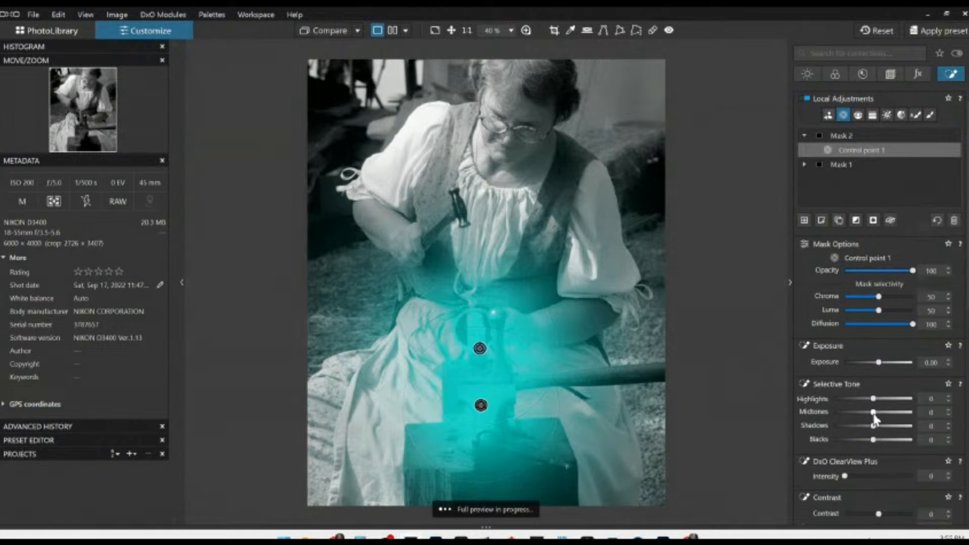
Set the second mask's ClearView Plus intensity to 26, highlights to 66, midtones to 41 and shadows to 16, leaving microcontrast at 0.
scroll(874, 419, "down", 1)
left_click(876, 448)
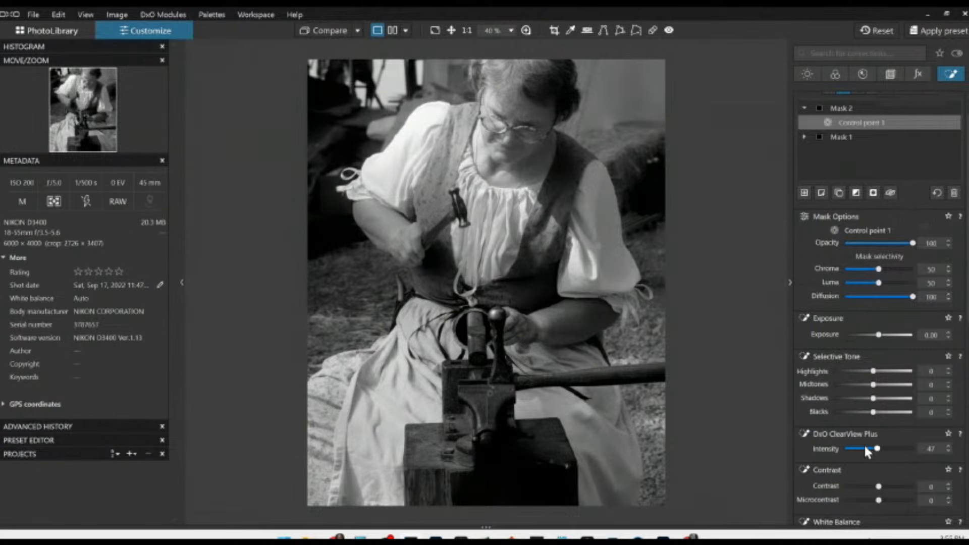
left_click(861, 447)
left_click_drag(874, 372, 880, 400)
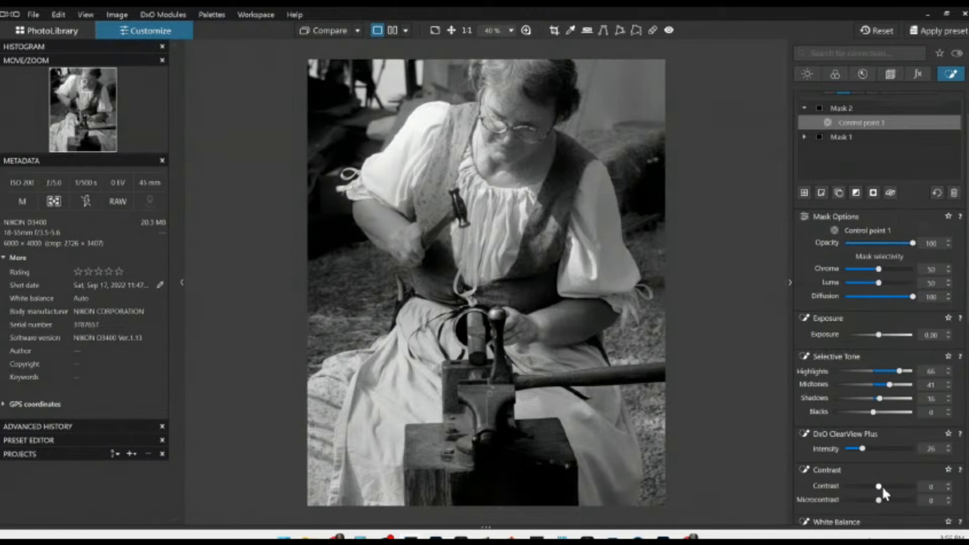
left_click(854, 500)
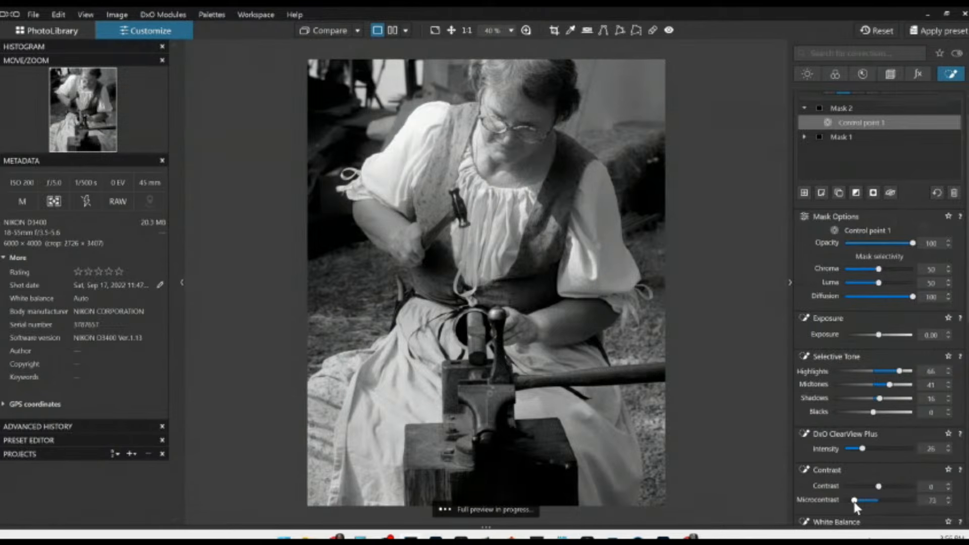
double_click(854, 500)
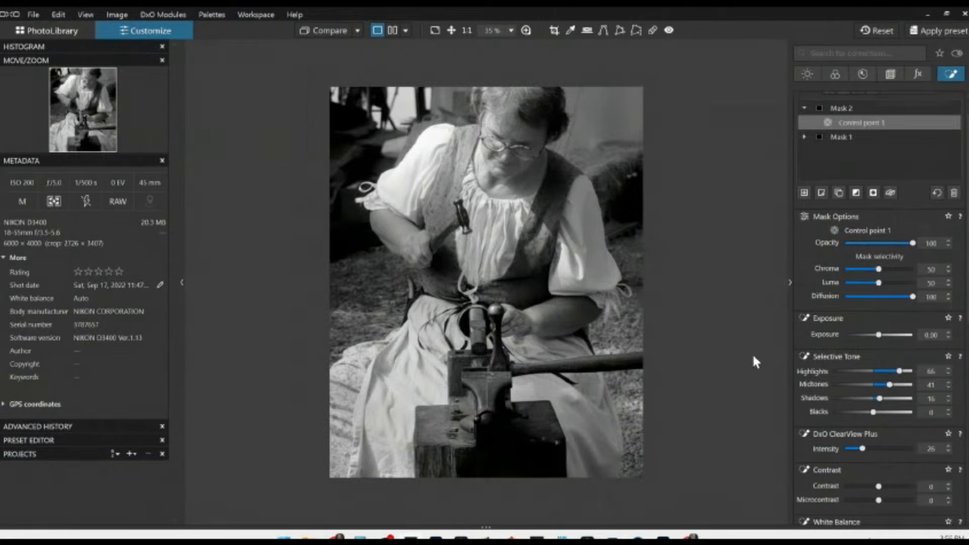
Preview the photo in color rendering and return it to black and white.
left_click(834, 74)
left_click(855, 205)
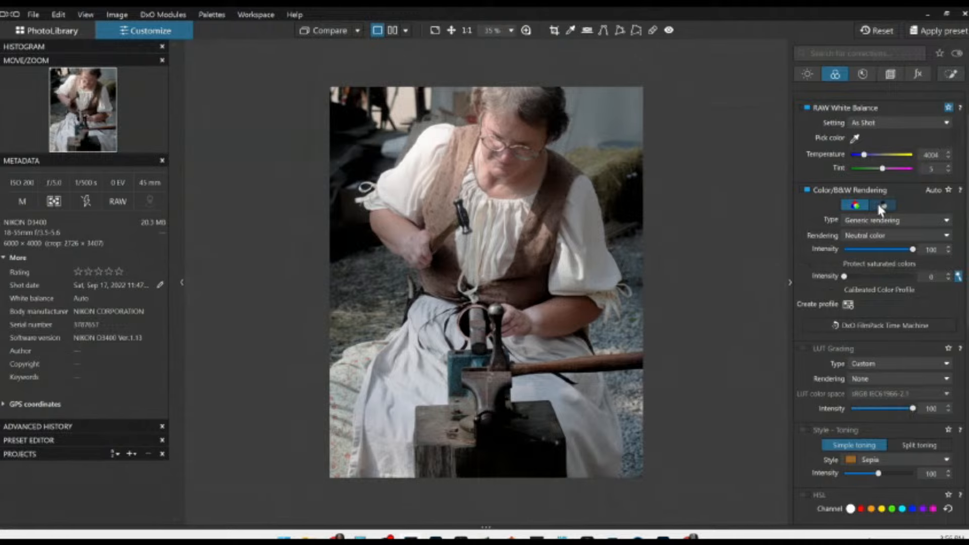
left_click(878, 206)
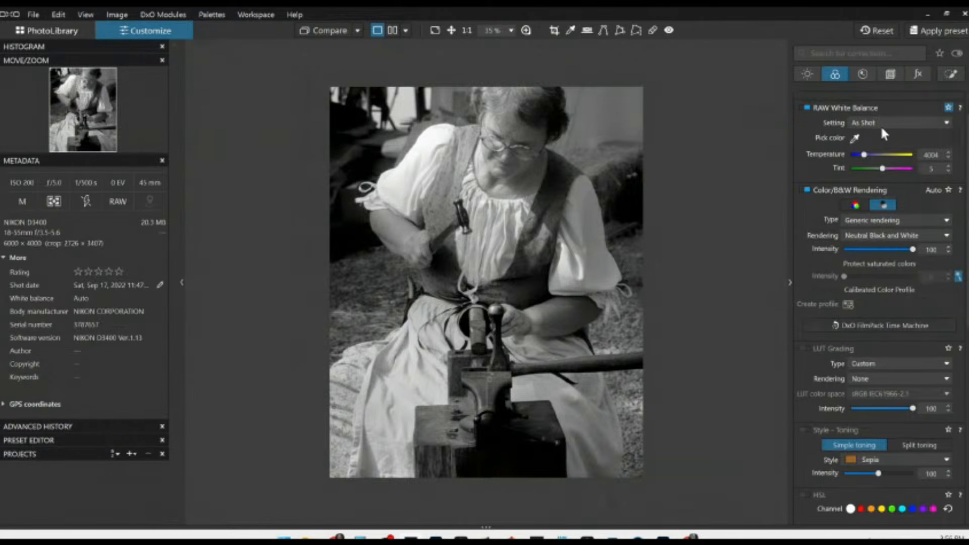
In the Channel Mixer, darken the reds to -69 and moderately reduce the yellows of the black-and-white photo.
scroll(888, 335, "down", 5)
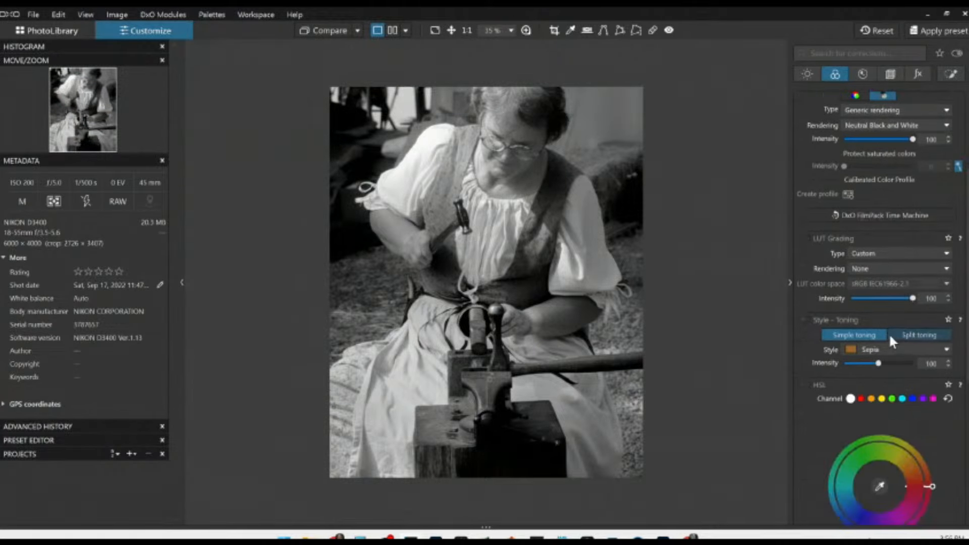
scroll(891, 341, "down", 2)
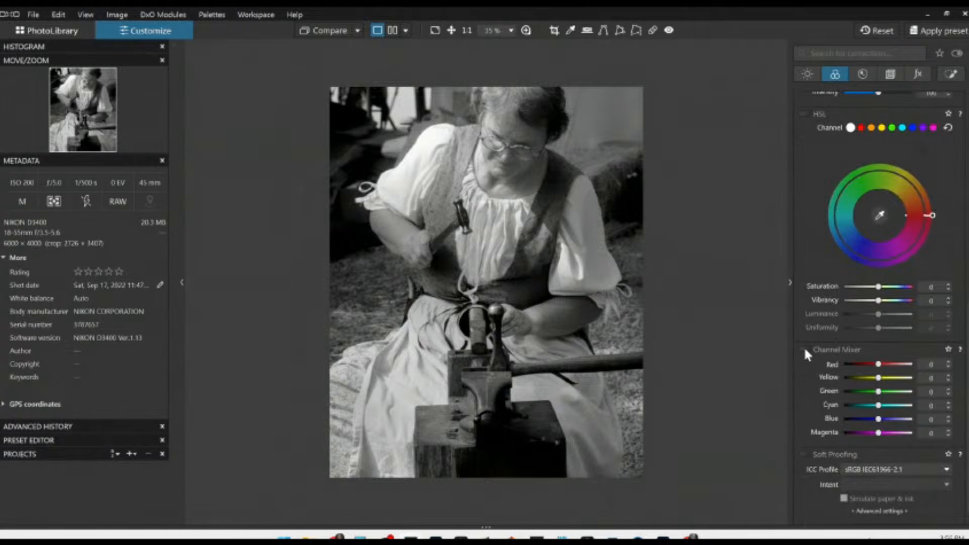
left_click_drag(878, 363, 860, 379)
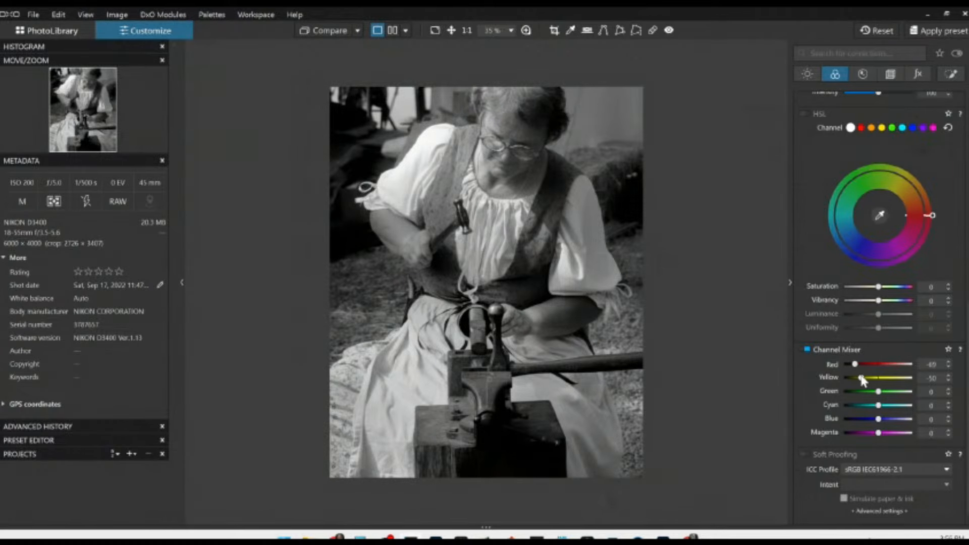
left_click_drag(861, 379, 867, 378)
Set the exposure of the first local mask's control point on the woman's face to 0.90.
scroll(865, 204, "up", 7)
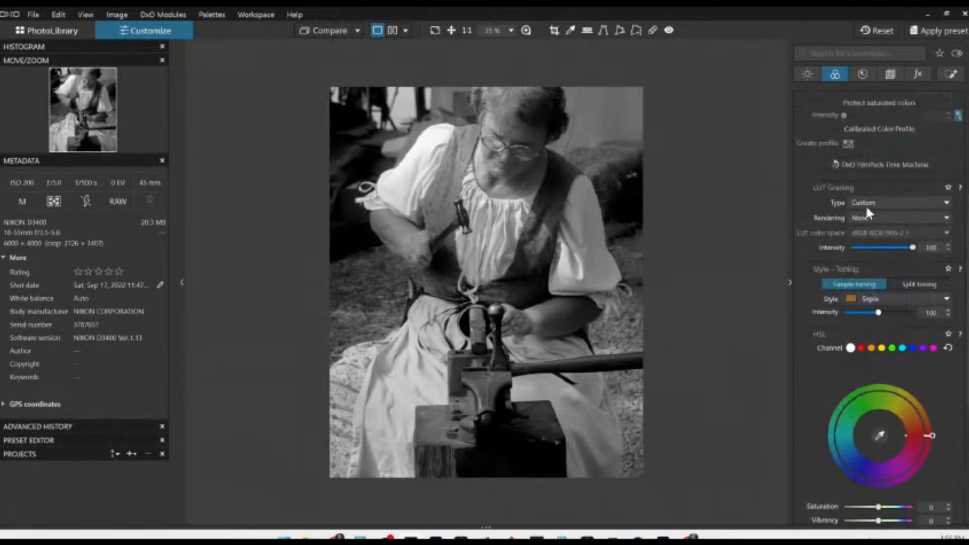
left_click(956, 74)
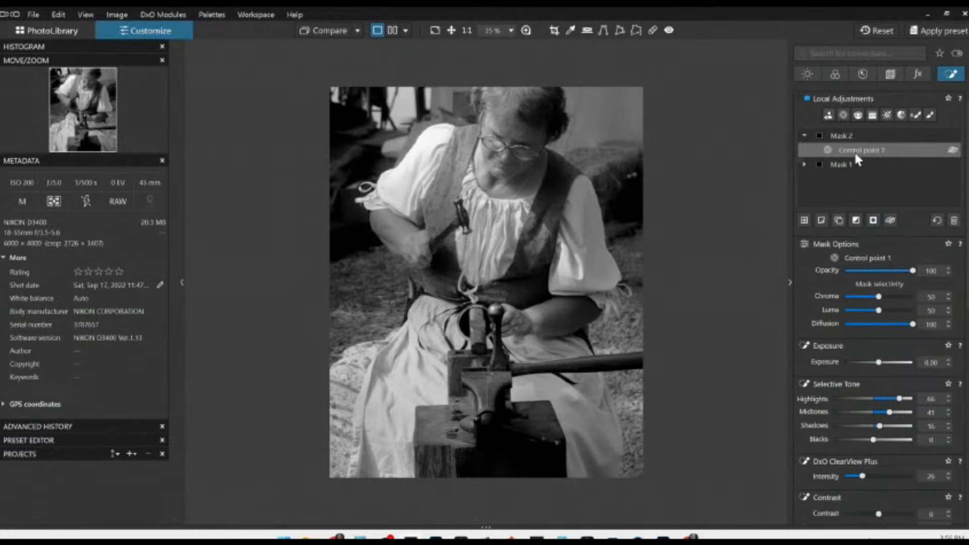
left_click(852, 163)
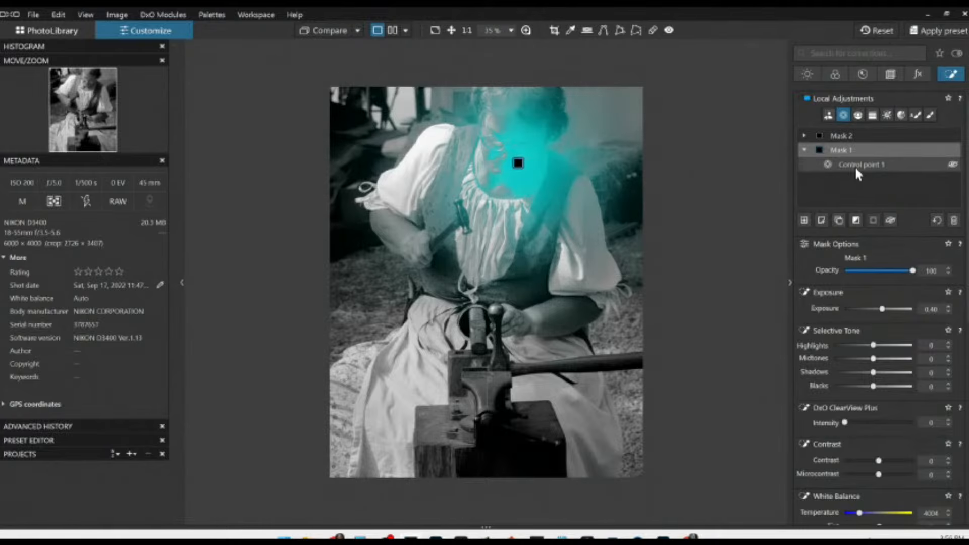
left_click(854, 165)
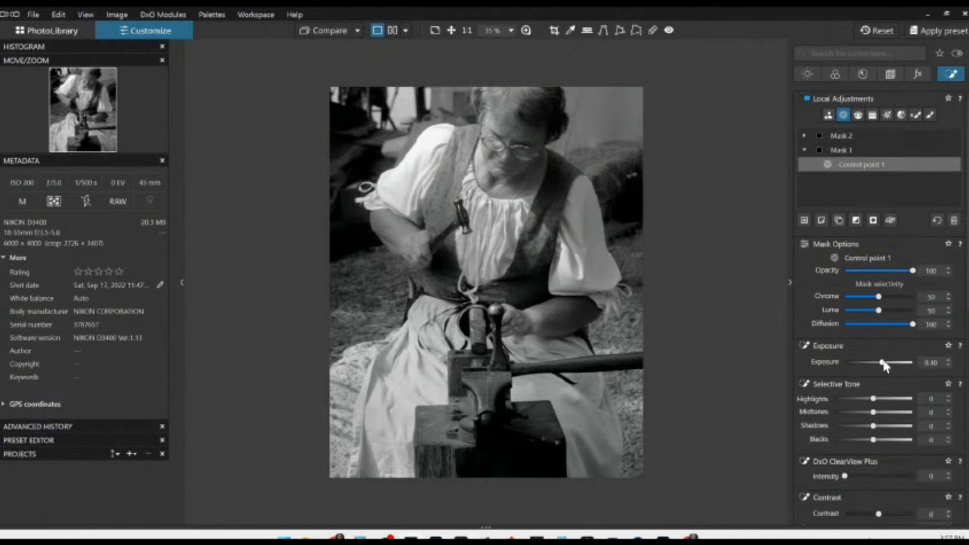
left_click_drag(881, 362, 884, 362)
left_click_drag(884, 362, 886, 362)
Compare the black-and-white edit side by side with the original uncropped color photo.
left_click(392, 30)
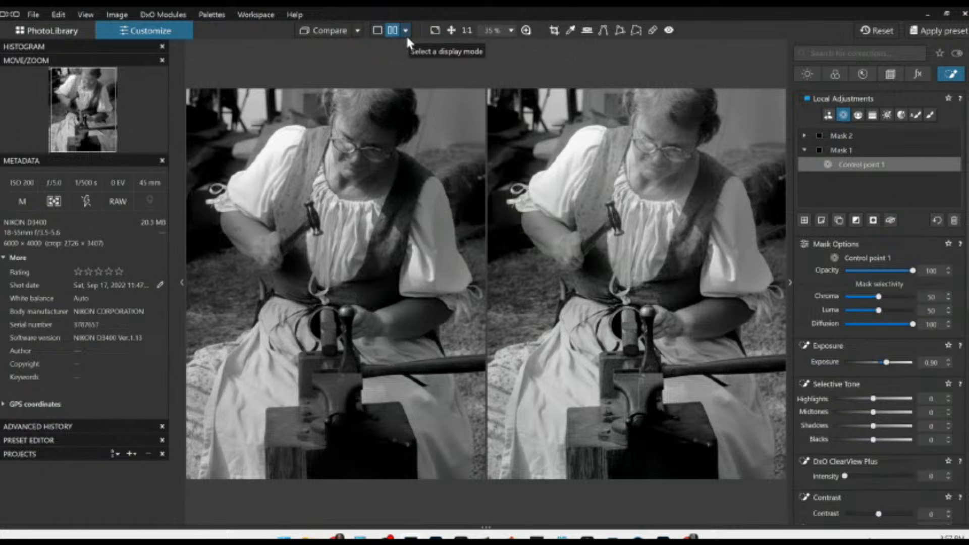
left_click(357, 30)
left_click(404, 61)
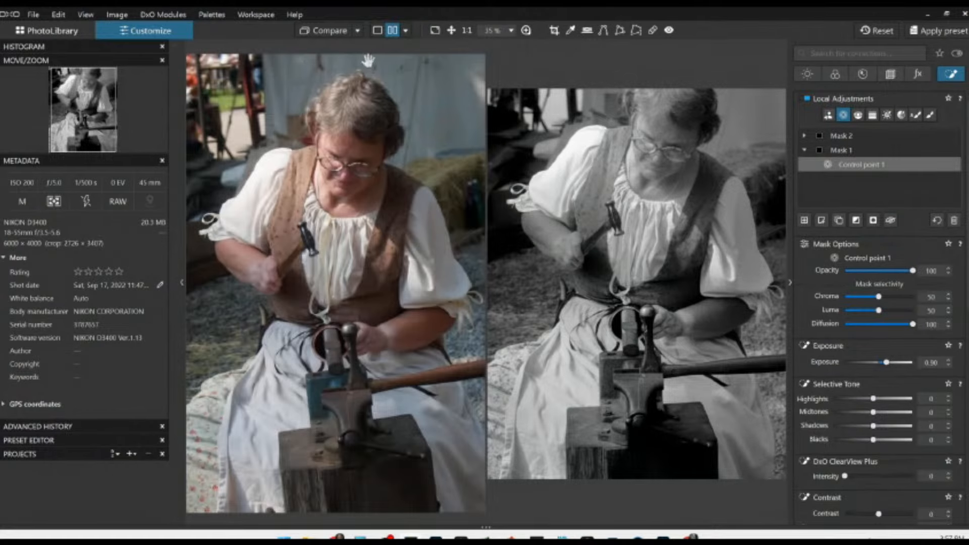
Hide the side palettes and switch to viewing only the edited photo at 40% zoom.
key("F9")
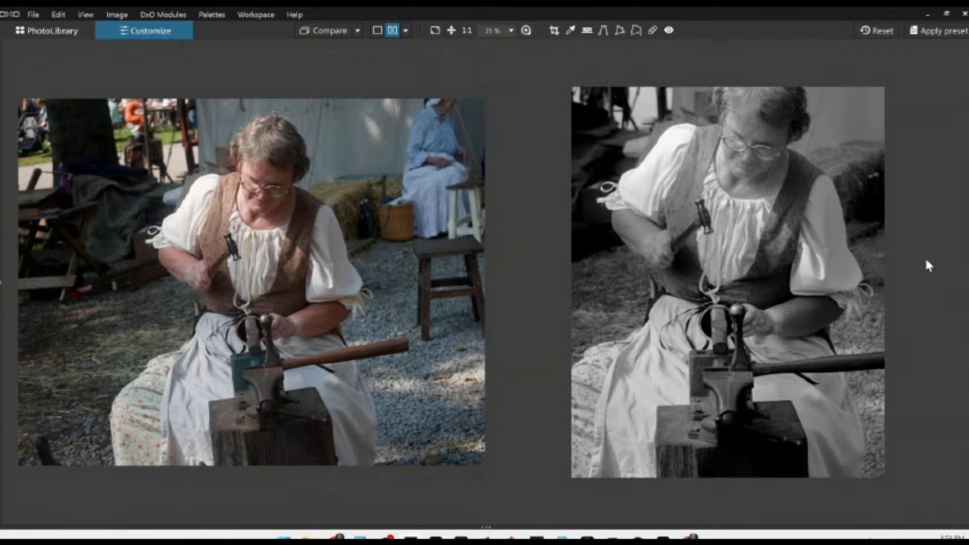
left_click(377, 29)
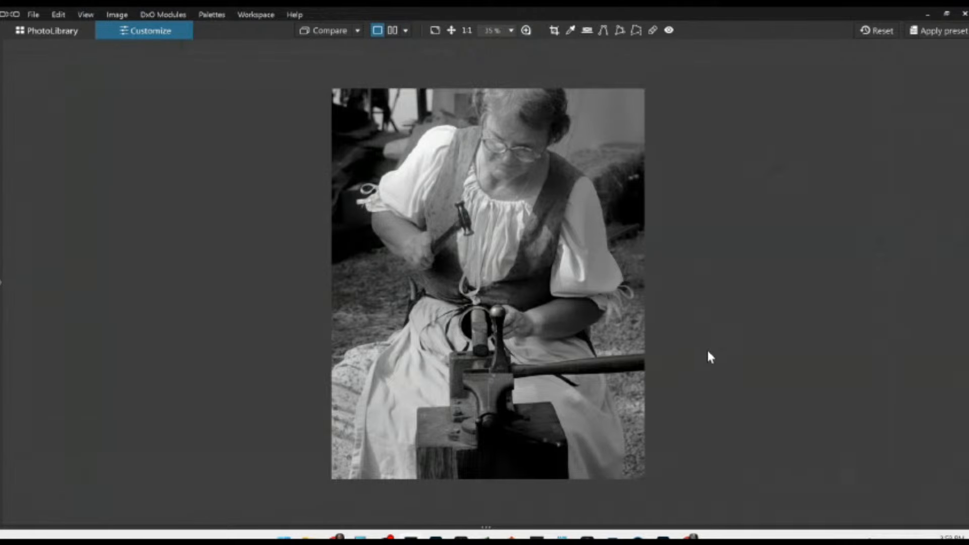
scroll(709, 357, "up", 1)
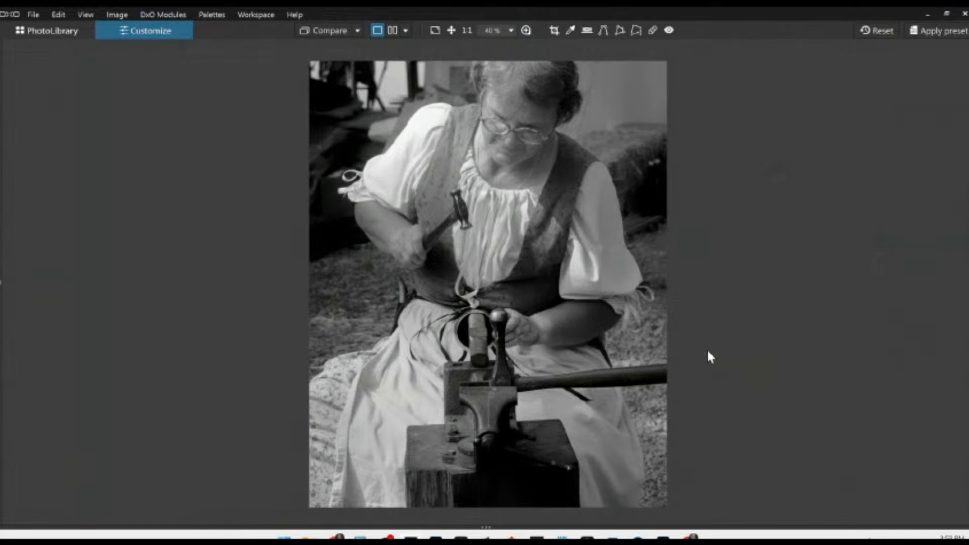